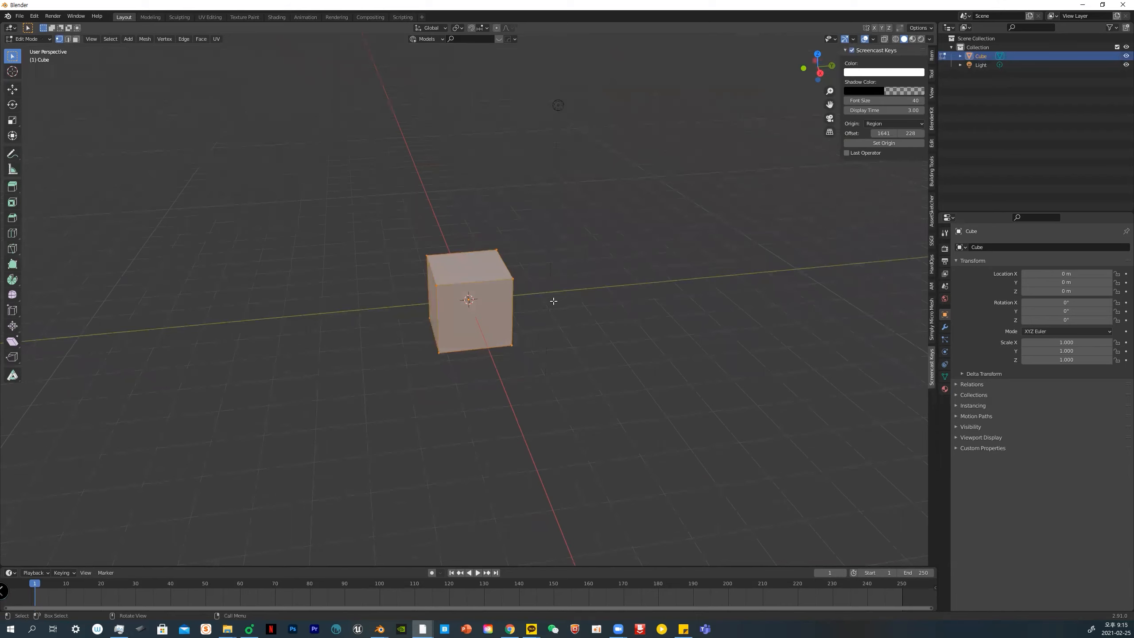
pyautogui.click(13, 187)
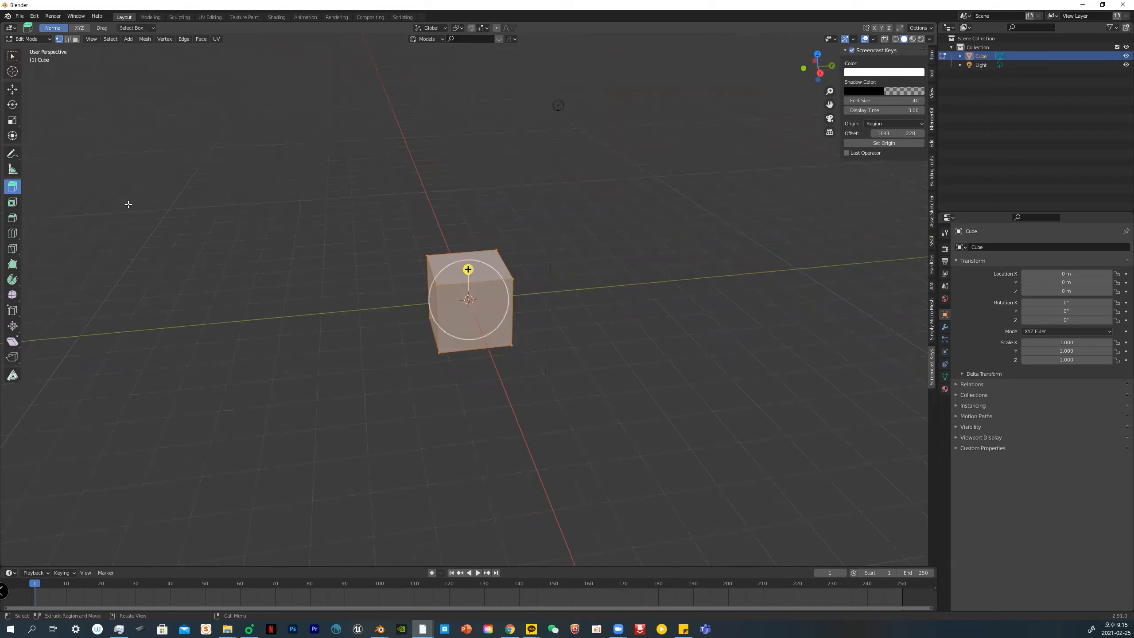
pyautogui.moveTo(468, 269); pyautogui.dragTo(467, 163)
pyautogui.hotkey('ctrl', 'z')
# In Object Mode, stretch the cube vertically into a tall pillar with a Z scale of about 3.85
pyautogui.hotkey('ctrl', 'Tab')
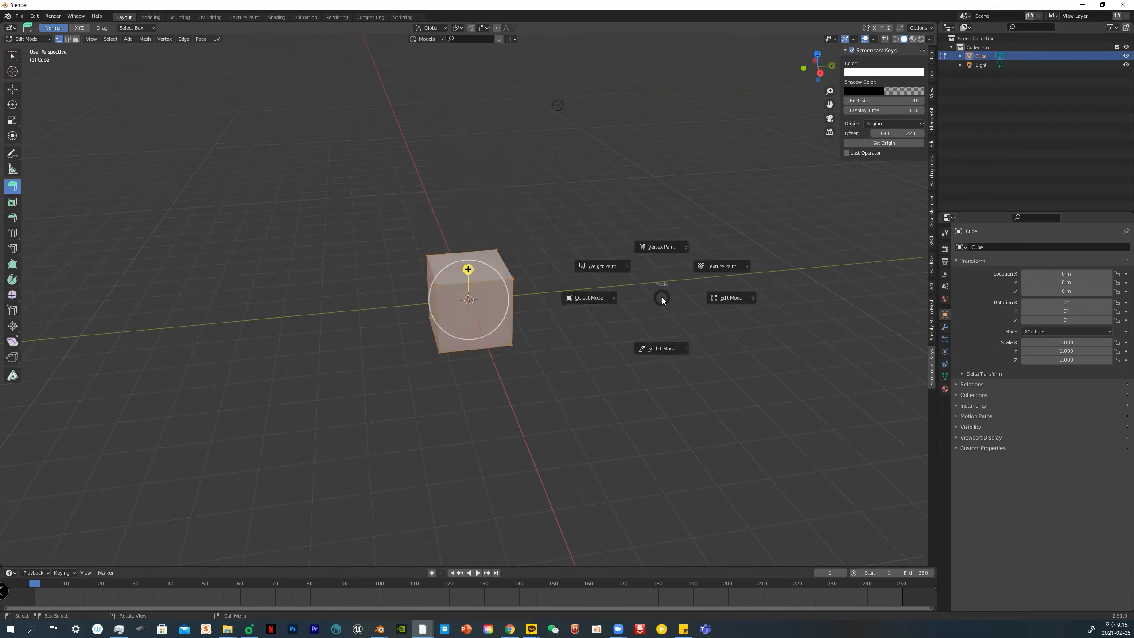
pyautogui.click(576, 298)
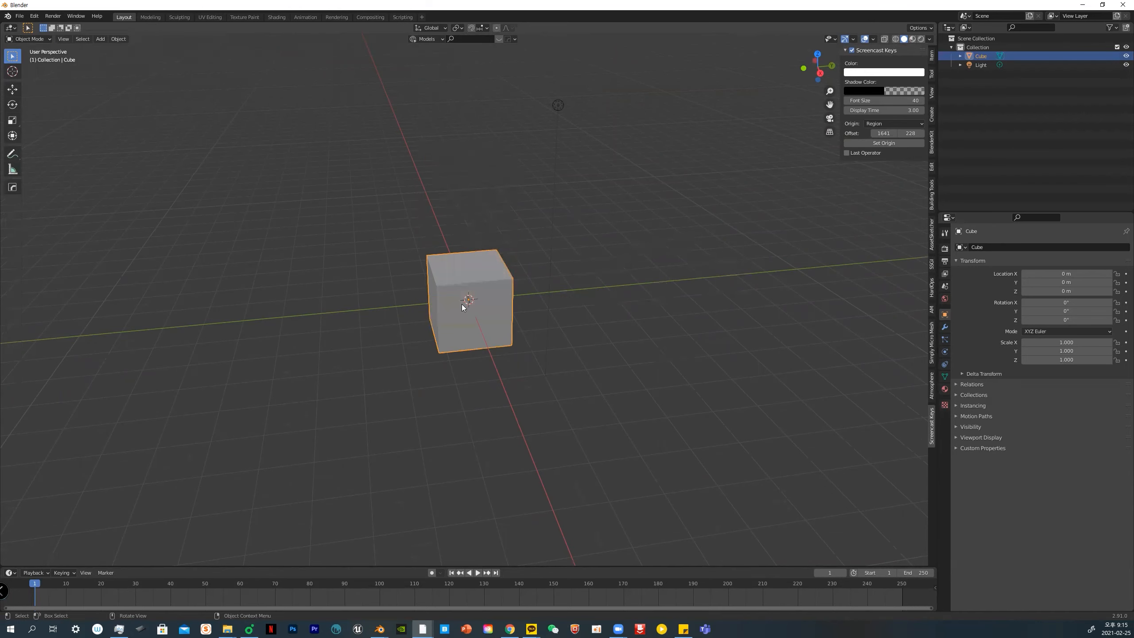
pyautogui.click(12, 136)
pyautogui.moveTo(468, 275); pyautogui.dragTo(471, 189)
pyautogui.moveTo(672, 305); pyautogui.dragTo(621, 307, button='middle')
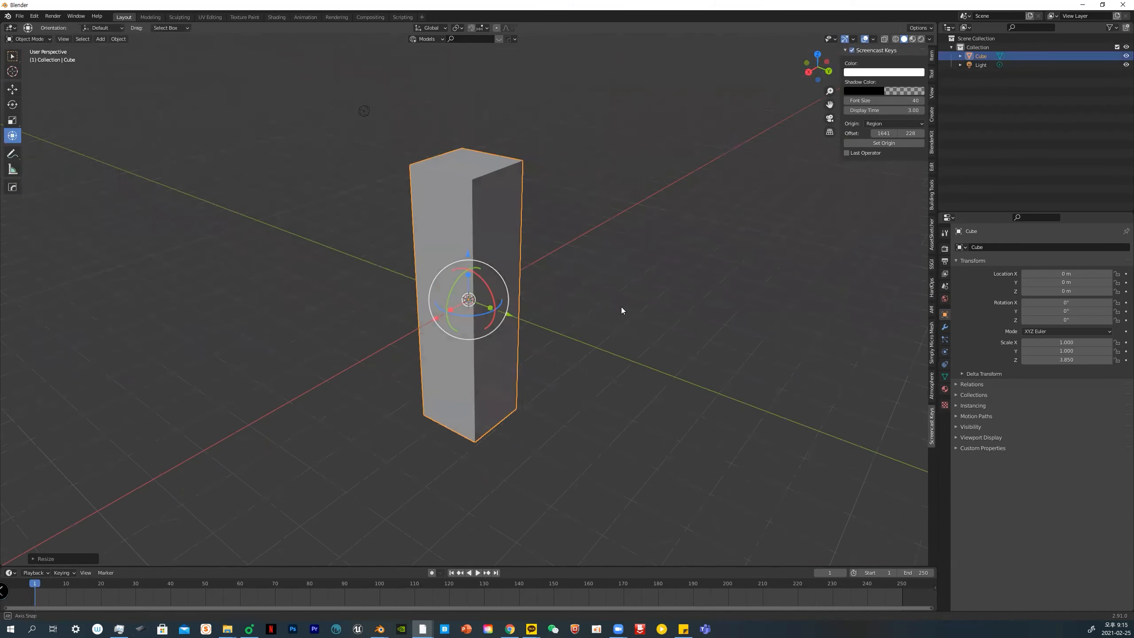
# Return the pillar to Edit Mode with all geometry deselected and the Select Box tool active
pyautogui.hotkey('ctrl', 'Tab')
pyautogui.click(695, 309)
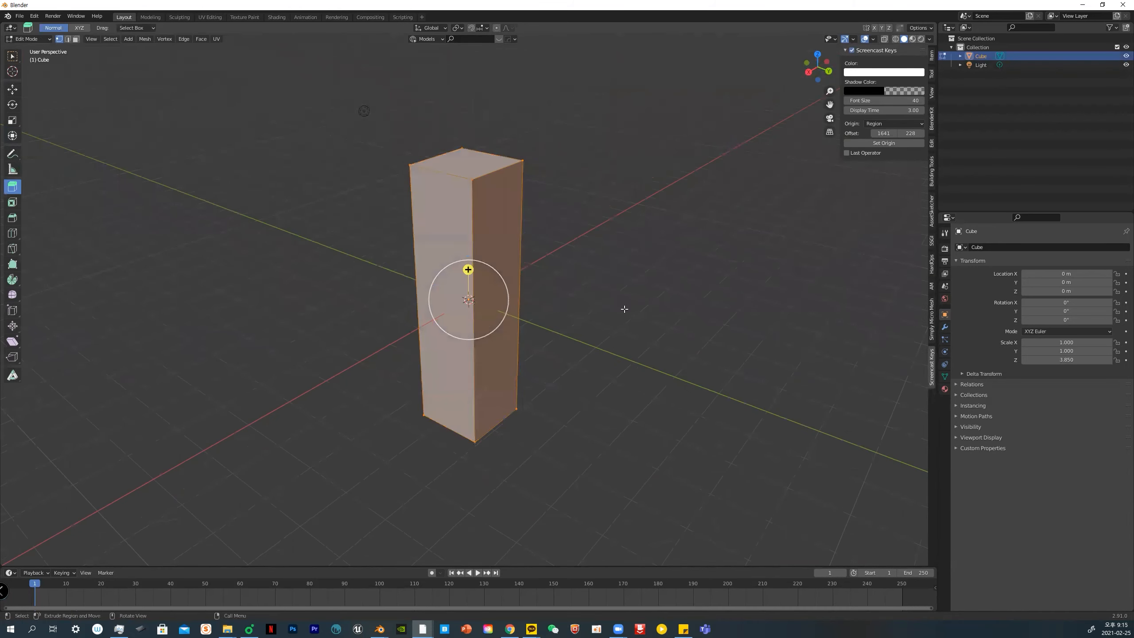
pyautogui.press('KP_3')
pyautogui.hotkey('alt', 'a')
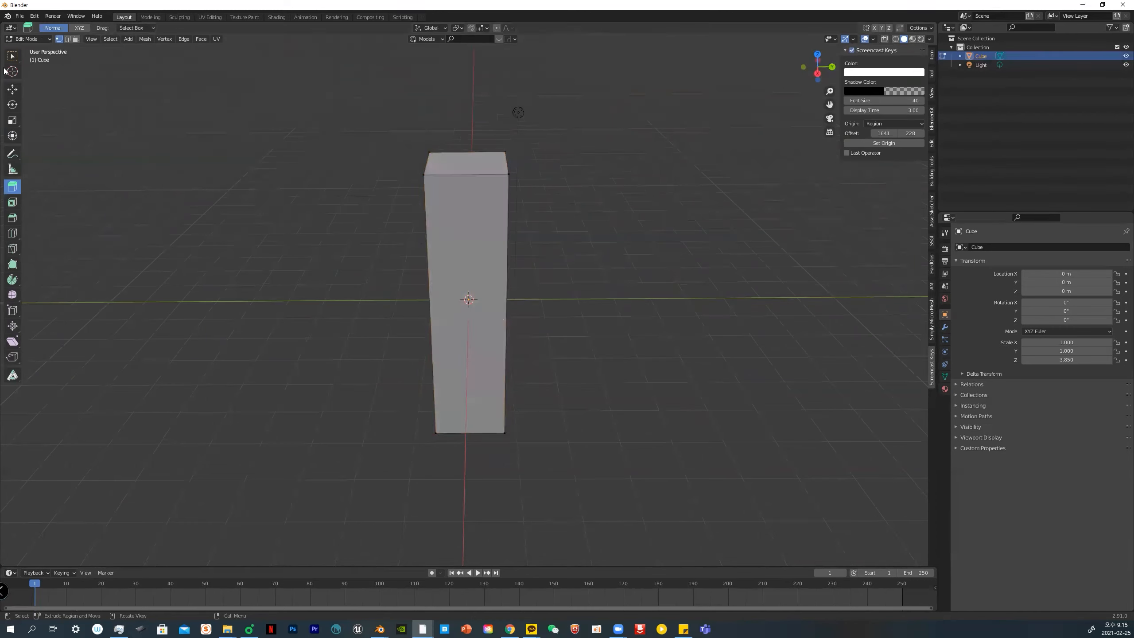
pyautogui.press('w')
pyautogui.hotkey('ctrl', 't')
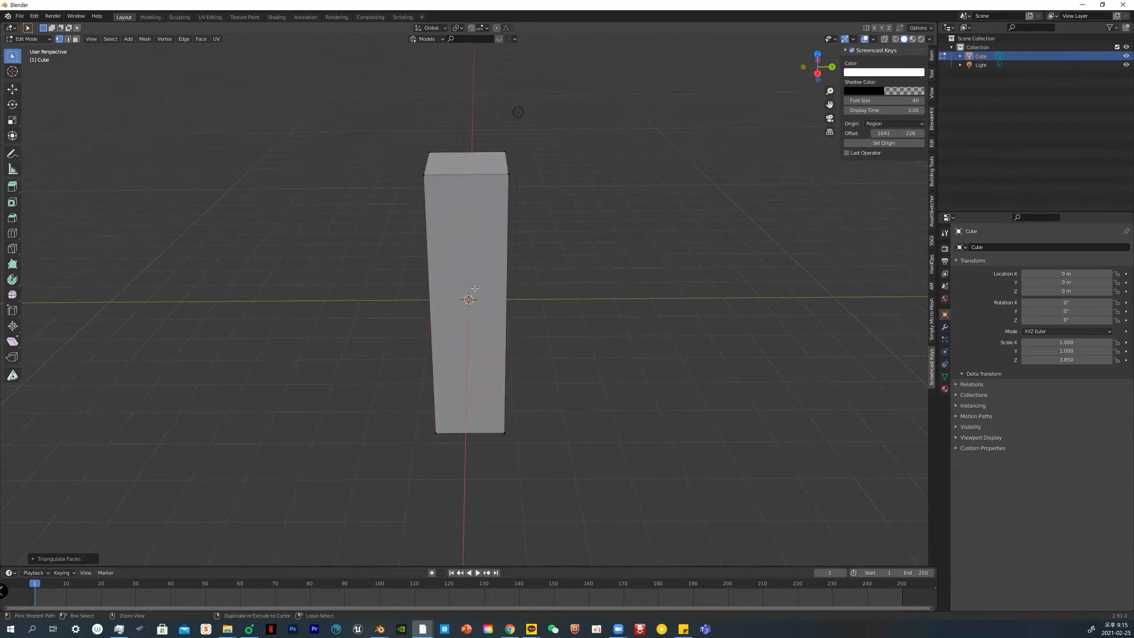
pyautogui.hotkey('ctrl', 'r')
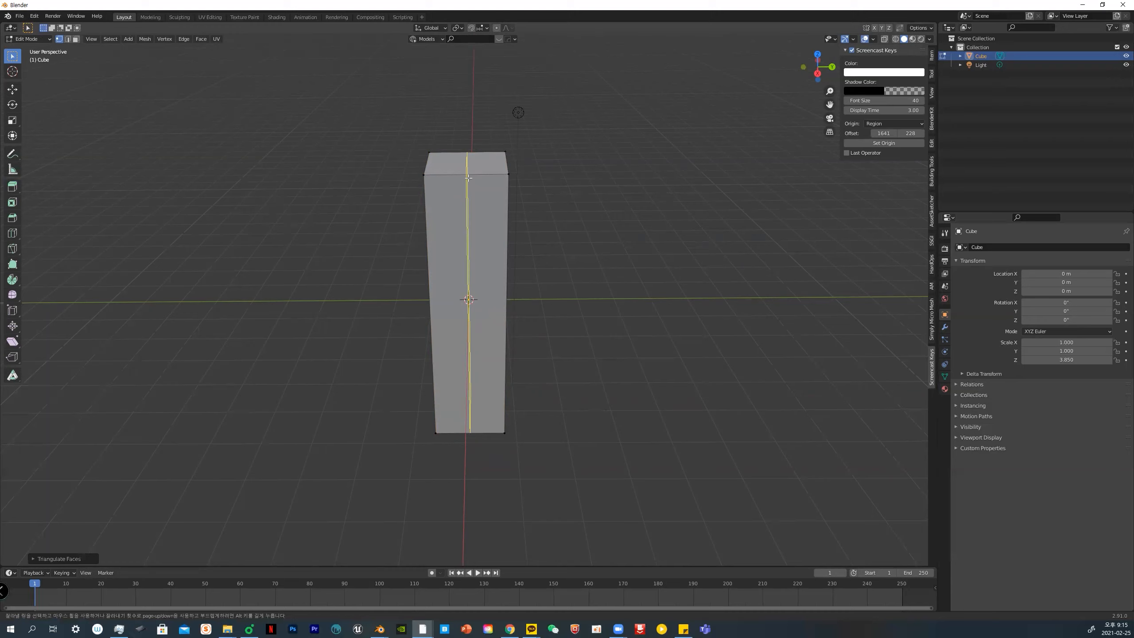
pyautogui.press('Escape')
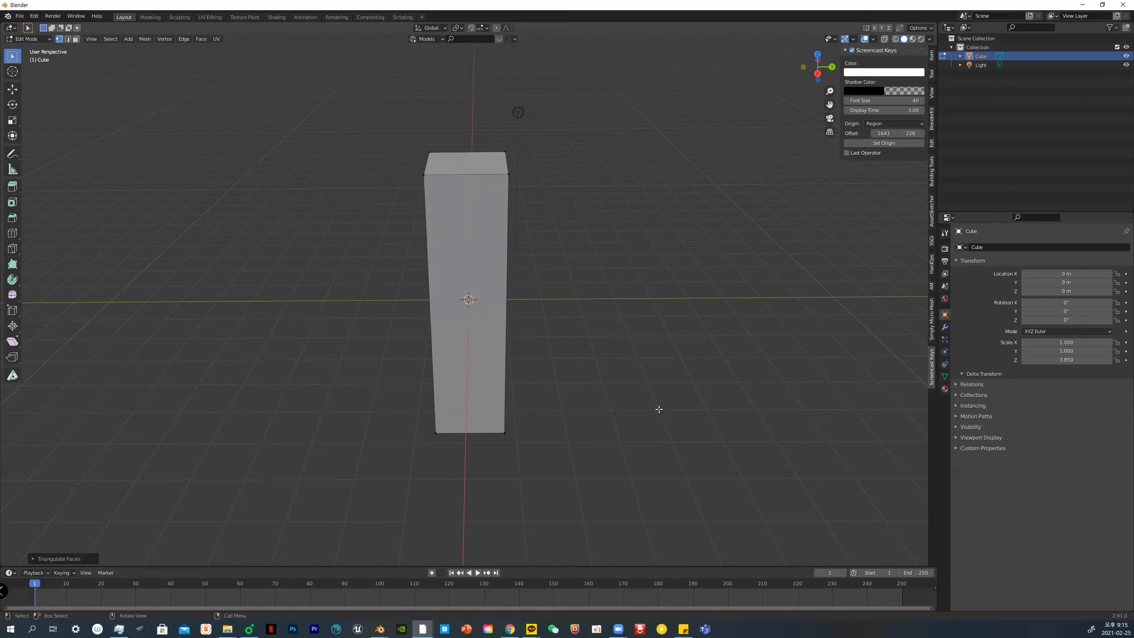
pyautogui.rightClick(723, 345)
pyautogui.press('Return')
pyautogui.press('ctrl')
# Add one centred lengthwise loop cut that splits the pillar's top and front faces in half, and deselect it
pyautogui.hotkey('ctrl', 'r')
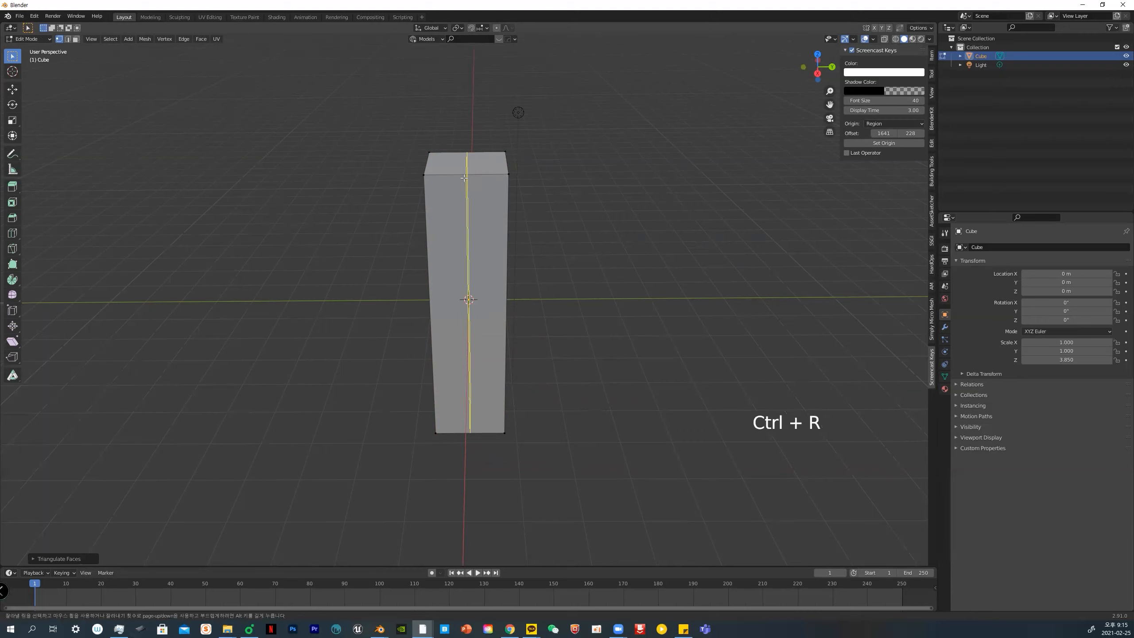
pyautogui.click(463, 178)
pyautogui.click(464, 178)
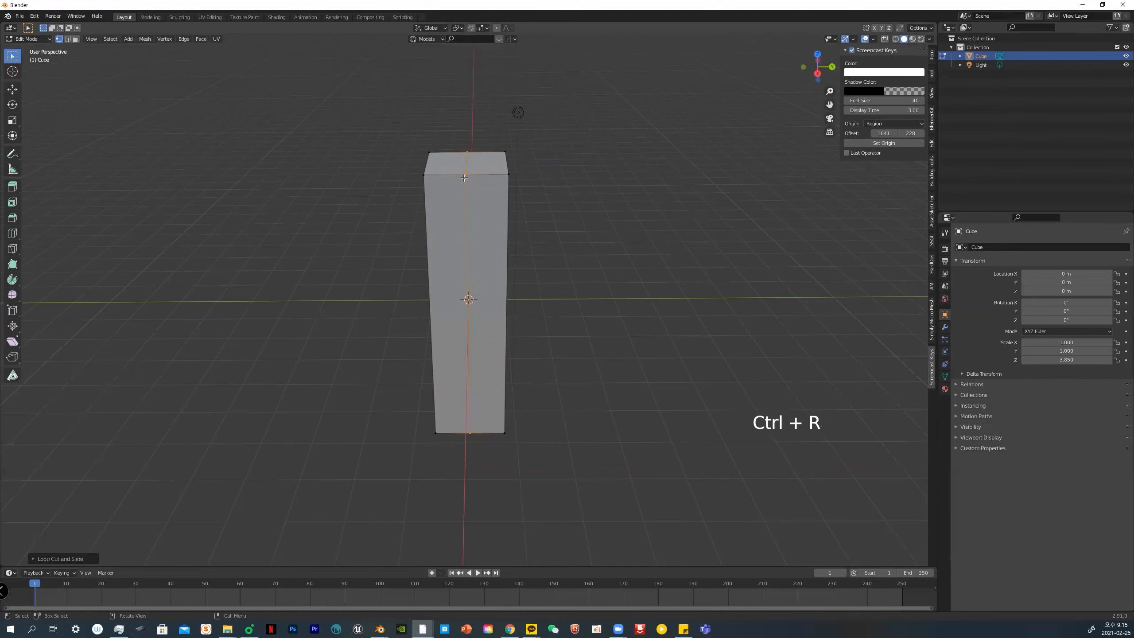
pyautogui.moveTo(536, 239); pyautogui.dragTo(496, 219, button='middle')
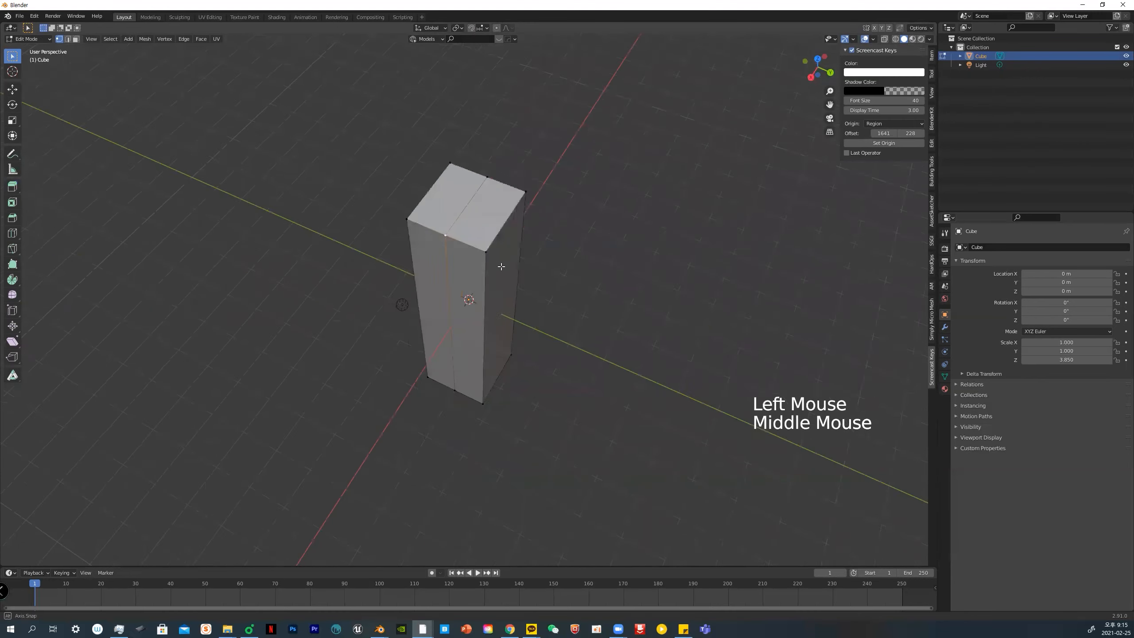
pyautogui.click(494, 218)
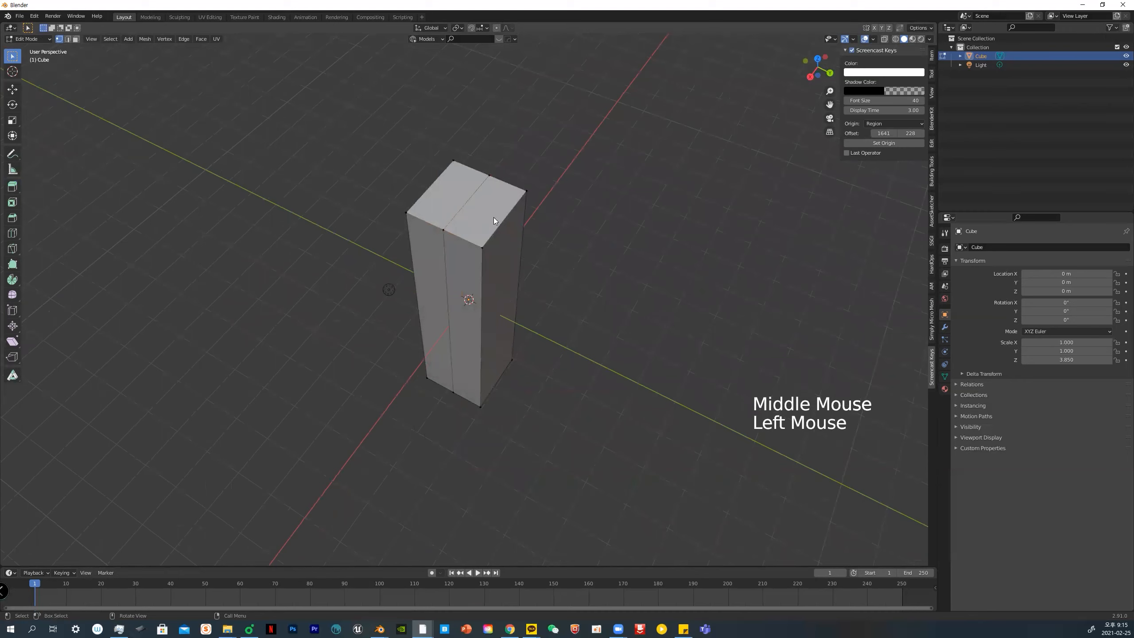
# Push one half of the pillar's top face down to roughly a quarter of its height with Extrude Manifold
pyautogui.press('`')
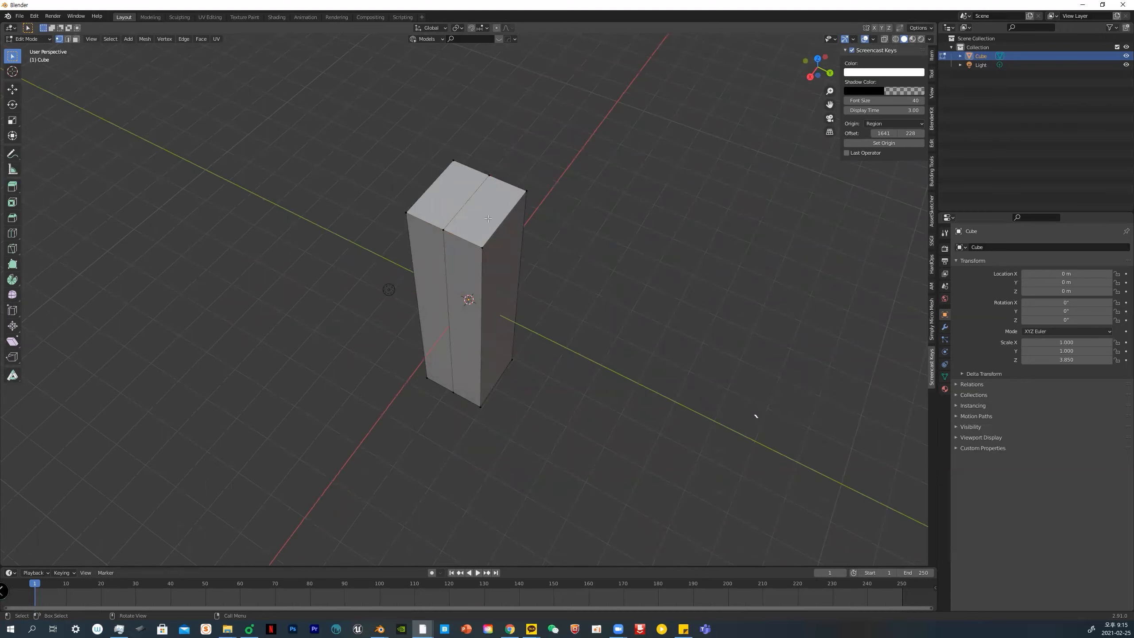
pyautogui.press('2')
pyautogui.press('3')
pyautogui.click(488, 219)
pyautogui.moveTo(524, 260); pyautogui.dragTo(286, 224, button='middle')
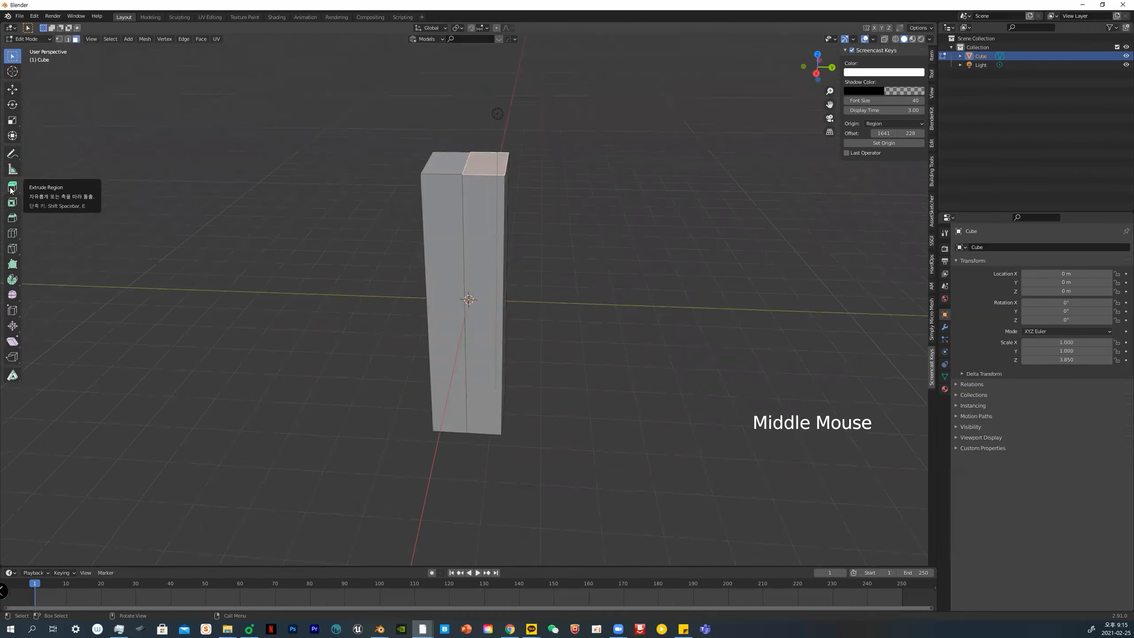
pyautogui.click(11, 191)
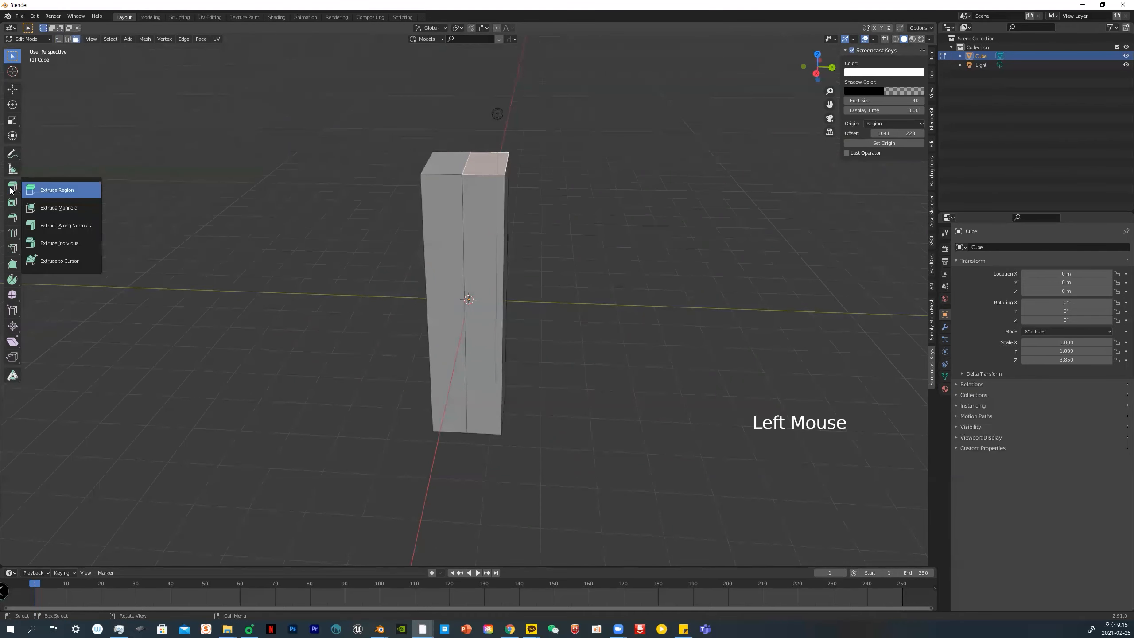
pyautogui.click(53, 209)
pyautogui.moveTo(488, 114); pyautogui.dragTo(496, 228)
pyautogui.moveTo(500, 135); pyautogui.dragTo(669, 319)
pyautogui.moveTo(670, 319); pyautogui.dragTo(530, 311, button='middle')
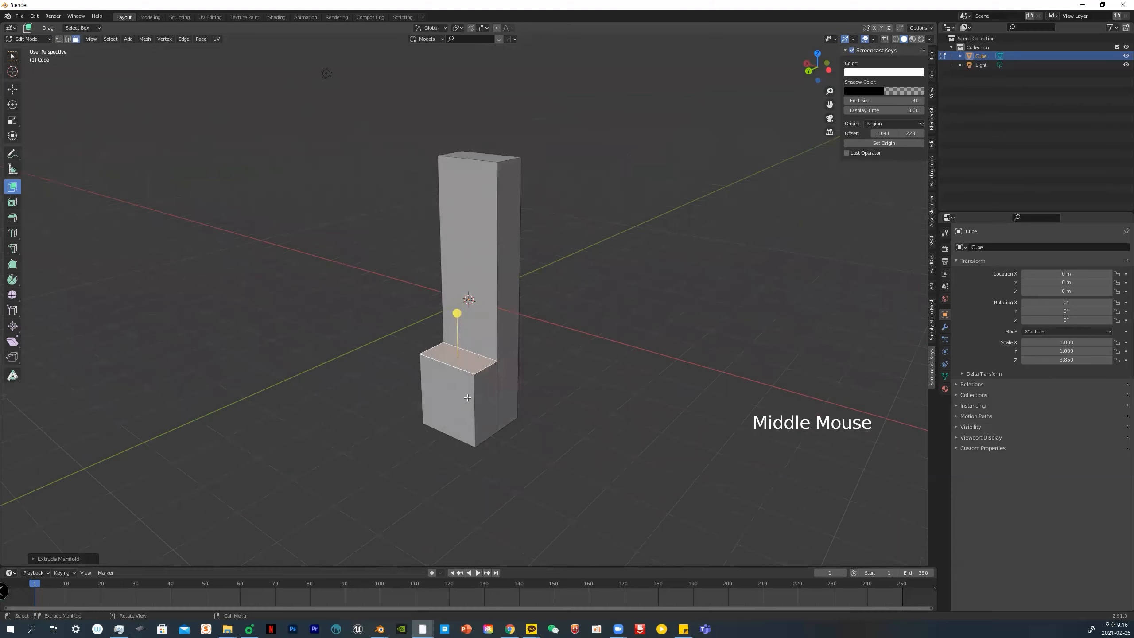
# Try pushing the lower block's end face inward with Extrude Manifold, and undo it
pyautogui.click(489, 405)
pyautogui.moveTo(524, 421); pyautogui.dragTo(636, 353)
pyautogui.moveTo(636, 353); pyautogui.dragTo(598, 384, button='middle')
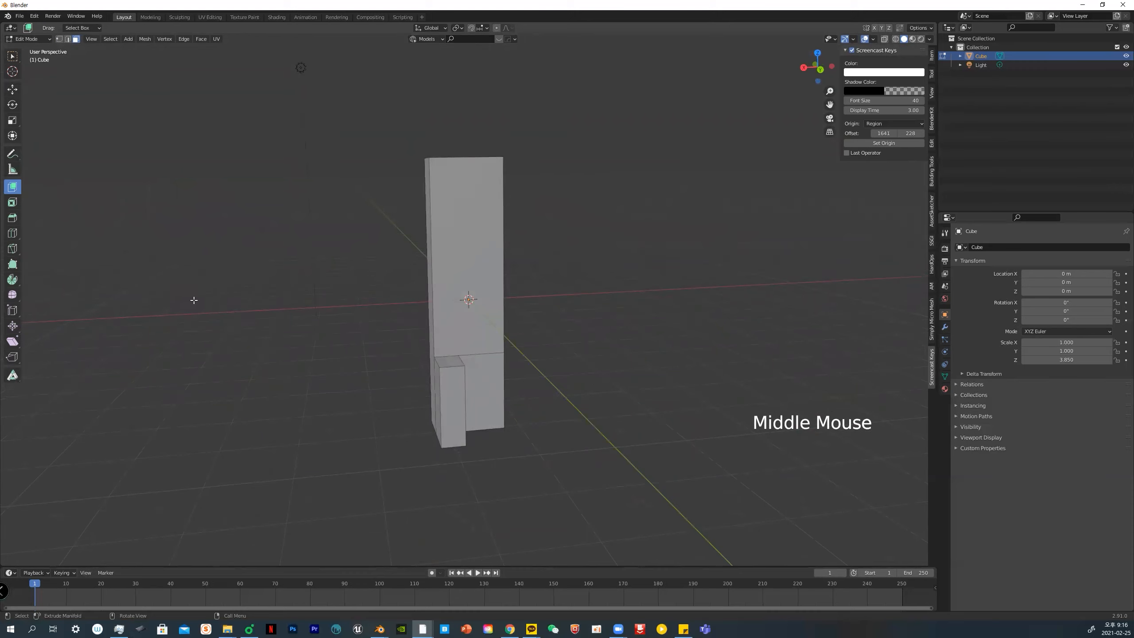
pyautogui.hotkey('ctrl', 'z')
pyautogui.hotkey('ctrl', 'z')
# Push the lower block's end face inward with Extrude Region for comparison and inspect the geometry around the recess
pyautogui.click(12, 187)
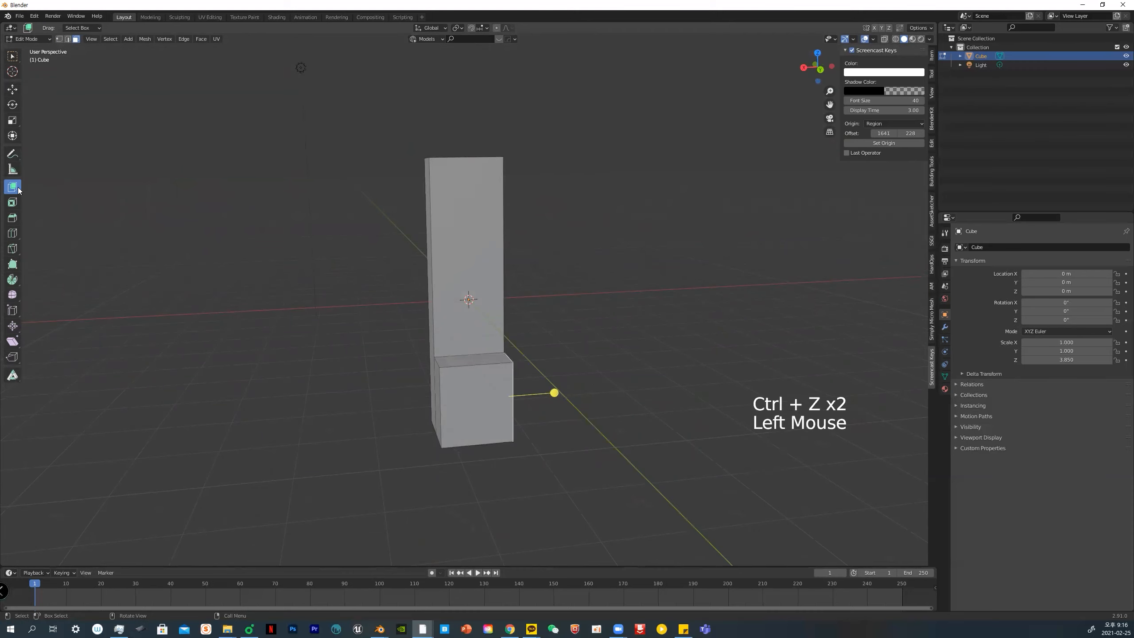
pyautogui.click(87, 197)
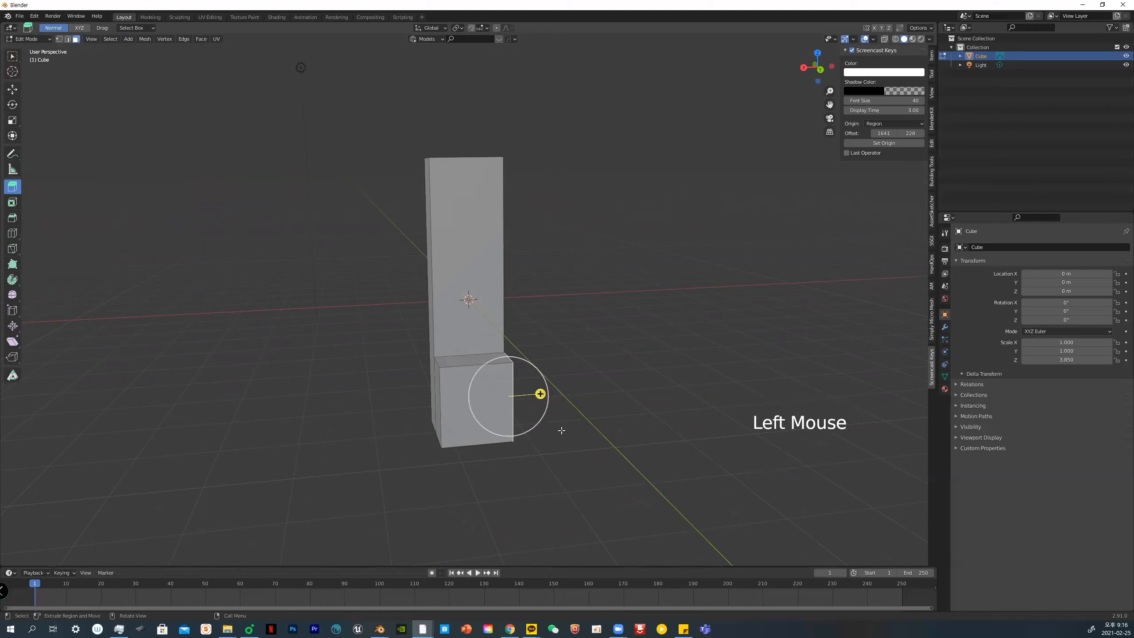
pyautogui.moveTo(541, 395); pyautogui.dragTo(496, 397)
pyautogui.moveTo(579, 402); pyautogui.dragTo(540, 384, button='middle')
pyautogui.scroll(3, 498, 408)
pyautogui.moveTo(495, 426); pyautogui.dragTo(455, 426, button='middle')
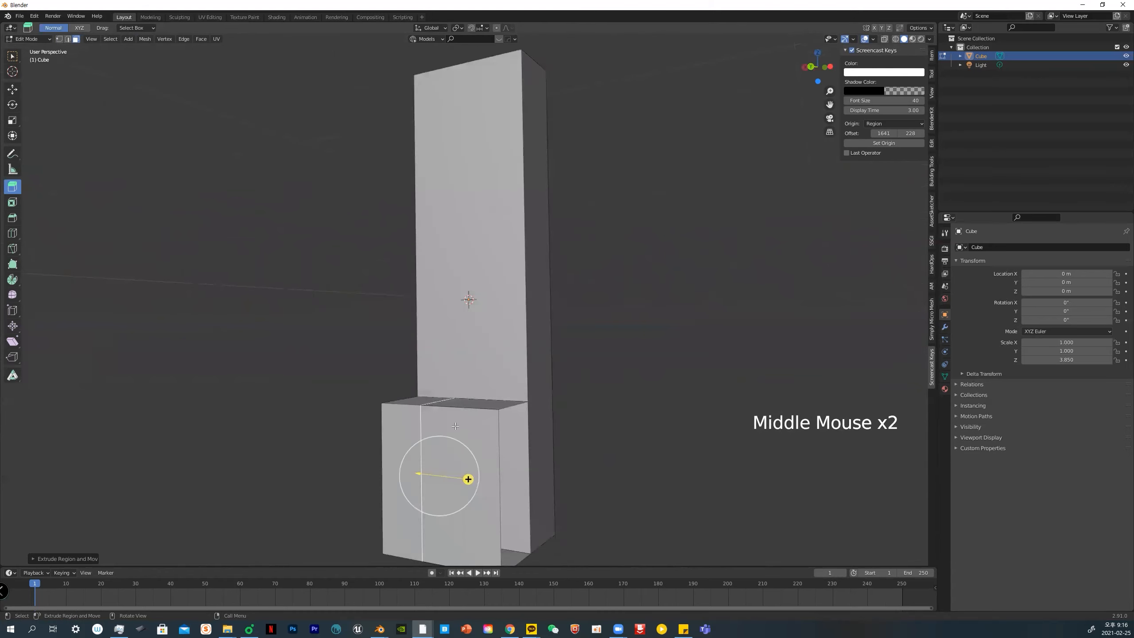
# Select the leftover top, outer and bottom faces around the recess and try to delete them
pyautogui.press('1')
pyautogui.press('2')
pyautogui.click(487, 403)
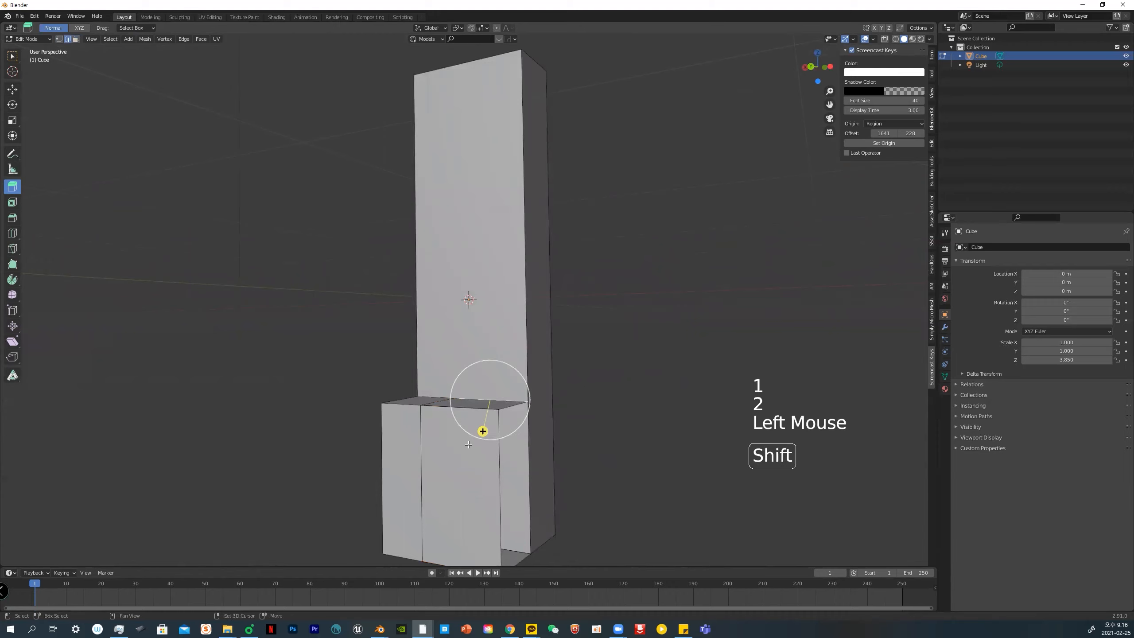
pyautogui.press('2')
pyautogui.press('3')
pyautogui.click(460, 404)
pyautogui.keyDown('shift'); pyautogui.click(462, 446); pyautogui.keyUp('shift')
pyautogui.moveTo(483, 469); pyautogui.dragTo(447, 474, button='middle')
pyautogui.keyDown('shift'); pyautogui.click(470, 544); pyautogui.keyUp('shift')
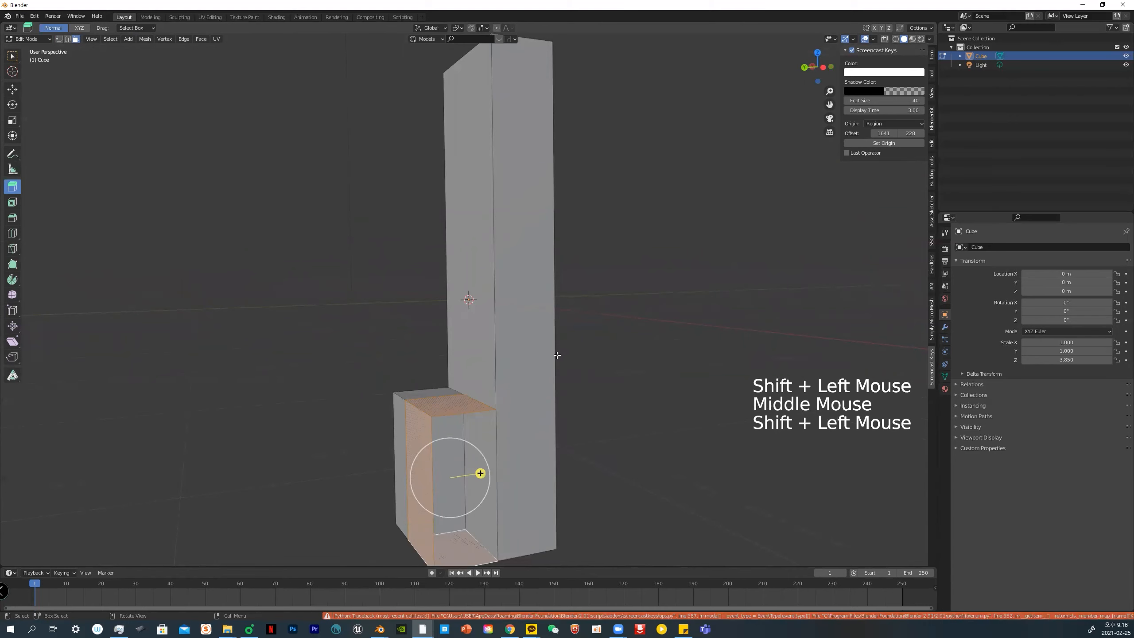
pyautogui.press('x')
pyautogui.click(533, 377)
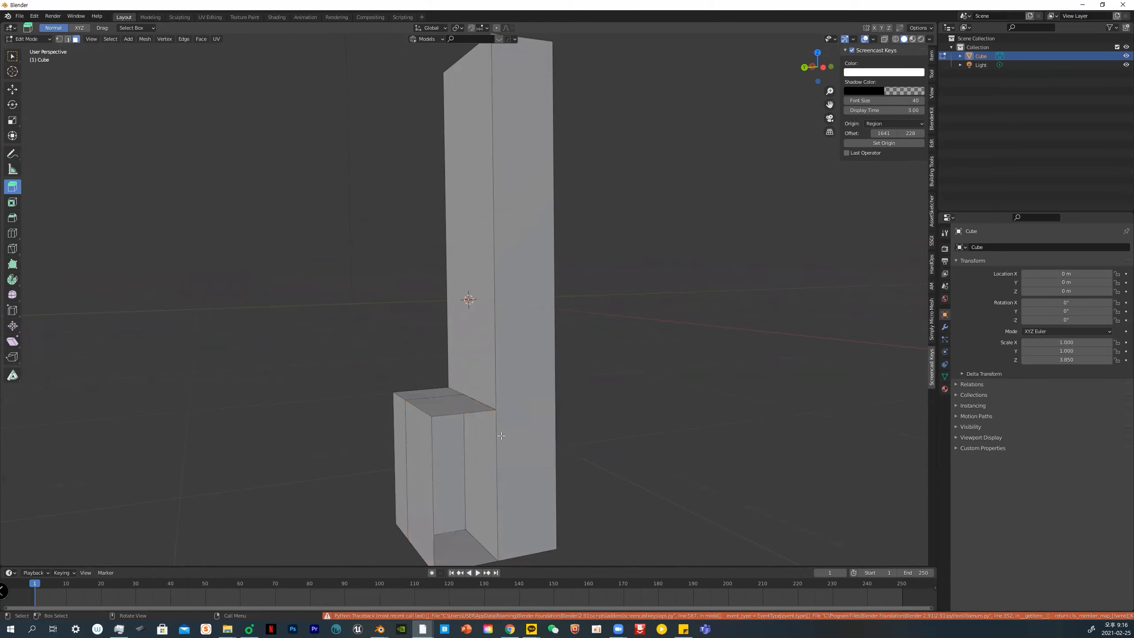
# Undo the deletion and try again to remove the same selected faces around the recess
pyautogui.moveTo(527, 424); pyautogui.dragTo(522, 437, button='middle')
pyautogui.hotkey('ctrl', 'z')
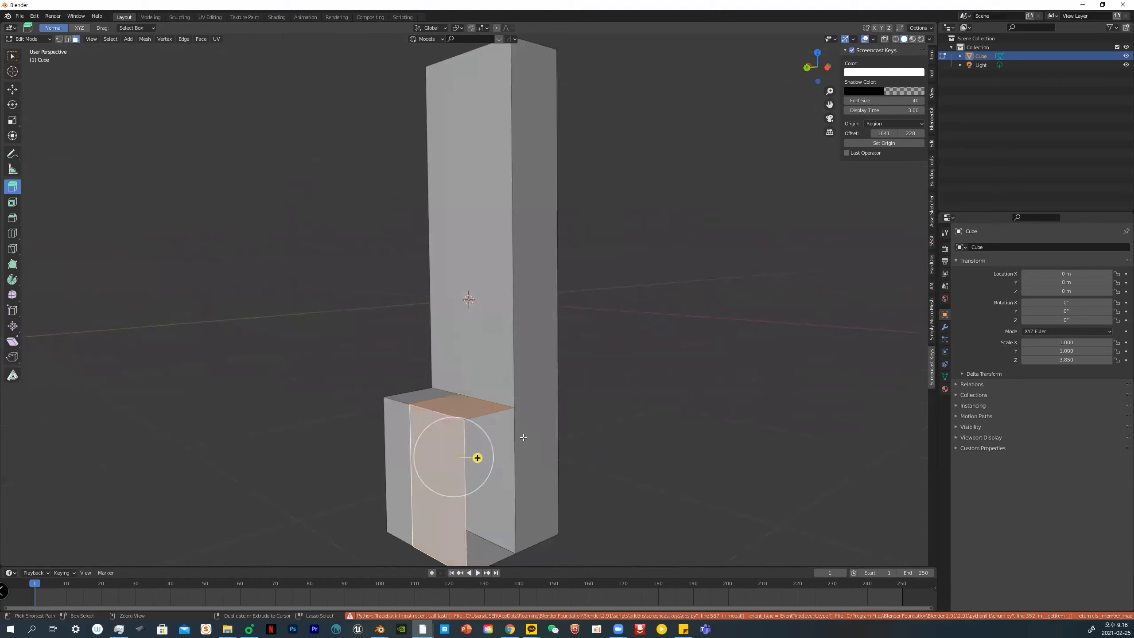
pyautogui.press('x')
pyautogui.click(523, 438)
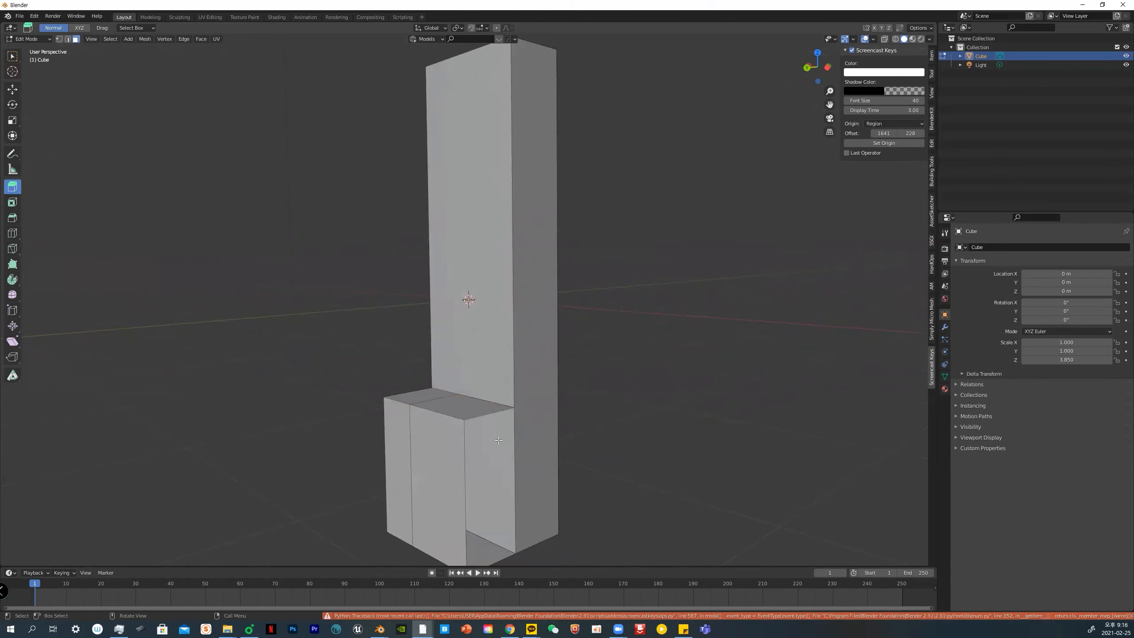
# Undo the face deletion and the Extrude Region trial, back to the plain undivided ledge
pyautogui.moveTo(522, 438); pyautogui.dragTo(550, 447, button='middle')
pyautogui.hotkey('ctrl', 'z')
pyautogui.hotkey('ctrl', 'z')
pyautogui.hotkey('ctrl', 'z')
pyautogui.hotkey('ctrl', 'z')
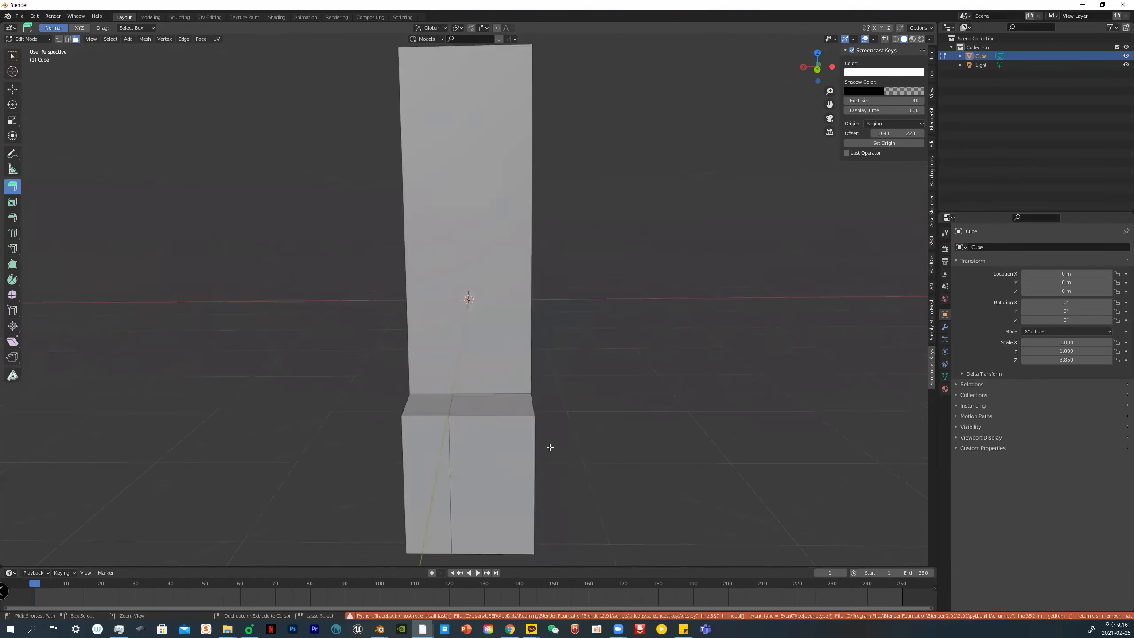
pyautogui.hotkey('ctrl', 'z')
pyautogui.hotkey('ctrl', 'z')
pyautogui.hotkey('ctrl', 'z')
pyautogui.hotkey('ctrl', 'z')
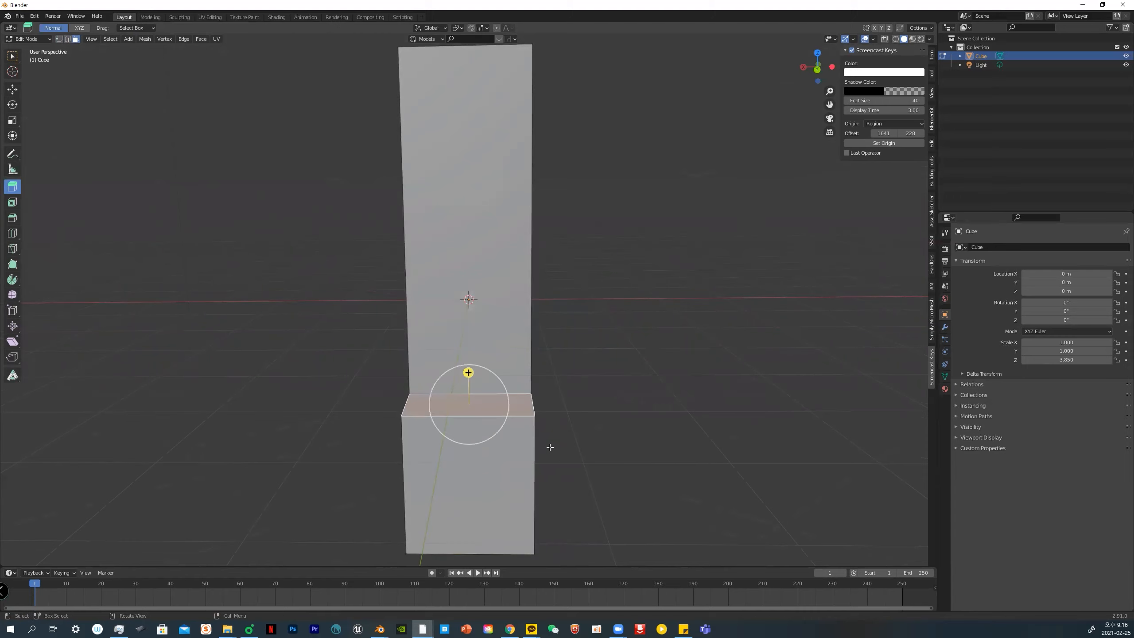
# Activate Extrude Manifold and add a centred loop cut that splits the ledge and the wall above it in half
pyautogui.moveTo(14, 192); pyautogui.dragTo(51, 227)
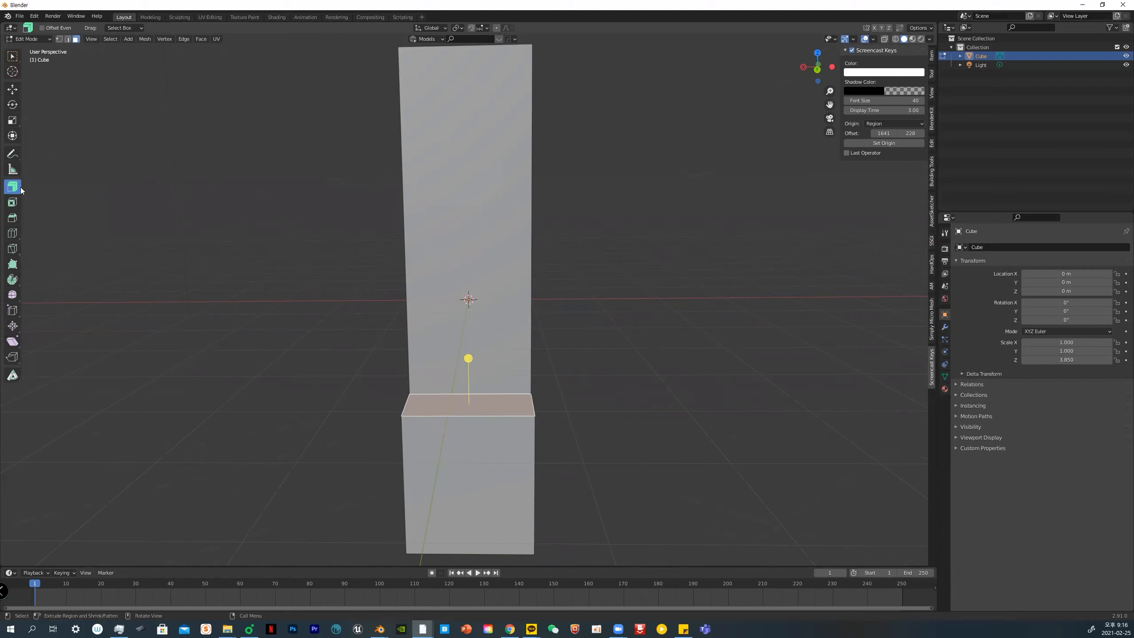
pyautogui.moveTo(13, 192); pyautogui.dragTo(49, 207)
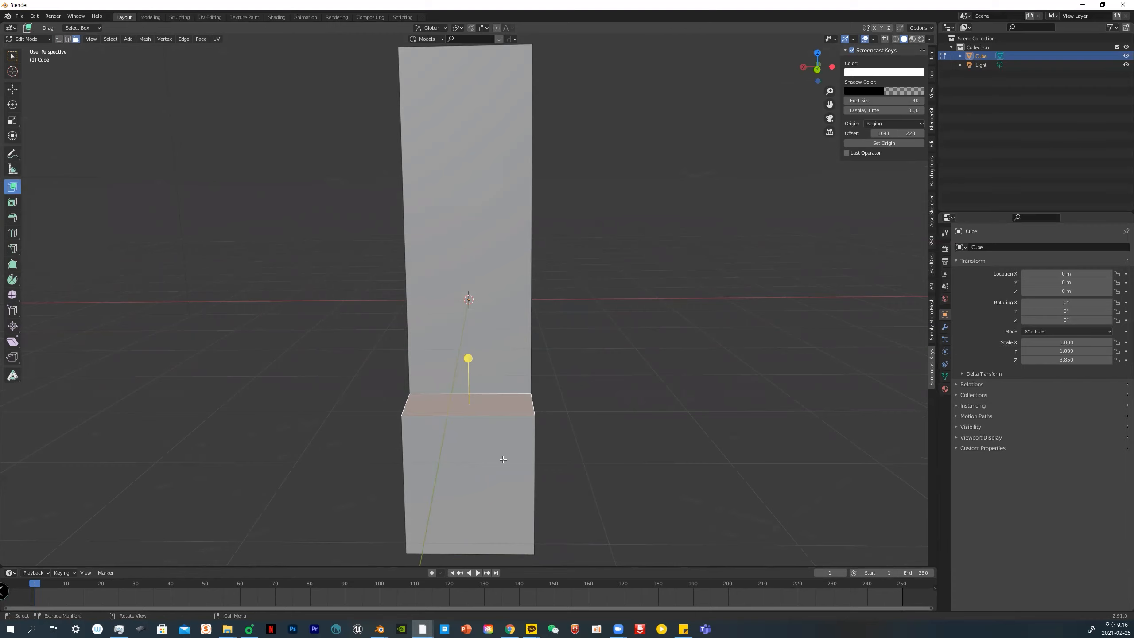
pyautogui.click(499, 431)
pyautogui.hotkey('ctrl', 'r')
pyautogui.click(475, 403)
pyautogui.click(475, 403)
# Push one half of the ledge's top face down to about half the ledge's height with Extrude Manifold
pyautogui.click(492, 404)
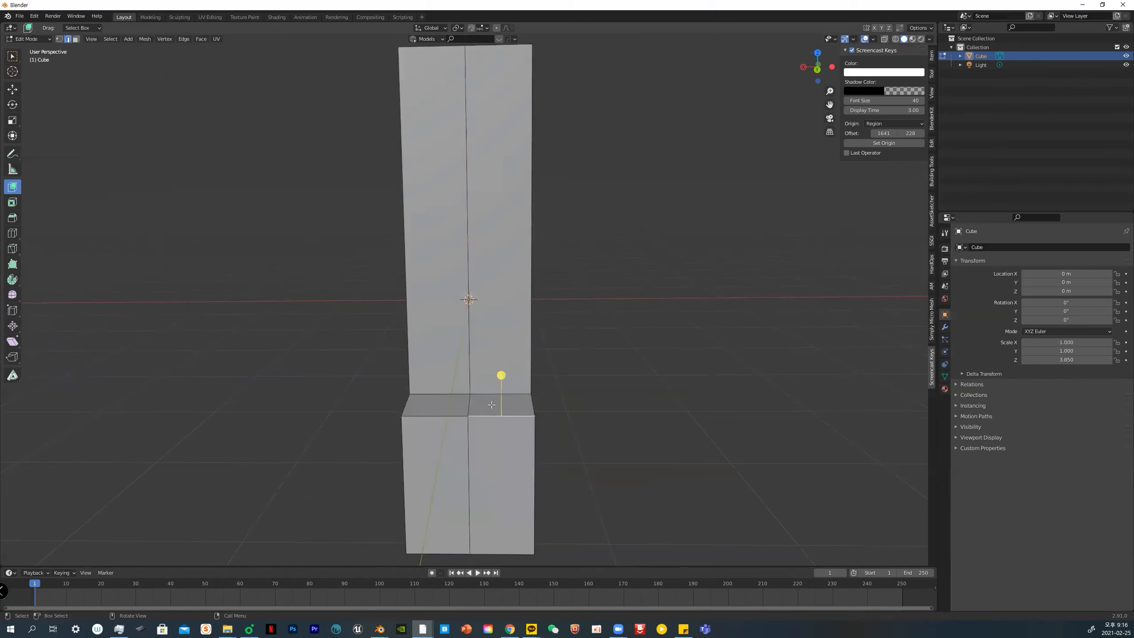
pyautogui.press('3')
pyautogui.click(492, 405)
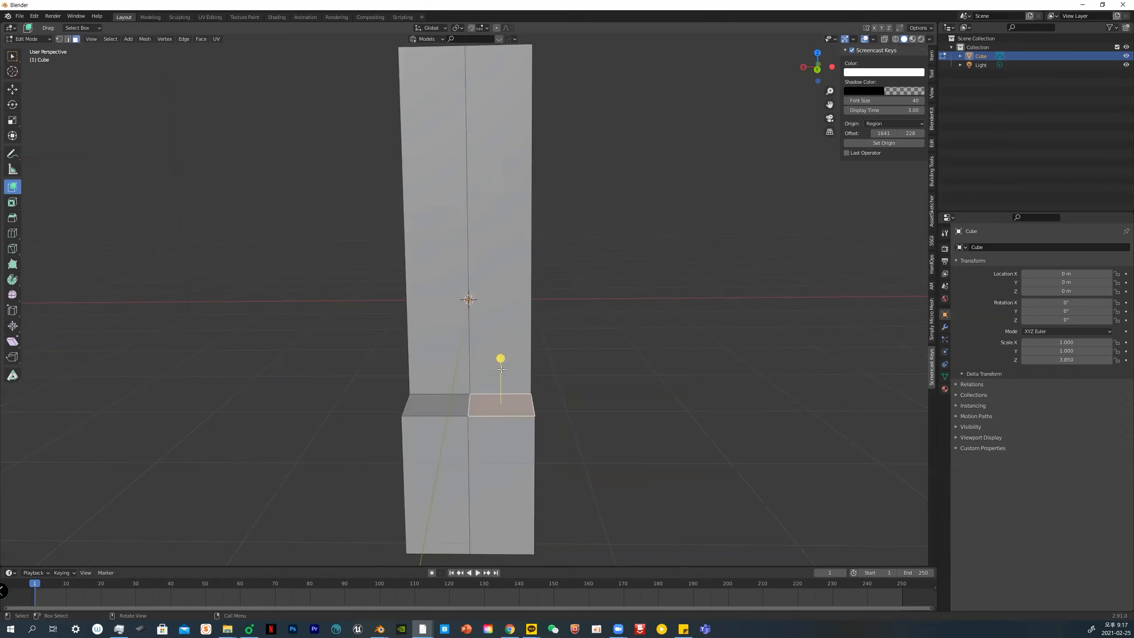
pyautogui.keyDown('alt'); pyautogui.click(491, 405); pyautogui.keyUp('alt')
pyautogui.click(569, 381)
pyautogui.click(486, 404)
pyautogui.moveTo(501, 362); pyautogui.dragTo(501, 429)
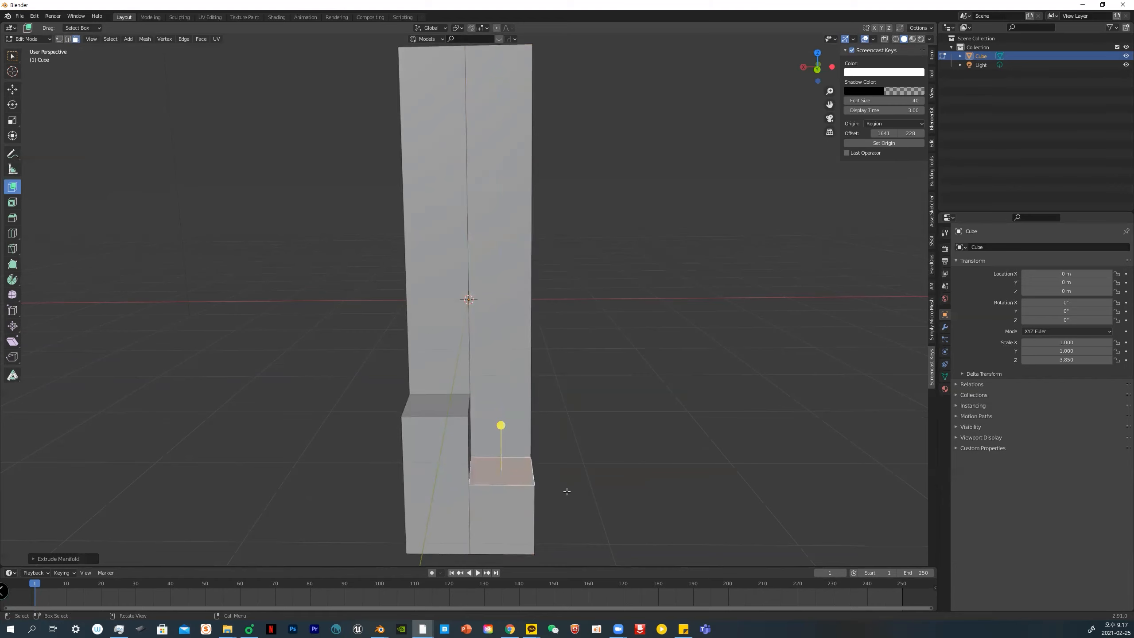
# Extrude the taller half-ledge's exposed inner side face outward over the lower half as a long horizontal beam
pyautogui.moveTo(484, 449); pyautogui.dragTo(440, 449, button='middle')
pyautogui.click(453, 444)
pyautogui.moveTo(500, 447); pyautogui.dragTo(754, 485)
pyautogui.moveTo(805, 444); pyautogui.dragTo(507, 444, button='middle')
pyautogui.moveTo(512, 442); pyautogui.dragTo(850, 480)
pyautogui.scroll(-2, 728, 434)
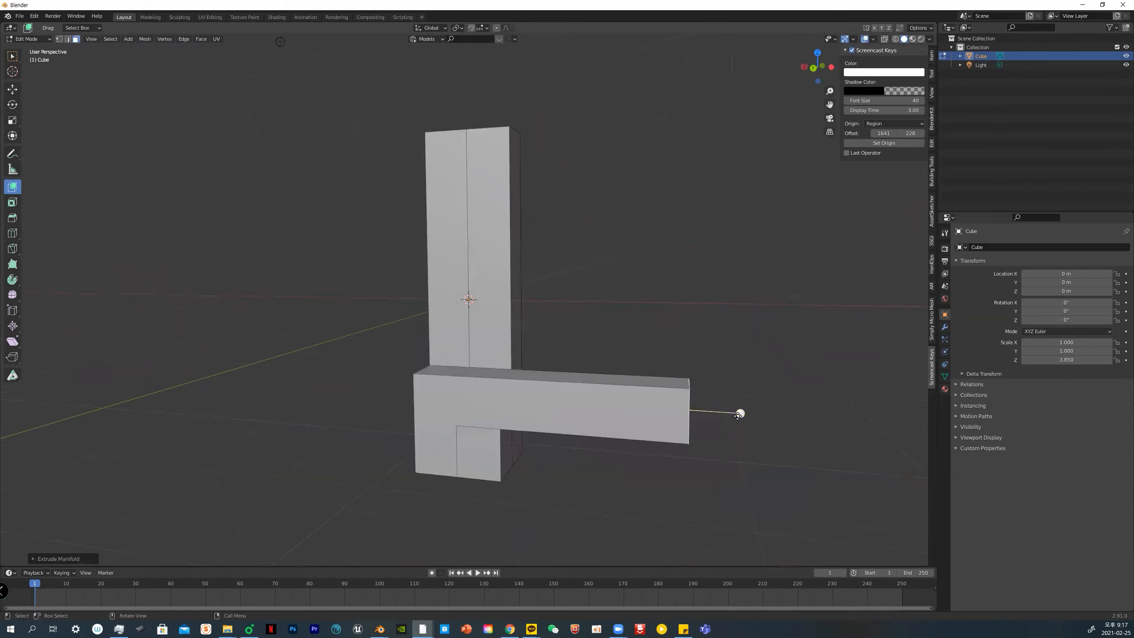
pyautogui.moveTo(739, 411); pyautogui.dragTo(243, 381)
# Select the ledge's narrow end face on the side opposite the projecting beam
pyautogui.moveTo(399, 414); pyautogui.dragTo(489, 416, button='middle')
pyautogui.click(438, 408)
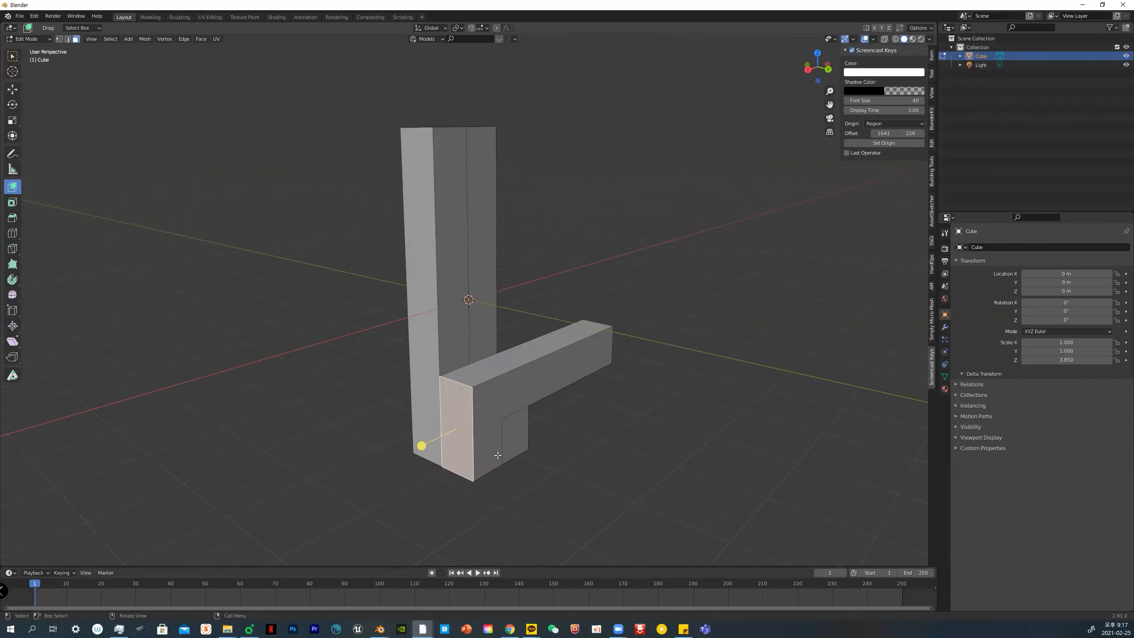
pyautogui.moveTo(584, 442); pyautogui.dragTo(586, 441, button='middle')
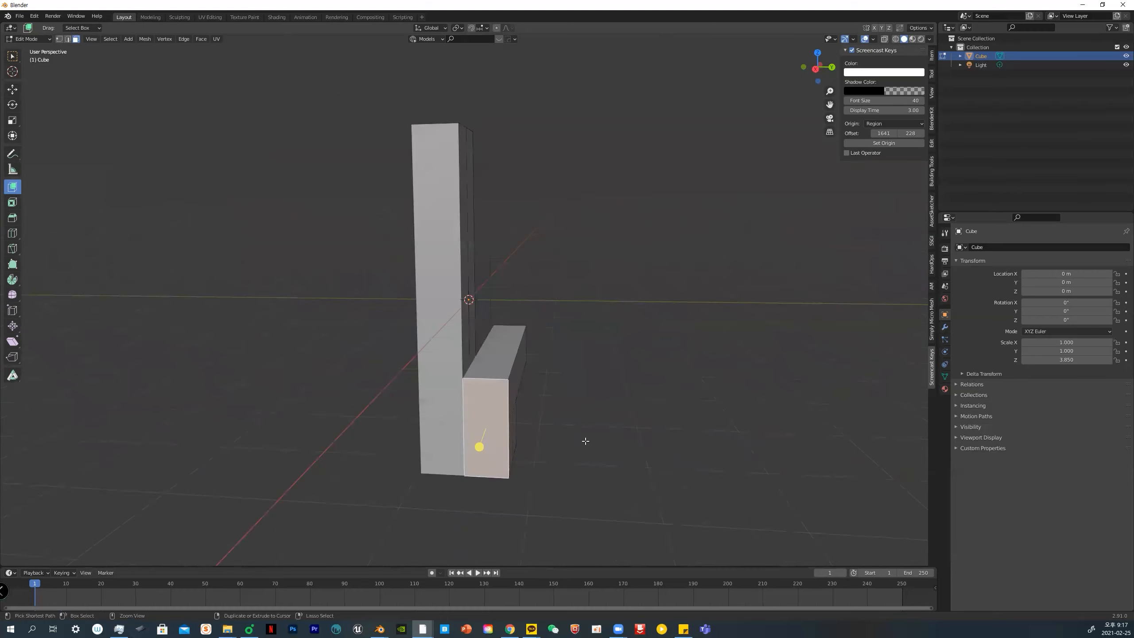
# Try insetting the selected end face with a thin border, and undo the inset
pyautogui.press('i')
pyautogui.click(517, 404)
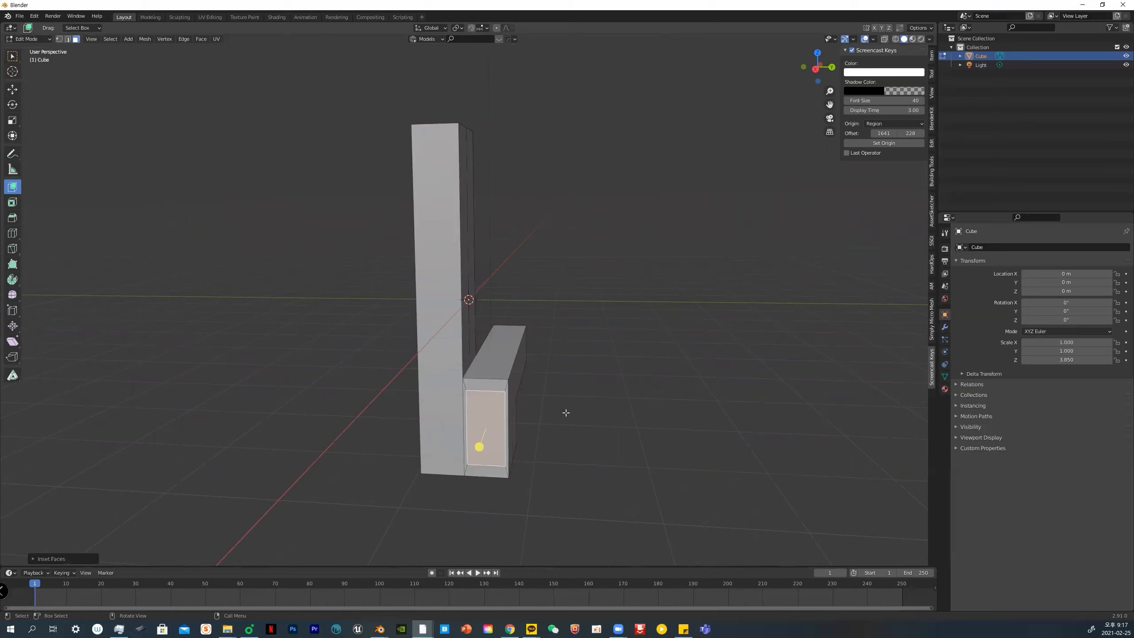
pyautogui.hotkey('ctrl', 'z')
pyautogui.hotkey('ctrl', 'Tab')
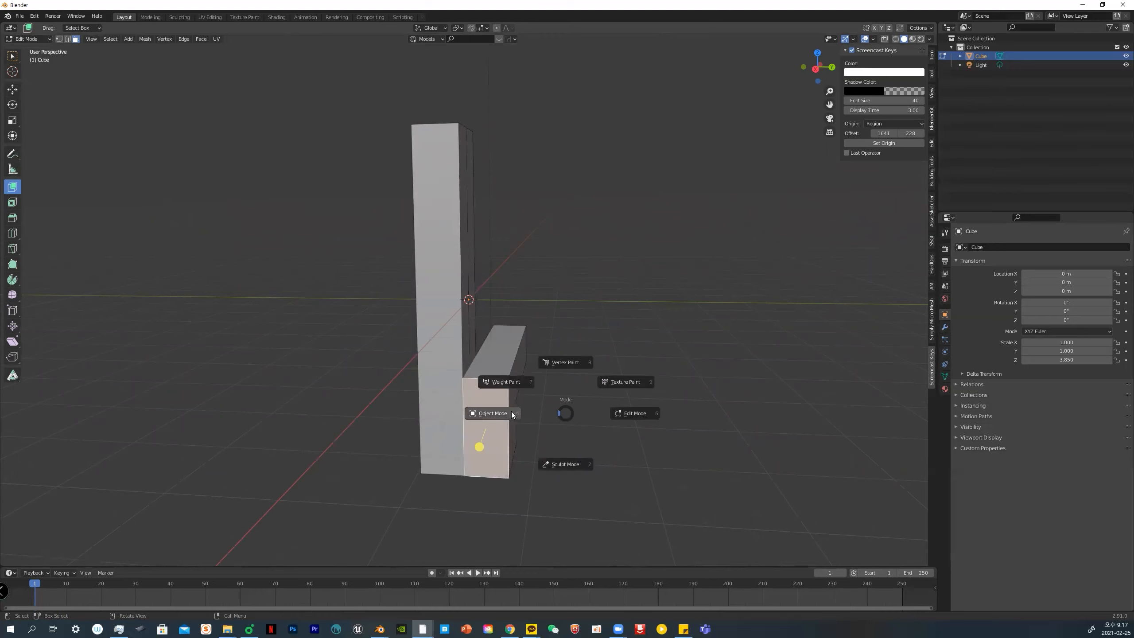
pyautogui.click(511, 412)
pyautogui.click(476, 418)
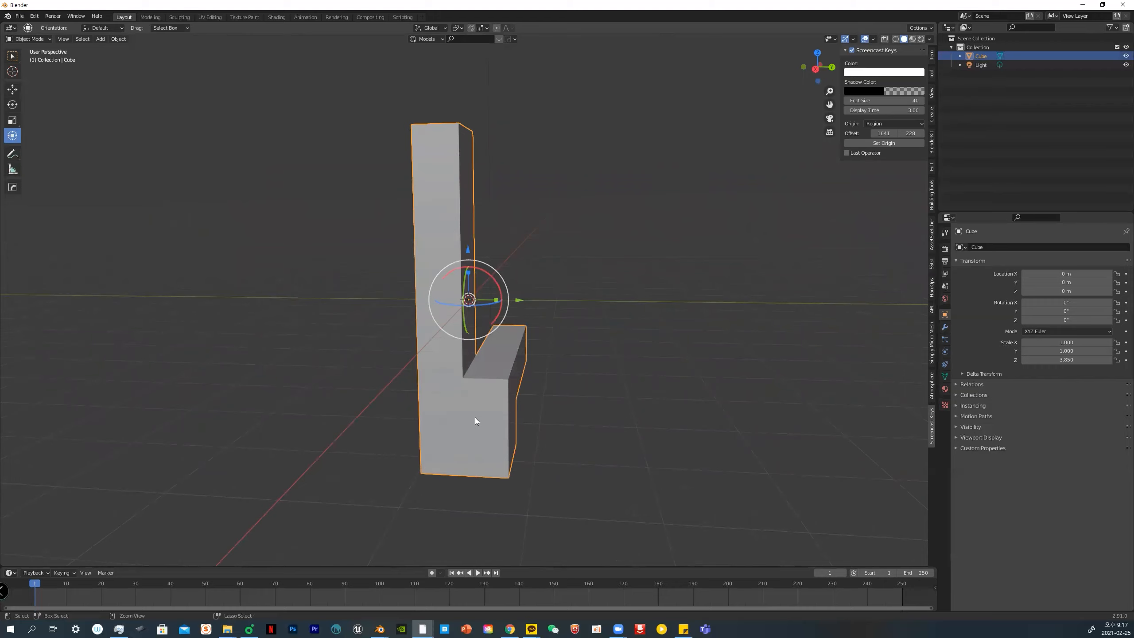
pyautogui.hotkey('ctrl', 'Tab')
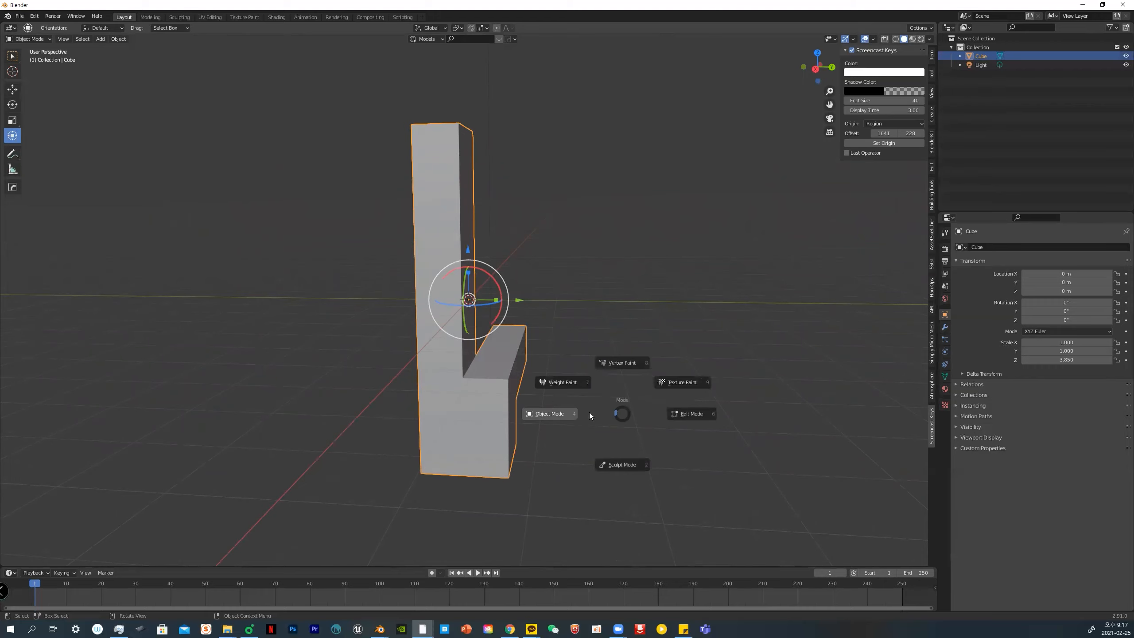
pyautogui.click(677, 413)
pyautogui.moveTo(653, 420); pyautogui.dragTo(693, 425, button='middle')
# Switch to Object Mode and apply the stretched block's scale
pyautogui.hotkey('ctrl', 'Tab')
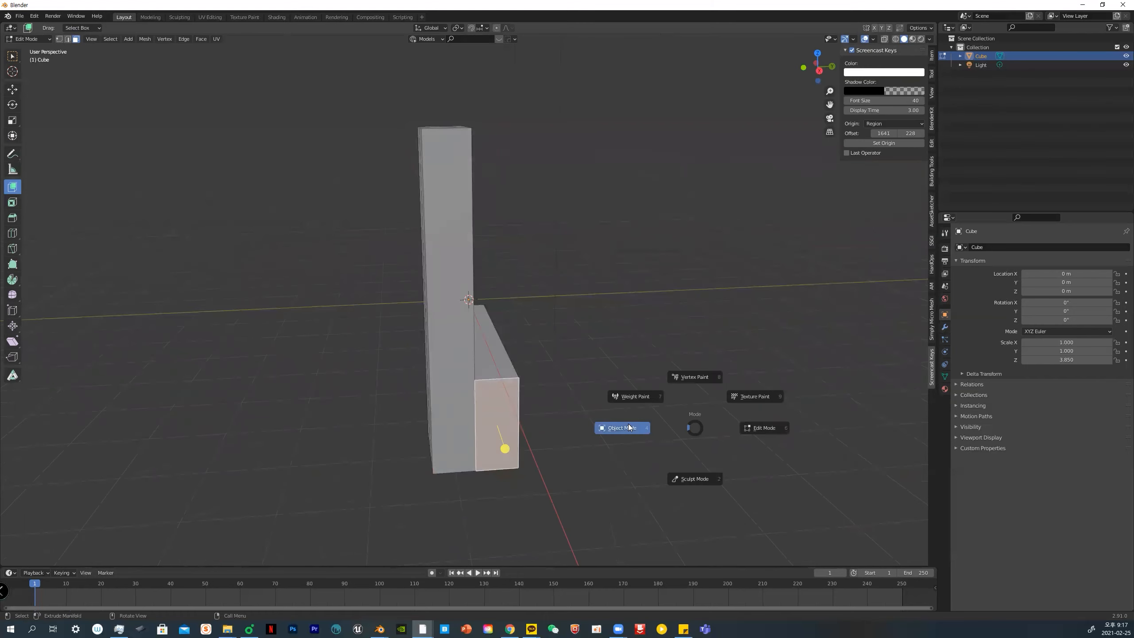
pyautogui.click(629, 427)
pyautogui.moveTo(622, 437); pyautogui.dragTo(612, 437, button='middle')
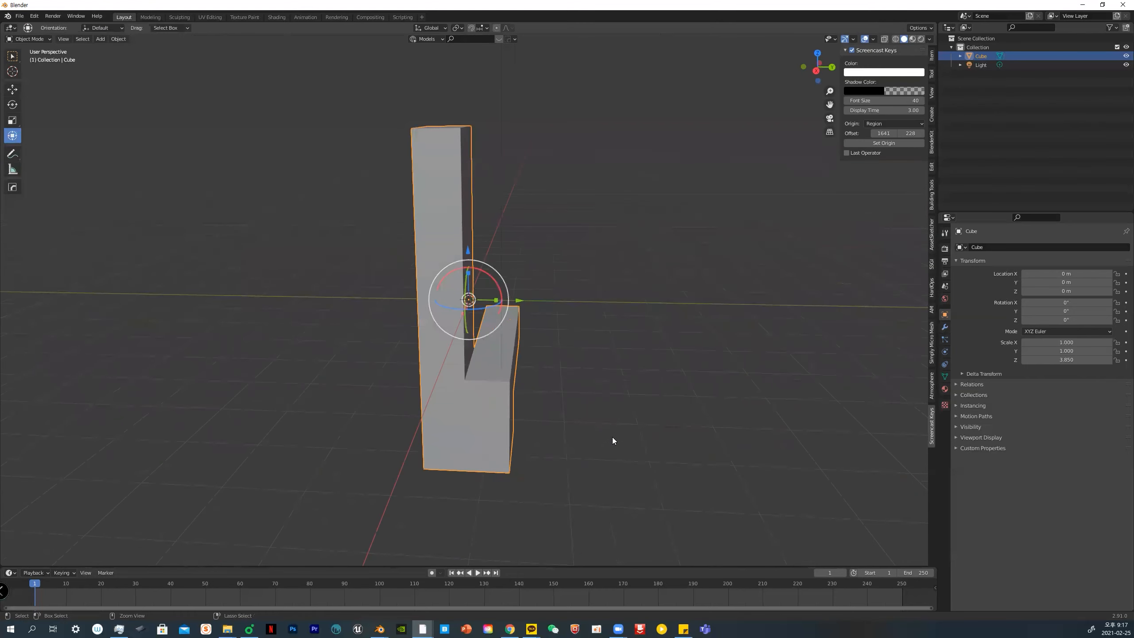
pyautogui.hotkey('ctrl', 'a')
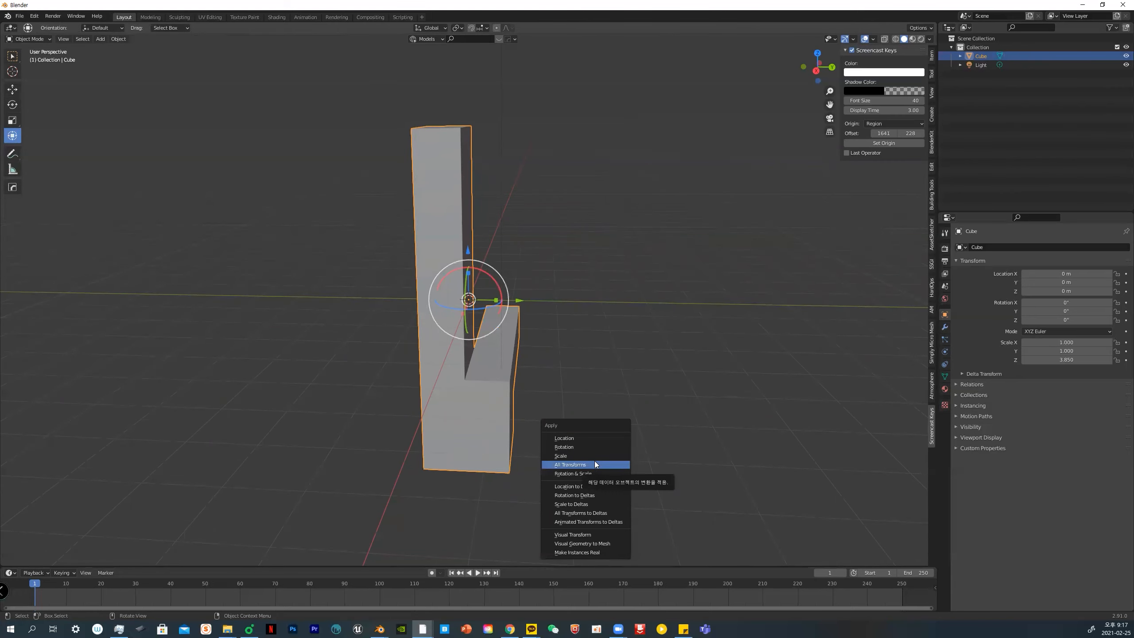
pyautogui.click(593, 456)
# Return to Edit Mode and inset the ledge's selected end face with a thin, even border
pyautogui.hotkey('ctrl', 'Tab')
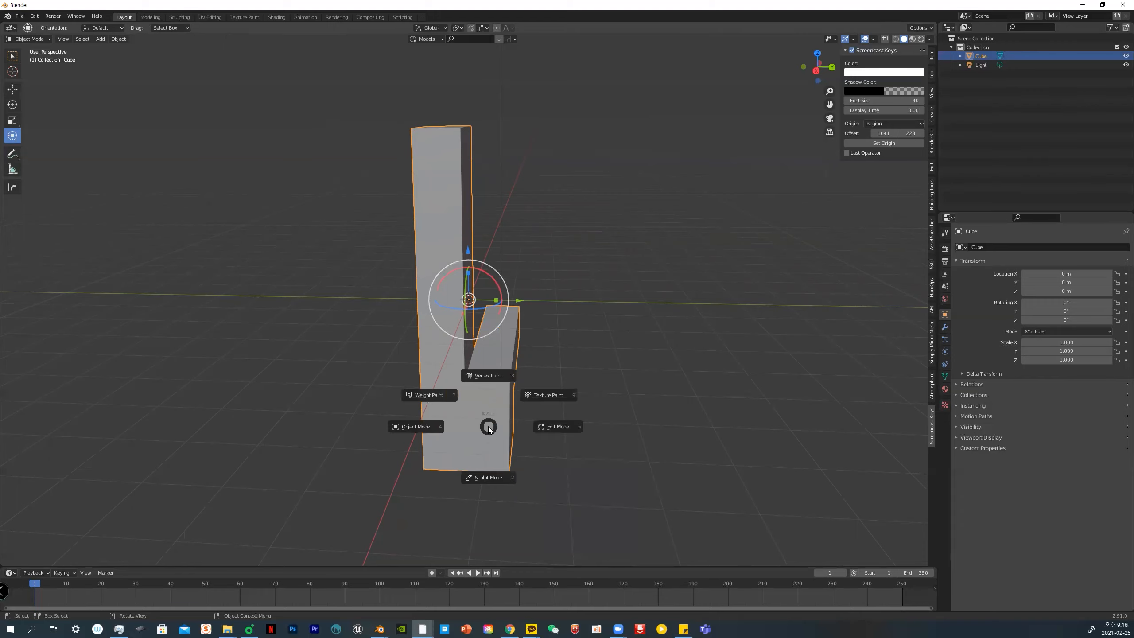
pyautogui.click(541, 427)
pyautogui.moveTo(599, 422); pyautogui.dragTo(591, 420, button='middle')
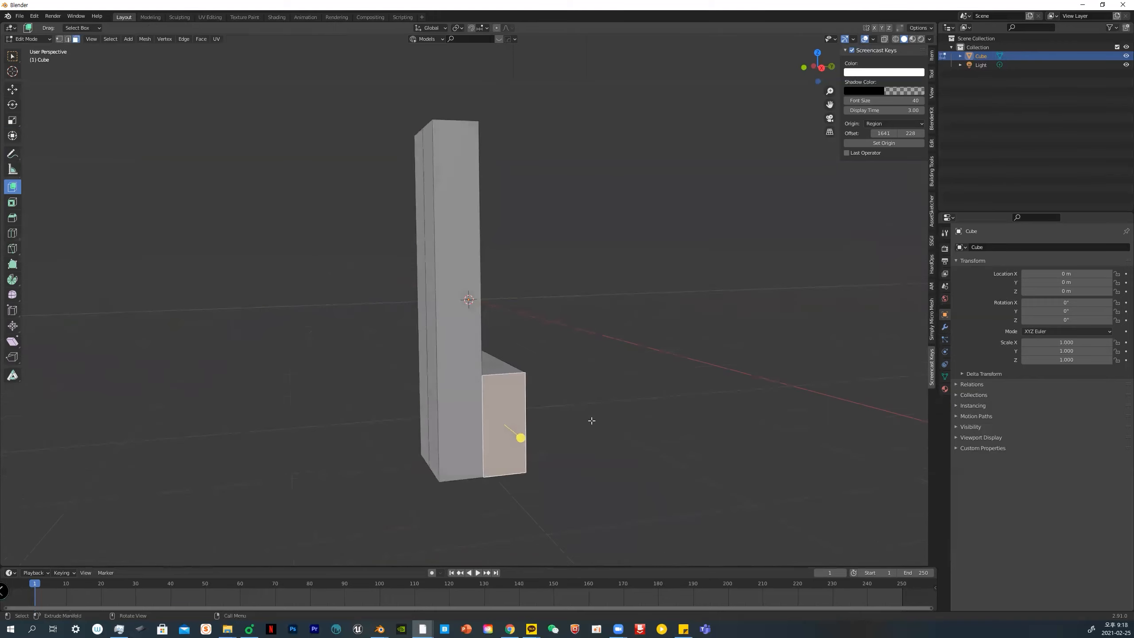
pyautogui.press('i')
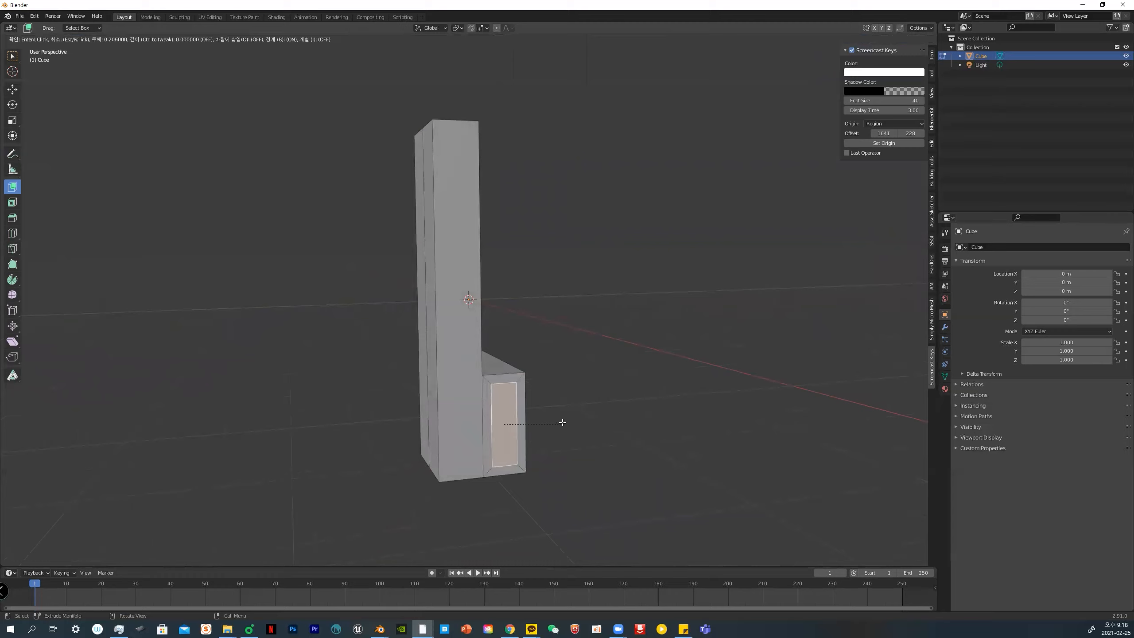
pyautogui.click(563, 423)
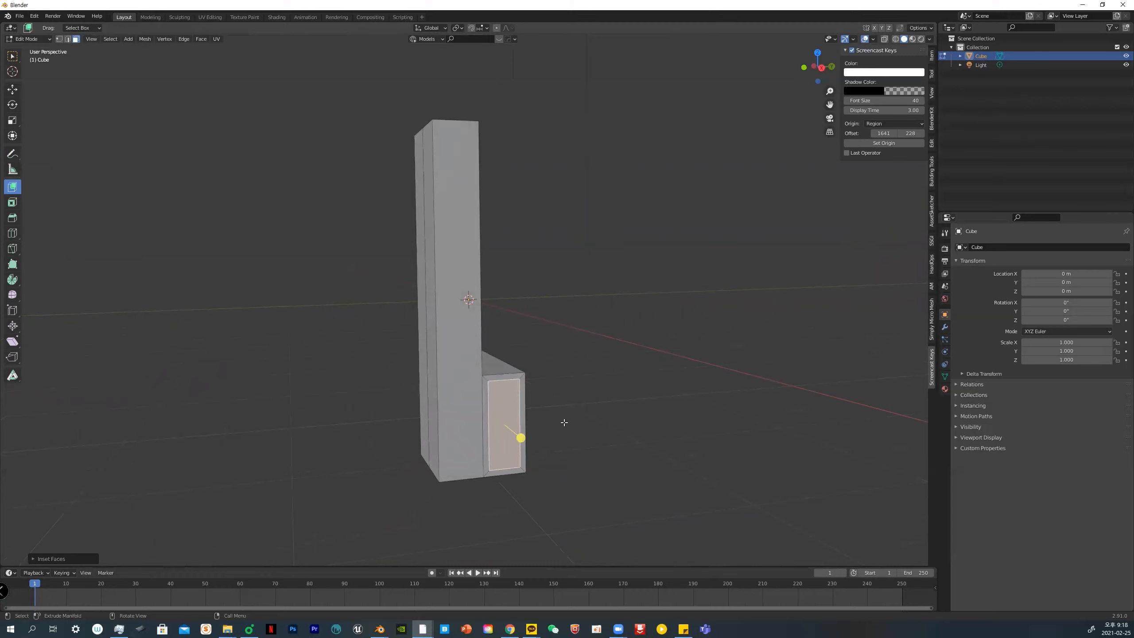
# Push the inset face through the ledge and beam with Extrude Manifold until a long plank projects well beyond the beam's far end
pyautogui.moveTo(601, 447); pyautogui.dragTo(590, 450, button='middle')
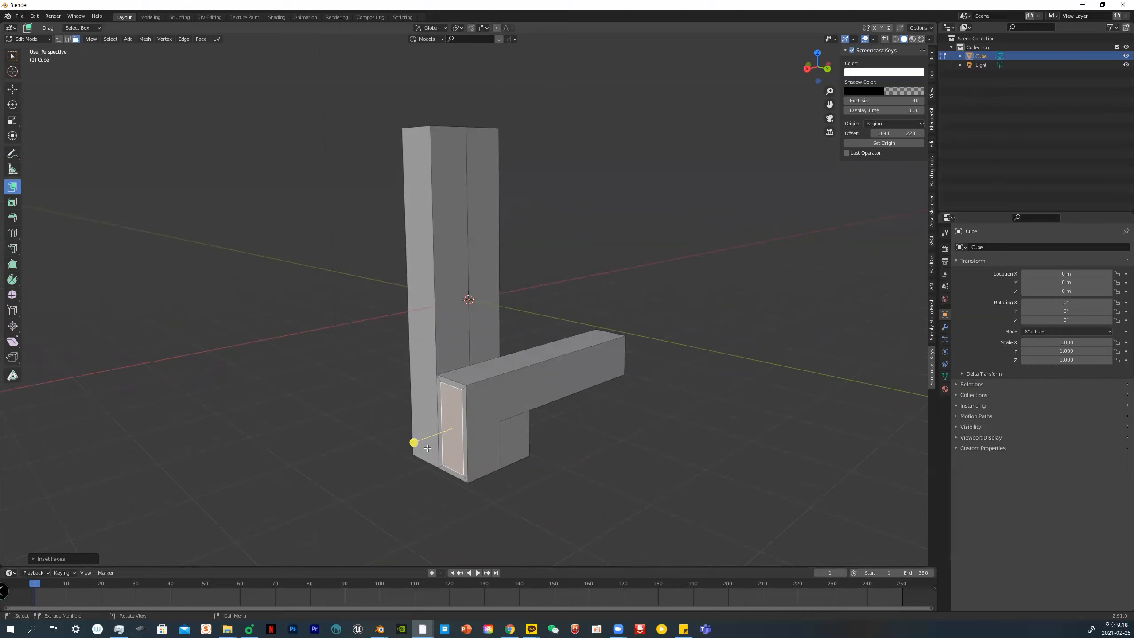
pyautogui.moveTo(413, 443); pyautogui.dragTo(676, 395)
pyautogui.moveTo(676, 396); pyautogui.dragTo(561, 385, button='middle')
pyautogui.scroll(-2, 777, 446)
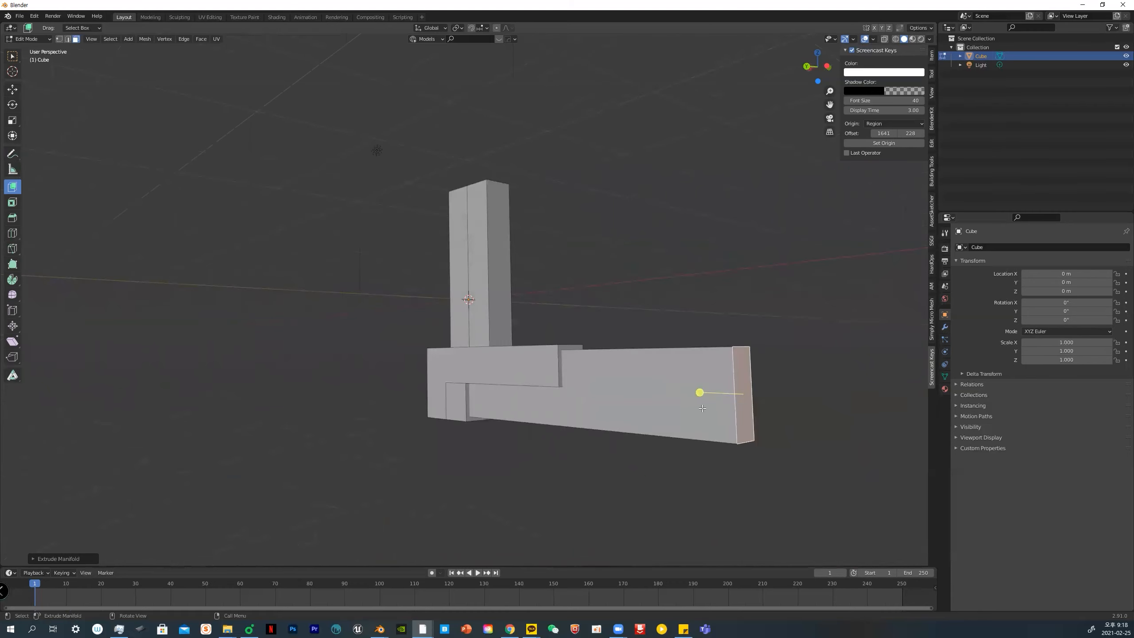
# Inset the plank's end face and push it back through the whole block to project as a thinner bar from the opposite side
pyautogui.press('i')
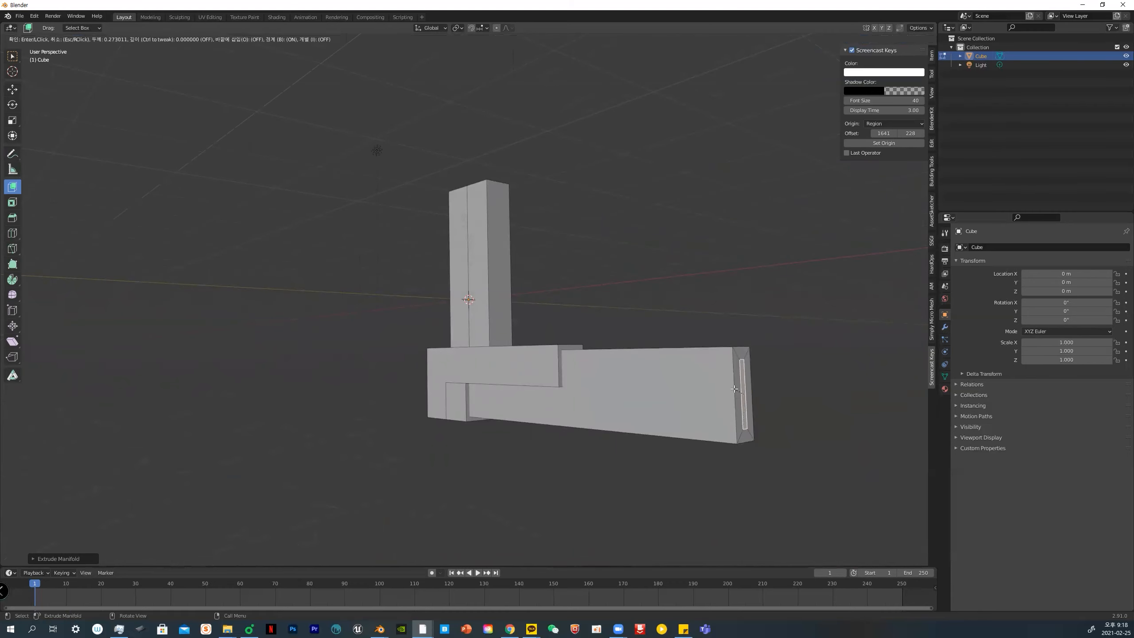
pyautogui.click(723, 390)
pyautogui.moveTo(693, 392); pyautogui.dragTo(375, 380)
pyautogui.moveTo(374, 380); pyautogui.dragTo(424, 375, button='middle')
# Inset the tall wall's narrow end face and push it through the wall to form a slab above the beam
pyautogui.press('i')
pyautogui.click(492, 360)
pyautogui.click(565, 326)
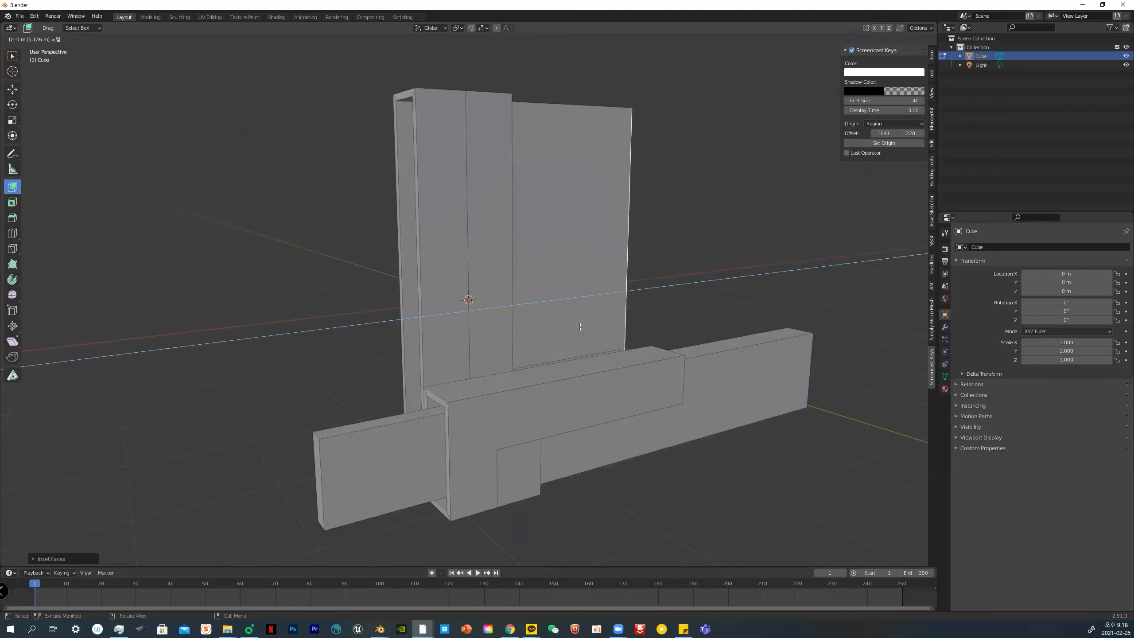
# Select the top face of the new slab beside the tall wall
pyautogui.hotkey('alt', 'z')
pyautogui.moveTo(566, 325); pyautogui.dragTo(526, 384, button='middle')
pyautogui.hotkey('alt', 'z')
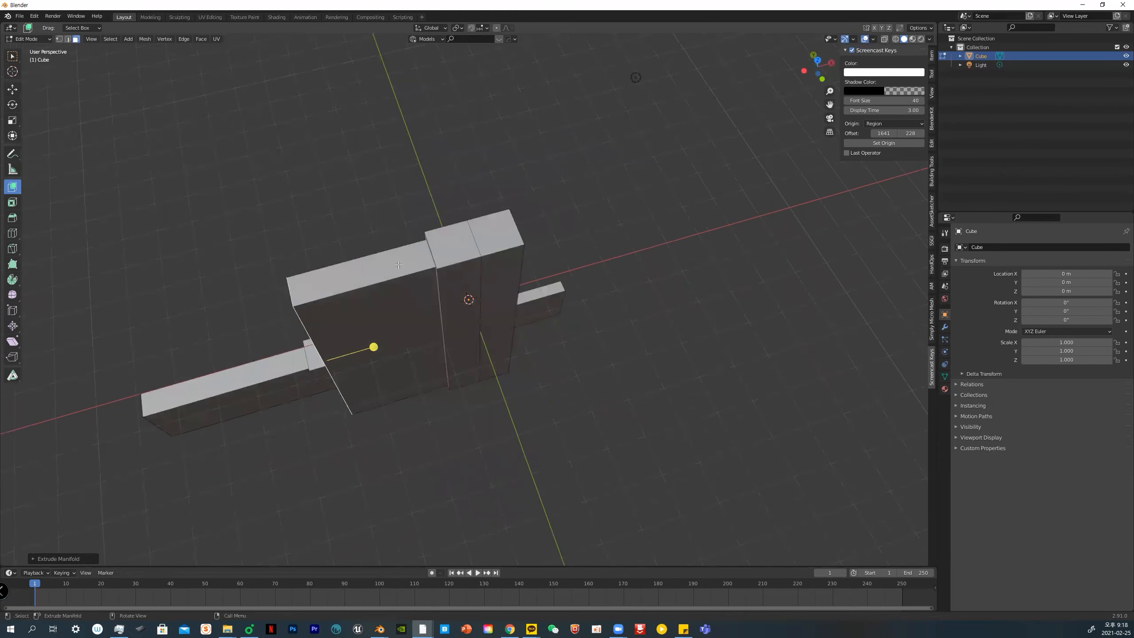
pyautogui.click(390, 260)
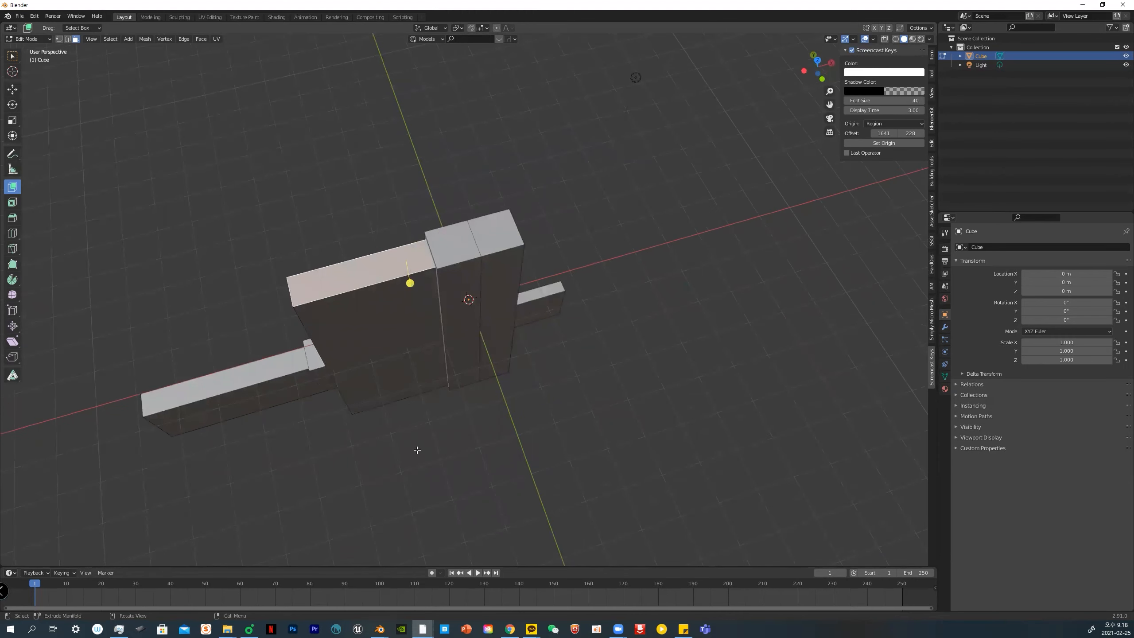
# Show the splash screen to check the program version, and dismiss it
pyautogui.click(8, 16)
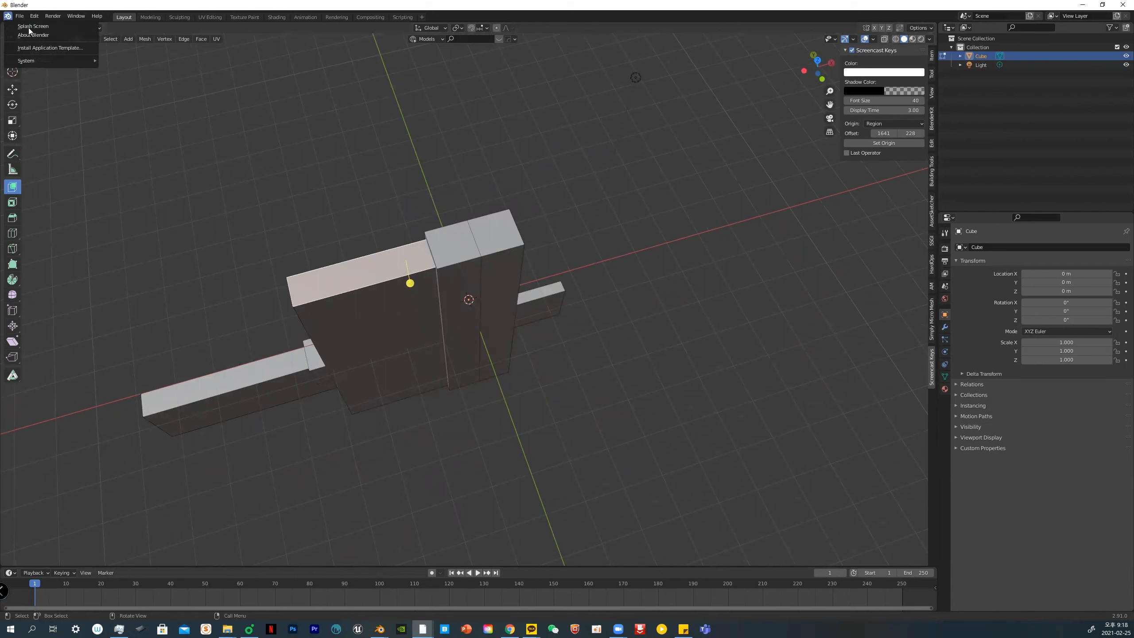
pyautogui.click(30, 26)
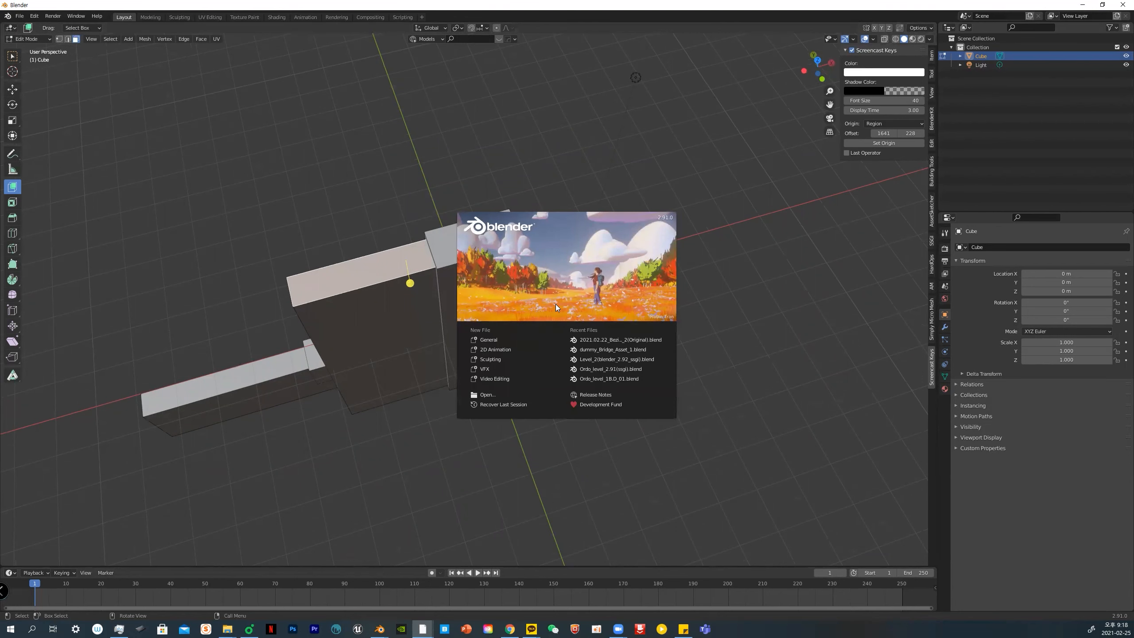
pyautogui.click(799, 382)
# Inset the slab's top face and extrude it down through the slab and the beam to project below
pyautogui.moveTo(483, 363); pyautogui.dragTo(485, 362, button='middle')
pyautogui.press('i')
pyautogui.click(414, 307)
pyautogui.moveTo(414, 307); pyautogui.dragTo(455, 313, button='middle')
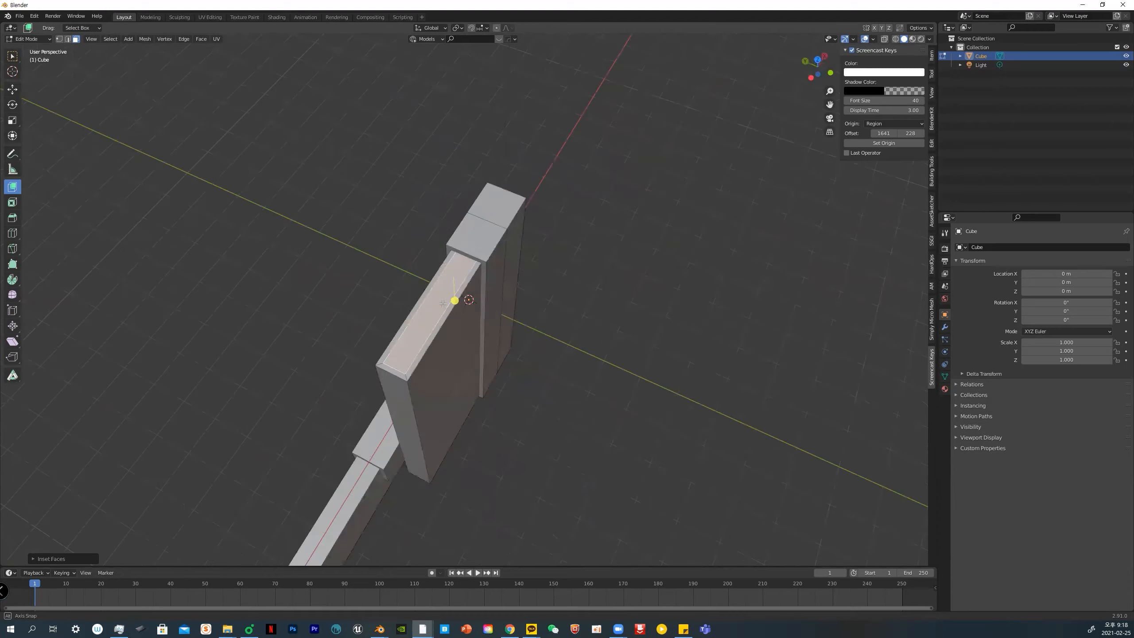
pyautogui.press('e')
pyautogui.click(508, 487)
pyautogui.moveTo(505, 410); pyautogui.dragTo(615, 341, button='middle')
# Switch to Object Mode and hide the Cube object in the viewport
pyautogui.hotkey('ctrl', 'Tab')
pyautogui.click(543, 342)
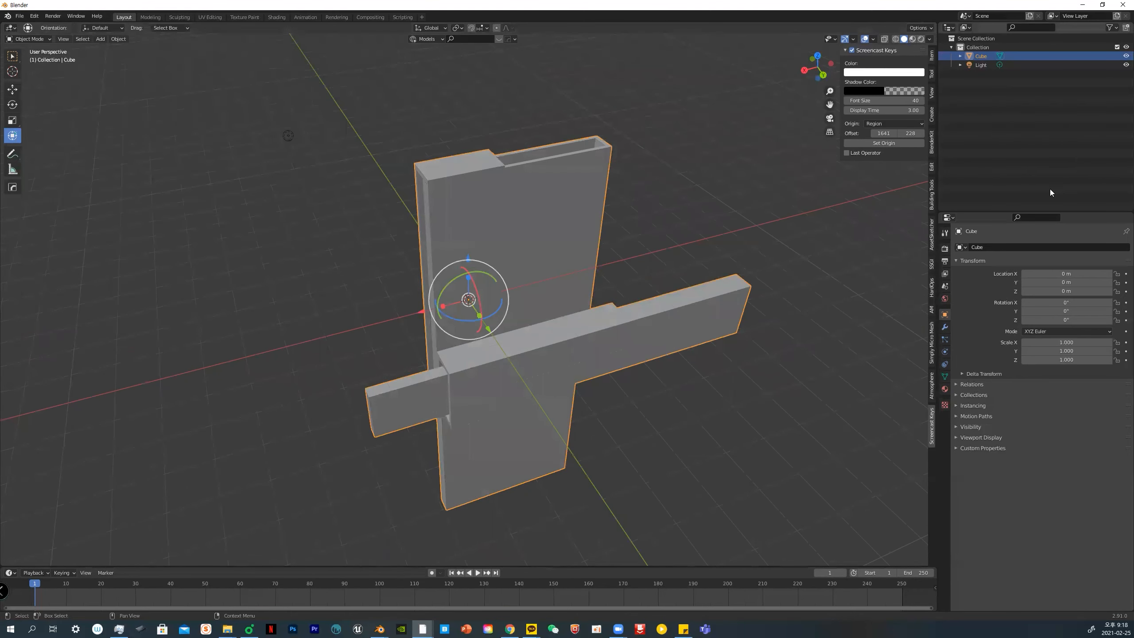
pyautogui.click(1126, 55)
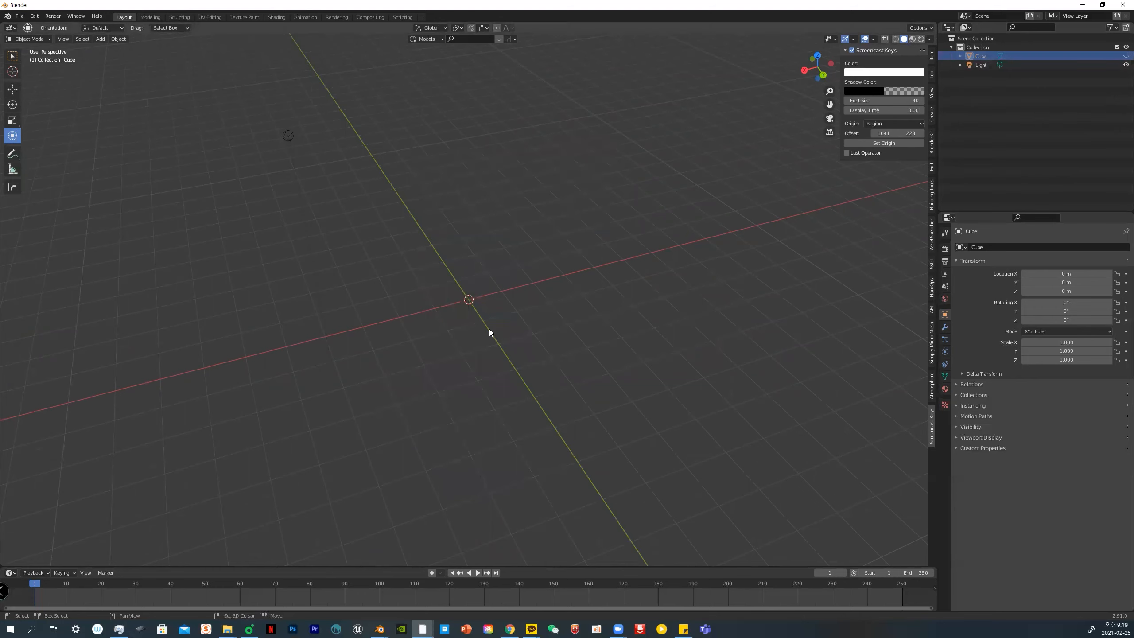
# Add a plane at the origin and scale it up uniformly to about 4.72
pyautogui.hotkey('shift', 'a')
pyautogui.moveTo(489, 329)
pyautogui.click(525, 329)
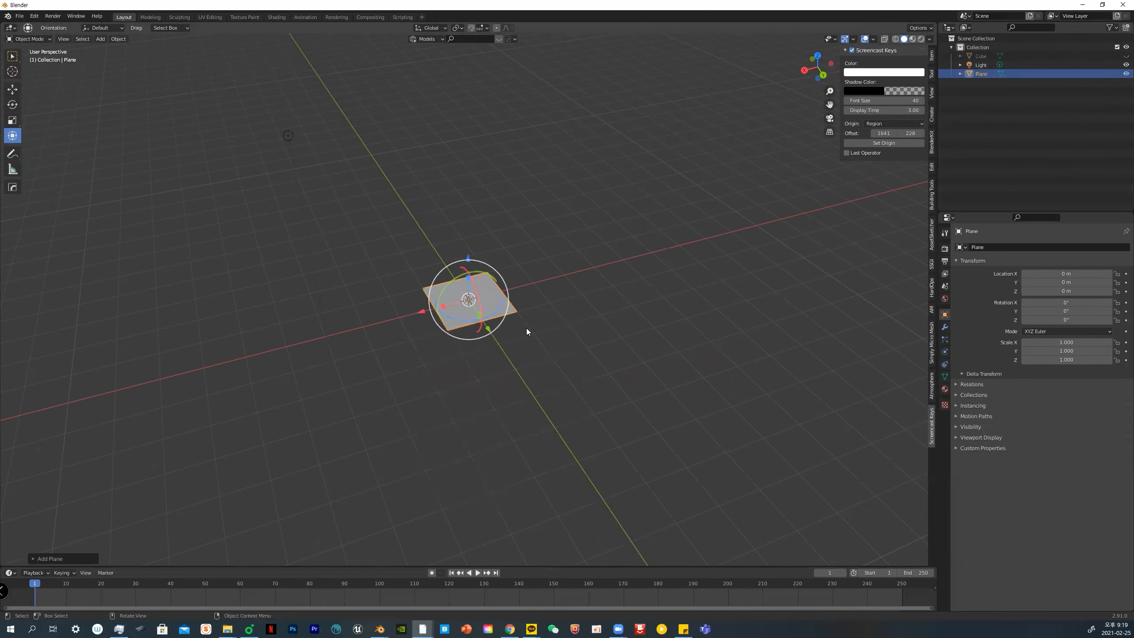
pyautogui.press('s')
pyautogui.click(566, 327)
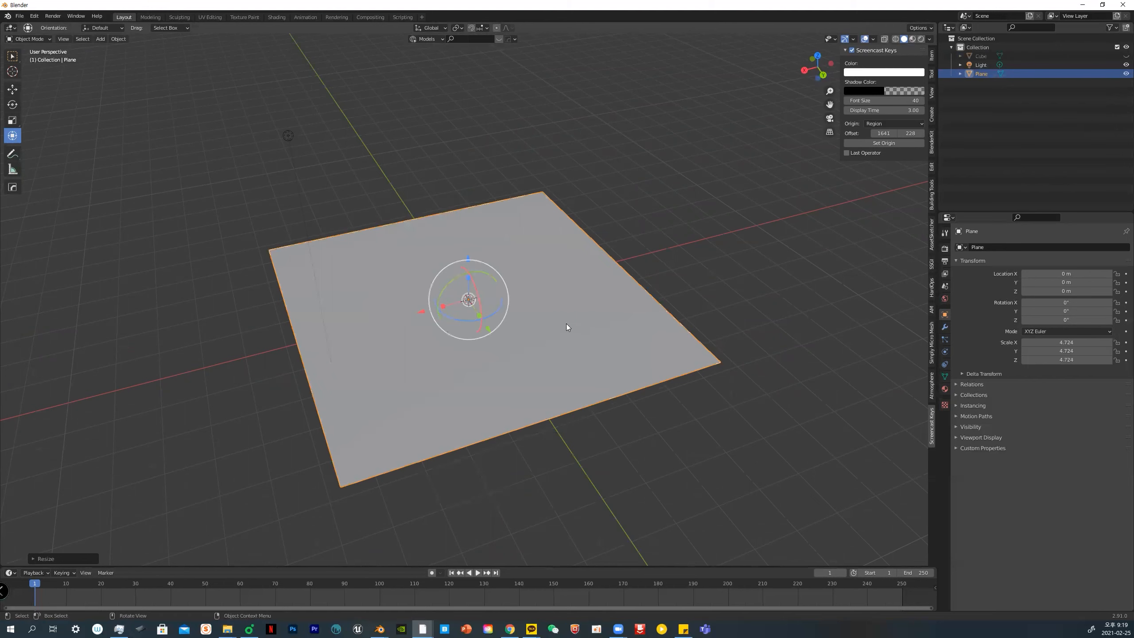
# Turn on the Screencast Keys display and select the plane
pyautogui.click(743, 301)
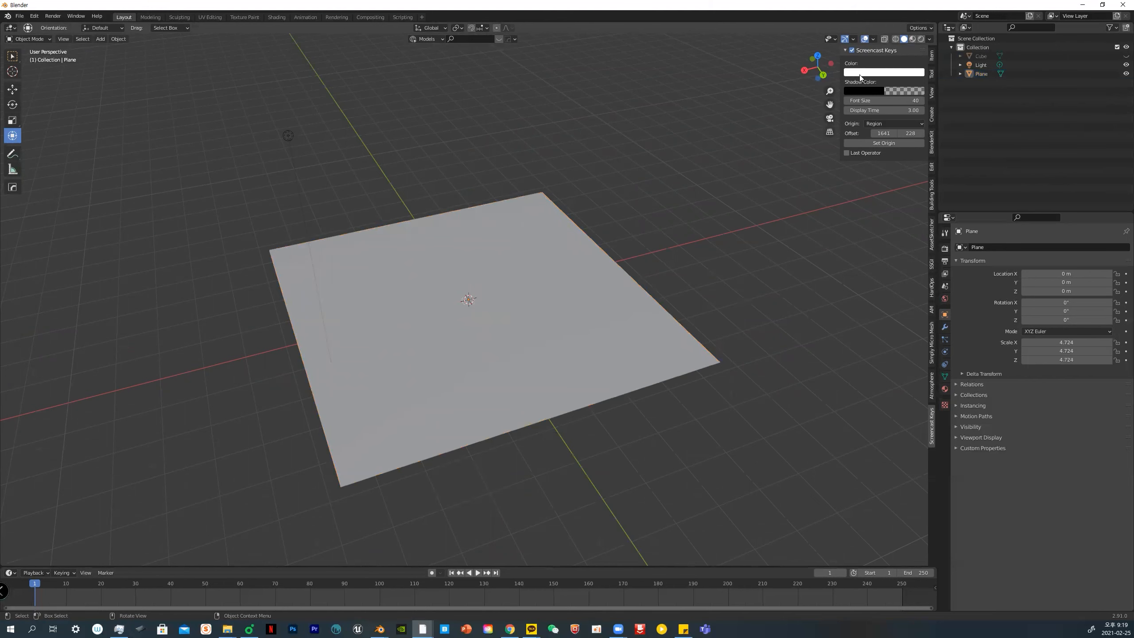
pyautogui.click(852, 51)
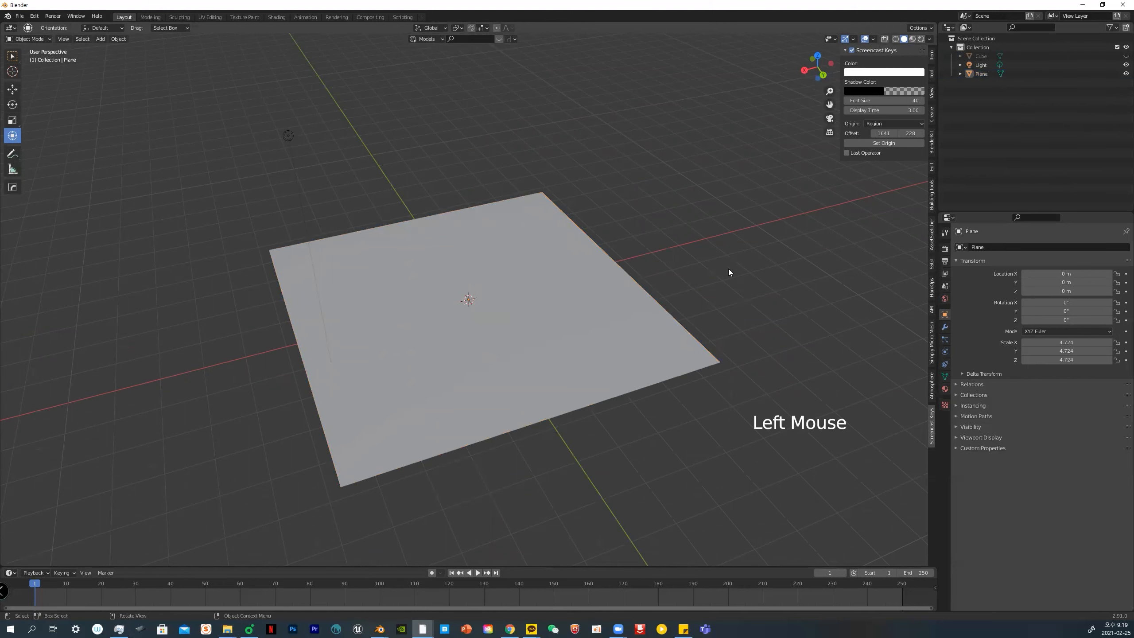
pyautogui.click(473, 346)
pyautogui.moveTo(545, 345); pyautogui.dragTo(561, 342, button='middle')
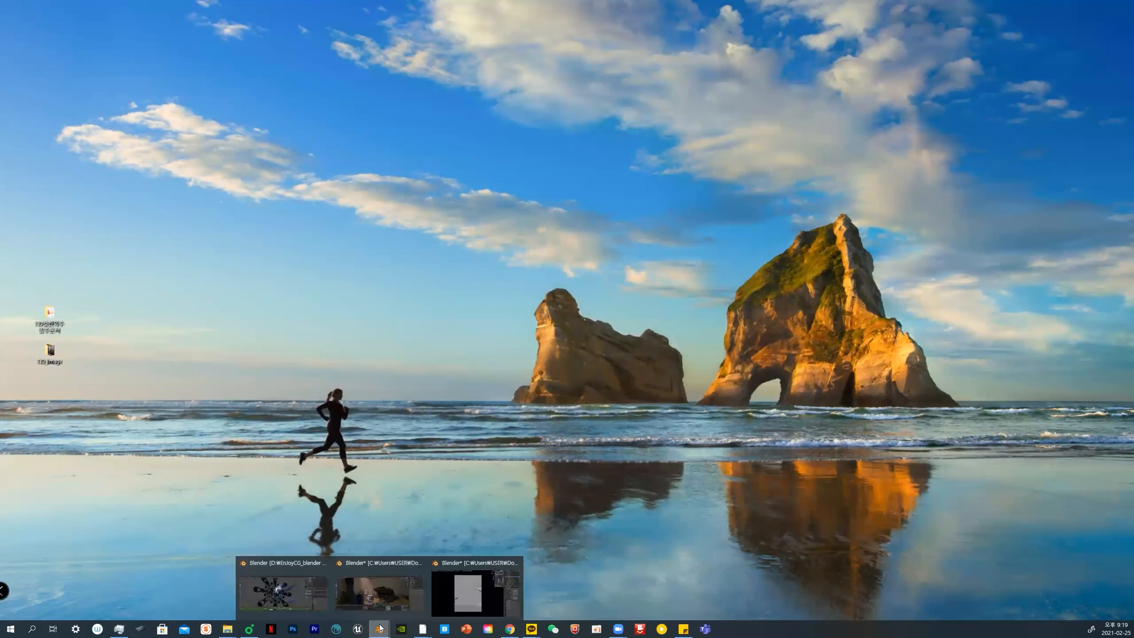
# Launch Blender 2.83 in a separate window, maximise it and dismiss its splash screen
pyautogui.rightClick(380, 629)
pyautogui.click(378, 584)
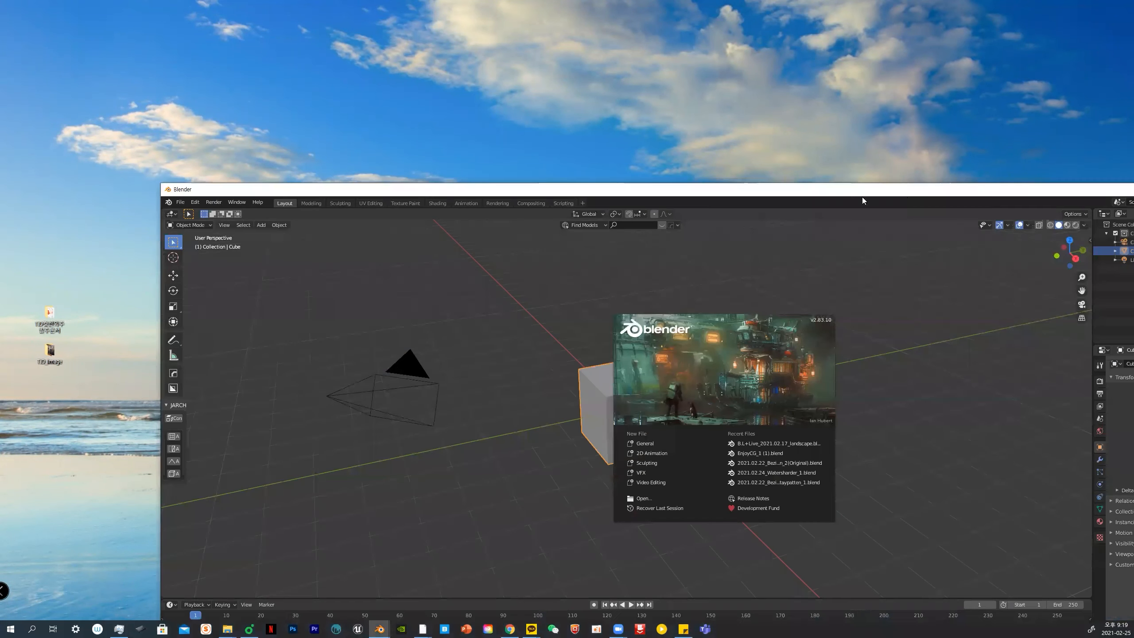
pyautogui.doubleClick(862, 195)
pyautogui.click(496, 344)
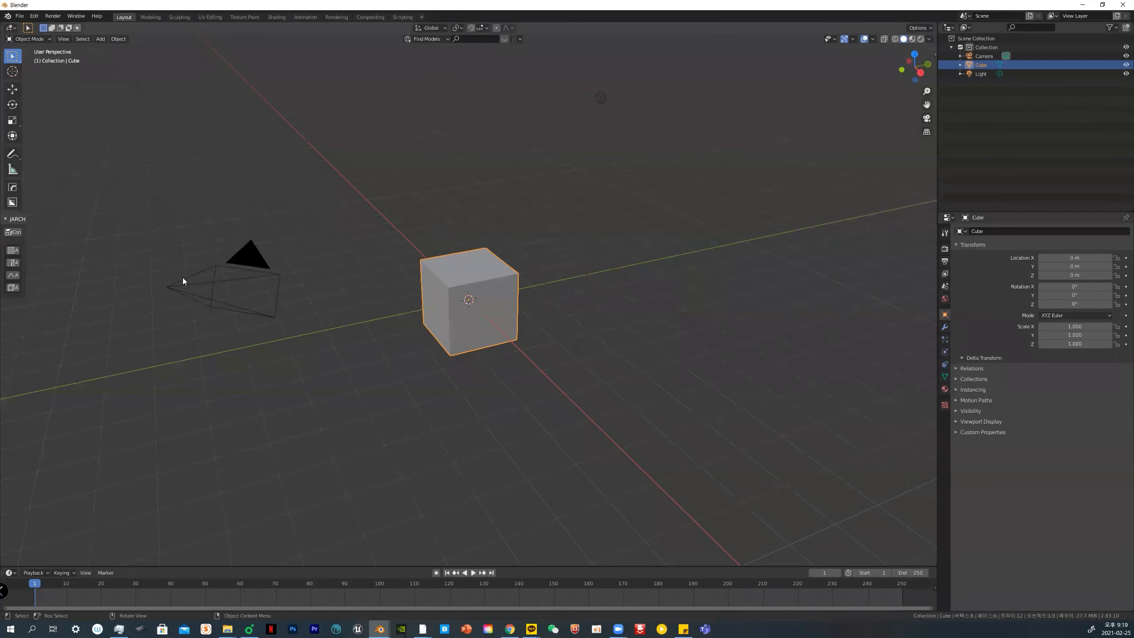
# Delete the default camera and select the cube
pyautogui.moveTo(250, 355); pyautogui.dragTo(128, 242)
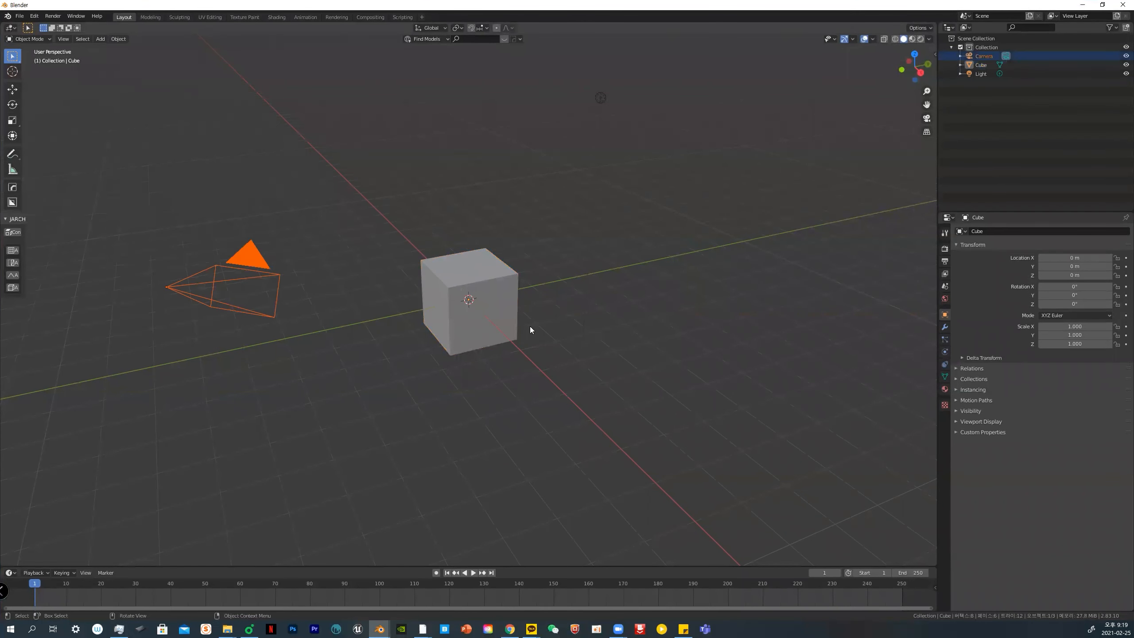
pyautogui.press('Delete')
pyautogui.click(498, 317)
# Activate the Transform tool for the selected cube
pyautogui.moveTo(524, 303); pyautogui.dragTo(518, 252, button='middle')
pyautogui.click(460, 27)
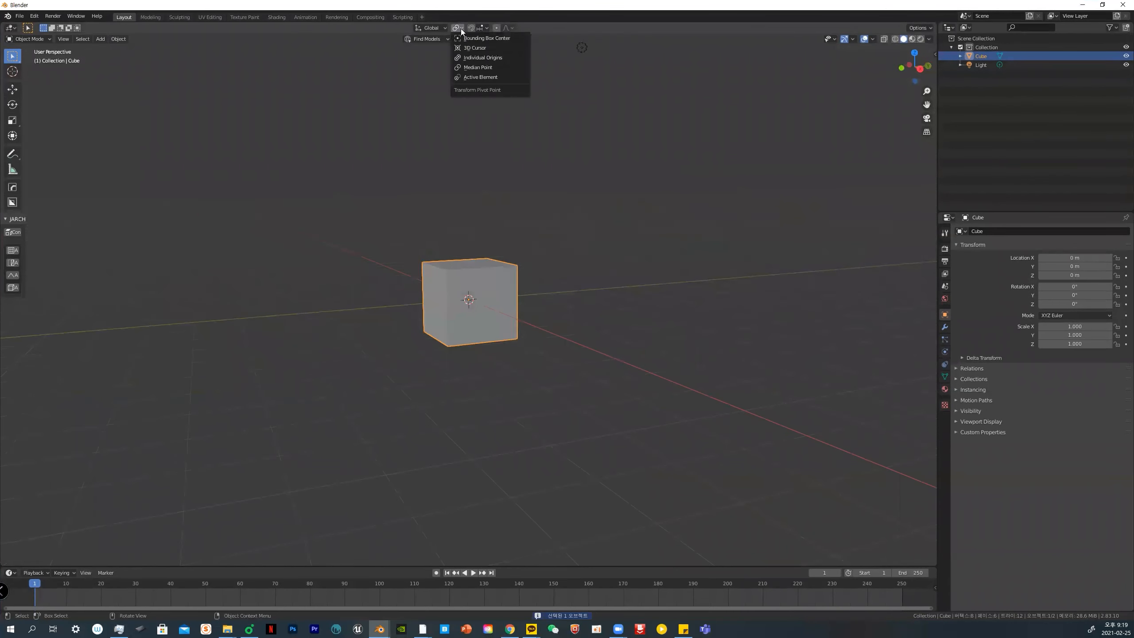
pyautogui.moveTo(467, 270); pyautogui.dragTo(461, 270, button='middle')
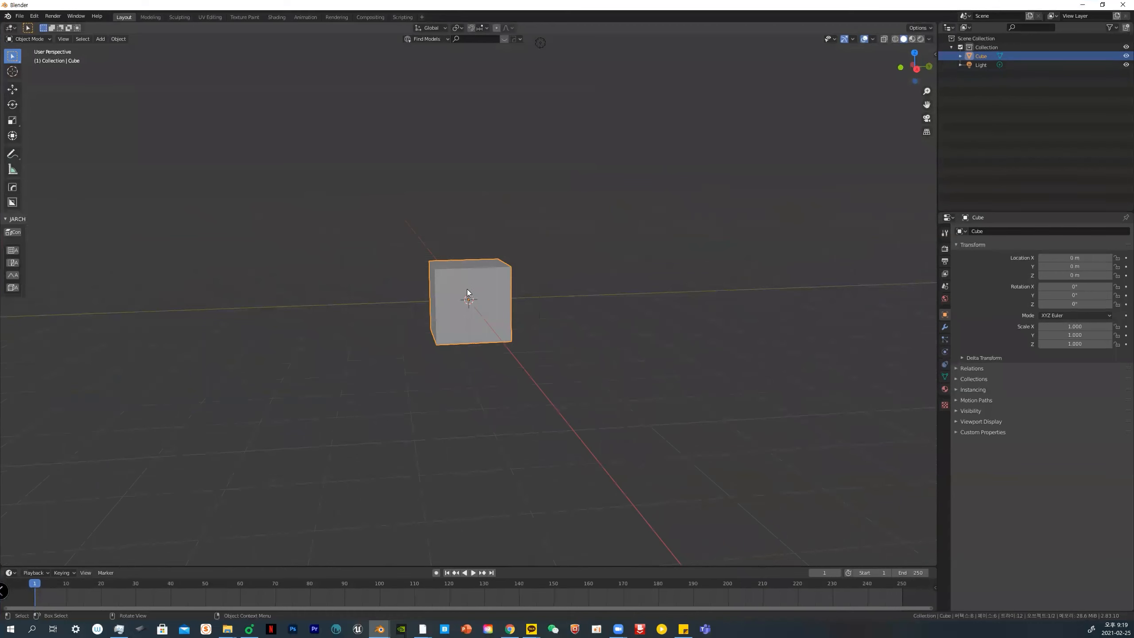
pyautogui.click(13, 136)
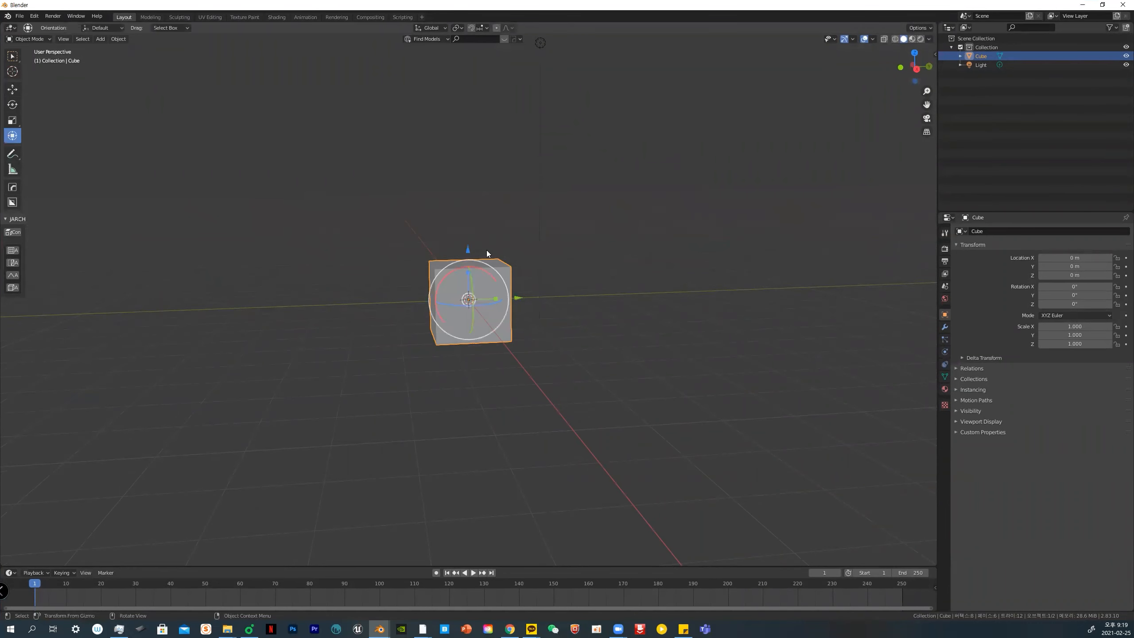
# Raise the cube along the Z axis to about 3.98 m above the origin
pyautogui.moveTo(469, 249); pyautogui.dragTo(495, 112)
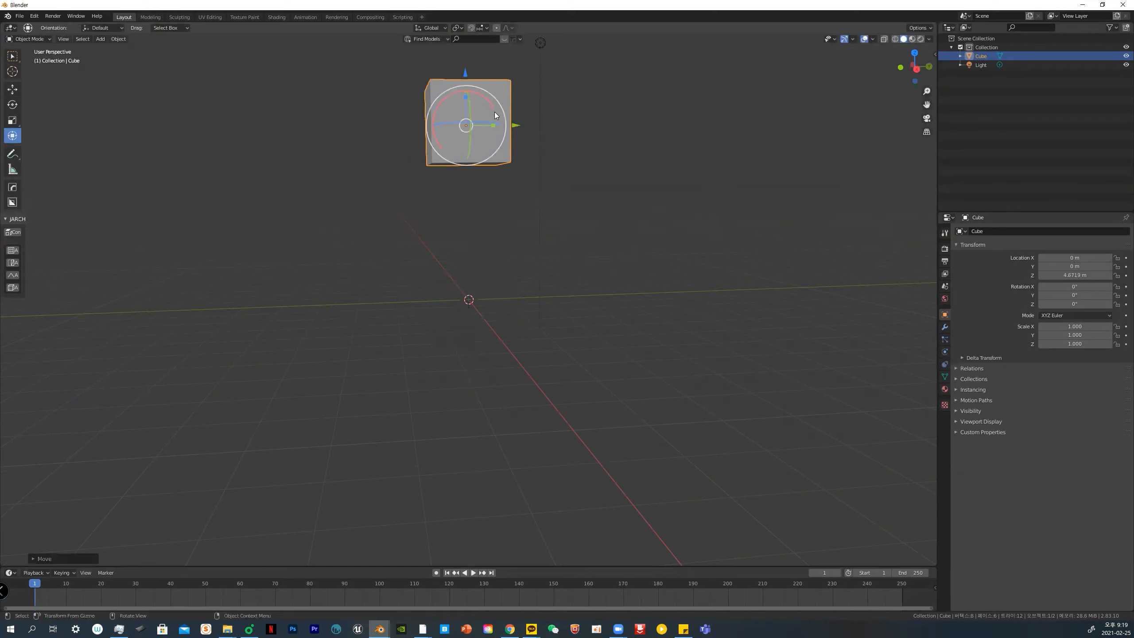
pyautogui.hotkey('ctrl', 'z')
pyautogui.click(523, 186)
pyautogui.click(471, 277)
pyautogui.moveTo(471, 277); pyautogui.dragTo(512, 138)
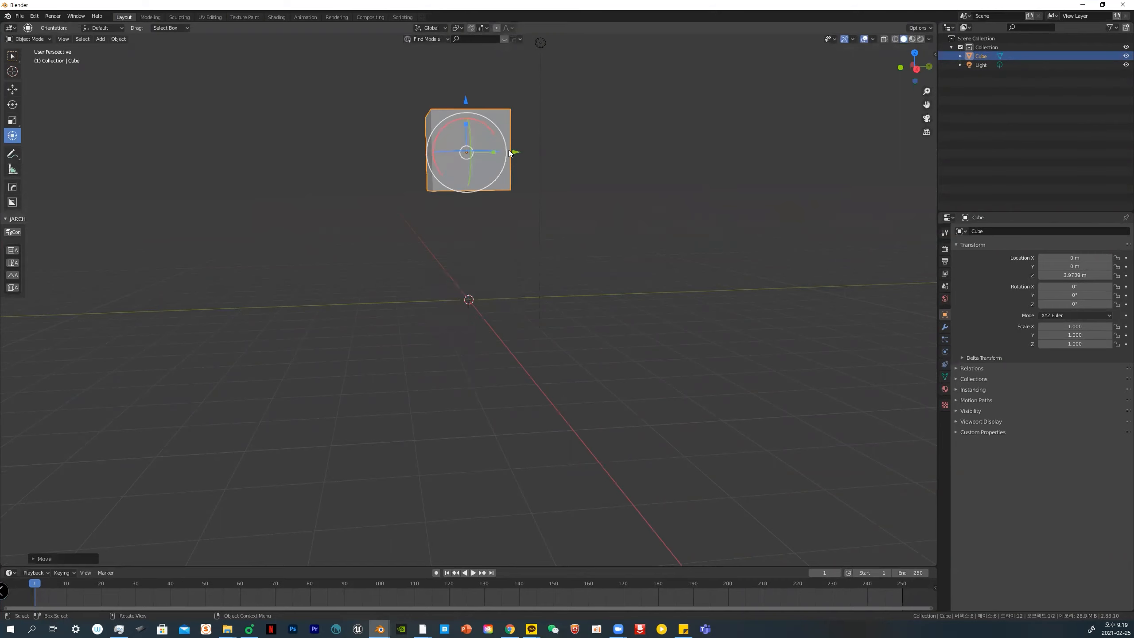
# Add a mesh circle at the world origin
pyautogui.hotkey('shift', 'a')
pyautogui.moveTo(400, 195)
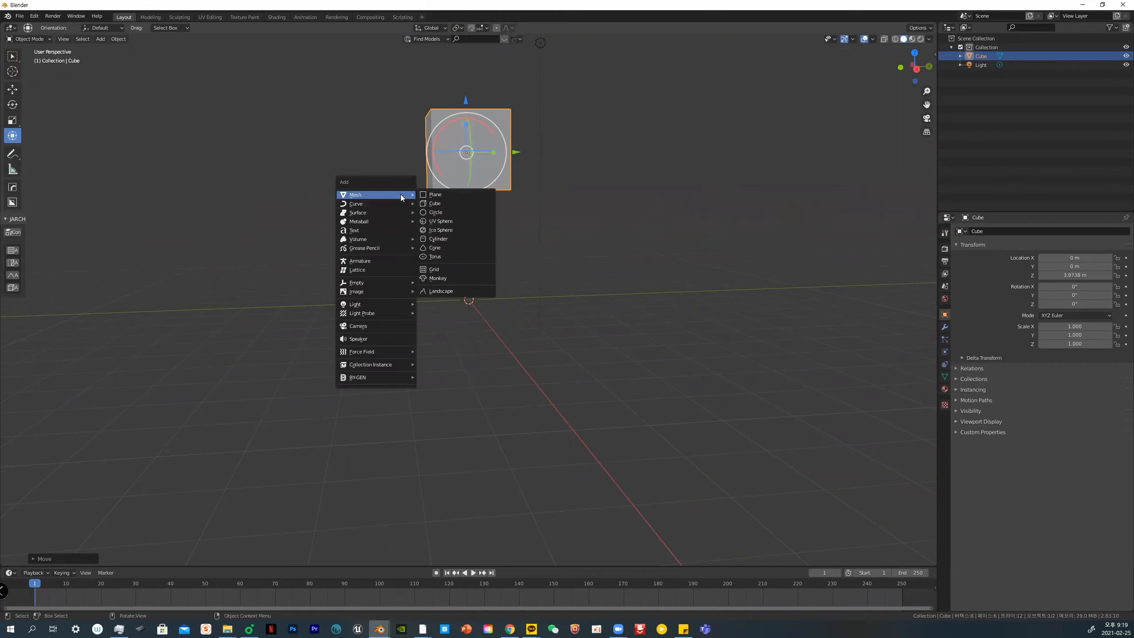
pyautogui.click(442, 214)
# Fill the whole circle with a face in Edit Mode and return to Object Mode
pyautogui.hotkey('ctrl', 'Tab')
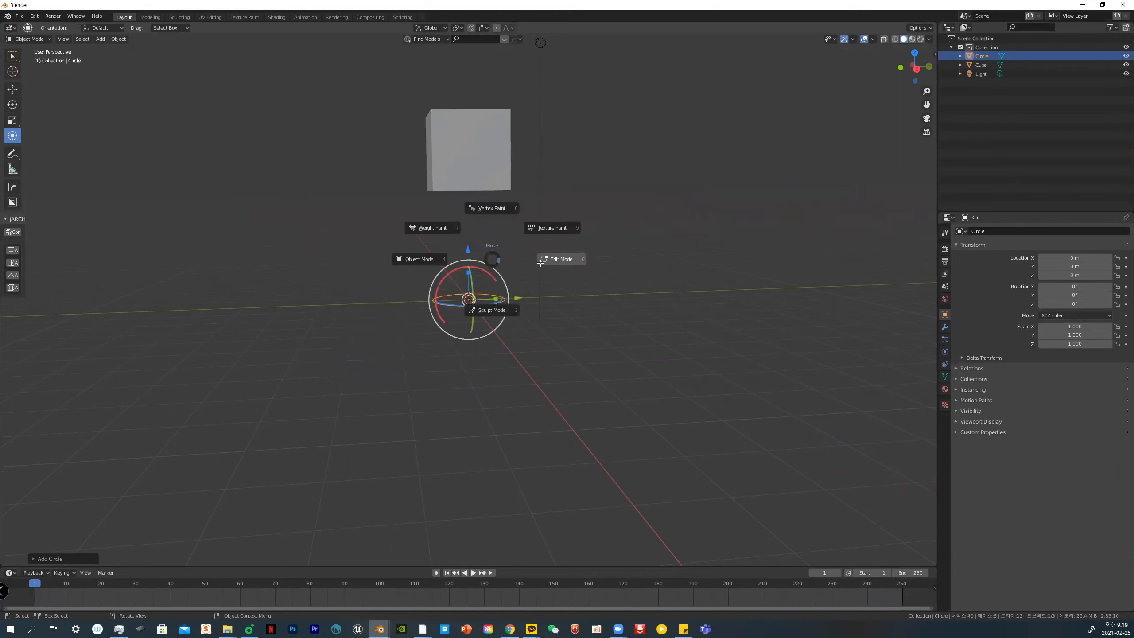
pyautogui.click(540, 265)
pyautogui.click(539, 268)
pyautogui.press('a')
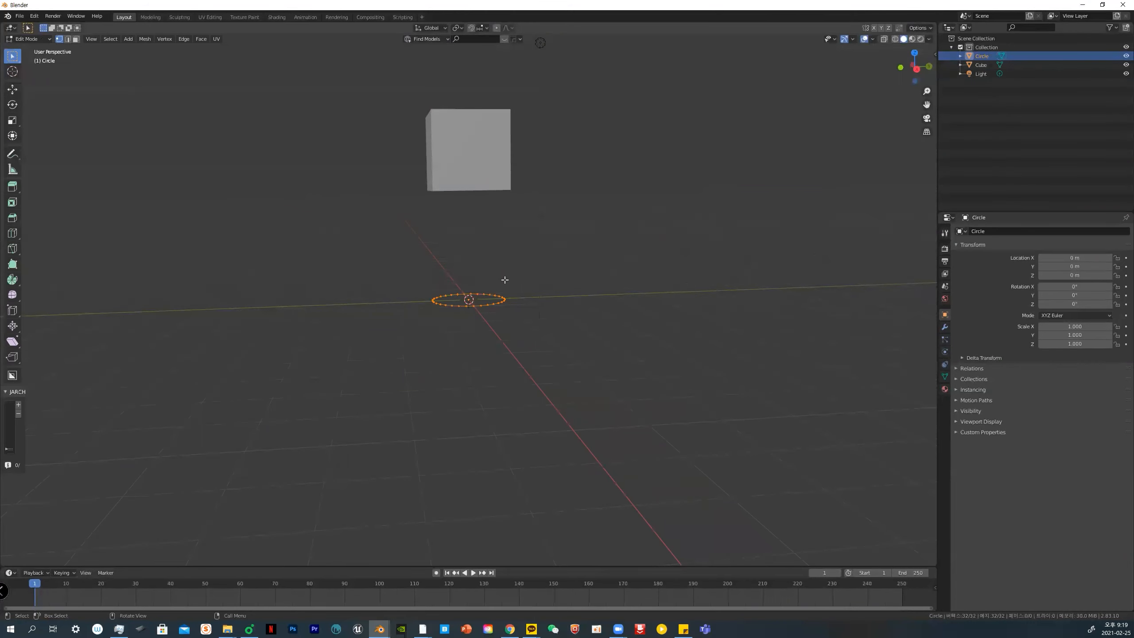
pyautogui.press('f')
pyautogui.hotkey('ctrl', 'Tab')
pyautogui.click(430, 280)
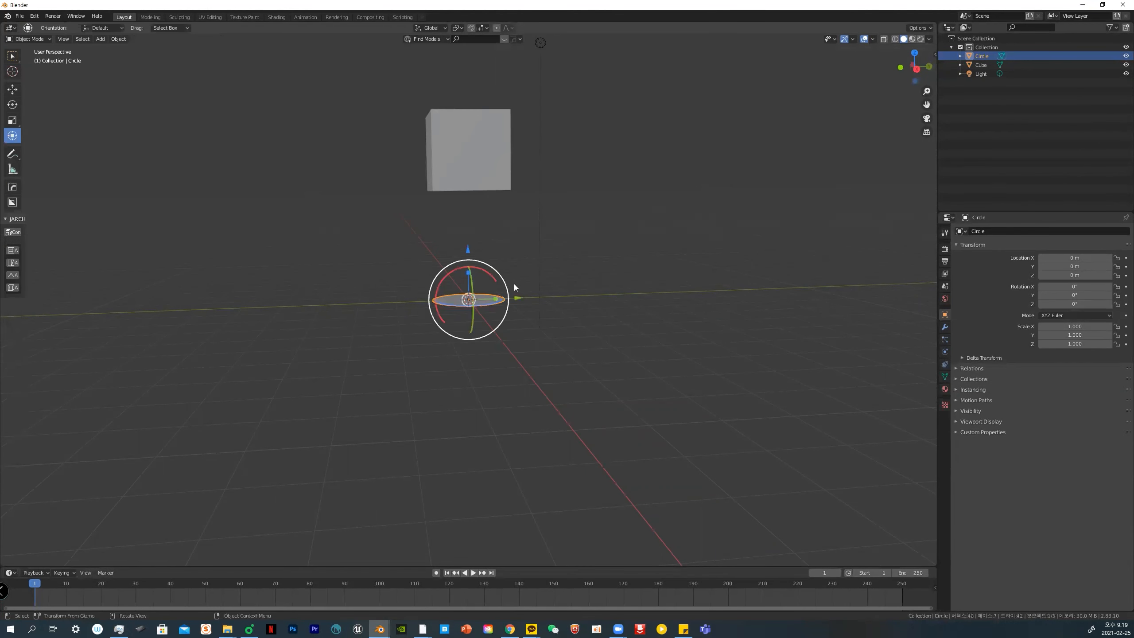
# Turn on the Screencast Keys display in this window
pyautogui.click(934, 53)
pyautogui.click(932, 507)
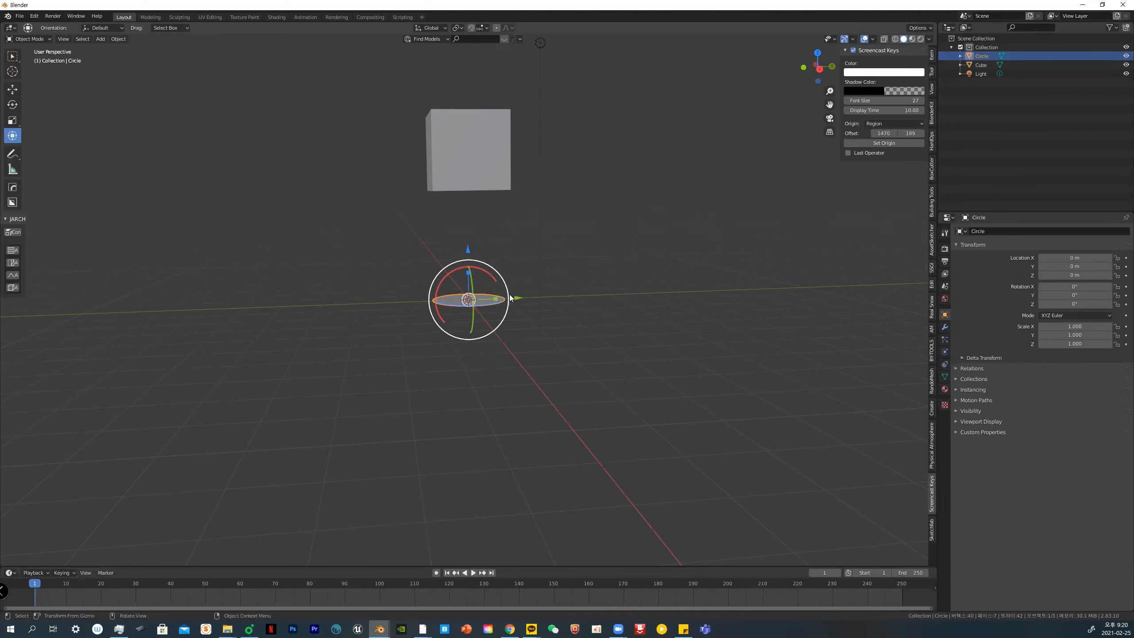
# Rotate the filled circle about the Y axis and set the rotation angle to 90°
pyautogui.moveTo(527, 305); pyautogui.dragTo(498, 279, button='middle')
pyautogui.moveTo(498, 278); pyautogui.dragTo(500, 320)
pyautogui.press('z')
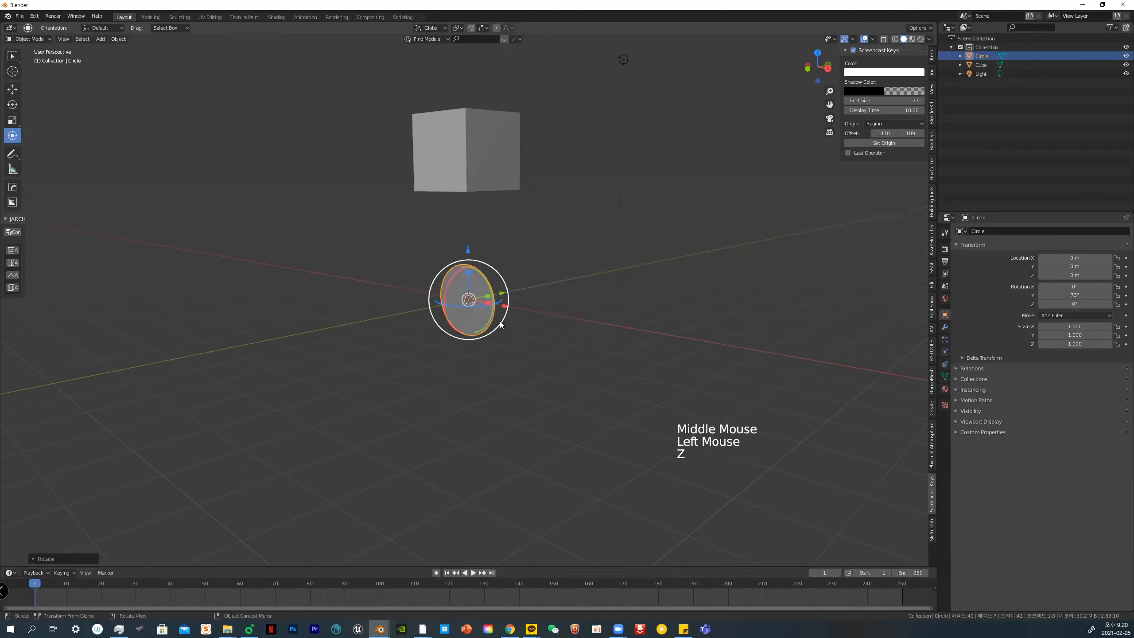
pyautogui.click(45, 558)
pyautogui.doubleClick(122, 526)
pyautogui.write('90')
pyautogui.press('Return')
# Scale the upright circle uniformly up to about 3.14 so its rim nearly reaches the cube
pyautogui.press('s')
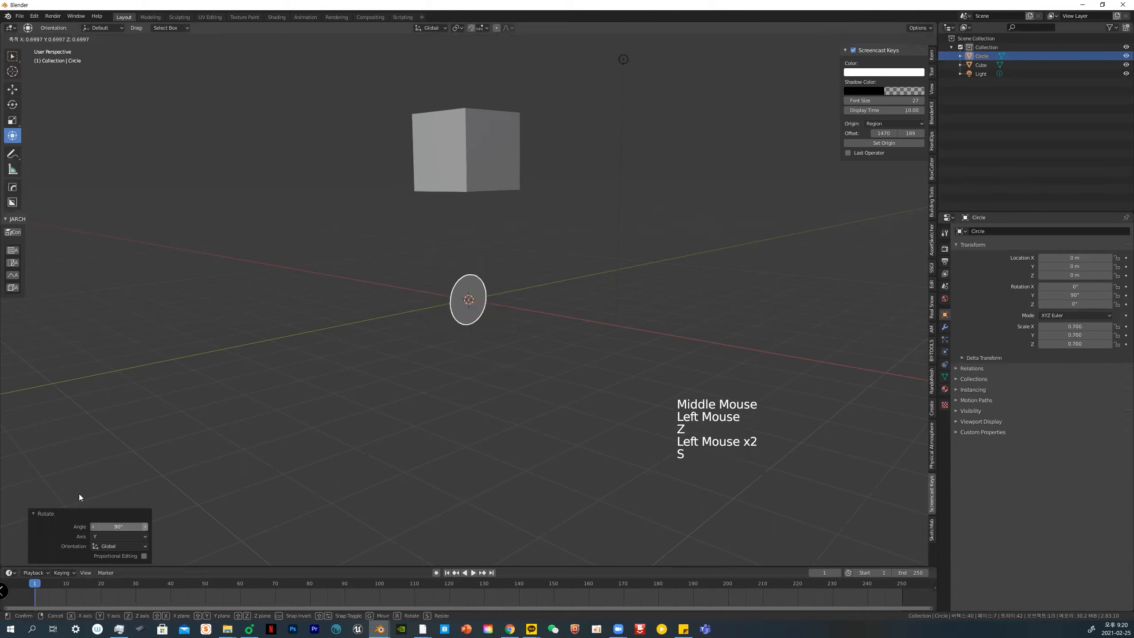
pyautogui.click(463, 413)
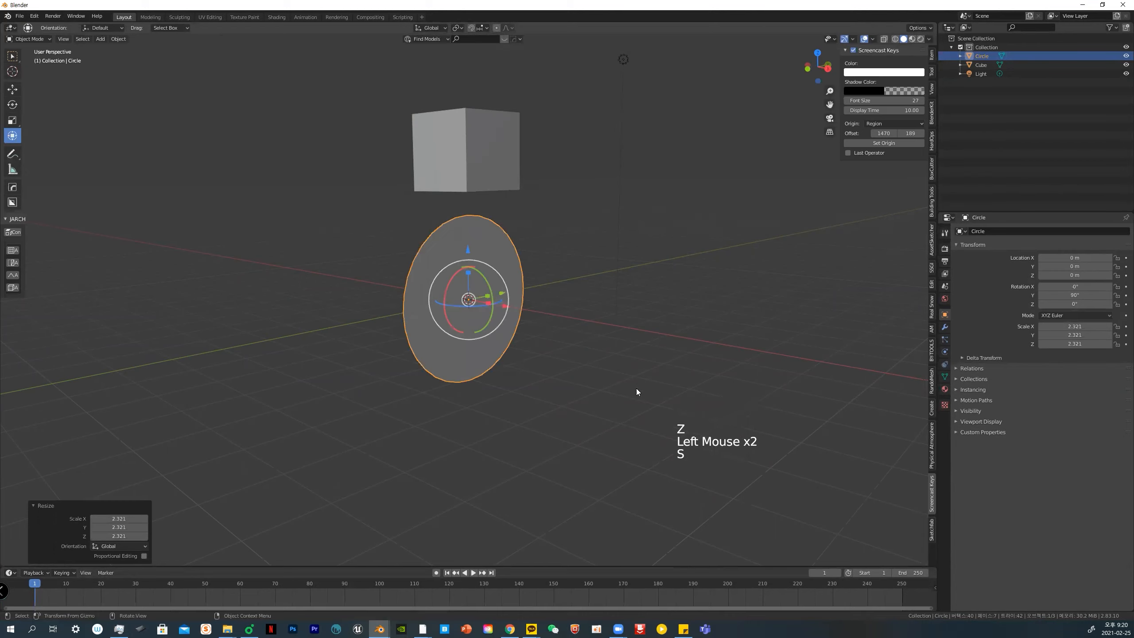
pyautogui.moveTo(638, 389); pyautogui.dragTo(529, 370, button='middle')
pyautogui.press('s')
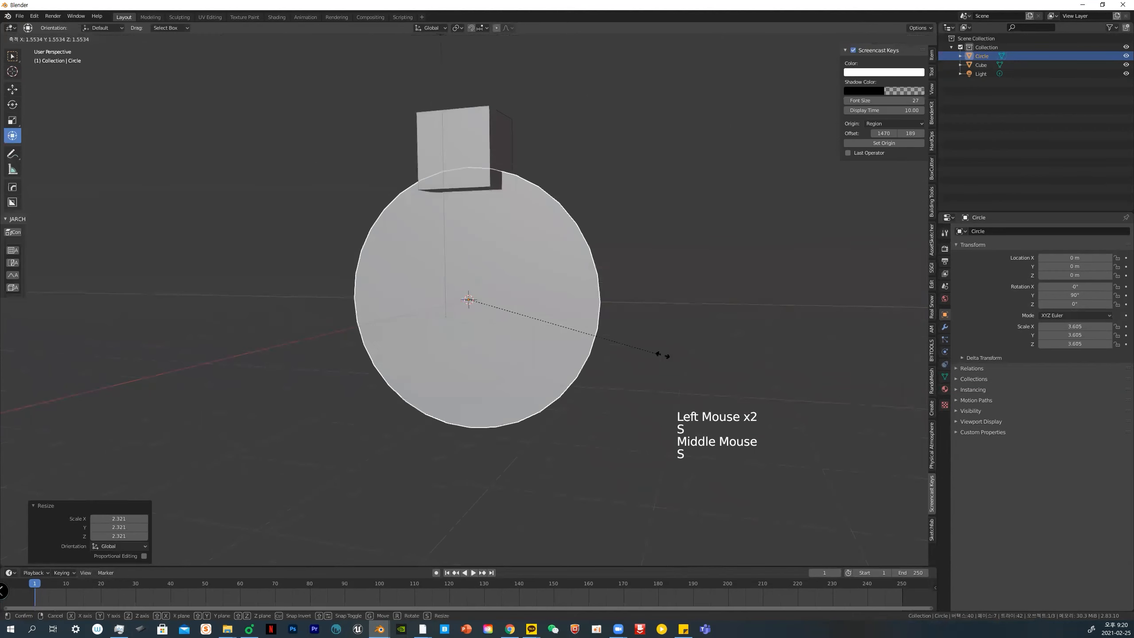
pyautogui.click(627, 366)
# Scale the cube down to about 0.65 and lower it to about 3.74 m on Z, resting on the circle's rim
pyautogui.moveTo(759, 311); pyautogui.dragTo(487, 145, button='middle')
pyautogui.click(484, 146)
pyautogui.press('s')
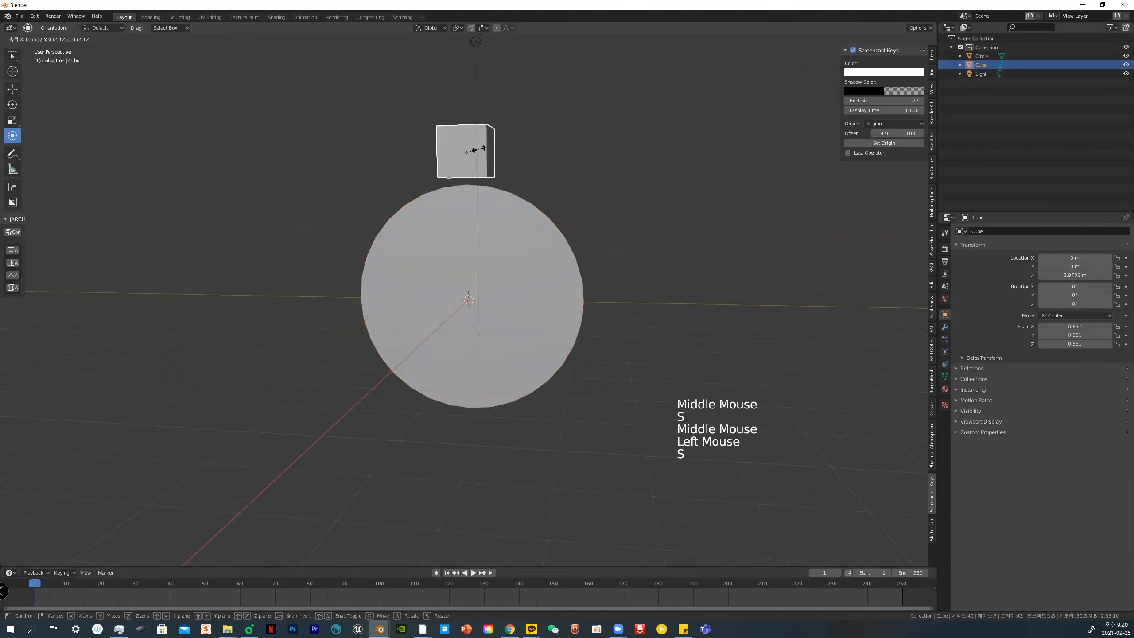
pyautogui.click(469, 122)
pyautogui.moveTo(464, 101); pyautogui.dragTo(465, 112)
pyautogui.moveTo(565, 171); pyautogui.dragTo(492, 171, button='middle')
pyautogui.moveTo(576, 195); pyautogui.dragTo(516, 188, button='middle')
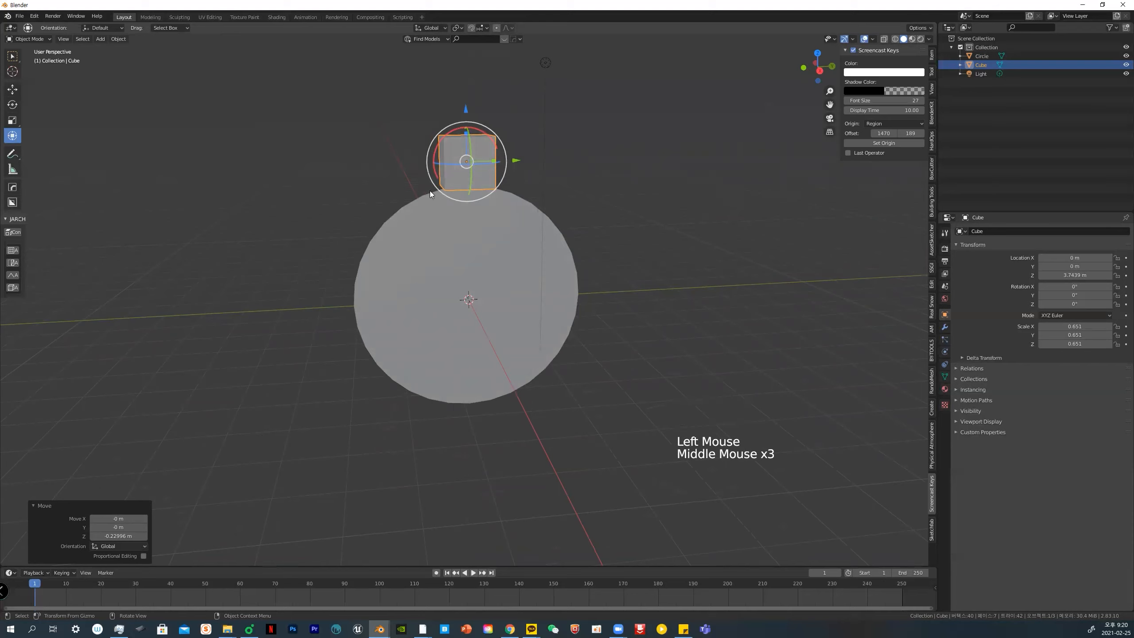
# Try to move the cube sideways along the Y axis
pyautogui.click(591, 208)
pyautogui.click(471, 161)
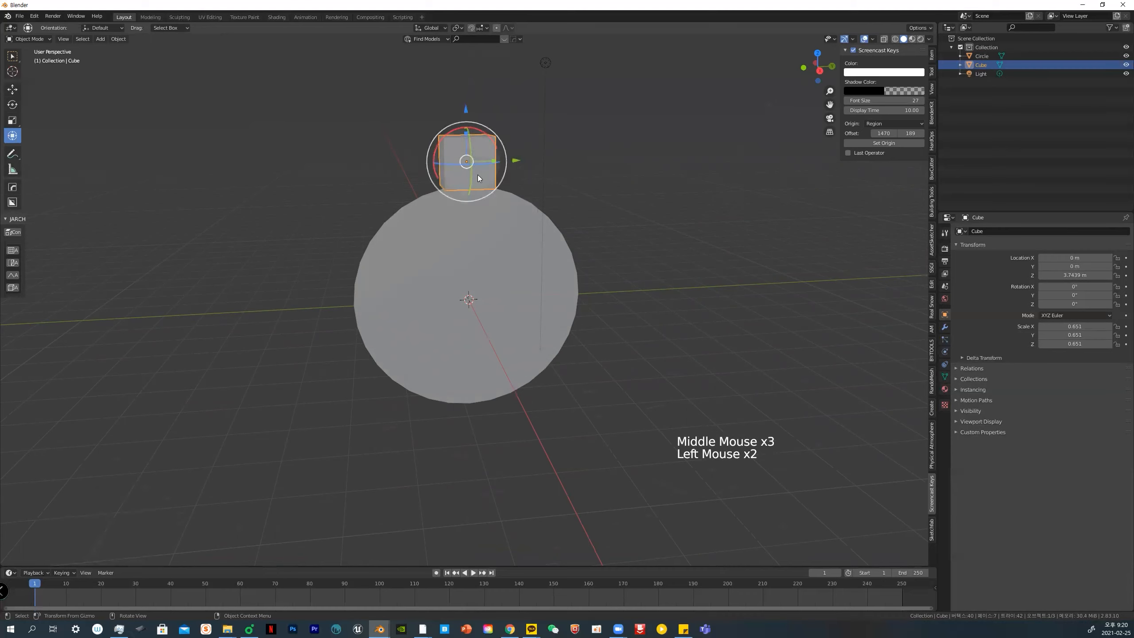
pyautogui.scroll(3, 477, 175)
pyautogui.moveTo(504, 143); pyautogui.dragTo(722, 115, button='middle')
pyautogui.moveTo(827, 104); pyautogui.dragTo(829, 201)
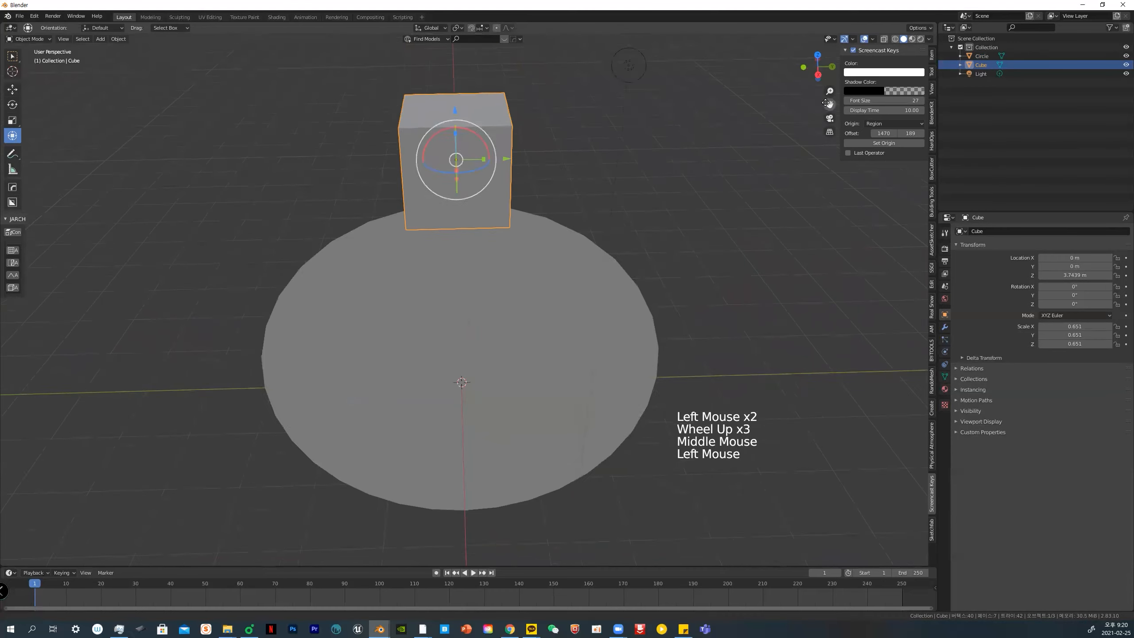
pyautogui.moveTo(533, 201); pyautogui.dragTo(482, 138, button='middle')
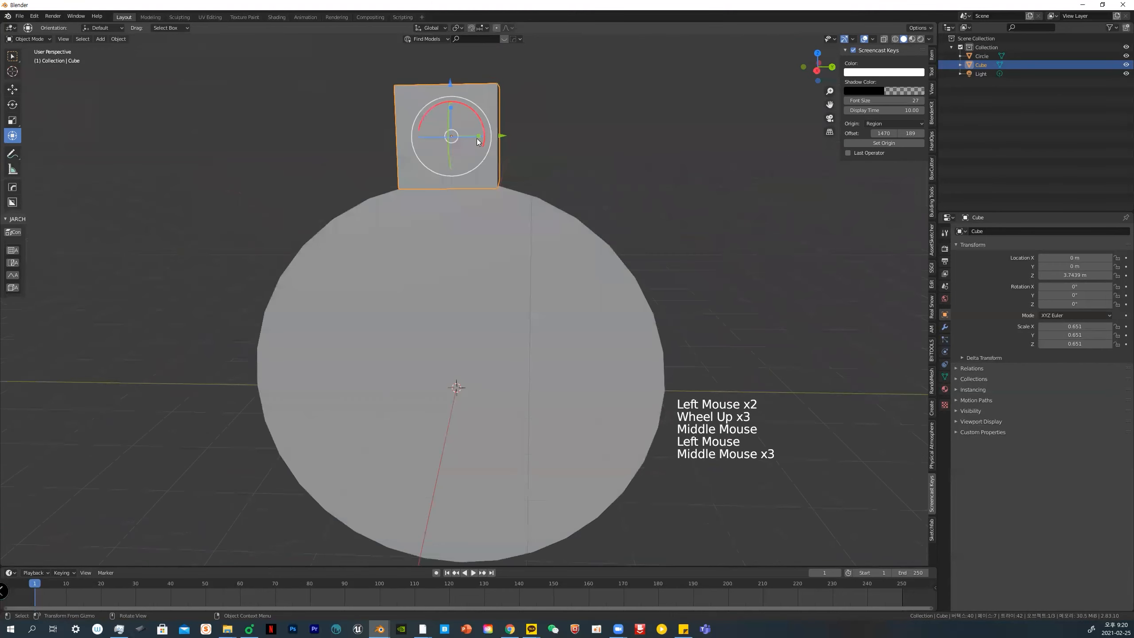
pyautogui.moveTo(497, 134); pyautogui.dragTo(511, 134)
pyautogui.hotkey('ctrl', 'z')
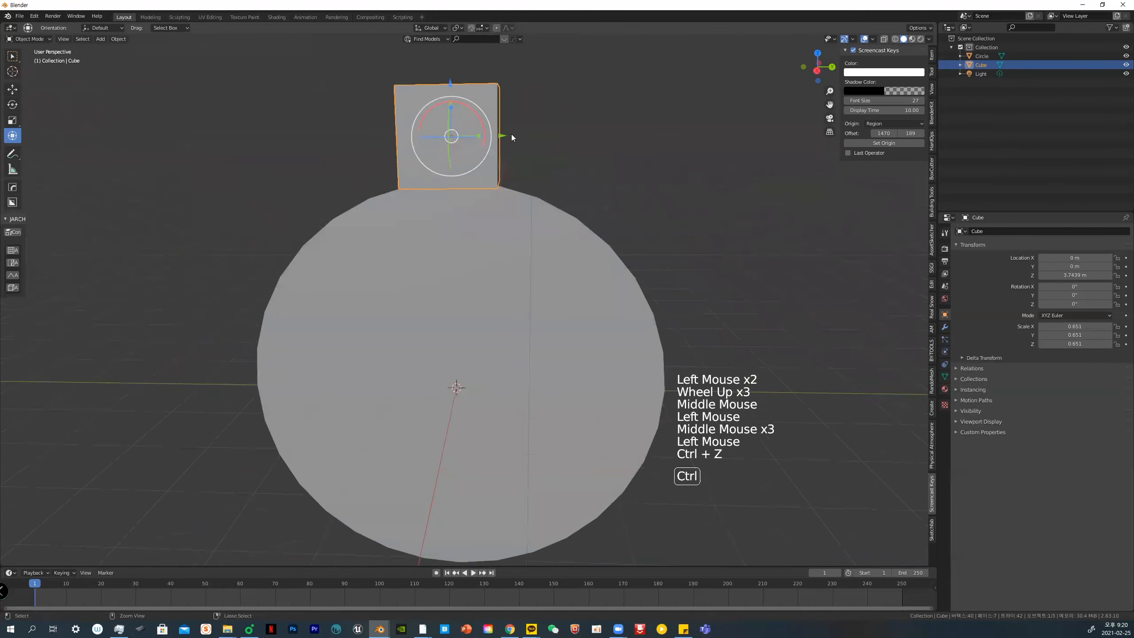
# Duplicate the cube and place the copy along the circle's rim, tilted about 37° around X, at about 2.11 m on Y and 3.10 m on Z
pyautogui.hotkey('shift', 'd')
pyautogui.rightClick(511, 137)
pyautogui.moveTo(485, 135); pyautogui.dragTo(681, 139)
pyautogui.hotkey('ctrl', 'z')
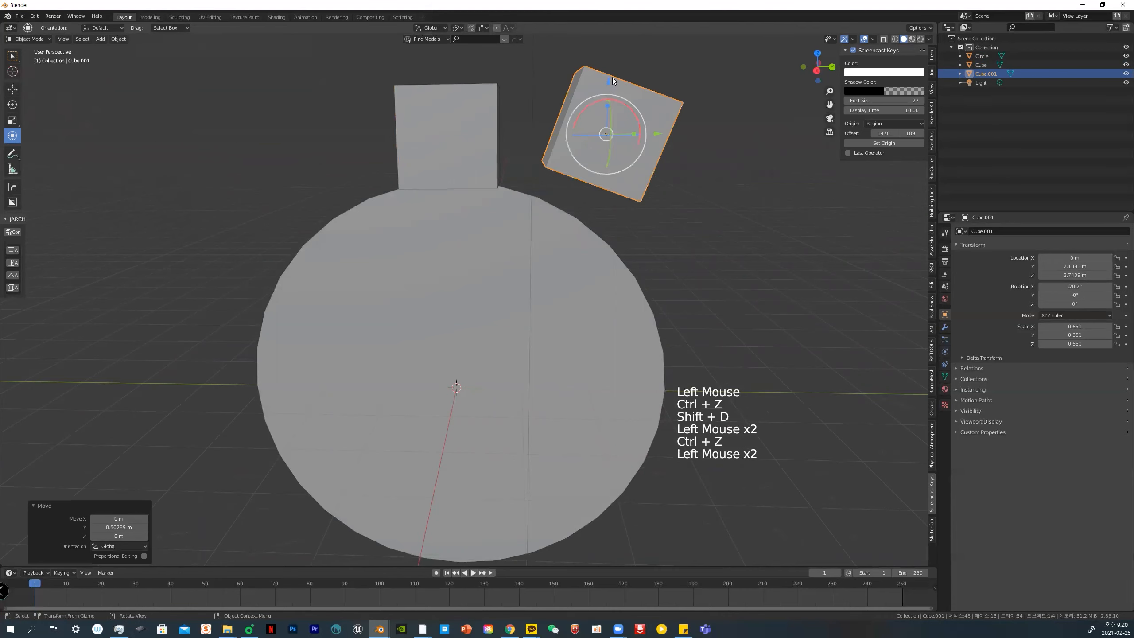
pyautogui.moveTo(613, 111); pyautogui.dragTo(637, 177)
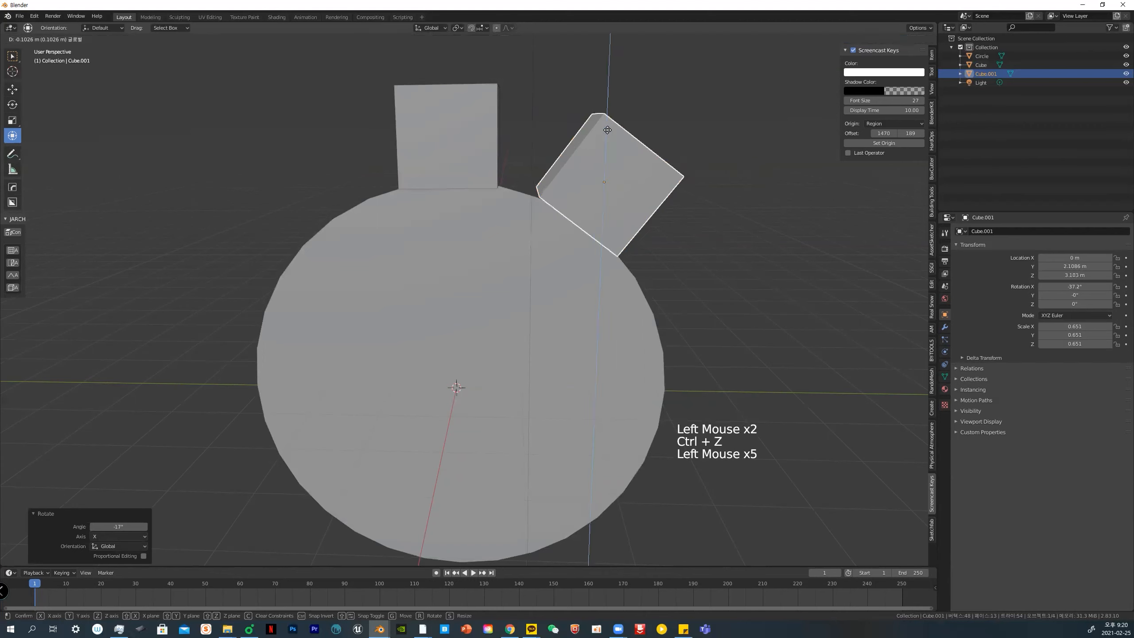
pyautogui.moveTo(769, 270); pyautogui.dragTo(753, 260, button='middle')
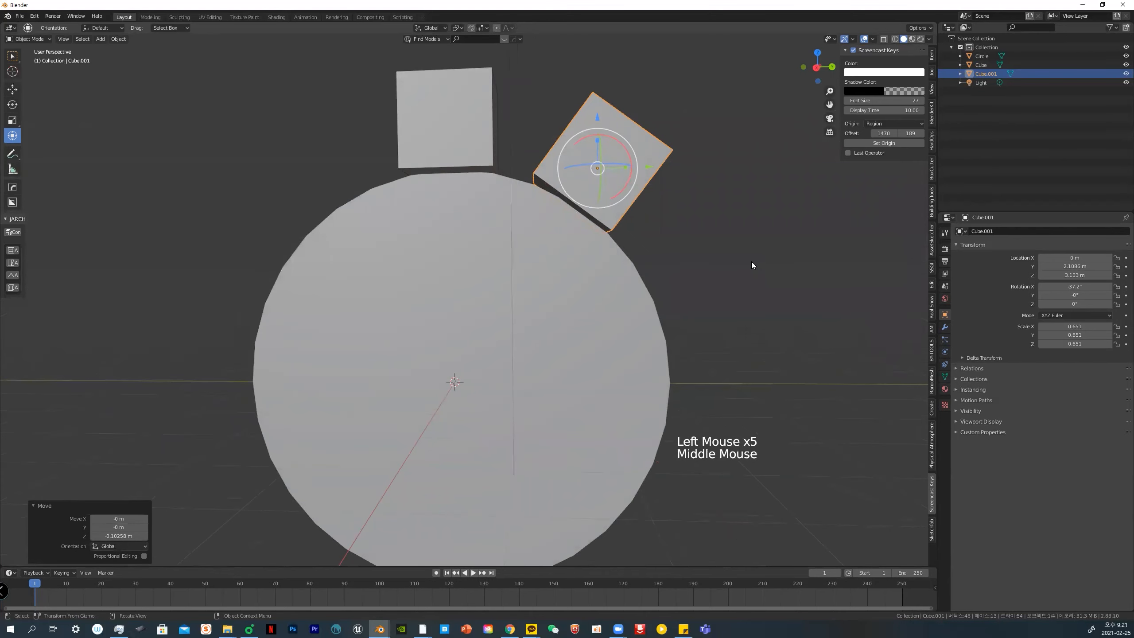
pyautogui.scroll(-1, 751, 265)
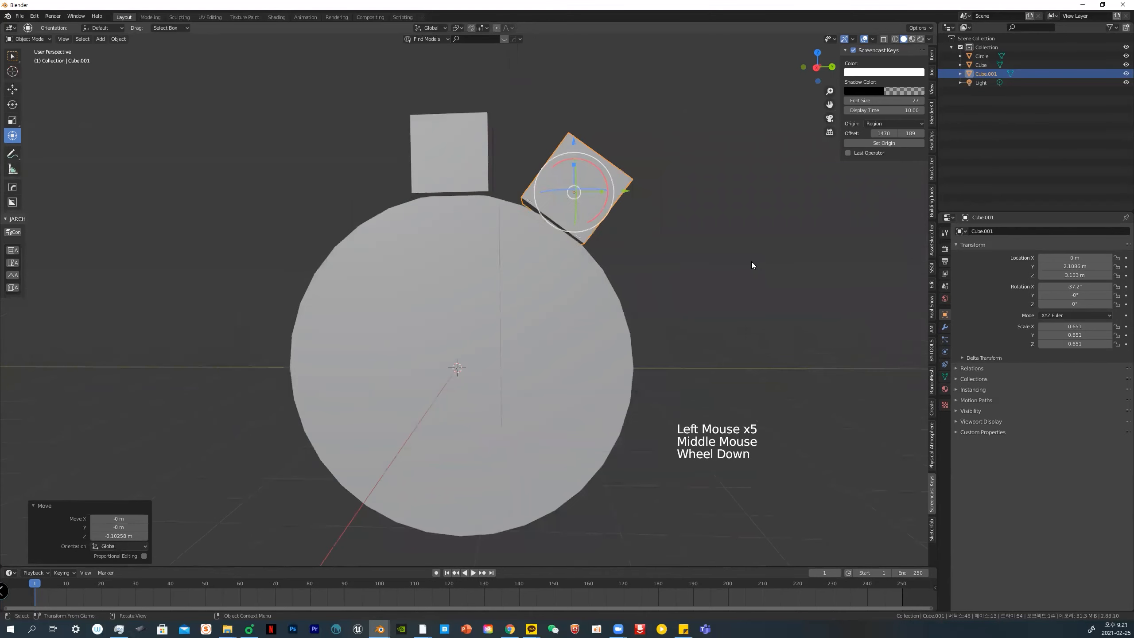
# Delete the tilted cube copy beside the original
pyautogui.click(695, 281)
pyautogui.click(586, 212)
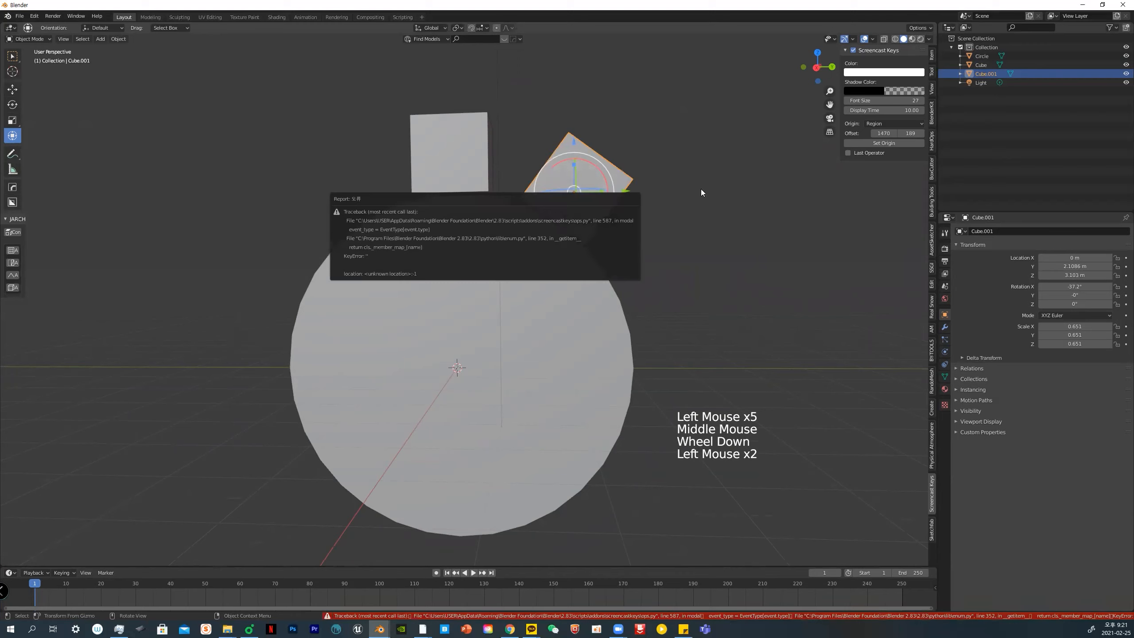
pyautogui.click(733, 198)
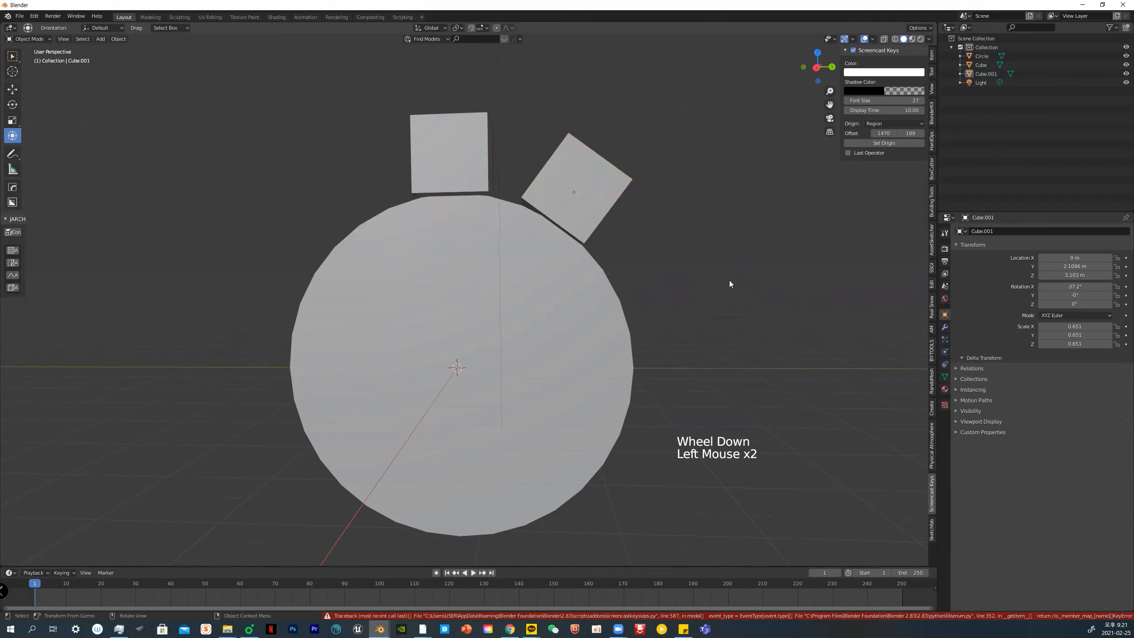
pyautogui.click(574, 180)
pyautogui.press('Delete')
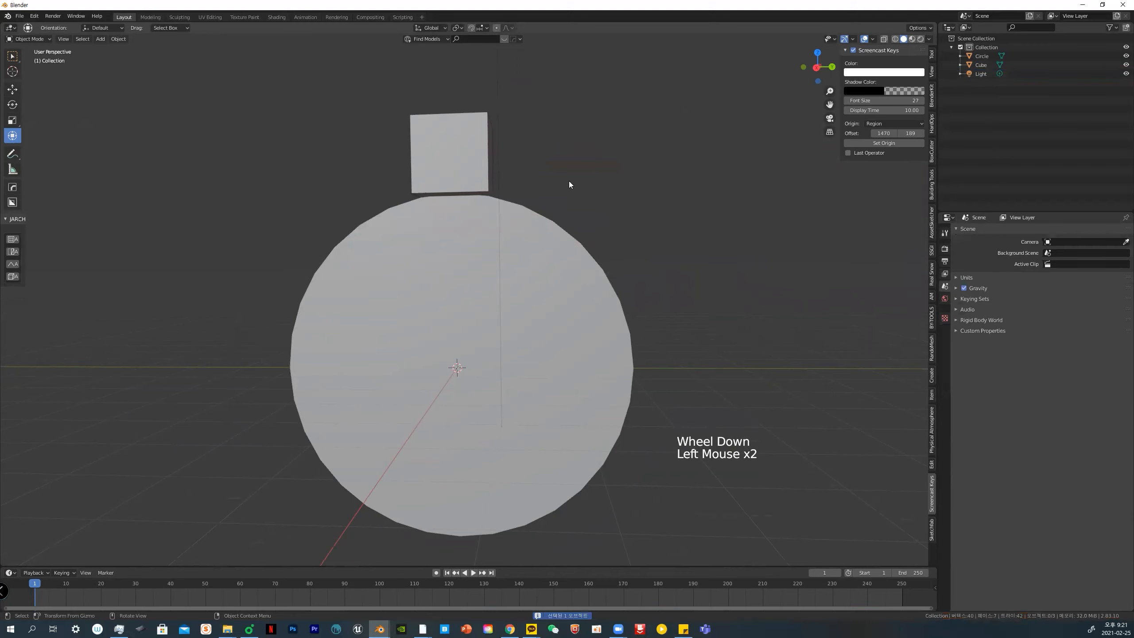
# Hide the circle so that only the cube remains displayed
pyautogui.click(442, 158)
pyautogui.click(689, 166)
pyautogui.click(463, 163)
pyautogui.moveTo(507, 366); pyautogui.dragTo(543, 376, button='middle')
pyautogui.click(989, 57)
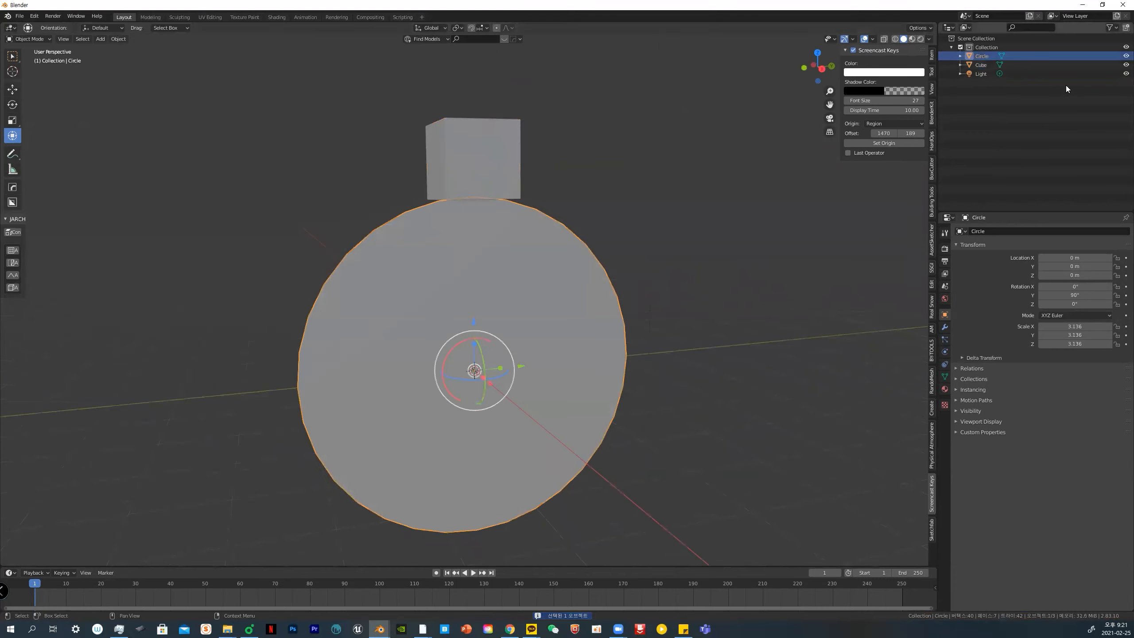
pyautogui.press('h')
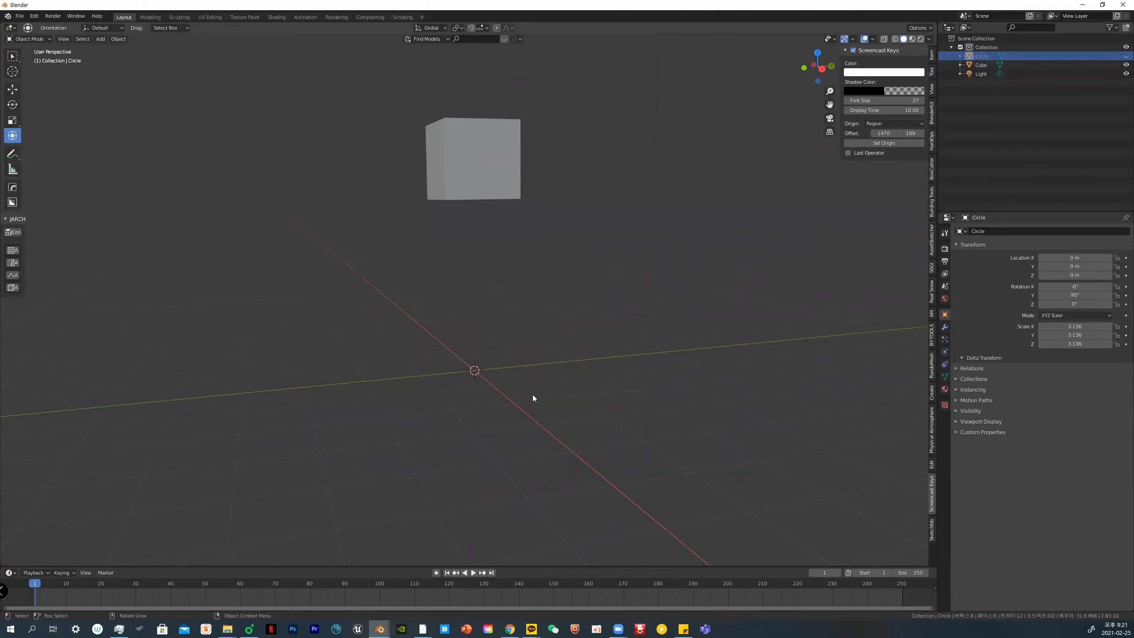
pyautogui.click(483, 194)
pyautogui.moveTo(522, 222); pyautogui.dragTo(495, 228, button='middle')
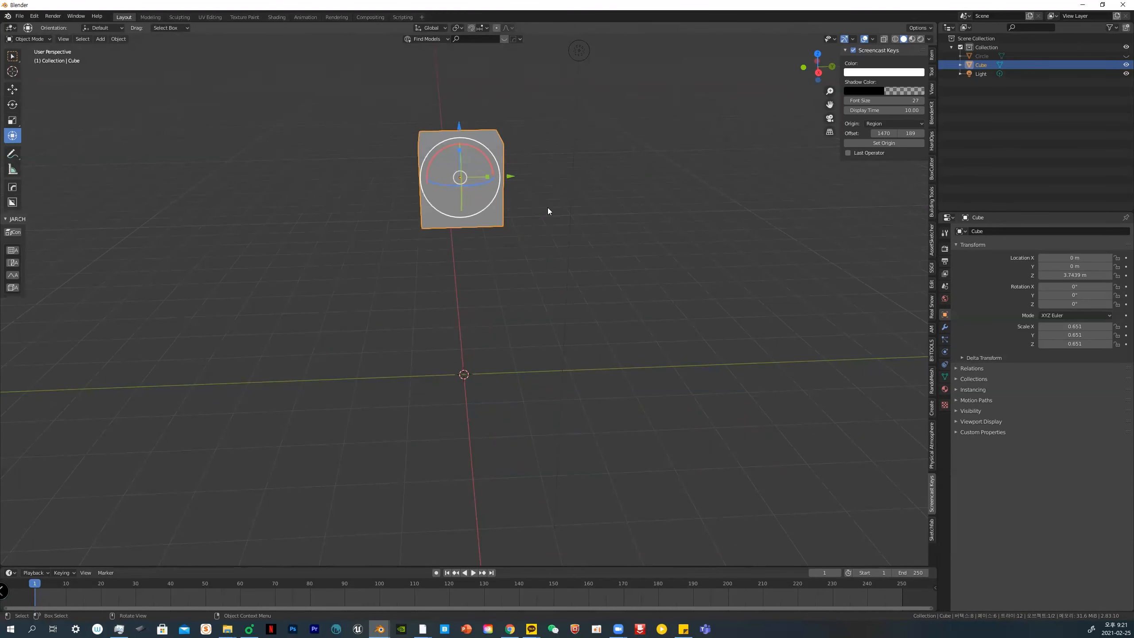
pyautogui.moveTo(547, 207); pyautogui.dragTo(579, 204, button='middle')
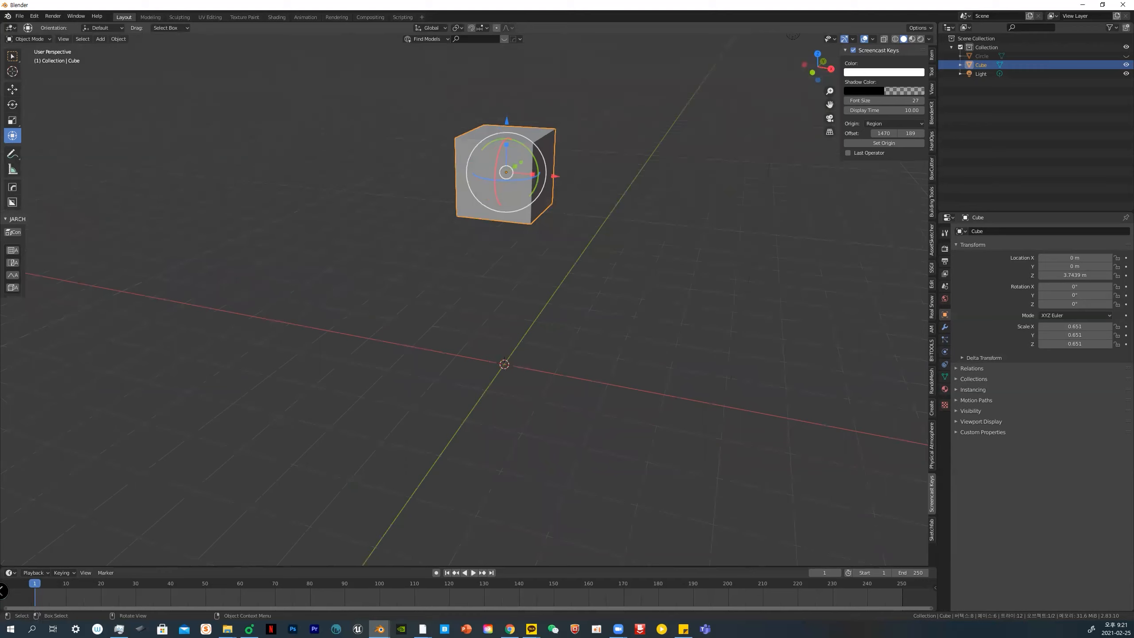
pyautogui.press('s')
pyautogui.press('y')
pyautogui.press('Escape')
pyautogui.press('r')
pyautogui.press('y')
pyautogui.press('Escape')
pyautogui.moveTo(599, 250); pyautogui.dragTo(455, 115, button='middle')
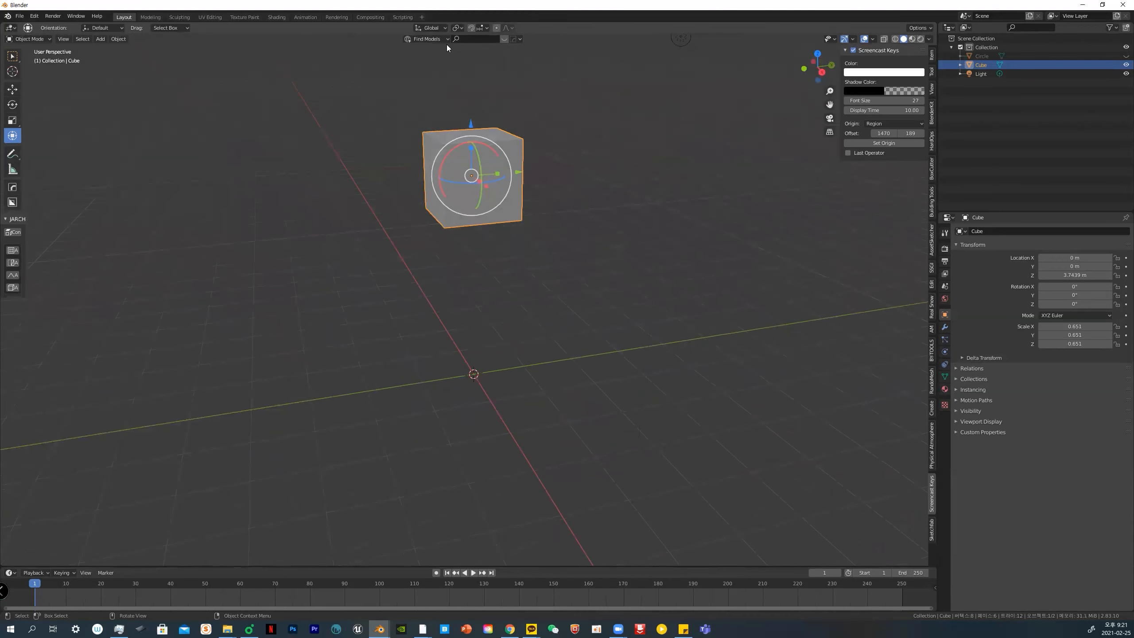
# Set the transform pivot point to 3D Cursor with the cube selected
pyautogui.click(608, 352)
pyautogui.click(490, 196)
pyautogui.click(460, 27)
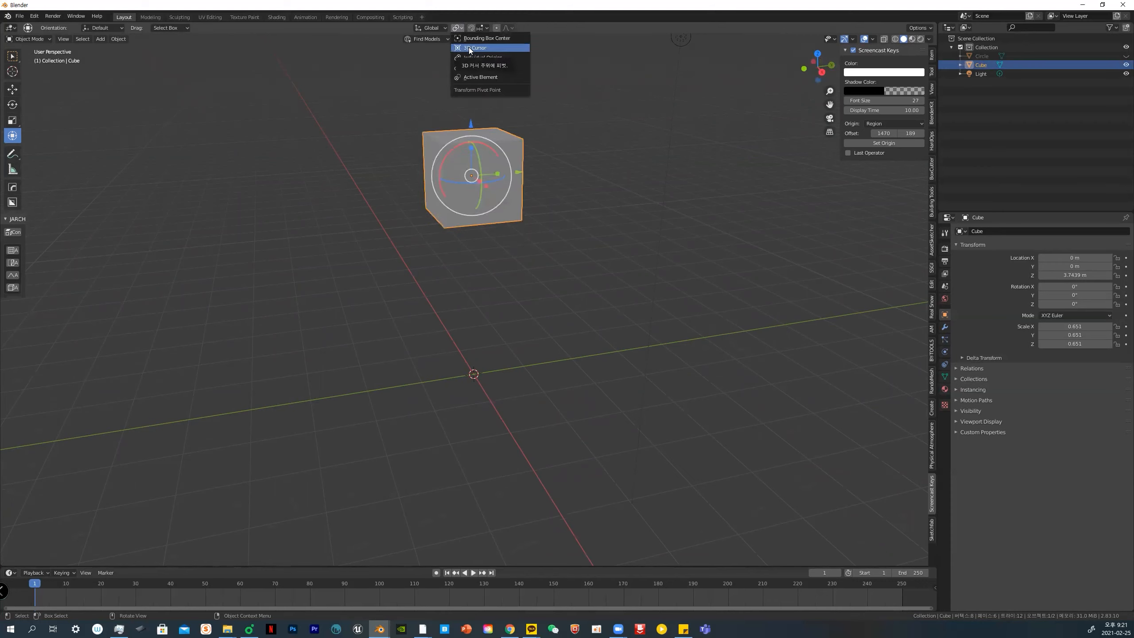
pyautogui.click(469, 48)
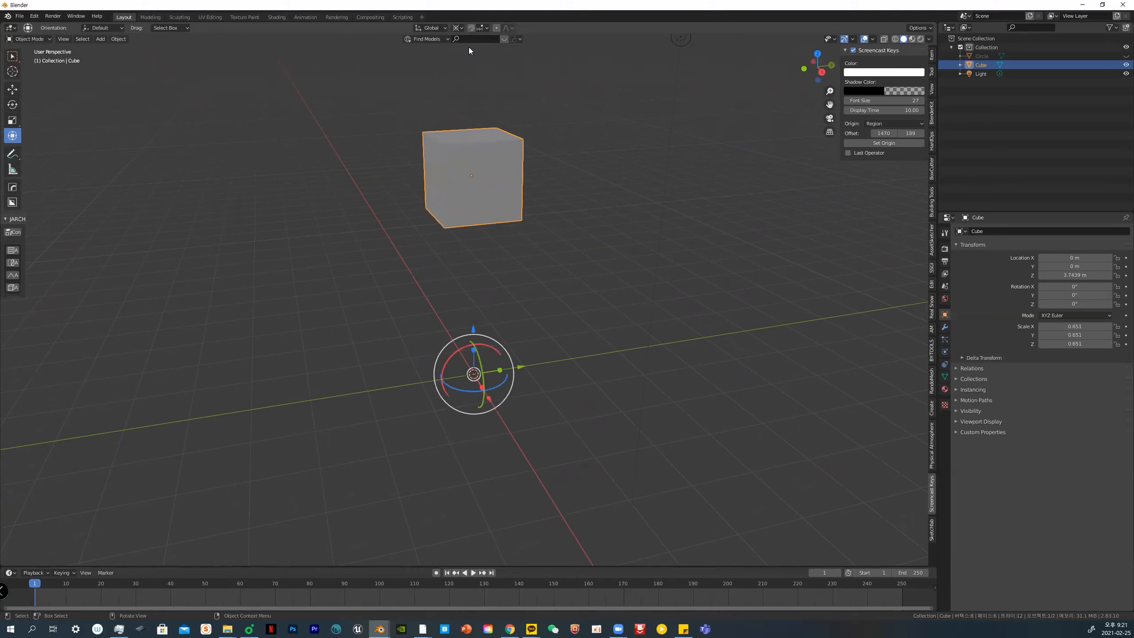
pyautogui.moveTo(537, 190); pyautogui.dragTo(522, 212, button='middle')
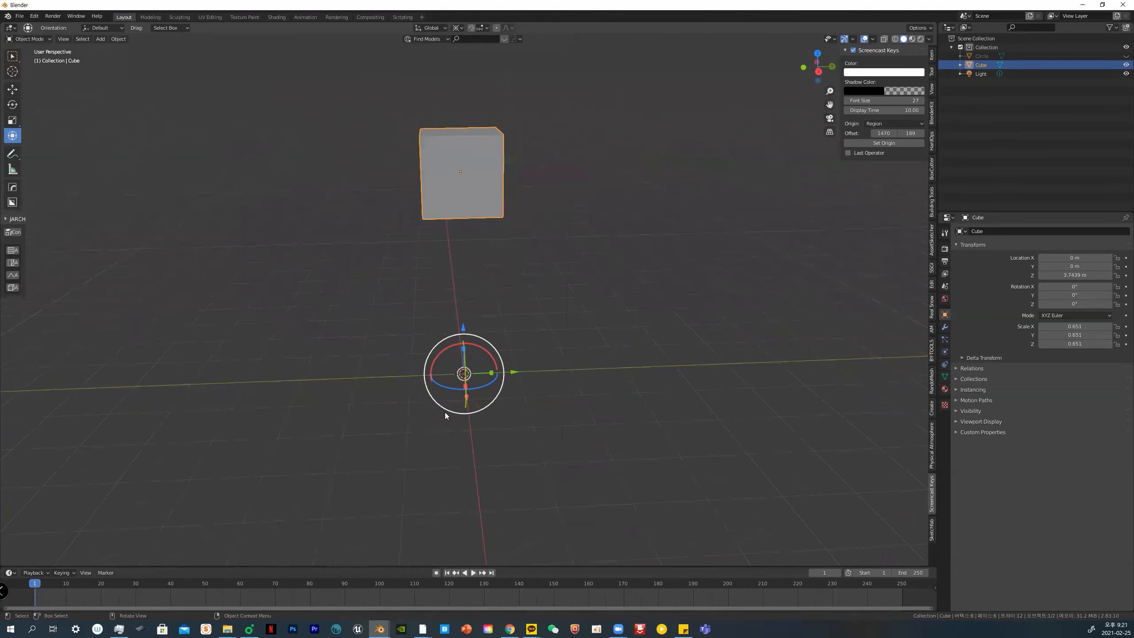
# Unhide the circle while keeping the cube selected
pyautogui.click(521, 305)
pyautogui.click(471, 181)
pyautogui.click(1126, 56)
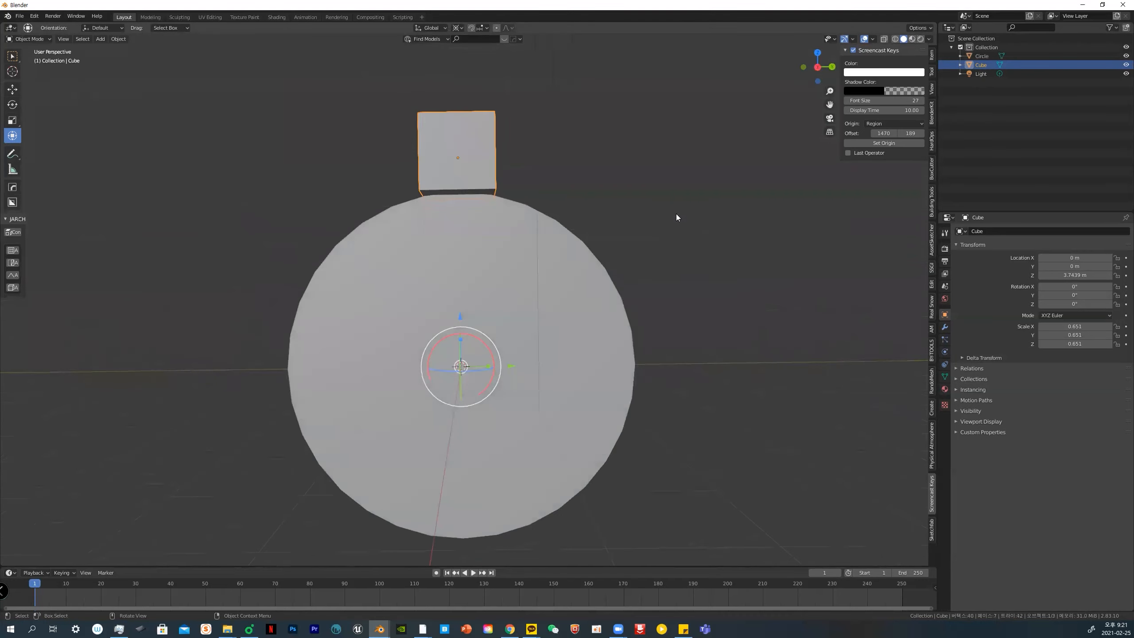
# Switch the viewport to the front orthographic view
pyautogui.scroll(-3, 676, 214)
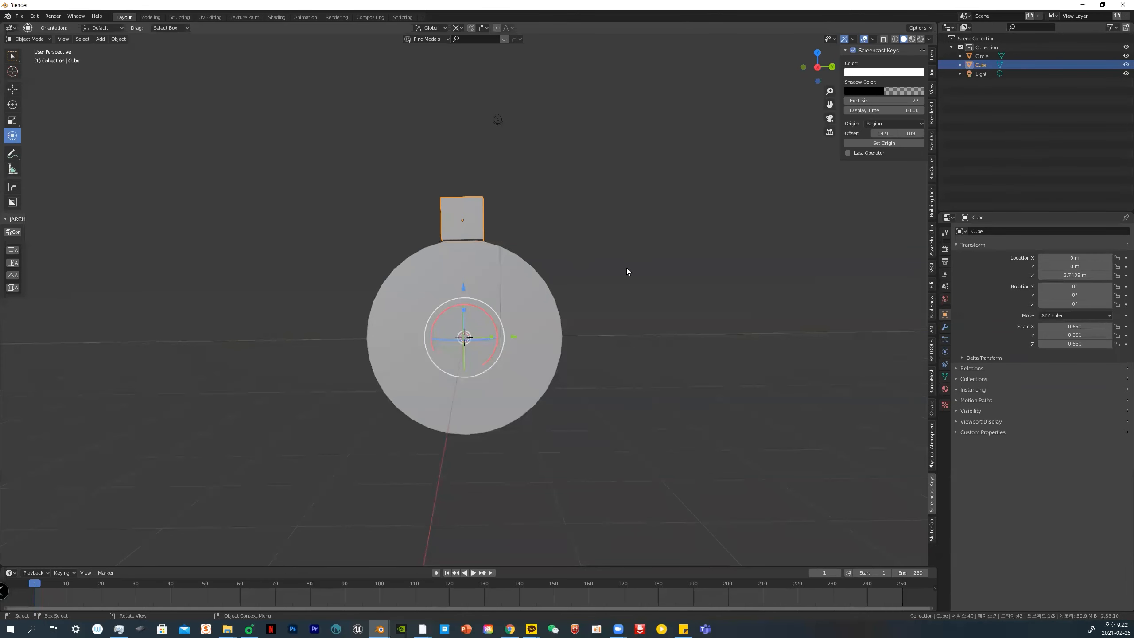
pyautogui.scroll(2, 627, 277)
pyautogui.press('`')
pyautogui.click(594, 265)
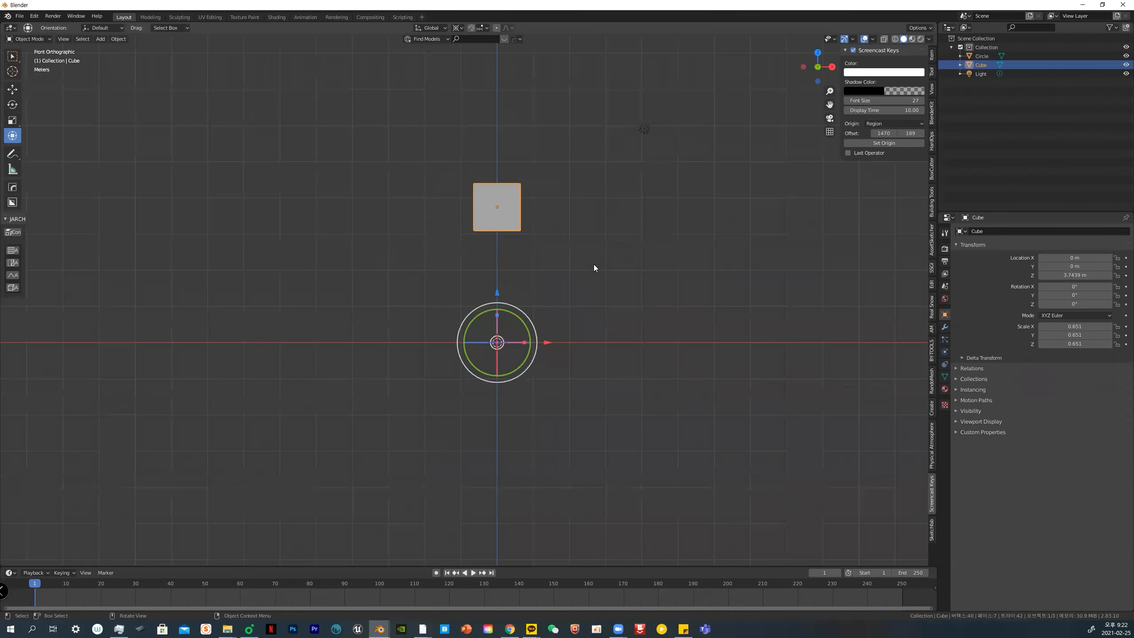
# Select the circle and cube together and rotate them -90° about Z around the 3D Cursor
pyautogui.moveTo(404, 181); pyautogui.dragTo(593, 435)
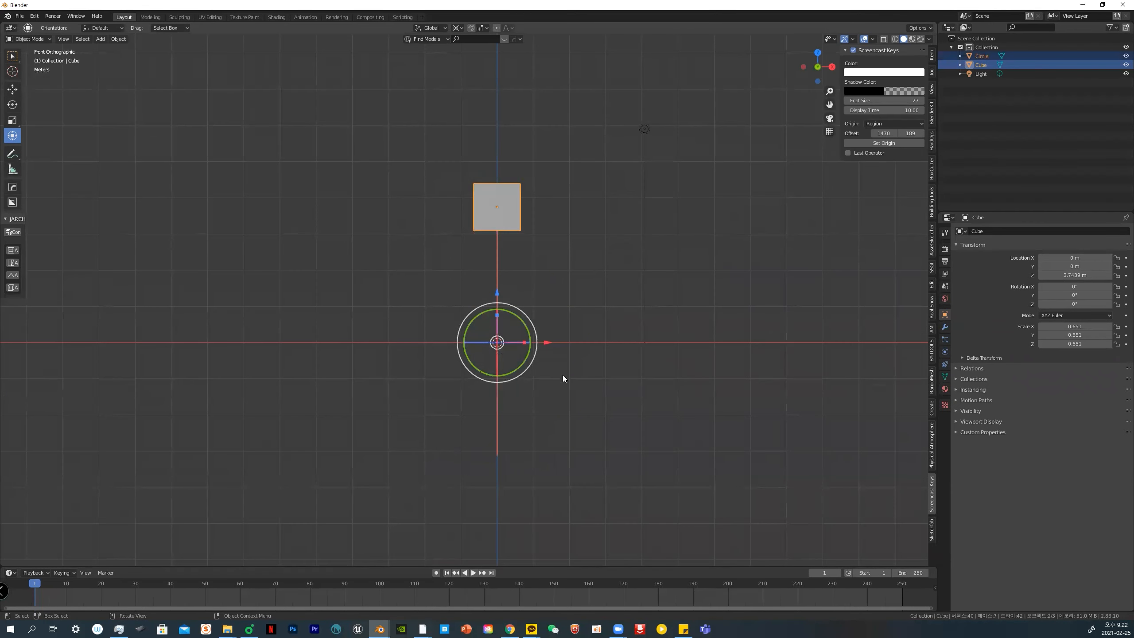
pyautogui.moveTo(562, 379); pyautogui.dragTo(541, 354, button='middle')
pyautogui.moveTo(524, 349); pyautogui.dragTo(481, 355)
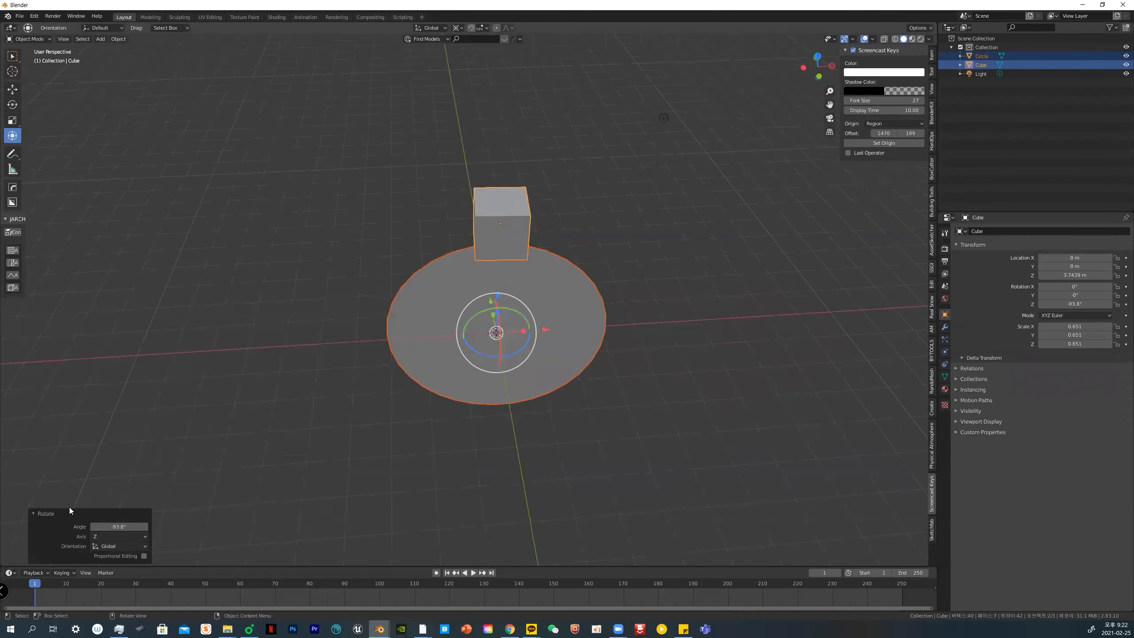
pyautogui.click(125, 526)
pyautogui.write('-90')
pyautogui.press('Return')
pyautogui.moveTo(547, 471); pyautogui.dragTo(562, 392, button='middle')
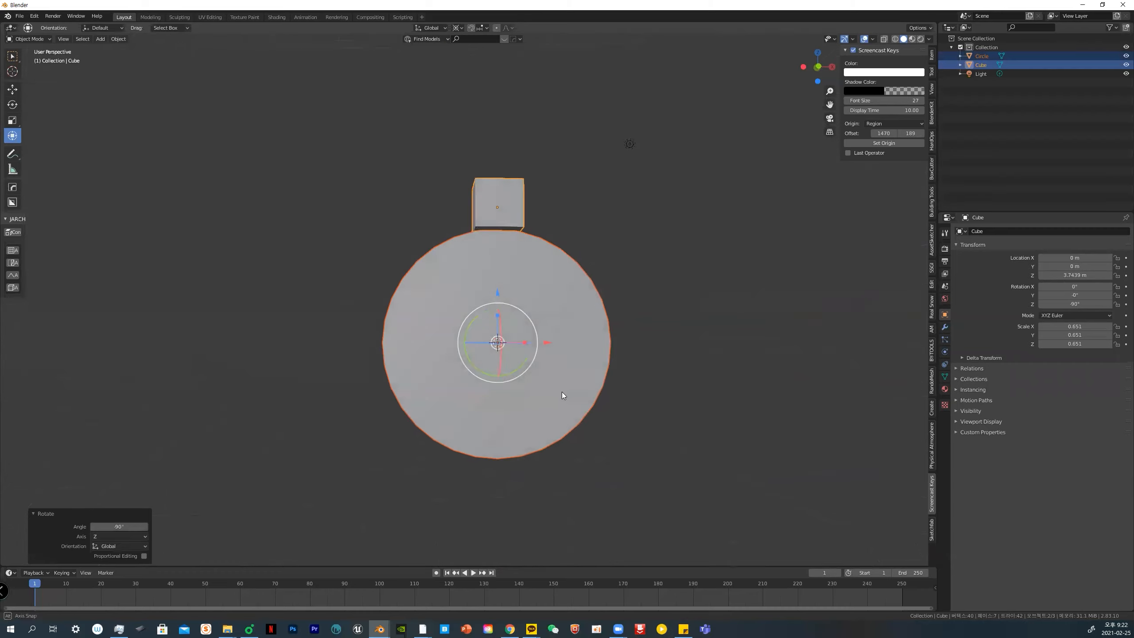
# Duplicate the cube in place and rotate the copy about 43.2° around Y along the circle's rim
pyautogui.click(687, 429)
pyautogui.click(480, 206)
pyautogui.hotkey('shift', 'd')
pyautogui.rightClick(531, 246)
pyautogui.moveTo(524, 363); pyautogui.dragTo(502, 374)
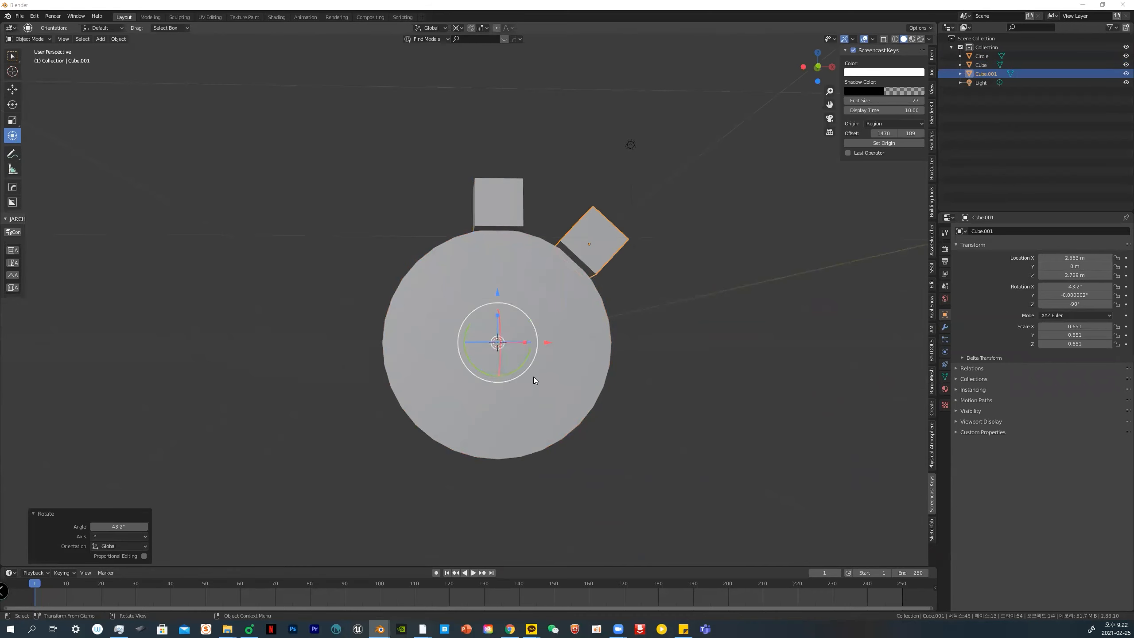
pyautogui.click(614, 268)
# Duplicate the rotated cube and swing the new copy around Y to the circle's right-hand rim
pyautogui.click(608, 242)
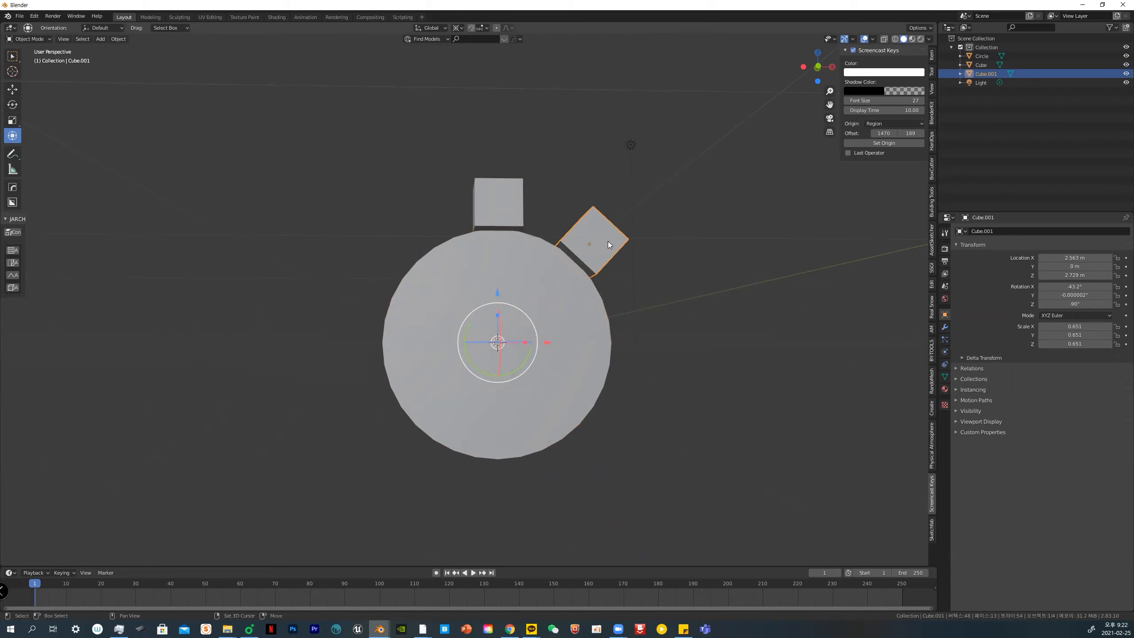
pyautogui.hotkey('shift', 'd')
pyautogui.rightClick(608, 244)
pyautogui.moveTo(532, 362); pyautogui.dragTo(562, 388)
# Select all three cubes, duplicate them in place and rotate the copies about 128° around Y to the lower rim
pyautogui.keyDown('shift'); pyautogui.click(640, 341); pyautogui.keyUp('shift')
pyautogui.keyDown('shift'); pyautogui.click(640, 341); pyautogui.keyUp('shift')
pyautogui.keyDown('shift'); pyautogui.click(605, 243); pyautogui.keyUp('shift')
pyautogui.keyDown('shift'); pyautogui.click(482, 202); pyautogui.keyUp('shift')
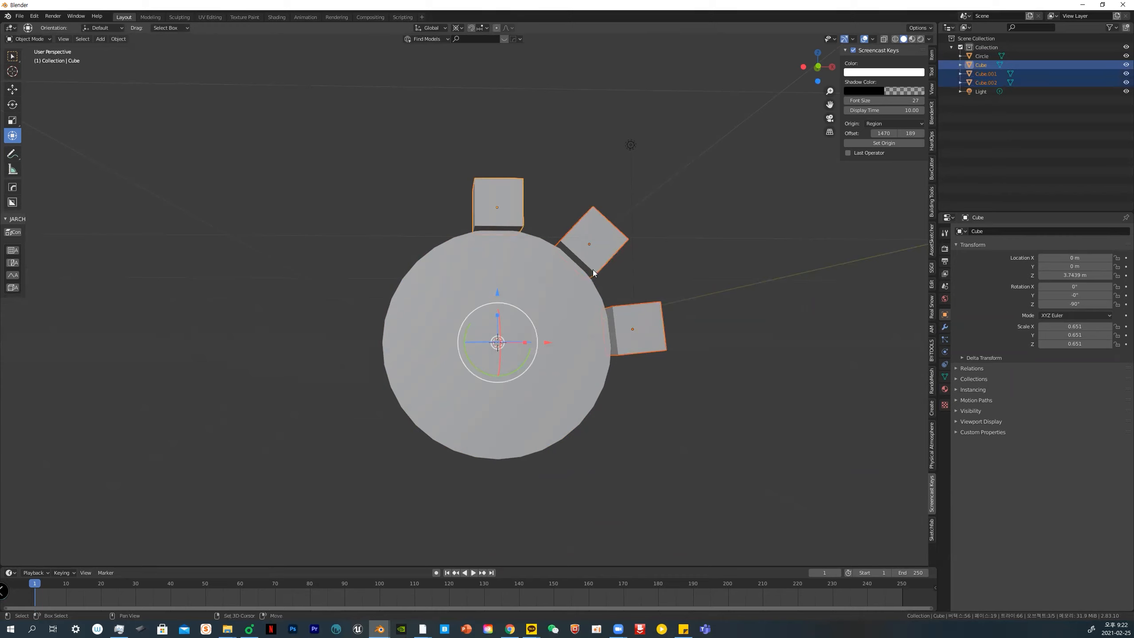
pyautogui.hotkey('shift', 'd')
pyautogui.rightClick(593, 269)
pyautogui.press('r')
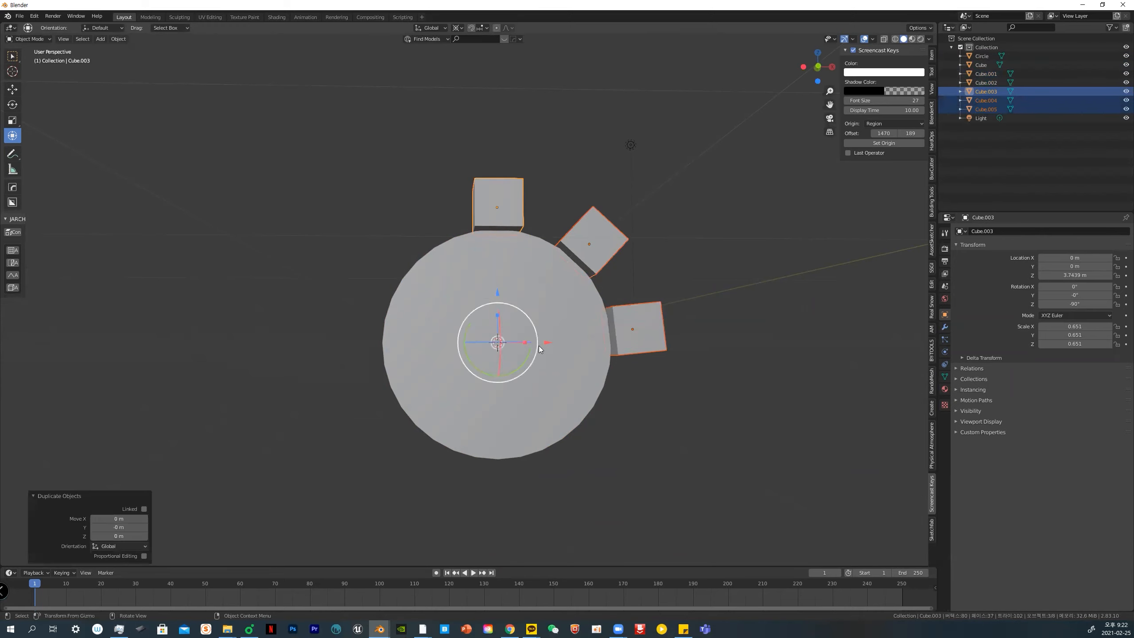
pyautogui.click(406, 369)
# In front view, select all six rim cubes, duplicate them in place and rotate the copies about 134° around Y
pyautogui.press('`')
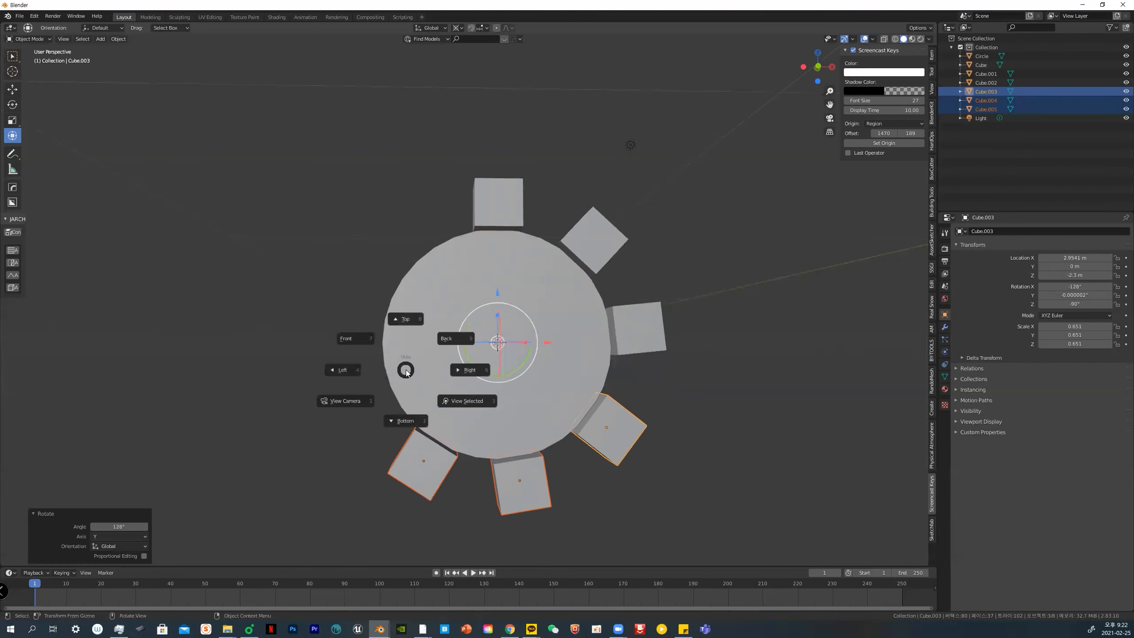
pyautogui.click(356, 333)
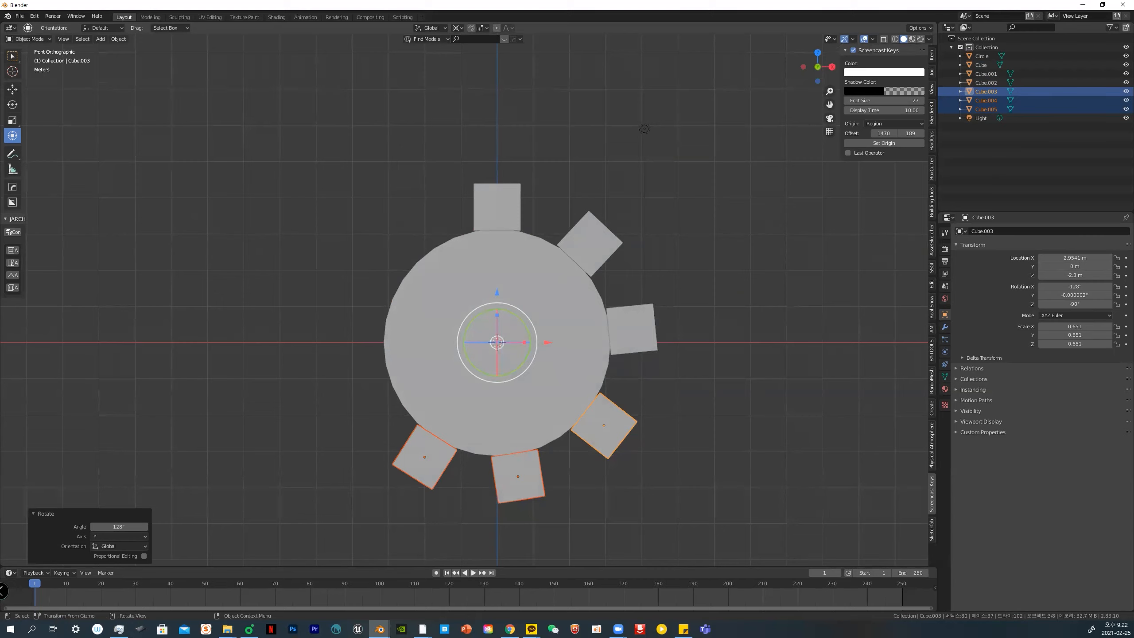
pyautogui.click(626, 479)
pyautogui.click(410, 459)
pyautogui.click(527, 477)
pyautogui.keyDown('shift'); pyautogui.click(609, 417); pyautogui.keyUp('shift')
pyautogui.keyDown('shift'); pyautogui.click(649, 331); pyautogui.keyUp('shift')
pyautogui.keyDown('shift'); pyautogui.click(605, 256); pyautogui.keyUp('shift')
pyautogui.keyDown('shift'); pyautogui.click(499, 202); pyautogui.keyUp('shift')
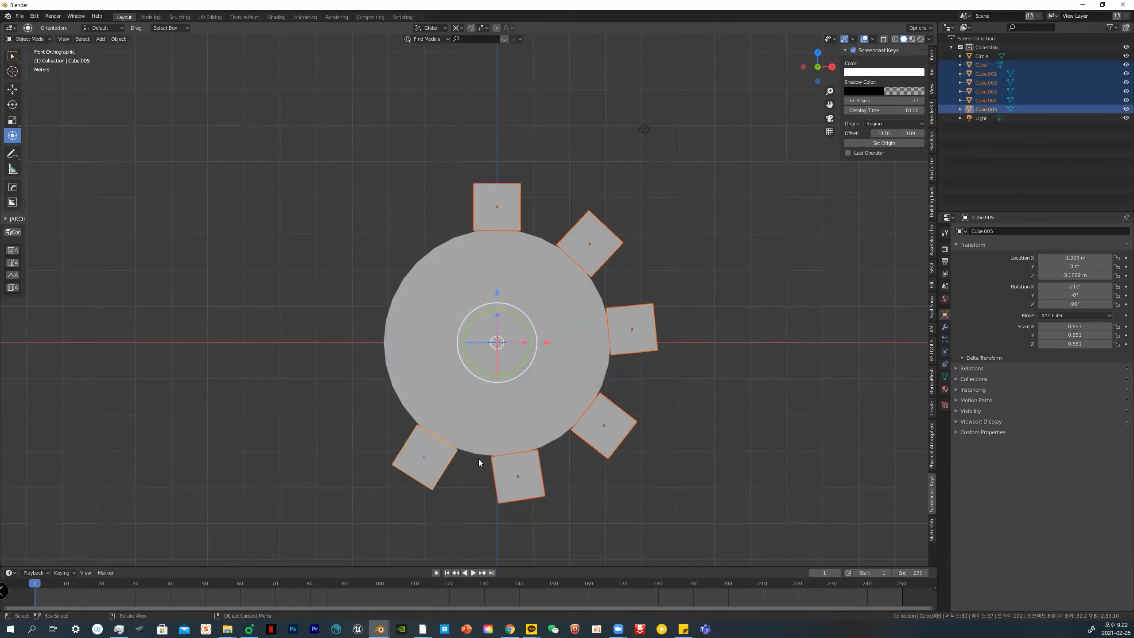
pyautogui.hotkey('shift', 'd')
pyautogui.rightClick(523, 415)
pyautogui.moveTo(527, 360); pyautogui.dragTo(404, 371)
# Scale the six duplicated cubes outward from the 3D Cursor by about 1.742
pyautogui.press('s')
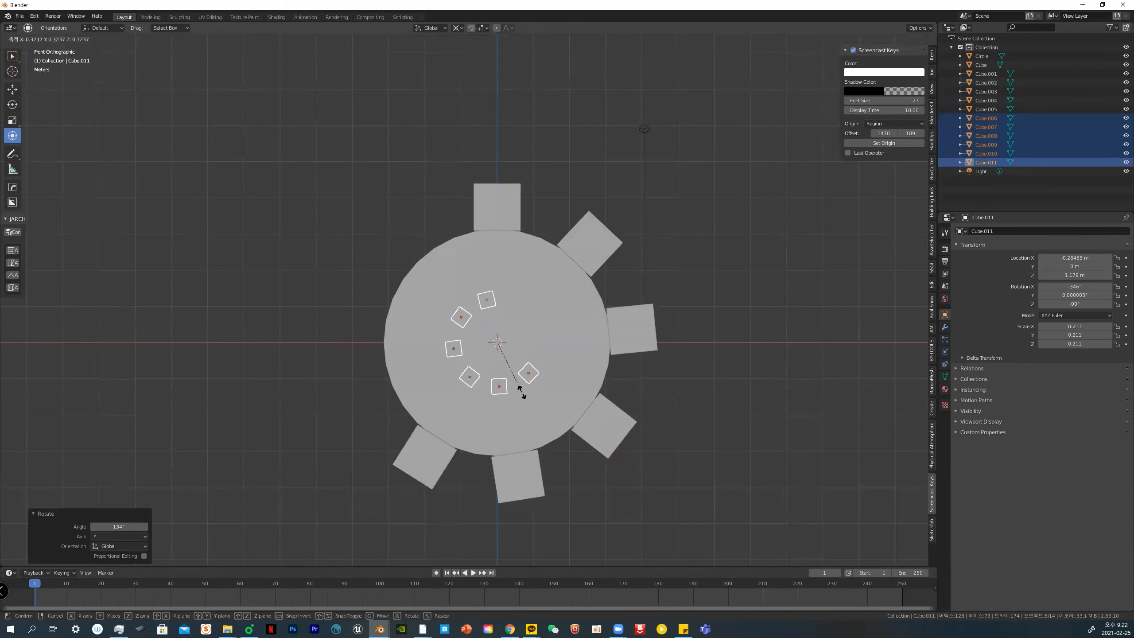
pyautogui.click(783, 415)
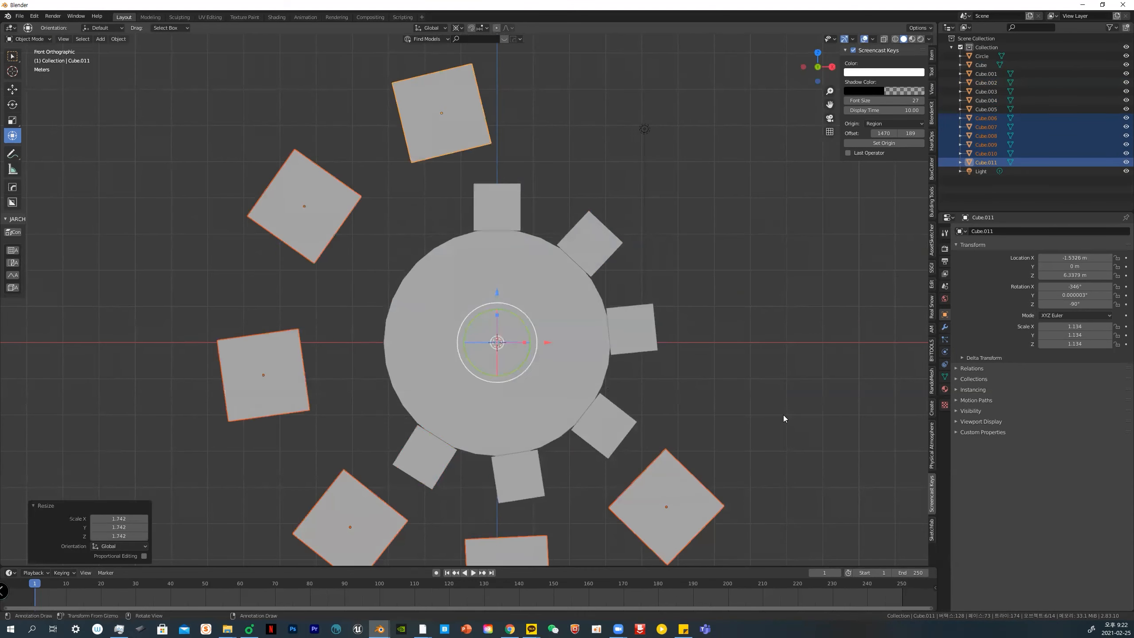
pyautogui.scroll(-3, 759, 423)
# Duplicate the circle in place and scale the copy up by about 4.76
pyautogui.click(508, 276)
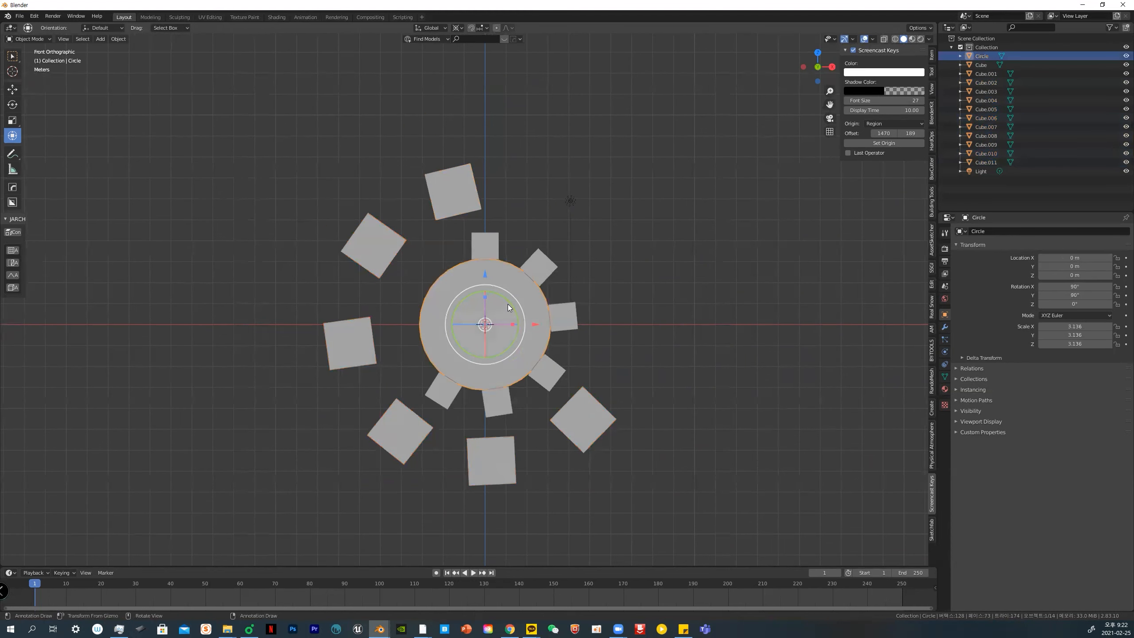
pyautogui.hotkey('shift', 'd')
pyautogui.rightClick(523, 300)
pyautogui.press('s')
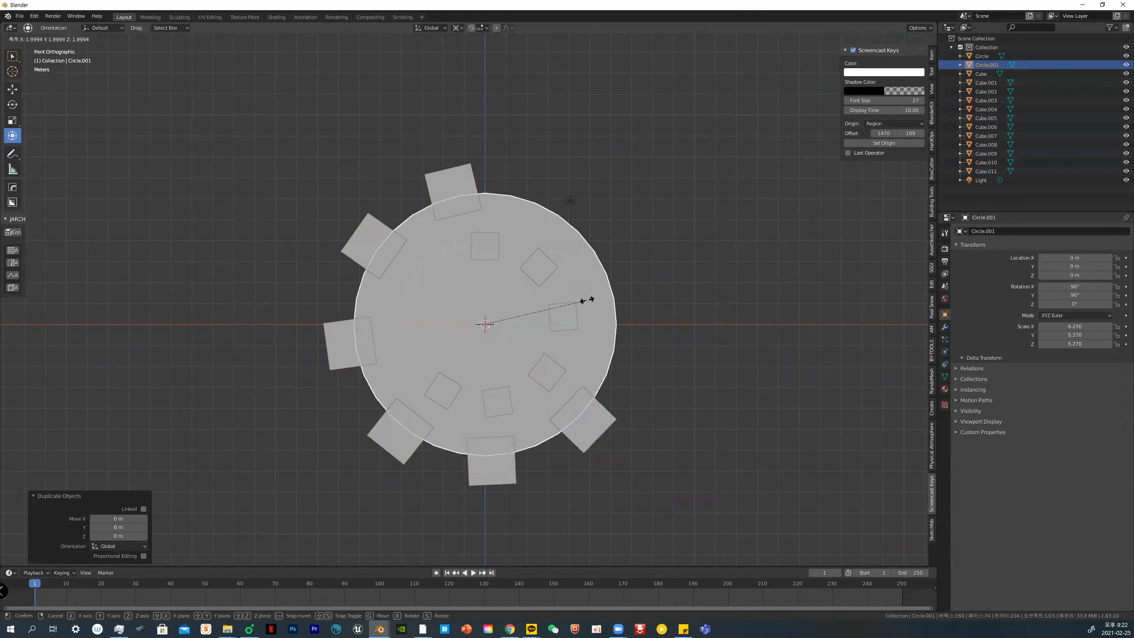
pyautogui.click(697, 303)
pyautogui.scroll(-3, 647, 312)
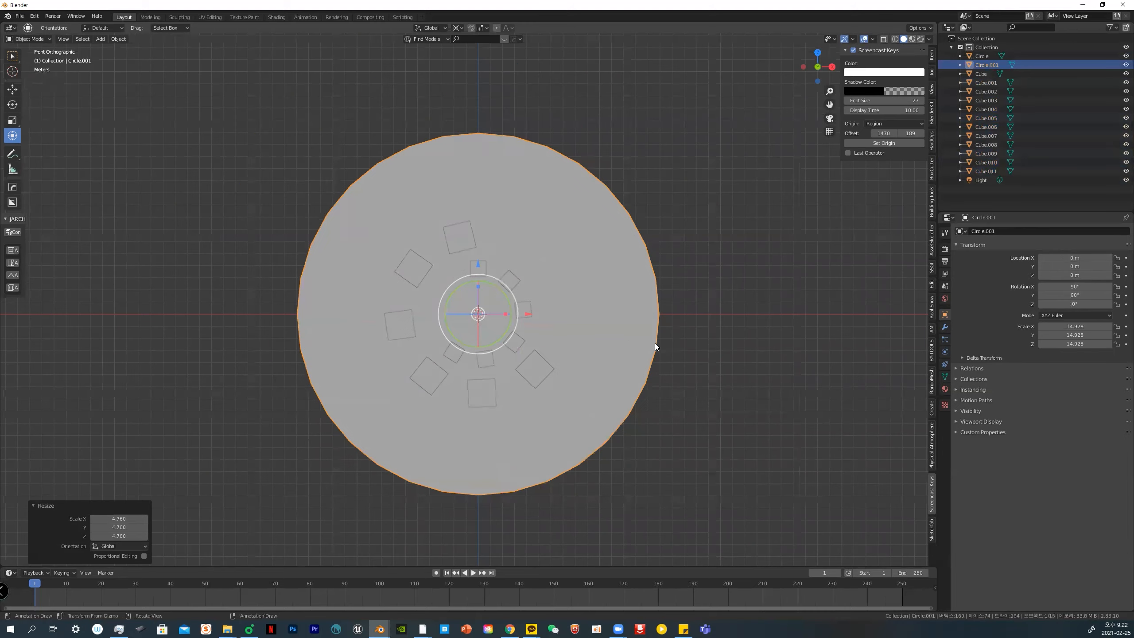
# Select the six outer cubes and scale them from the 3D Cursor to the large circle's rim, reaching an object scale of about 3.169
pyautogui.click(452, 236)
pyautogui.keyDown('shift'); pyautogui.click(414, 261); pyautogui.keyUp('shift')
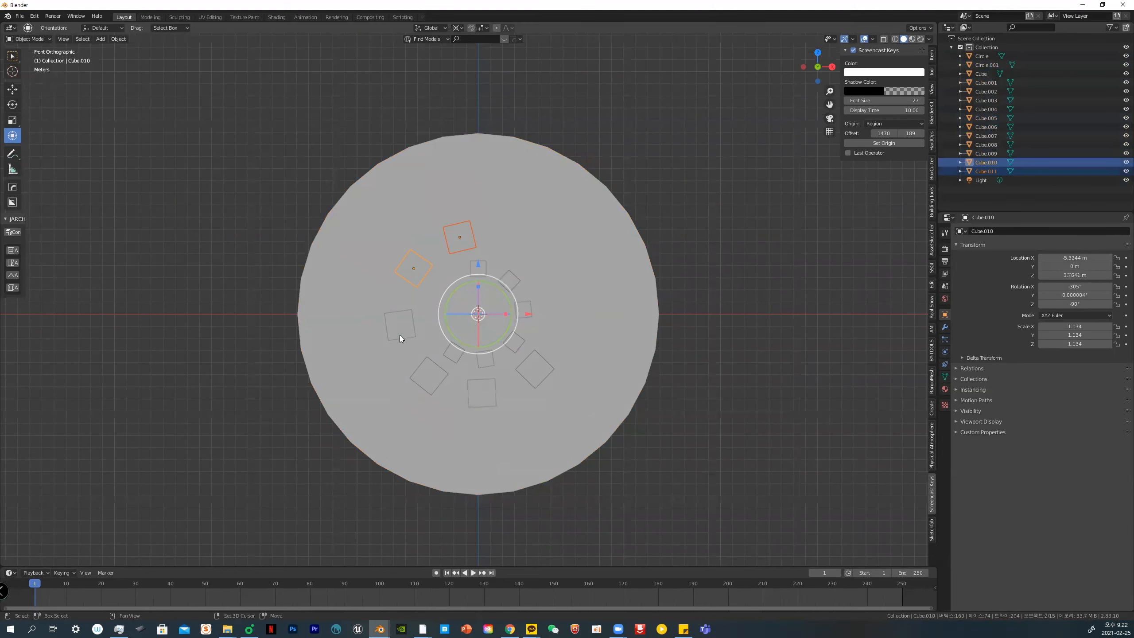
pyautogui.keyDown('shift'); pyautogui.click(399, 335); pyautogui.keyUp('shift')
pyautogui.keyDown('shift'); pyautogui.click(459, 392); pyautogui.keyUp('shift')
pyautogui.click(452, 241)
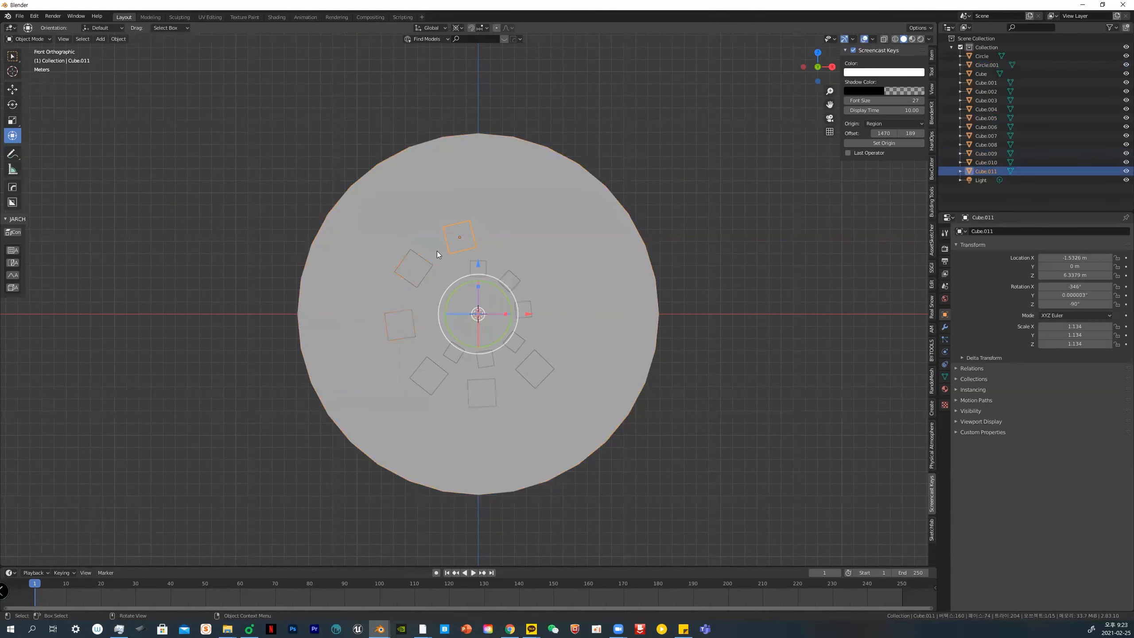
pyautogui.click(411, 273)
pyautogui.keyDown('shift'); pyautogui.click(406, 336); pyautogui.keyUp('shift')
pyautogui.keyDown('shift'); pyautogui.click(463, 230); pyautogui.keyUp('shift')
pyautogui.keyDown('shift'); pyautogui.click(431, 370); pyautogui.keyUp('shift')
pyautogui.keyDown('shift'); pyautogui.click(487, 393); pyautogui.keyUp('shift')
pyautogui.keyDown('shift'); pyautogui.click(547, 374); pyautogui.keyUp('shift')
pyautogui.press('s')
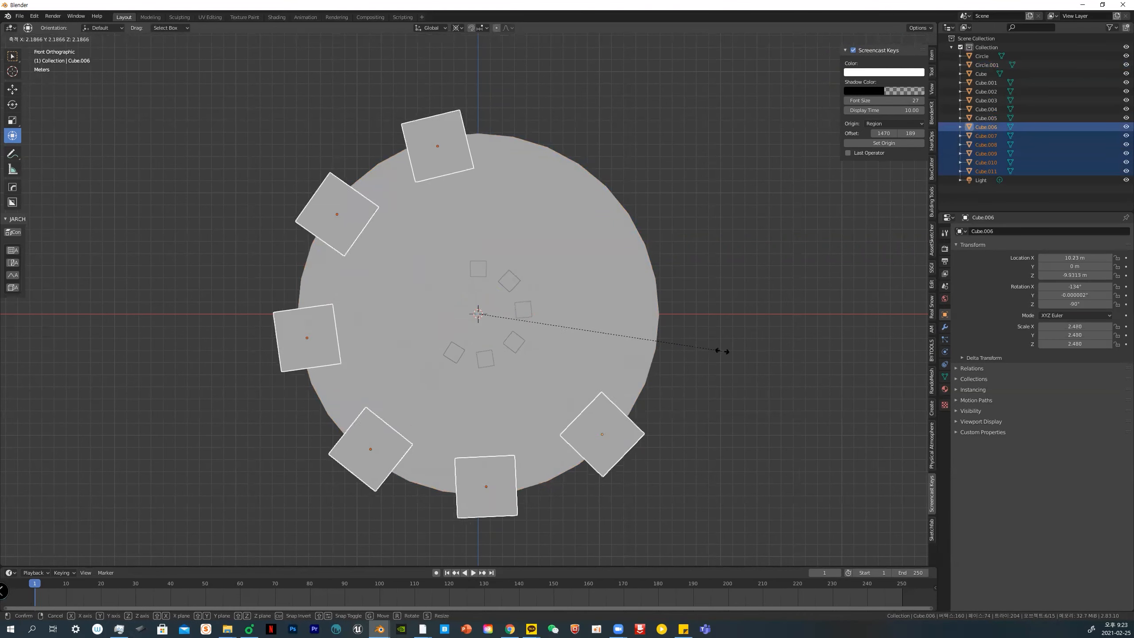
pyautogui.click(792, 343)
pyautogui.click(485, 124)
pyautogui.click(451, 127)
pyautogui.click(308, 173)
# Enter Edit Mode on the large circle and select its entire face in face select mode
pyautogui.moveTo(457, 290); pyautogui.dragTo(387, 251, button='middle')
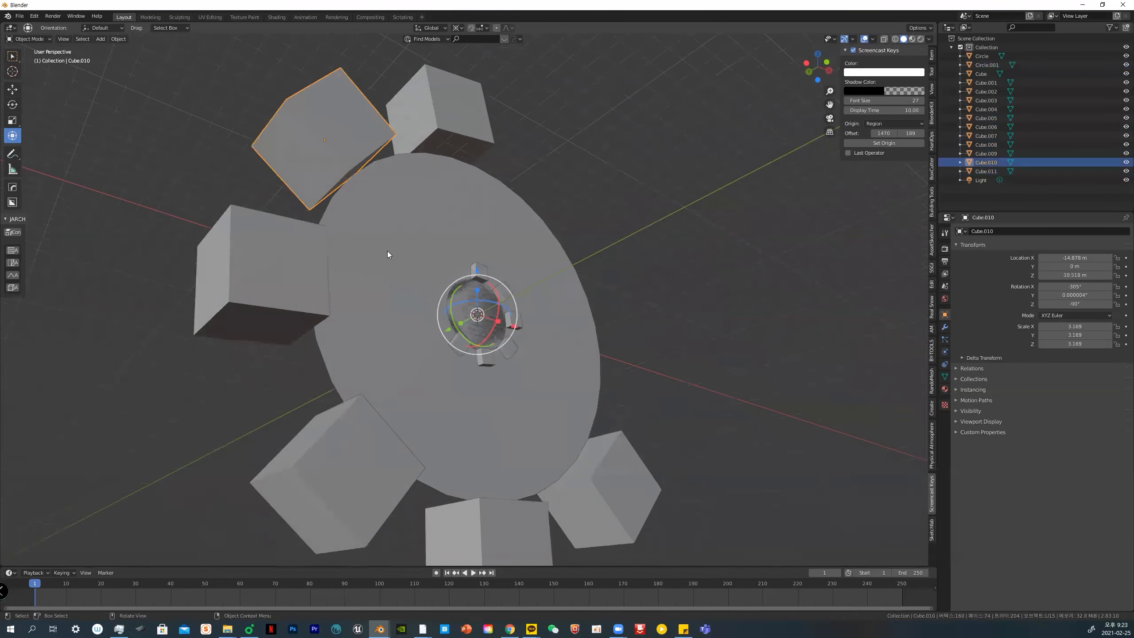
pyautogui.click(385, 260)
pyautogui.press('z')
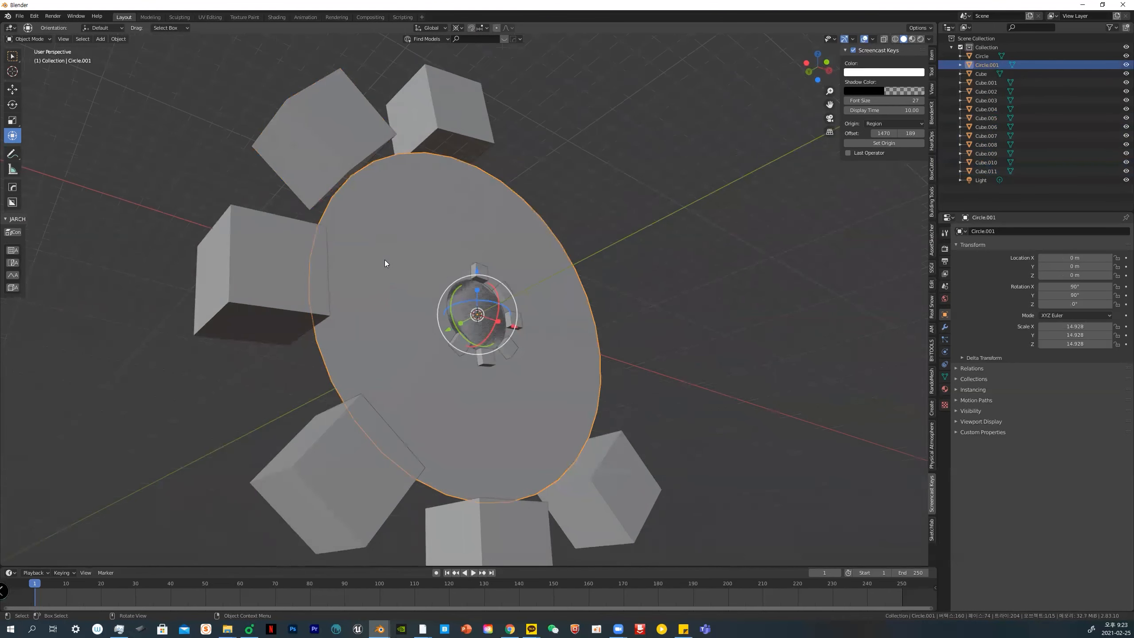
pyautogui.press('i')
pyautogui.rightClick(388, 188)
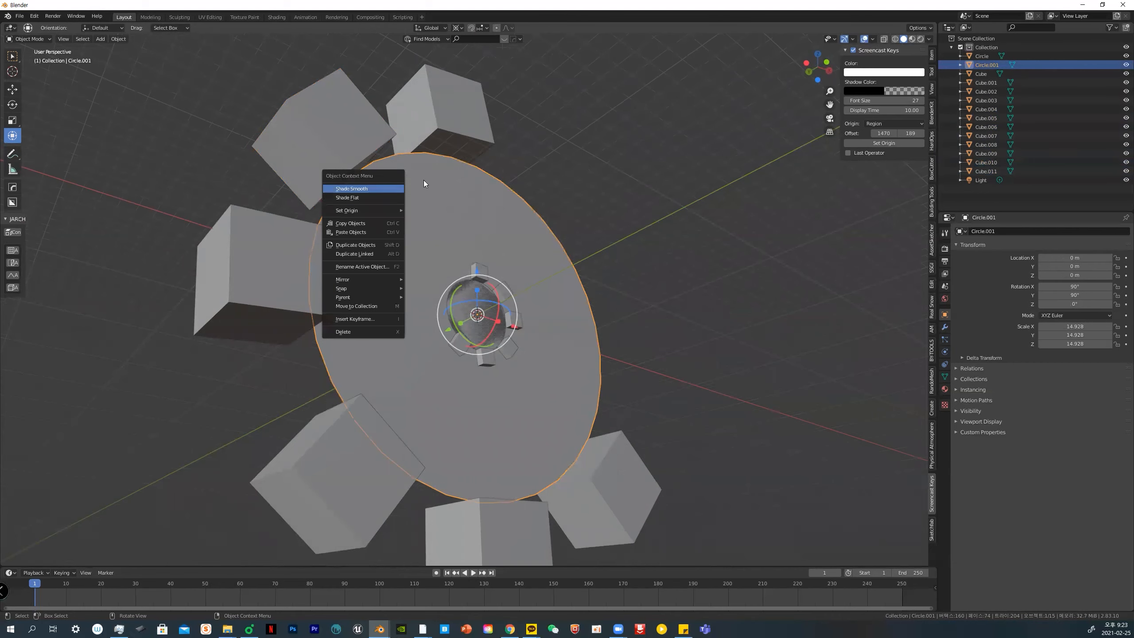
pyautogui.hotkey('ctrl', 'Tab')
pyautogui.click(577, 204)
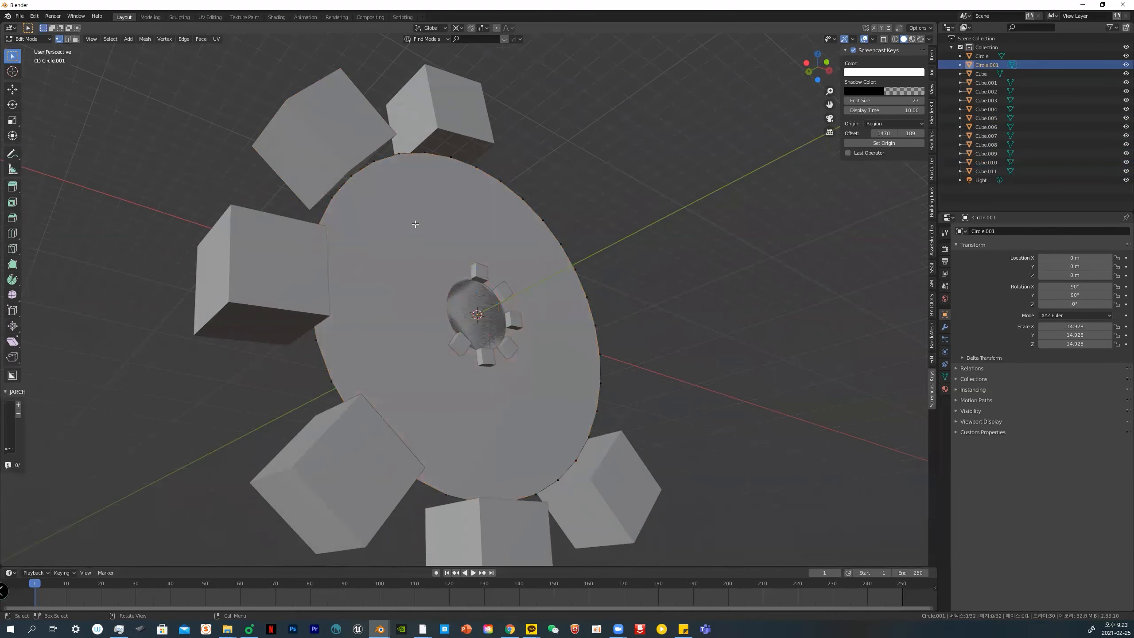
pyautogui.press('3')
pyautogui.press('a')
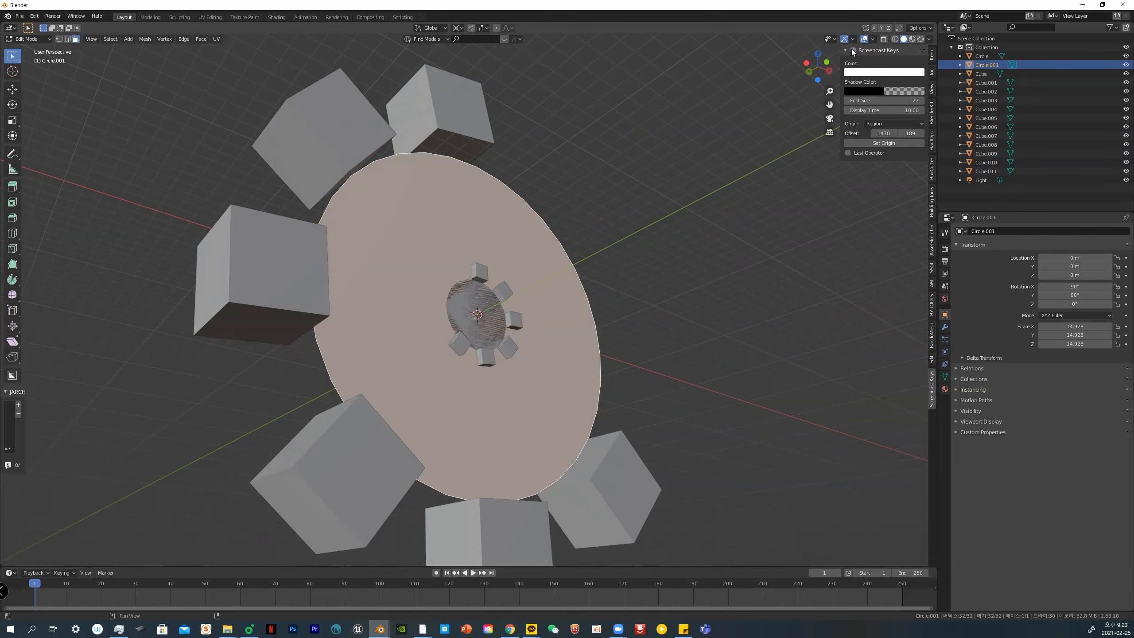
# Inset the large circle's face, extrude it about 3.38 m along its normal and scale it to about 0.831
pyautogui.moveTo(620, 398); pyautogui.dragTo(622, 414, button='middle')
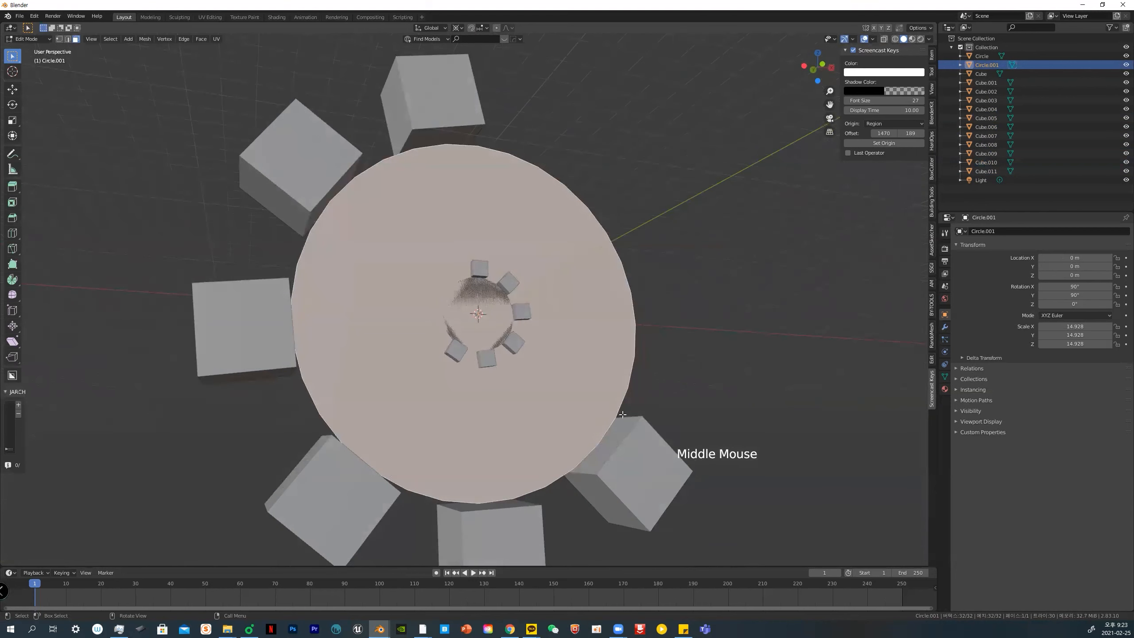
pyautogui.press('i')
pyautogui.click(567, 378)
pyautogui.moveTo(561, 380); pyautogui.dragTo(459, 368, button='middle')
pyautogui.press('e')
pyautogui.click(473, 369)
pyautogui.press('s')
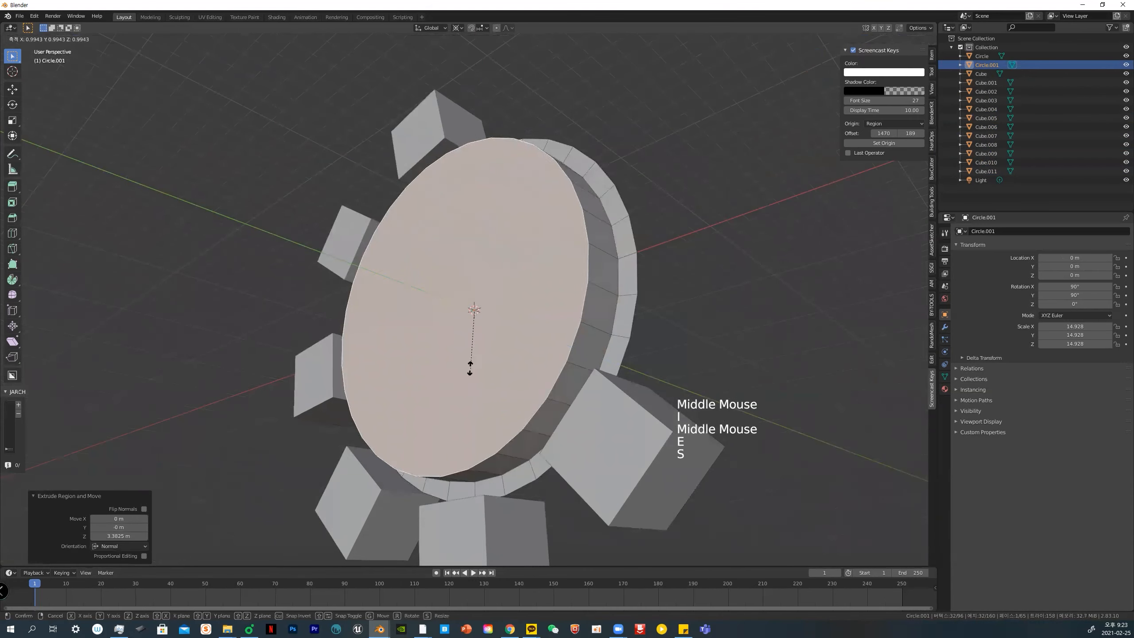
pyautogui.click(460, 355)
# Show the large disc from the front, deselect its face and return to Object Mode
pyautogui.moveTo(460, 355); pyautogui.dragTo(594, 364, button='middle')
pyautogui.scroll(-2, 591, 419)
pyautogui.scroll(-1, 590, 418)
pyautogui.press('`')
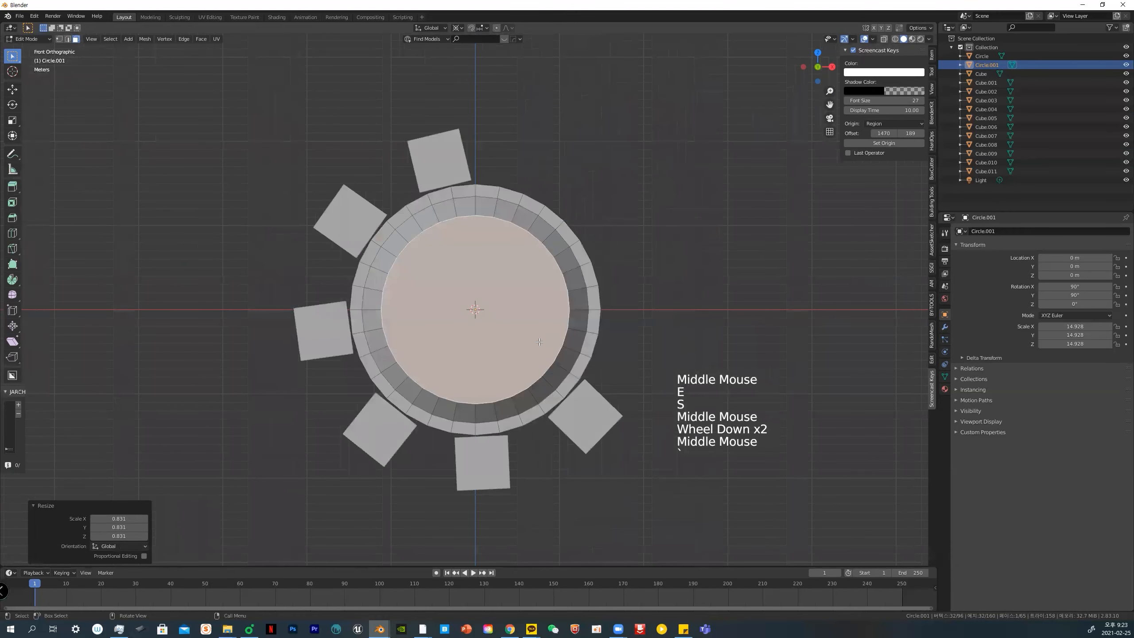
pyautogui.click(608, 422)
pyautogui.press('Tab')
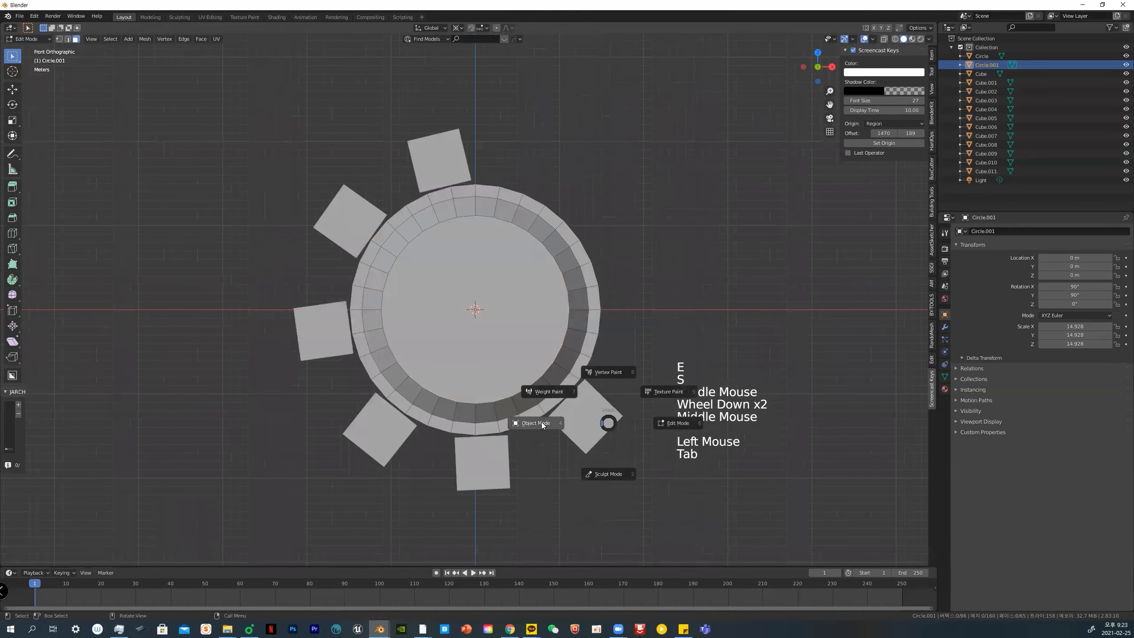
pyautogui.click(542, 424)
# Select all the cubes, both circles and the light, and delete them from the scene
pyautogui.click(596, 418)
pyautogui.click(486, 470)
pyautogui.click(395, 439)
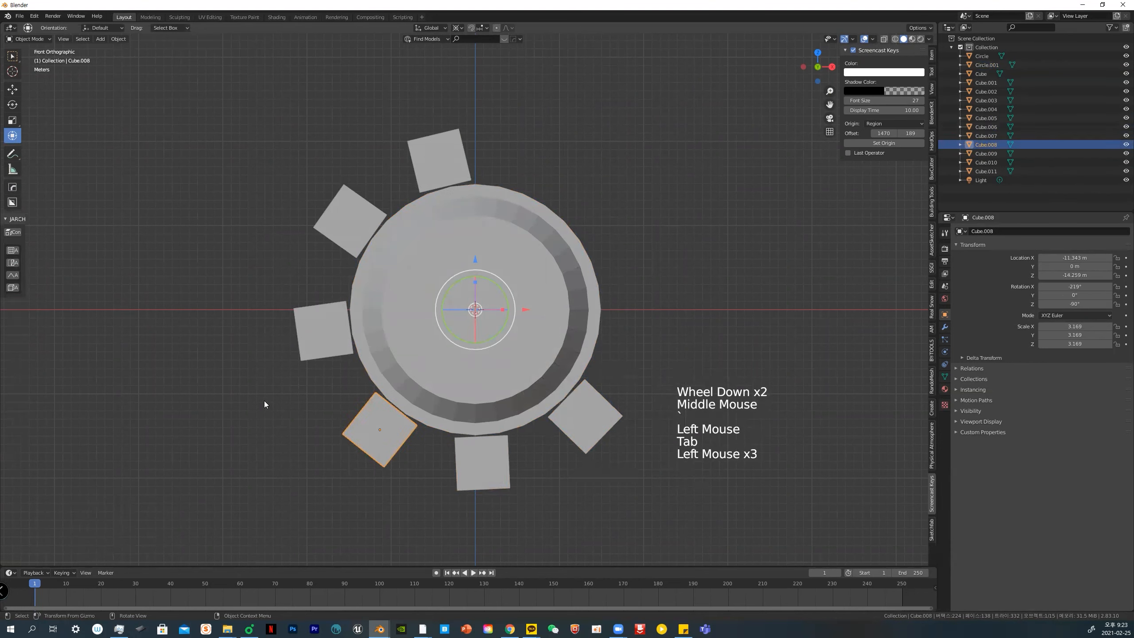
pyautogui.moveTo(263, 154); pyautogui.dragTo(622, 496)
pyautogui.press('Hangul')
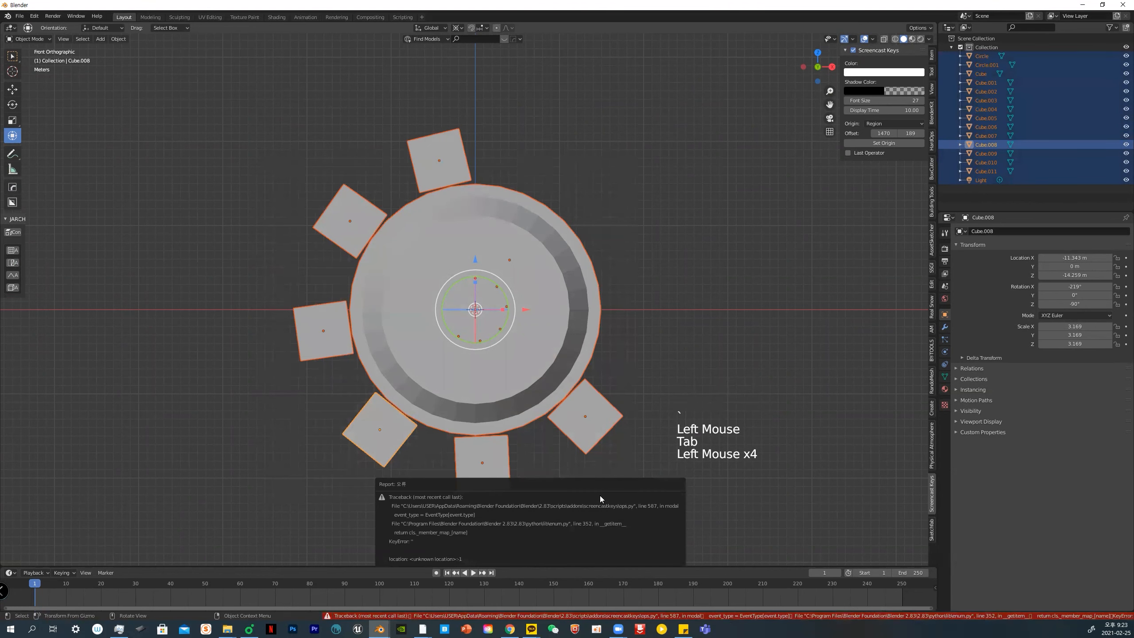
pyautogui.press('Delete')
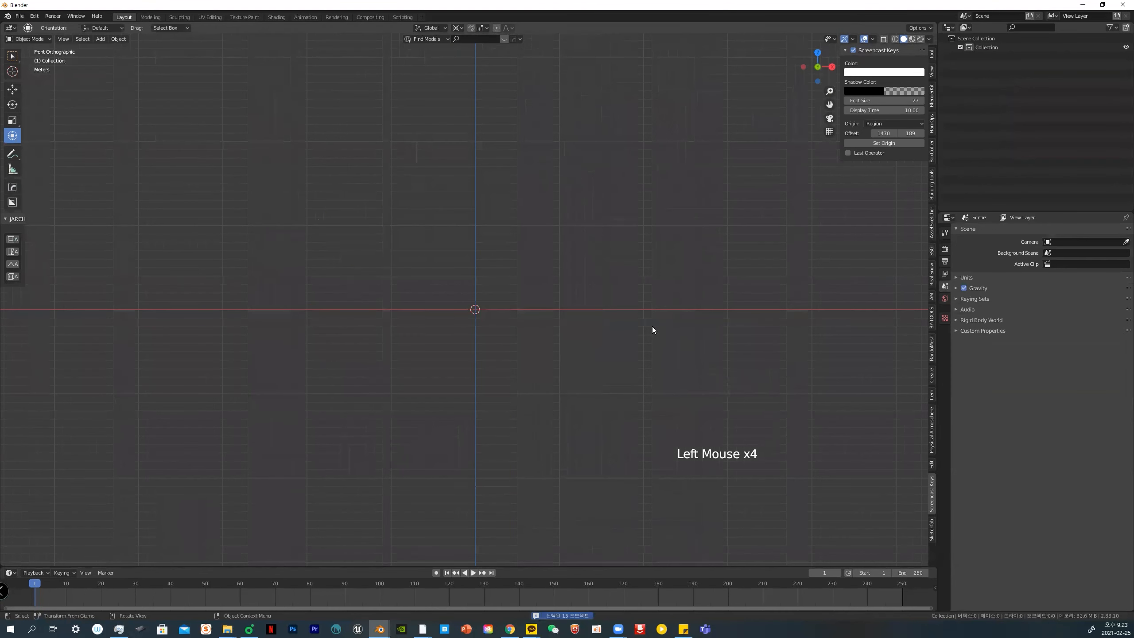
# Add a mesh cube at the origin and scale it up to about 4.326
pyautogui.hotkey('shift', 'a')
pyautogui.moveTo(628, 338)
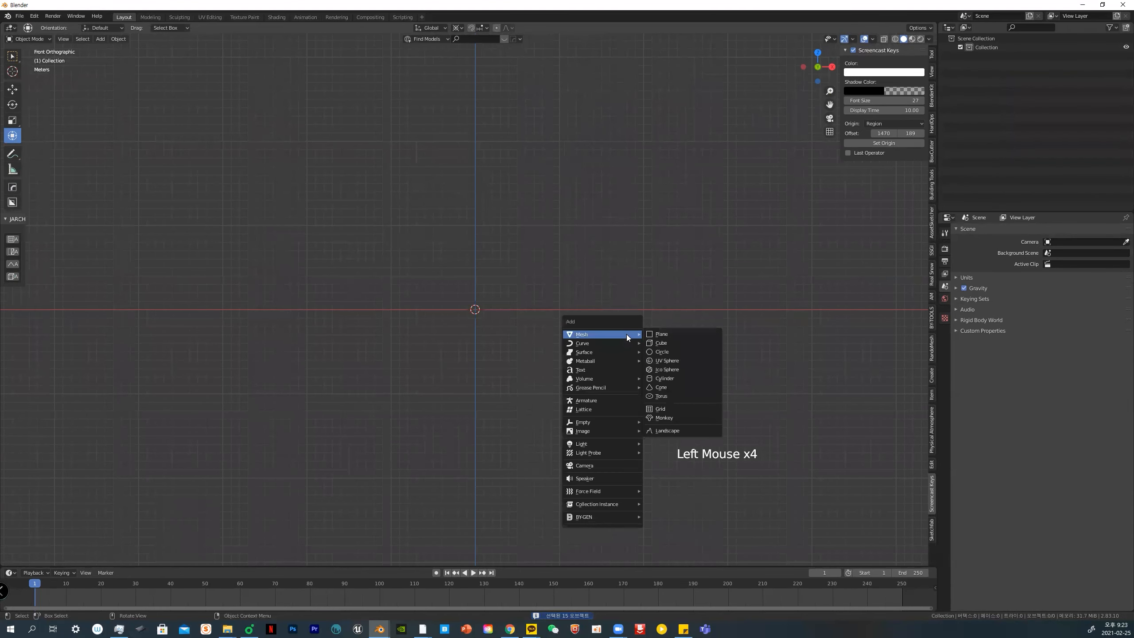
pyautogui.click(670, 344)
pyautogui.press('s')
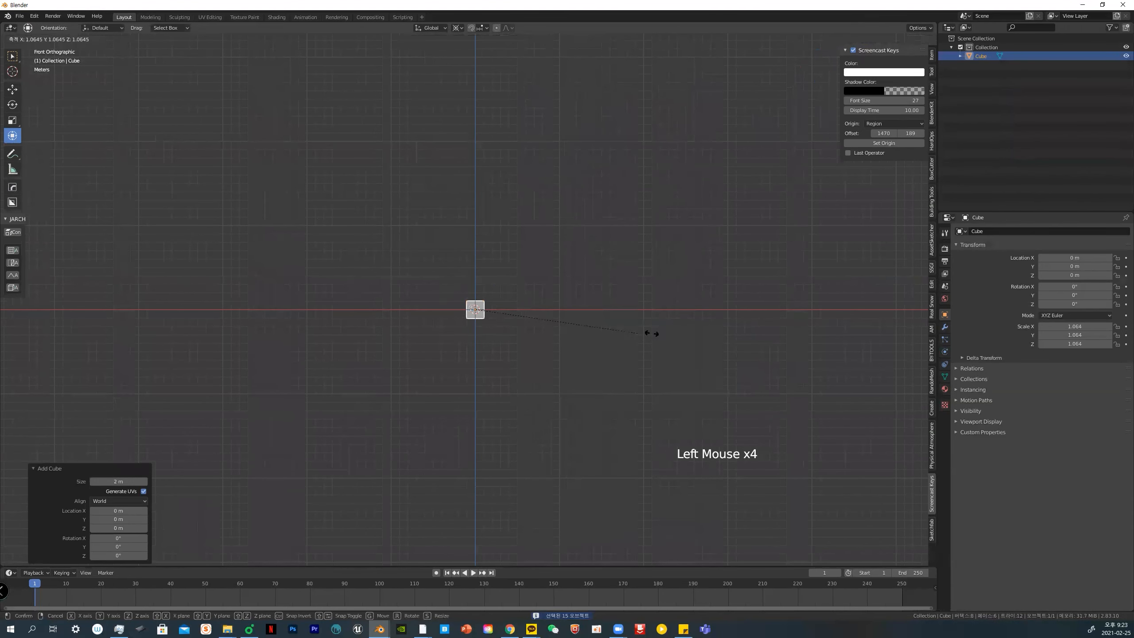
pyautogui.click(205, 349)
pyautogui.click(548, 352)
pyautogui.moveTo(548, 353); pyautogui.dragTo(495, 347, button='middle')
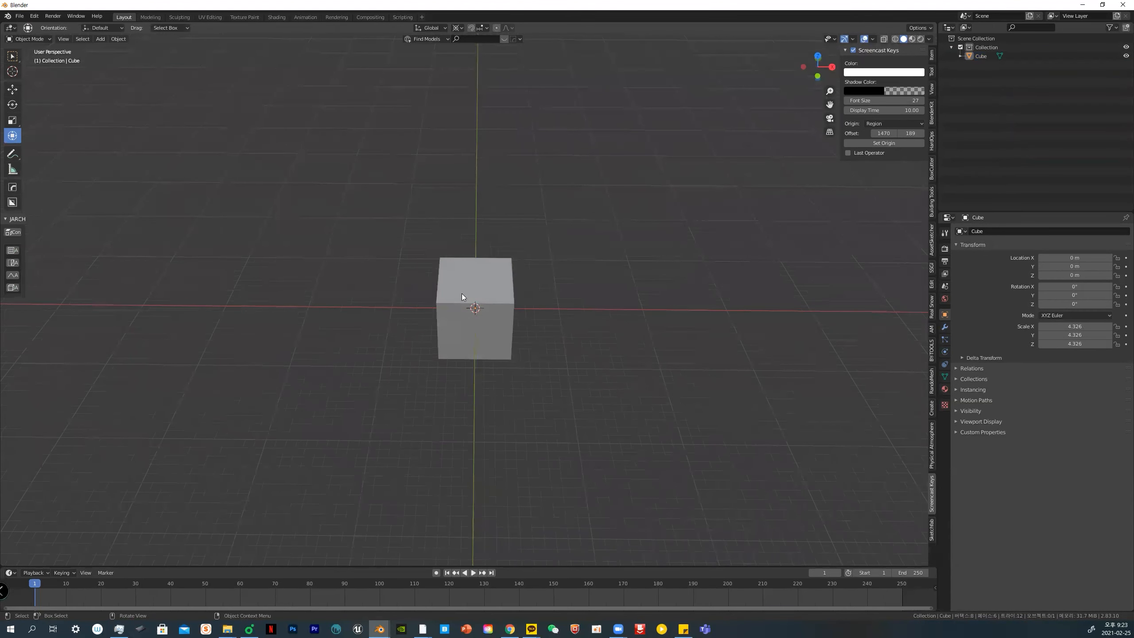
# Select the cube and move it about 31.4 m along the X axis, away from the 3D Cursor
pyautogui.click(505, 298)
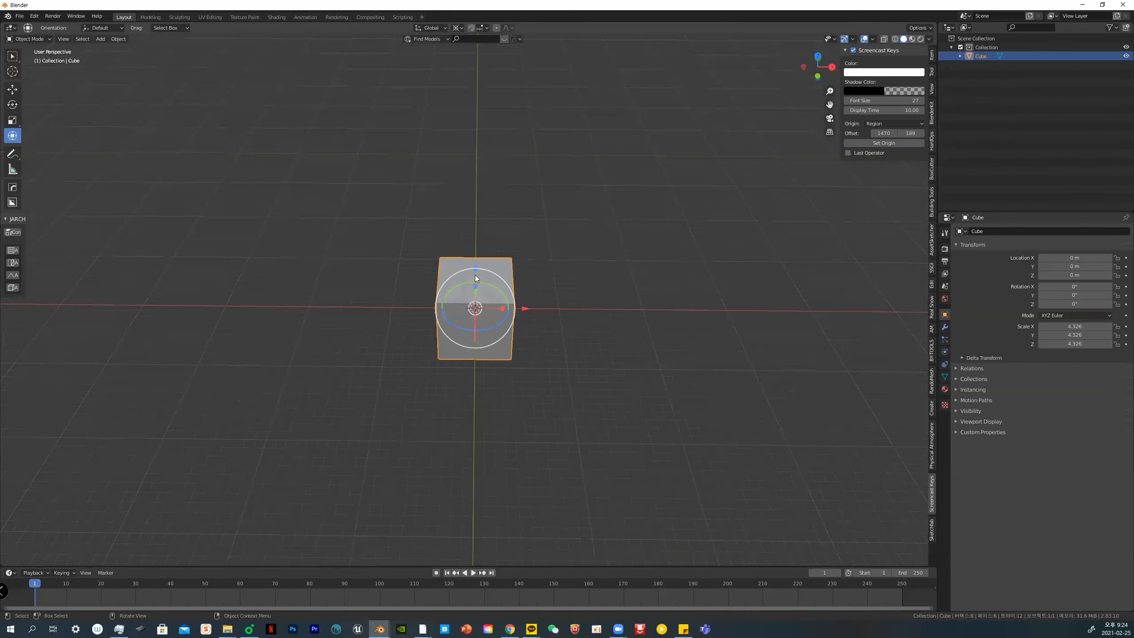
pyautogui.moveTo(523, 308); pyautogui.dragTo(773, 333)
pyautogui.moveTo(773, 333); pyautogui.dragTo(755, 318, button='middle')
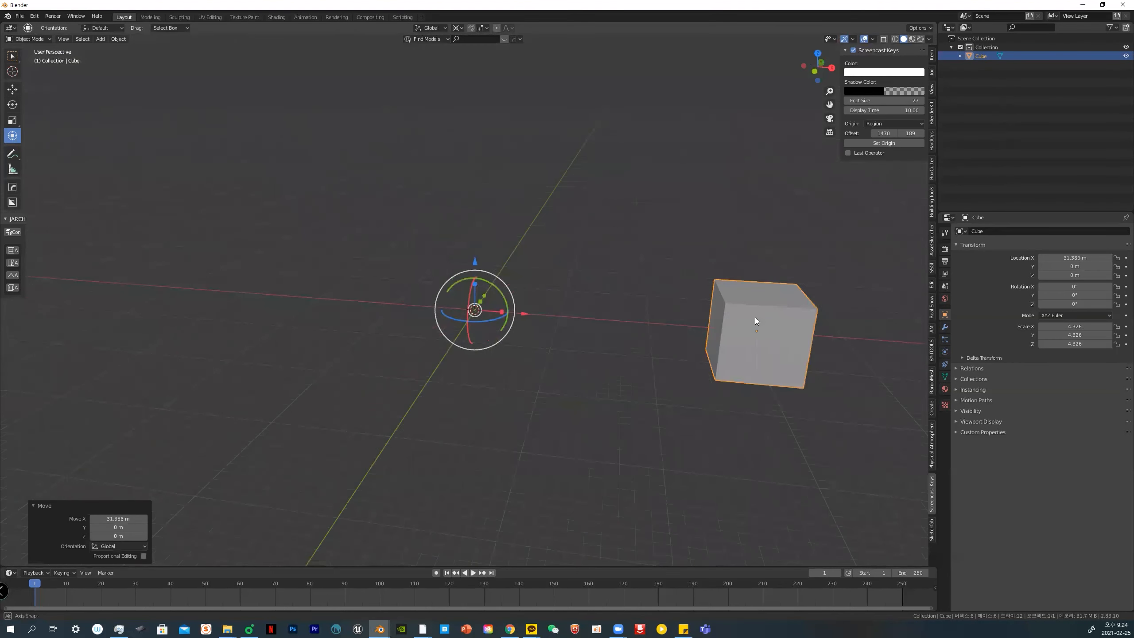
# Try rotating the cube around the 3D Cursor, undo it and clear the selection
pyautogui.moveTo(727, 453); pyautogui.dragTo(689, 391, button='middle')
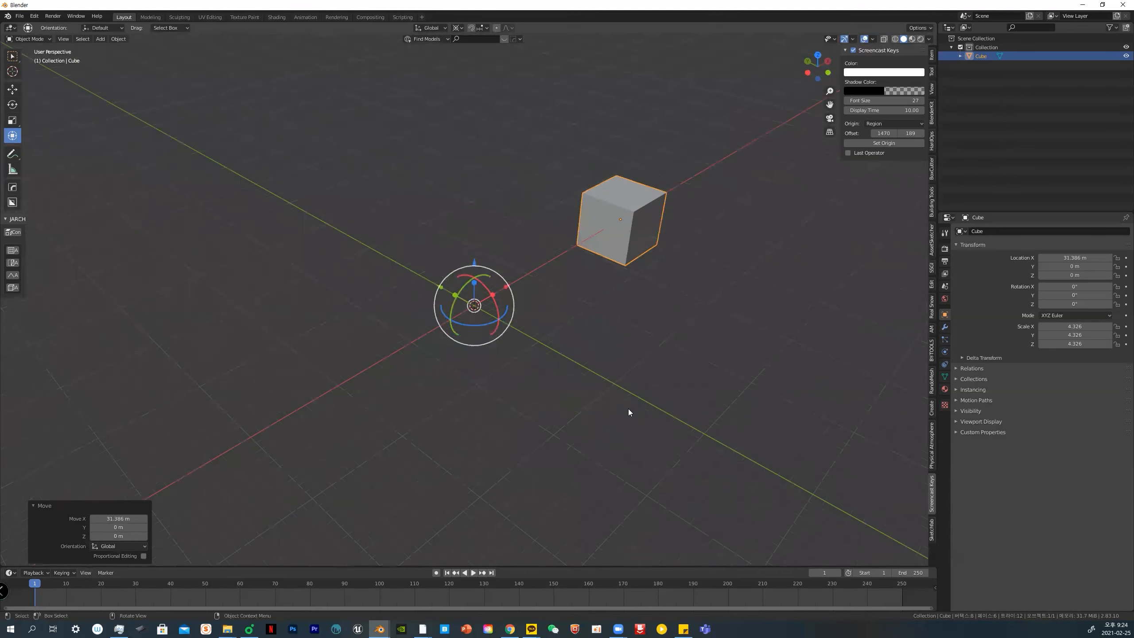
pyautogui.moveTo(510, 315); pyautogui.dragTo(568, 313)
pyautogui.hotkey('ctrl', 'z')
pyautogui.rightClick(607, 284)
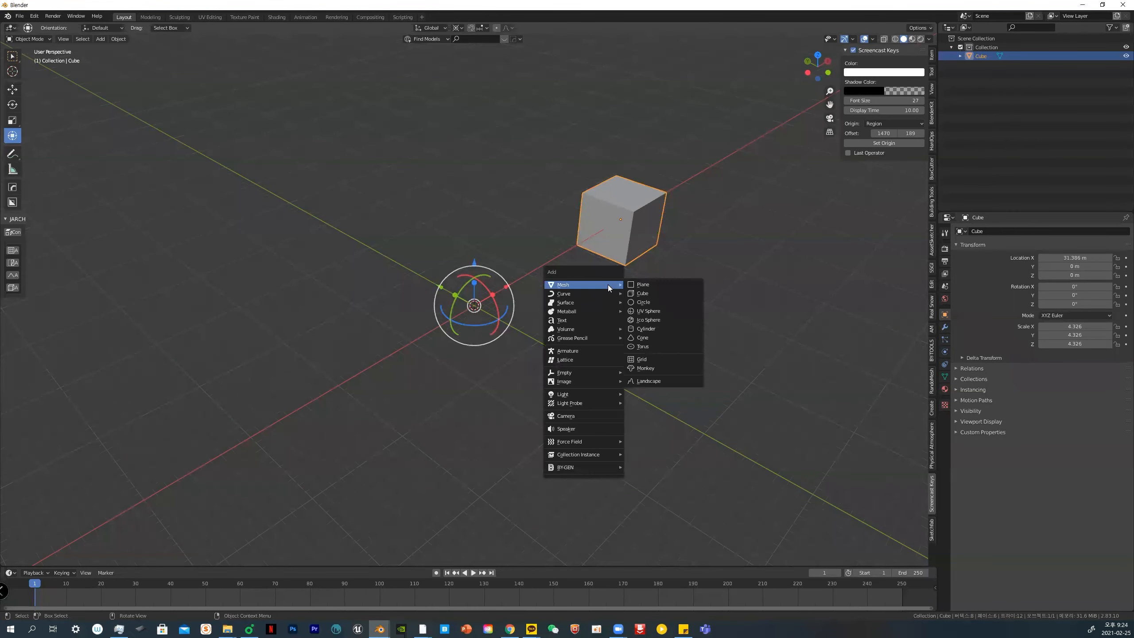
pyautogui.click(463, 196)
# Switch the Transform Pivot Point to Median Point and back to 3D Cursor
pyautogui.click(461, 28)
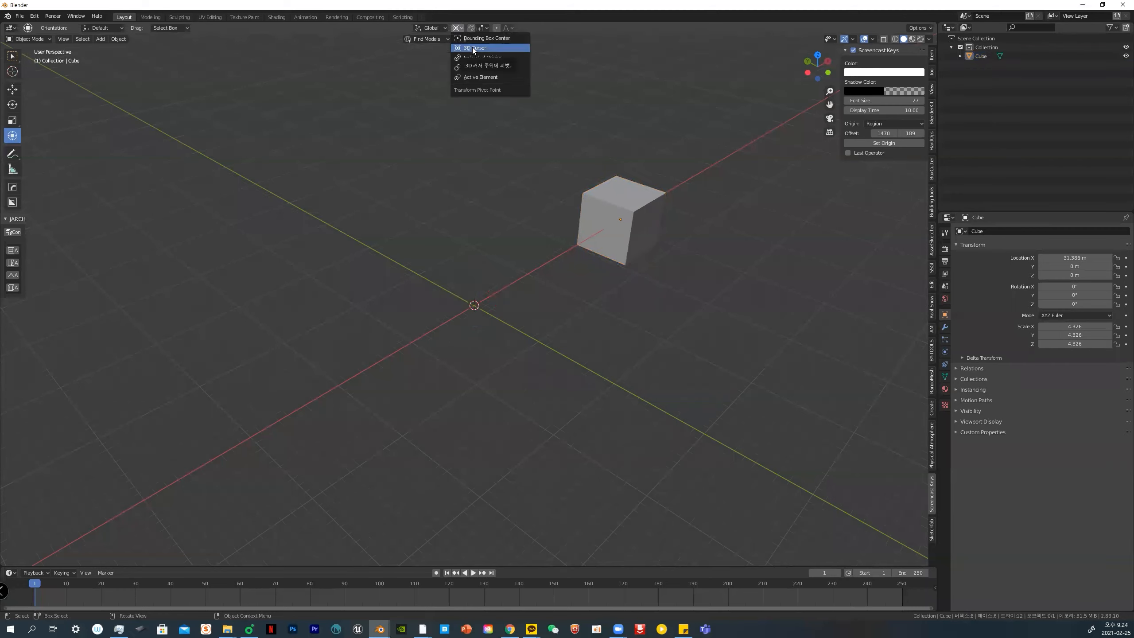
pyautogui.click(472, 47)
pyautogui.click(460, 27)
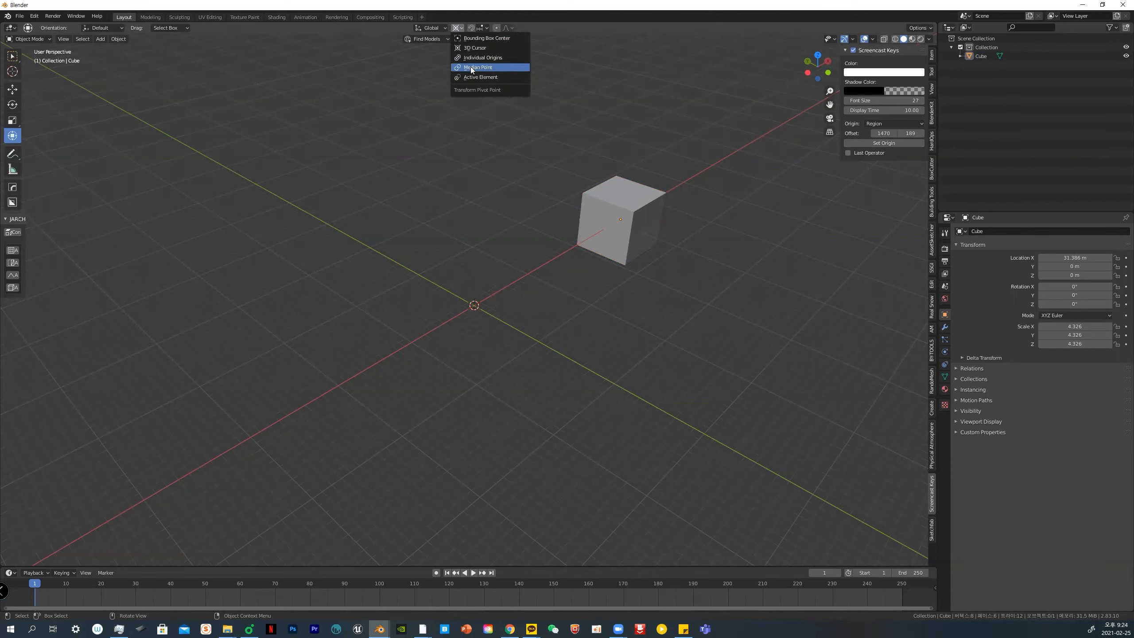
pyautogui.click(470, 67)
pyautogui.click(459, 28)
pyautogui.click(470, 48)
# Select the cube and snap it to the 3D Cursor using Selection to Cursor (Keep Offset)
pyautogui.click(621, 216)
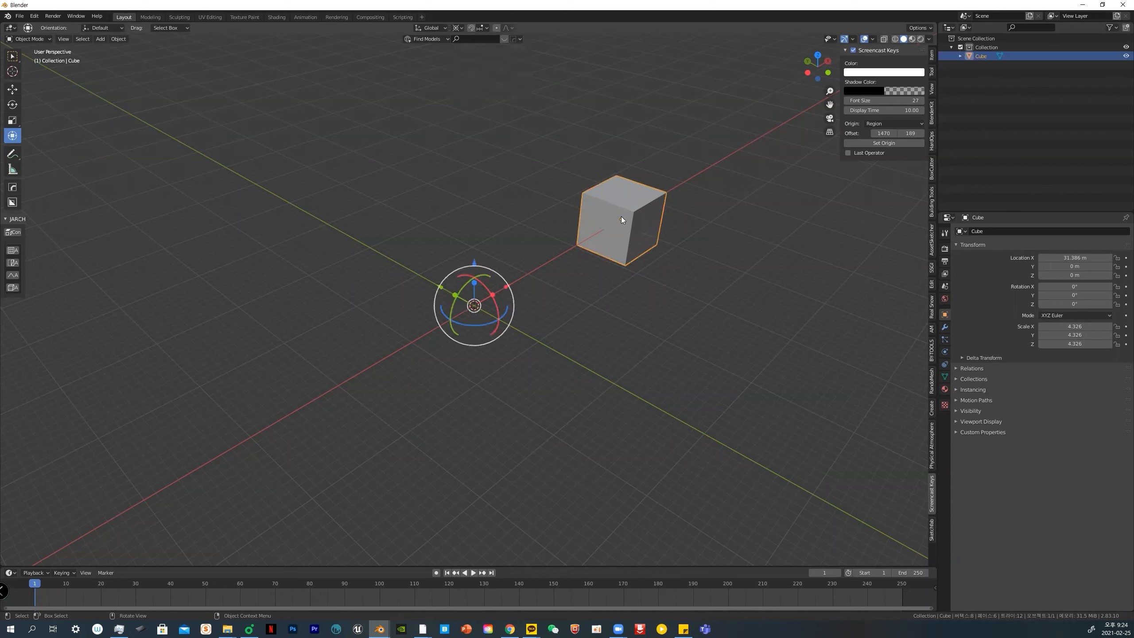
pyautogui.hotkey('shift', 'a')
pyautogui.hotkey('shift', 's')
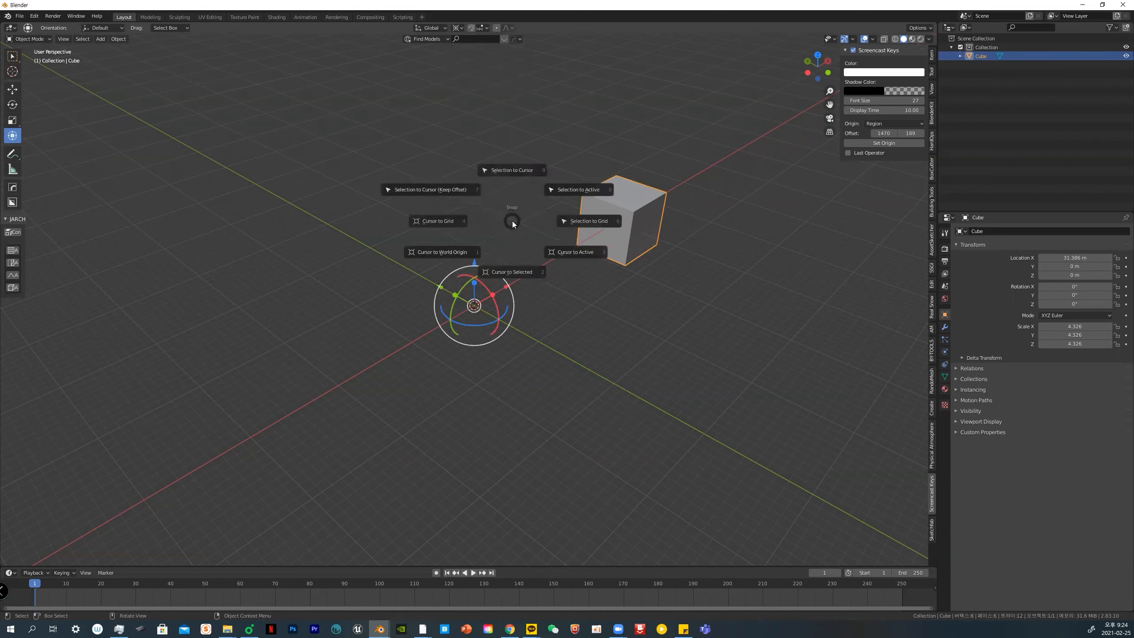
pyautogui.click(468, 191)
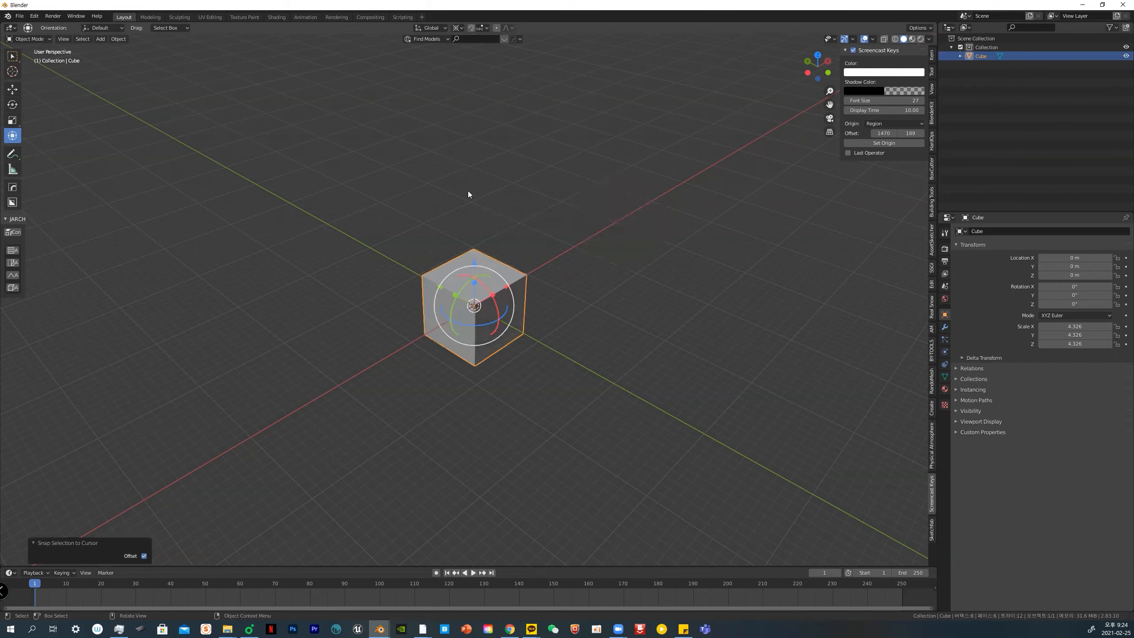
# Try a free trackball rotation of the cube about the 3D Cursor, and clear its rotation
pyautogui.moveTo(567, 244); pyautogui.dragTo(534, 224, button='middle')
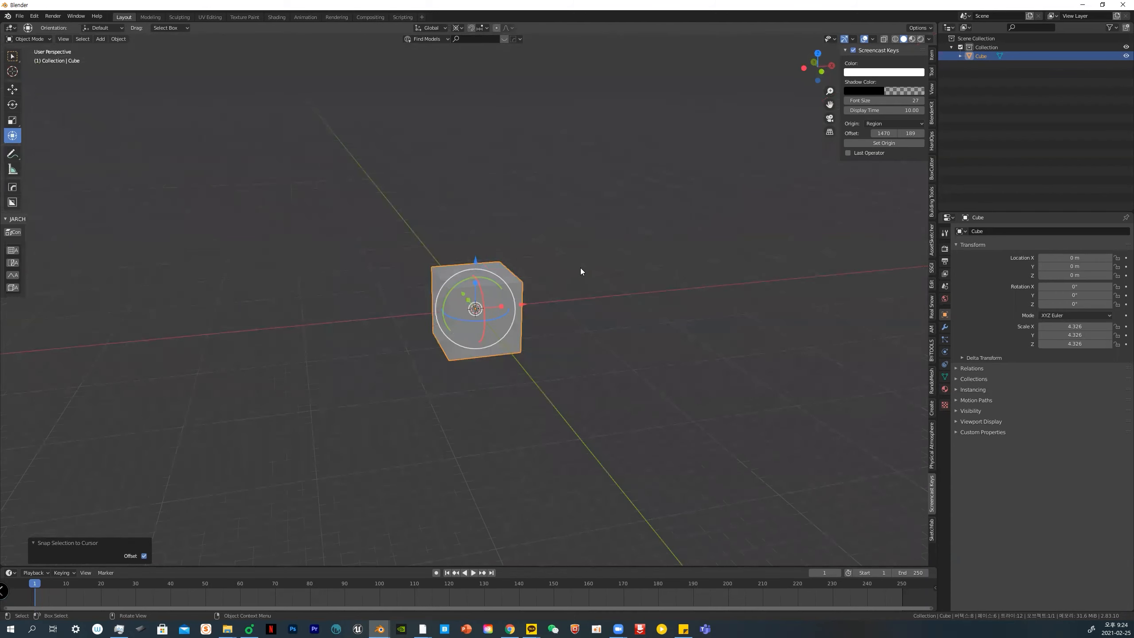
pyautogui.moveTo(580, 269); pyautogui.dragTo(590, 283, button='middle')
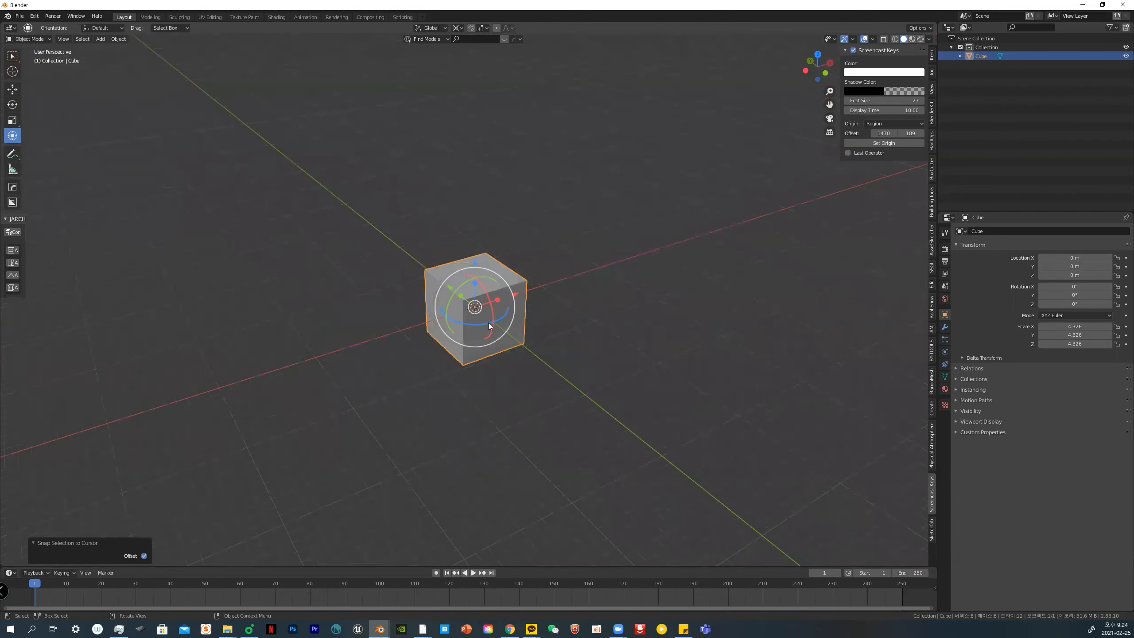
pyautogui.moveTo(453, 315); pyautogui.dragTo(325, 221)
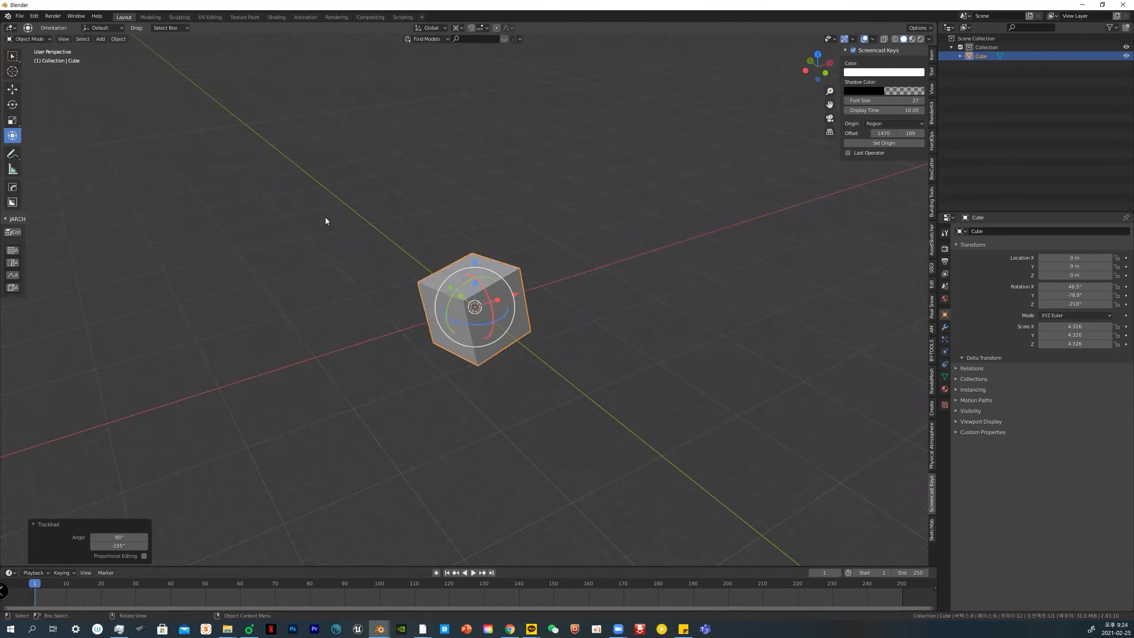
pyautogui.hotkey('alt', 'r')
# Move the cube 85.28 m along the Y axis, away from the 3D Cursor, and keep it selected
pyautogui.moveTo(444, 284); pyautogui.dragTo(215, 166)
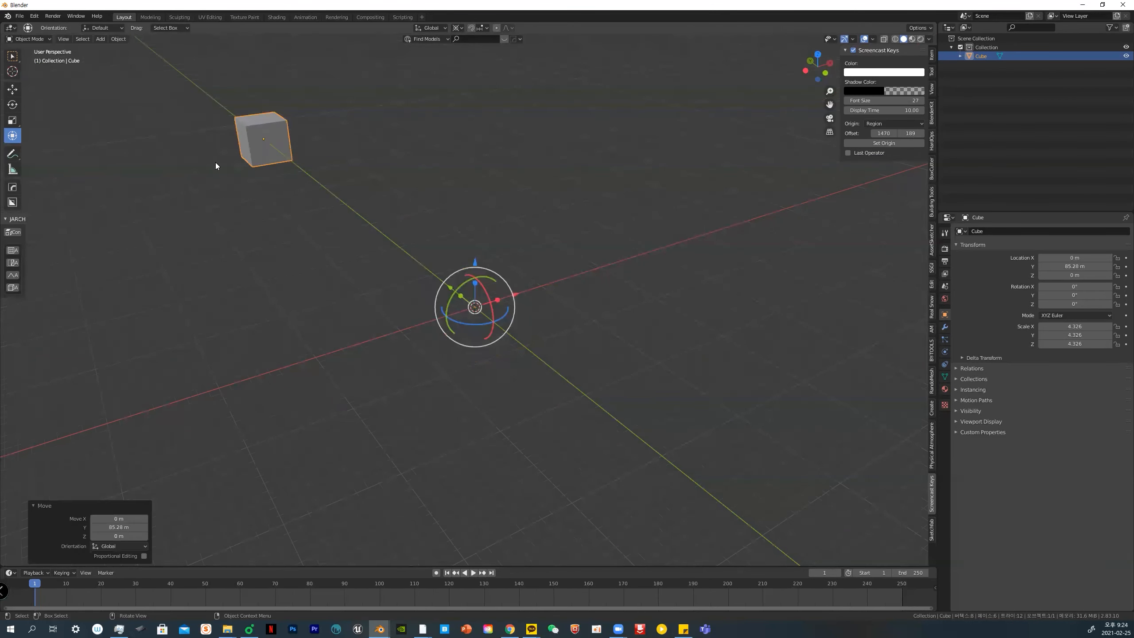
pyautogui.hotkey('ctrl', 'z')
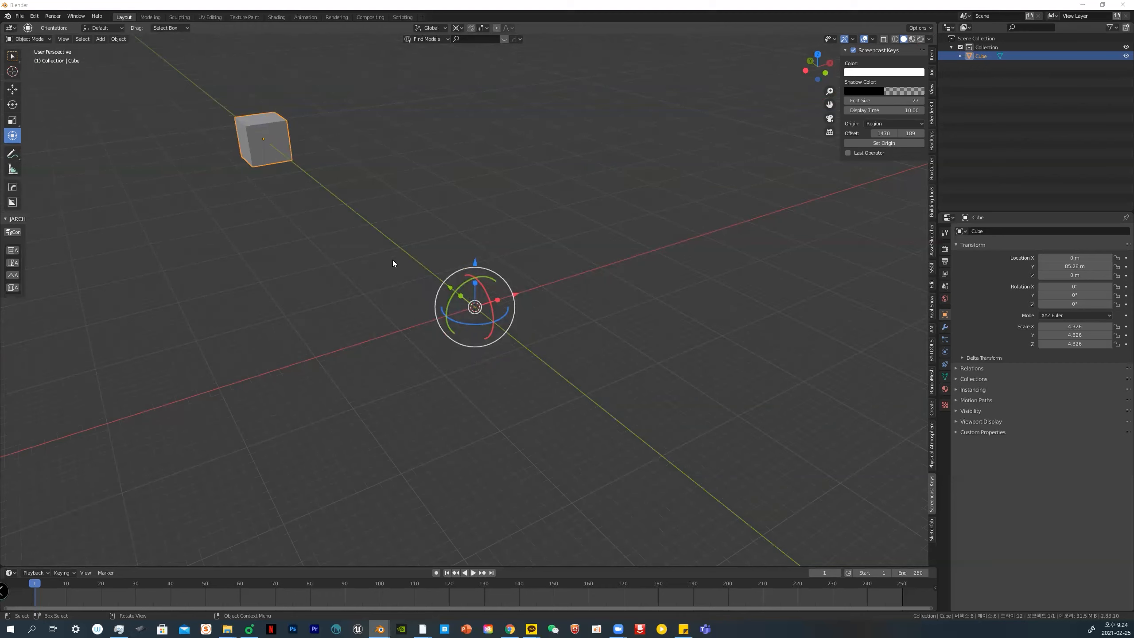
pyautogui.click(402, 185)
pyautogui.click(278, 140)
# Set the Transform Pivot Point to Median Point and move the cube about 30.9 m in the negative X direction
pyautogui.click(461, 26)
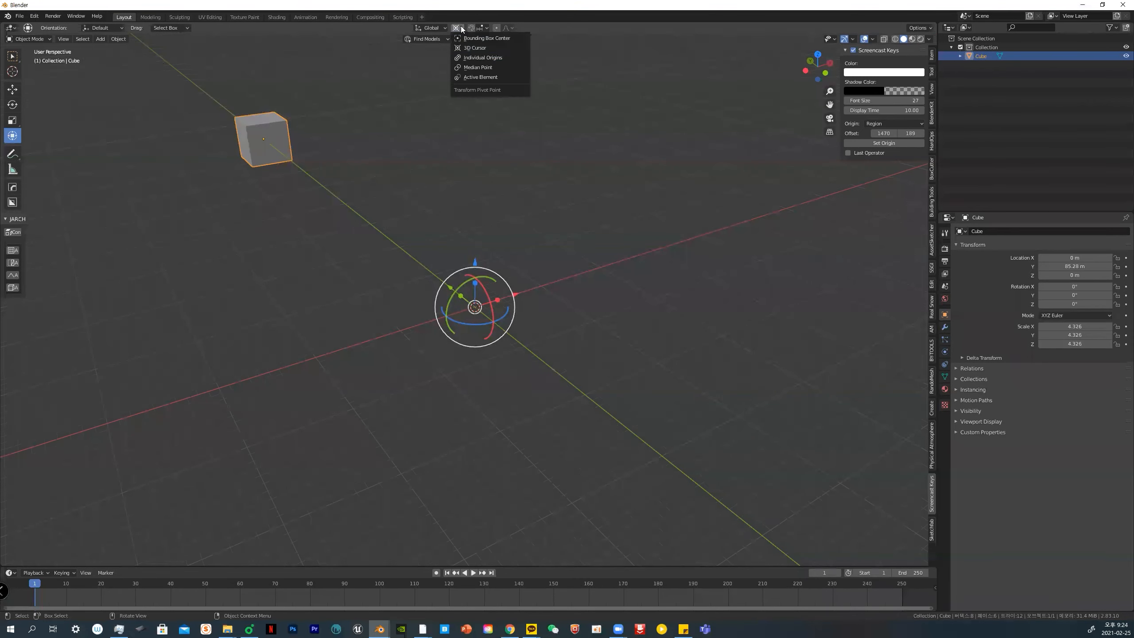
pyautogui.click(472, 69)
pyautogui.moveTo(311, 132); pyautogui.dragTo(154, 156)
pyautogui.click(369, 248)
pyautogui.moveTo(369, 247); pyautogui.dragTo(172, 187, button='middle')
pyautogui.click(172, 187)
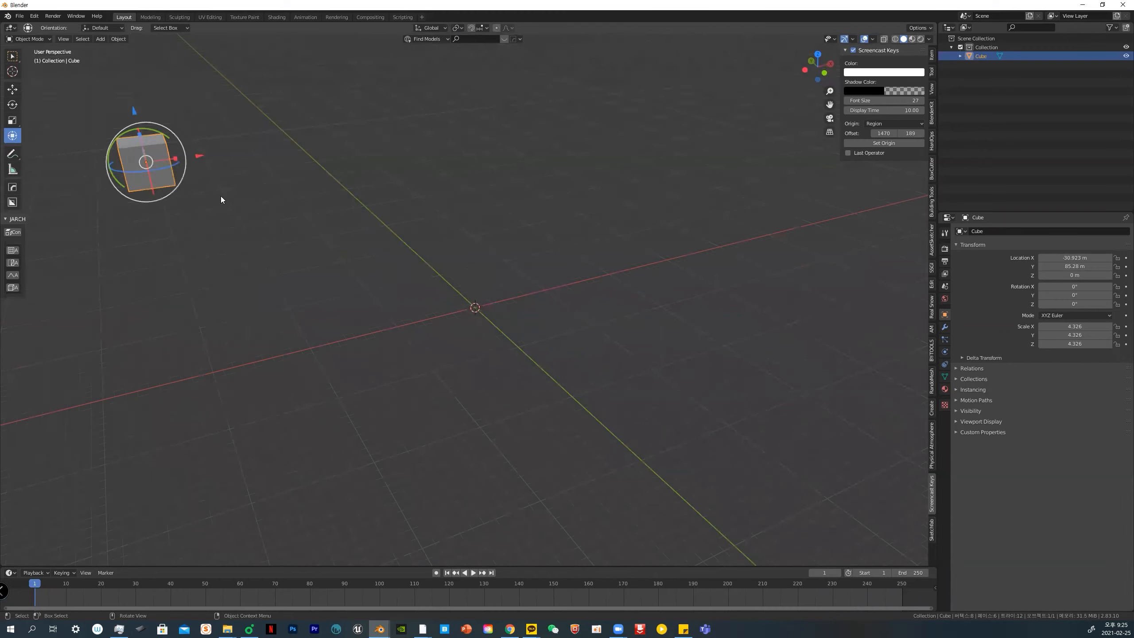
pyautogui.moveTo(220, 199); pyautogui.dragTo(236, 204, button='middle')
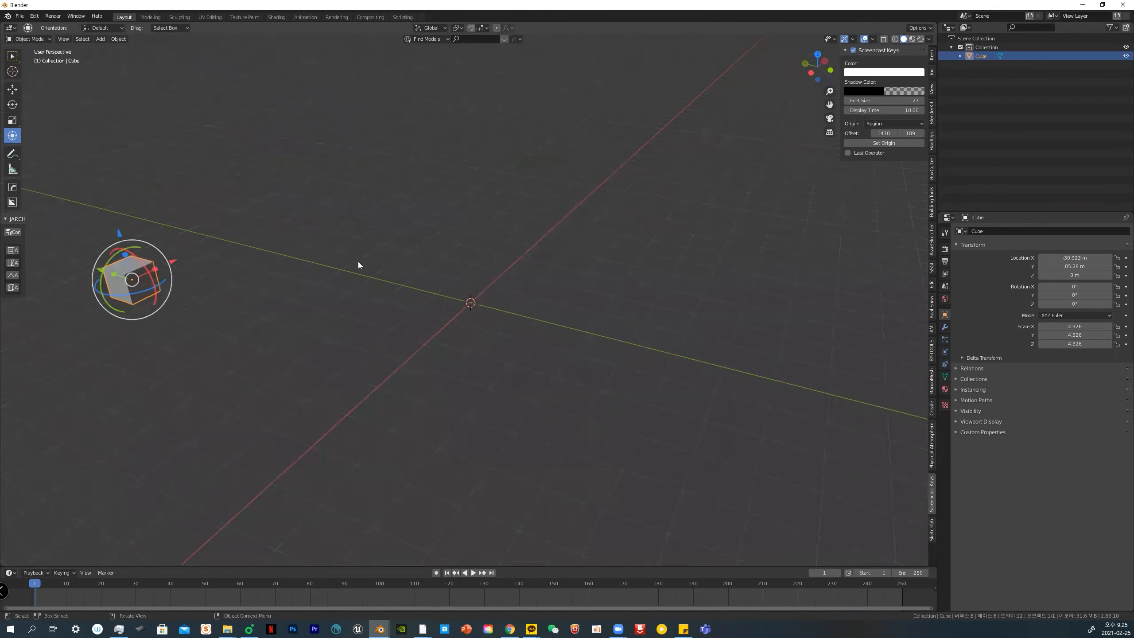
pyautogui.moveTo(349, 269); pyautogui.dragTo(294, 263, button='middle')
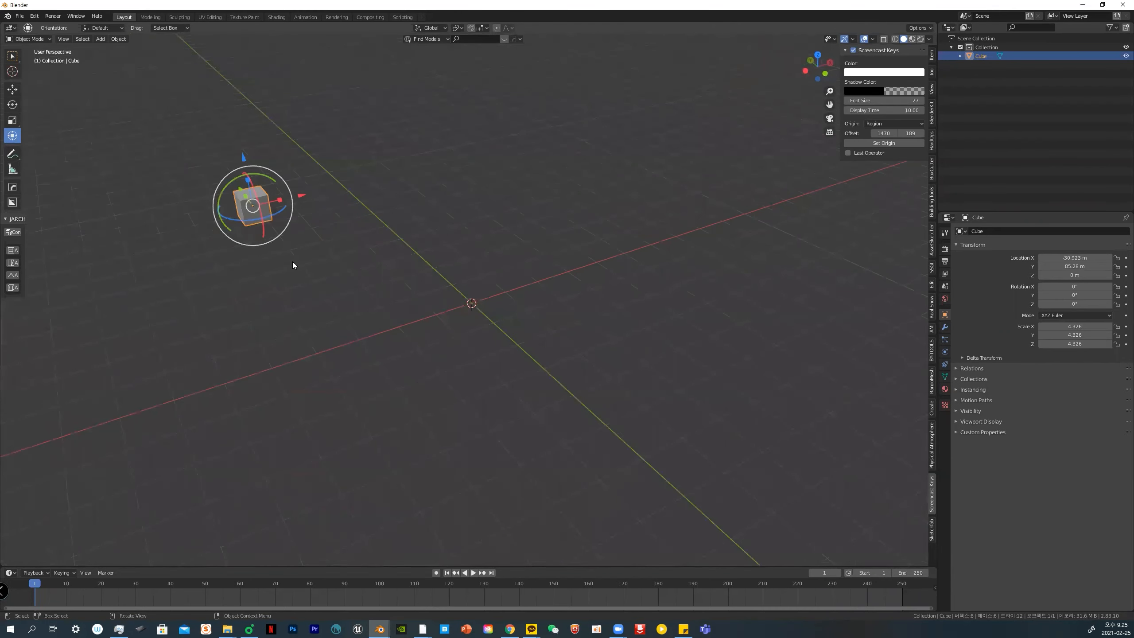
# Try moving the cube closer to the 3D Cursor, and undo both changes
pyautogui.moveTo(238, 194); pyautogui.dragTo(304, 277)
pyautogui.moveTo(333, 316); pyautogui.dragTo(506, 299)
pyautogui.hotkey('ctrl', 'z')
pyautogui.hotkey('ctrl', 'z')
# Duplicate the cube four times, clustering the copies around the original, and select all five cubes
pyautogui.moveTo(607, 295); pyautogui.dragTo(516, 225, button='middle')
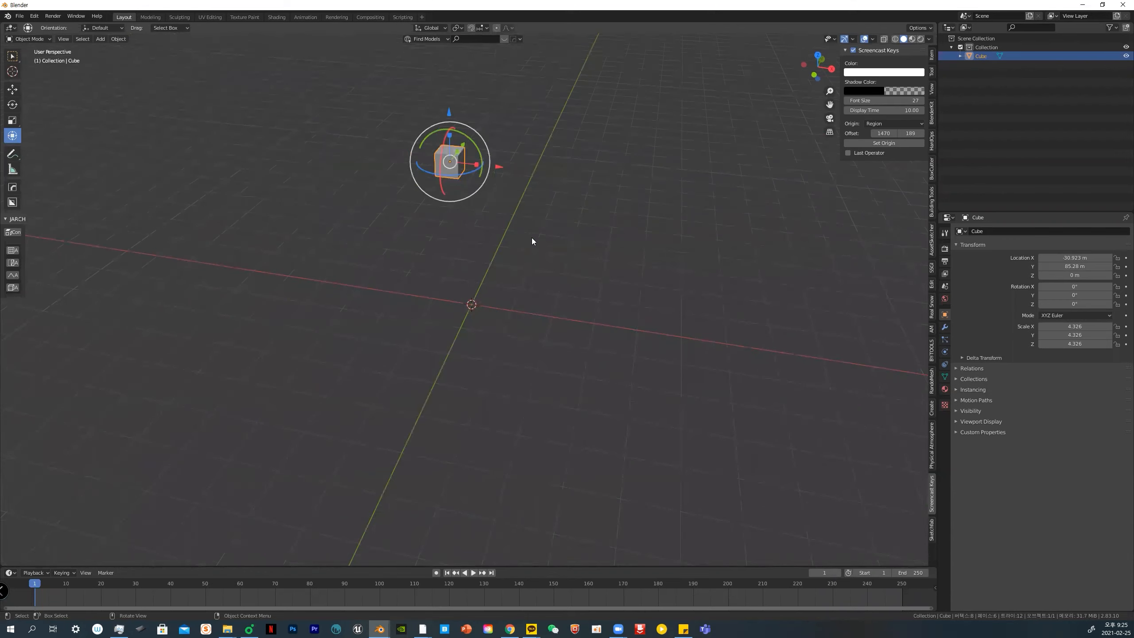
pyautogui.hotkey('shift', 'd')
pyautogui.click(464, 145)
pyautogui.hotkey('shift', 'd')
pyautogui.click(468, 133)
pyautogui.hotkey('shift', 'd')
pyautogui.click(452, 142)
pyautogui.hotkey('shift', 'd')
pyautogui.click(474, 156)
pyautogui.moveTo(354, 85); pyautogui.dragTo(537, 216)
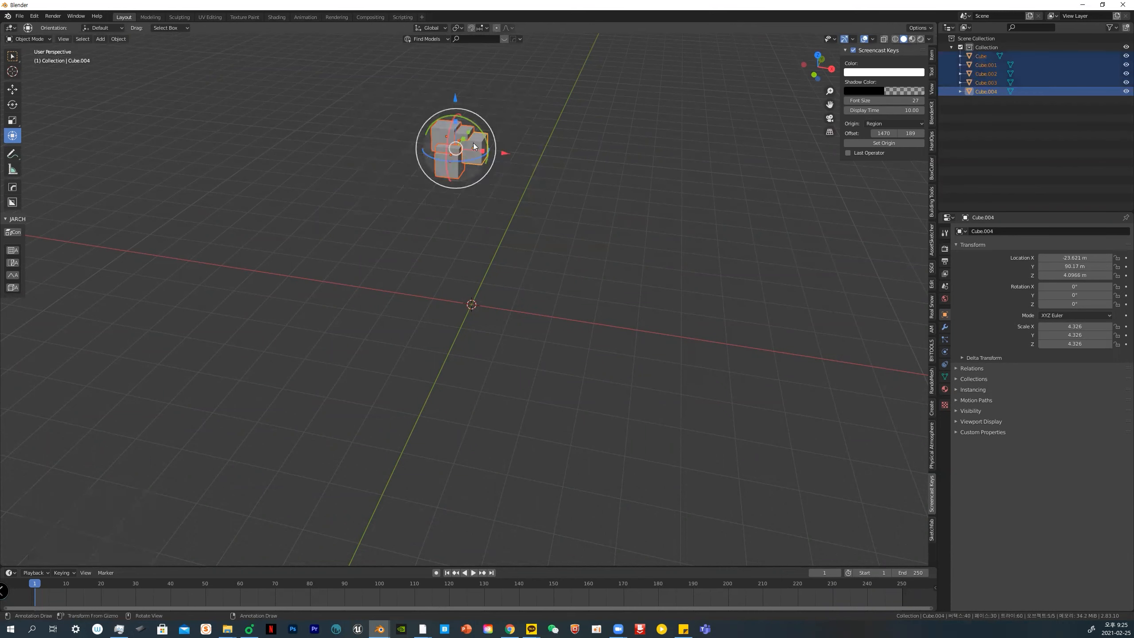
# Try moving the five selected cubes along the Y axis, and undo the move
pyautogui.press('g')
pyautogui.press('y')
pyautogui.click(512, 261)
pyautogui.hotkey('ctrl', 'z')
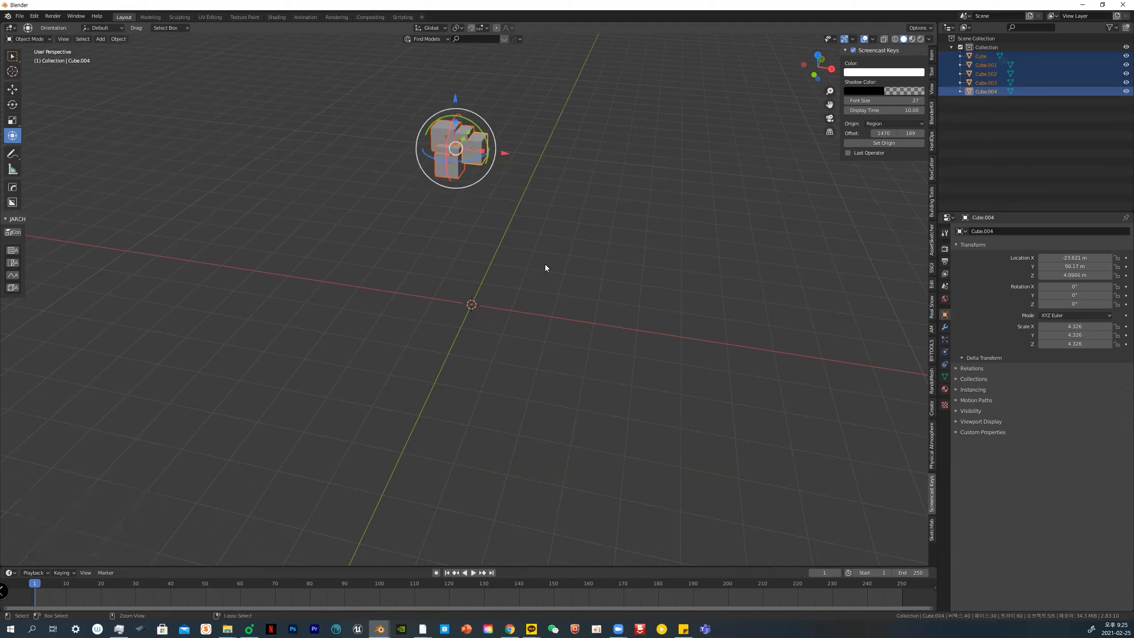
# Scale the five cubes by about 3.018 along Z and snap them all to the active cube
pyautogui.moveTo(455, 122); pyautogui.dragTo(457, 70)
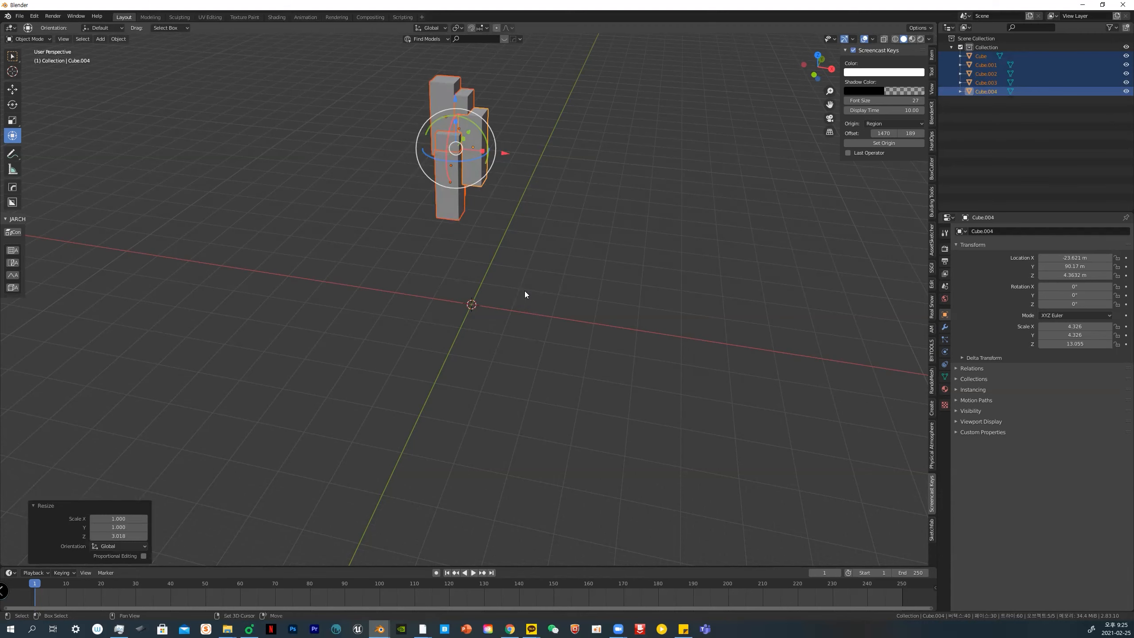
pyautogui.hotkey('shift', 's')
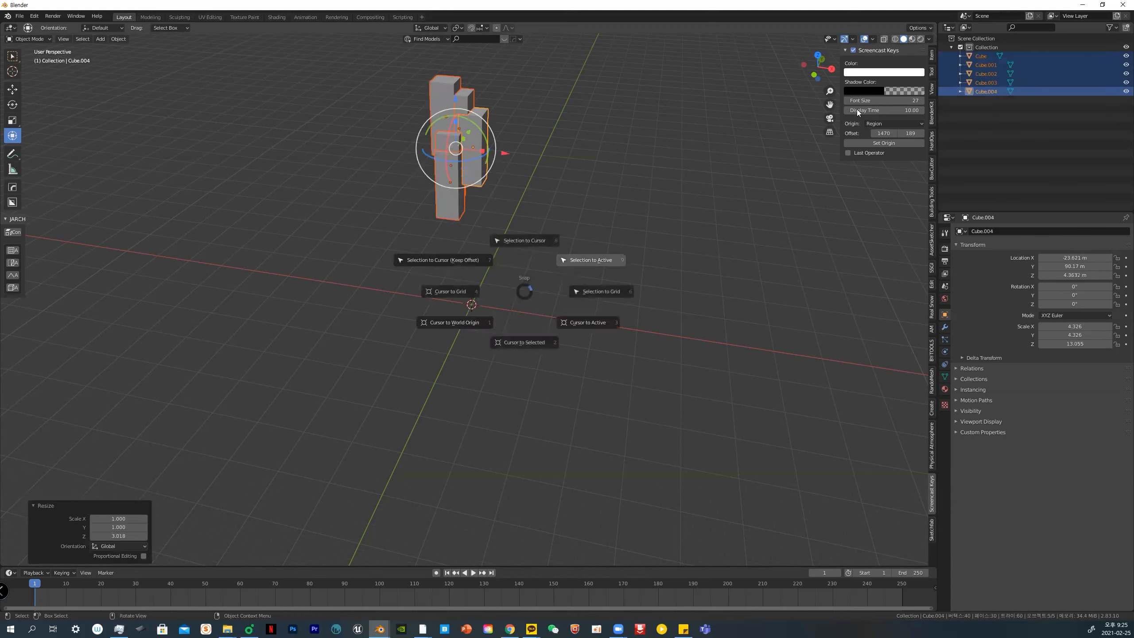
pyautogui.click(854, 52)
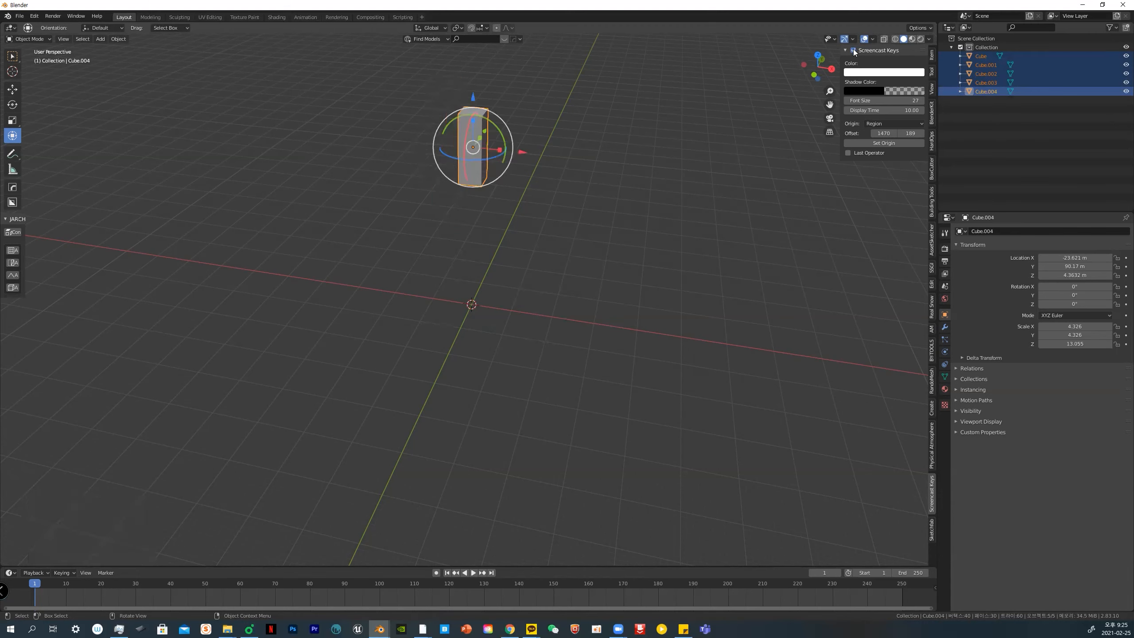
# Snap the selected cubes to the 3D Cursor with Keep Offset and move them 33.863 m in the negative X direction
pyautogui.press('space')
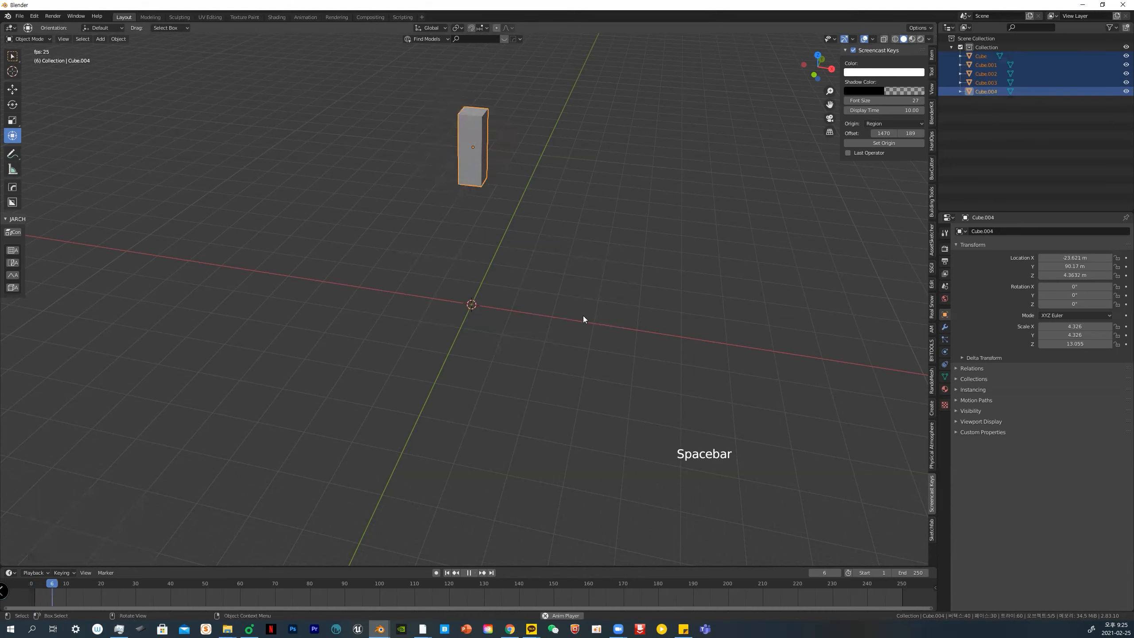
pyautogui.press('space')
pyautogui.hotkey('shift', 's')
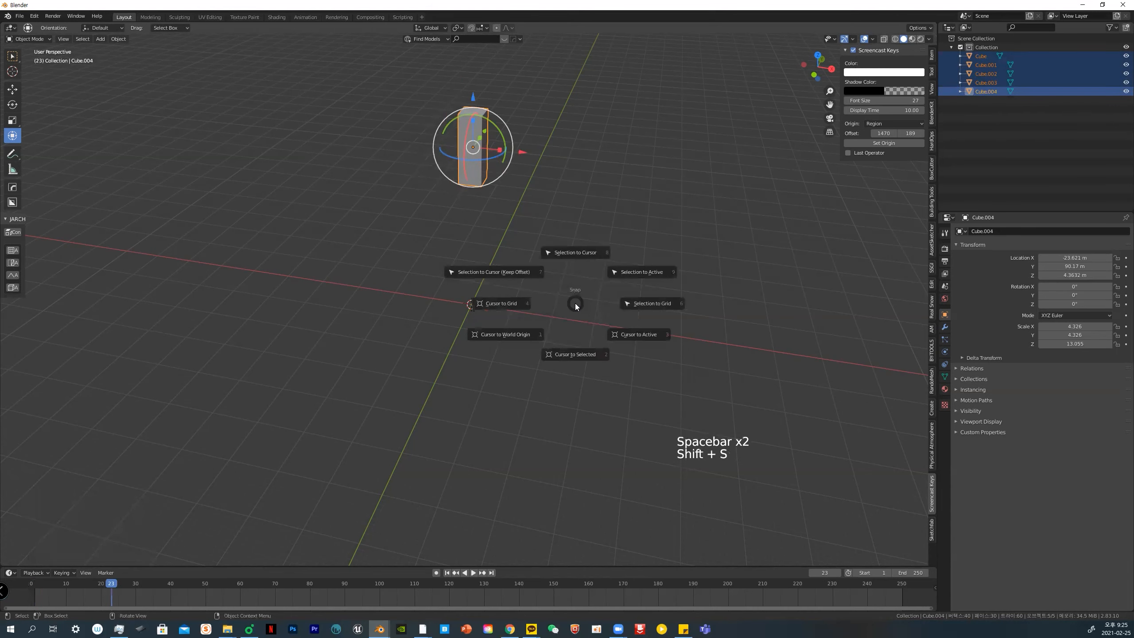
pyautogui.click(516, 272)
pyautogui.moveTo(531, 274); pyautogui.dragTo(514, 305, button='middle')
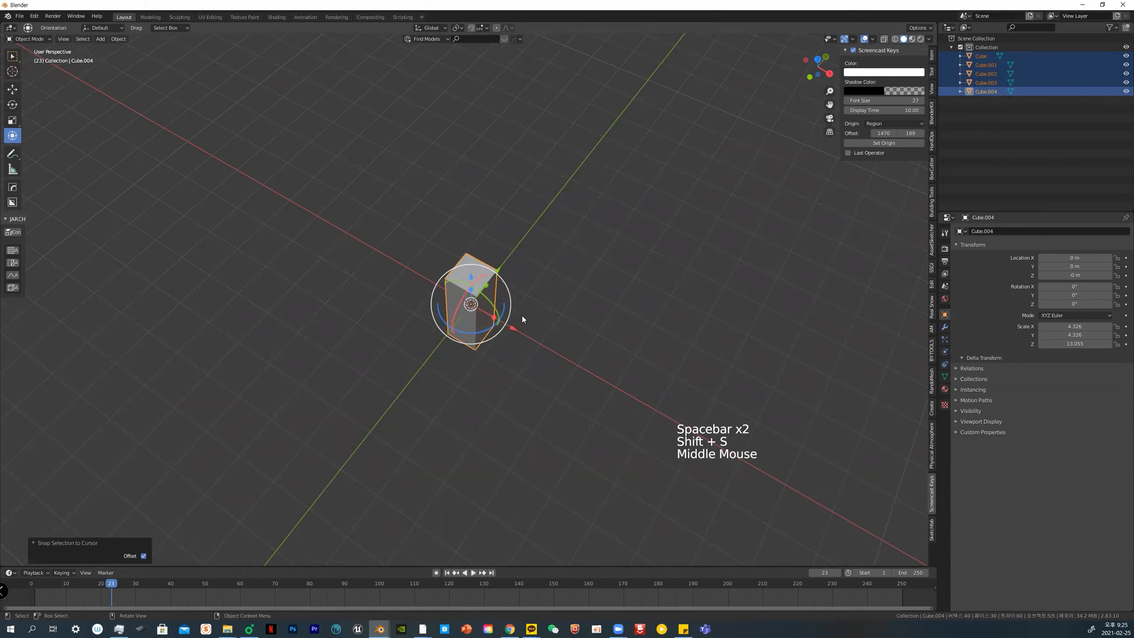
pyautogui.moveTo(511, 332); pyautogui.dragTo(397, 295)
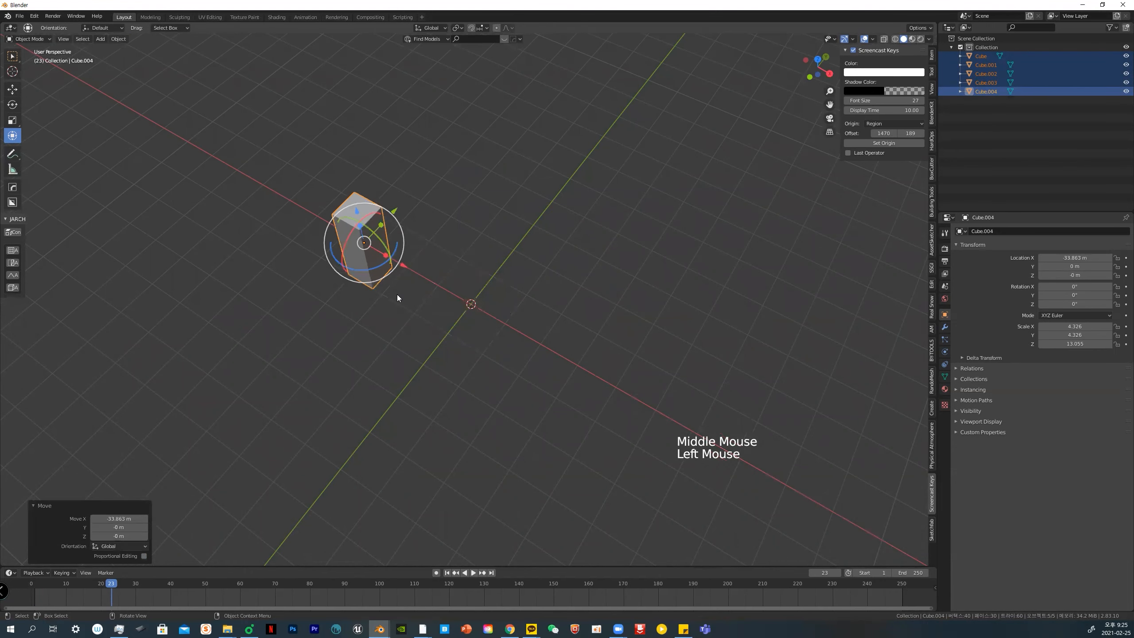
# Duplicate the stacked cubes in place, move the copies along X to about 11.57 m and deselect them
pyautogui.hotkey('shift', 'd')
pyautogui.click(397, 295)
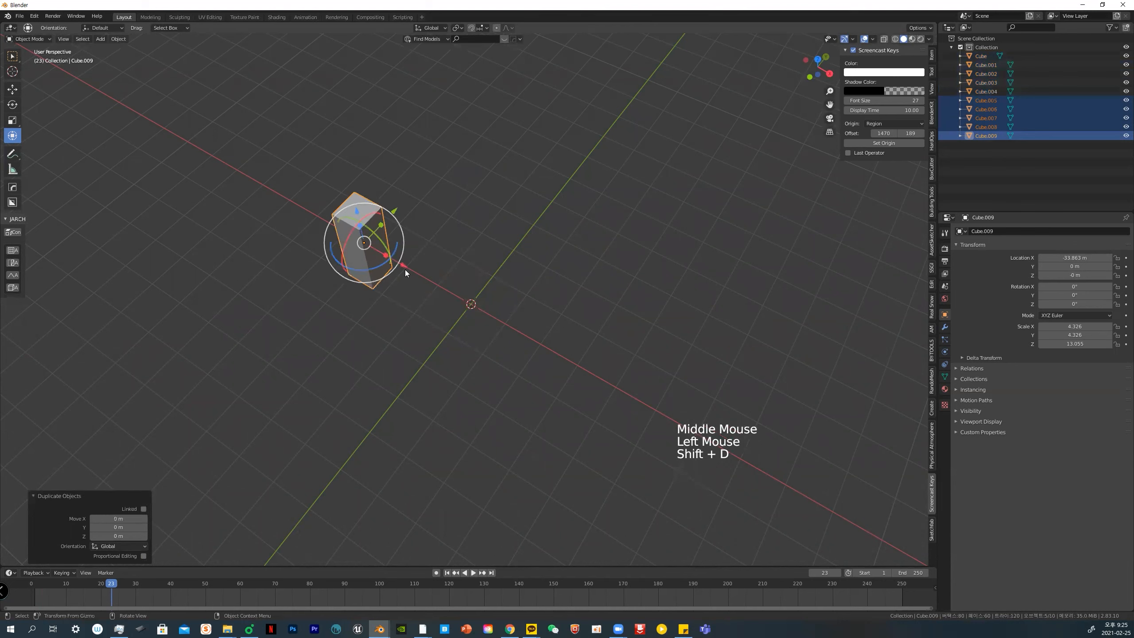
pyautogui.moveTo(404, 267); pyautogui.dragTo(549, 350)
pyautogui.click(696, 253)
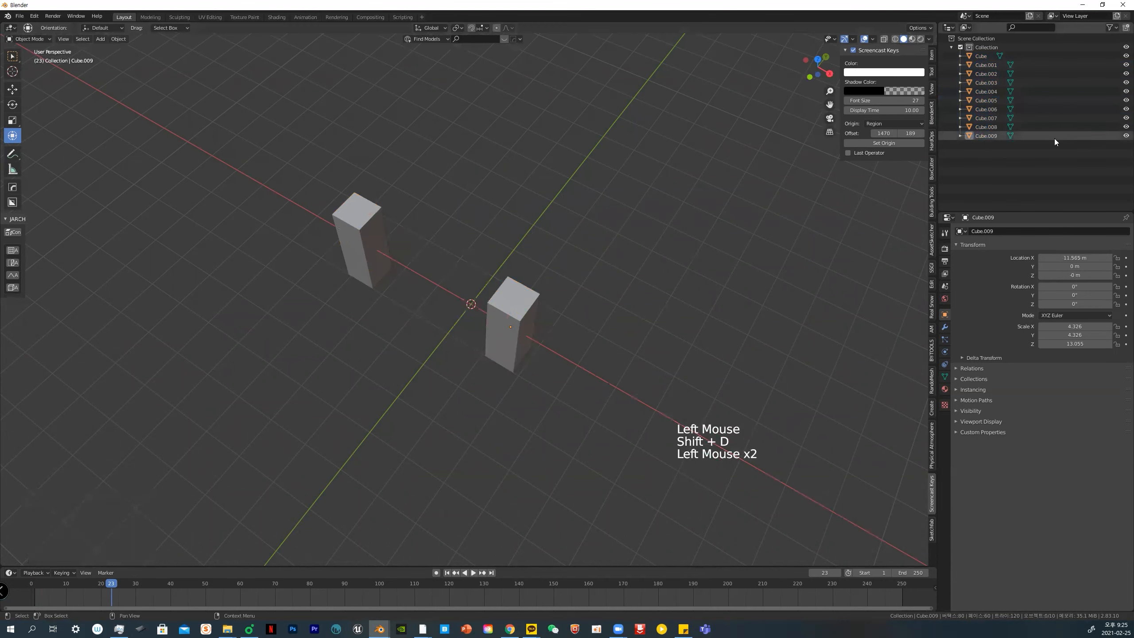
# Select the range from Cube.002 to Cube.008 in the scene's object list and delete these cubes
pyautogui.click(982, 127)
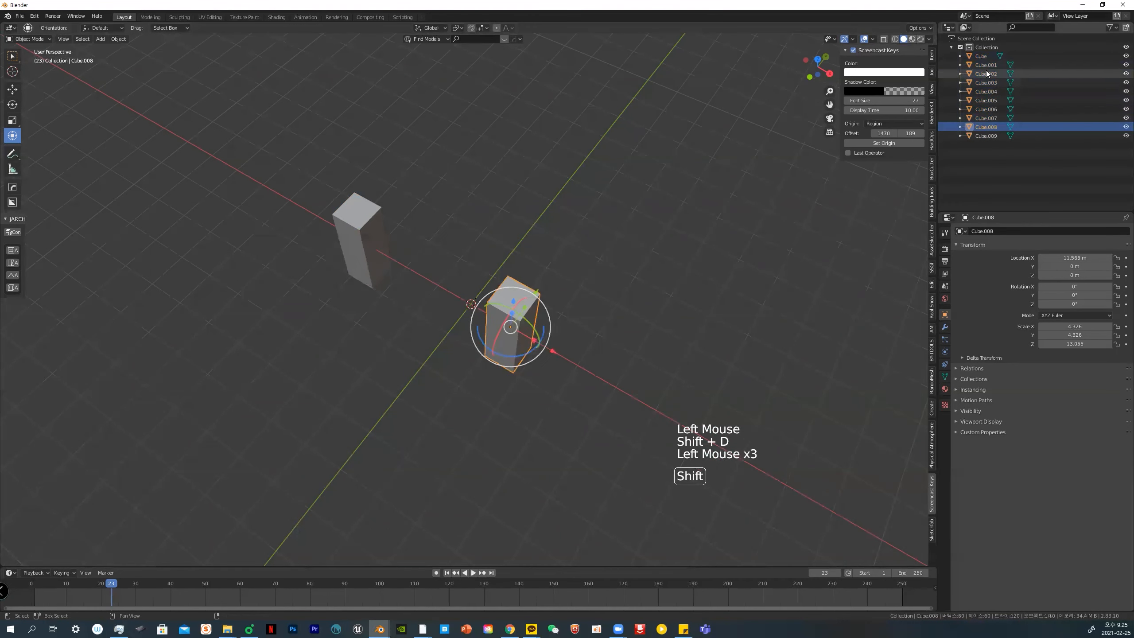
pyautogui.keyDown('shift'); pyautogui.click(986, 73); pyautogui.keyUp('shift')
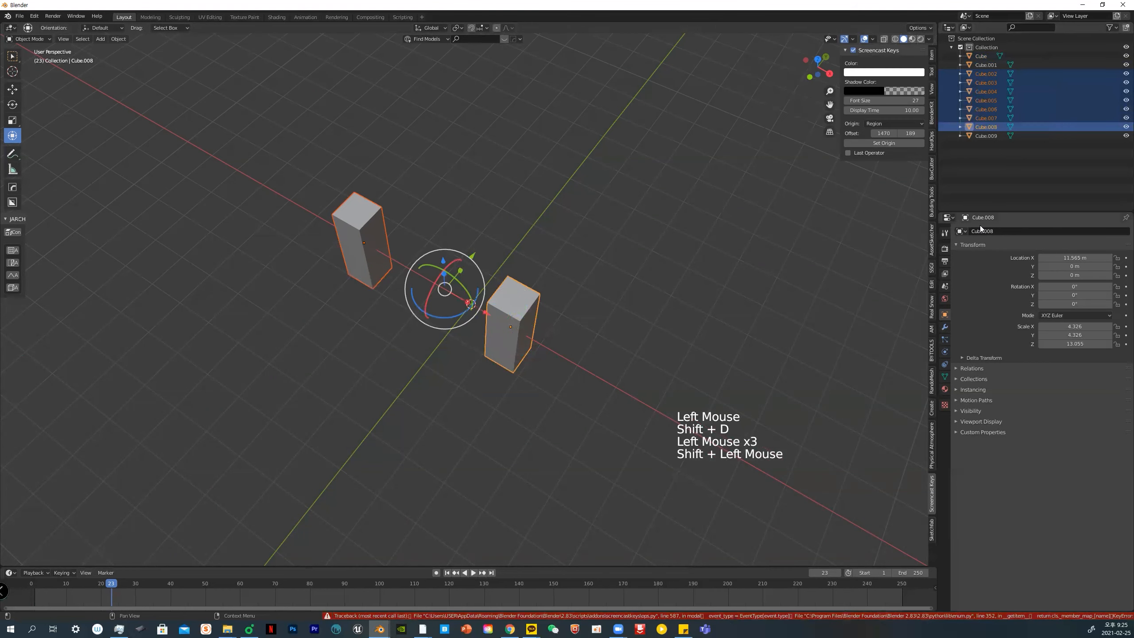
pyautogui.rightClick(985, 104)
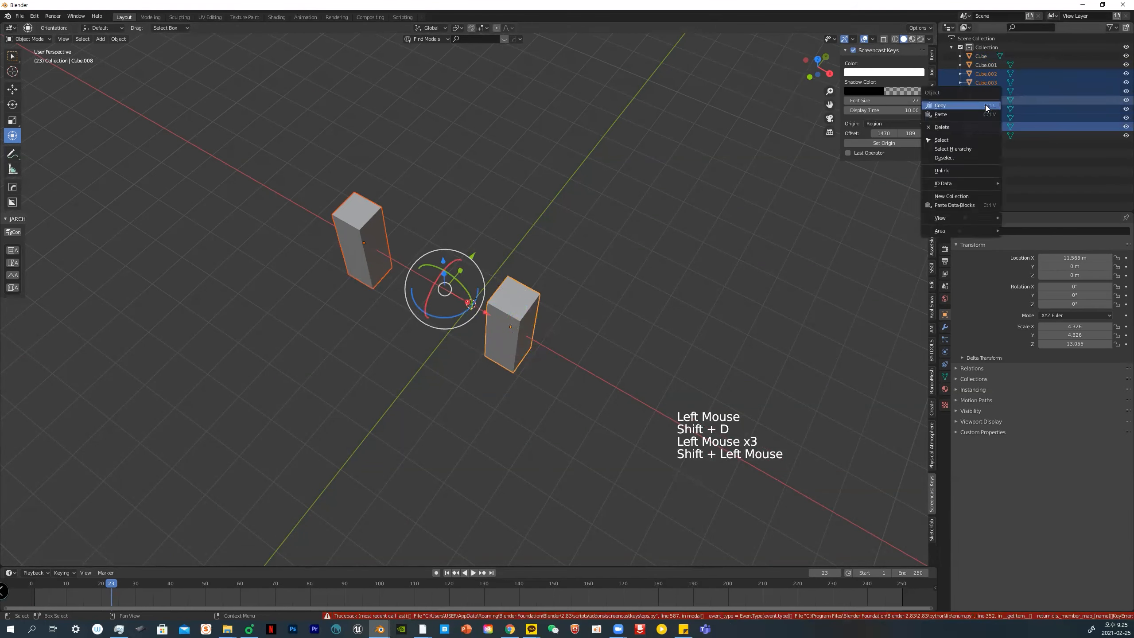
pyautogui.click(976, 128)
# Select both pillars and snap them around the 3D Cursor using Selection to Cursor (Keep Offset)
pyautogui.click(515, 335)
pyautogui.keyDown('shift'); pyautogui.click(359, 255); pyautogui.keyUp('shift')
pyautogui.rightClick(358, 245)
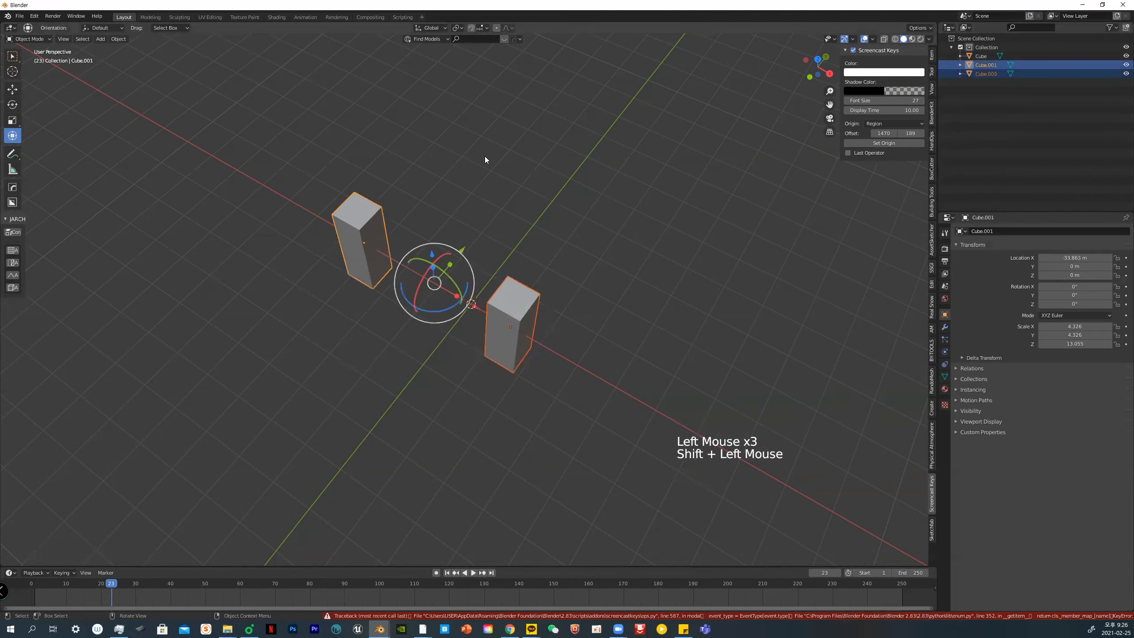
pyautogui.rightClick(499, 159)
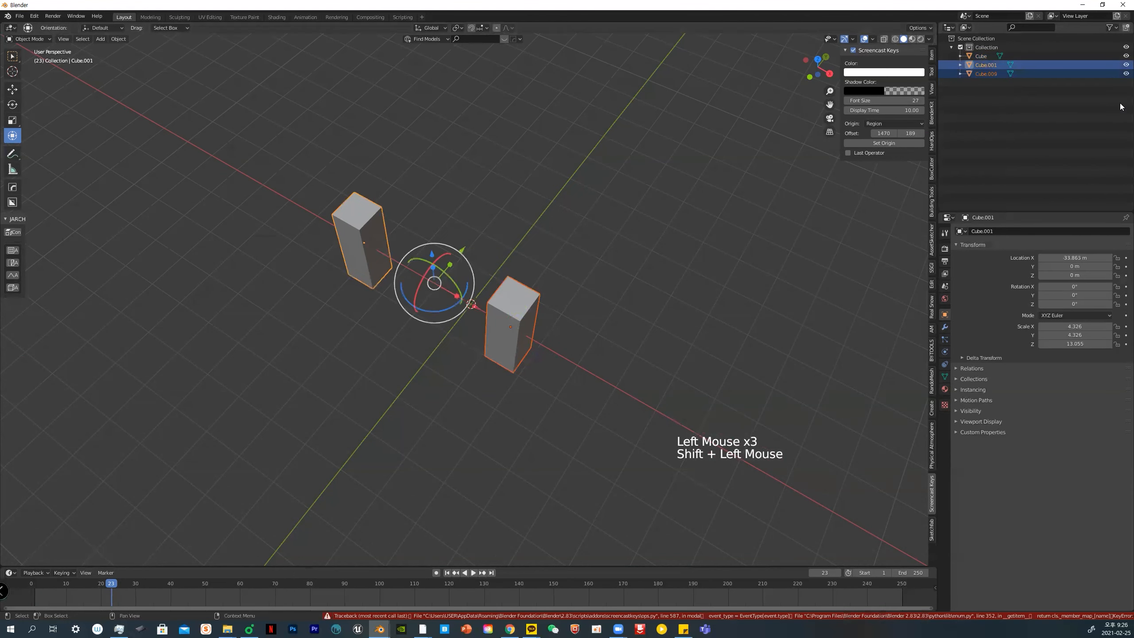
pyautogui.hotkey('shift', 's')
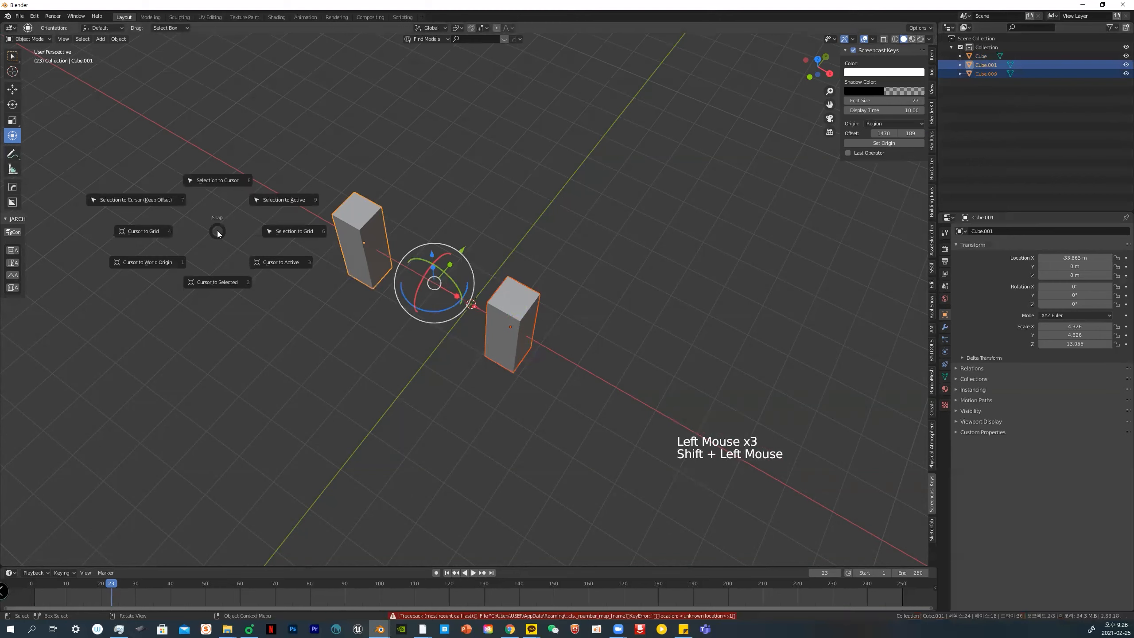
pyautogui.click(172, 209)
# Select the leftover original cube near the pillar on the negative X side and delete it
pyautogui.moveTo(295, 247); pyautogui.dragTo(344, 304, button='middle')
pyautogui.click(344, 304)
pyautogui.press('Delete')
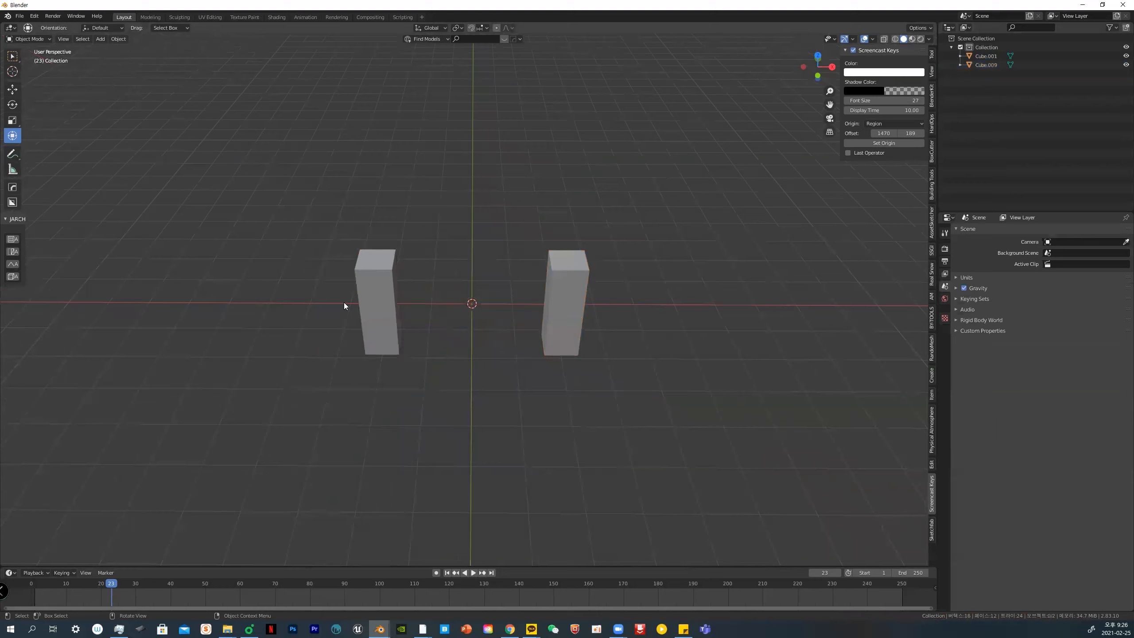
# Select both pillars and duplicate them in place
pyautogui.moveTo(489, 329); pyautogui.dragTo(370, 319, button='middle')
pyautogui.click(370, 318)
pyautogui.keyDown('shift'); pyautogui.click(583, 312); pyautogui.keyUp('shift')
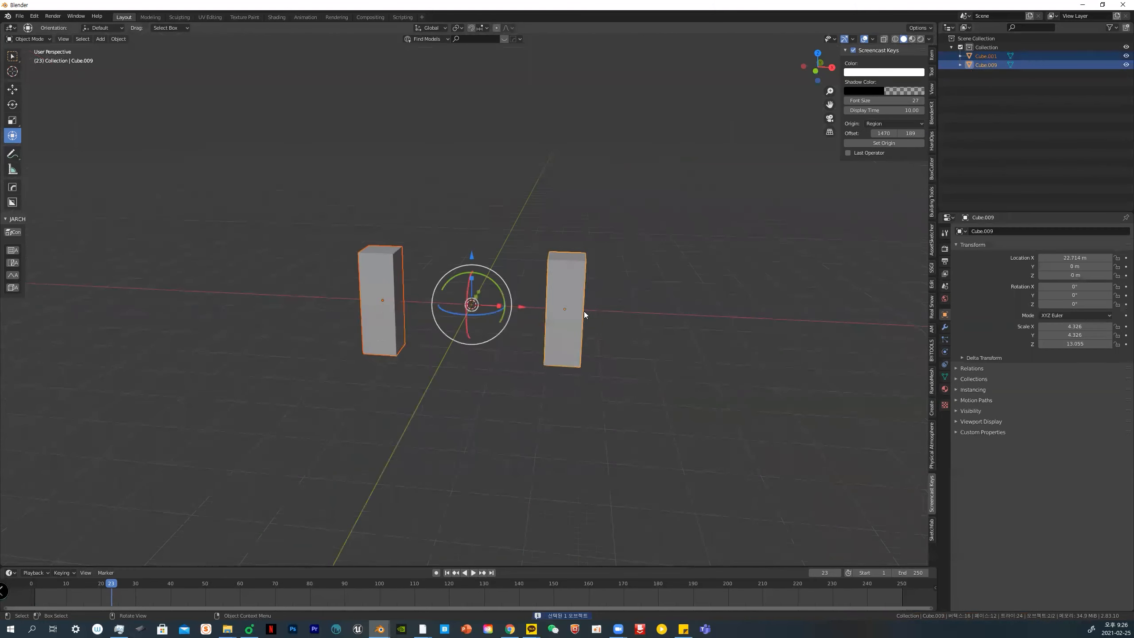
pyautogui.moveTo(584, 312); pyautogui.dragTo(580, 335, button='middle')
pyautogui.hotkey('shift', 'd')
pyautogui.press('Escape')
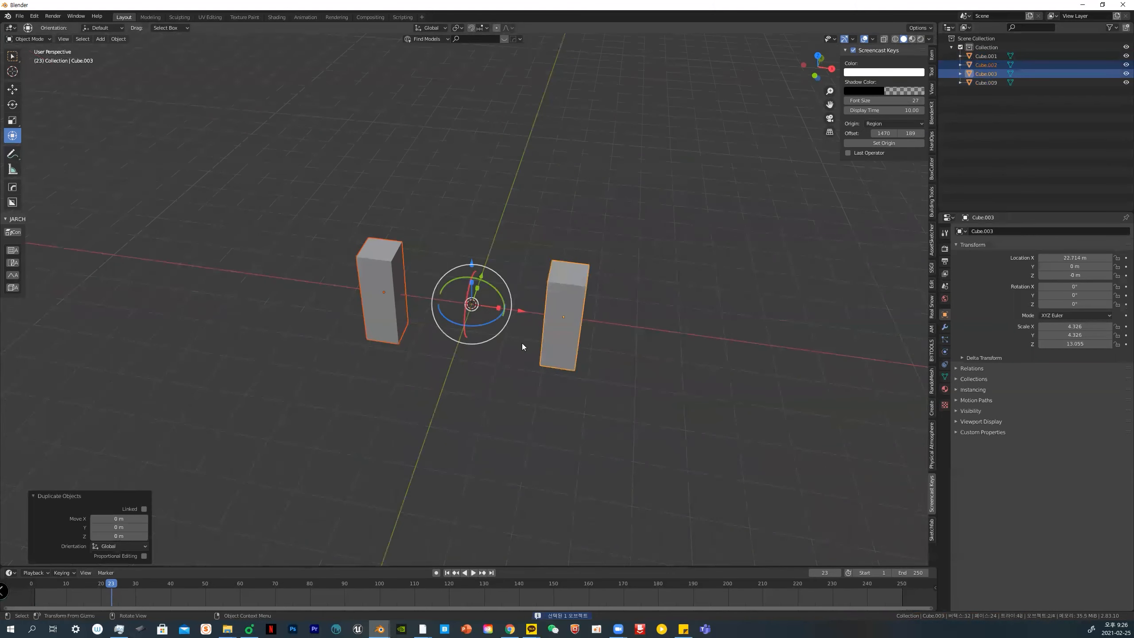
# Rotate the duplicated pillars 90° about the Z axis around the 3D Cursor
pyautogui.press('r')
pyautogui.press('r')
pyautogui.press('r')
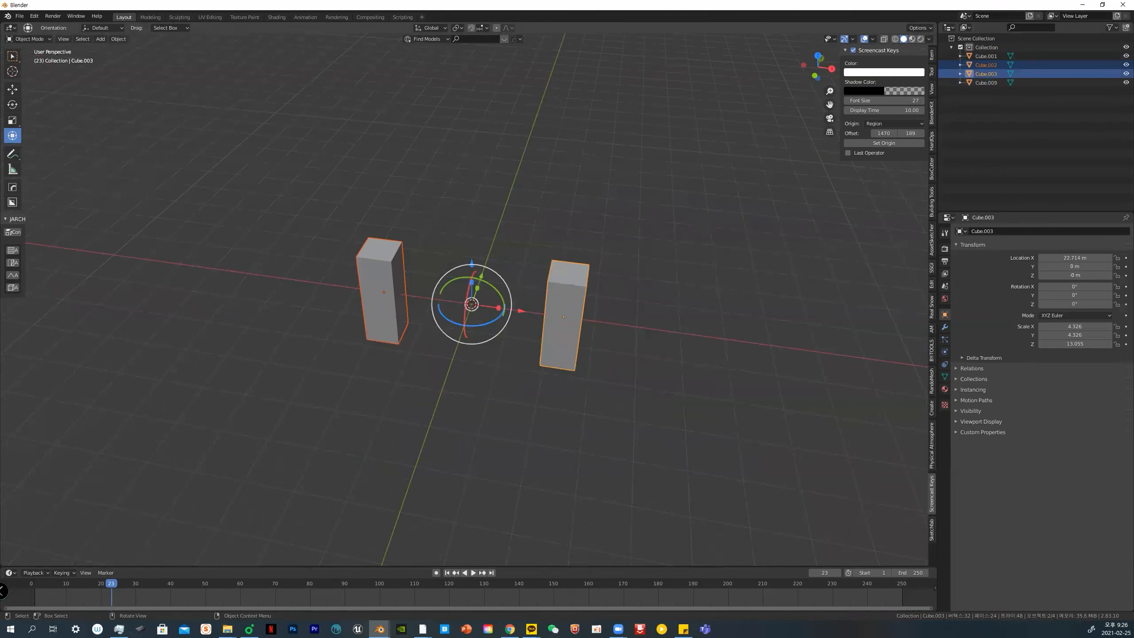
pyautogui.press('z')
pyautogui.click(515, 267)
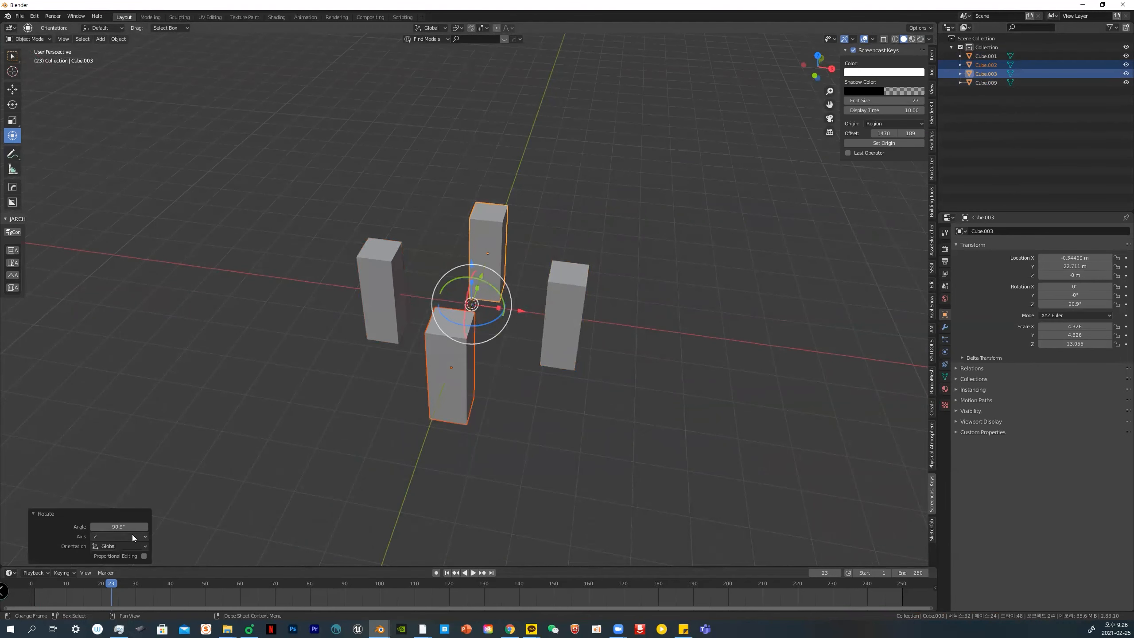
pyautogui.click(129, 531)
pyautogui.write('90')
pyautogui.press('Return')
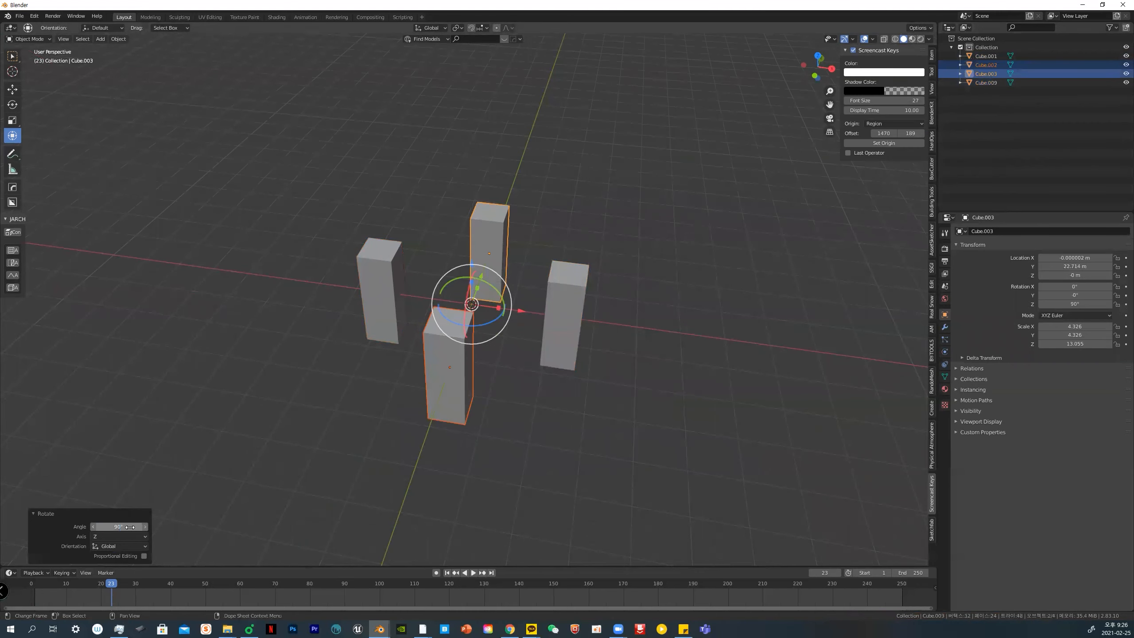
# Select all four pillars, move them away from the origin and snap them to the 3D Cursor with Keep Offset
pyautogui.moveTo(679, 464); pyautogui.dragTo(614, 474, button='middle')
pyautogui.click(509, 384)
pyautogui.keyDown('shift'); pyautogui.click(552, 280); pyautogui.keyUp('shift')
pyautogui.keyDown('shift'); pyautogui.click(428, 232); pyautogui.keyUp('shift')
pyautogui.keyDown('shift'); pyautogui.click(372, 305); pyautogui.keyUp('shift')
pyautogui.moveTo(489, 347); pyautogui.dragTo(323, 132)
pyautogui.moveTo(470, 244); pyautogui.dragTo(542, 282, button='middle')
pyautogui.hotkey('shift', 's')
pyautogui.click(482, 237)
# Try rotating the four pillars around the 3D Cursor, undo the rotation and deselect them
pyautogui.press('r')
pyautogui.click(400, 342)
pyautogui.hotkey('ctrl', 'z')
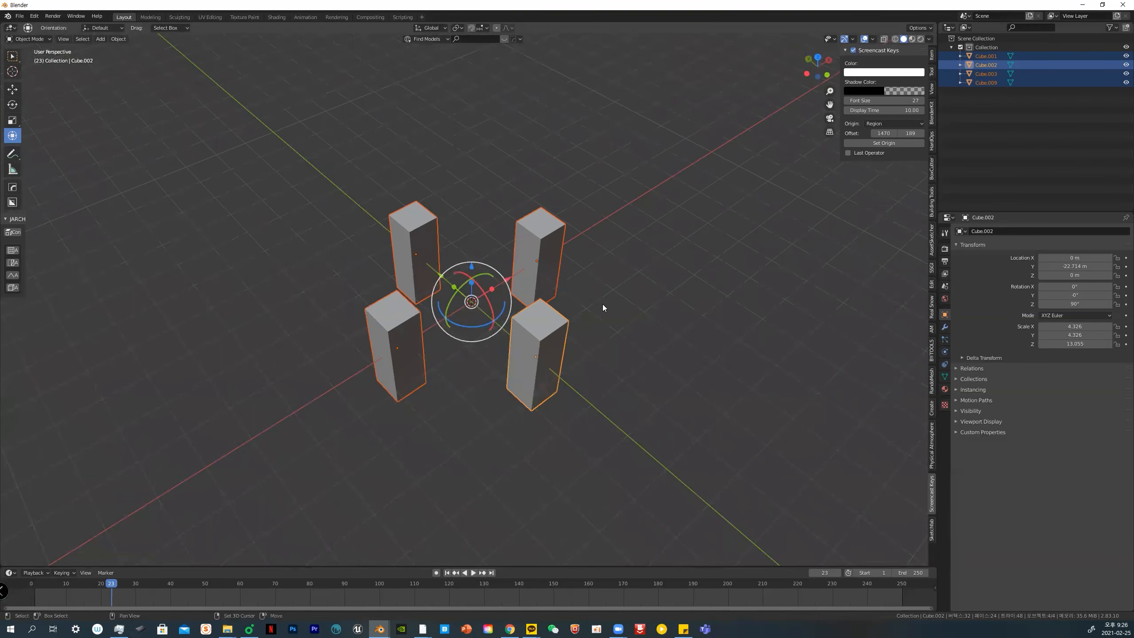
pyautogui.hotkey('shift', 's')
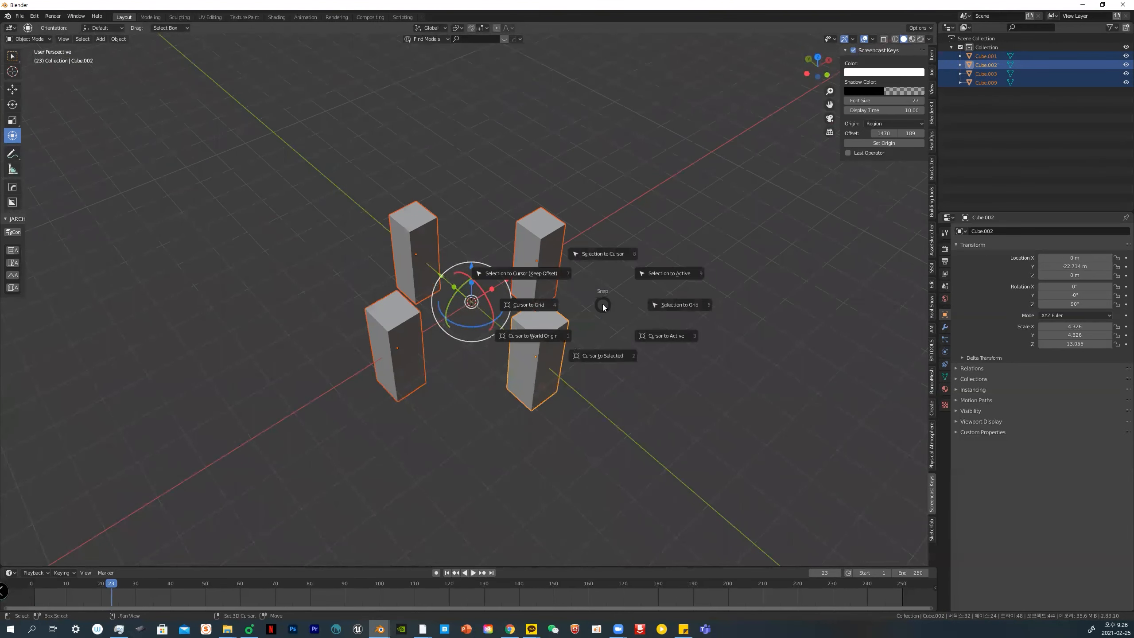
pyautogui.click(549, 308)
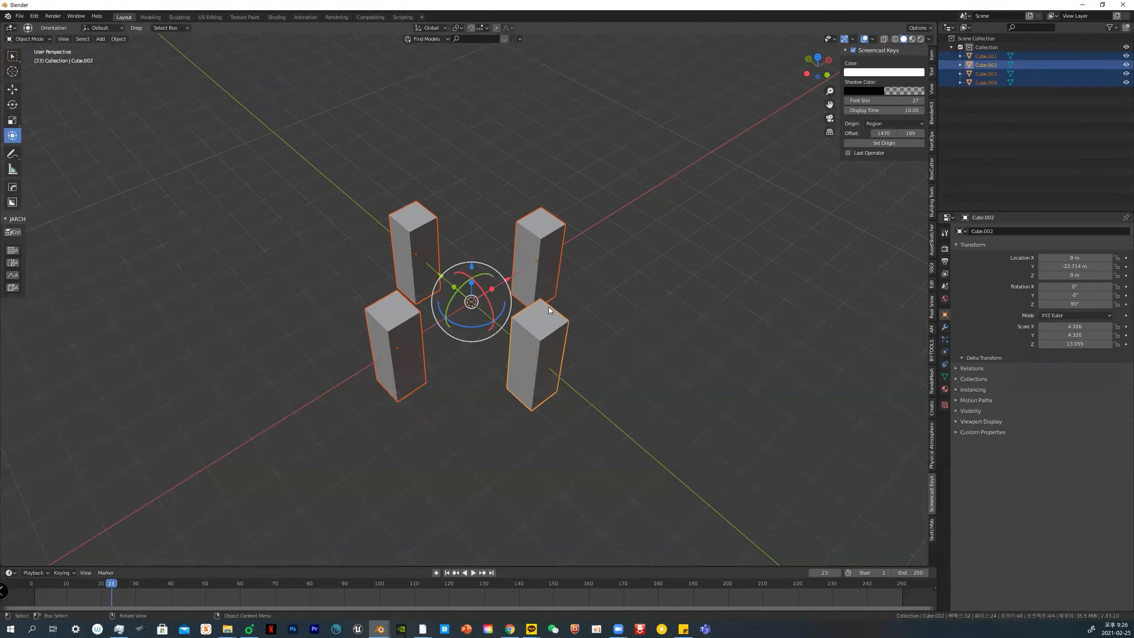
pyautogui.click(612, 241)
# Delete the two rotated pillar copies standing on the Y axis
pyautogui.click(547, 340)
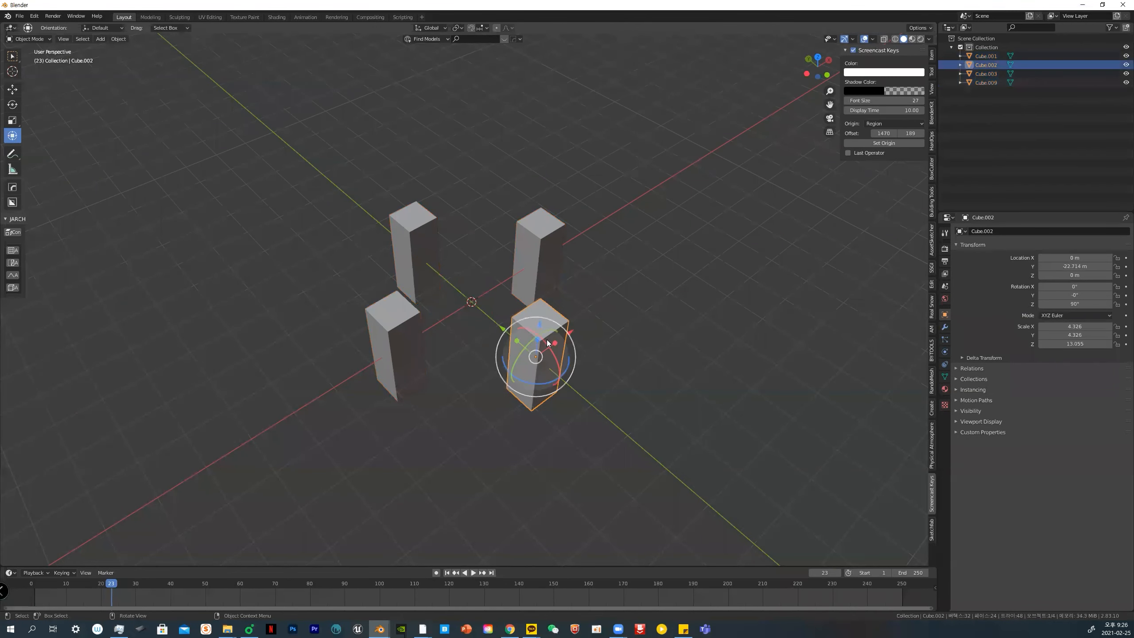
pyautogui.press('Delete')
pyautogui.click(416, 240)
pyautogui.press('Delete')
# Select both remaining pillars, move them about 34.45 m along Y and snap the 3D Cursor to the grid
pyautogui.scroll(4, 468, 327)
pyautogui.moveTo(490, 323); pyautogui.dragTo(474, 315, button='middle')
pyautogui.click(299, 349)
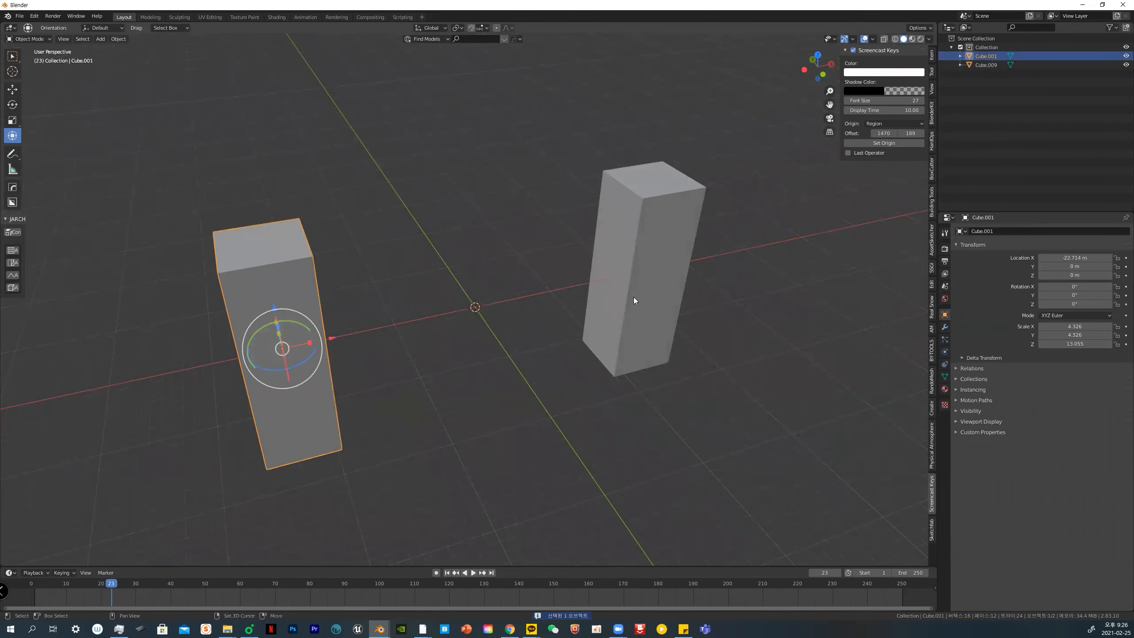
pyautogui.keyDown('shift'); pyautogui.click(633, 298); pyautogui.keyUp('shift')
pyautogui.hotkey('shift', 's')
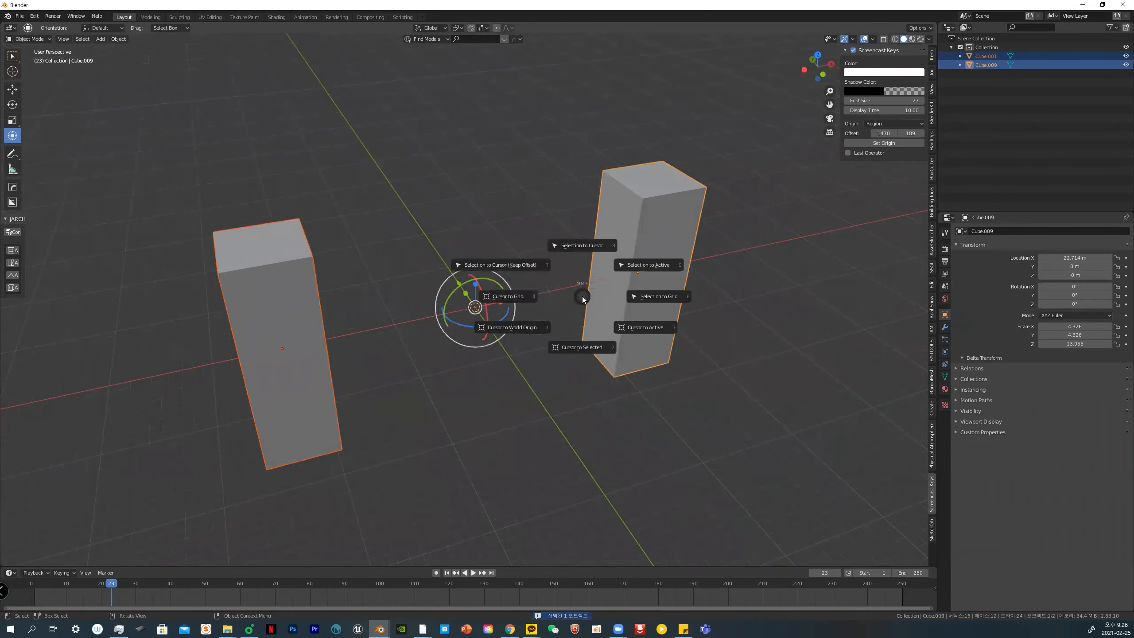
pyautogui.click(521, 295)
pyautogui.moveTo(521, 296); pyautogui.dragTo(552, 300, button='middle')
pyautogui.moveTo(443, 282); pyautogui.dragTo(307, 183)
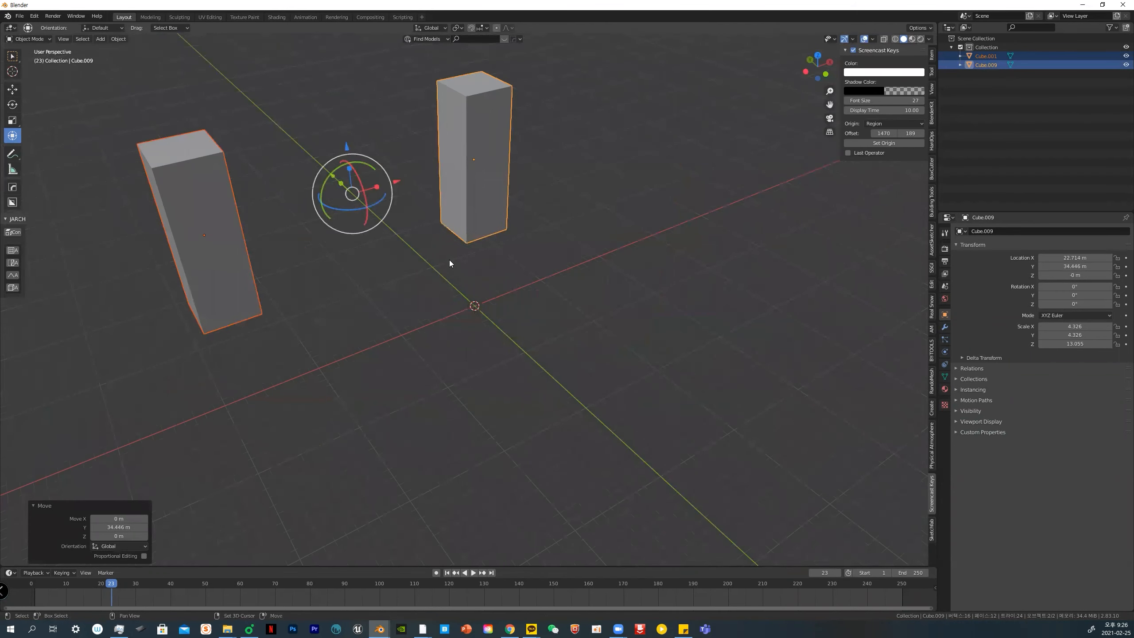
pyautogui.hotkey('shift', 's')
pyautogui.click(394, 264)
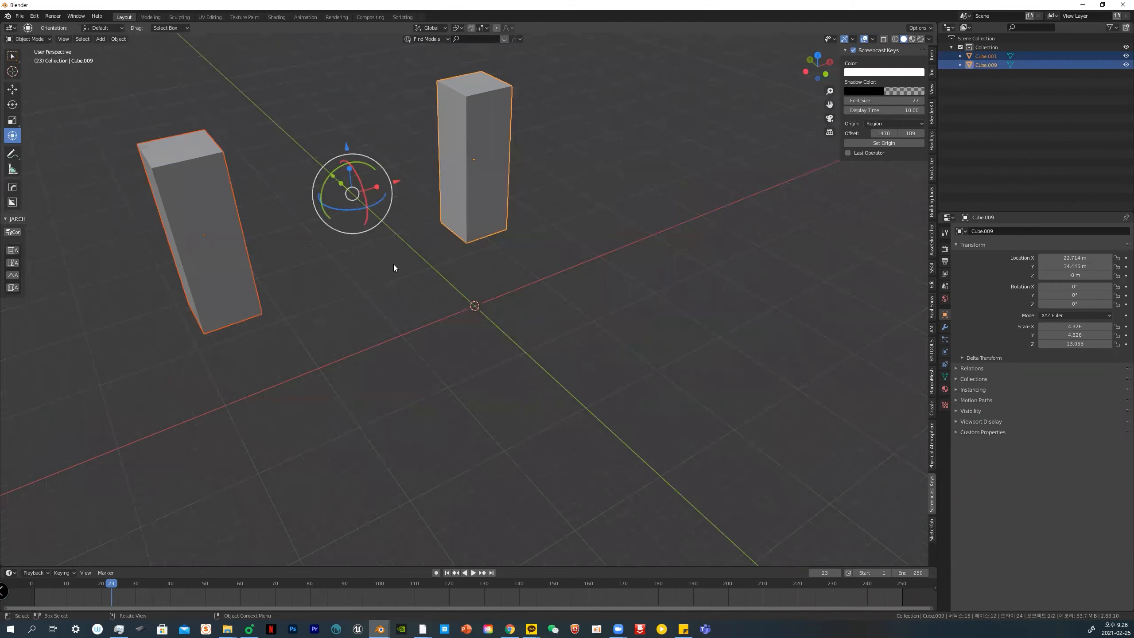
# Move both pillars about -25.58 m along Y and snap them around the 3D Cursor using Selection to Cursor (Keep Offset)
pyautogui.moveTo(467, 259); pyautogui.dragTo(472, 265, button='middle')
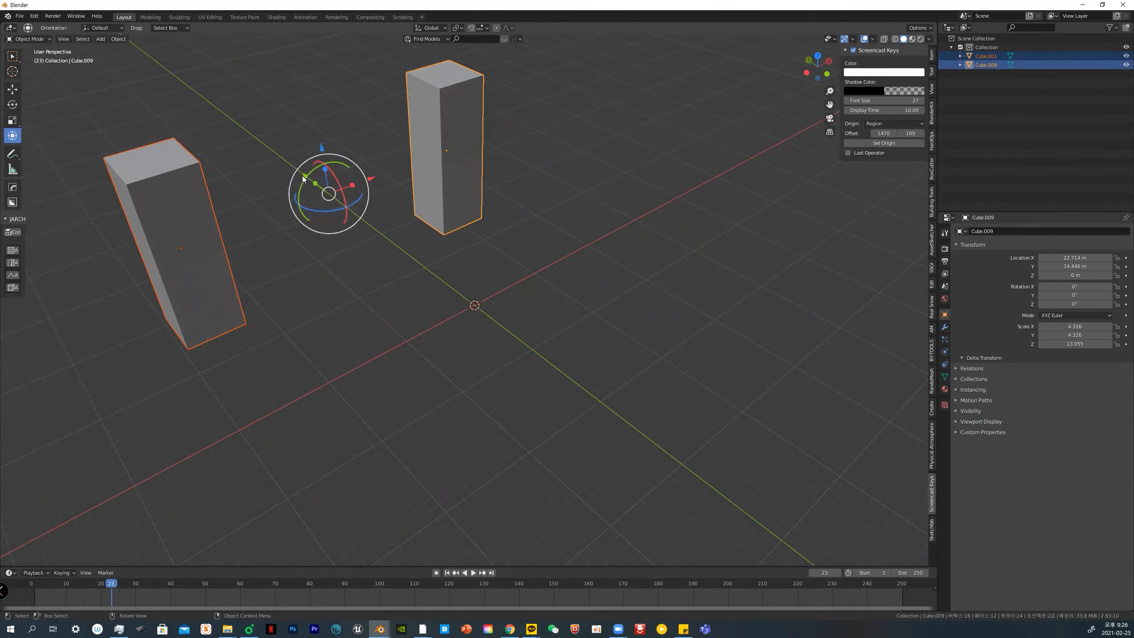
pyautogui.press('g')
pyautogui.press('y')
pyautogui.click(497, 296)
pyautogui.hotkey('shift', 's')
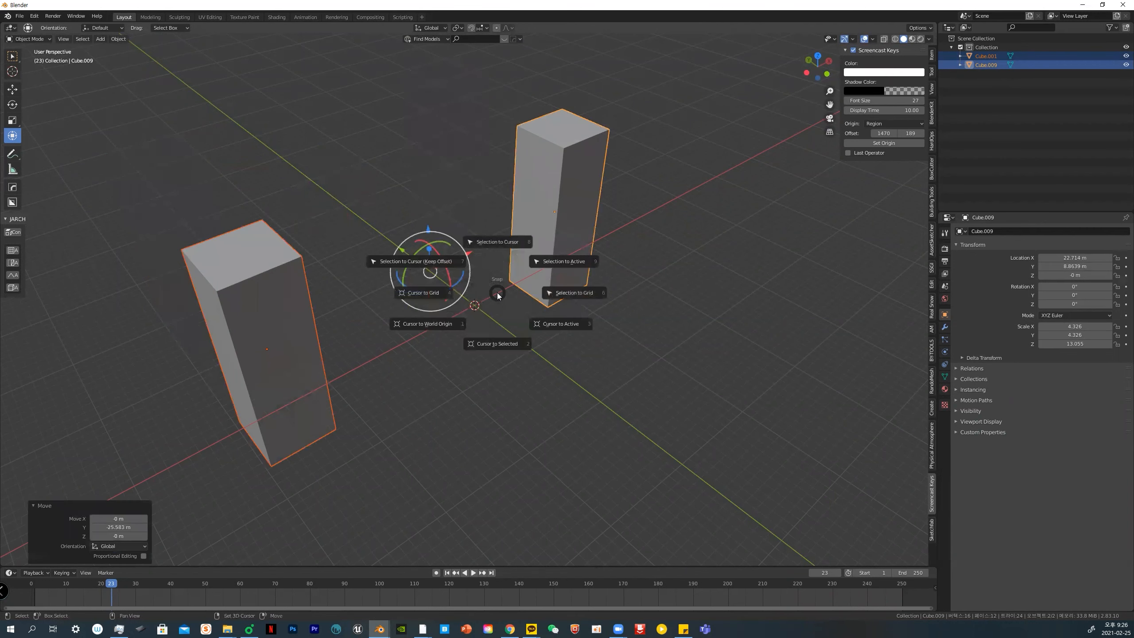
pyautogui.click(403, 255)
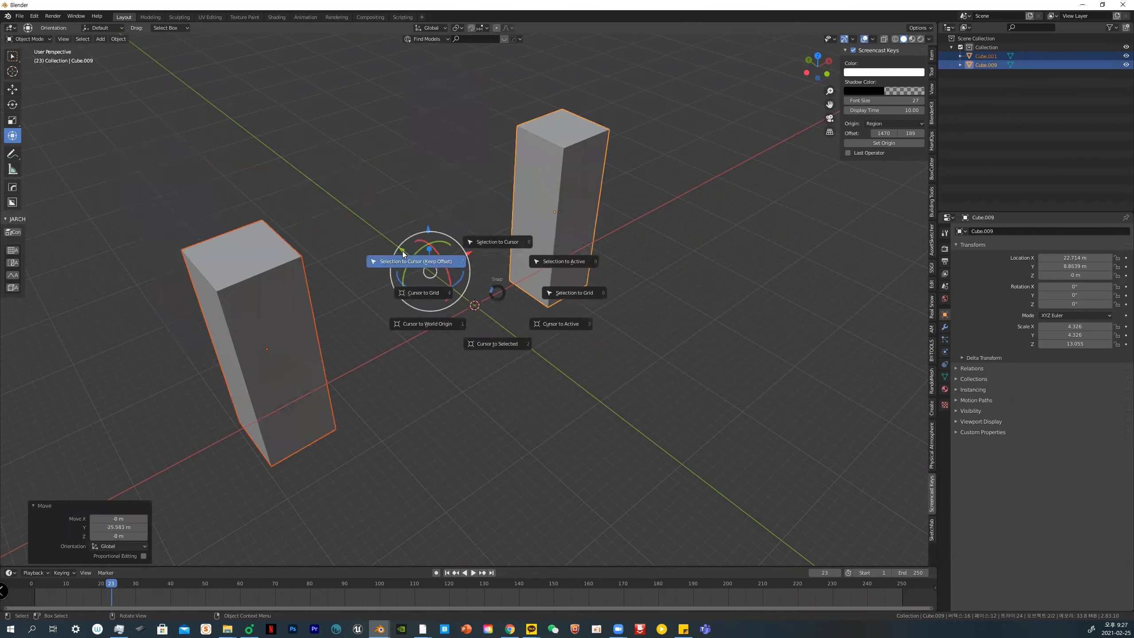
# Move both pillars about 66.55 m along Y, away from the 3D Cursor
pyautogui.press('g')
pyautogui.press('y')
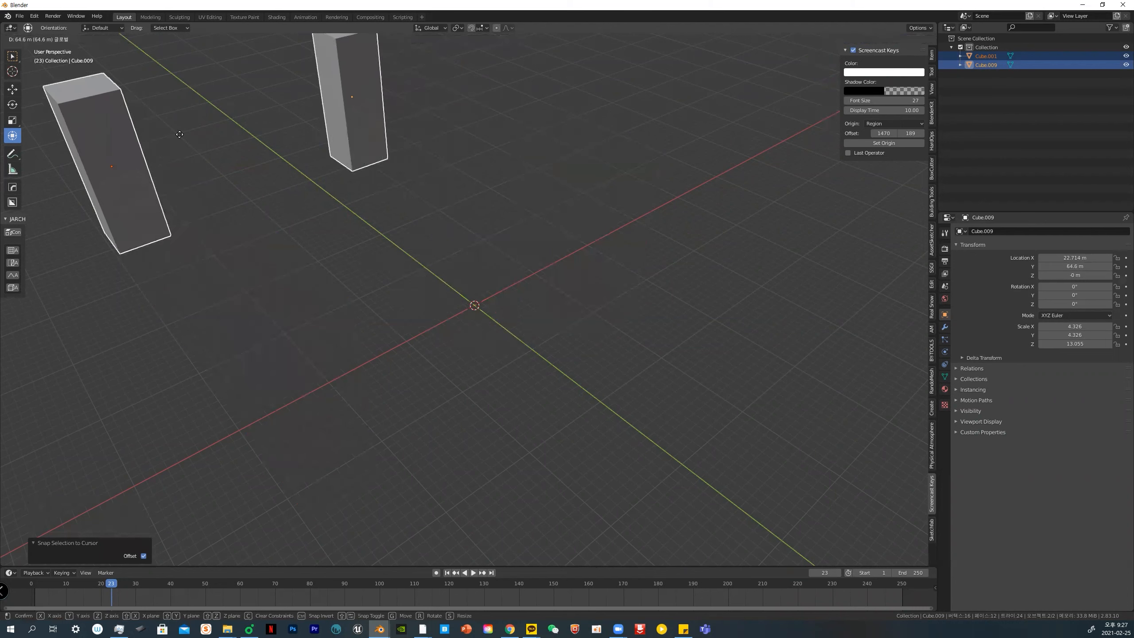
pyautogui.click(266, 196)
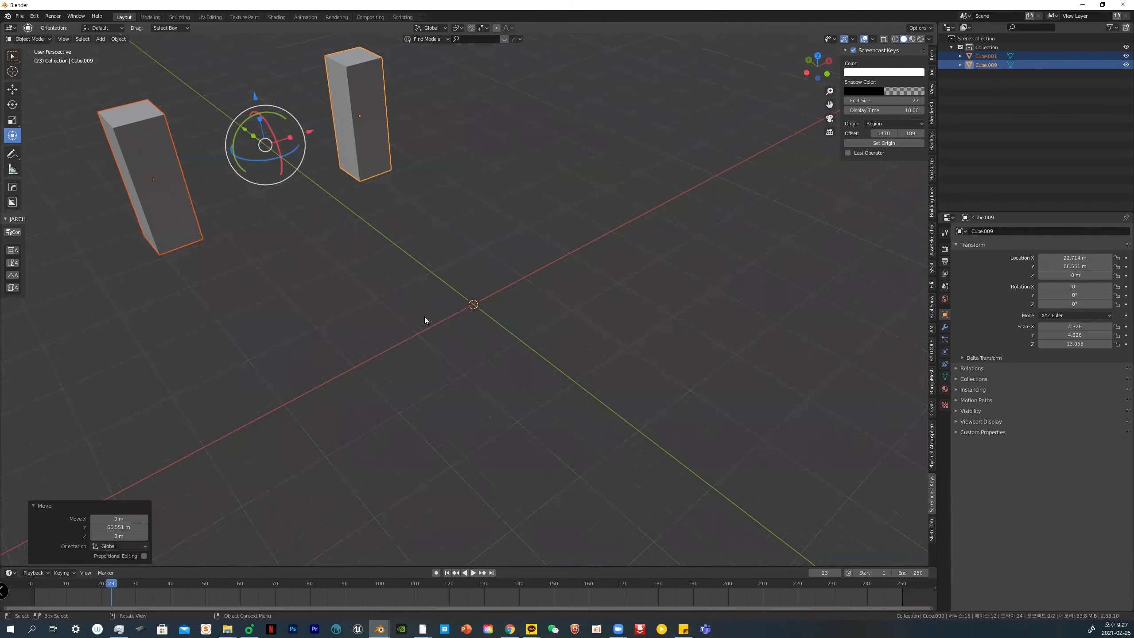
# Add a plane at the 3D Cursor and scale it uniformly to about 5.35
pyautogui.hotkey('shift', 'a')
pyautogui.moveTo(374, 283)
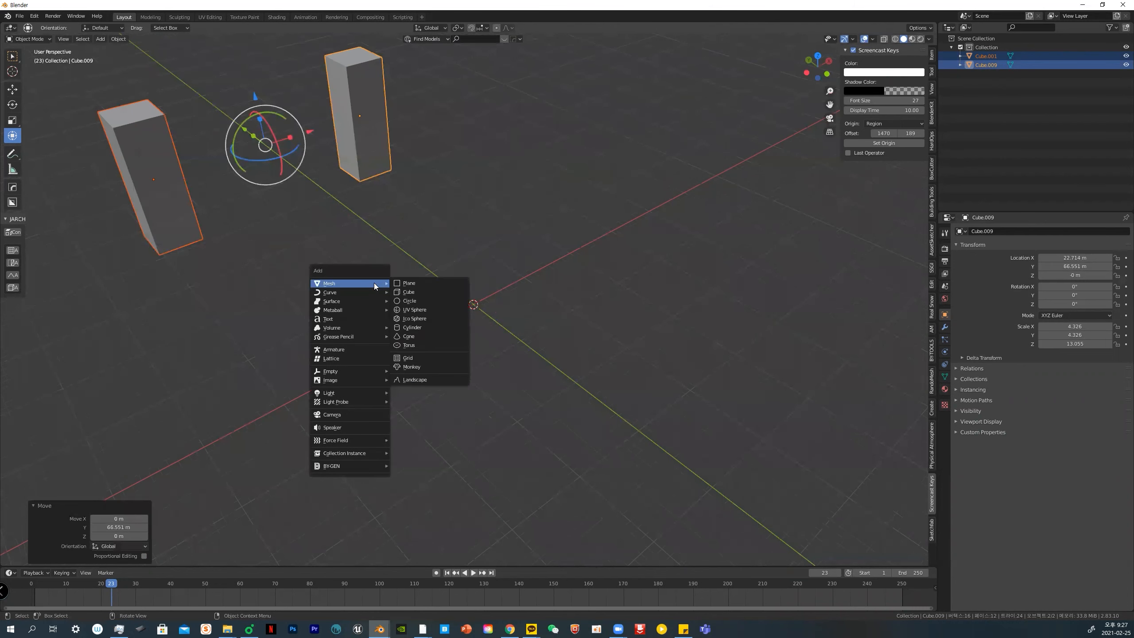
pyautogui.click(453, 282)
pyautogui.press('s')
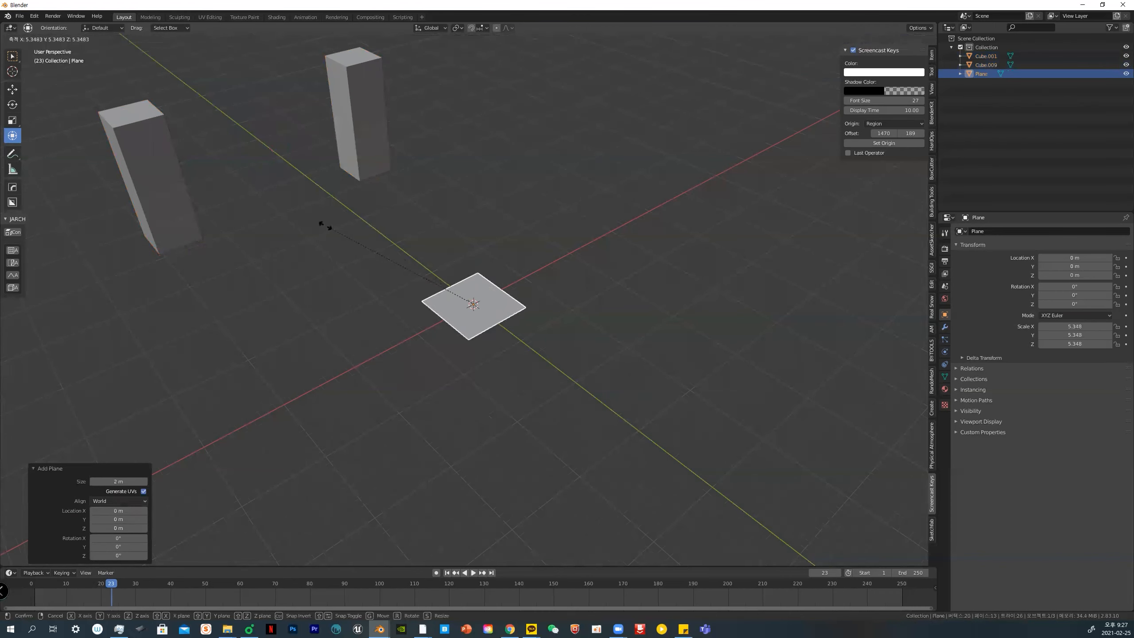
pyautogui.click(322, 223)
# Stretch the plane along Y and scale it along X by about 7.65 to form a large floor
pyautogui.moveTo(453, 289); pyautogui.dragTo(250, 152)
pyautogui.moveTo(498, 297); pyautogui.dragTo(675, 240)
pyautogui.hotkey('ctrl', 'z')
pyautogui.scroll(-10, 564, 204)
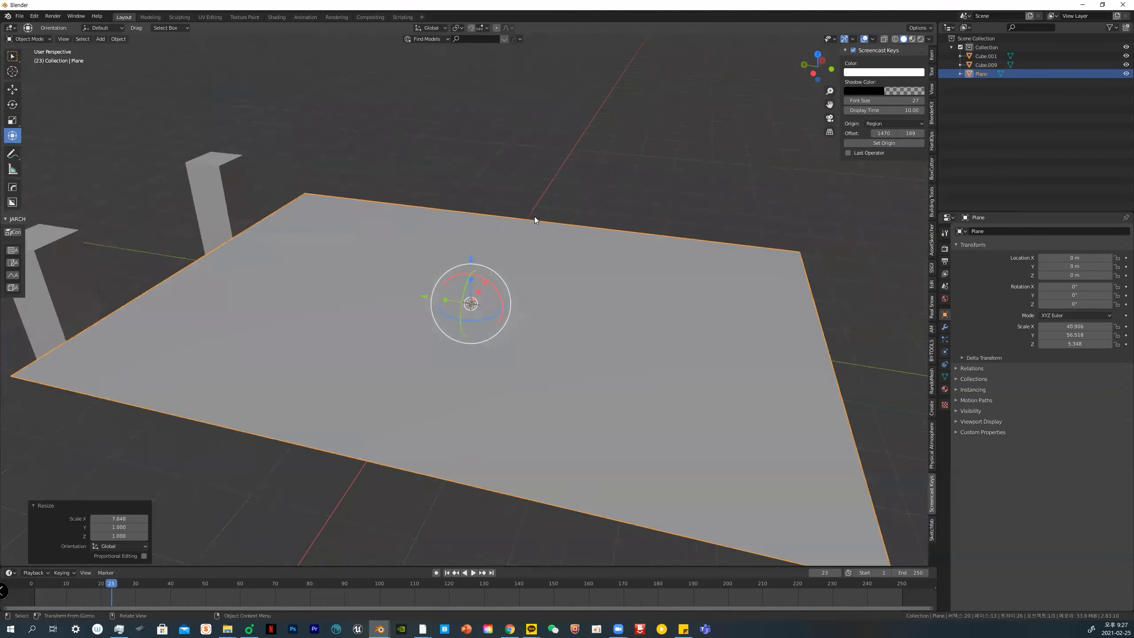
# Select both pillars and move them about -16.72 m along Y onto the end of the plane
pyautogui.click(295, 302)
pyautogui.keyDown('shift'); pyautogui.click(347, 256); pyautogui.keyUp('shift')
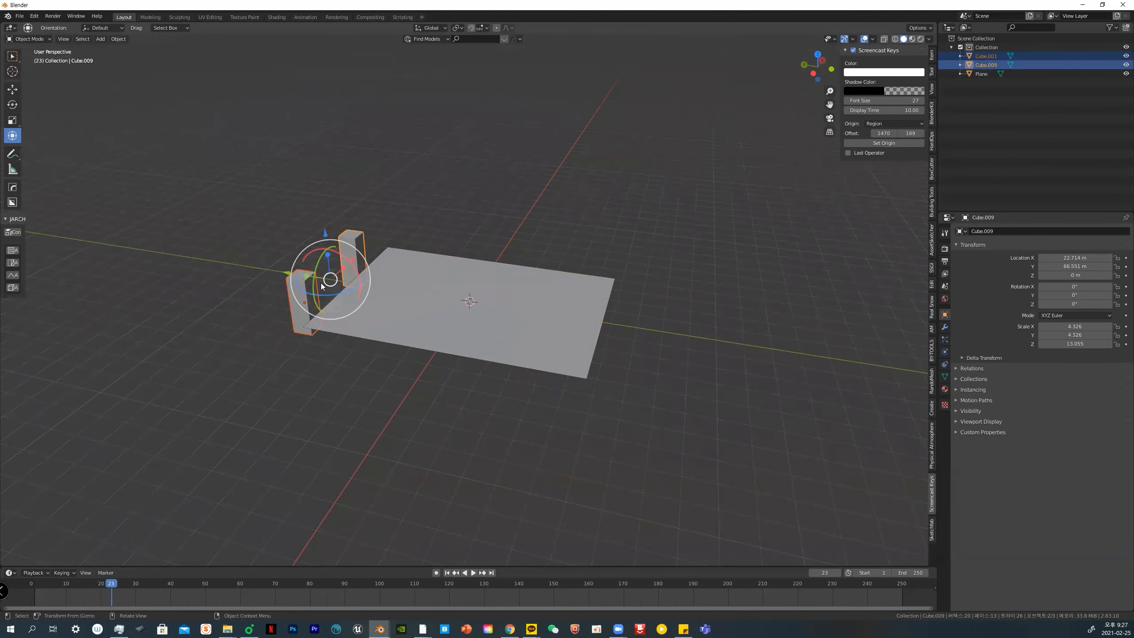
pyautogui.press('g')
pyautogui.rightClick(325, 286)
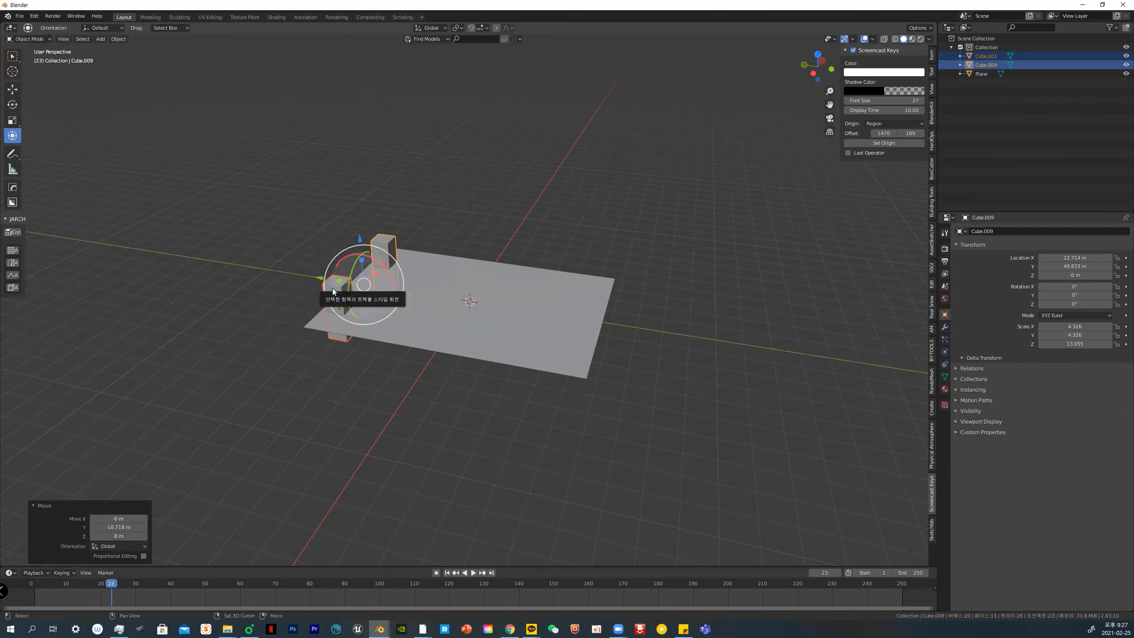
# Duplicate the two pillars, move the copies about -86.9 m along Y to the plane's opposite end and deselect them
pyautogui.moveTo(321, 279); pyautogui.dragTo(527, 317)
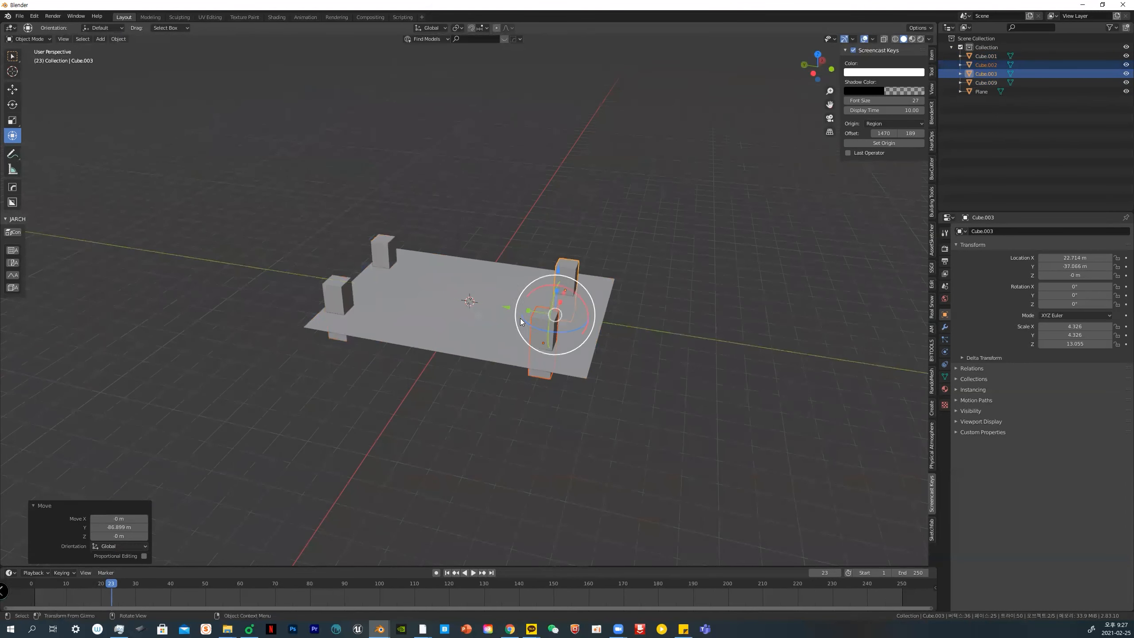
pyautogui.click(741, 311)
pyautogui.moveTo(742, 311); pyautogui.dragTo(557, 310, button='middle')
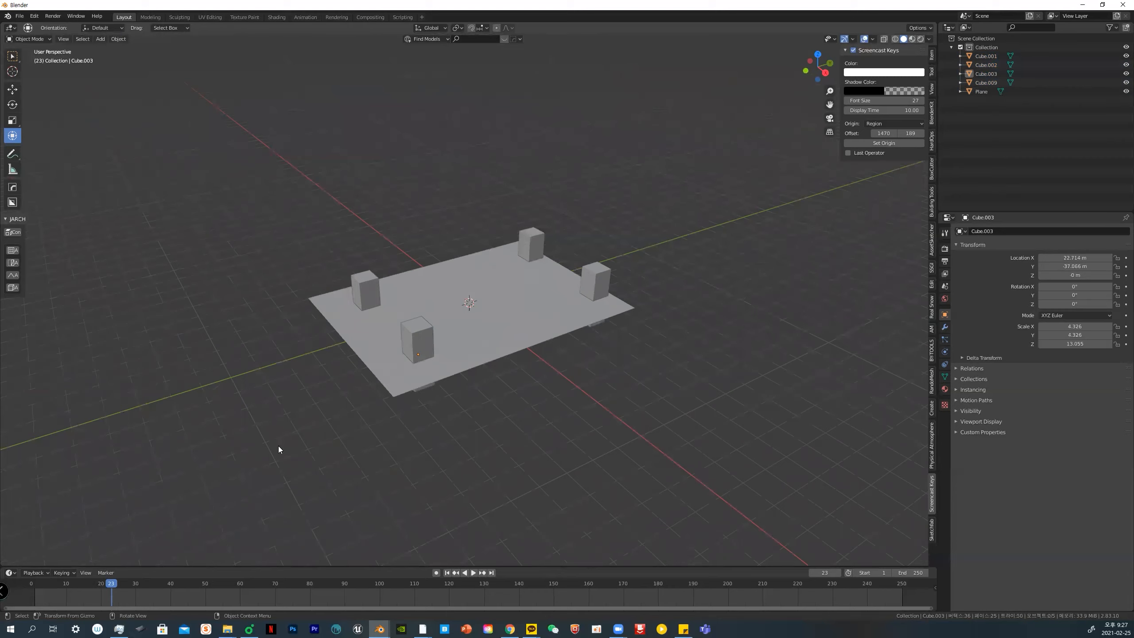
pyautogui.scroll(5, 576, 284)
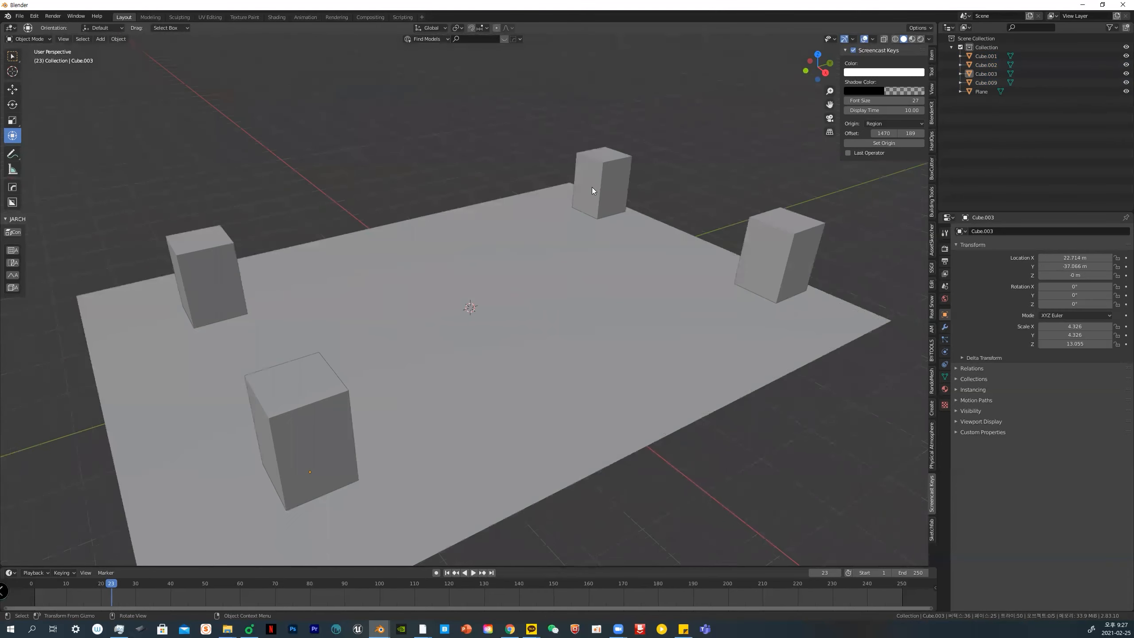
pyautogui.click(592, 188)
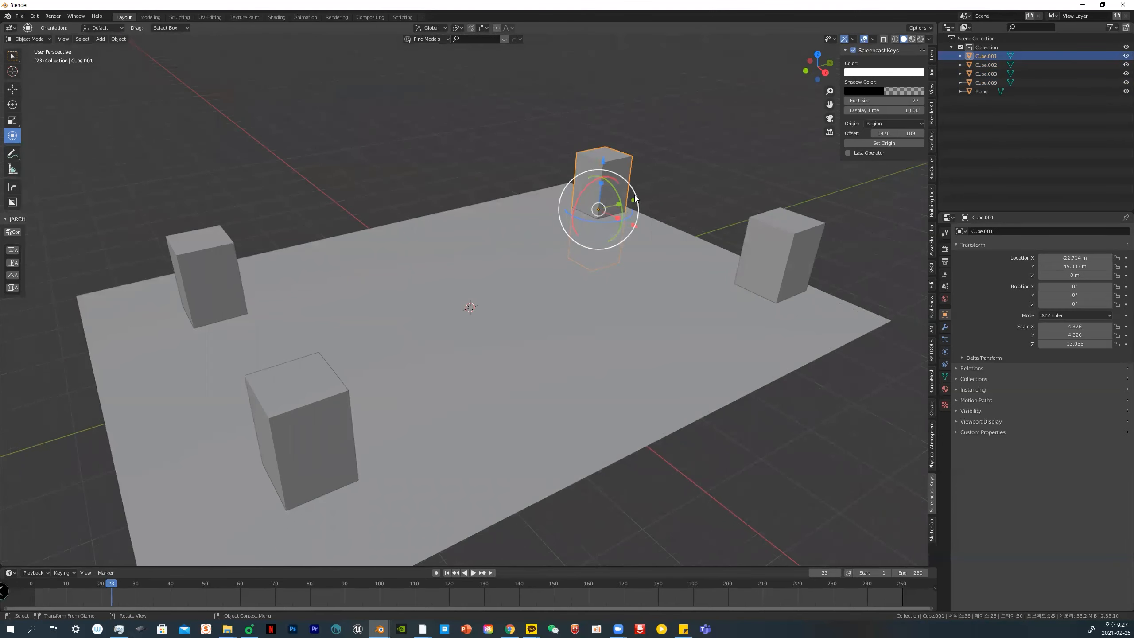
pyautogui.click(700, 197)
pyautogui.click(792, 283)
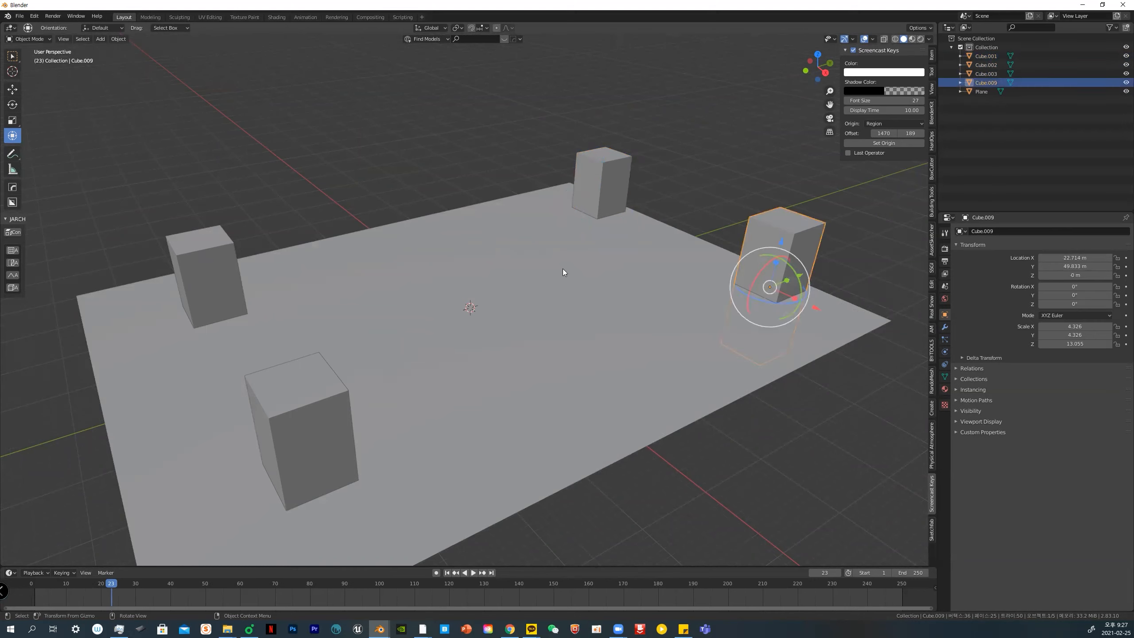
pyautogui.hotkey('shift', 's')
pyautogui.click(479, 242)
pyautogui.hotkey('shift', 's')
pyautogui.click(493, 239)
pyautogui.hotkey('shift', 's')
pyautogui.click(445, 275)
pyautogui.hotkey('alt', 'a')
# Add a cube at the 3D Cursor in the middle of the plane and scale it to about 1.93
pyautogui.moveTo(467, 276); pyautogui.dragTo(505, 287, button='middle')
pyautogui.click(467, 310)
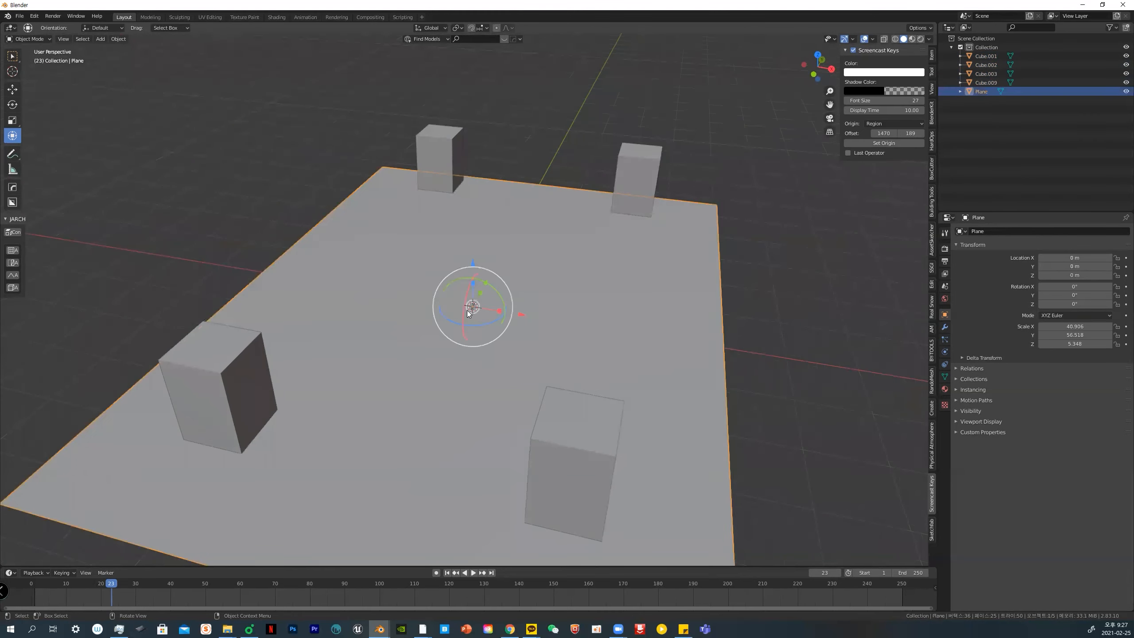
pyautogui.hotkey('shift', 'a')
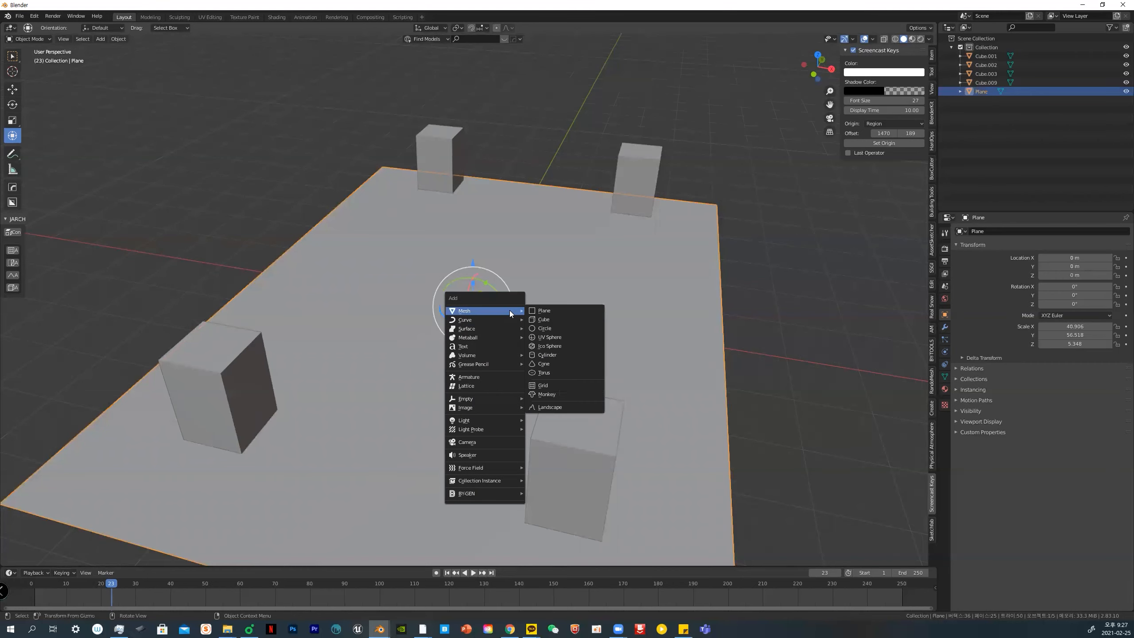
pyautogui.click(531, 319)
pyautogui.press('s')
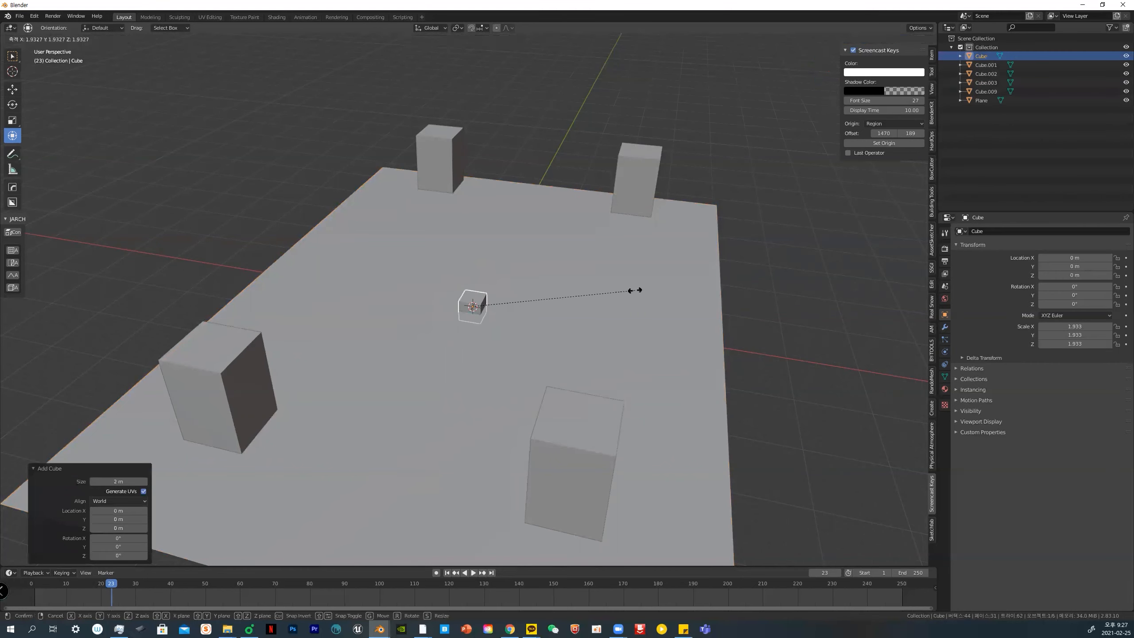
pyautogui.click(634, 290)
# Move the small cube about 50.7 m along Y and 21.57 m along X to the corner pillar, and delete it
pyautogui.press('g')
pyautogui.press('y')
pyautogui.click(590, 192)
pyautogui.press('g')
pyautogui.press('x')
pyautogui.click(671, 214)
pyautogui.scroll(2, 671, 214)
pyautogui.moveTo(672, 217); pyautogui.dragTo(691, 192, button='middle')
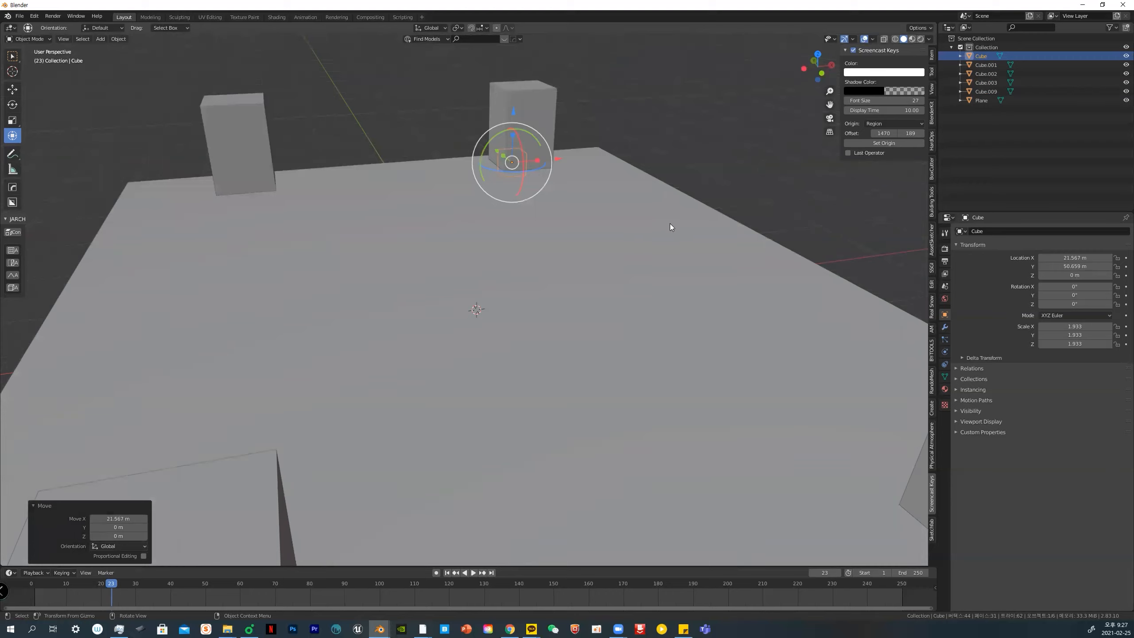
pyautogui.press('Delete')
# Select the corner pillar on the positive X and Y side and snap it to the 3D Cursor using Selection to Cursor
pyautogui.moveTo(670, 227); pyautogui.dragTo(389, 179, button='middle')
pyautogui.click(375, 172)
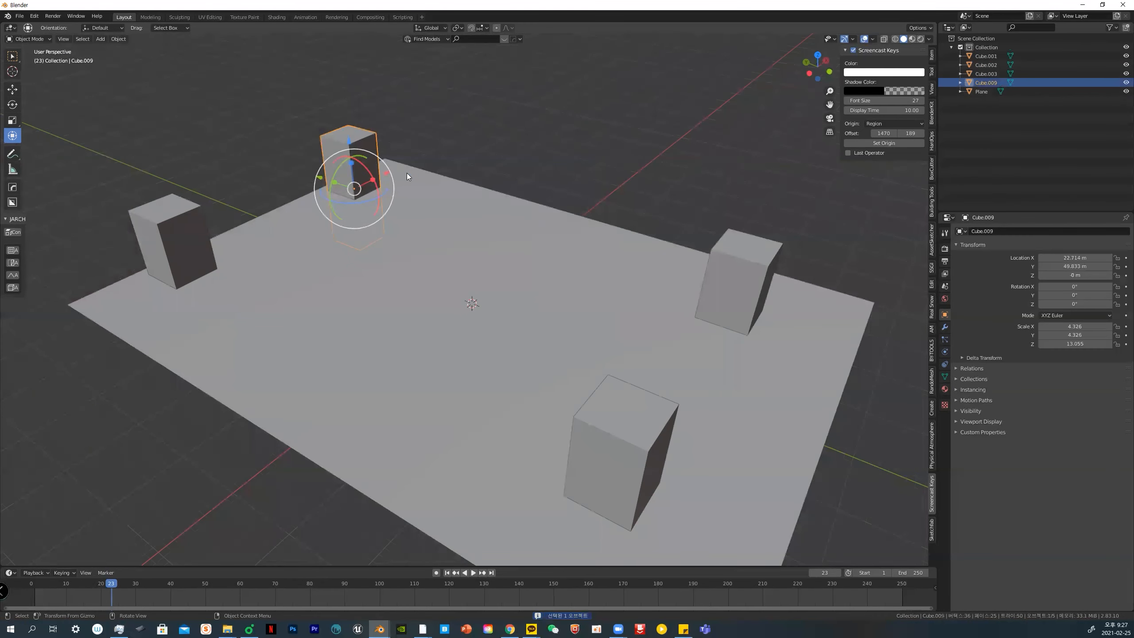
pyautogui.hotkey('shift', 's')
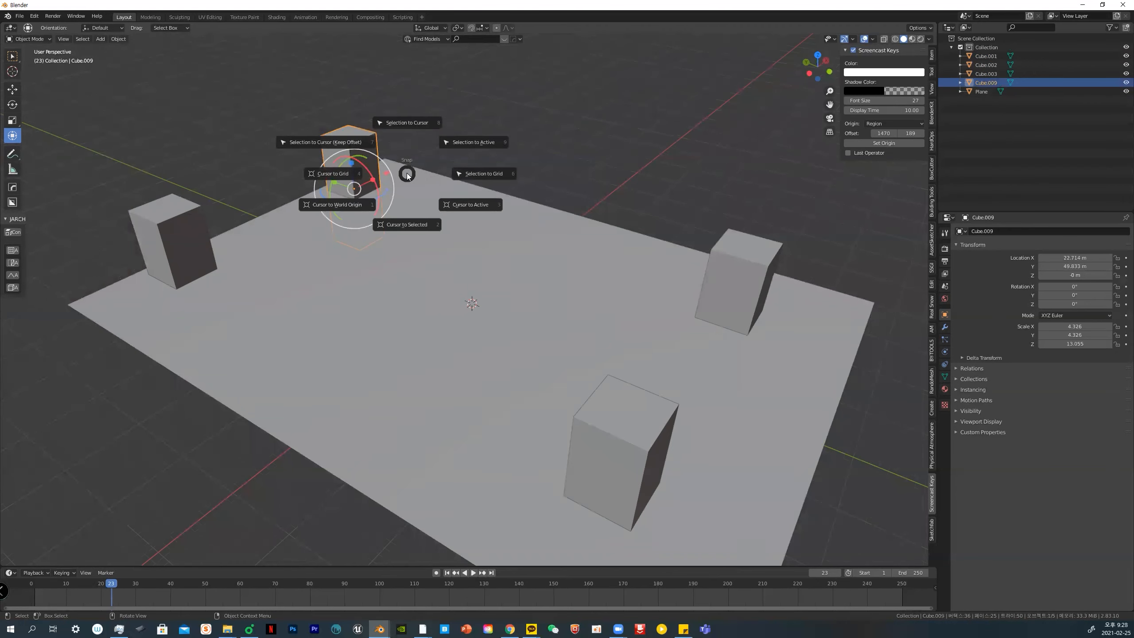
pyautogui.click(406, 123)
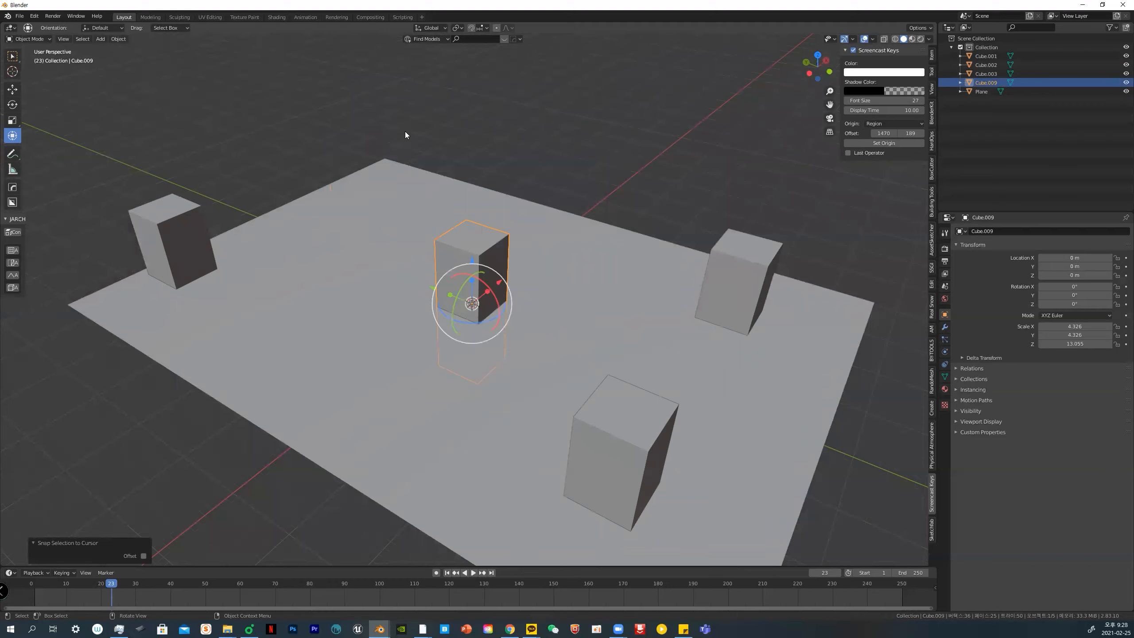
# Undo the corner pillar's last snap and snap the 3D Cursor to that pillar using Cursor to Active
pyautogui.hotkey('ctrl', 'z')
pyautogui.rightClick(373, 140)
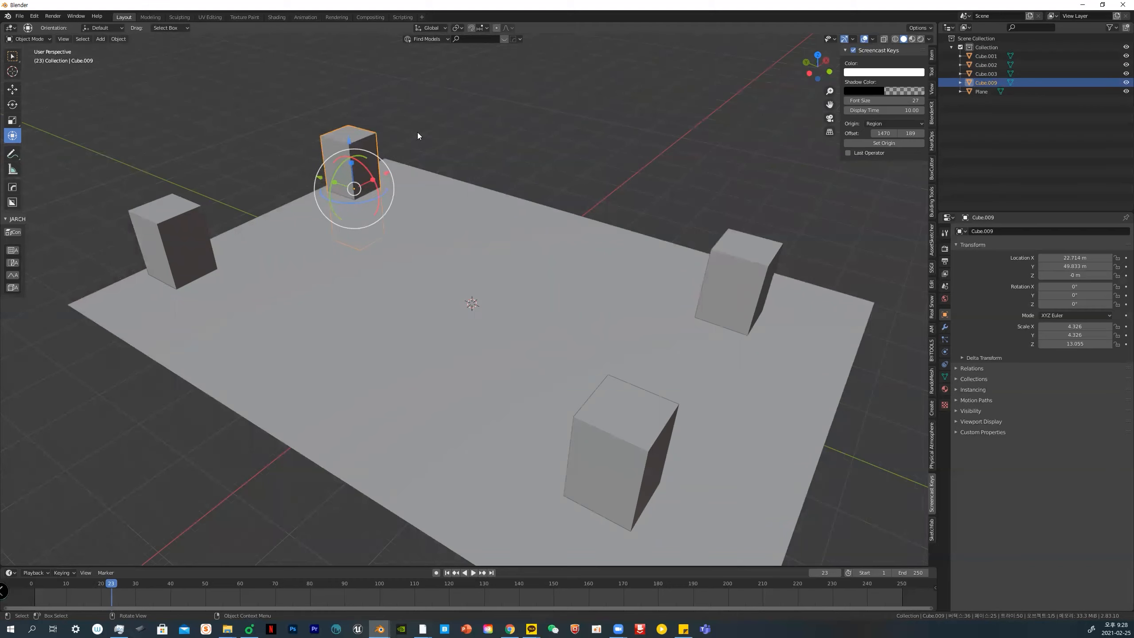
pyautogui.hotkey('shift', 's')
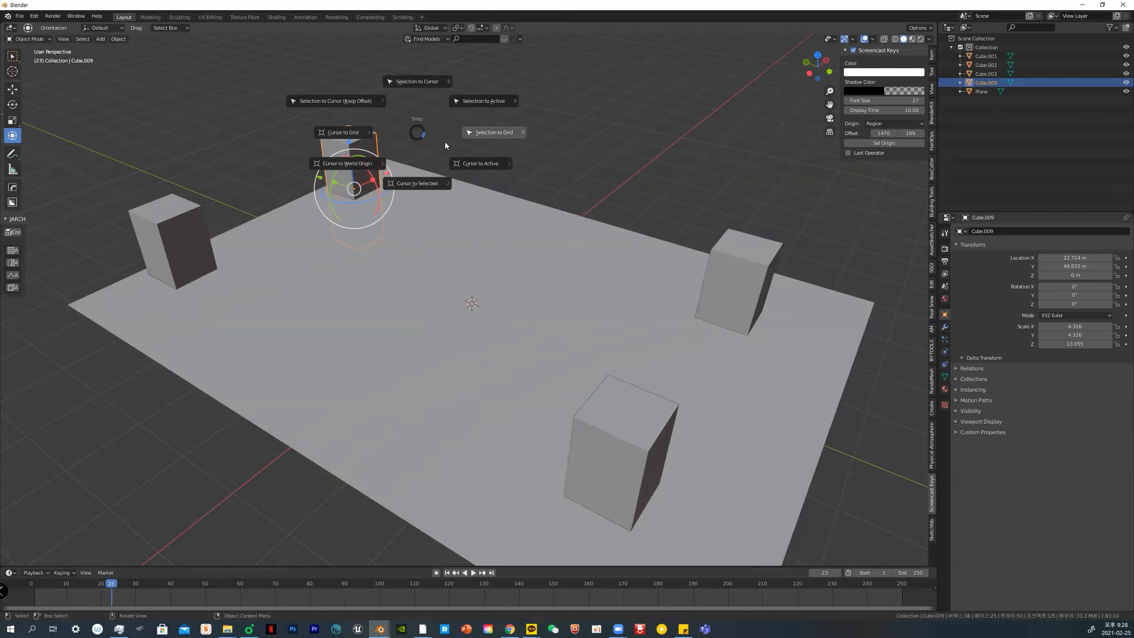
pyautogui.click(481, 164)
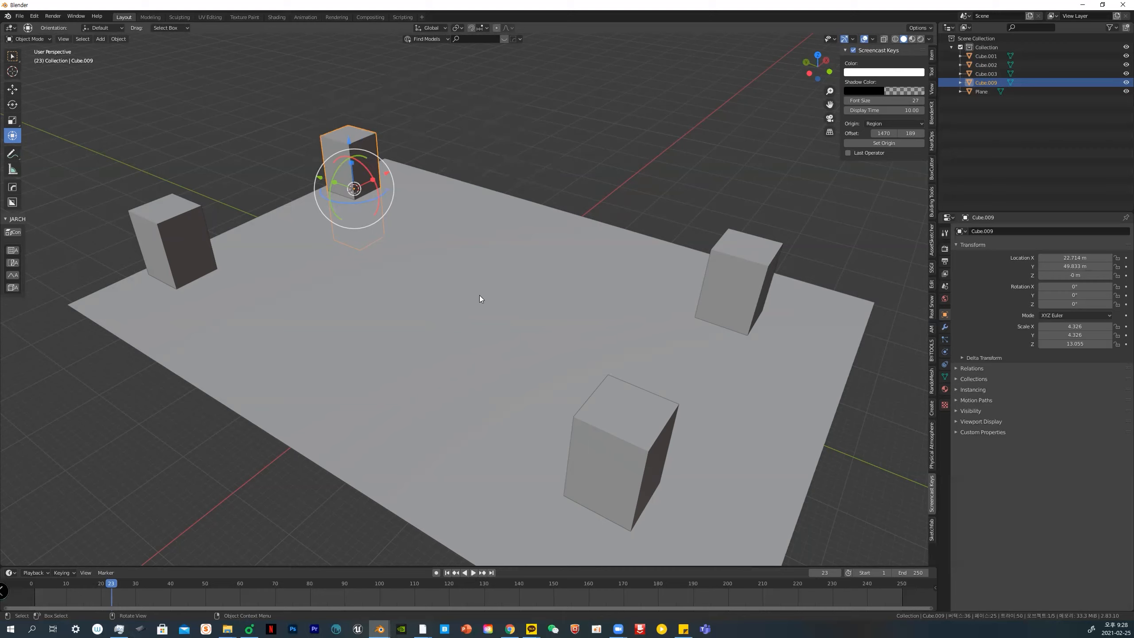
# Apply Selection to Cursor (Keep Offset) to the corner pillar, return the 3D Cursor to the world origin and clear the selection
pyautogui.hotkey('shift', 's')
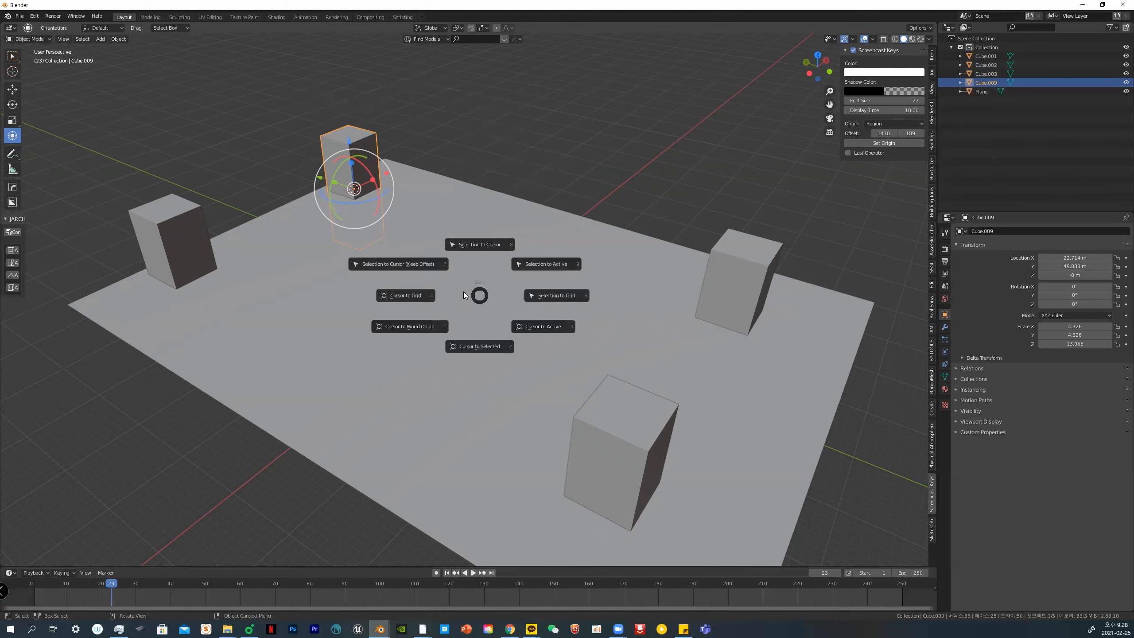
pyautogui.click(425, 268)
pyautogui.hotkey('shift', 's')
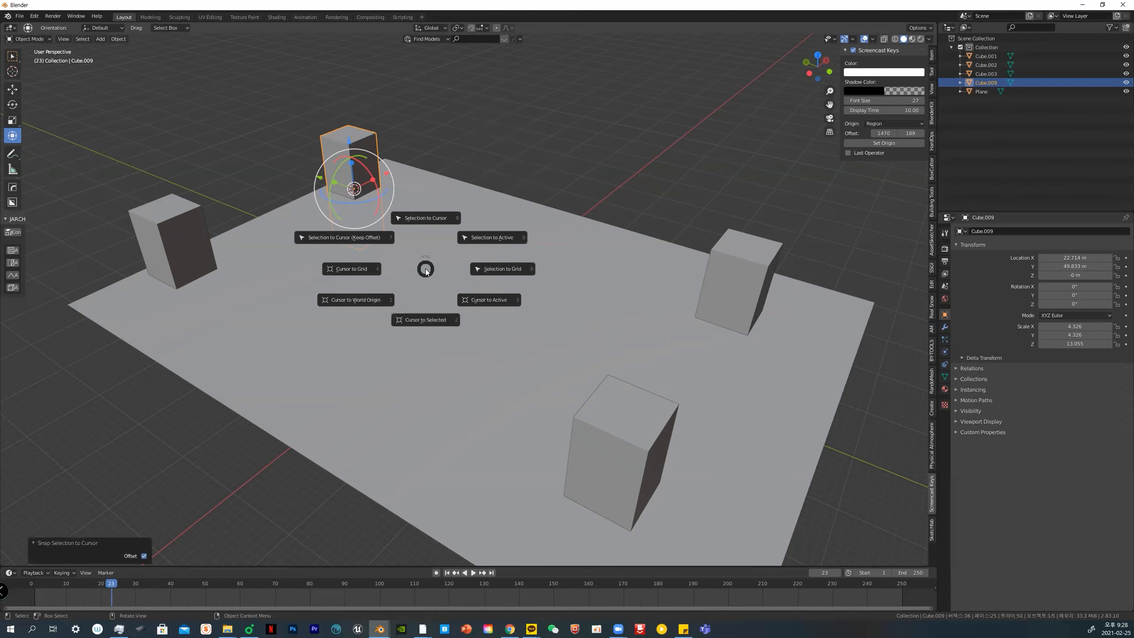
pyautogui.click(377, 298)
pyautogui.click(525, 129)
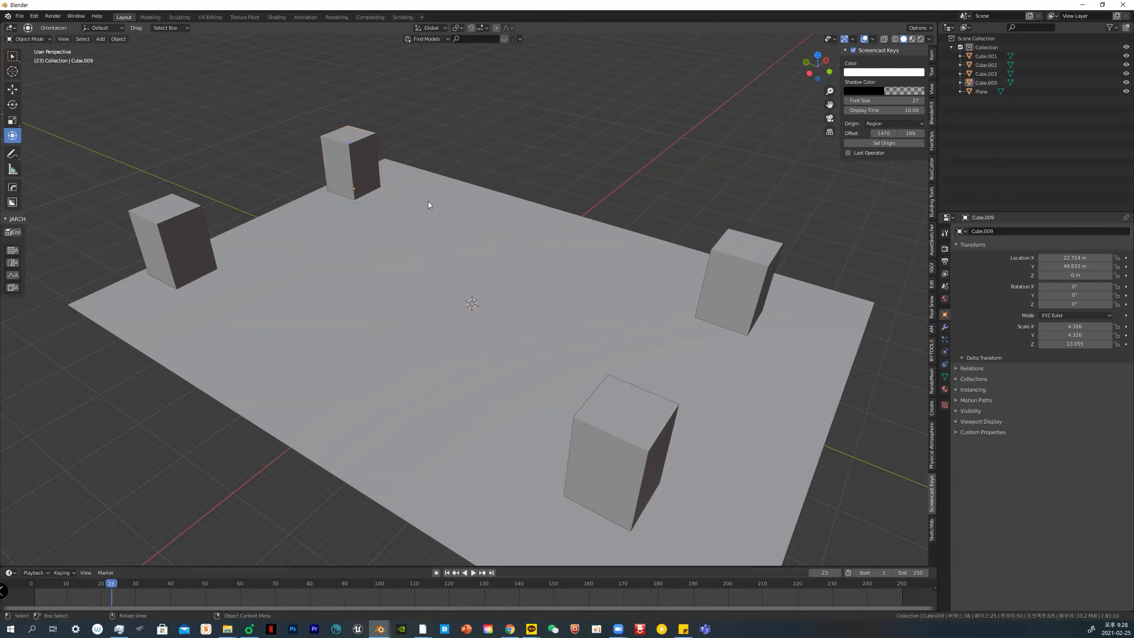
# Select the corner pillar on the positive X and Y side and snap the 3D Cursor to it using Cursor to Active
pyautogui.moveTo(503, 289); pyautogui.dragTo(471, 263, button='middle')
pyautogui.scroll(3, 452, 286)
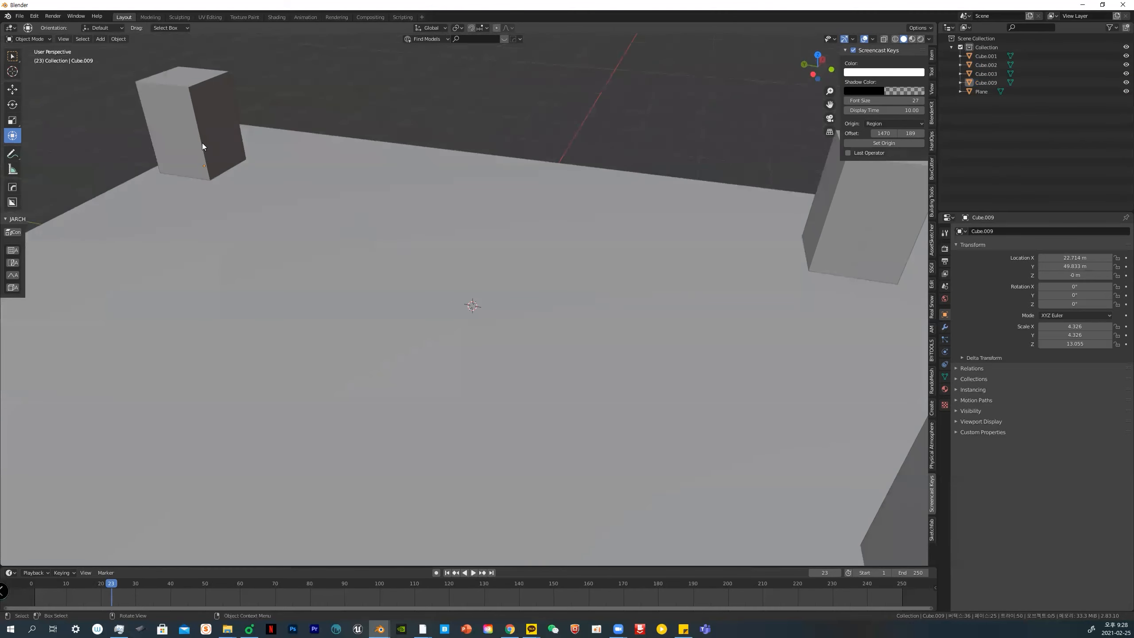
pyautogui.click(193, 133)
pyautogui.hotkey('shift', 's')
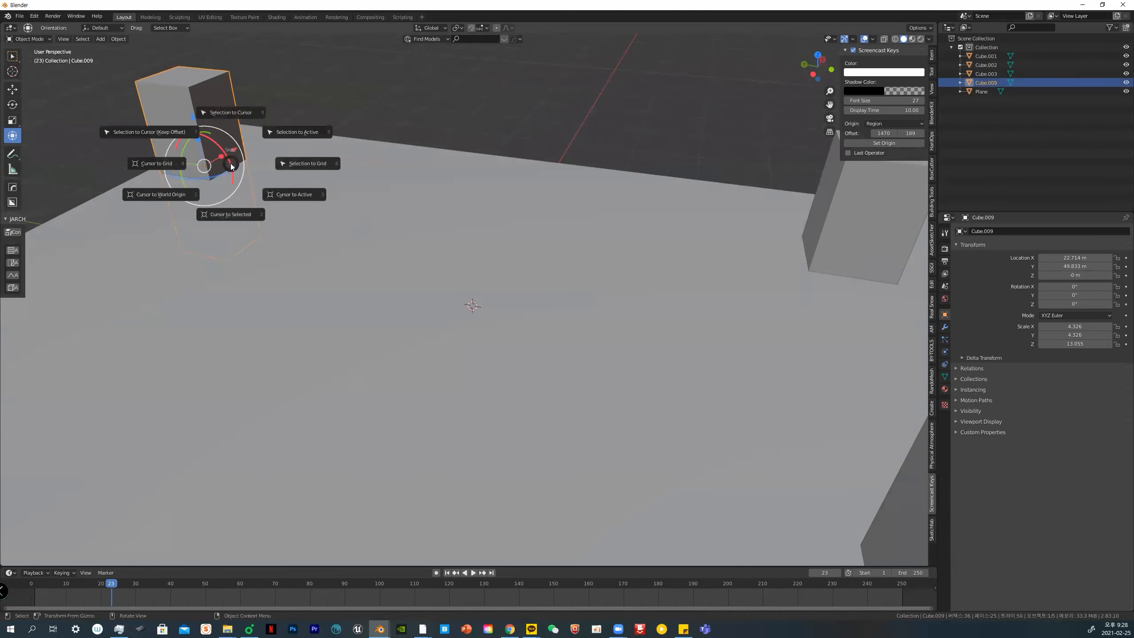
pyautogui.click(291, 194)
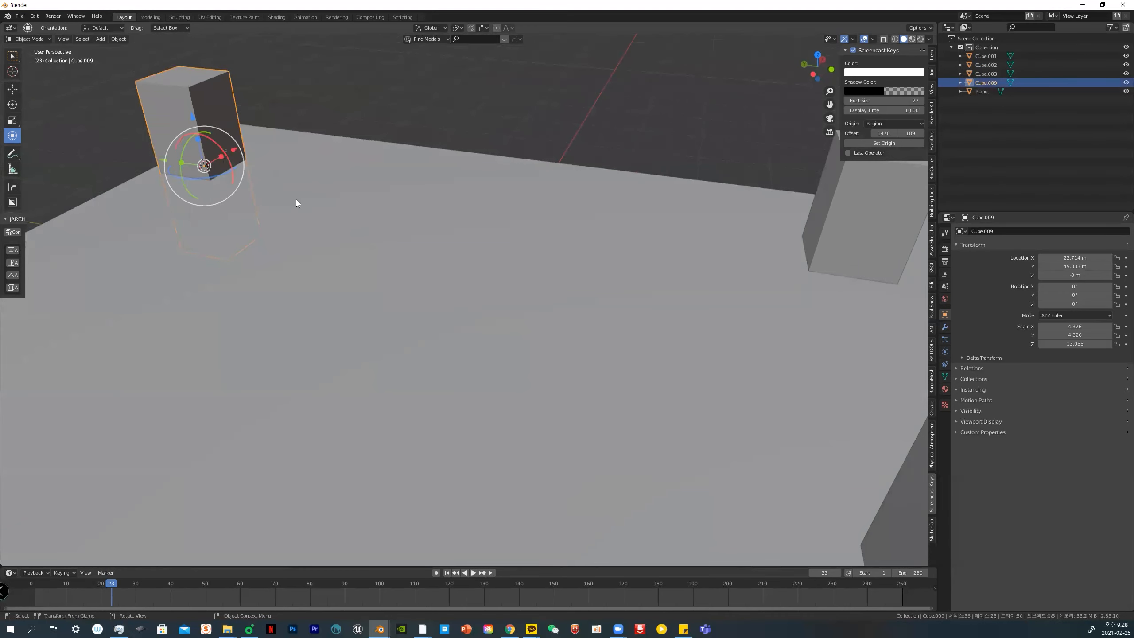
pyautogui.scroll(-5, 313, 199)
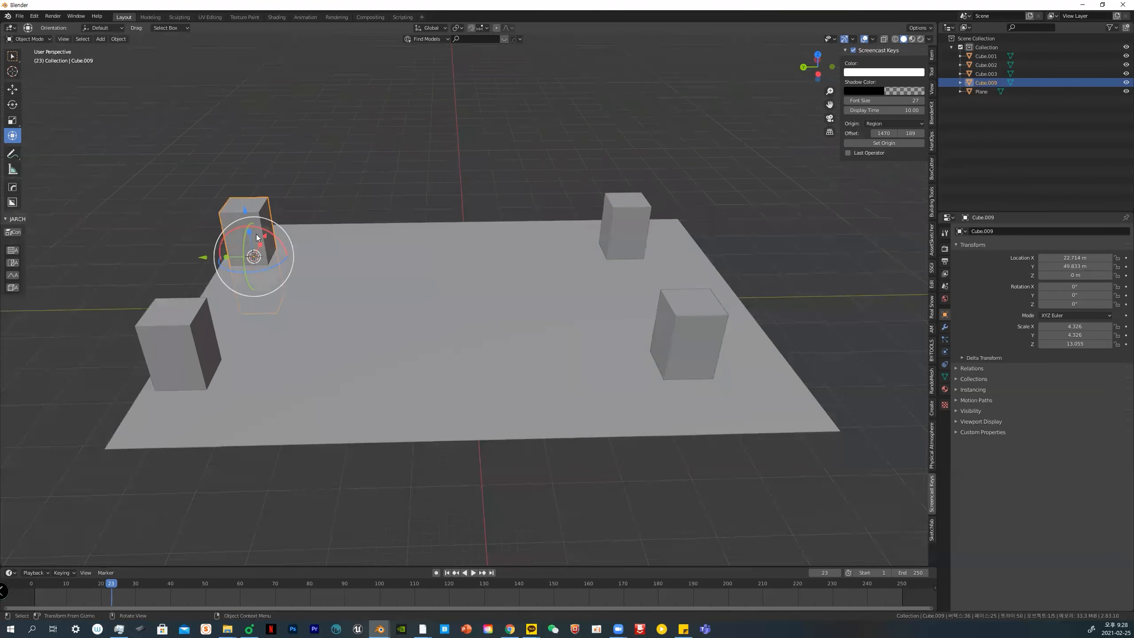
pyautogui.scroll(2, 256, 234)
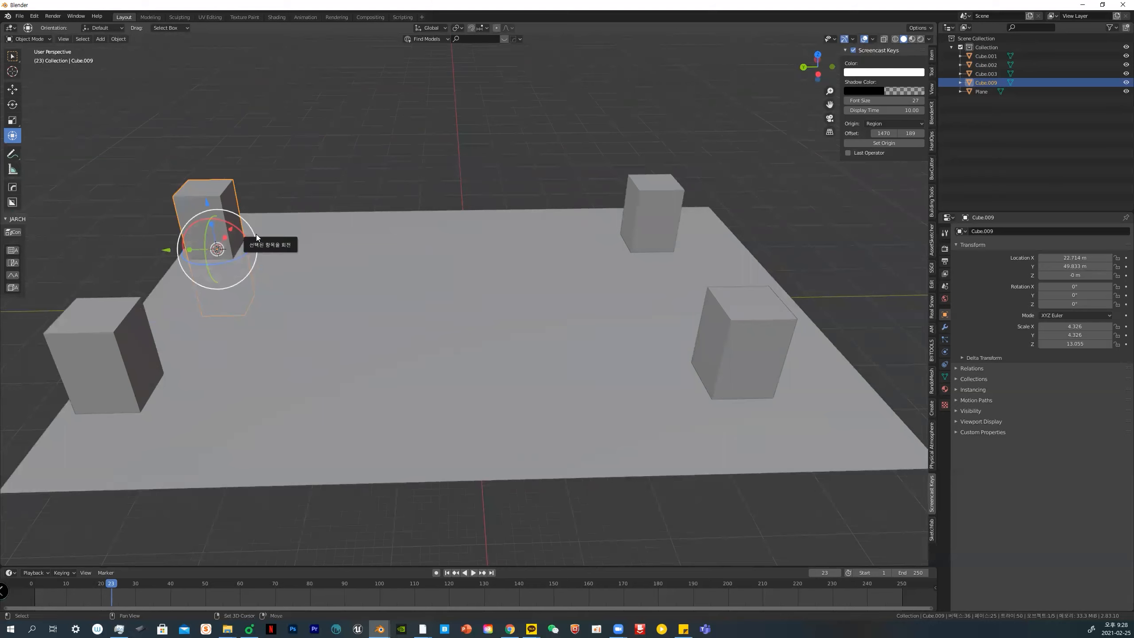
# Add a cube at the 3D Cursor on the corner pillar, scale it to 6.007 and stretch it along Z to about 9
pyautogui.hotkey('shift', 'a')
pyautogui.moveTo(256, 234)
pyautogui.click(292, 240)
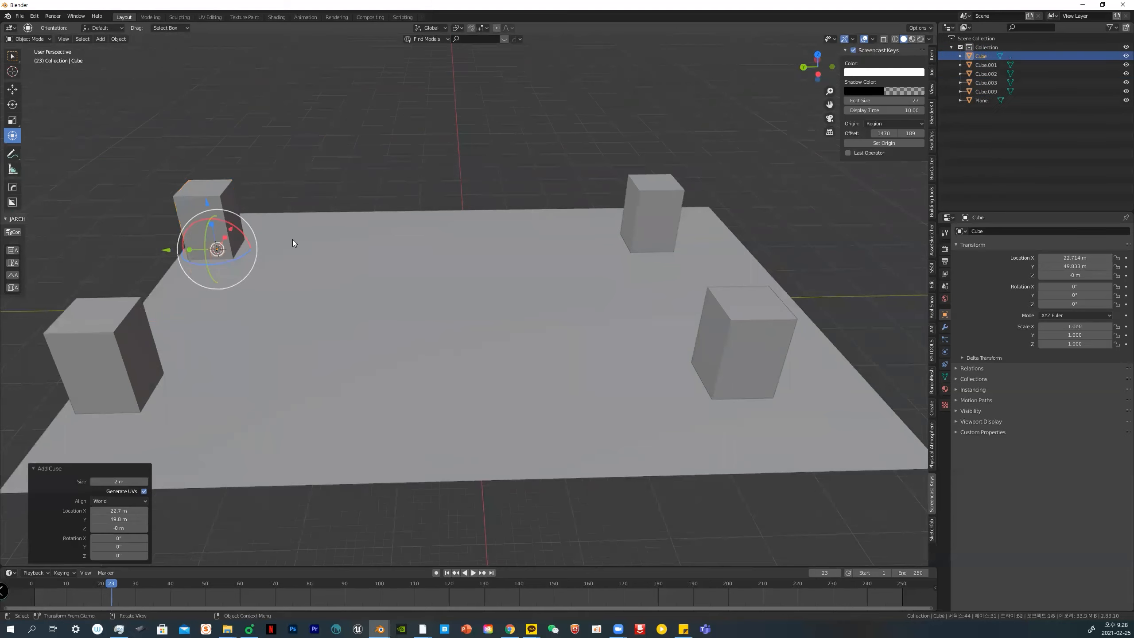
pyautogui.press('s')
pyautogui.click(624, 206)
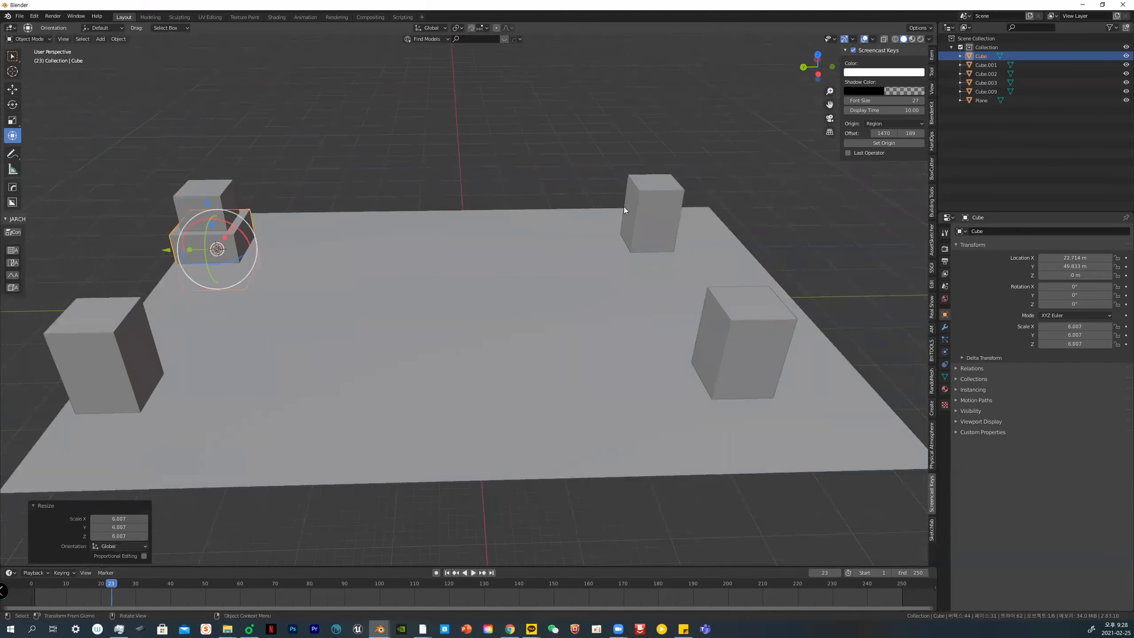
pyautogui.press('s')
pyautogui.press('z')
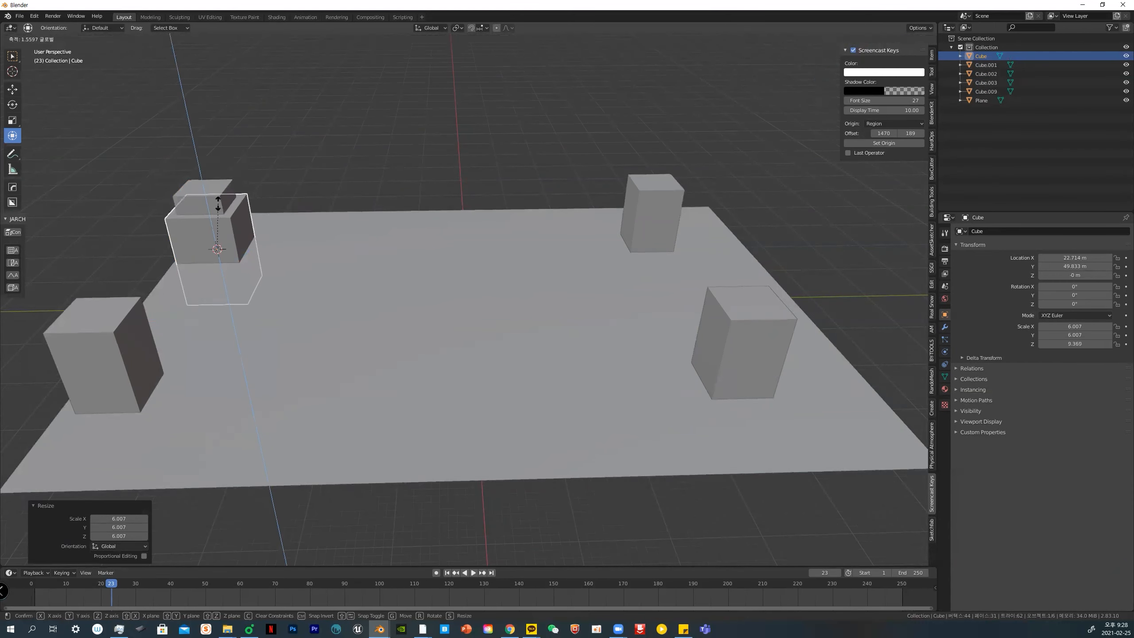
pyautogui.click(218, 205)
# Stretch the new cube along X by a factor of 2.863 and deselect it
pyautogui.moveTo(254, 216); pyautogui.dragTo(221, 232, button='middle')
pyautogui.press('s')
pyautogui.press('x')
pyautogui.click(347, 172)
pyautogui.scroll(-2, 496, 153)
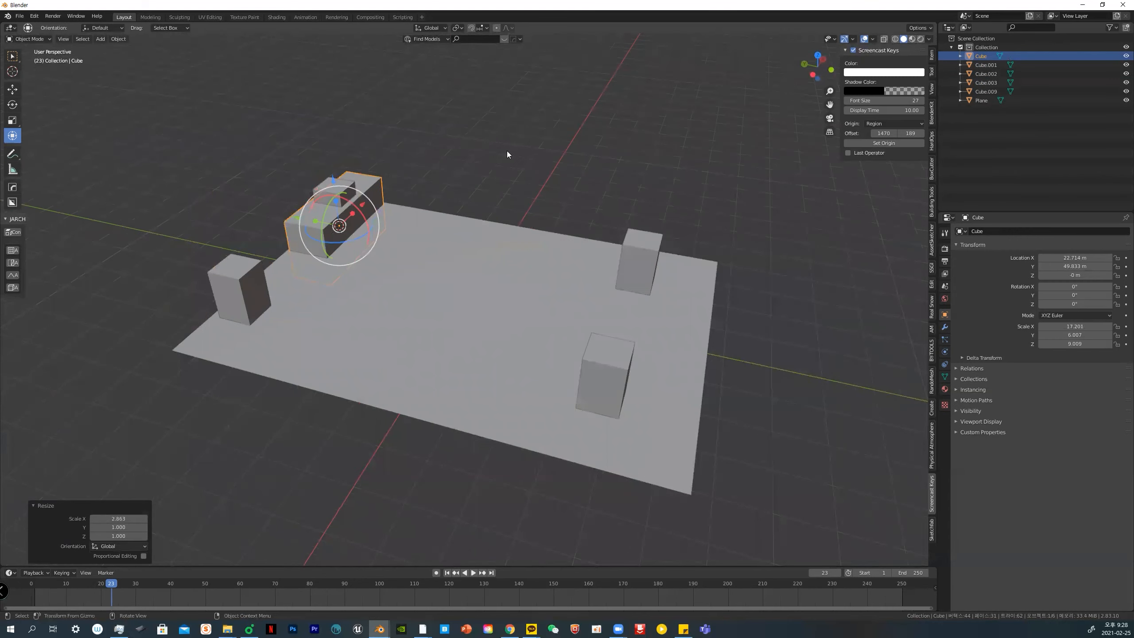
pyautogui.click(506, 151)
pyautogui.rightClick(489, 168)
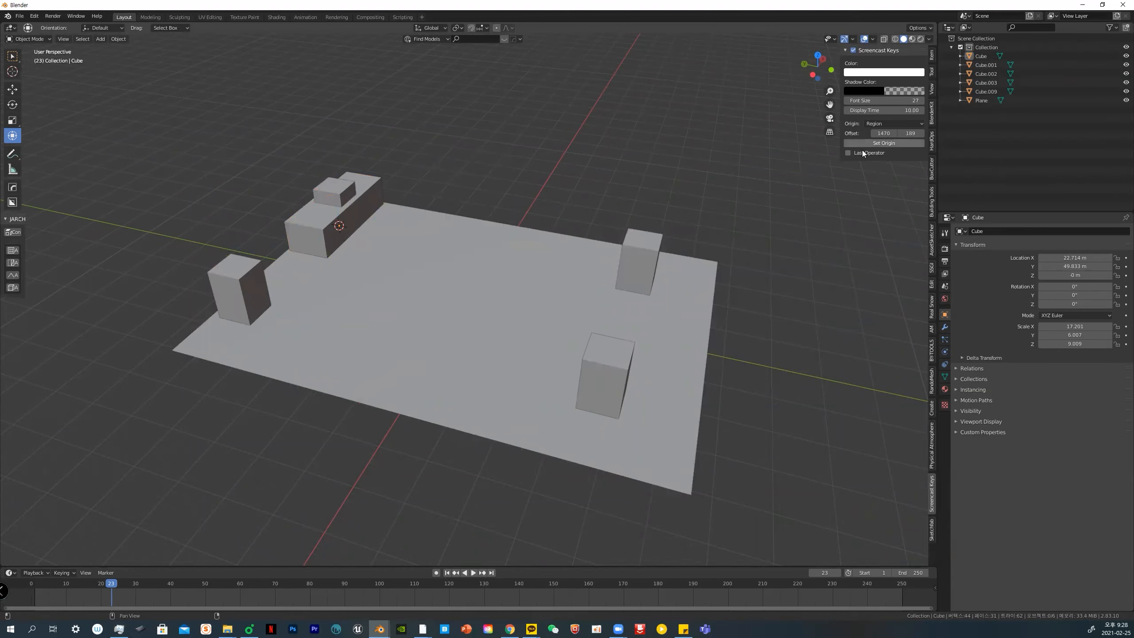
pyautogui.hotkey('shift', 'a')
pyautogui.hotkey('shift', 's')
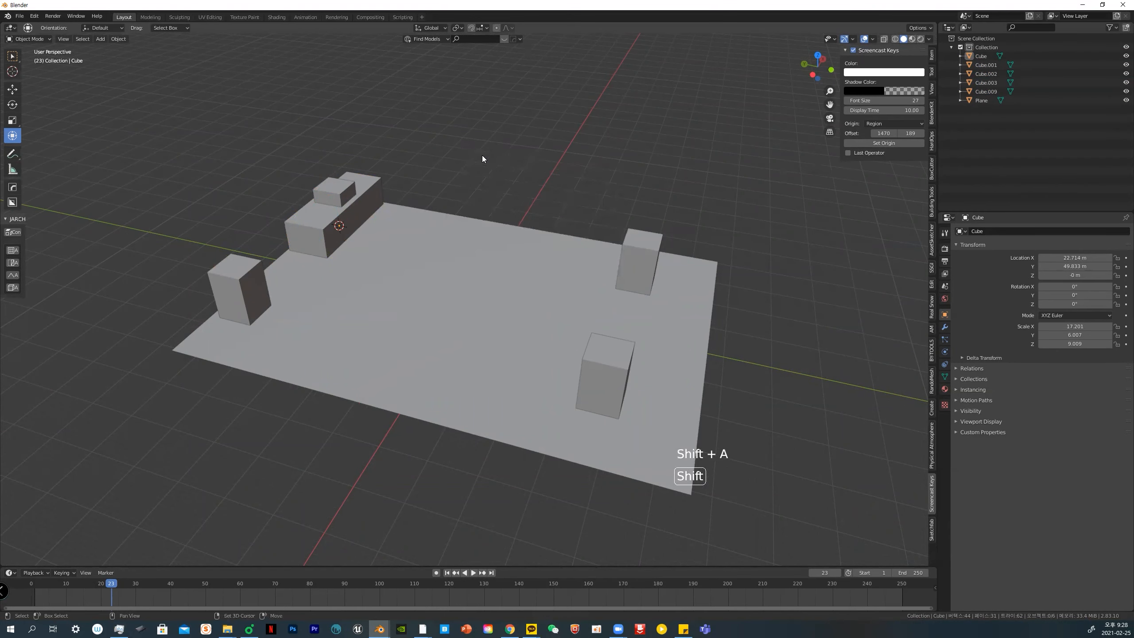
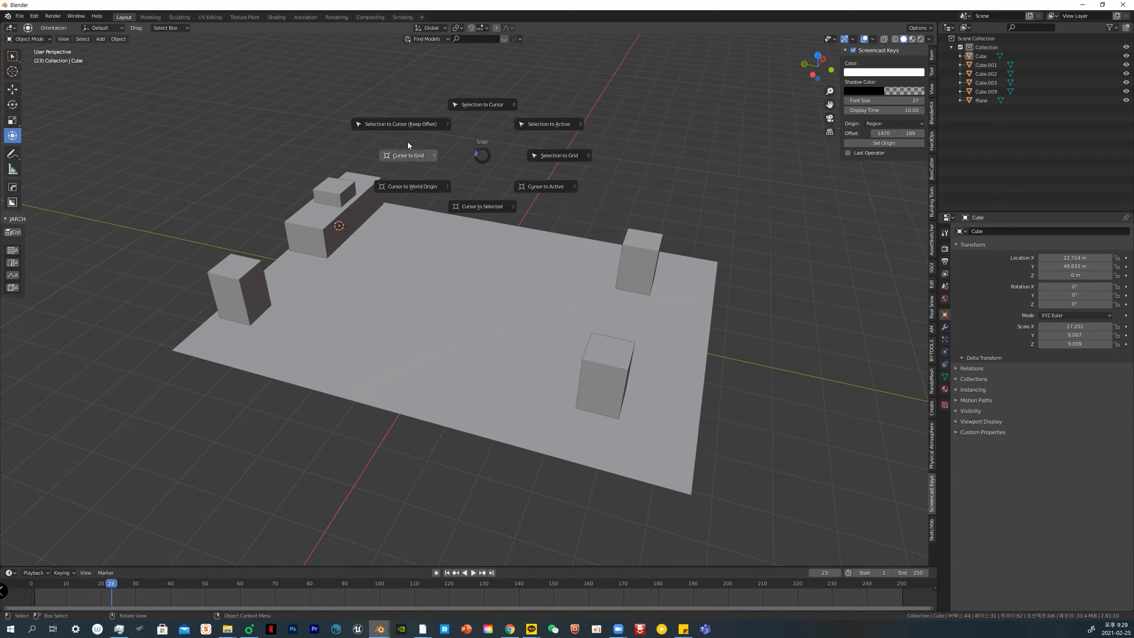
pyautogui.click(722, 185)
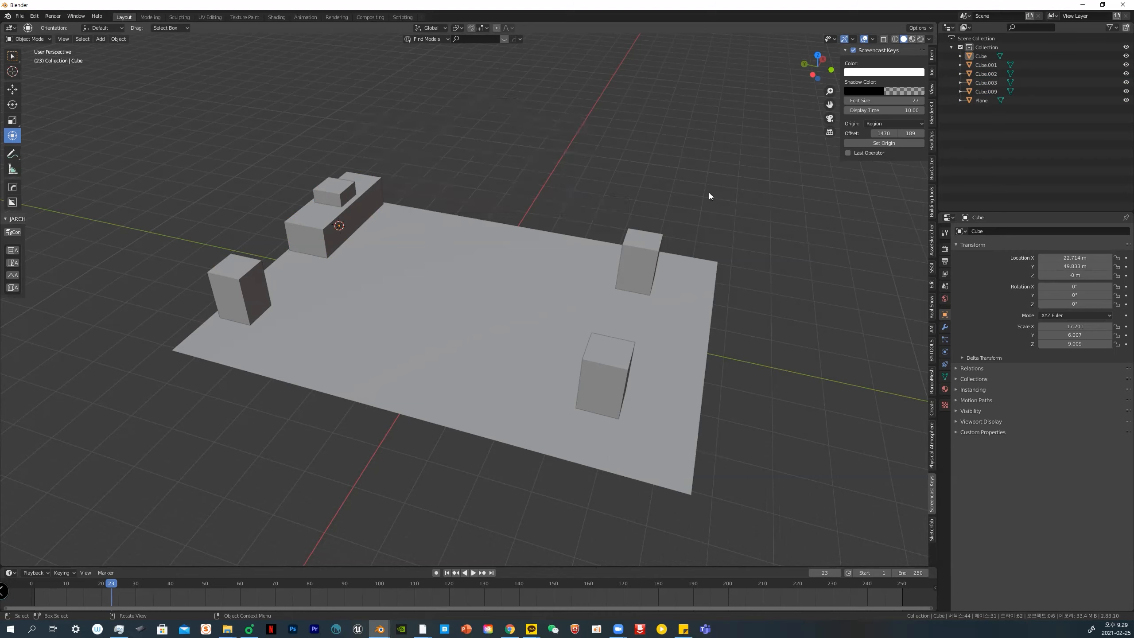
# Try to adjust the wide box around the corner pillar with the transform gizmo and undo the changes
pyautogui.moveTo(395, 228); pyautogui.dragTo(378, 214, button='middle')
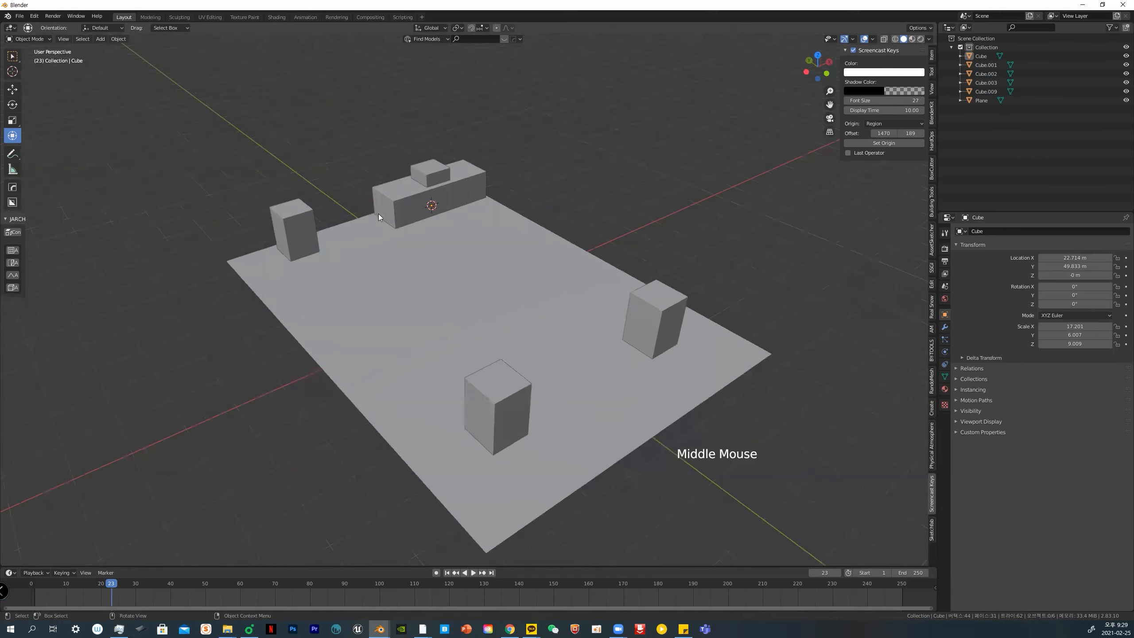
pyautogui.click(431, 199)
pyautogui.moveTo(433, 179); pyautogui.dragTo(464, 195)
pyautogui.hotkey('ctrl', 'z')
pyautogui.hotkey('ctrl', 'z')
pyautogui.hotkey('ctrl', 'z')
pyautogui.click(502, 194)
pyautogui.click(484, 203)
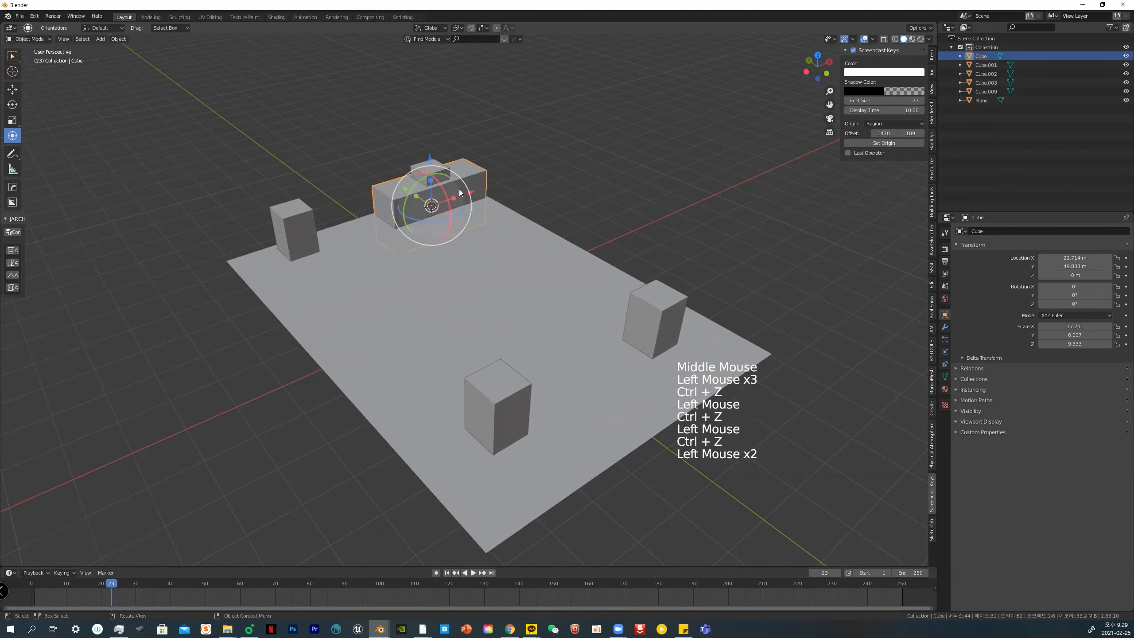
# In the top view, move the small corner pillar inside the wide box about 10.37 m along Y beyond the plane's edge and deselect it
pyautogui.moveTo(488, 207); pyautogui.dragTo(504, 250, button='middle')
pyautogui.scroll(-3, 504, 249)
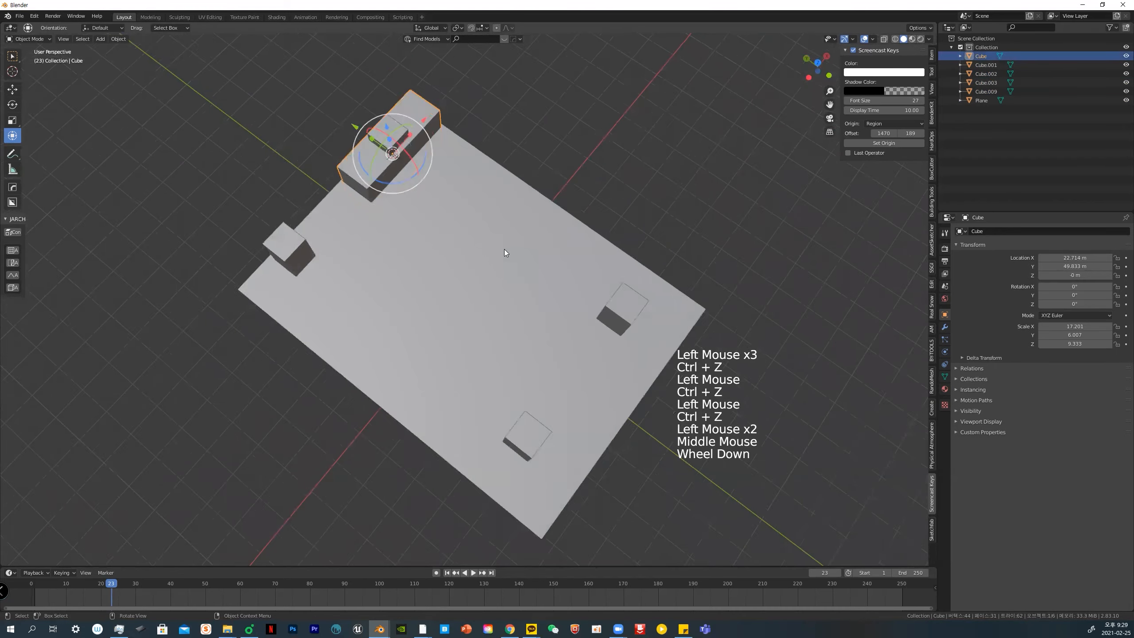
pyautogui.press('`')
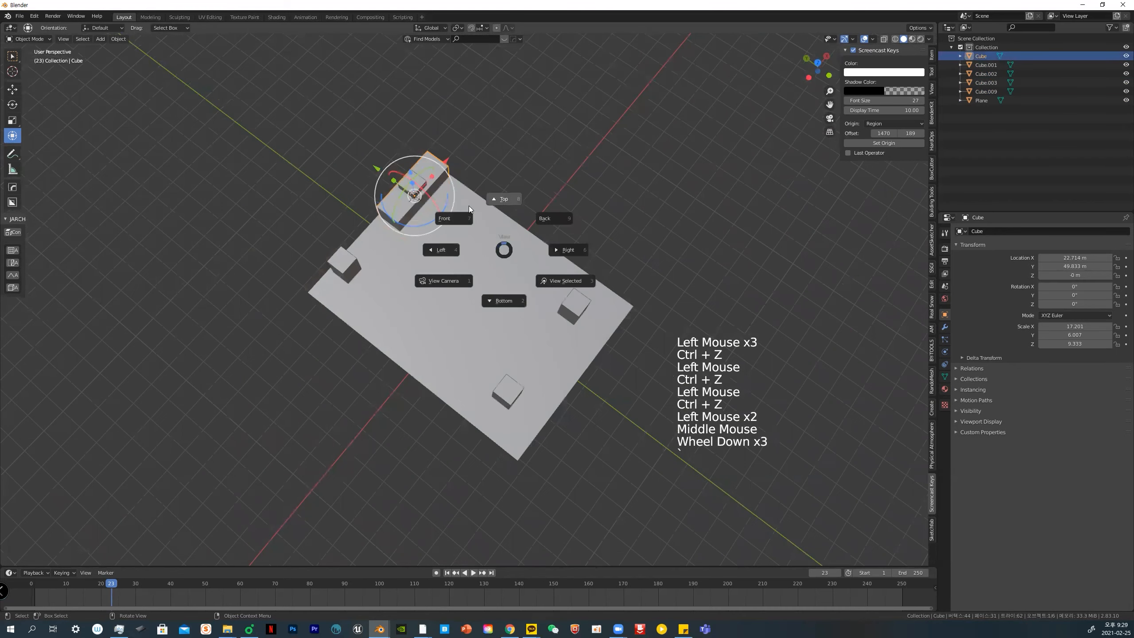
pyautogui.click(455, 219)
pyautogui.press('`')
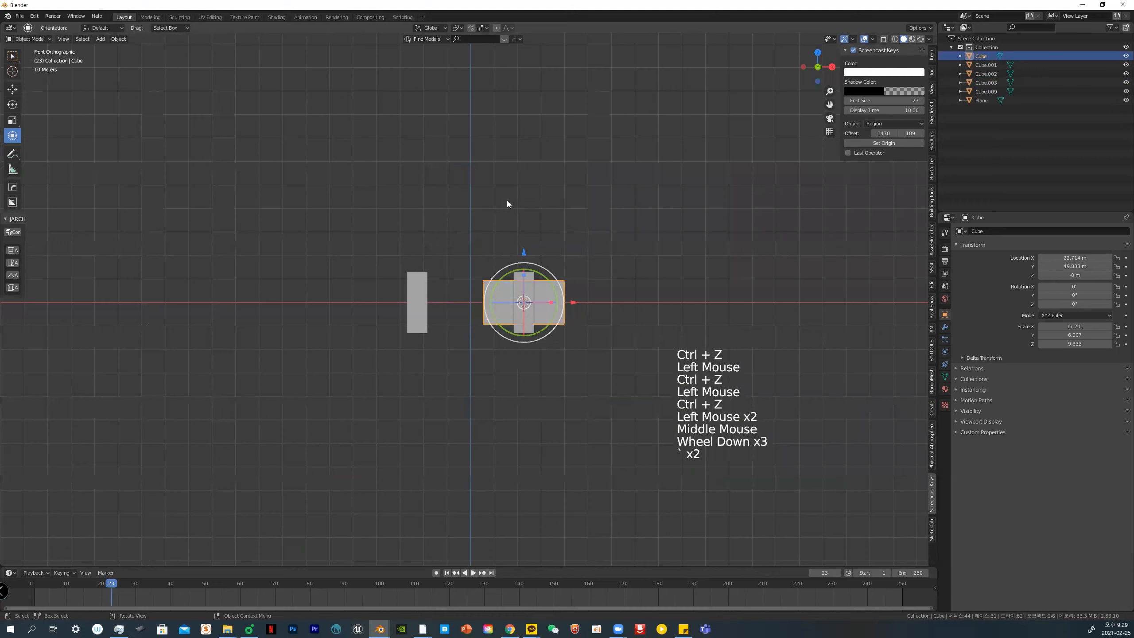
pyautogui.click(552, 215)
pyautogui.click(528, 185)
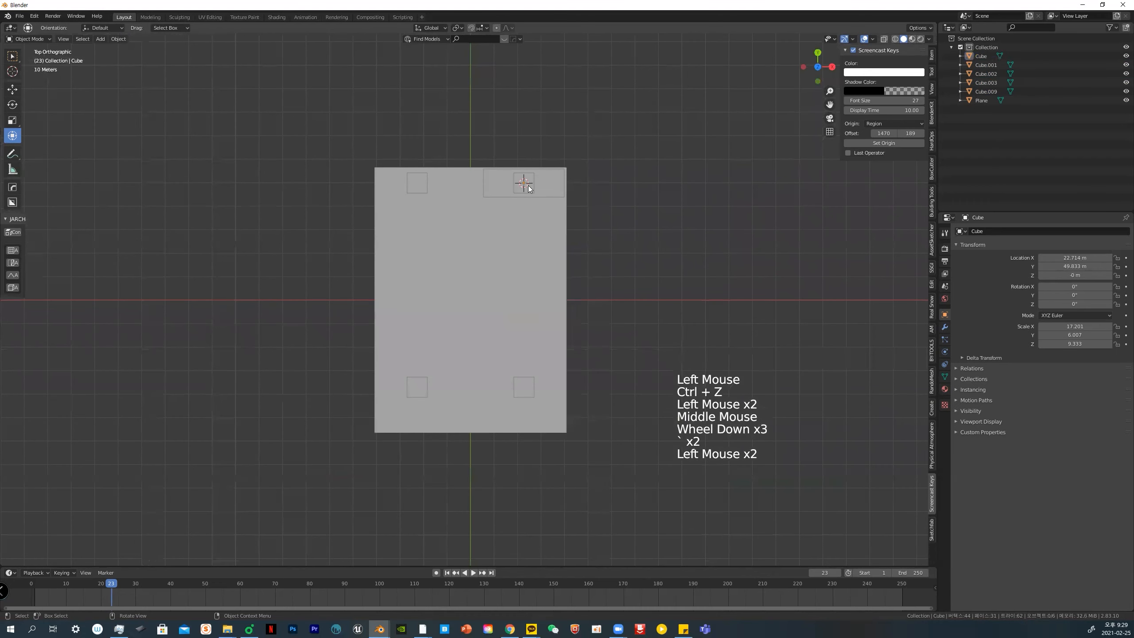
pyautogui.moveTo(524, 136); pyautogui.dragTo(524, 110)
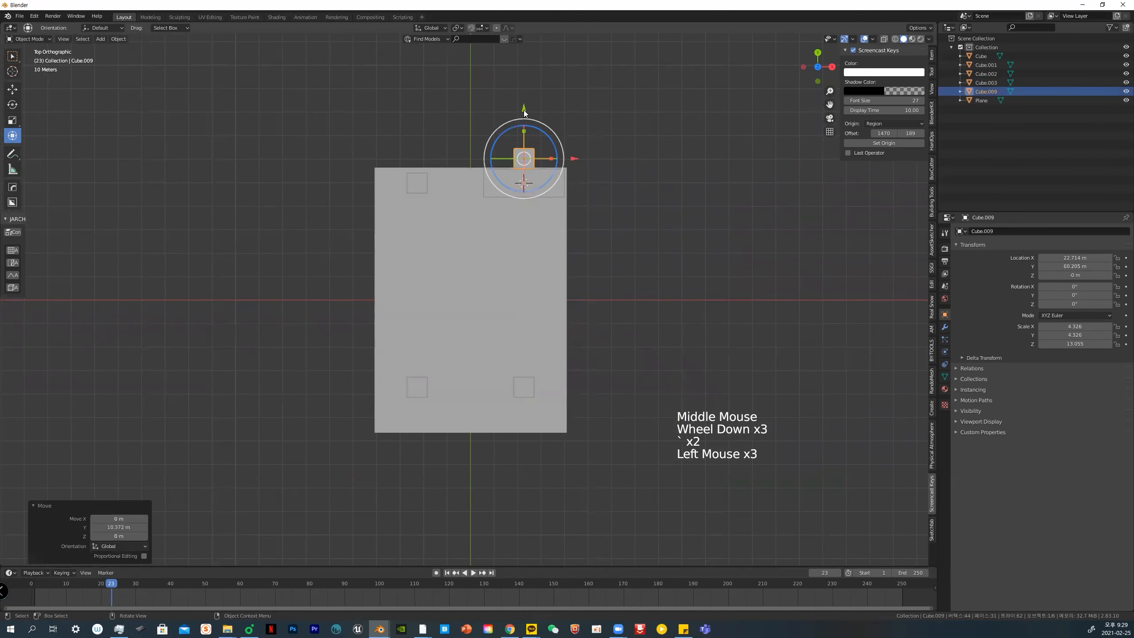
pyautogui.click(647, 293)
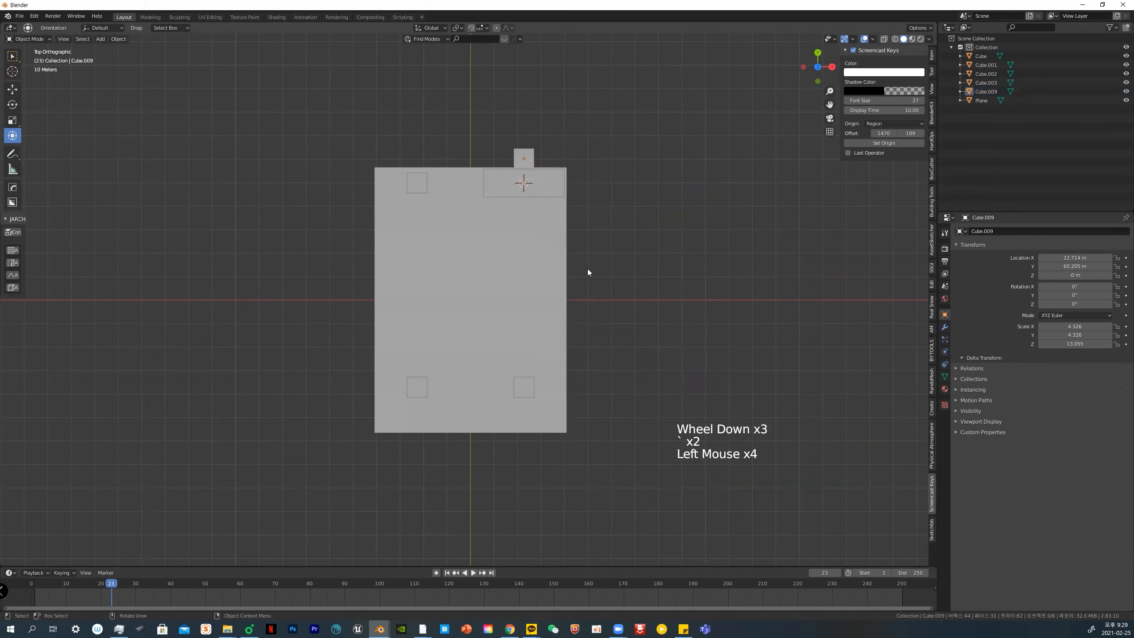
# Try Selection to Cursor (Keep Offset) with nothing selected and return the 3D Cursor to the world origin
pyautogui.hotkey('shift', 's')
pyautogui.click(542, 240)
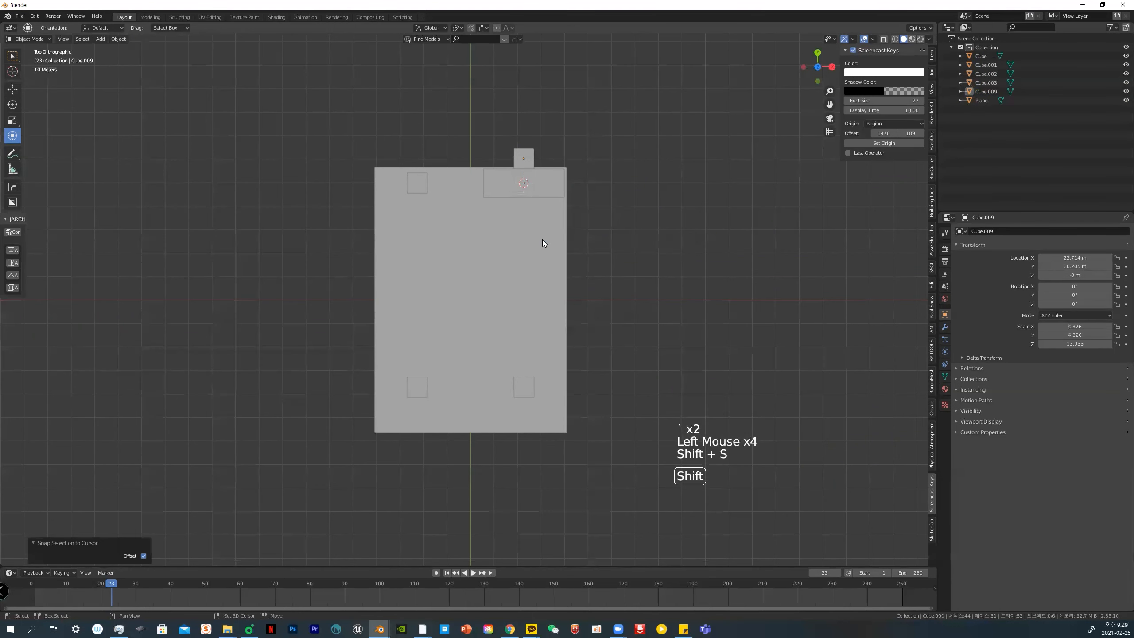
pyautogui.hotkey('shift', 's')
pyautogui.click(487, 277)
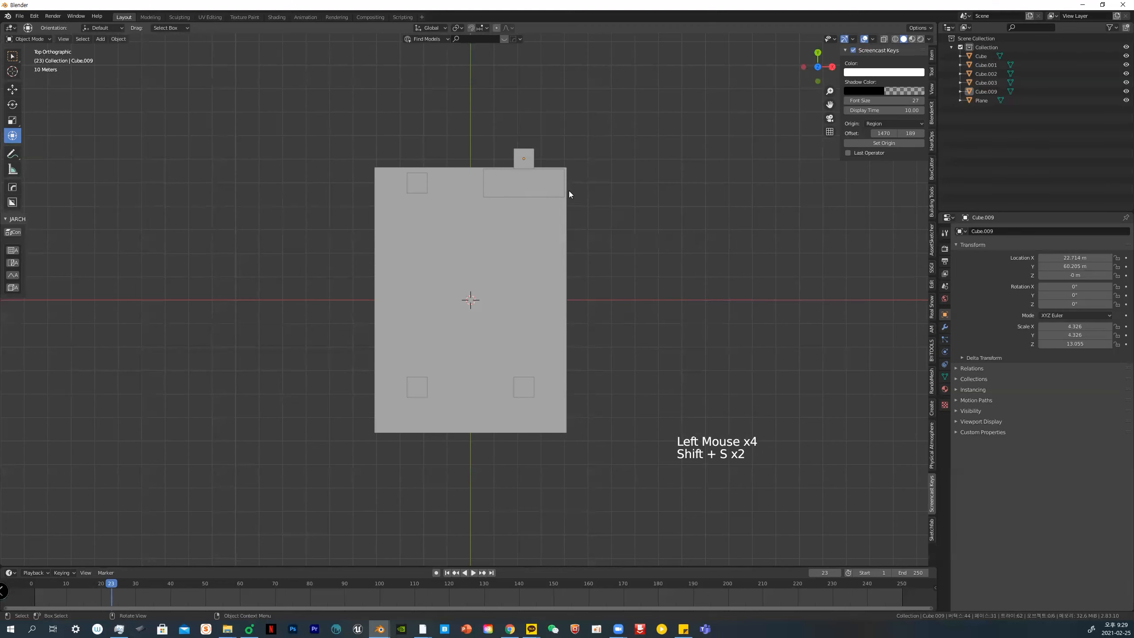
# Select the pillar outside the plane's edge and set the transform pivot point to 3D Cursor
pyautogui.click(523, 160)
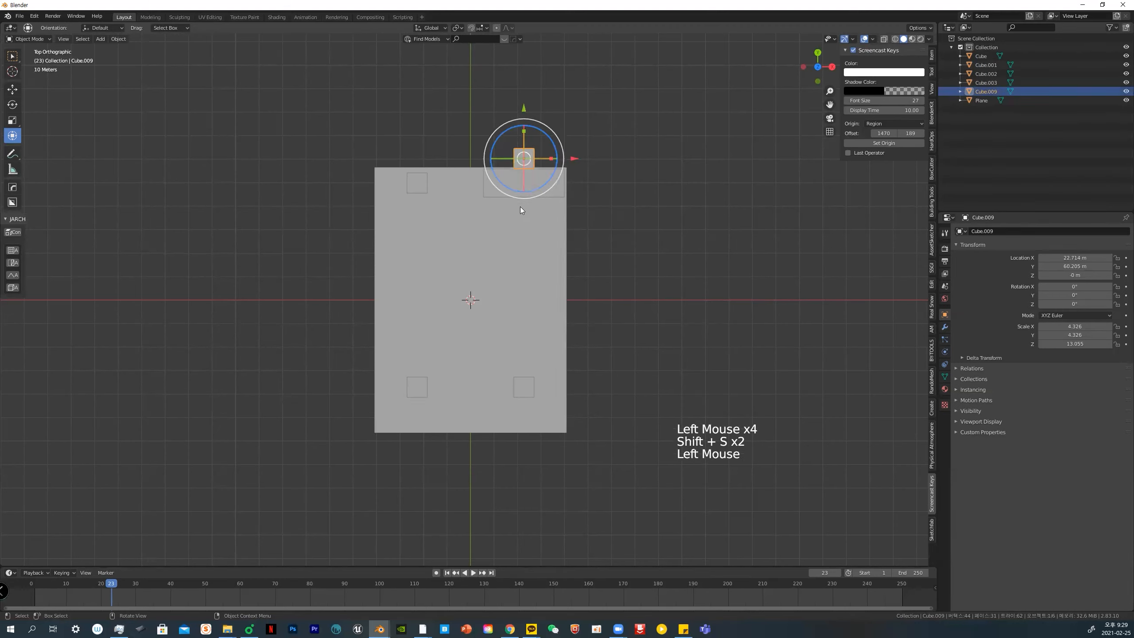
pyautogui.click(461, 29)
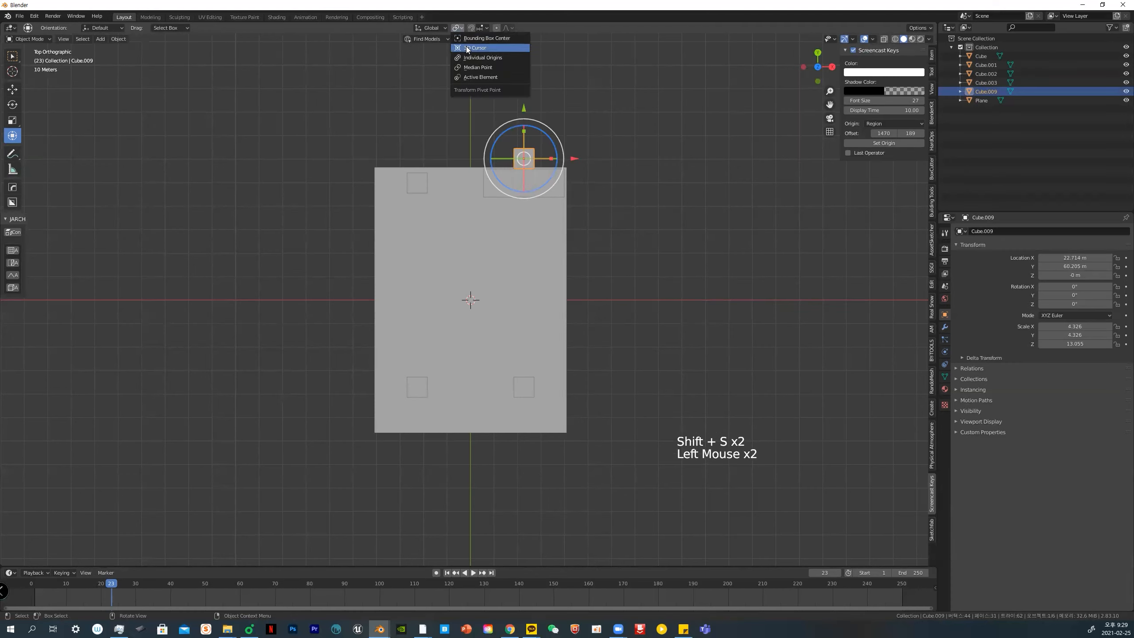
pyautogui.click(466, 46)
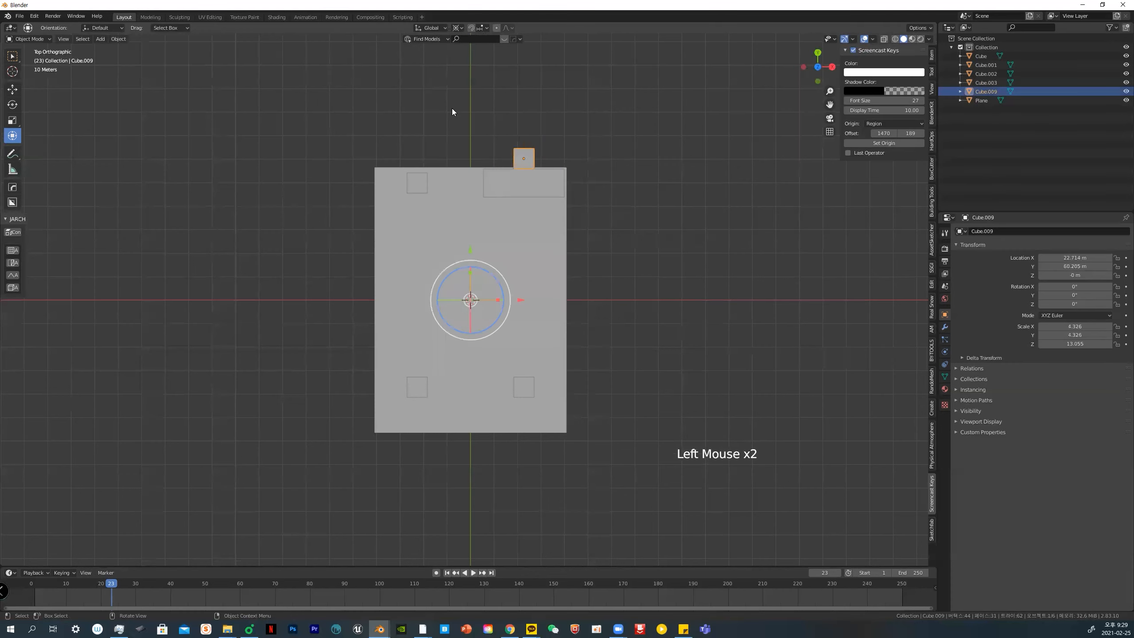
# Duplicate the pillar outside the plane in place and move the copy about -39.4 m along X
pyautogui.click(524, 161)
pyautogui.click(580, 179)
pyautogui.click(527, 161)
pyautogui.hotkey('shift', 'd')
pyautogui.rightClick(516, 305)
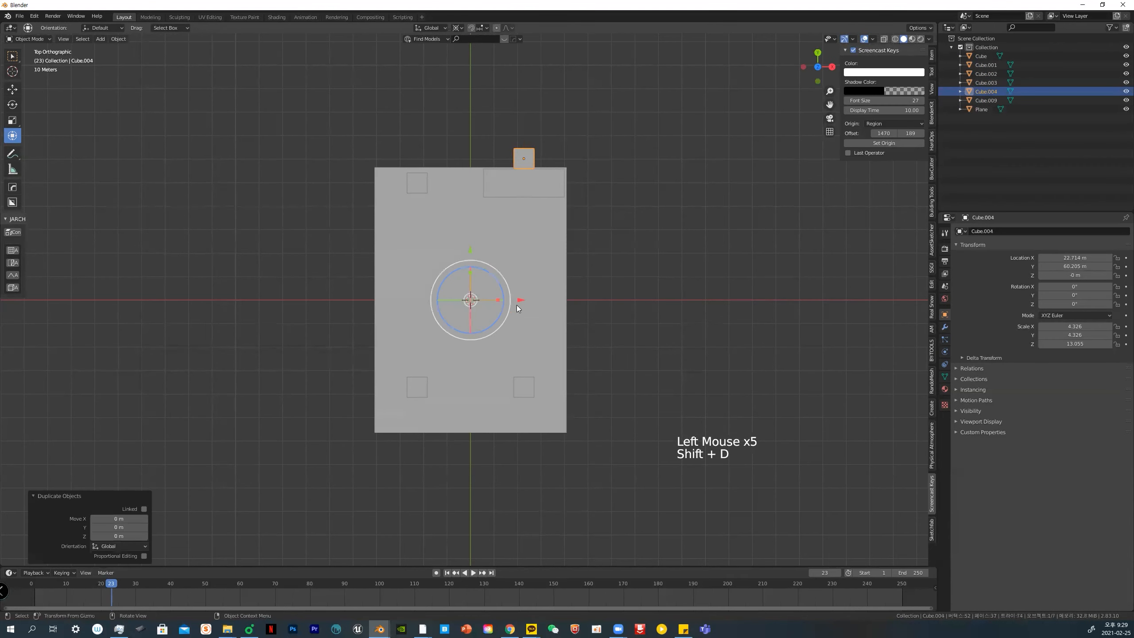
pyautogui.moveTo(518, 303); pyautogui.dragTo(423, 300)
# Duplicate the moved pillar copy and place the duplicate about 65.25 m along X and 8.86 m along Y from it
pyautogui.hotkey('shift', 'd')
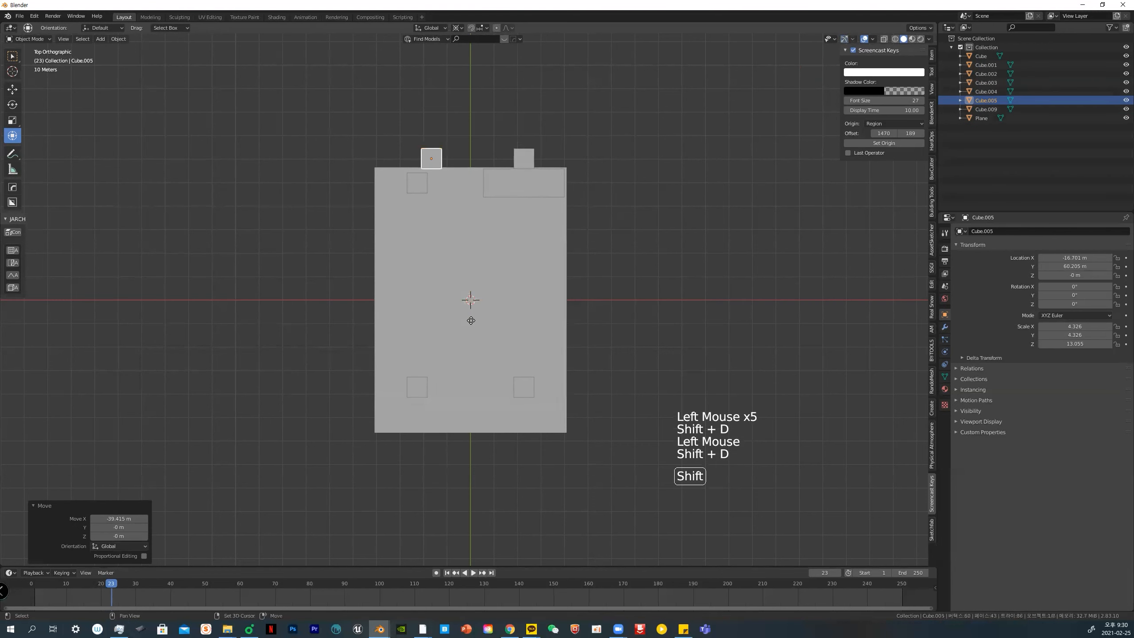
pyautogui.click(624, 300)
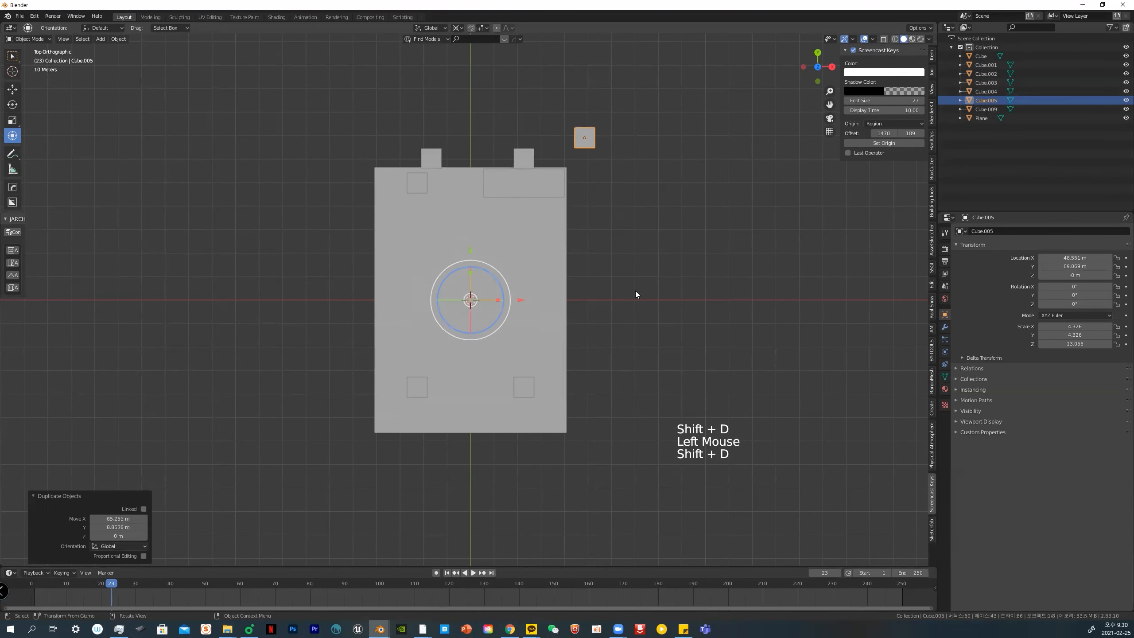
# Delete the separate pillar copy beyond the plane's corner and add a mesh circle at the 3D Cursor
pyautogui.click(582, 135)
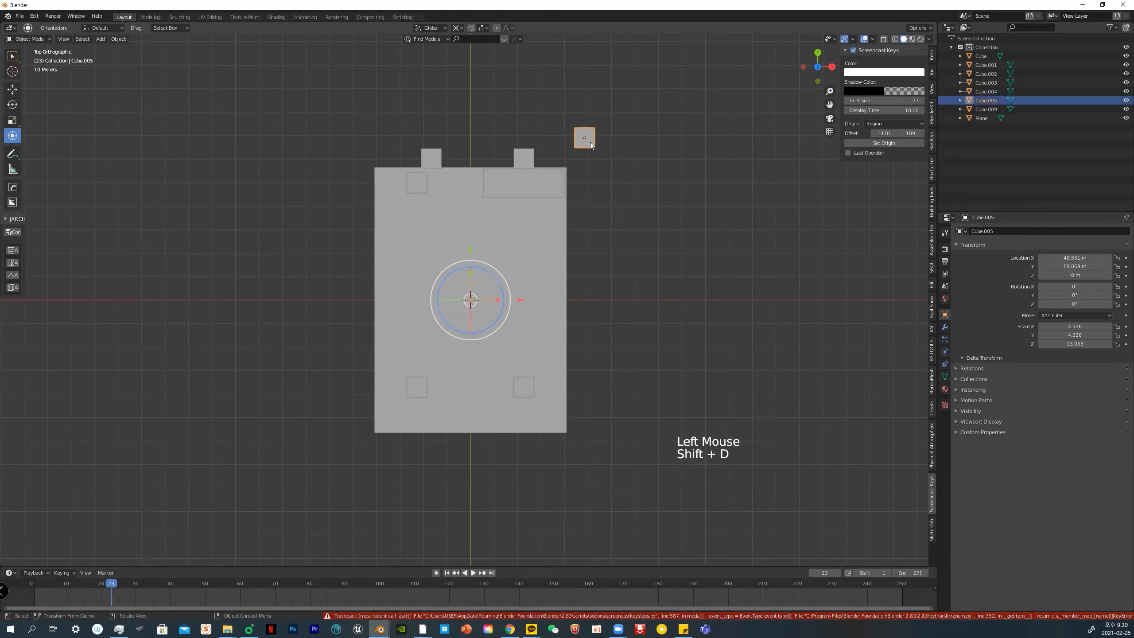
pyautogui.press('Delete')
pyautogui.hotkey('shift', 'a')
pyautogui.moveTo(419, 321)
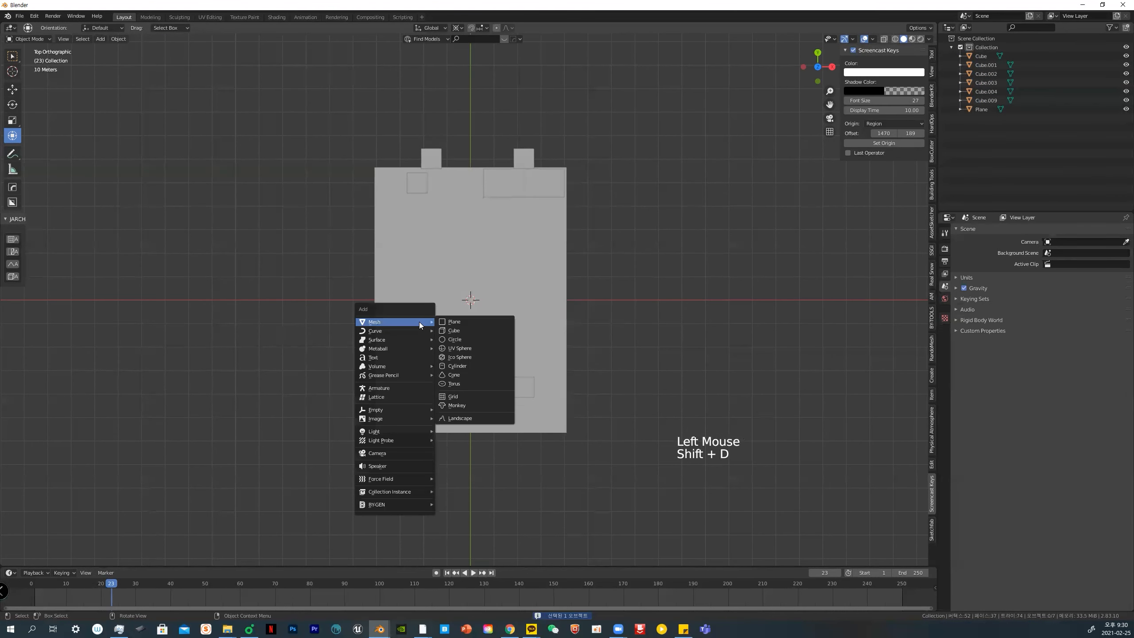
pyautogui.click(458, 338)
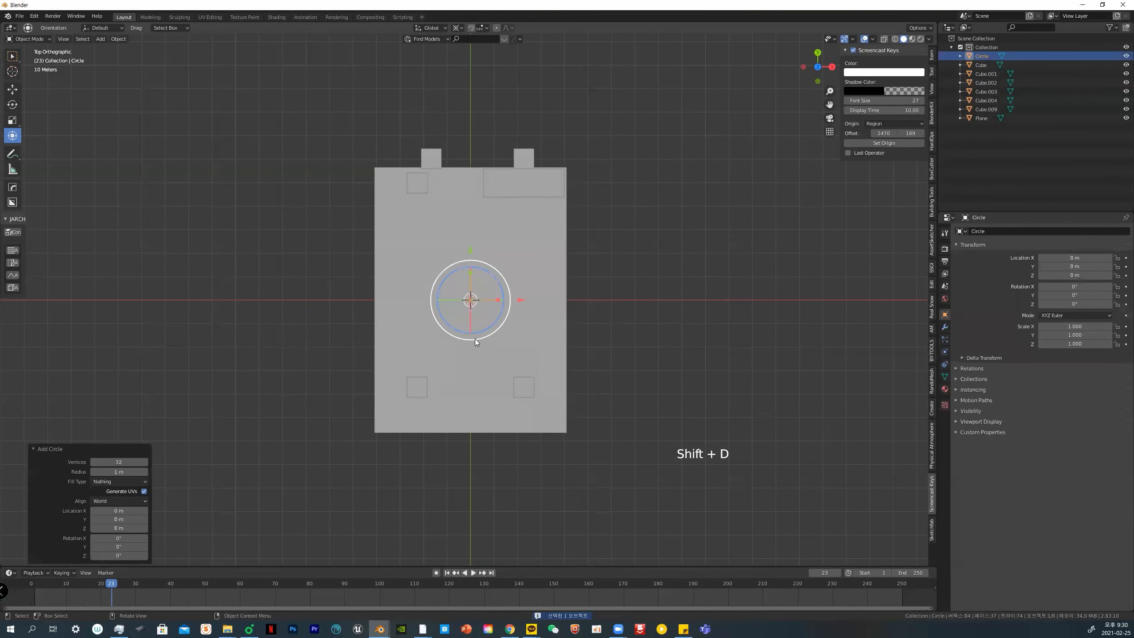
# Scale the circle by about 49.36 and fill it with a face in Edit Mode
pyautogui.press('s')
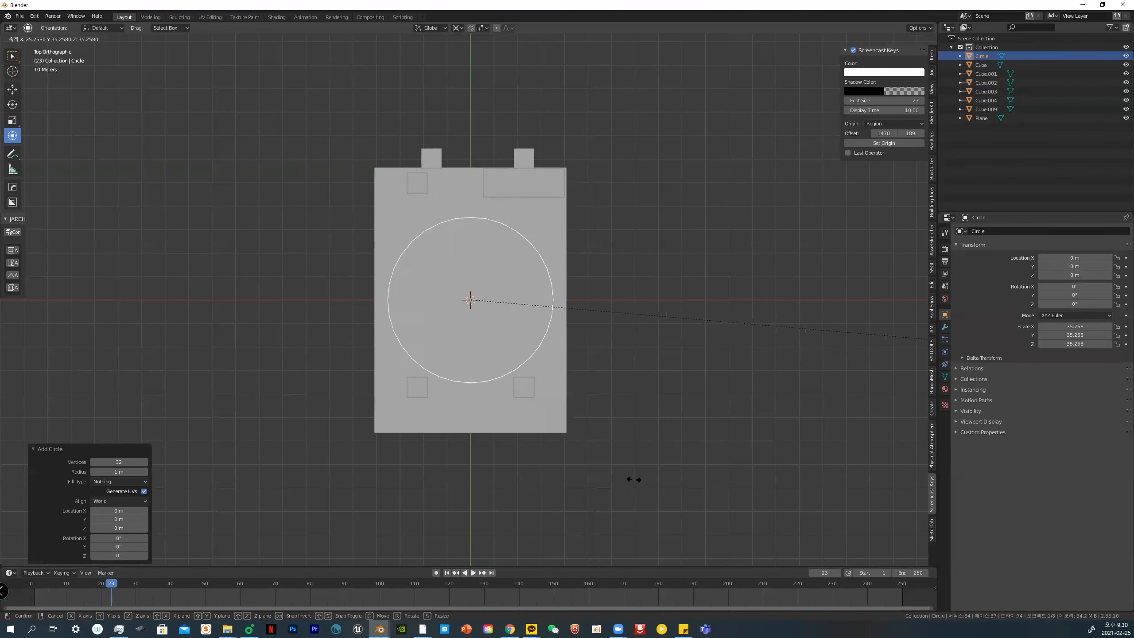
pyautogui.click(470, 453)
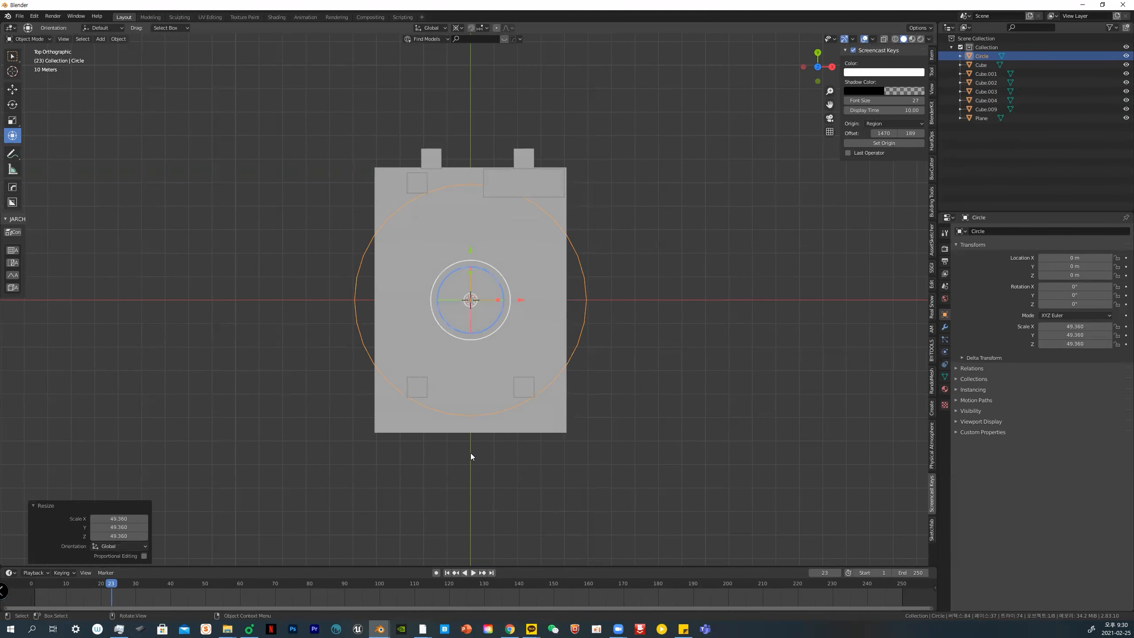
pyautogui.hotkey('ctrl', 'Tab')
pyautogui.click(532, 459)
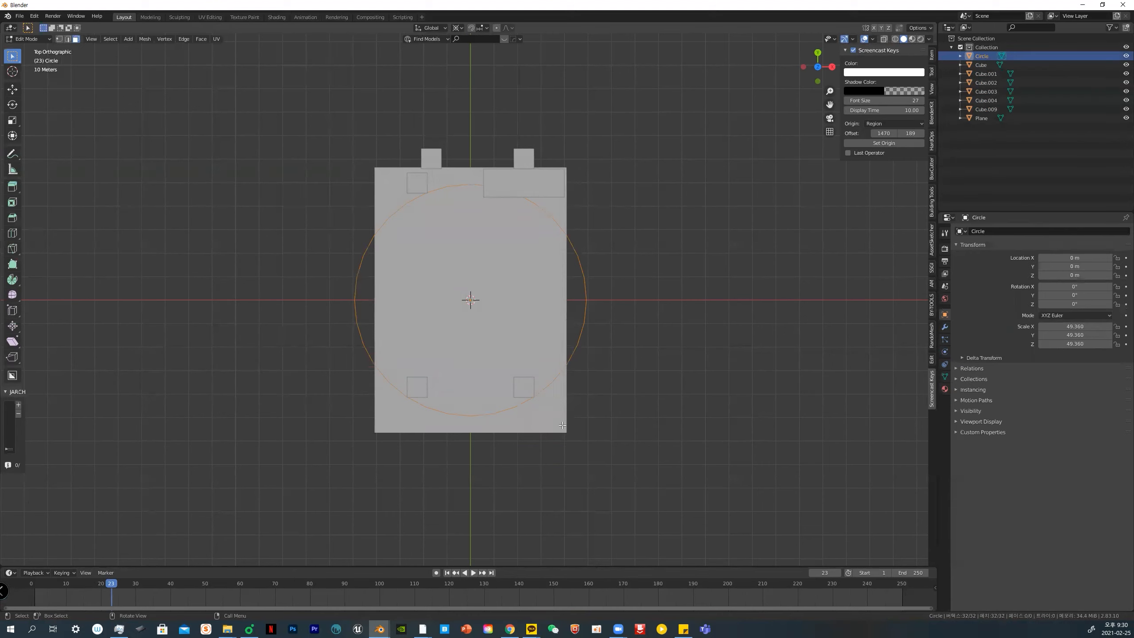
pyautogui.press('f')
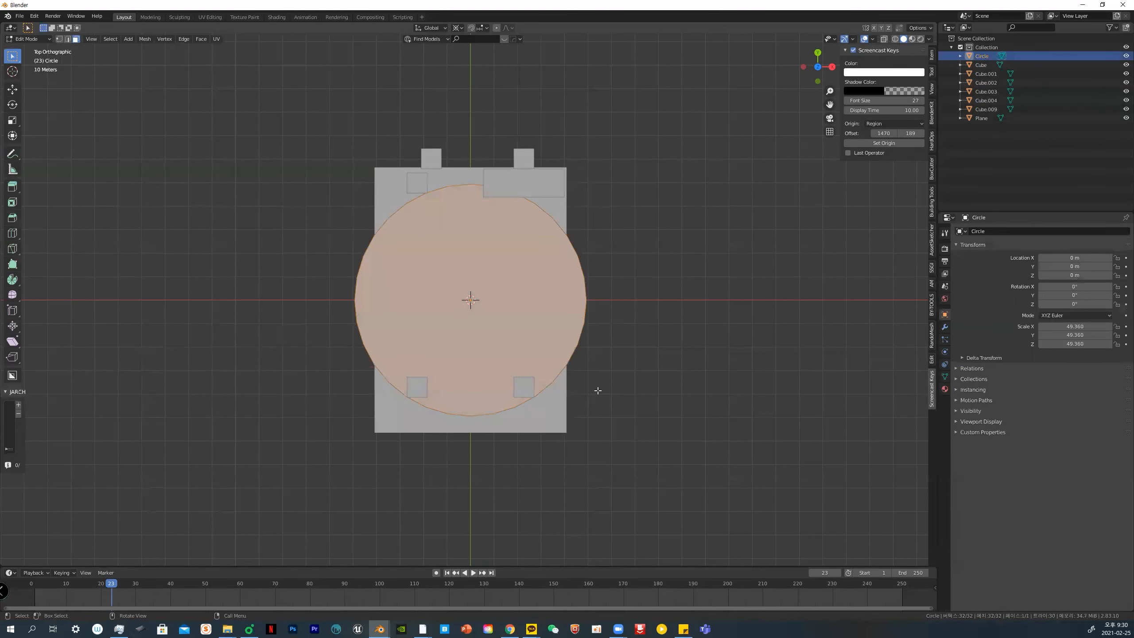
pyautogui.hotkey('ctrl', 'Tab')
pyautogui.click(550, 388)
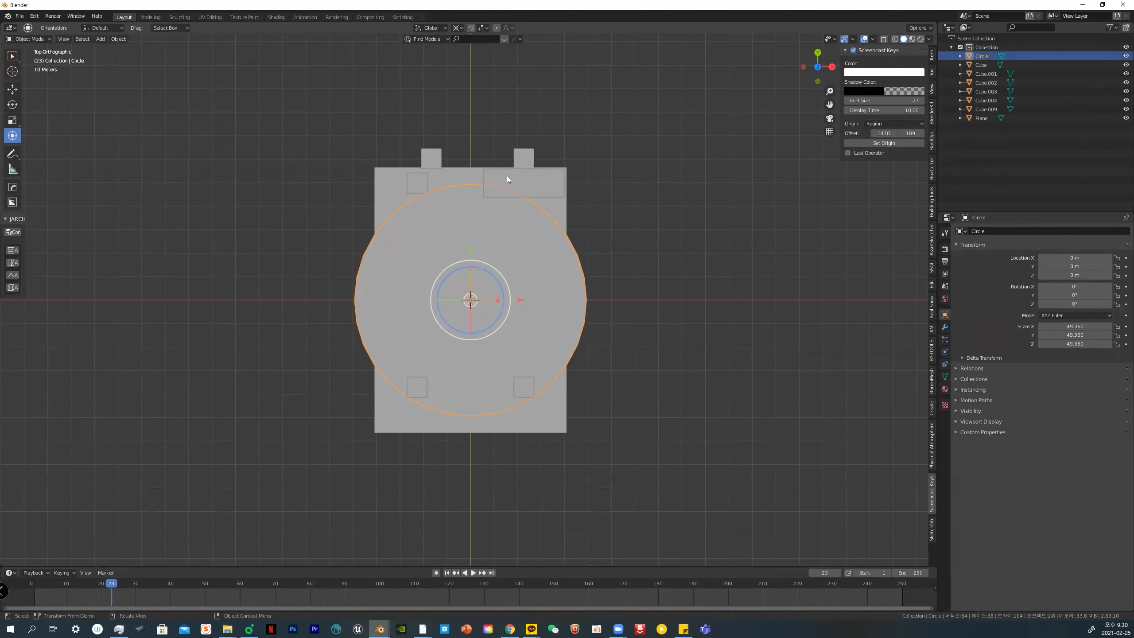
# Snap the pillar inside the plane's corner to the 3D Cursor and move it along Y to about 52.8 m
pyautogui.click(429, 184)
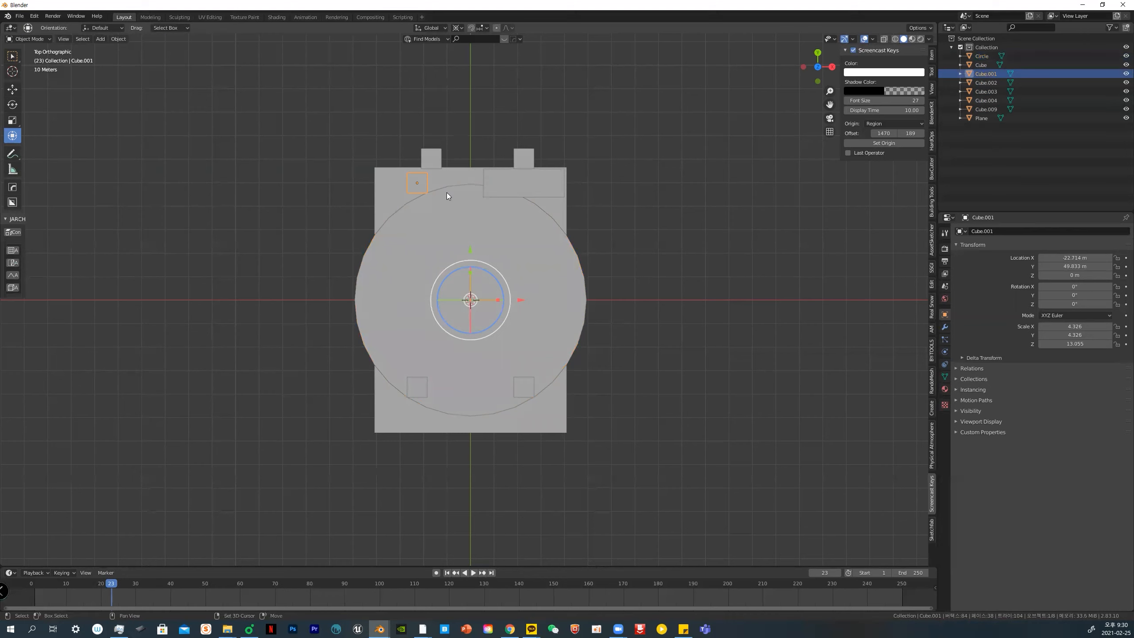
pyautogui.hotkey('shift', 's')
pyautogui.click(375, 156)
pyautogui.moveTo(470, 256); pyautogui.dragTo(555, 178)
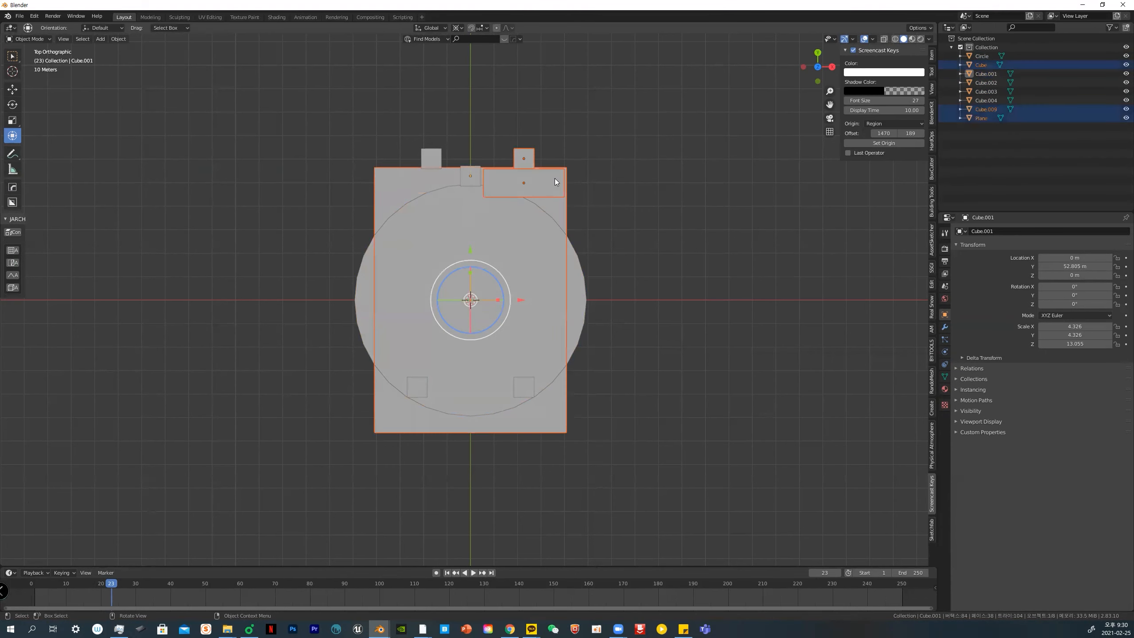
# Delete the plane, the wide block and the extra pillars, keeping only the disc and the pillar on its edge
pyautogui.press('Delete')
pyautogui.moveTo(387, 135); pyautogui.dragTo(469, 175)
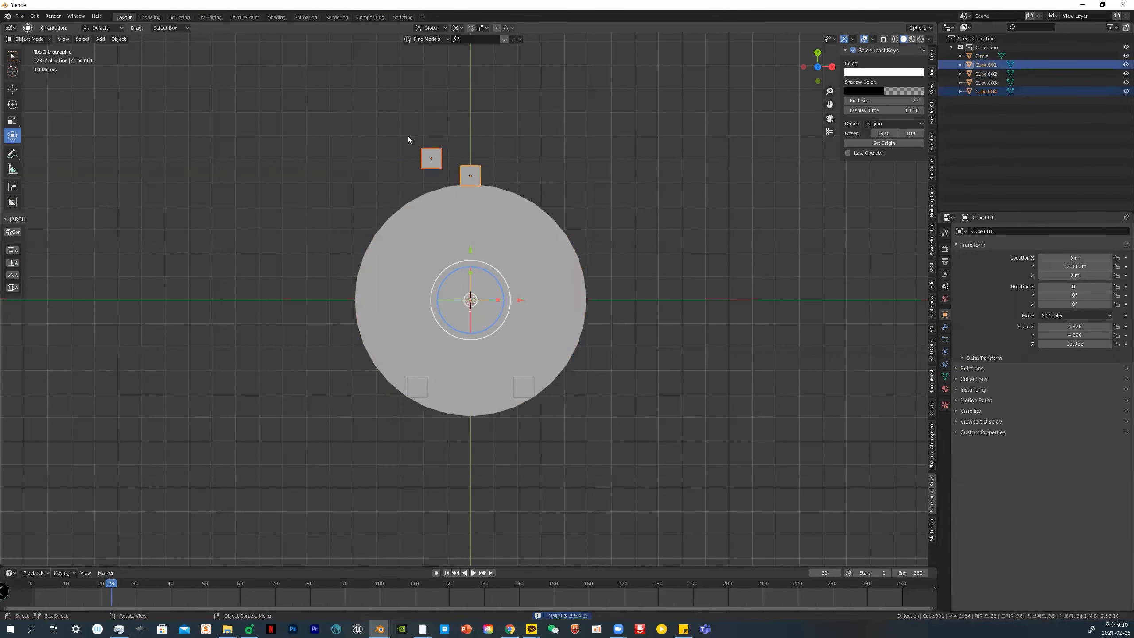
pyautogui.click(409, 137)
pyautogui.click(431, 159)
pyautogui.press('Delete')
pyautogui.click(418, 390)
pyautogui.press('Delete')
pyautogui.click(524, 385)
pyautogui.press('Delete')
# Select the remaining pillar and set the transform pivot point to Median Point
pyautogui.click(475, 179)
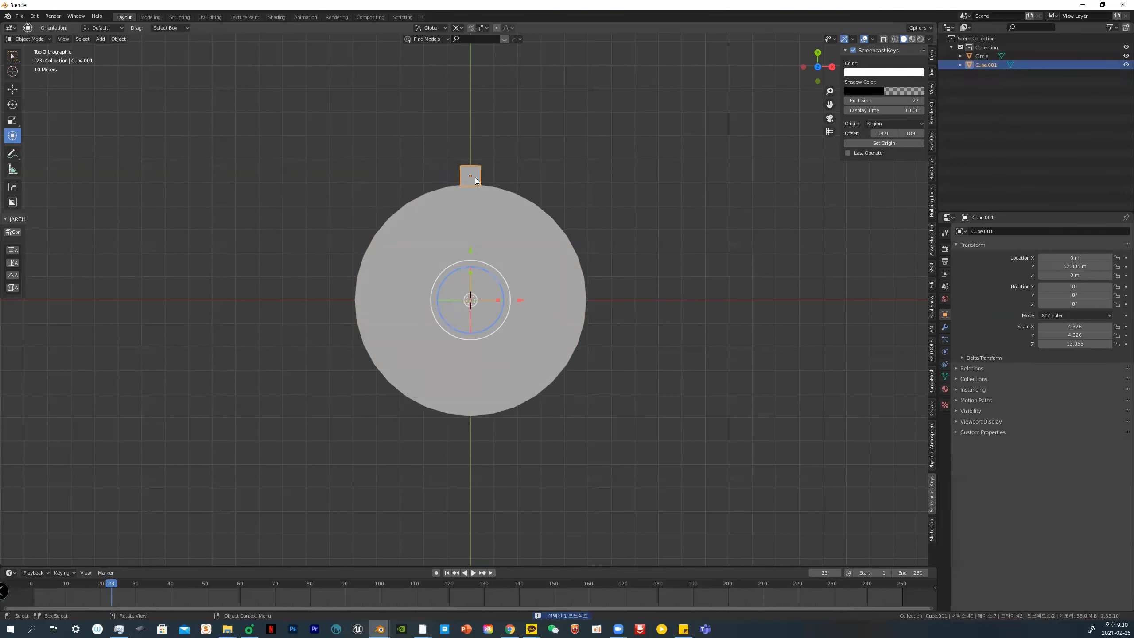
pyautogui.click(461, 28)
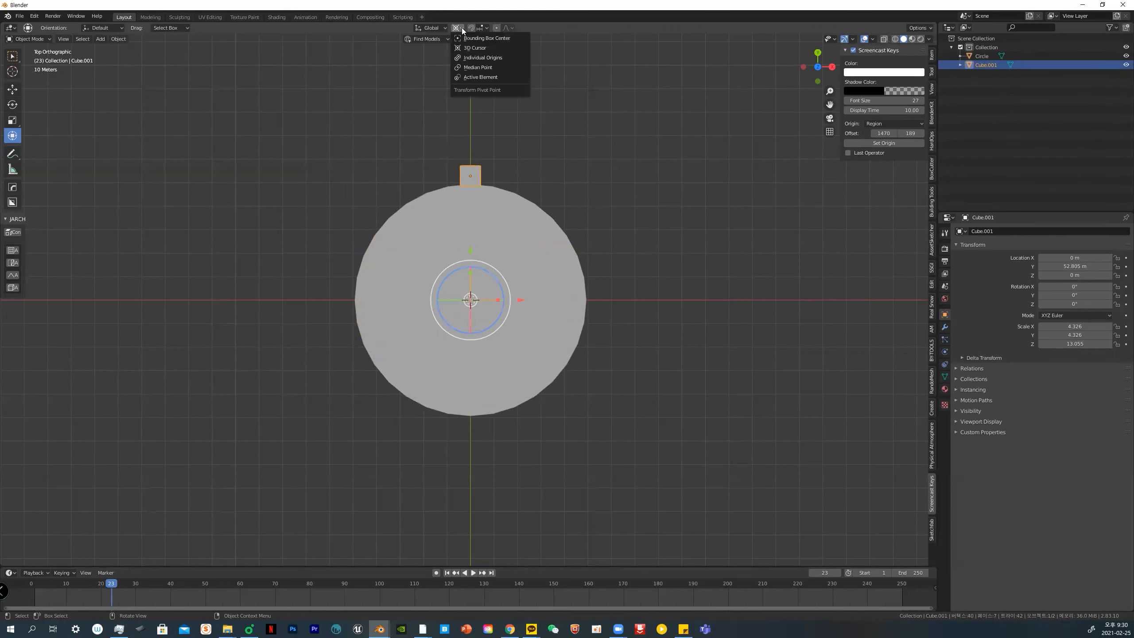
pyautogui.click(470, 69)
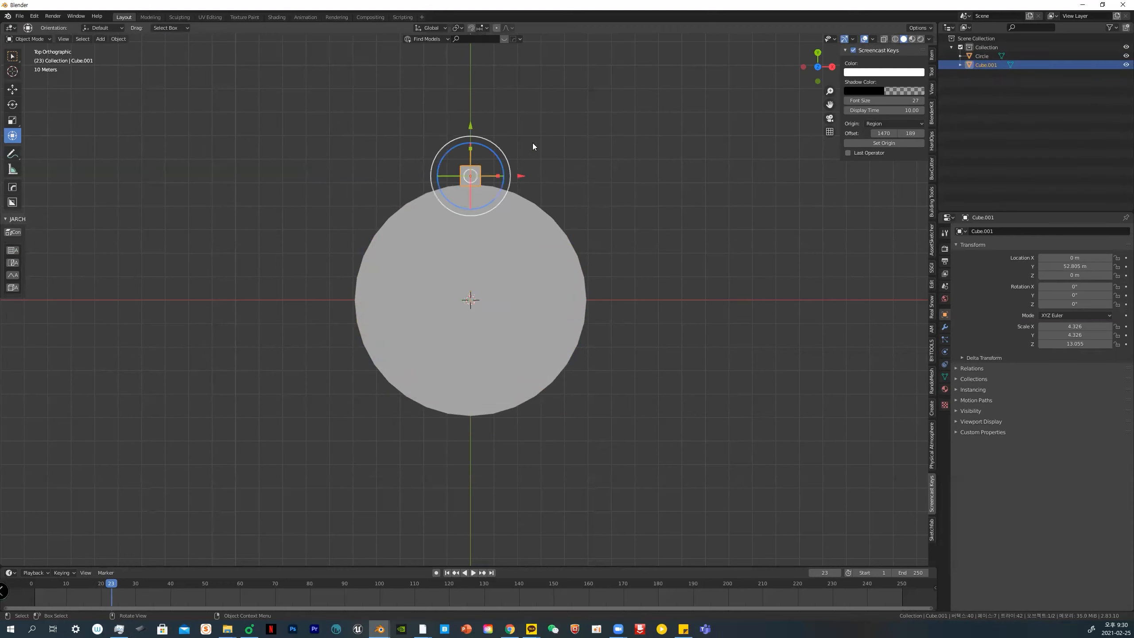
pyautogui.click(482, 164)
pyautogui.click(471, 179)
# Try moving the pillar, undo the move, rotate it about its own centre and clear its rotation
pyautogui.moveTo(469, 138); pyautogui.dragTo(498, 286)
pyautogui.hotkey('ctrl', 'z')
pyautogui.press('r')
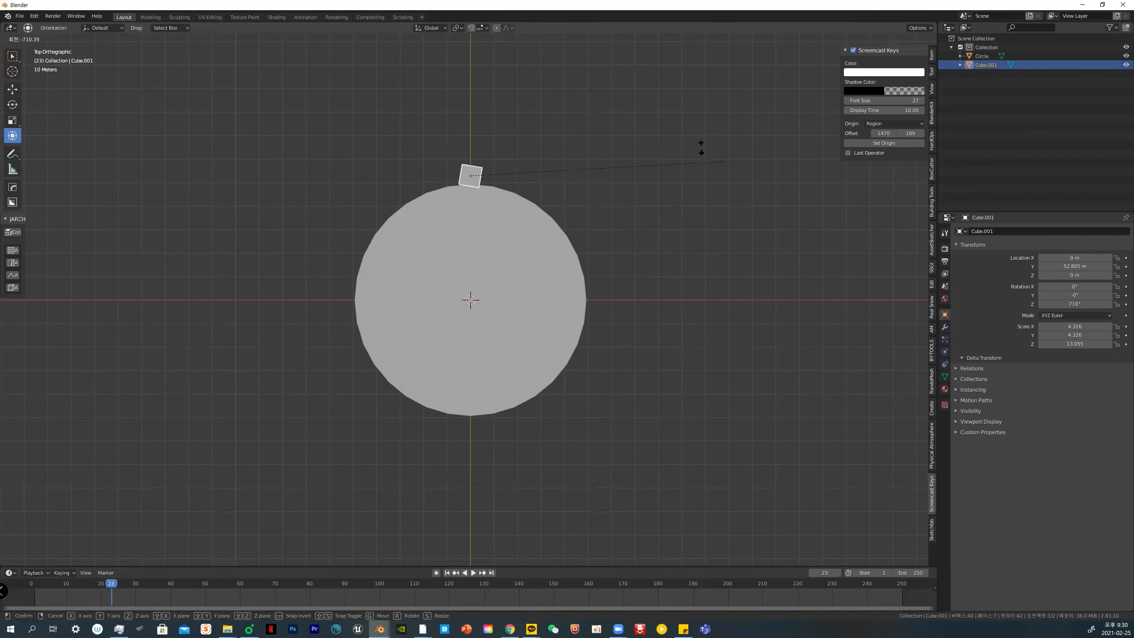
pyautogui.click(656, 209)
pyautogui.hotkey('alt', 'r')
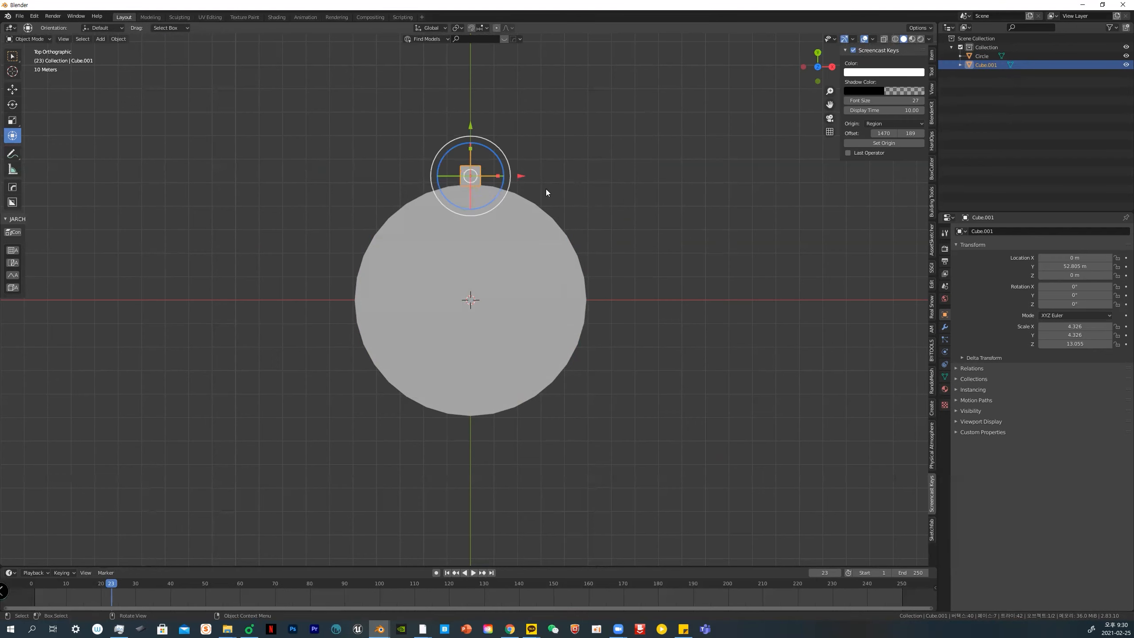
# Set the transform pivot point to 3D Cursor and reselect the pillar on the disc's edge
pyautogui.hotkey('alt', 'a')
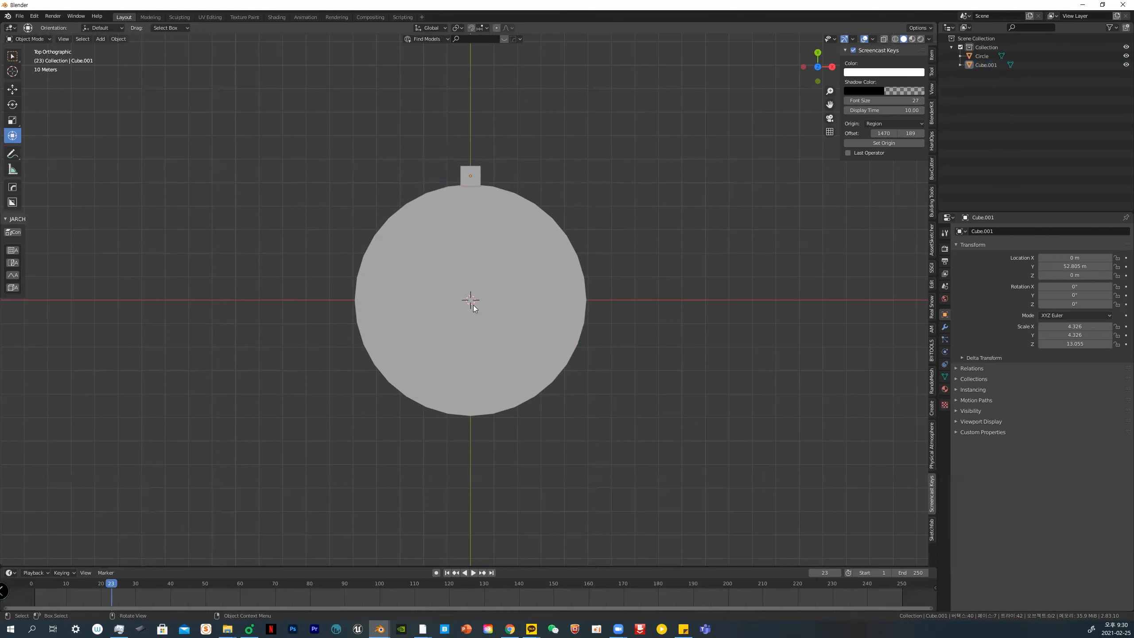
pyautogui.click(457, 28)
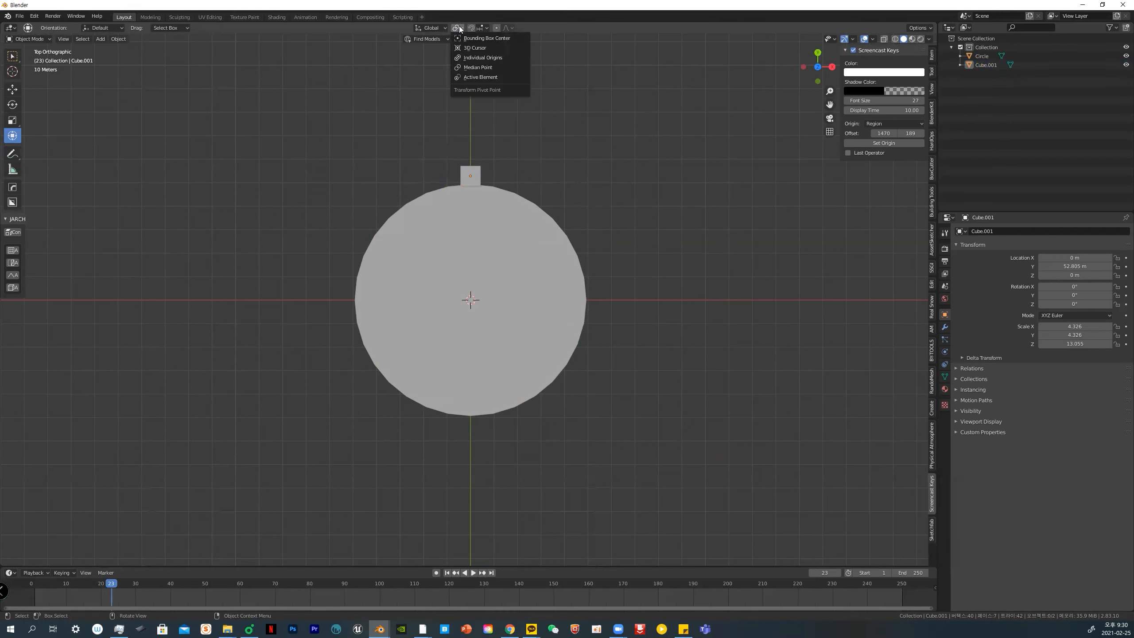
pyautogui.click(471, 48)
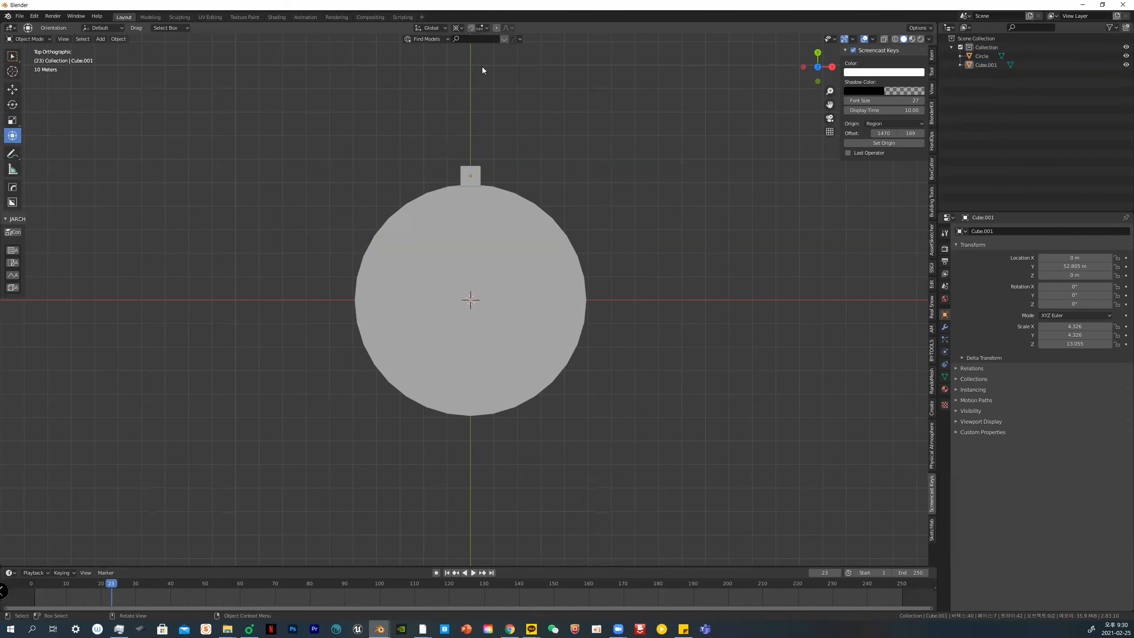
pyautogui.click(486, 179)
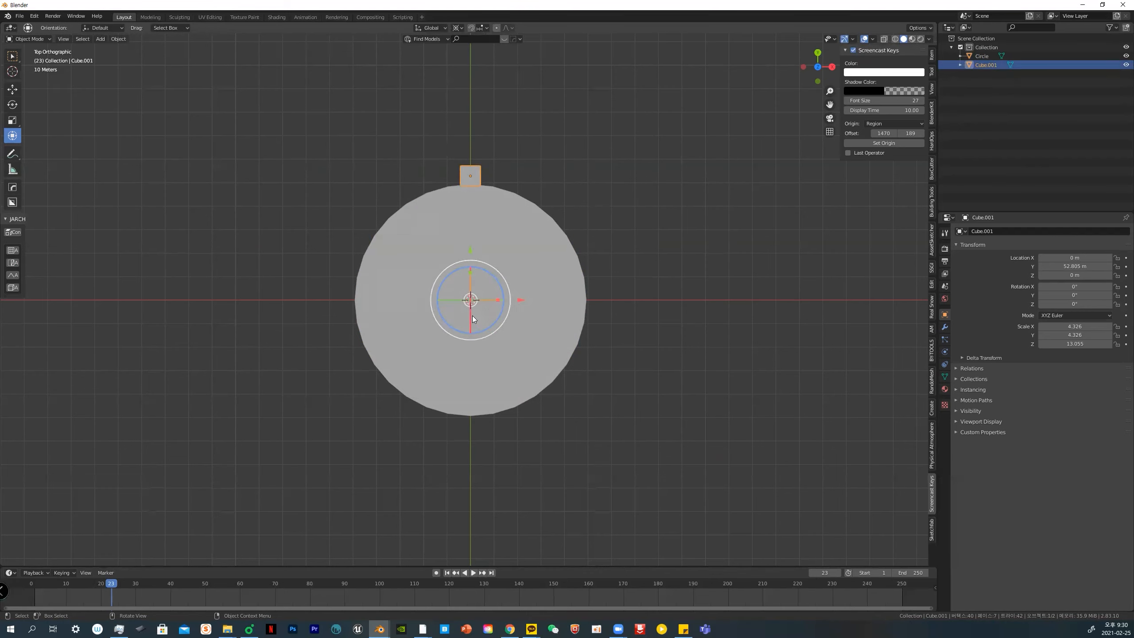
# Duplicate the pillar in place and rotate the copy about 36.5° clockwise around the 3D Cursor
pyautogui.hotkey('shift', 'd')
pyautogui.press('Escape')
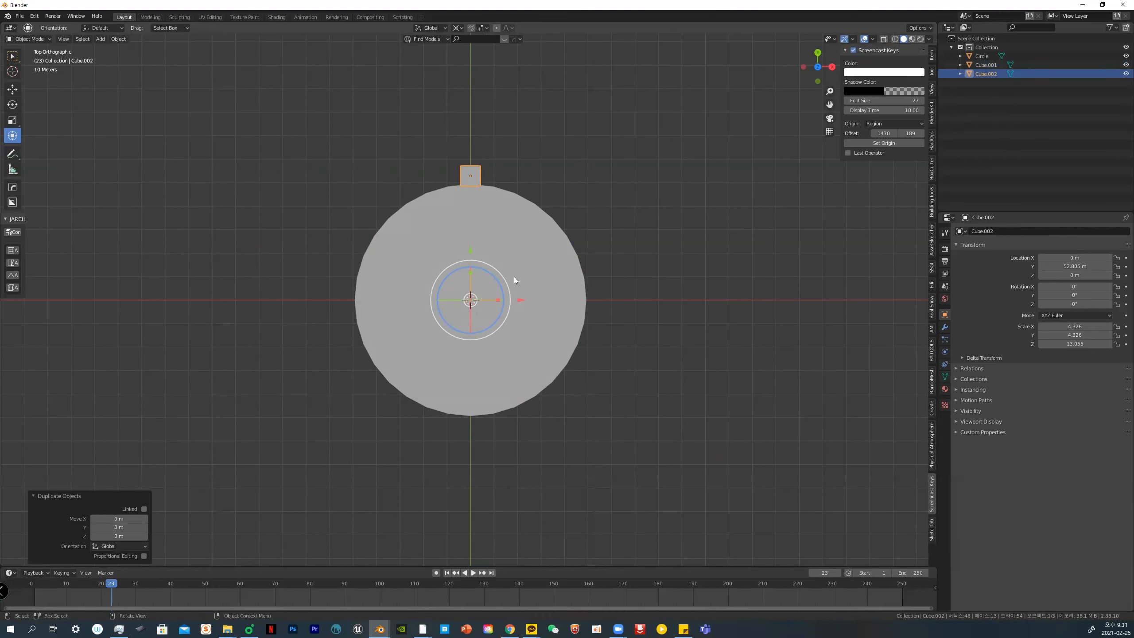
pyautogui.moveTo(514, 280); pyautogui.dragTo(518, 304)
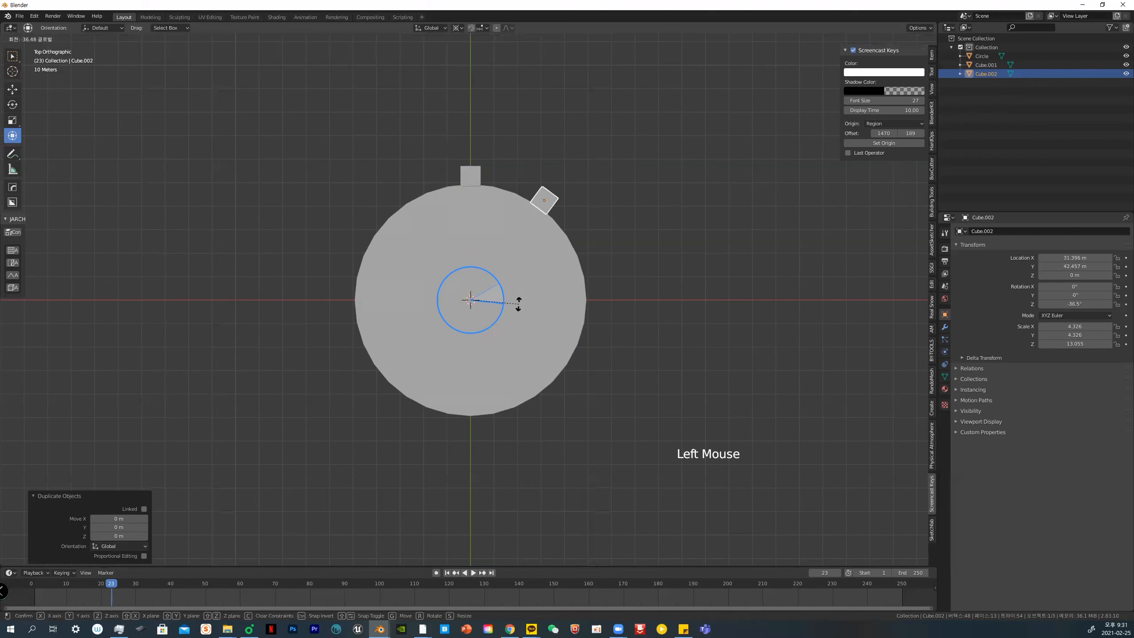
pyautogui.click(474, 173)
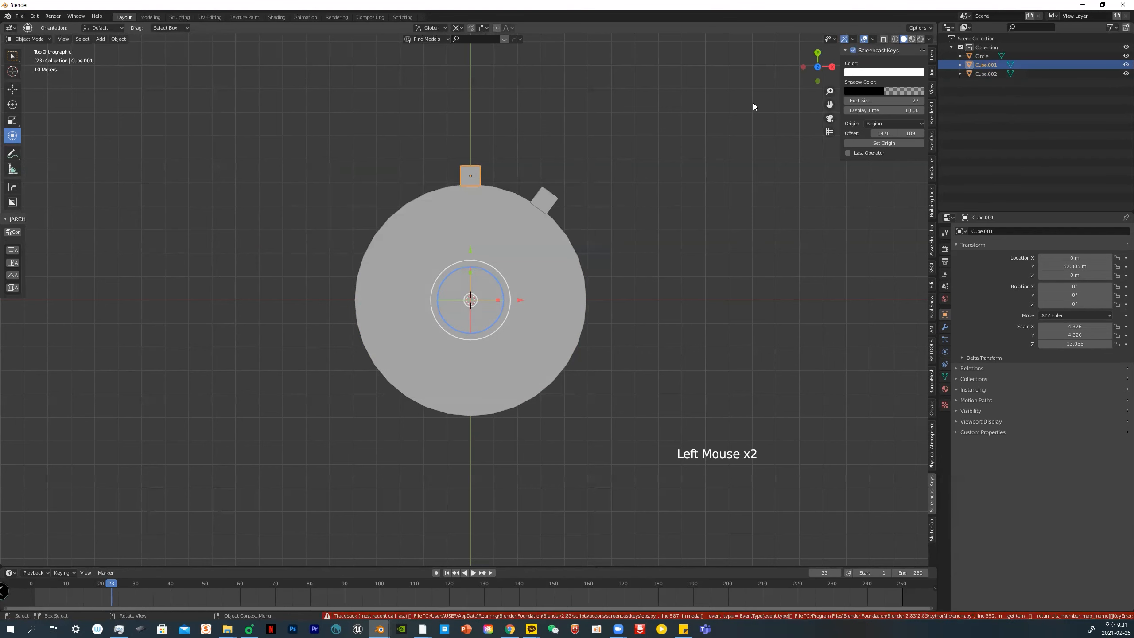
pyautogui.click(660, 207)
# Duplicate both pillars in place and rotate the copies clockwise around the 3D Cursor to the next positions on the disc's edge
pyautogui.click(545, 200)
pyautogui.keyDown('shift'); pyautogui.click(474, 173); pyautogui.keyUp('shift')
pyautogui.keyDown('shift'); pyautogui.click(540, 202); pyautogui.keyUp('shift')
pyautogui.hotkey('shift', 'd')
pyautogui.rightClick(542, 203)
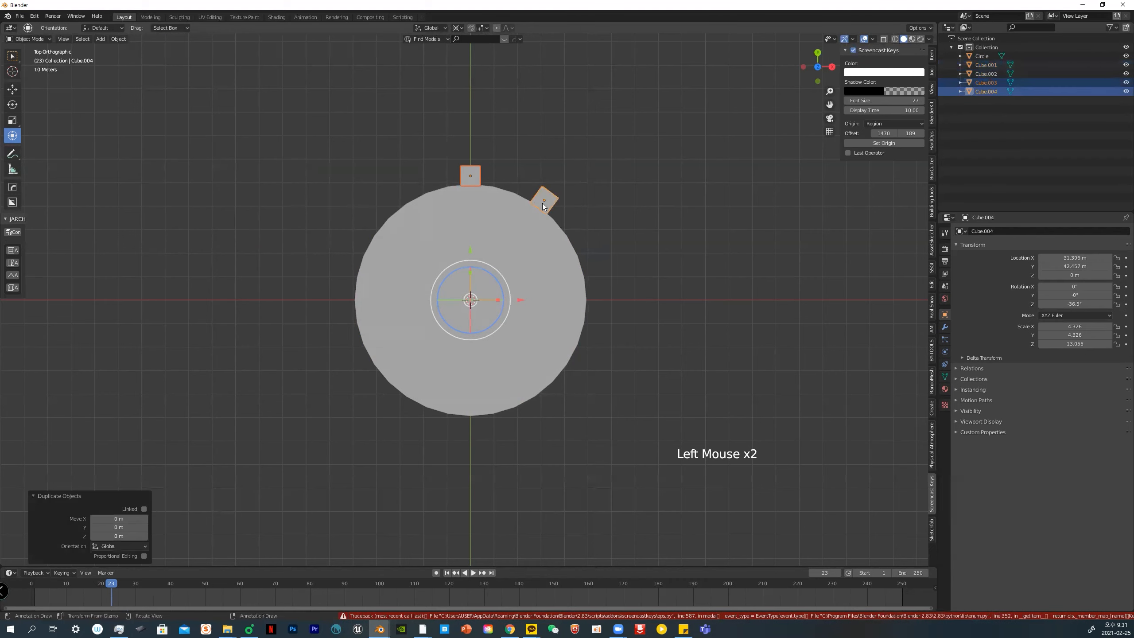
pyautogui.moveTo(489, 277); pyautogui.dragTo(512, 334)
pyautogui.hotkey('ctrl', 'z')
pyautogui.hotkey('ctrl', 'z')
# Select all four pillars, duplicate them in place and rotate the copies about 148° clockwise around the 3D Cursor
pyautogui.click(589, 348)
pyautogui.keyDown('shift'); pyautogui.click(589, 273); pyautogui.keyUp('shift')
pyautogui.keyDown('shift'); pyautogui.click(544, 200); pyautogui.keyUp('shift')
pyautogui.keyDown('shift'); pyautogui.click(472, 176); pyautogui.keyUp('shift')
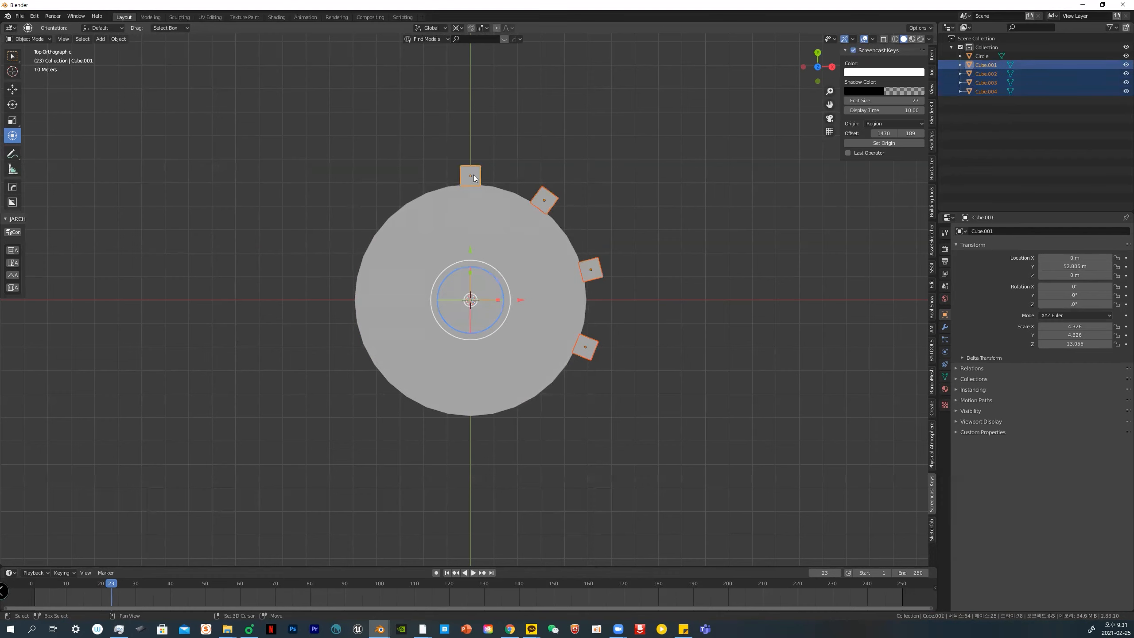
pyautogui.hotkey('shift', 'd')
pyautogui.rightClick(583, 233)
pyautogui.moveTo(501, 291); pyautogui.dragTo(417, 385)
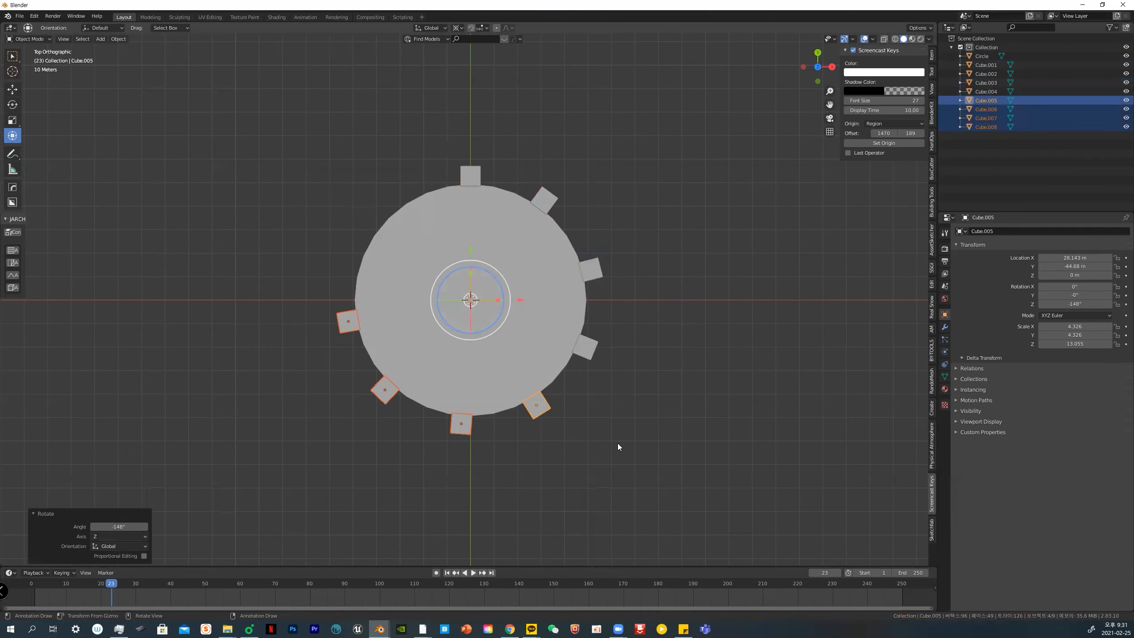
# Switch to the EnjoyCG_1 (1).blend window, select a radial arm, show viewport overlays and inspect how the arms surround the centre
pyautogui.moveTo(624, 415); pyautogui.dragTo(210, 405, button='middle')
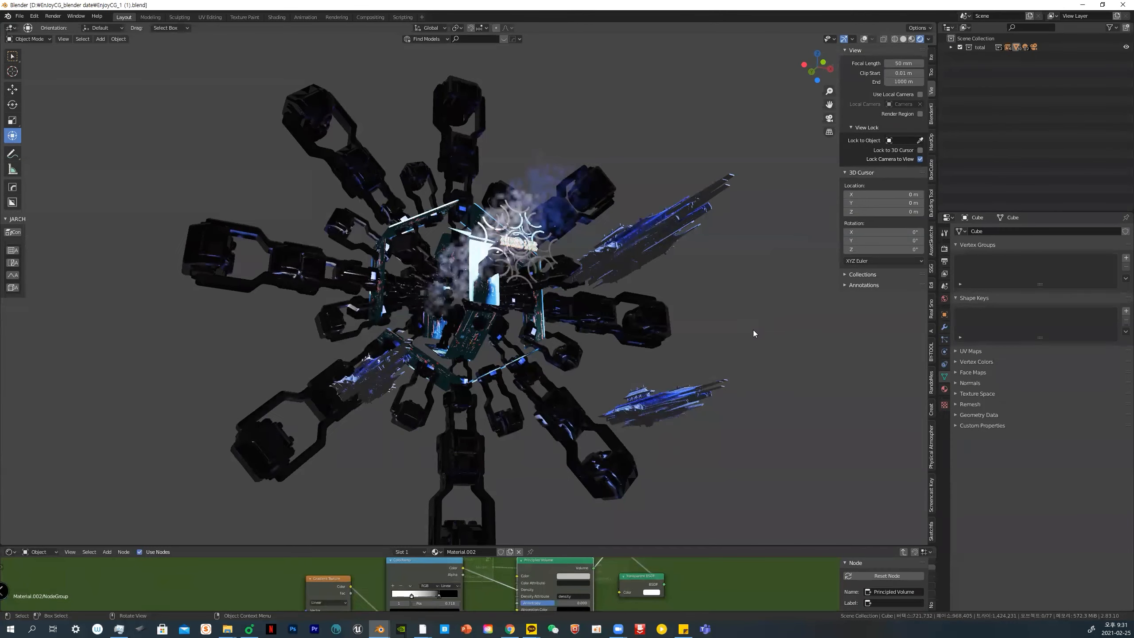
pyautogui.moveTo(753, 330)
pyautogui.mouseDown(button='middle')
pyautogui.moveTo(677, 362)
pyautogui.moveTo(670, 337)
pyautogui.moveTo(741, 298)
pyautogui.moveTo(733, 333)
pyautogui.mouseUp(button='middle')
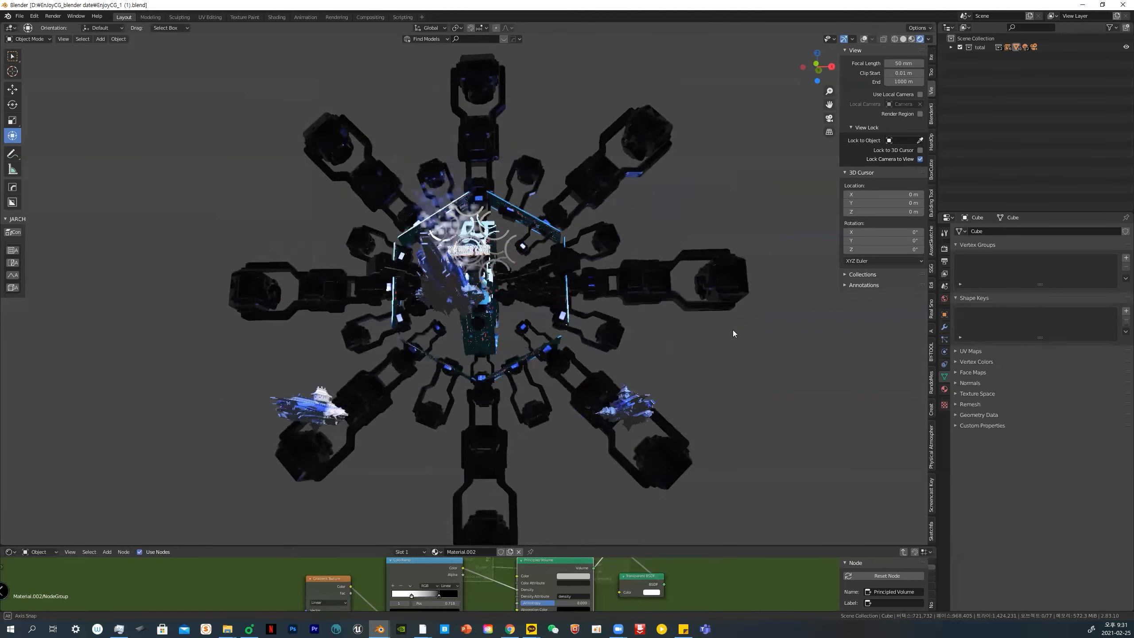
pyautogui.click(692, 288)
pyautogui.moveTo(682, 299); pyautogui.dragTo(680, 323, button='middle')
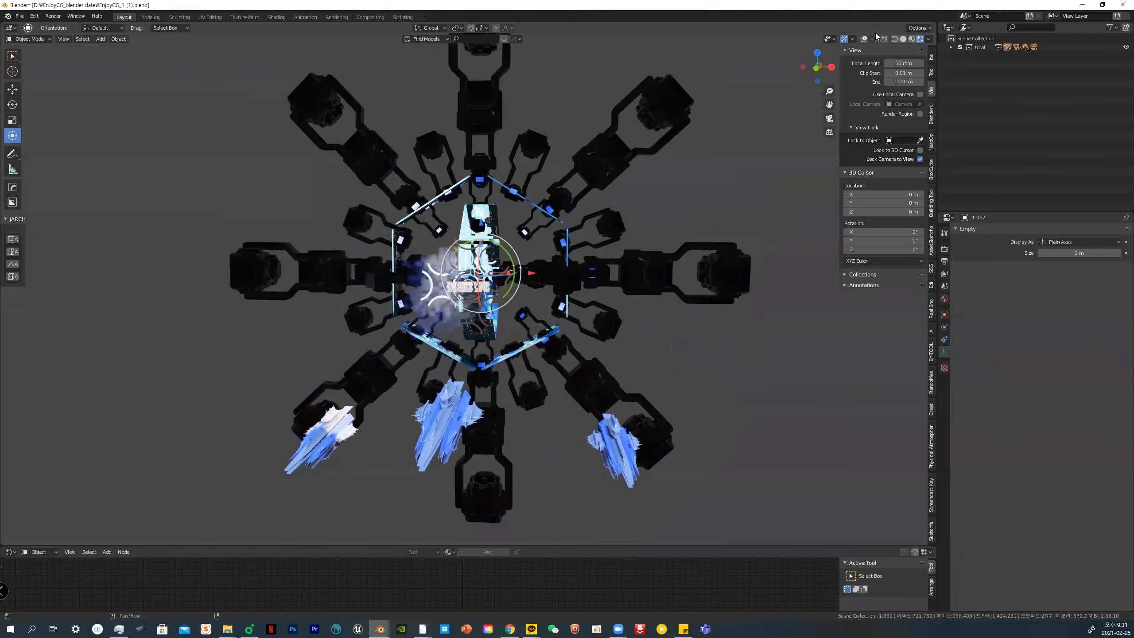
pyautogui.click(864, 40)
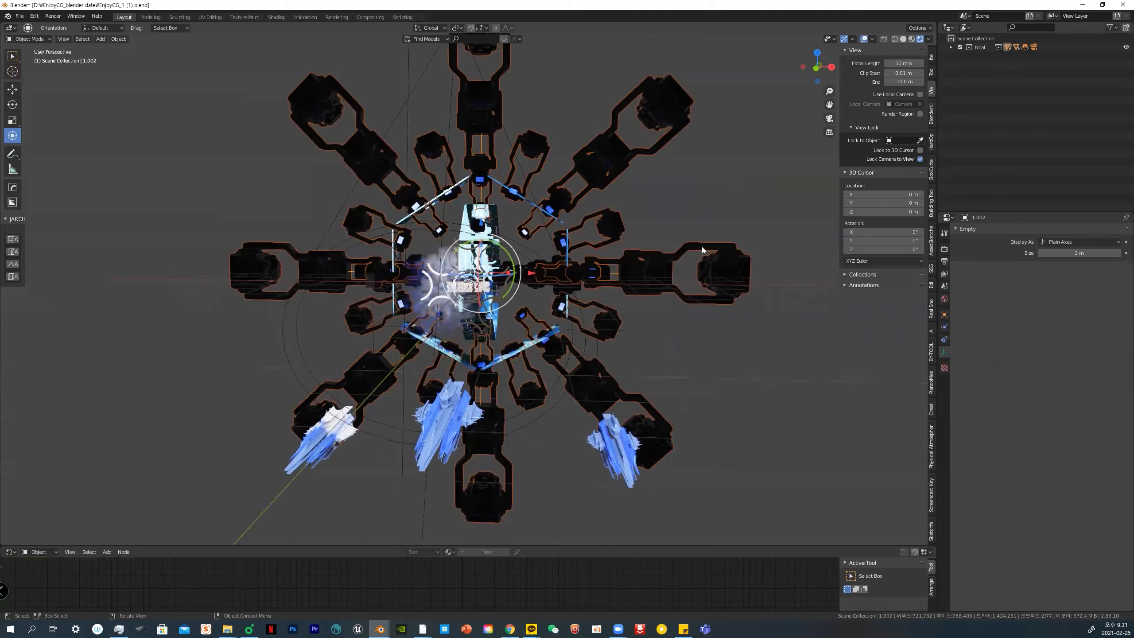
pyautogui.moveTo(687, 242); pyautogui.dragTo(689, 240, button='middle')
pyautogui.click(654, 172)
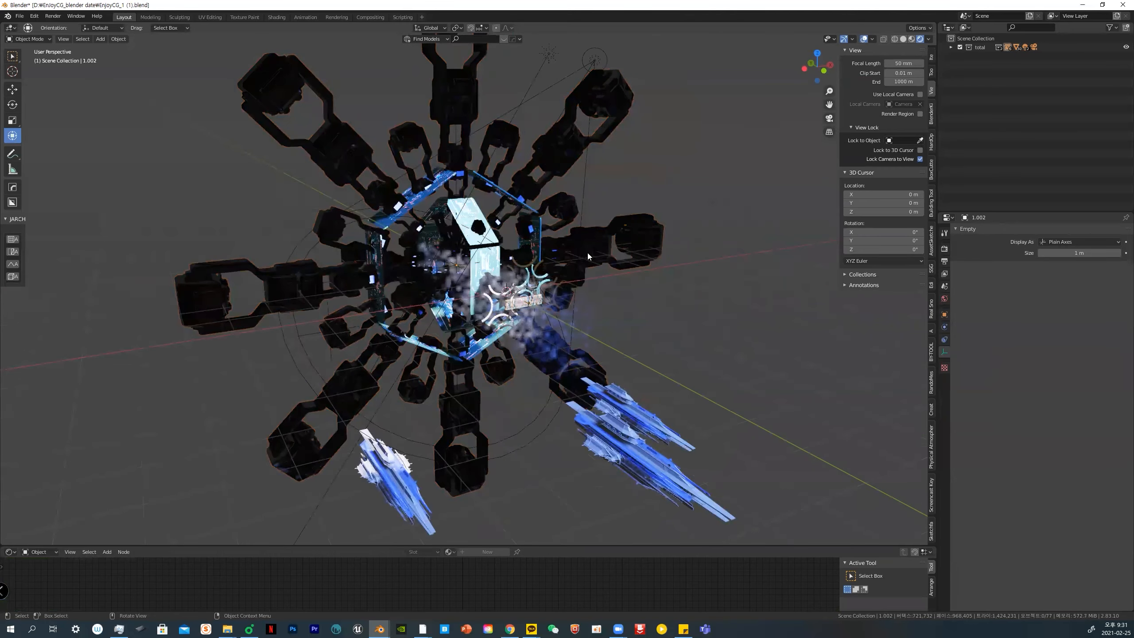
pyautogui.click(587, 253)
# Select a glowing panel of the central ring and examine how the panels and arms are arranged around the centre
pyautogui.scroll(-2, 641, 258)
pyautogui.moveTo(641, 259); pyautogui.dragTo(658, 264, button='middle')
pyautogui.scroll(5, 450, 282)
pyautogui.scroll(4, 450, 283)
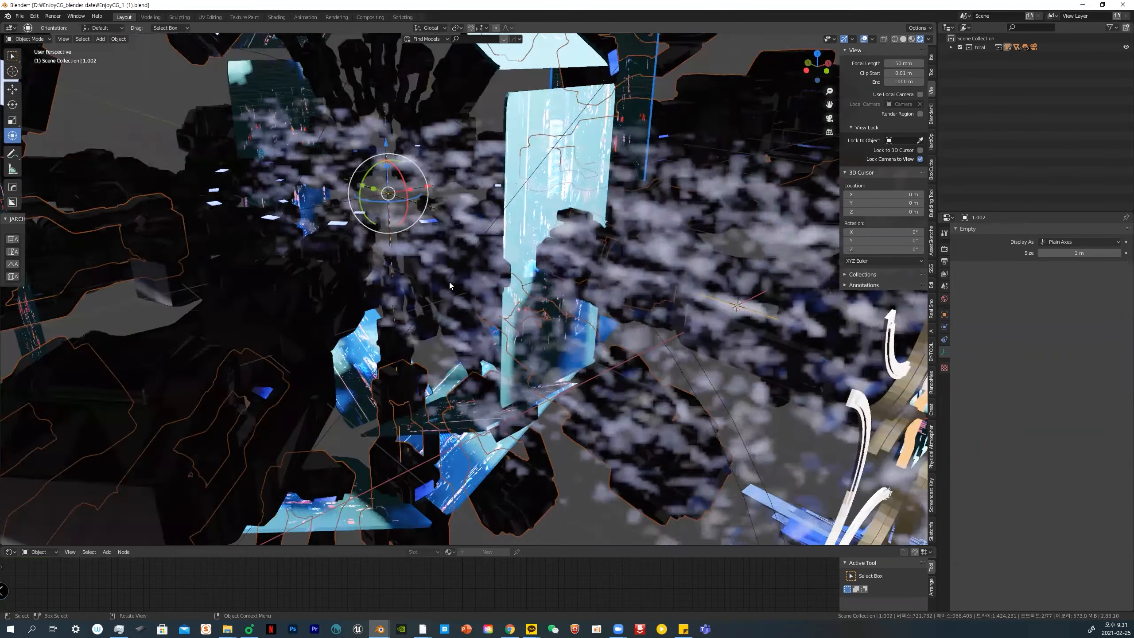
pyautogui.click(569, 151)
pyautogui.click(569, 151)
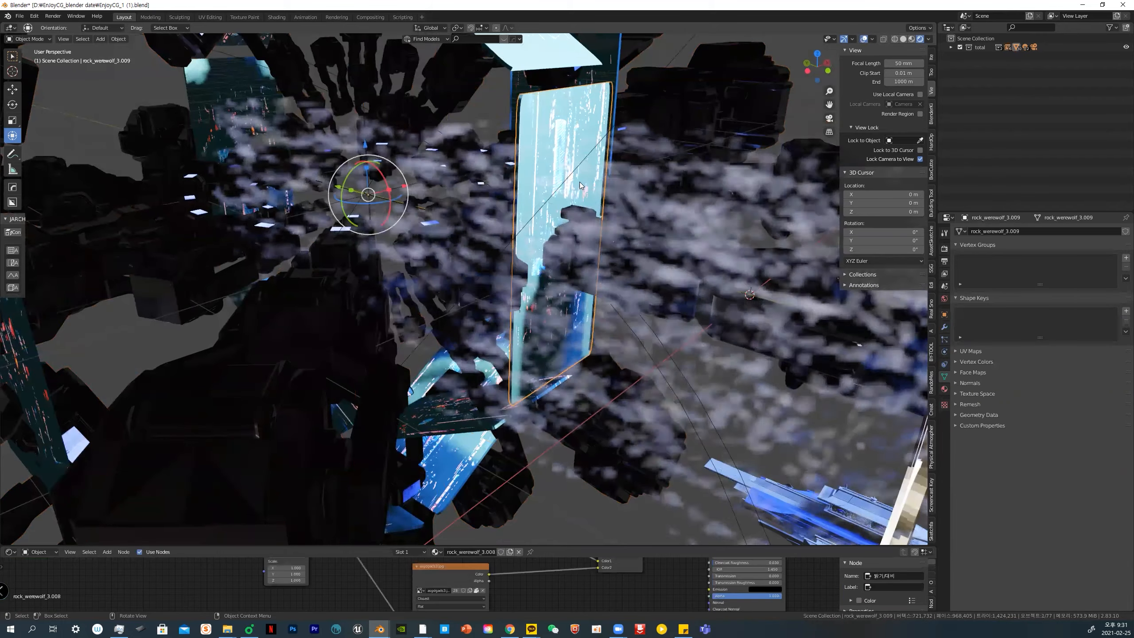
pyautogui.scroll(-3, 563, 156)
pyautogui.moveTo(537, 193); pyautogui.dragTo(585, 209, button='middle')
pyautogui.scroll(-5, 625, 263)
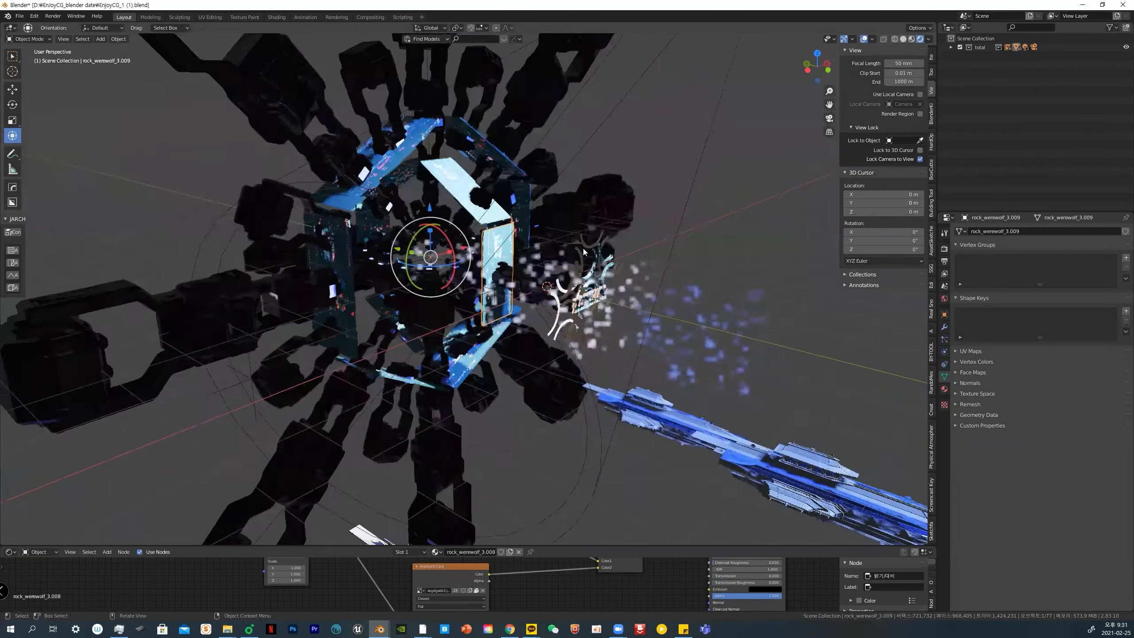
pyautogui.moveTo(642, 279); pyautogui.dragTo(618, 277, button='middle')
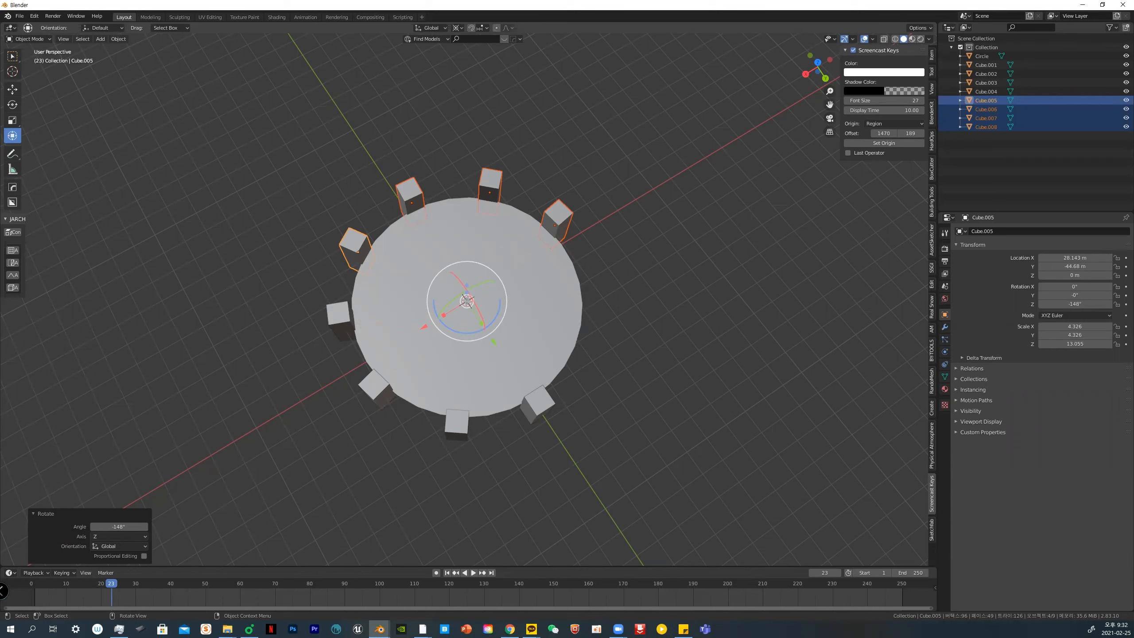
# Return to the disc scene and delete the disc together with all its surrounding pillars
pyautogui.hotkey('alt', 'Tab')
pyautogui.moveTo(564, 373); pyautogui.dragTo(552, 366, button='middle')
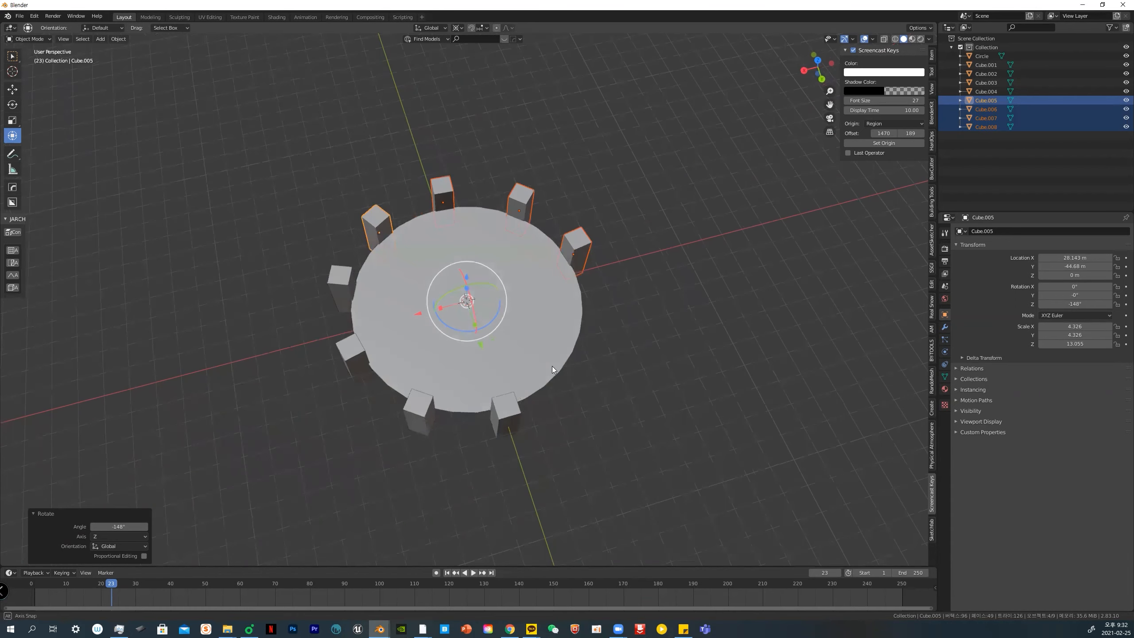
pyautogui.moveTo(643, 372); pyautogui.dragTo(452, 305, button='middle')
pyautogui.moveTo(314, 182); pyautogui.dragTo(678, 419)
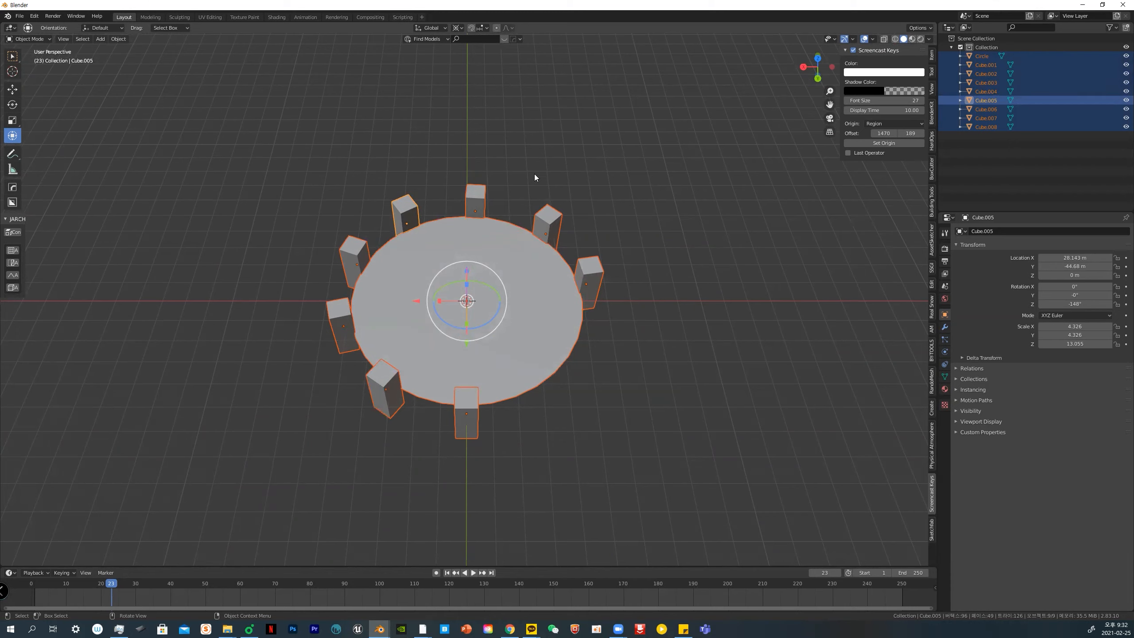
pyautogui.press('Delete')
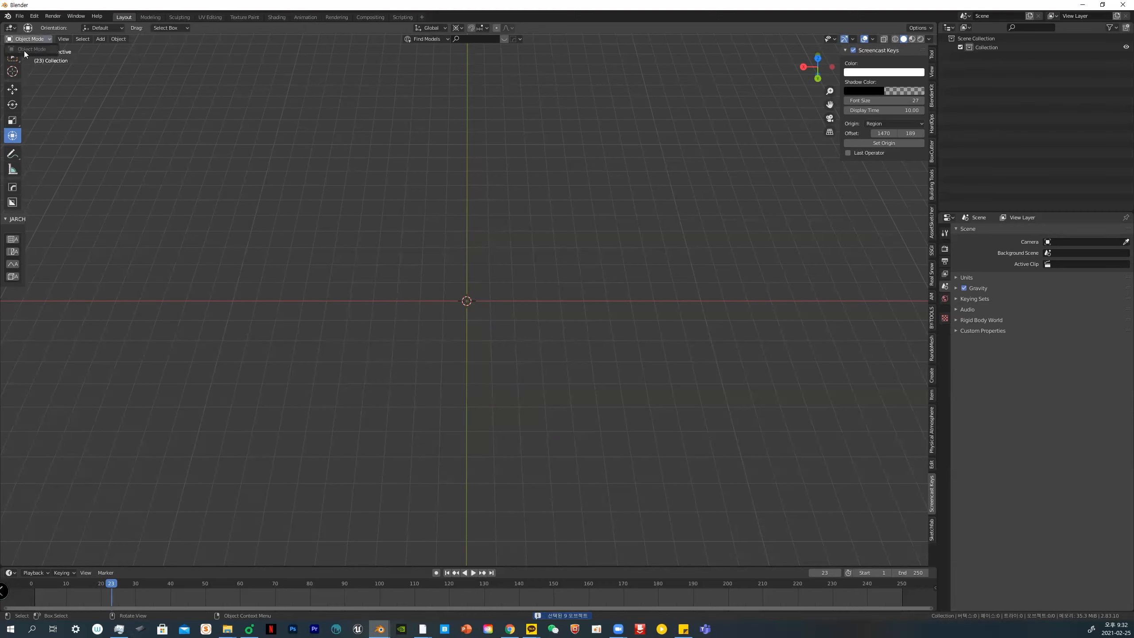
# Start adding a new mesh object to the empty scene
pyautogui.hotkey('shift', 'a')
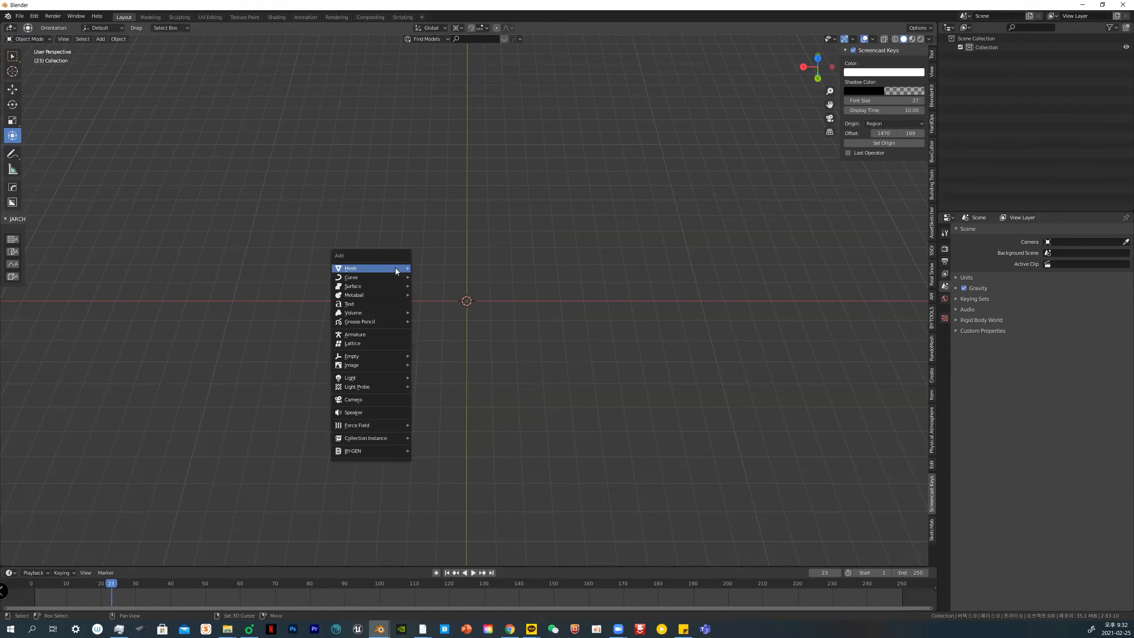
# Add a cube mesh at the origin and scale it up uniformly to about 8.3
pyautogui.moveTo(395, 268)
pyautogui.click(430, 276)
pyautogui.press('s')
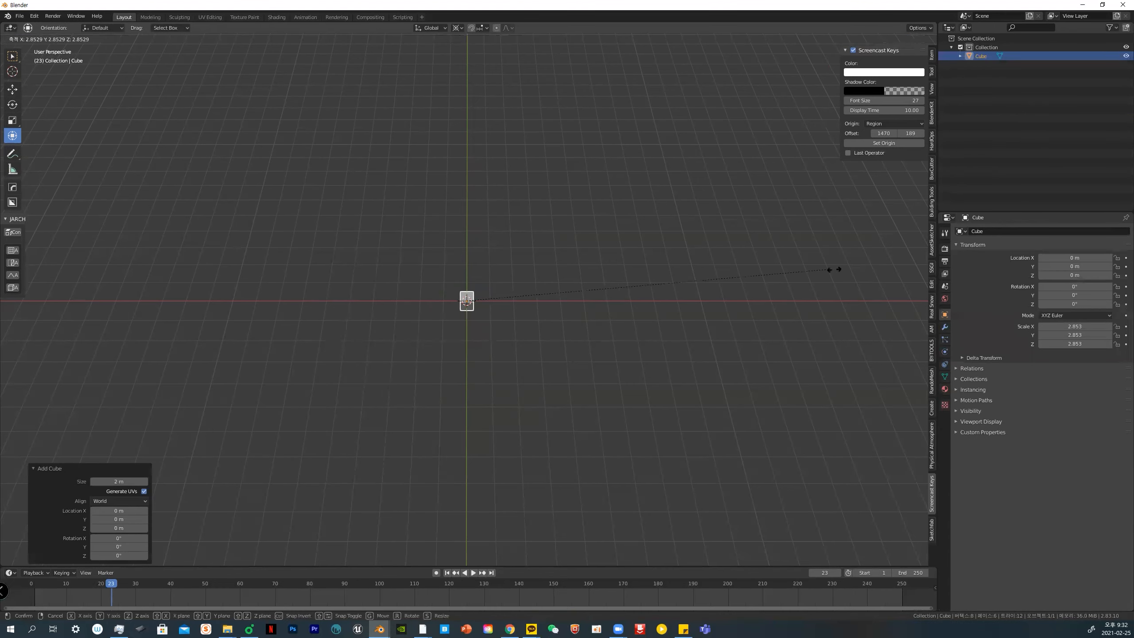
pyautogui.click(581, 311)
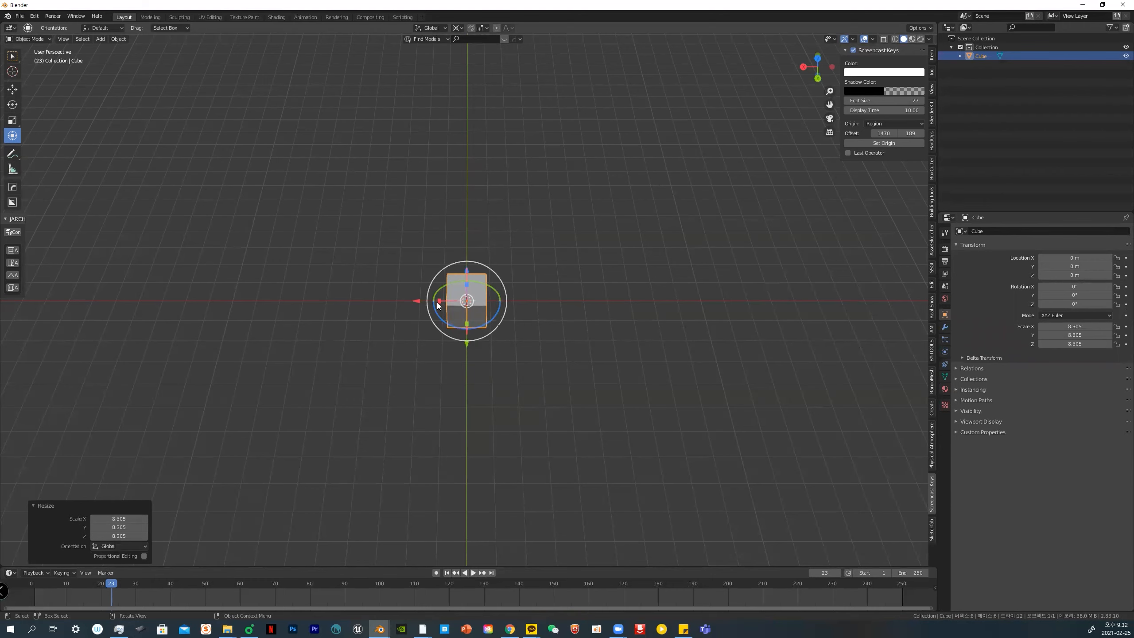
# Stretch the cube about 3.5 times along X and 3.2 times along Y, and enlarge it overall by about 1.12
pyautogui.press('s')
pyautogui.press('x')
pyautogui.click(354, 297)
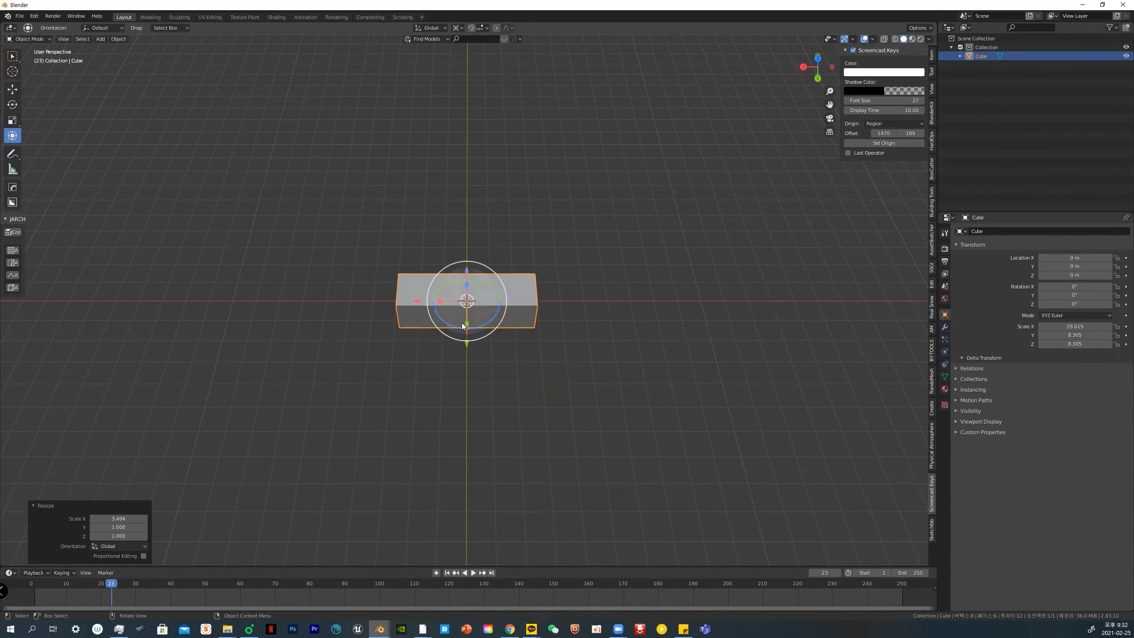
pyautogui.press('s')
pyautogui.press('y')
pyautogui.click(475, 380)
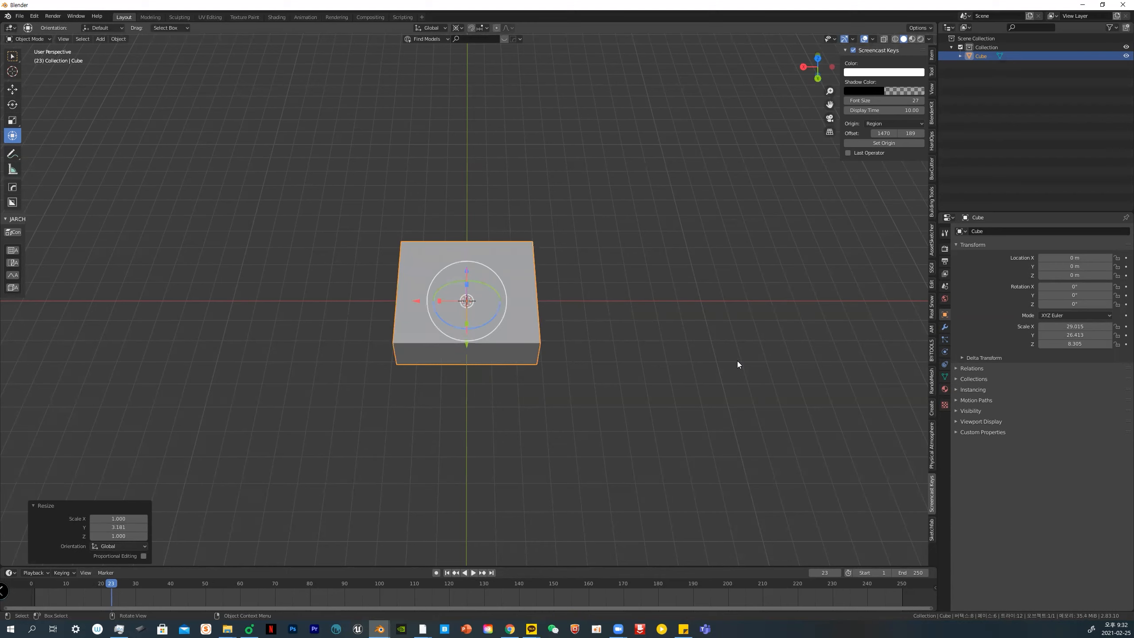
pyautogui.press('s')
pyautogui.click(703, 327)
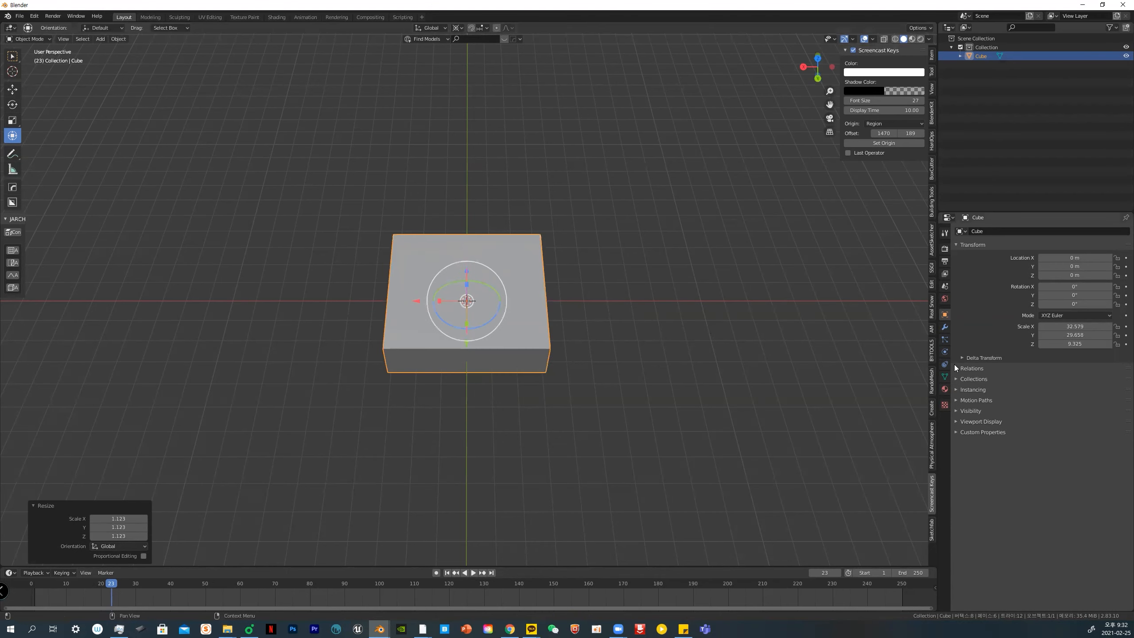
# Add an Array modifier to the cube with a relative X offset of 1.1 and a count of 4
pyautogui.click(949, 327)
pyautogui.click(973, 231)
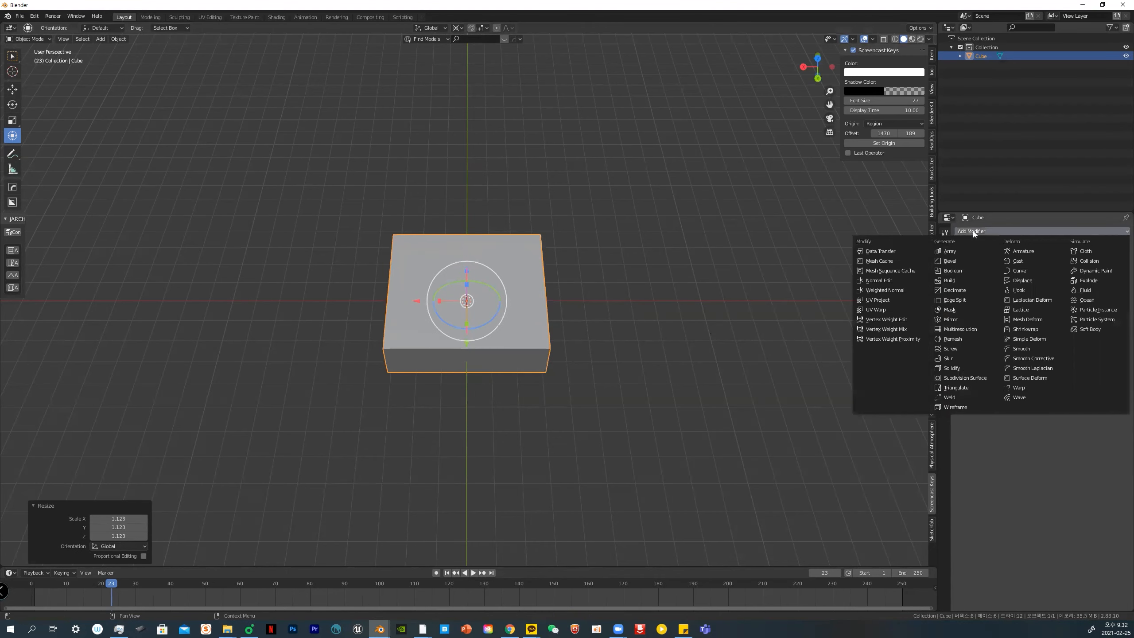
pyautogui.click(956, 252)
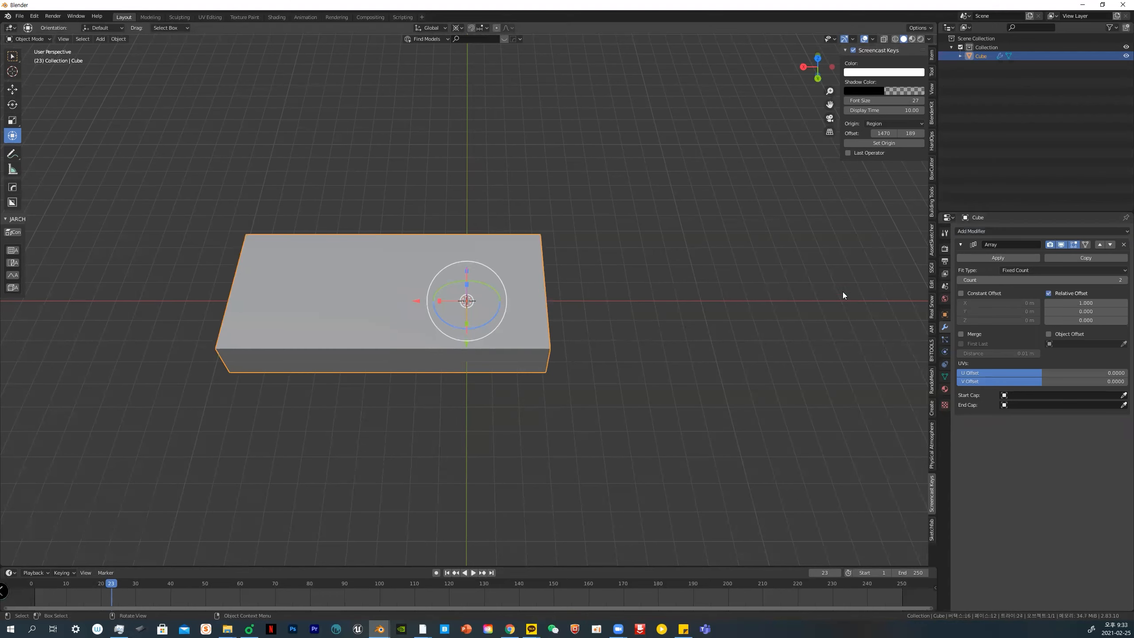
pyautogui.click(1122, 304)
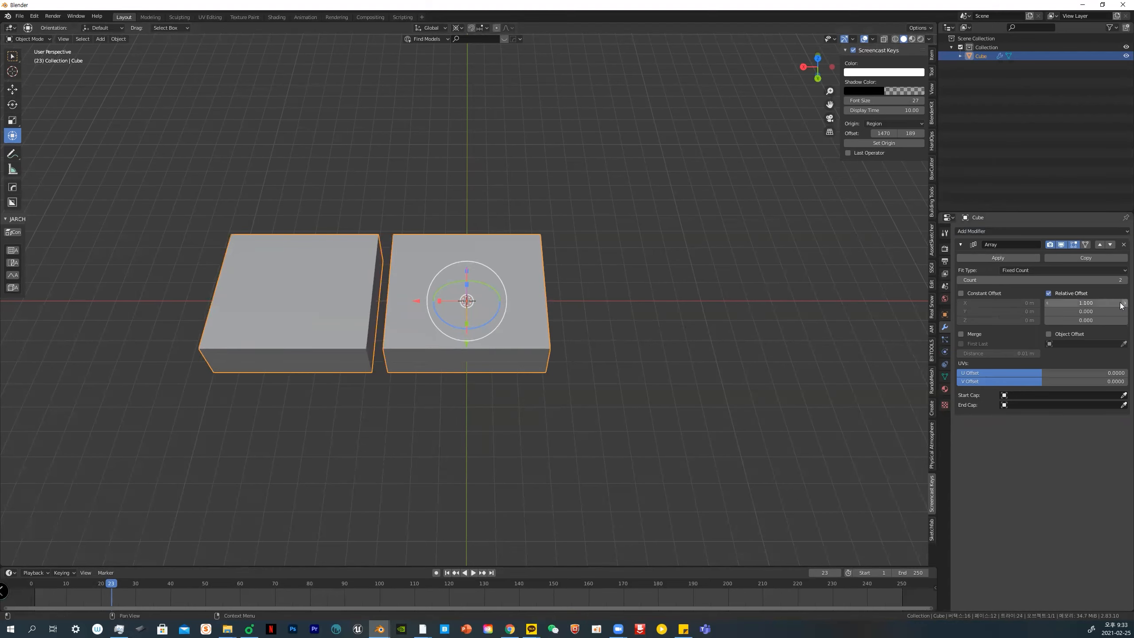
pyautogui.moveTo(1100, 281); pyautogui.dragTo(1115, 280)
# Examine from near and far how the viewport's clipping distance affects the display of the arrayed blocks
pyautogui.scroll(-4, 670, 364)
pyautogui.scroll(2, 620, 361)
pyautogui.scroll(-3, 705, 236)
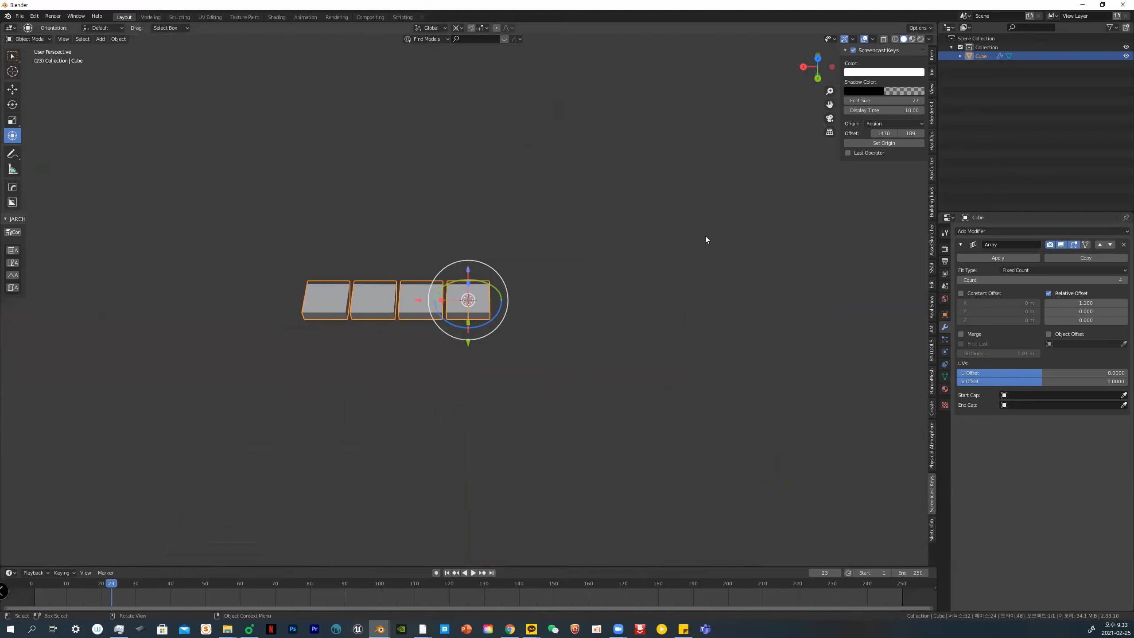
pyautogui.scroll(3, 705, 236)
pyautogui.scroll(-5, 705, 236)
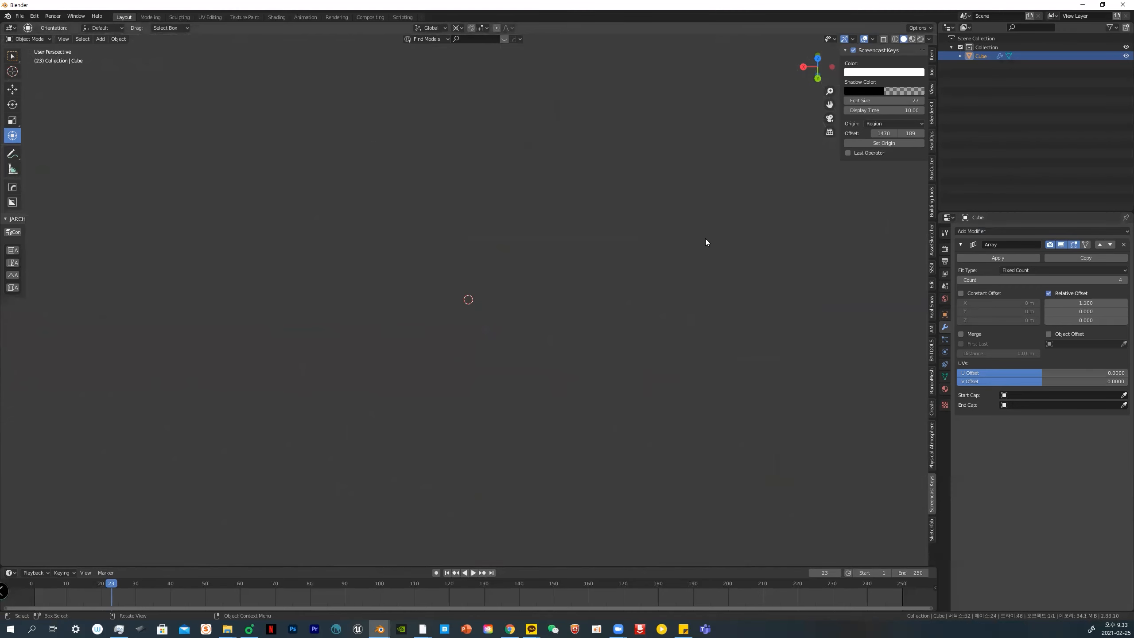
pyautogui.scroll(5, 706, 240)
pyautogui.scroll(-5, 706, 239)
pyautogui.scroll(5, 705, 239)
pyautogui.scroll(1, 705, 243)
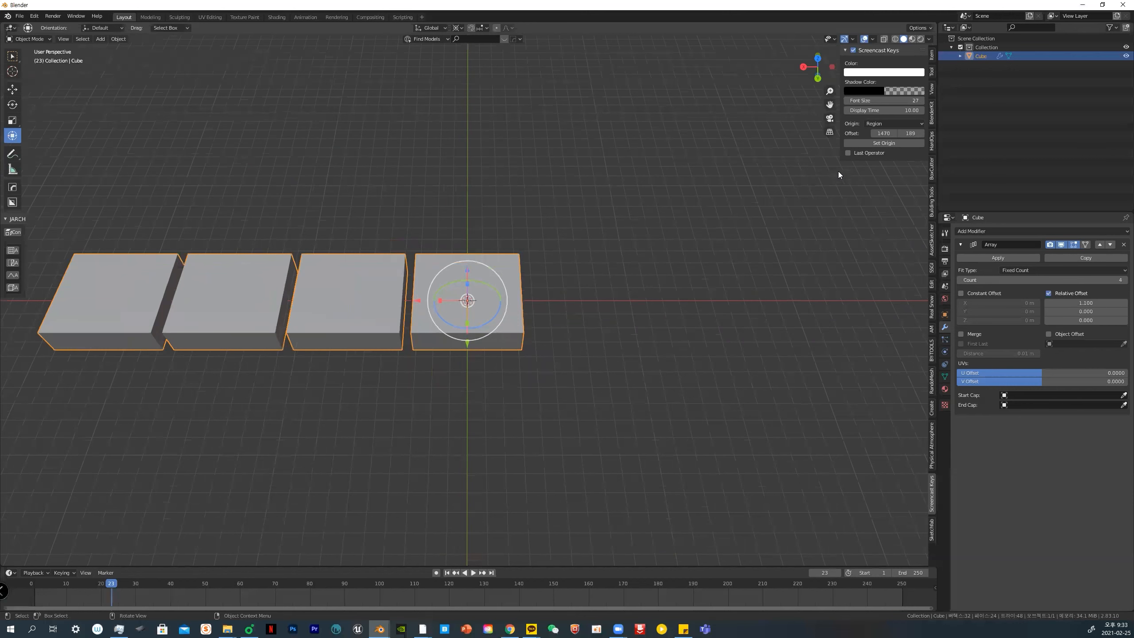
# Set the viewport's clip end to 100000 m
pyautogui.click(931, 92)
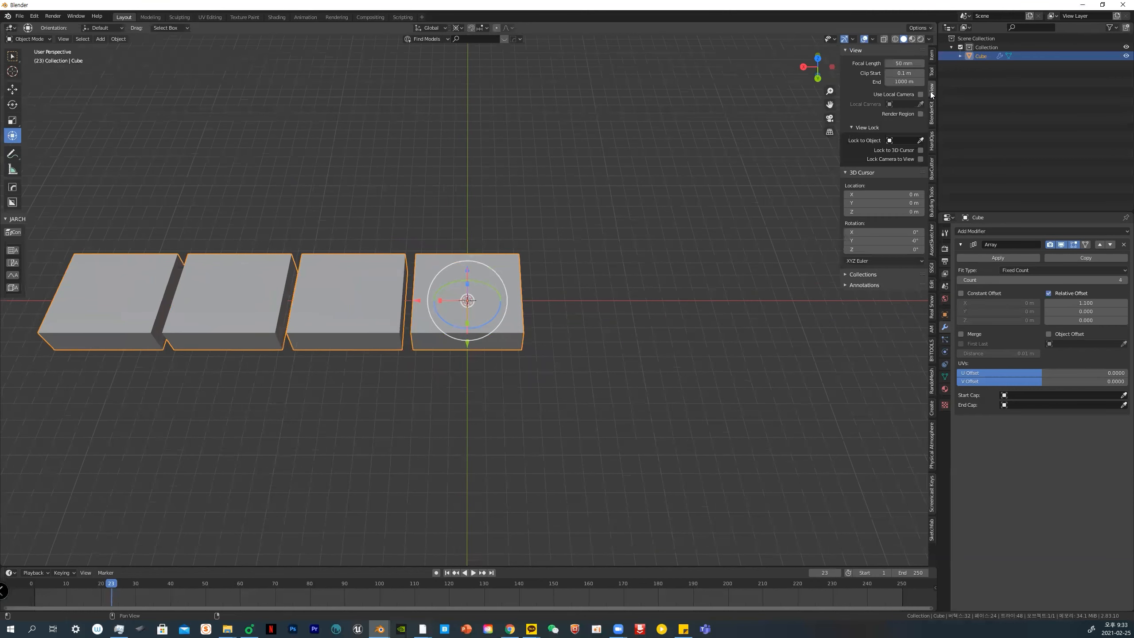
pyautogui.click(904, 83)
pyautogui.press('Return')
pyautogui.scroll(-5, 676, 296)
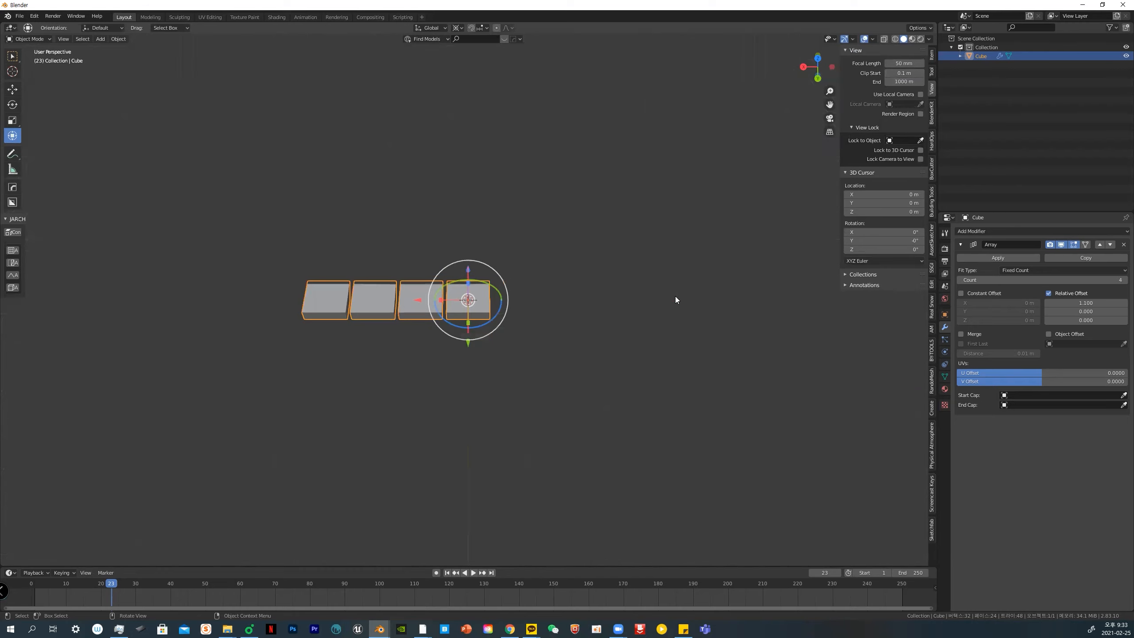
pyautogui.scroll(-1, 675, 296)
pyautogui.scroll(2, 675, 296)
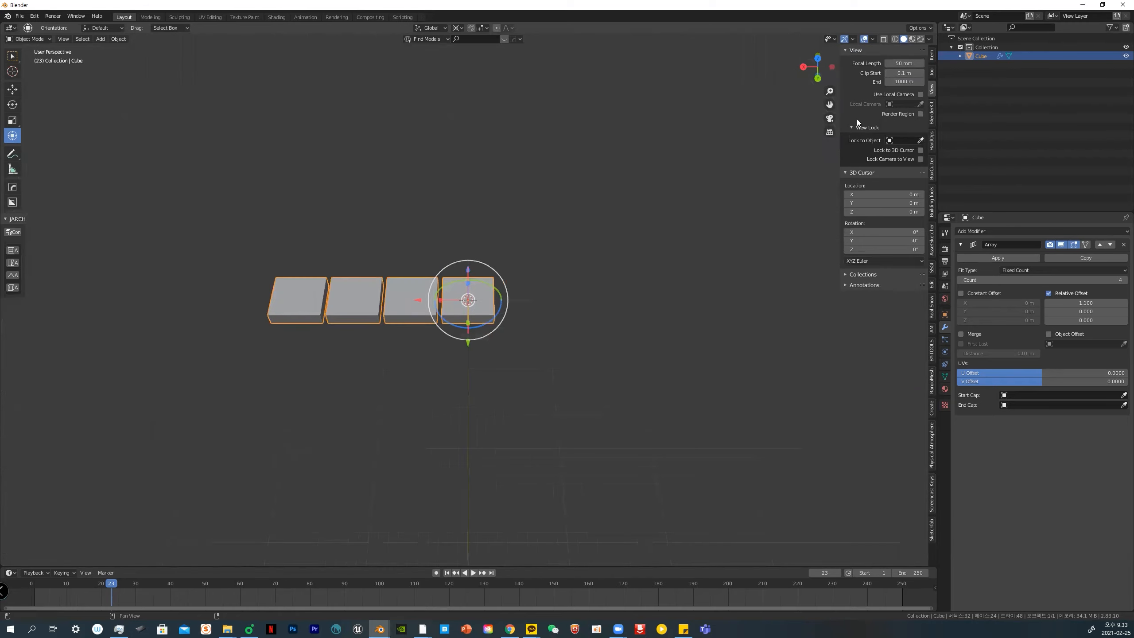
pyautogui.click(905, 81)
pyautogui.write('100000')
pyautogui.press('Return')
pyautogui.moveTo(598, 193)
pyautogui.mouseDown(button='middle')
pyautogui.moveTo(574, 195)
pyautogui.moveTo(598, 196)
pyautogui.mouseUp(button='middle')
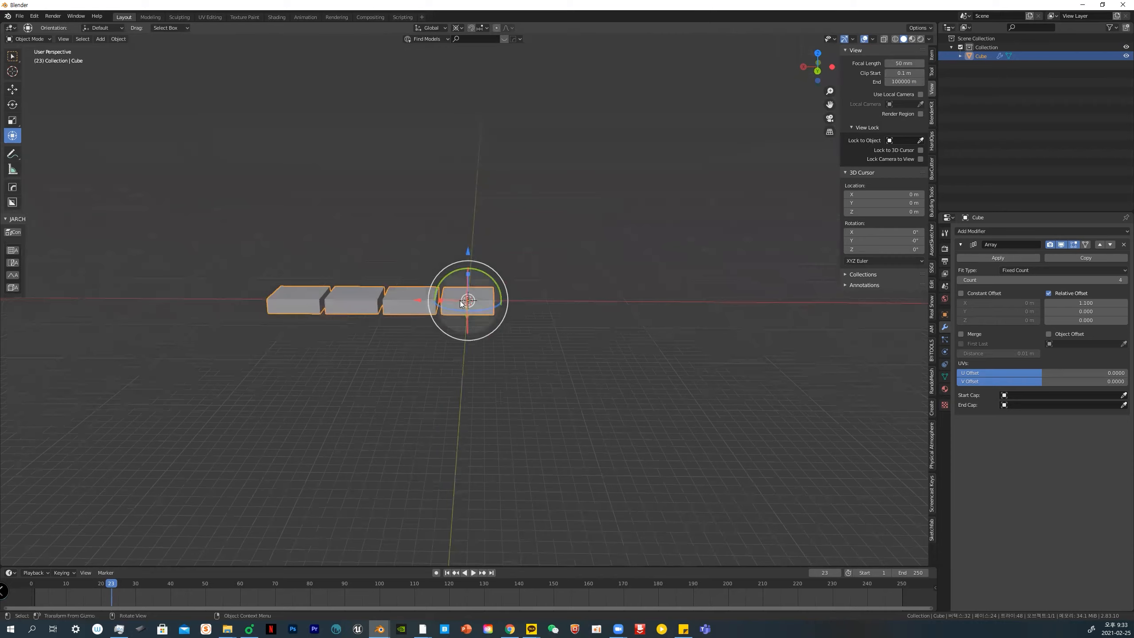
# Set the viewport's clip start to 0.001 m and inspect the edges of the blocks at different distances
pyautogui.scroll(10, 461, 303)
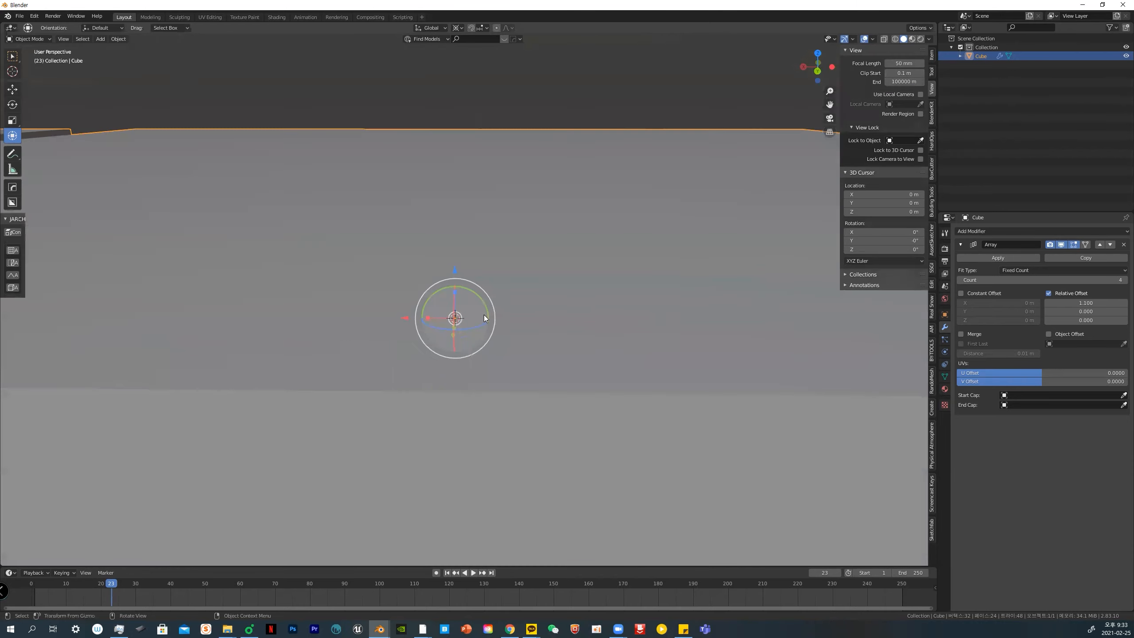
pyautogui.scroll(-3, 484, 317)
pyautogui.click(903, 73)
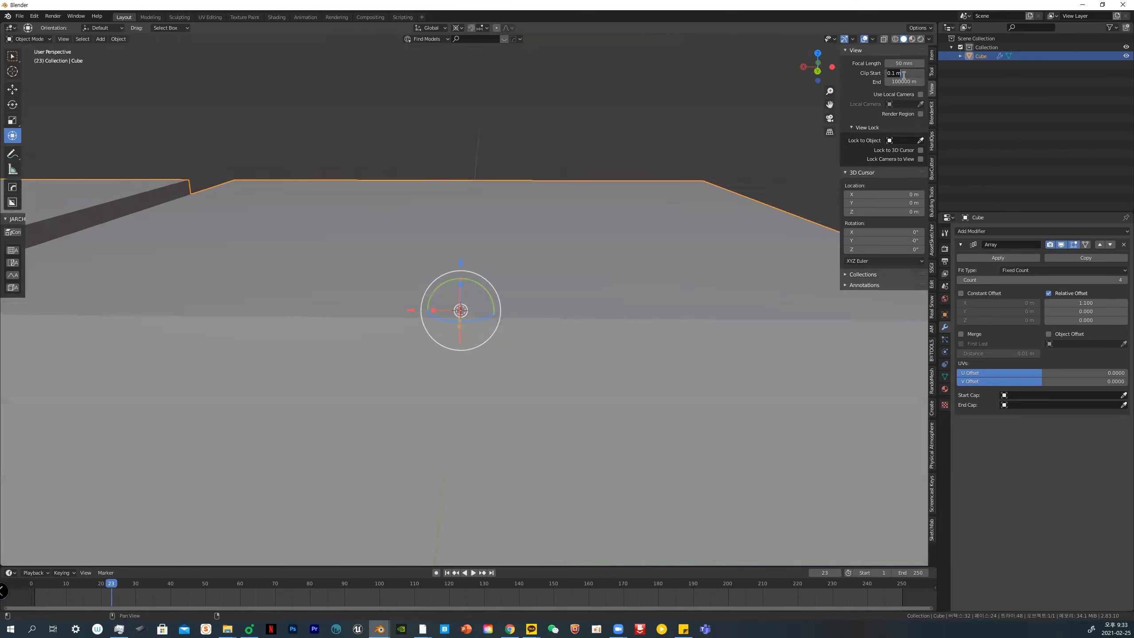
pyautogui.write('0.001')
pyautogui.press('Return')
pyautogui.scroll(3, 694, 201)
pyautogui.scroll(-8, 692, 204)
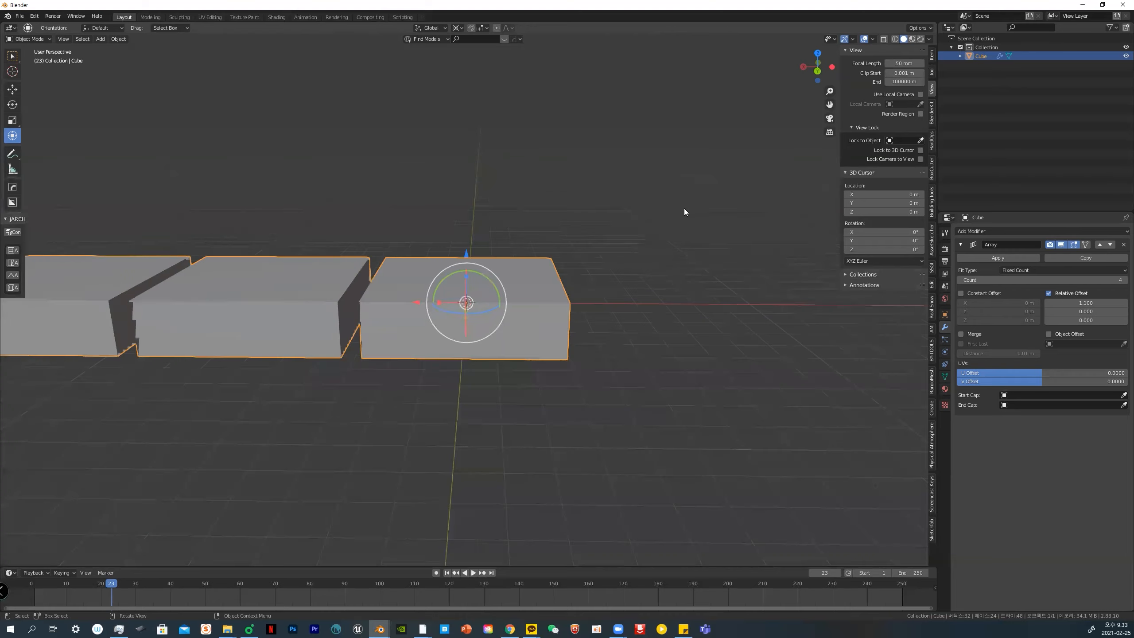
pyautogui.moveTo(684, 209); pyautogui.dragTo(602, 298, button='middle')
pyautogui.scroll(-3, 561, 303)
pyautogui.scroll(-3, 546, 290)
pyautogui.scroll(5, 588, 296)
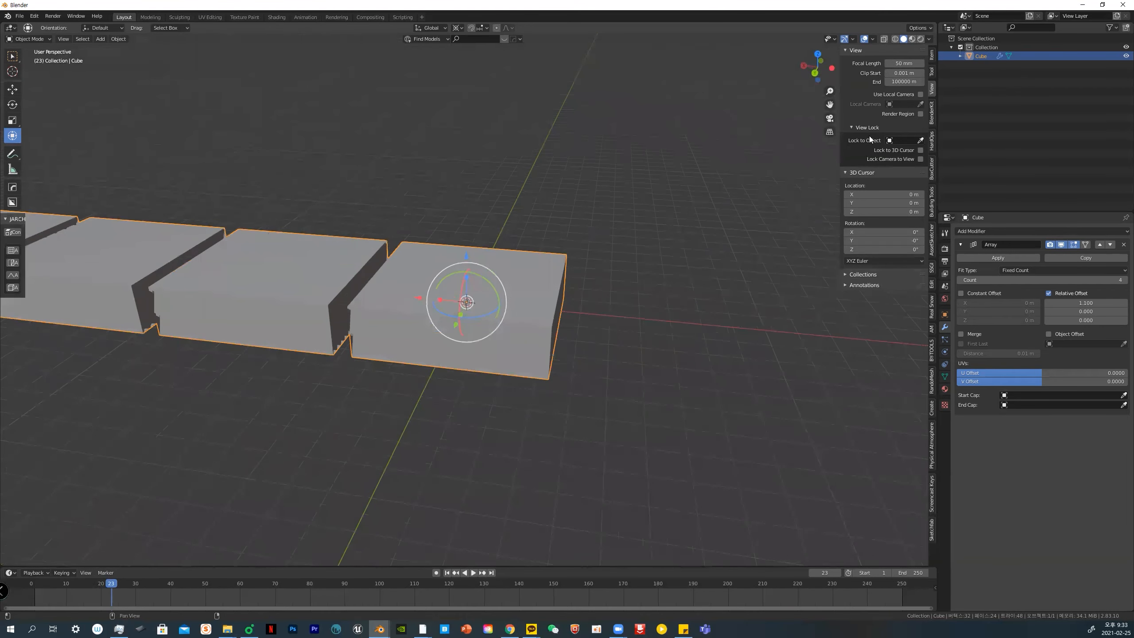
# Restore the viewport's clip start to 0.1 m
pyautogui.scroll(2, 506, 303)
pyautogui.moveTo(506, 302)
pyautogui.mouseDown(button='middle')
pyautogui.moveTo(542, 280)
pyautogui.moveTo(506, 295)
pyautogui.mouseUp(button='middle')
pyautogui.click(909, 76)
pyautogui.write('0.1')
pyautogui.press('Return')
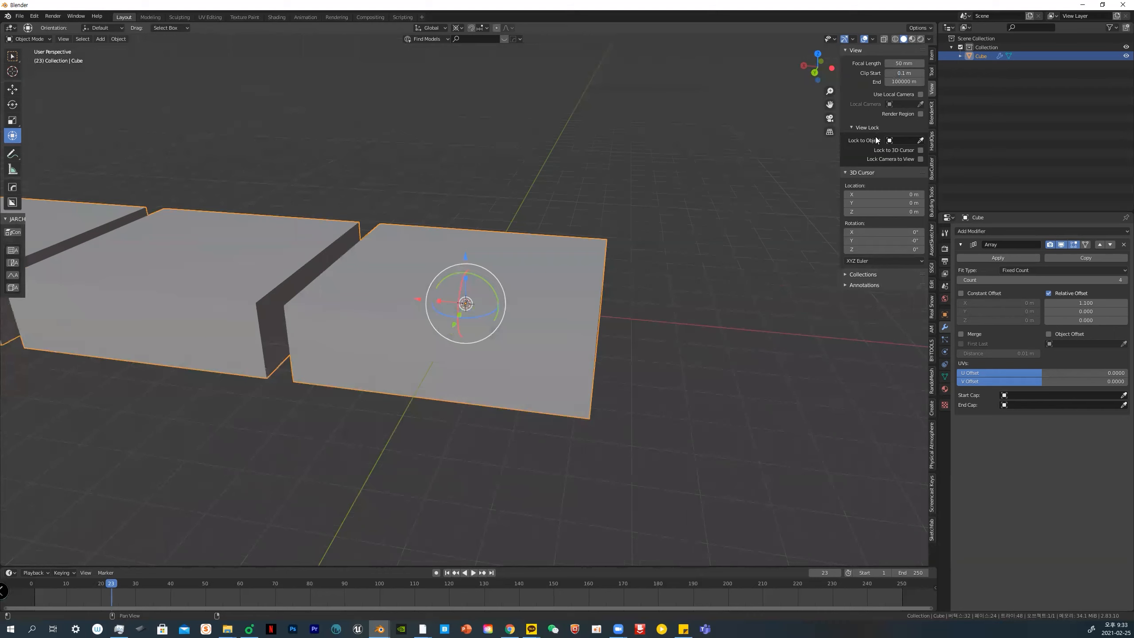
# Add a second Array modifier to the cube and collapse the first one's settings
pyautogui.moveTo(605, 334); pyautogui.dragTo(626, 336, button='middle')
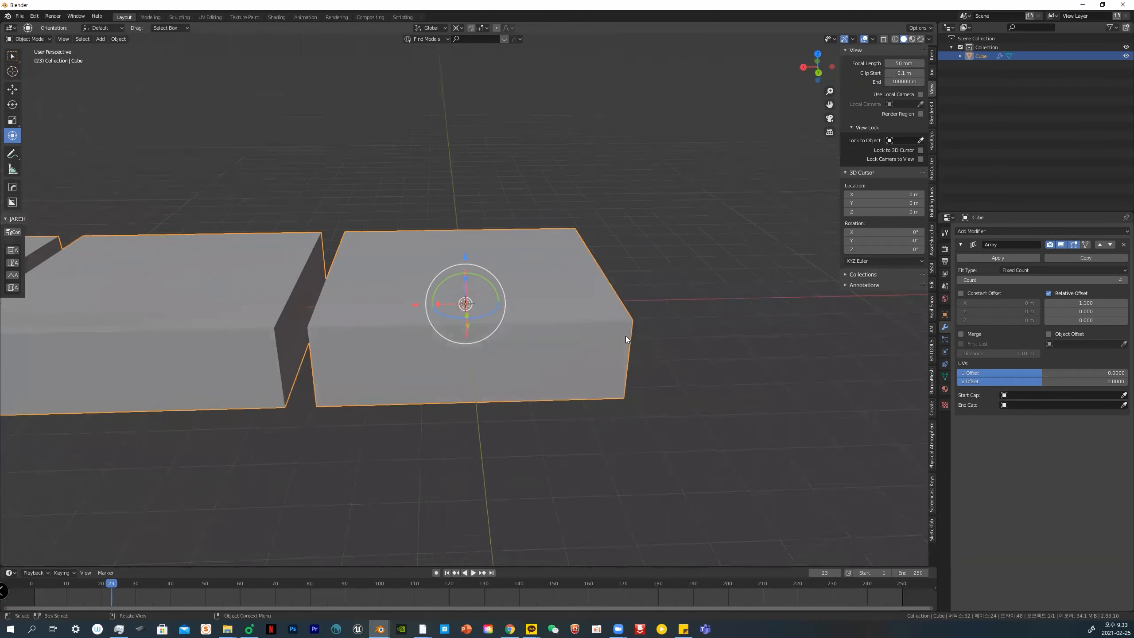
pyautogui.scroll(-5, 625, 336)
pyautogui.moveTo(477, 329); pyautogui.dragTo(399, 258, button='middle')
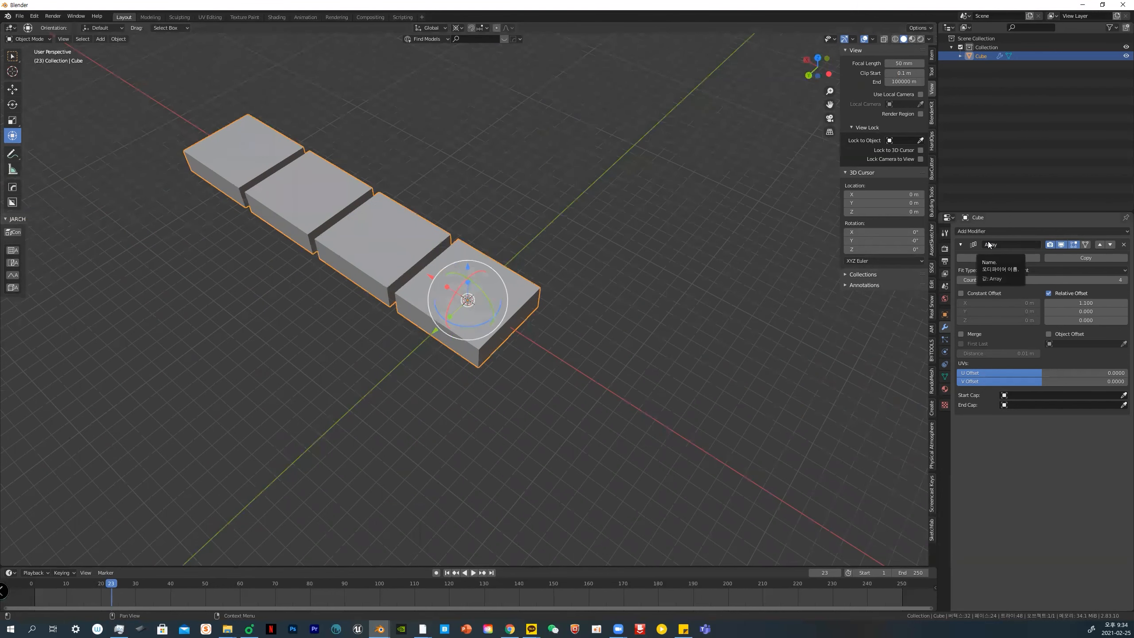
pyautogui.click(985, 231)
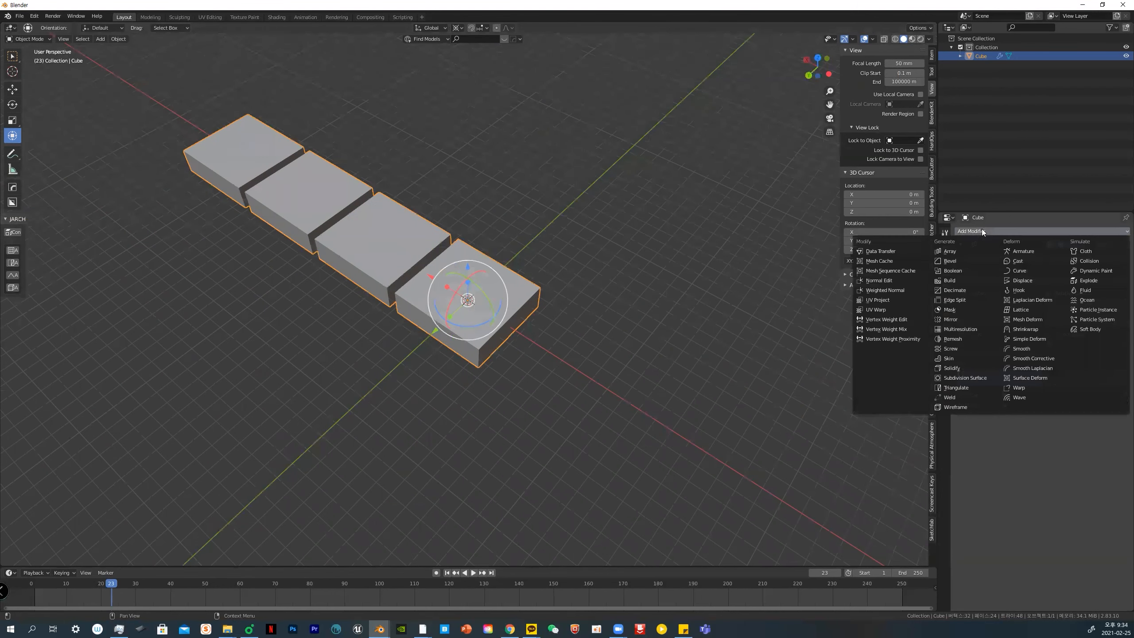
pyautogui.click(957, 253)
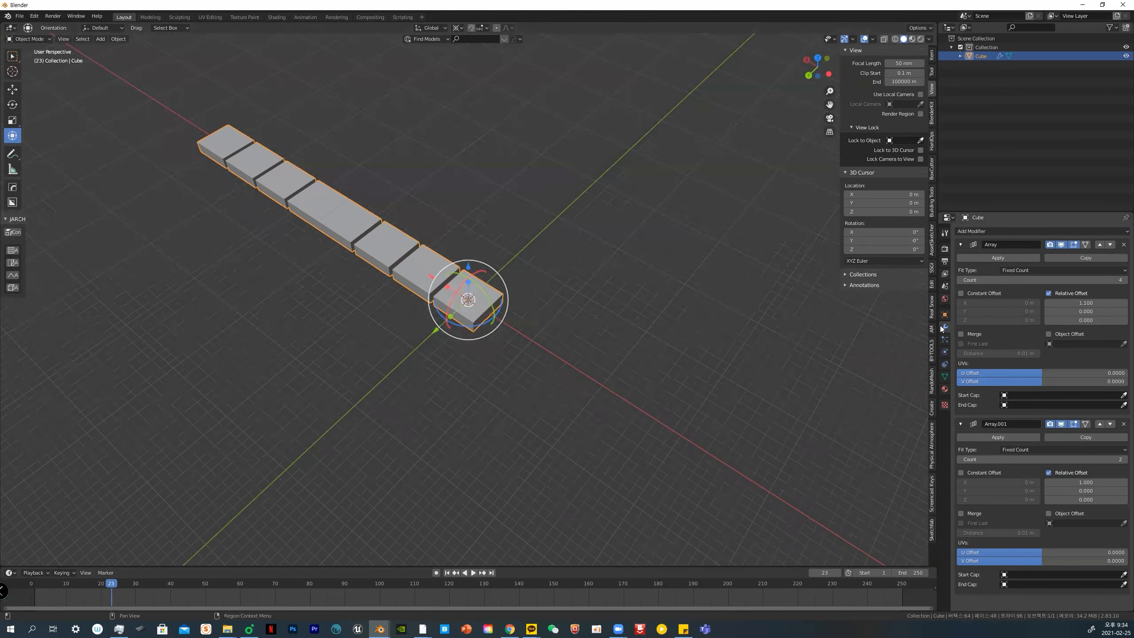
pyautogui.click(961, 244)
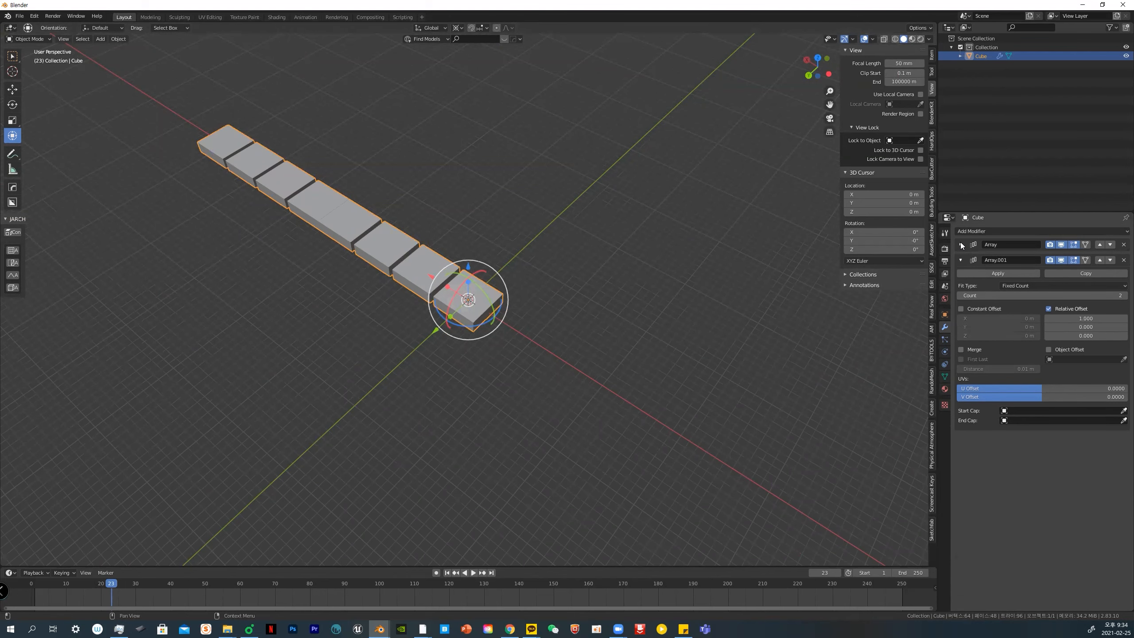
# Set the second array's relative offset to 0 along X and 1.1 along Y
pyautogui.click(1099, 316)
pyautogui.write('0')
pyautogui.press('Return')
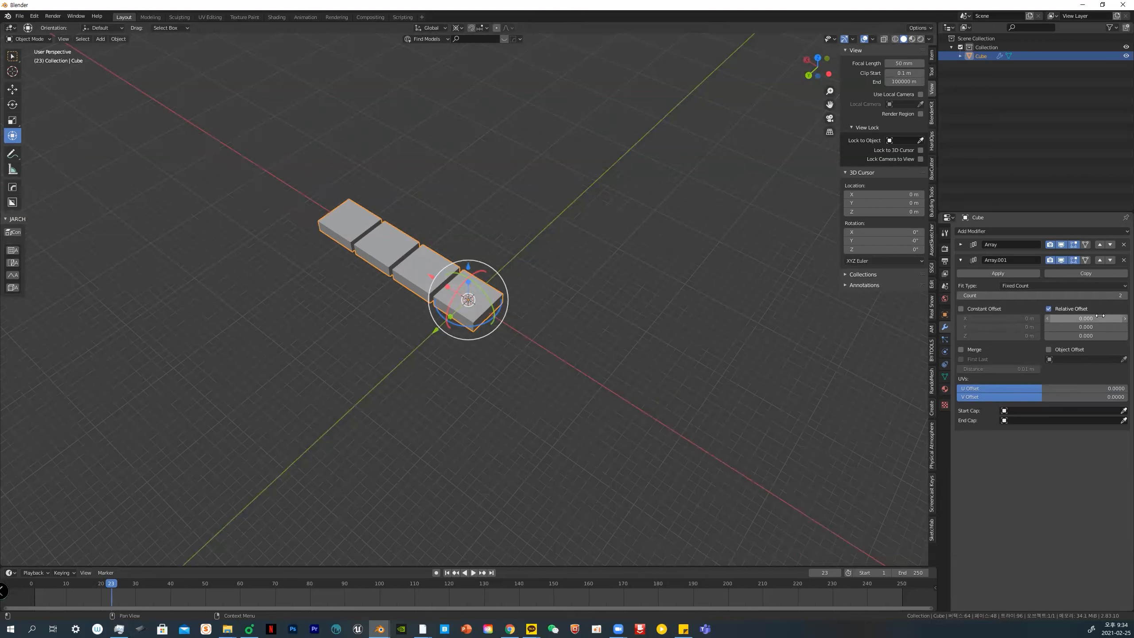
pyautogui.click(1097, 327)
pyautogui.write('1')
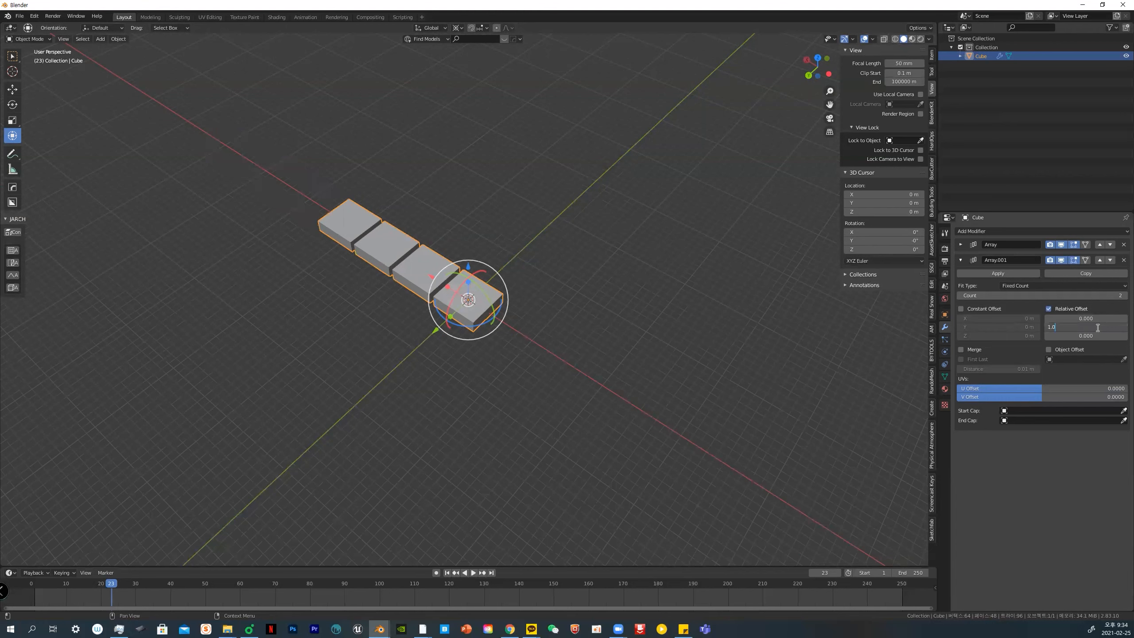
pyautogui.press('Return')
pyautogui.click(1124, 328)
# Raise the second array's count to 5 and the first array's count to 6
pyautogui.moveTo(474, 381); pyautogui.dragTo(732, 326, button='middle')
pyautogui.click(1121, 295)
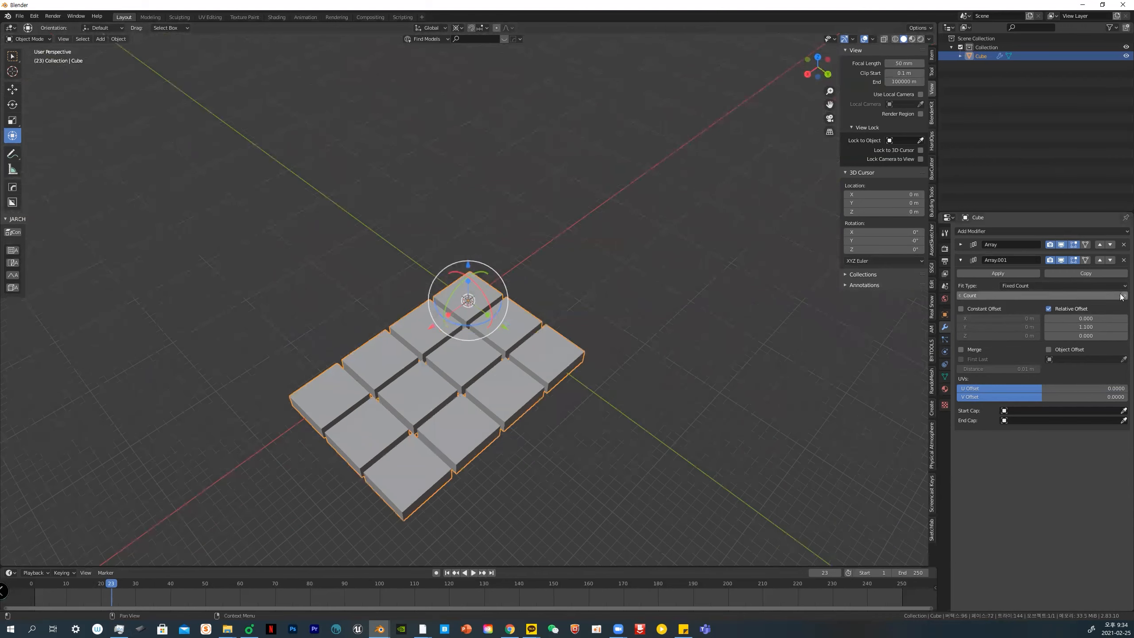
pyautogui.click(1120, 296)
pyautogui.click(1121, 296)
pyautogui.click(961, 244)
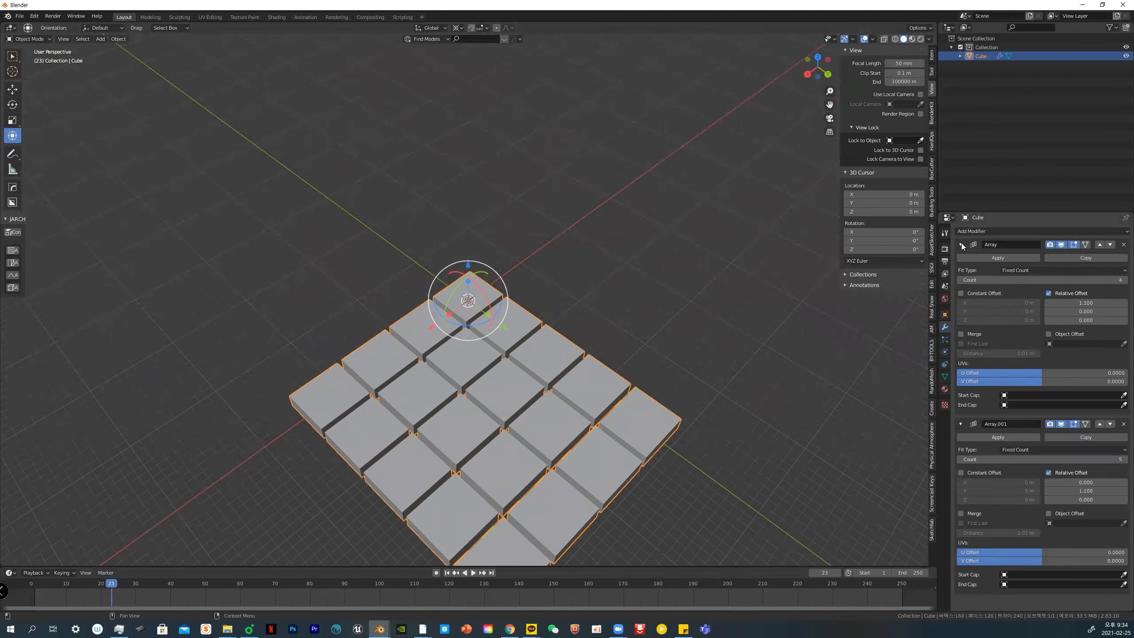
pyautogui.click(1121, 281)
pyautogui.click(1120, 281)
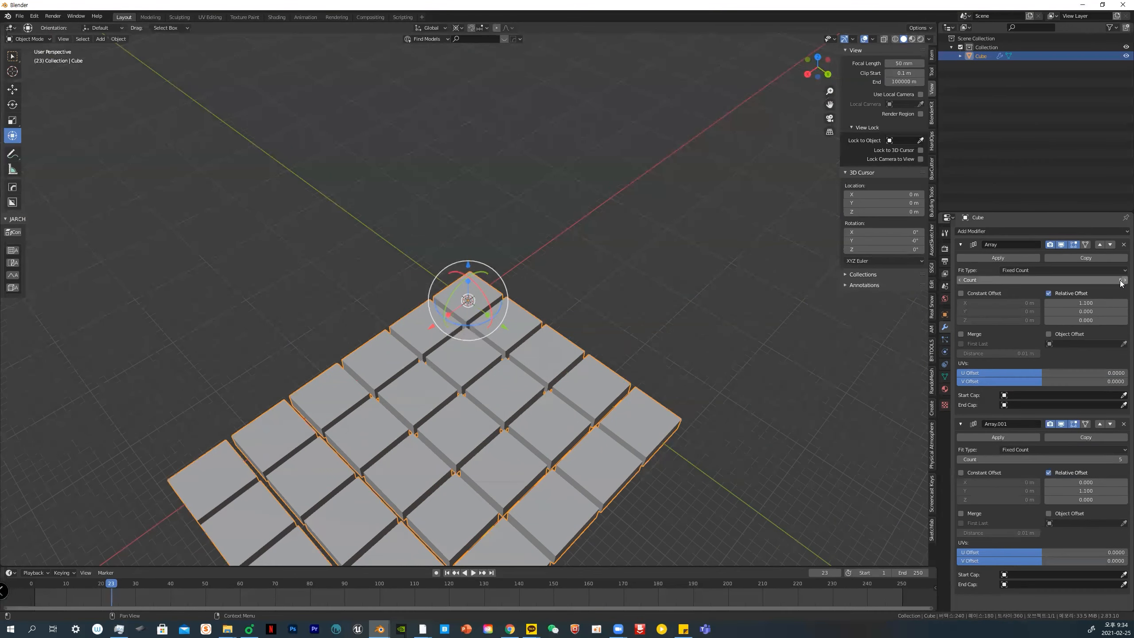
# Collapse the settings of both Array modifiers and hide the cube grid in the viewport
pyautogui.scroll(-5, 828, 334)
pyautogui.moveTo(698, 370); pyautogui.dragTo(626, 370, button='middle')
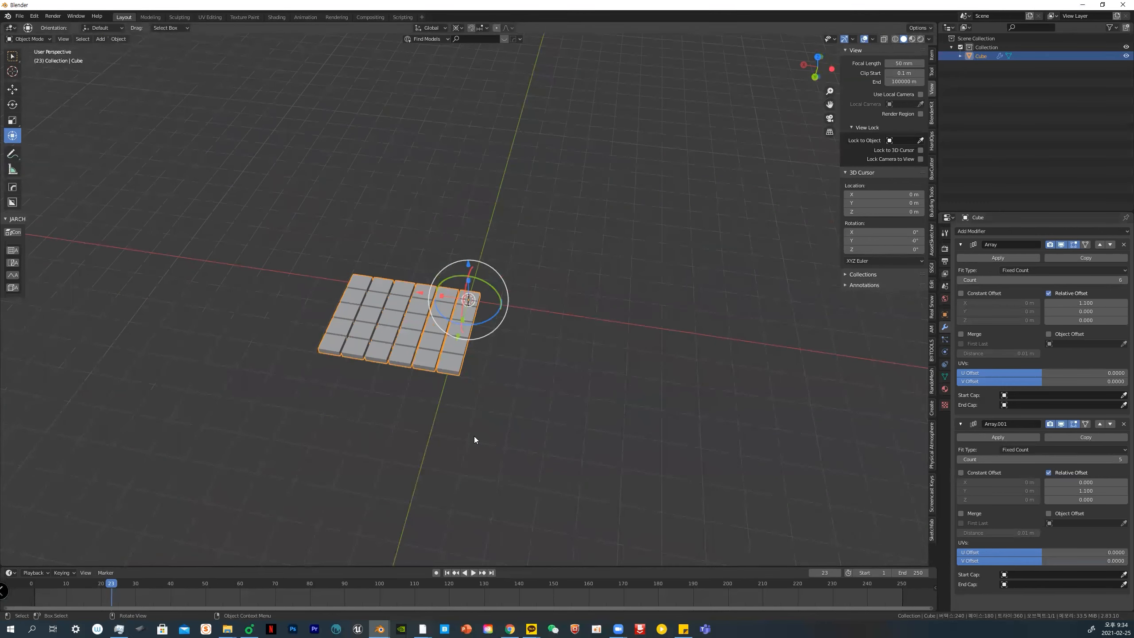
pyautogui.click(960, 244)
pyautogui.click(961, 260)
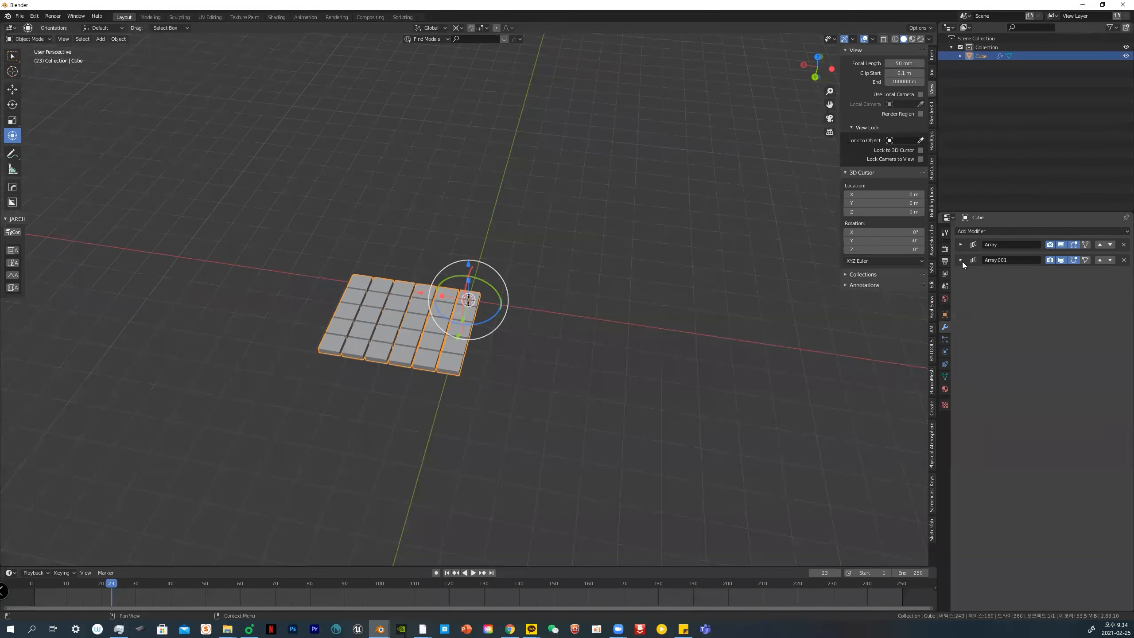
pyautogui.click(970, 231)
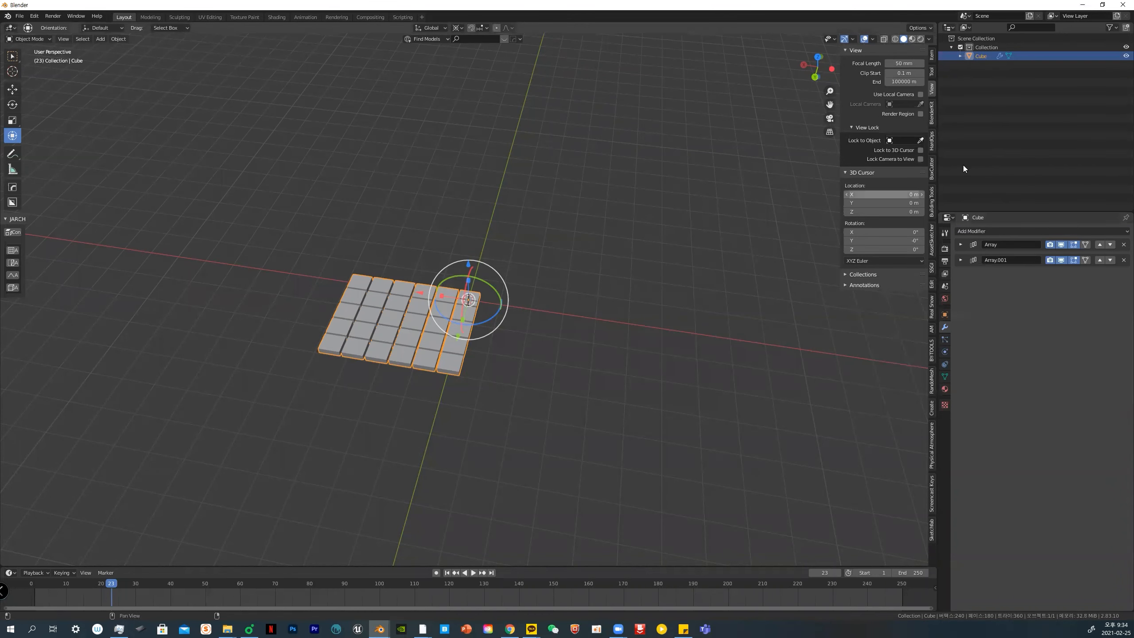
pyautogui.click(1126, 56)
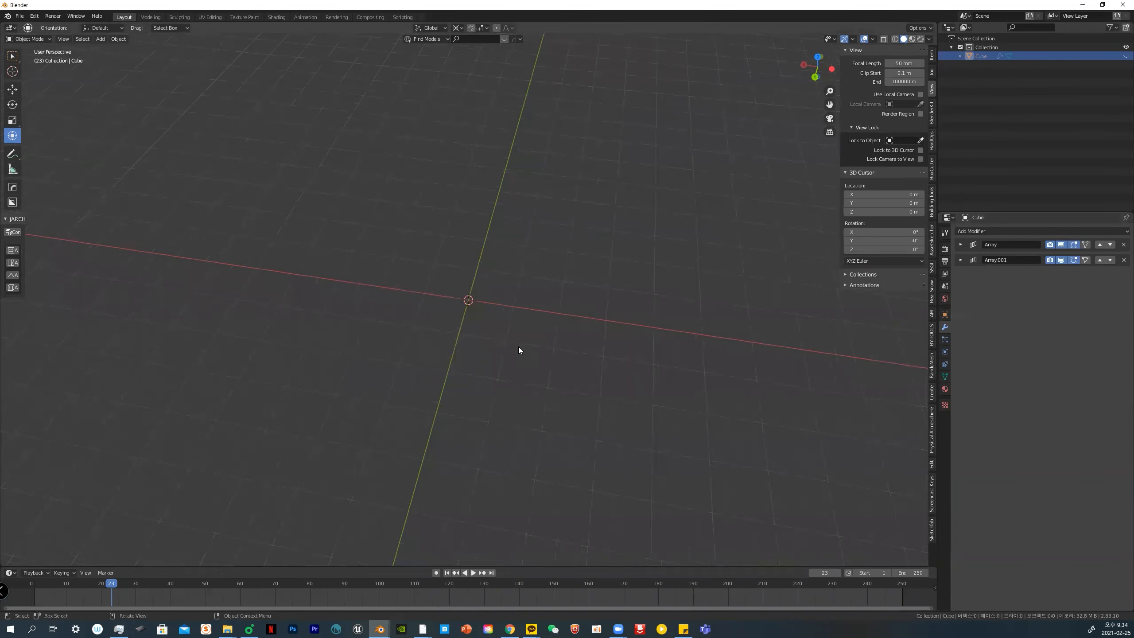
# Add a plane mesh at the world origin and scale it up evenly in two passes
pyautogui.hotkey('shift', 'a')
pyautogui.moveTo(519, 348)
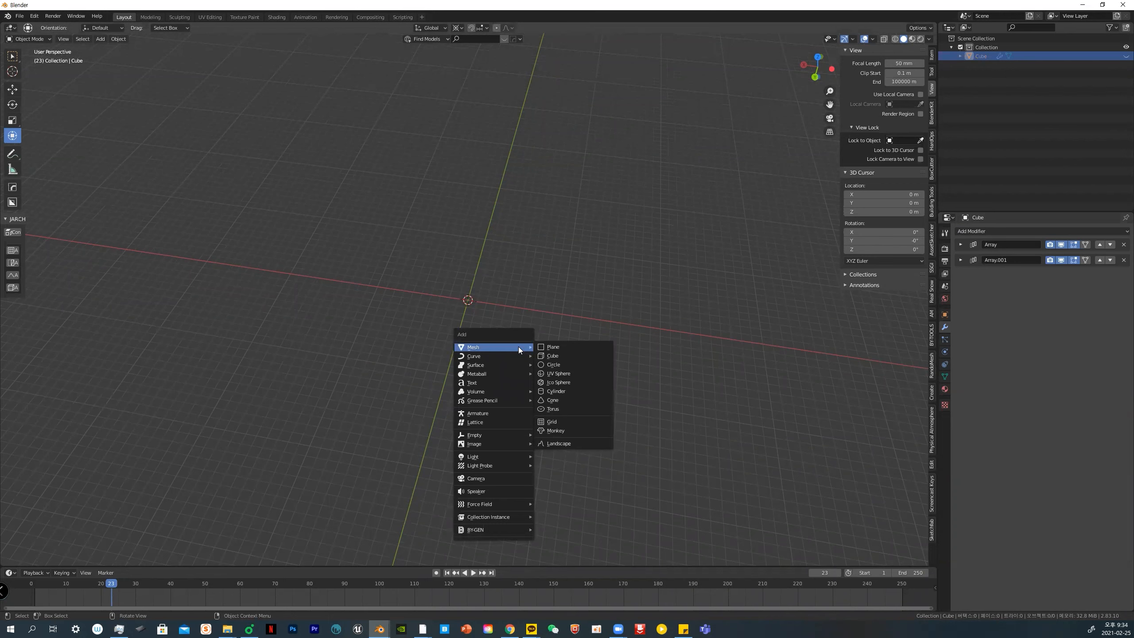
pyautogui.click(551, 348)
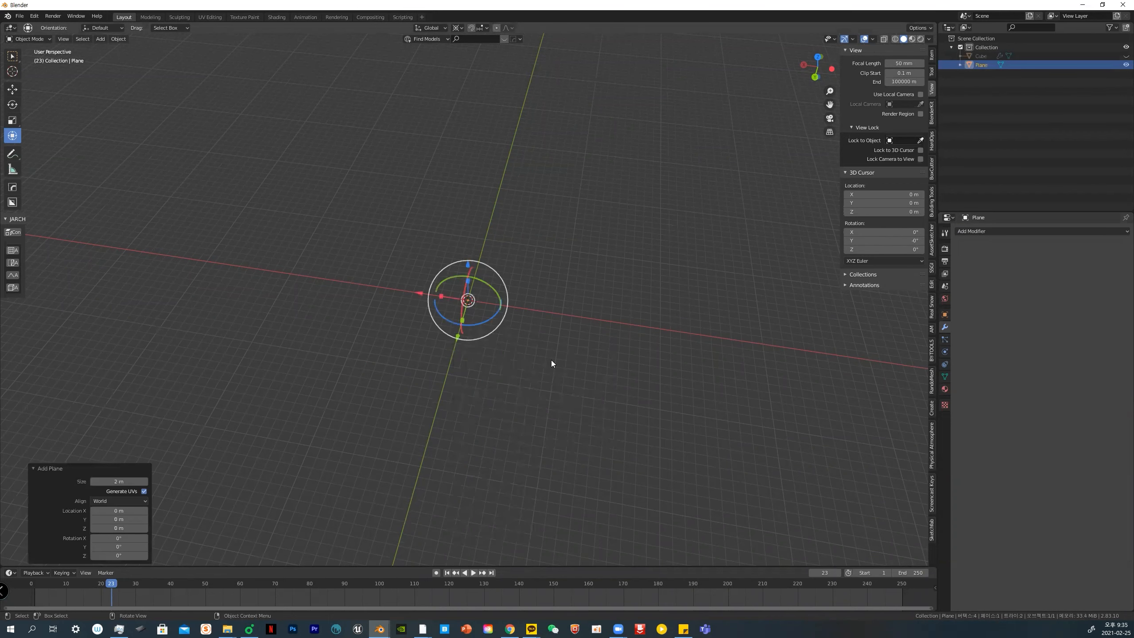
pyautogui.press('s')
pyautogui.click(545, 387)
pyautogui.press('s')
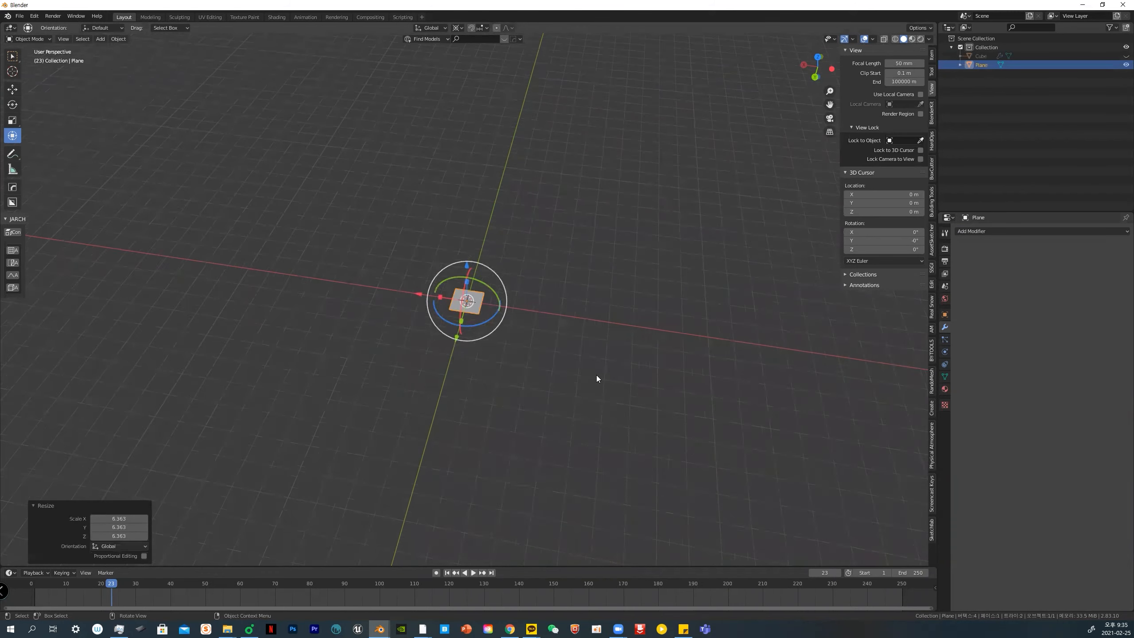
pyautogui.click(648, 360)
pyautogui.moveTo(648, 356); pyautogui.dragTo(695, 312, button='middle')
# Extrude the plane's face upward about 11.5 m in Edit Mode to form a solid block
pyautogui.hotkey('ctrl', 'Tab')
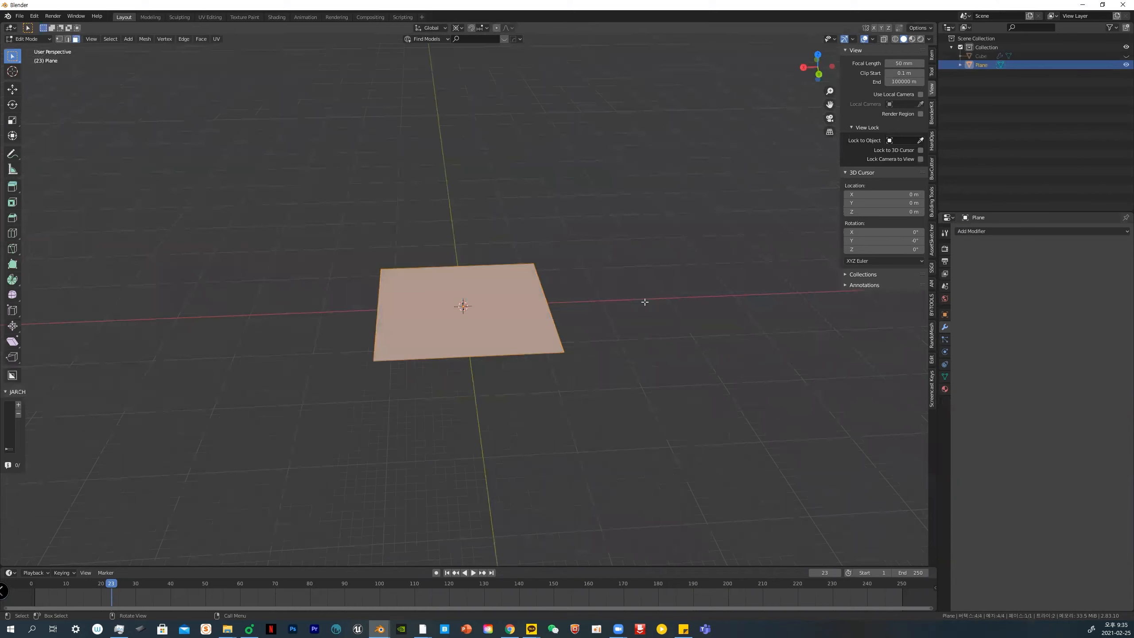
pyautogui.click(644, 229)
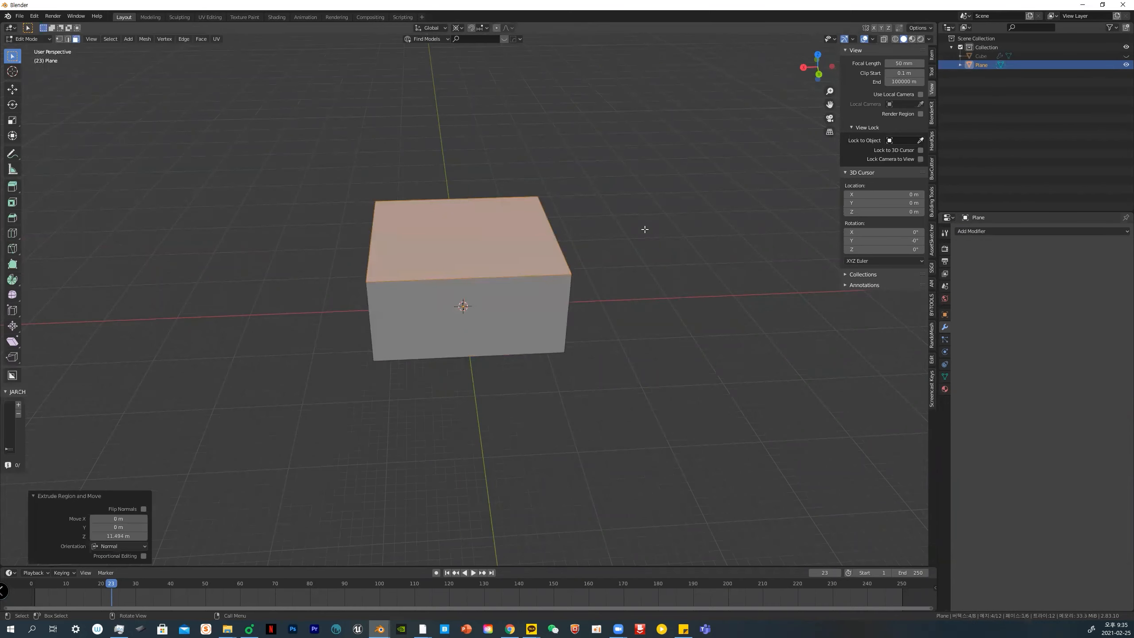
pyautogui.moveTo(669, 233); pyautogui.dragTo(615, 231, button='middle')
pyautogui.hotkey('ctrl', 'Tab')
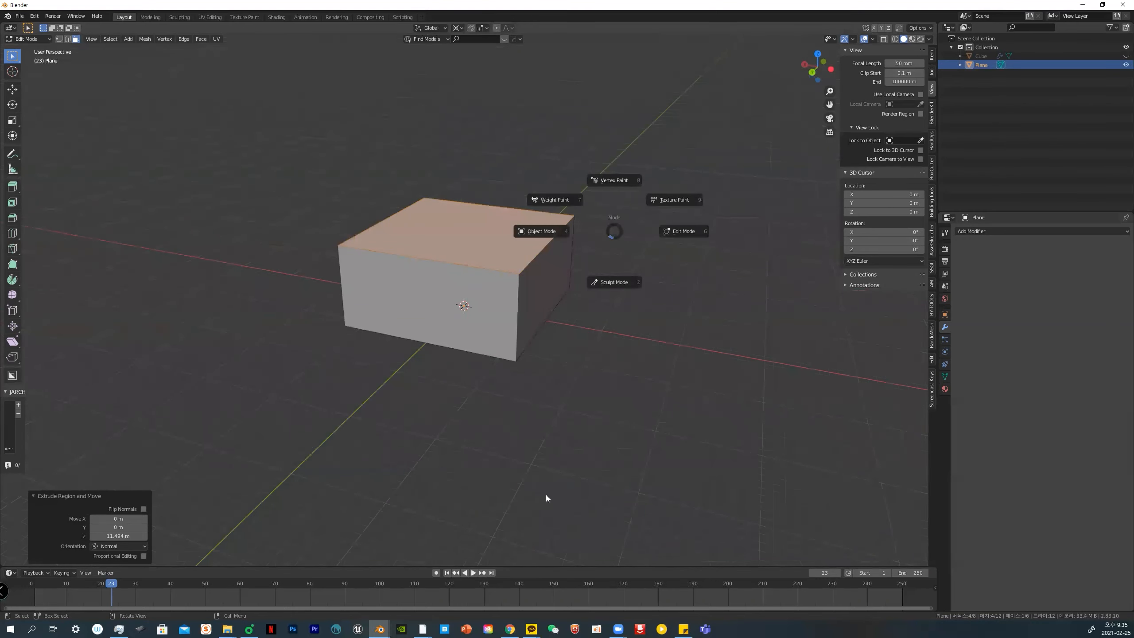
pyautogui.press('Escape')
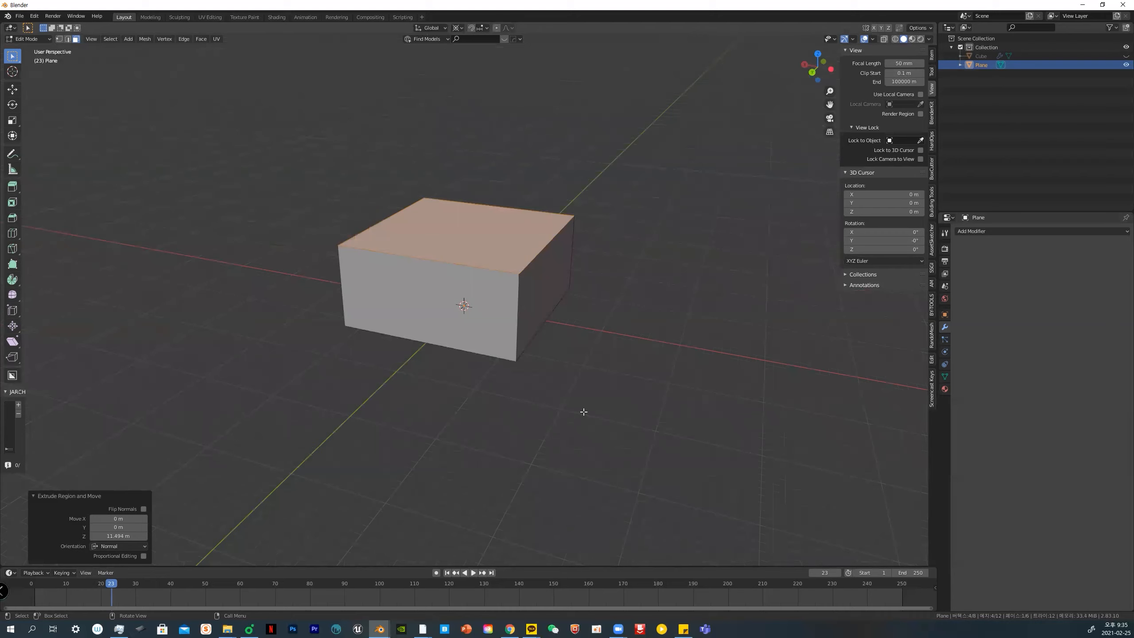
# Select the block's entire mesh and return to Object Mode
pyautogui.press('a')
pyautogui.moveTo(585, 410); pyautogui.dragTo(561, 405, button='middle')
pyautogui.hotkey('ctrl', 'Tab')
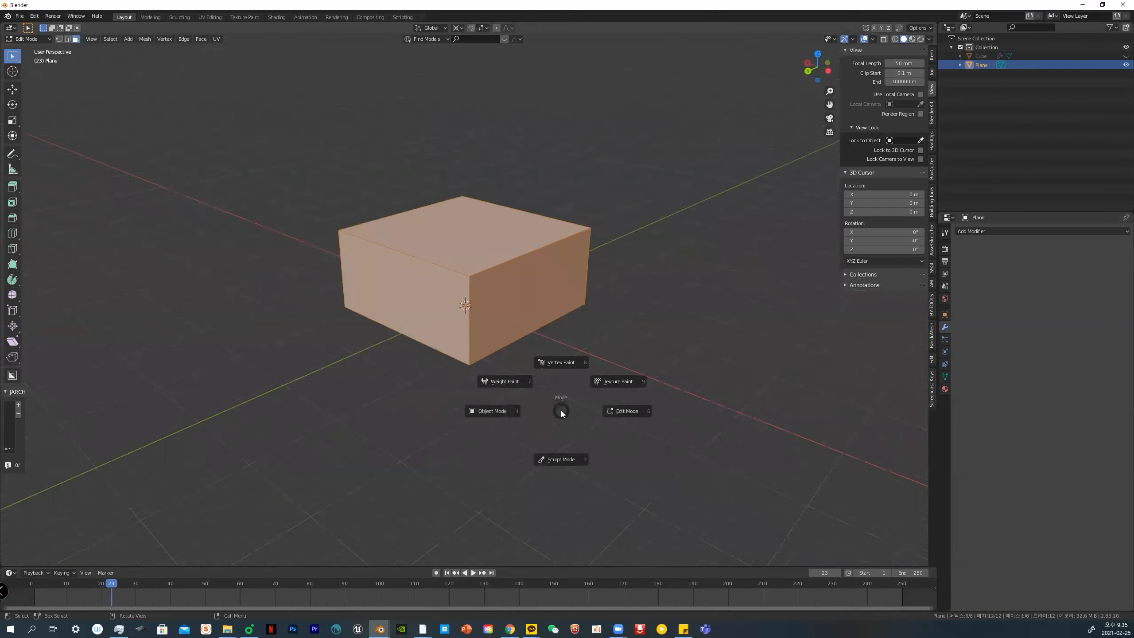
pyautogui.click(494, 411)
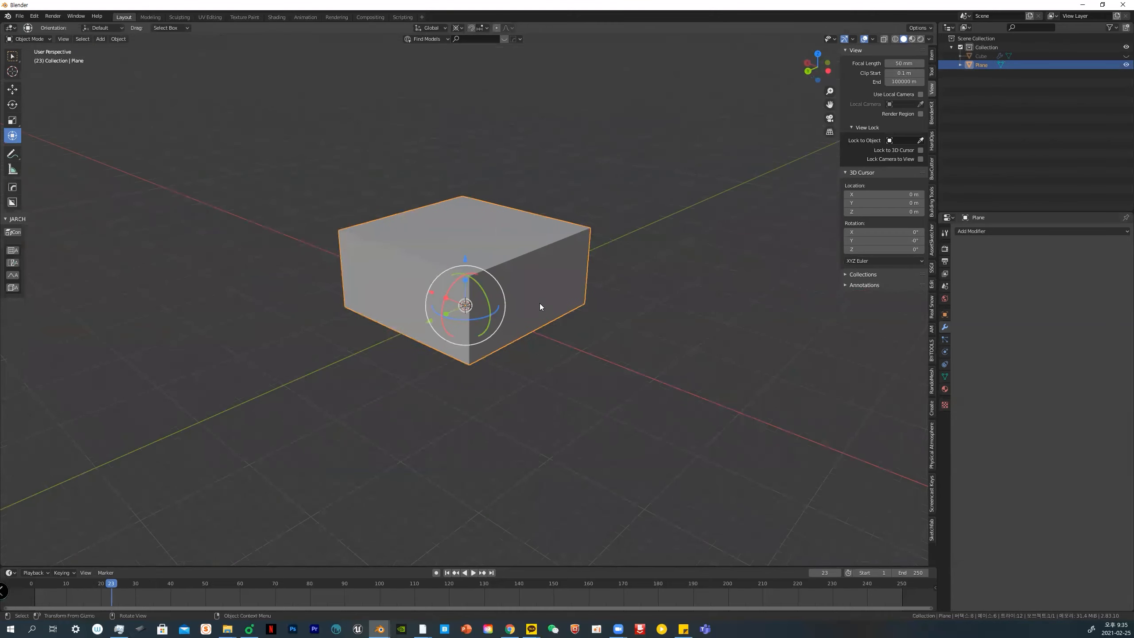
# Add a cylinder at the origin, scale it up, and stretch it about 5.6 times along Z through the block
pyautogui.hotkey('shift', 'a')
pyautogui.moveTo(540, 304)
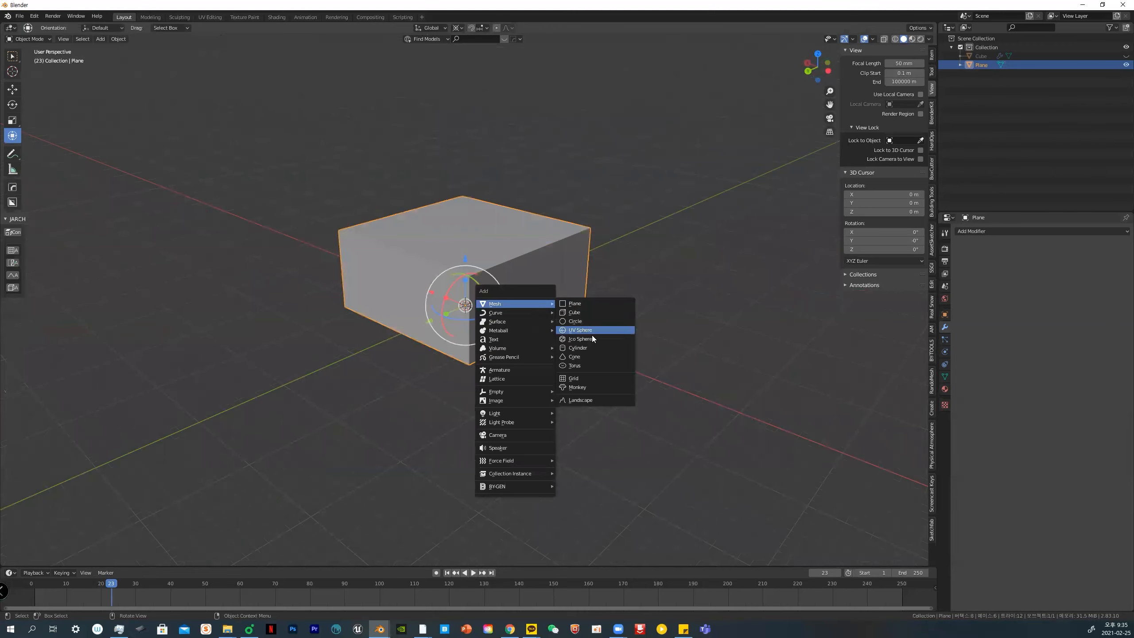
pyautogui.click(593, 350)
pyautogui.press('s')
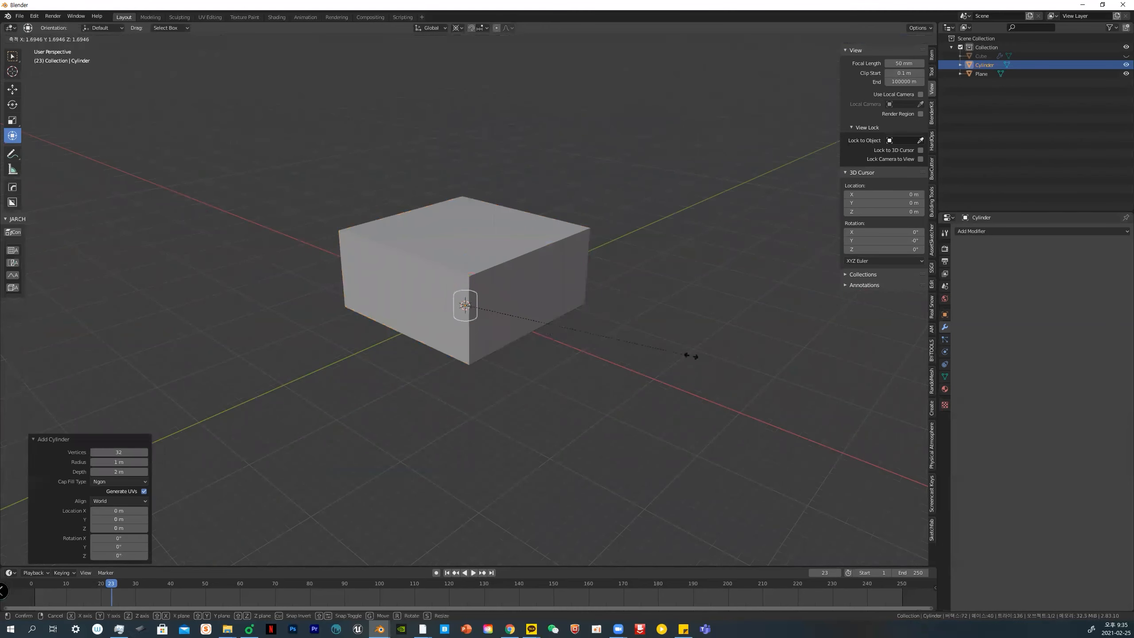
pyautogui.click(832, 369)
pyautogui.moveTo(465, 280); pyautogui.dragTo(482, 162)
pyautogui.moveTo(540, 287); pyautogui.dragTo(572, 307, button='middle')
# Move the cylinder about 8.7 m along X, and in top view shift it along positive Y into the block's corner
pyautogui.press('g')
pyautogui.press('x')
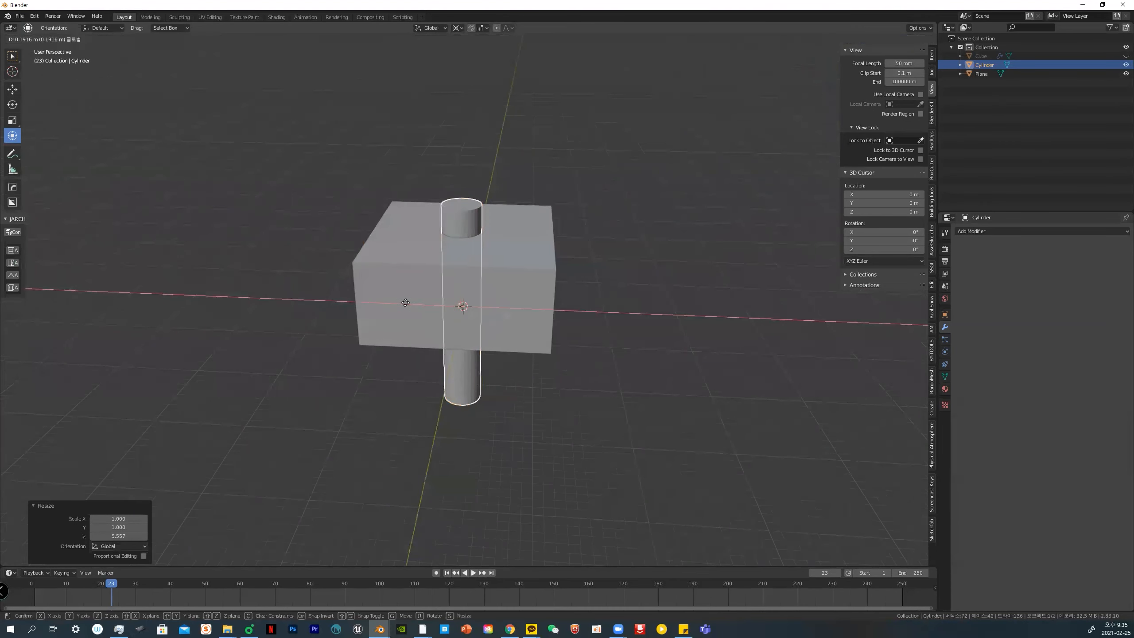
pyautogui.click(354, 299)
pyautogui.moveTo(489, 304); pyautogui.dragTo(468, 327, button='middle')
pyautogui.press('`')
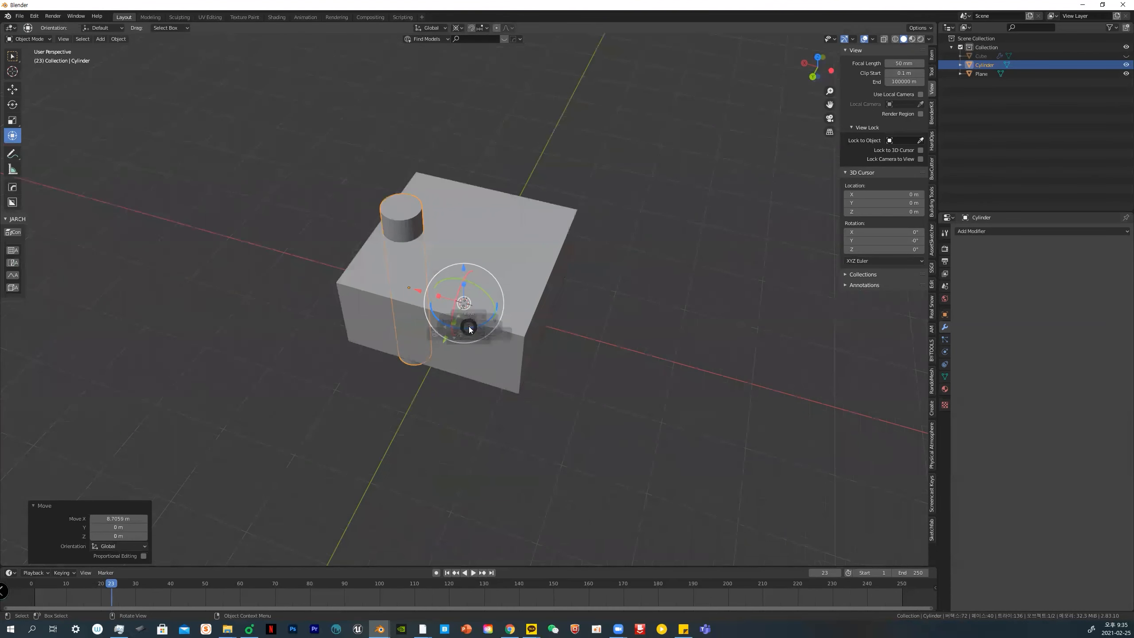
pyautogui.click(444, 274)
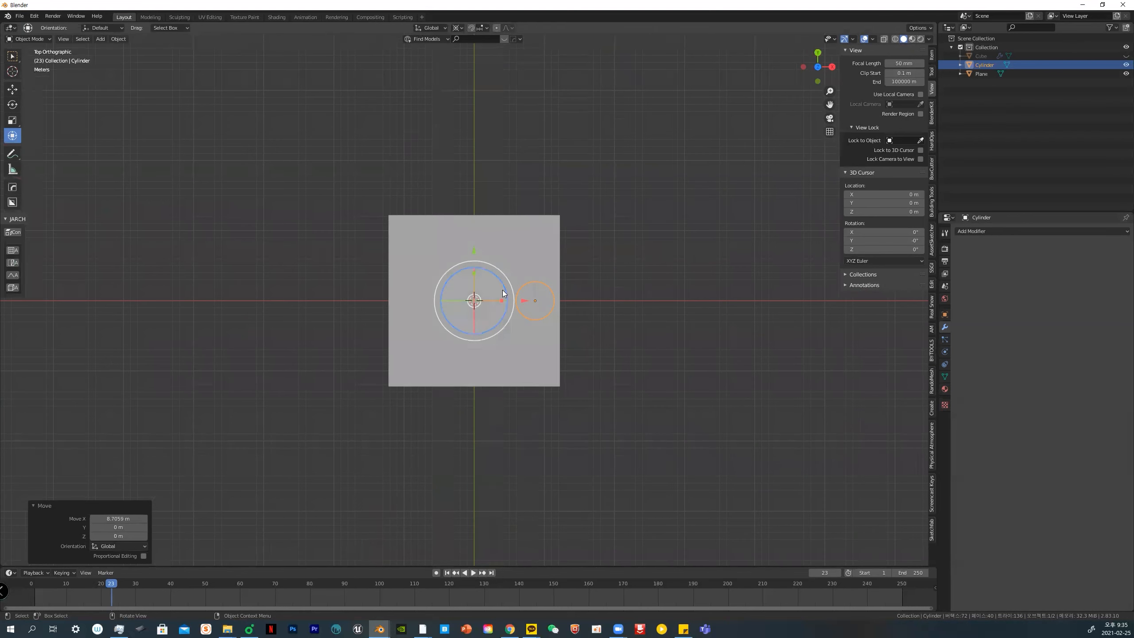
pyautogui.moveTo(475, 250); pyautogui.dragTo(477, 191)
# Set the transform pivot point to Median Point and reselect the cylinder
pyautogui.click(635, 312)
pyautogui.click(535, 254)
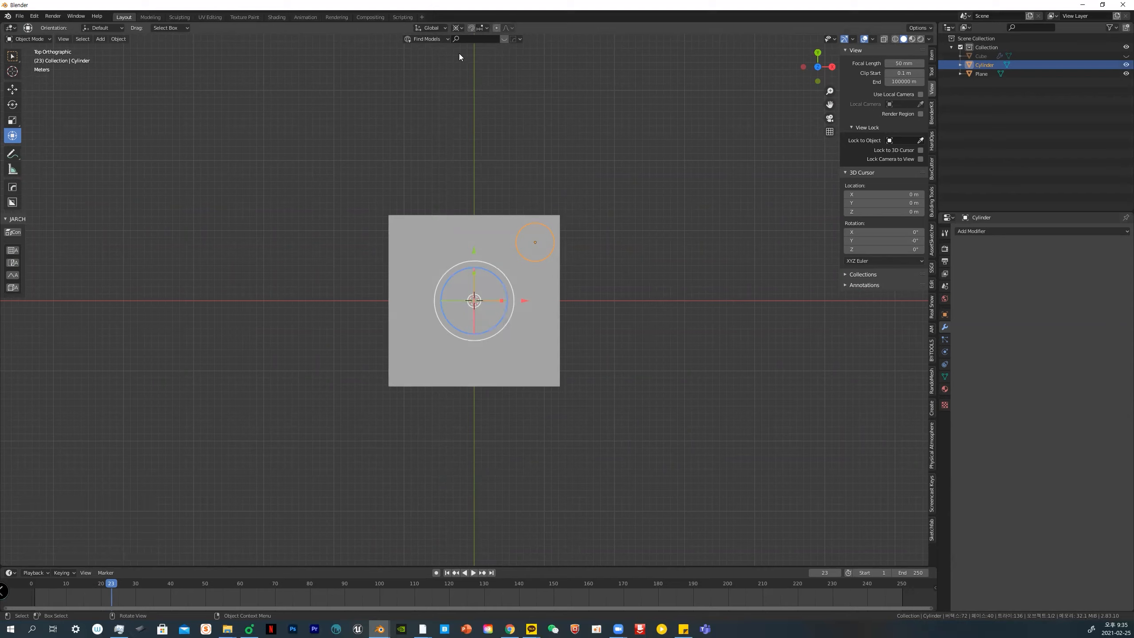
pyautogui.click(461, 28)
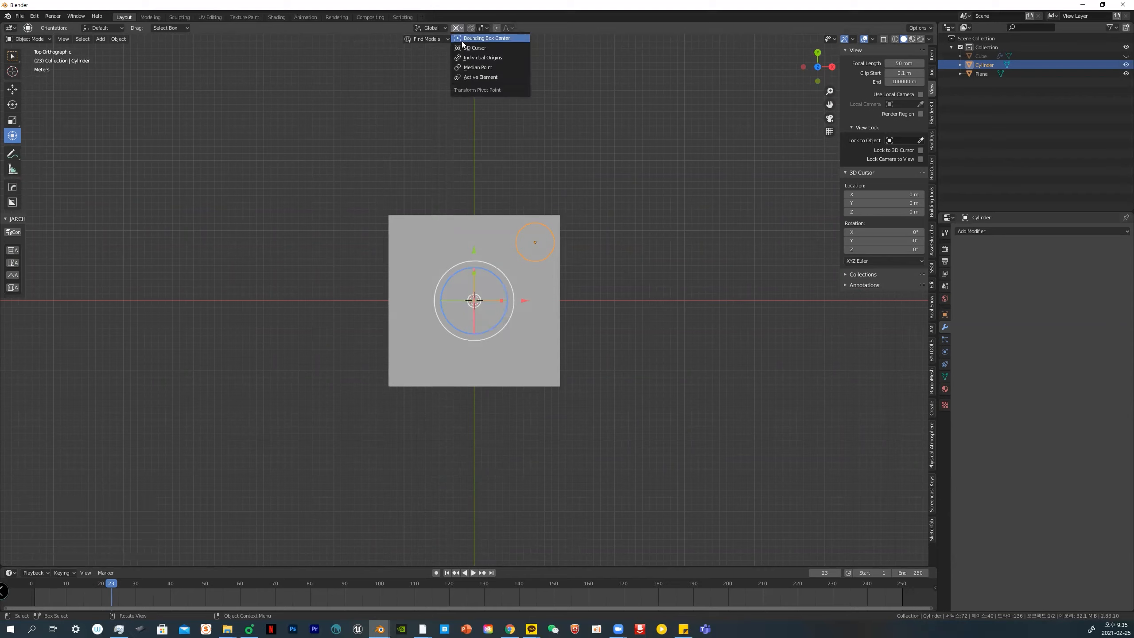
pyautogui.click(471, 66)
pyautogui.click(590, 277)
pyautogui.click(542, 247)
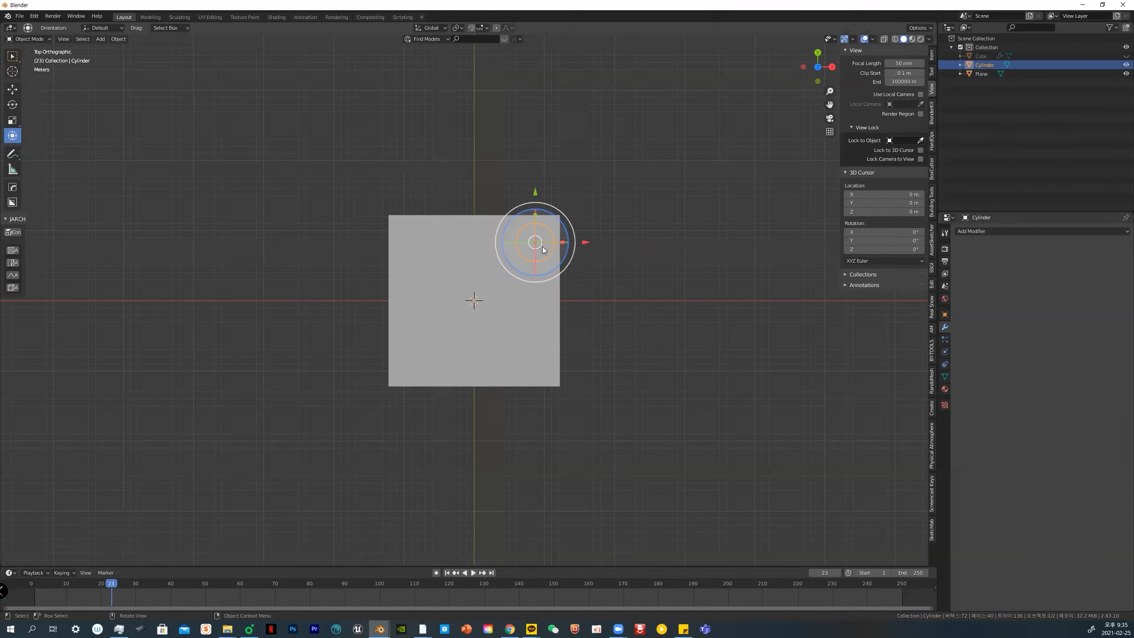
# Duplicate the cylinder and move the copy about 17.4 m along negative X to the block's opposite corner
pyautogui.hotkey('shift', 'd')
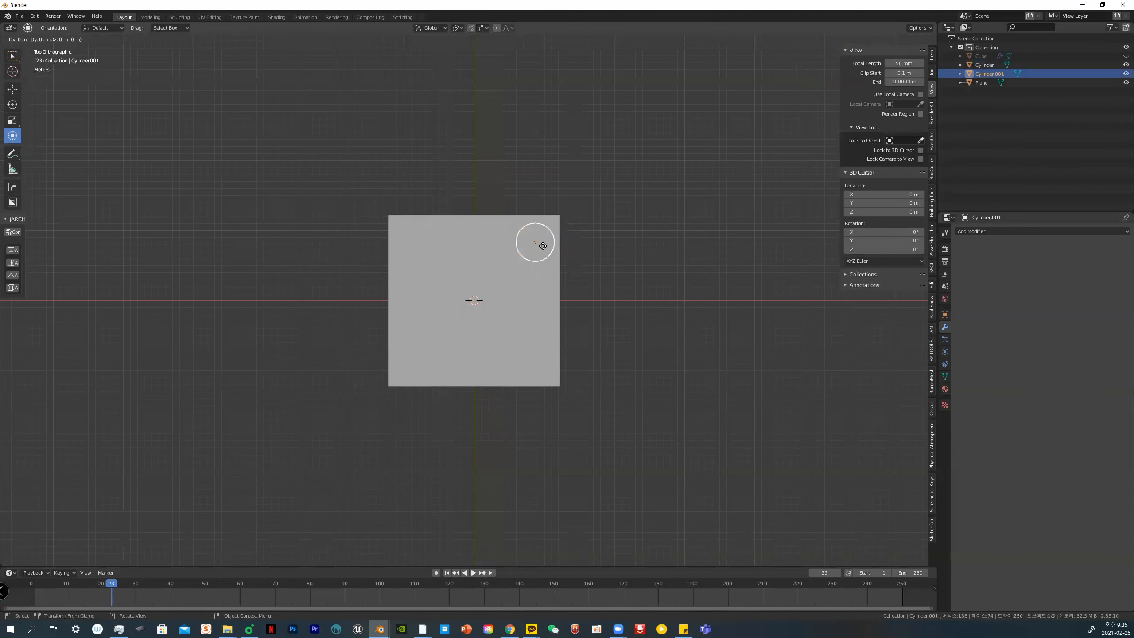
pyautogui.rightClick(542, 247)
pyautogui.moveTo(582, 243); pyautogui.dragTo(459, 243)
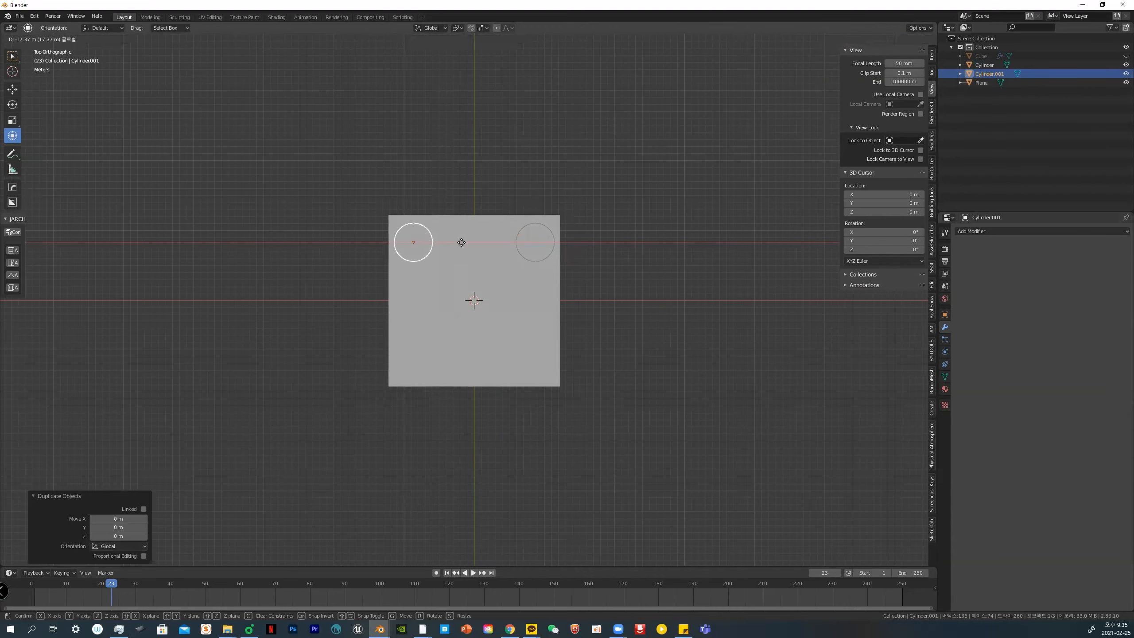
pyautogui.click(624, 273)
# Join the two corner cylinders into a single object
pyautogui.click(539, 242)
pyautogui.keyDown('shift'); pyautogui.click(421, 242); pyautogui.keyUp('shift')
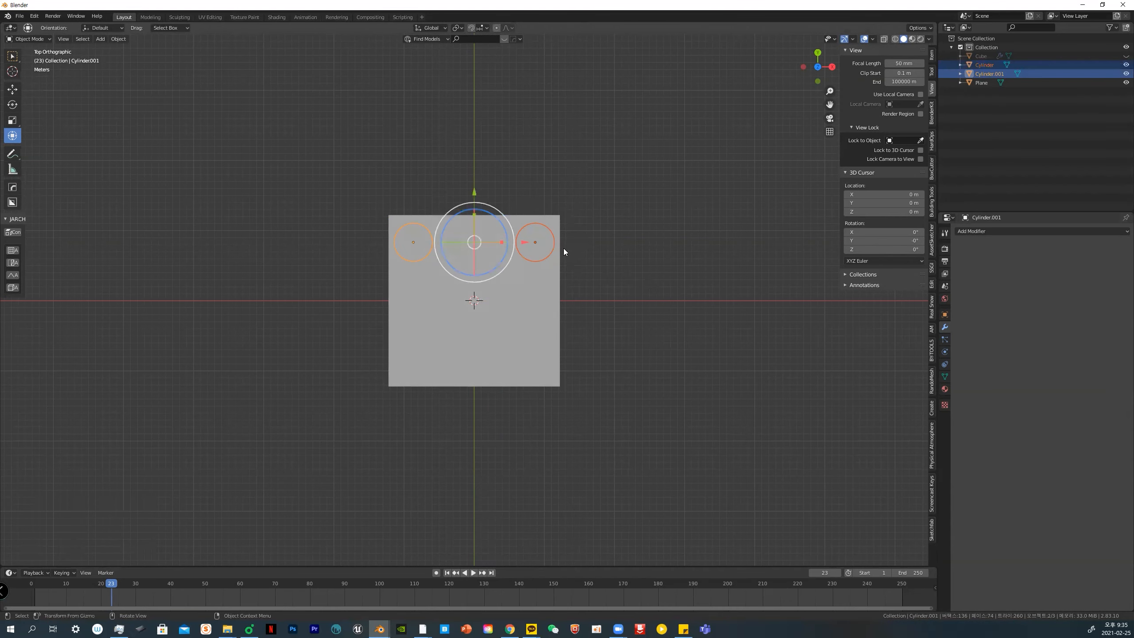
pyautogui.hotkey('ctrl', 'j')
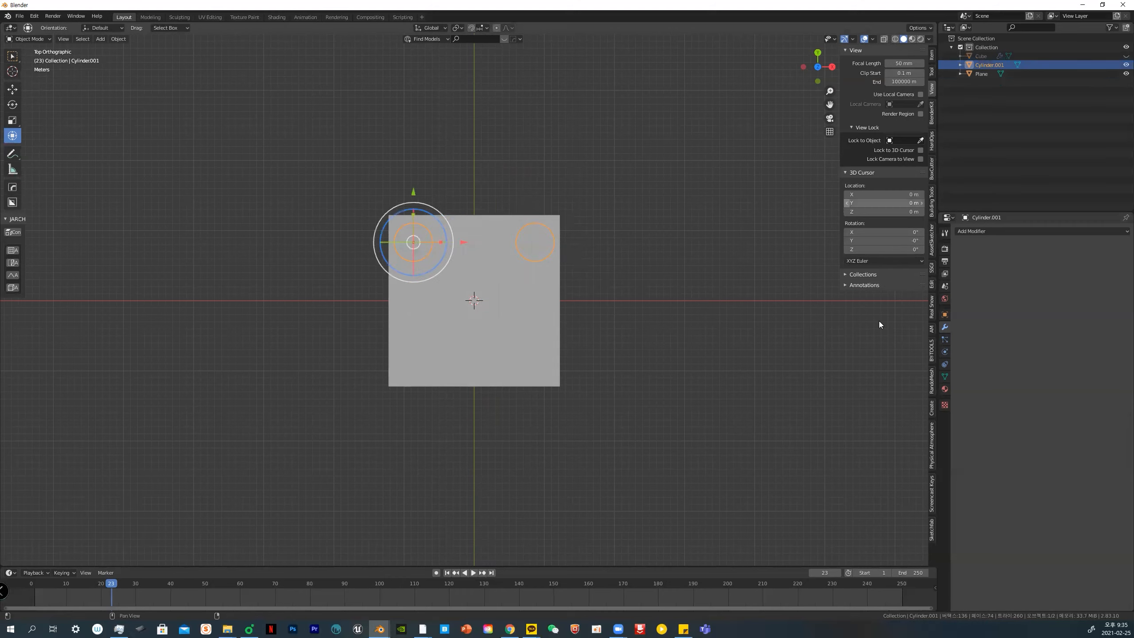
# Turn on the Screencast Keys display and deselect the cylinders
pyautogui.click(930, 491)
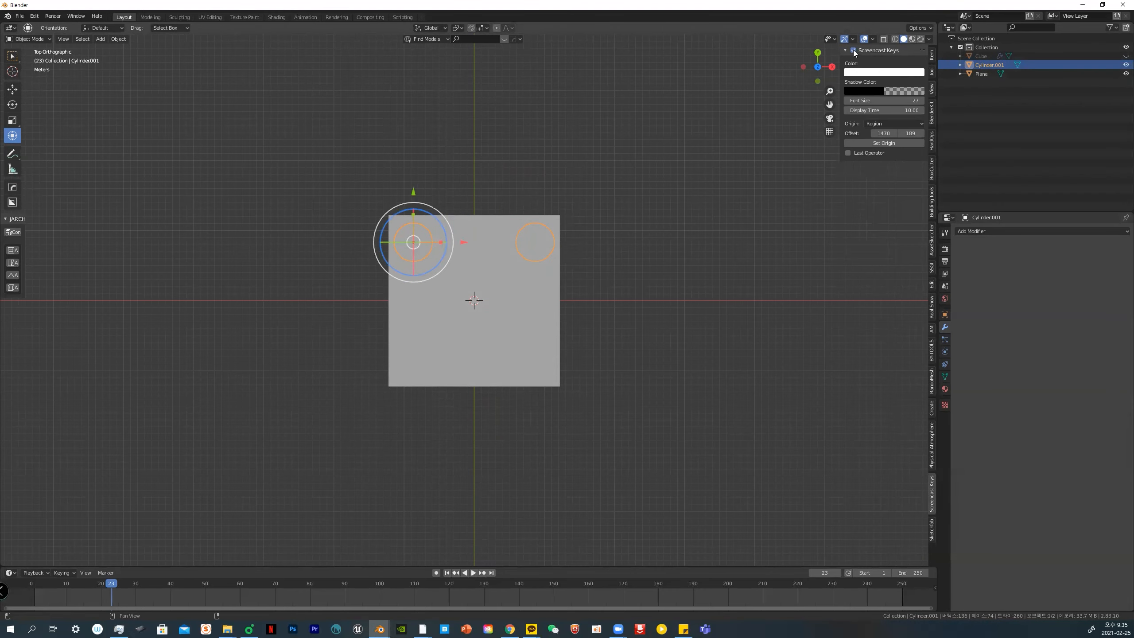
pyautogui.click(721, 285)
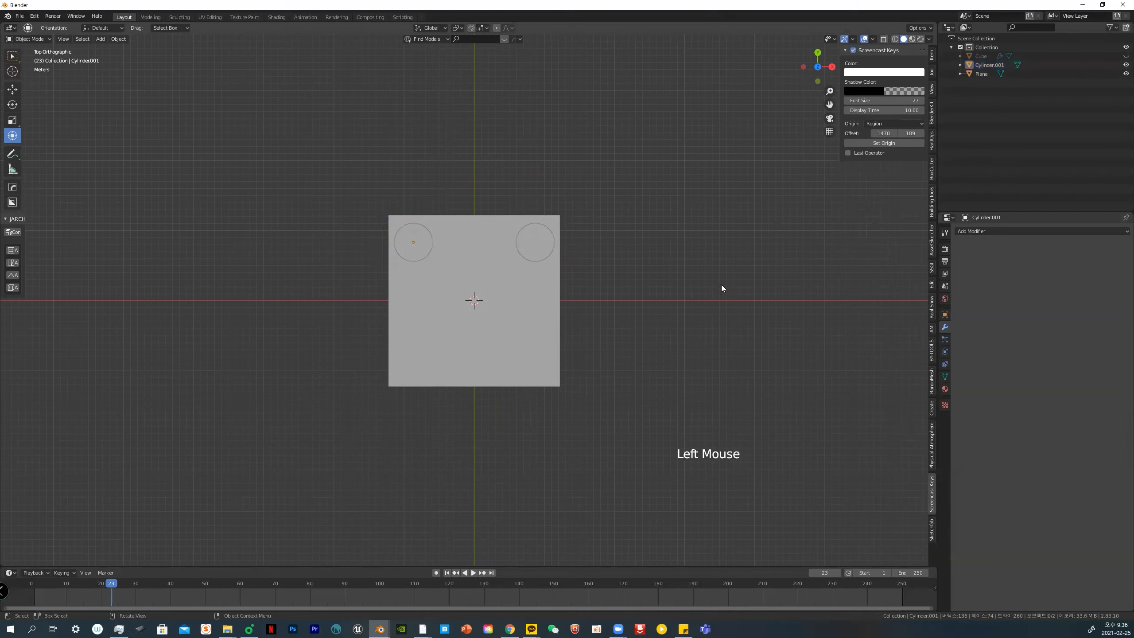
# Add an Array modifier to the joined cylinders with a relative offset of 0 along X and -3 along Y
pyautogui.click(545, 256)
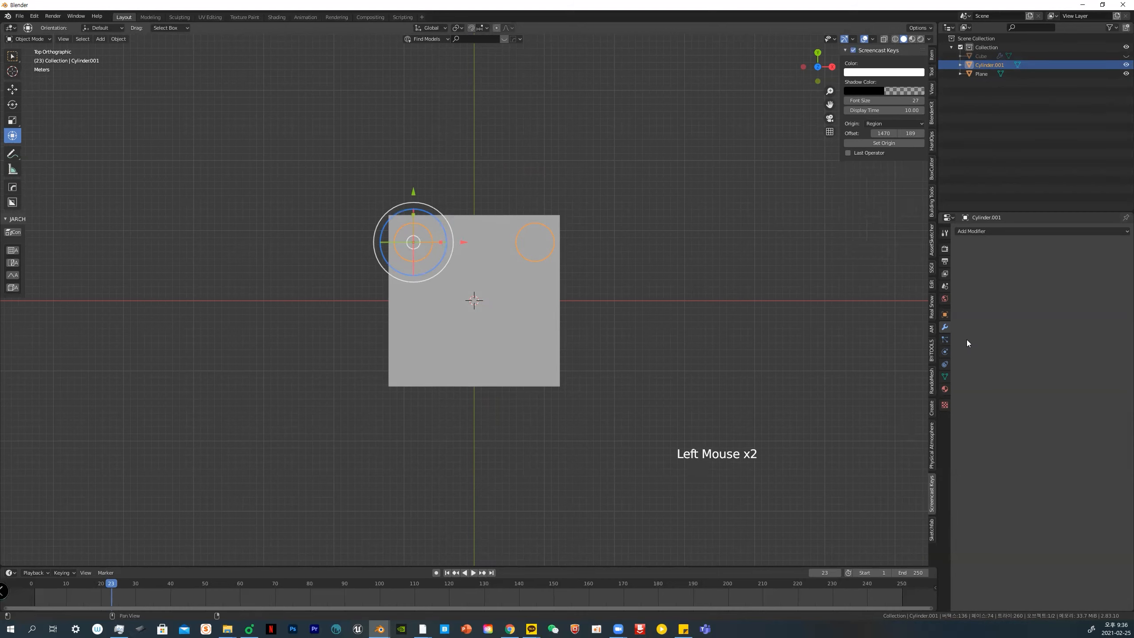
pyautogui.click(986, 228)
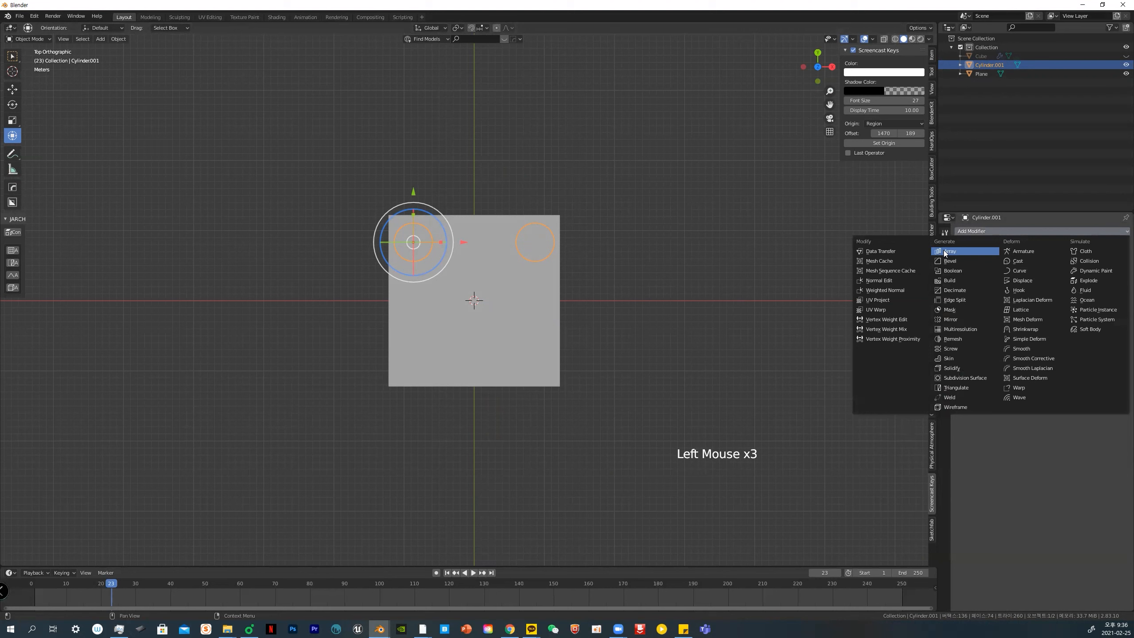
pyautogui.click(960, 249)
pyautogui.click(1084, 304)
pyautogui.write('0')
pyautogui.press('Return')
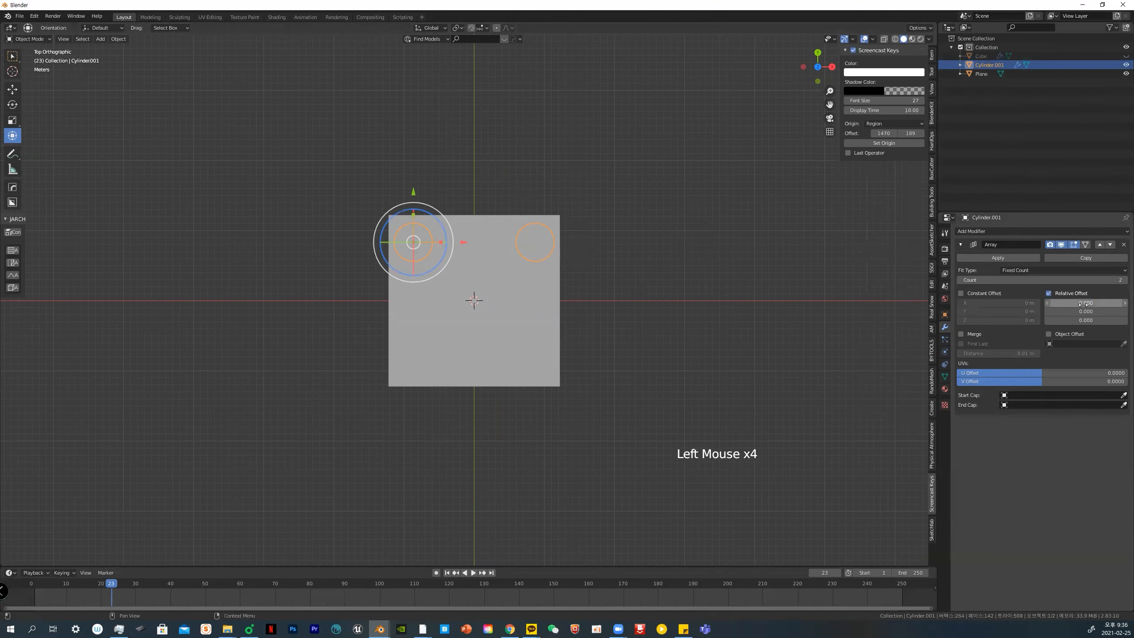
pyautogui.moveTo(1084, 312); pyautogui.dragTo(1070, 311)
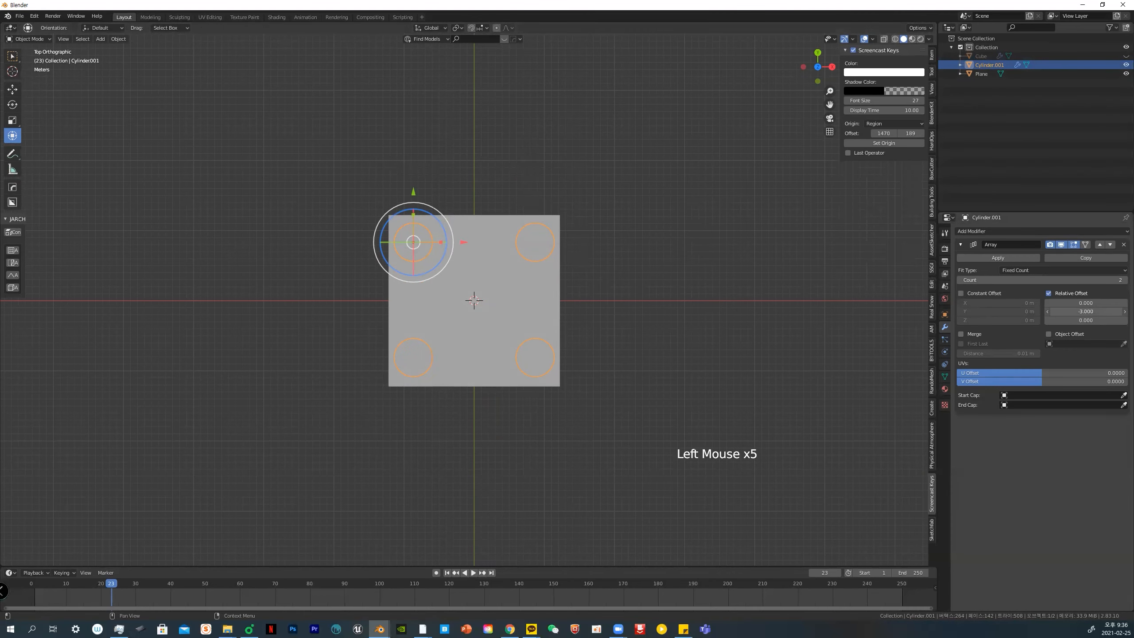
pyautogui.click(685, 389)
# Apply Shade Smooth to the arrayed cylinders
pyautogui.moveTo(634, 432); pyautogui.dragTo(545, 245, button='middle')
pyautogui.click(544, 233)
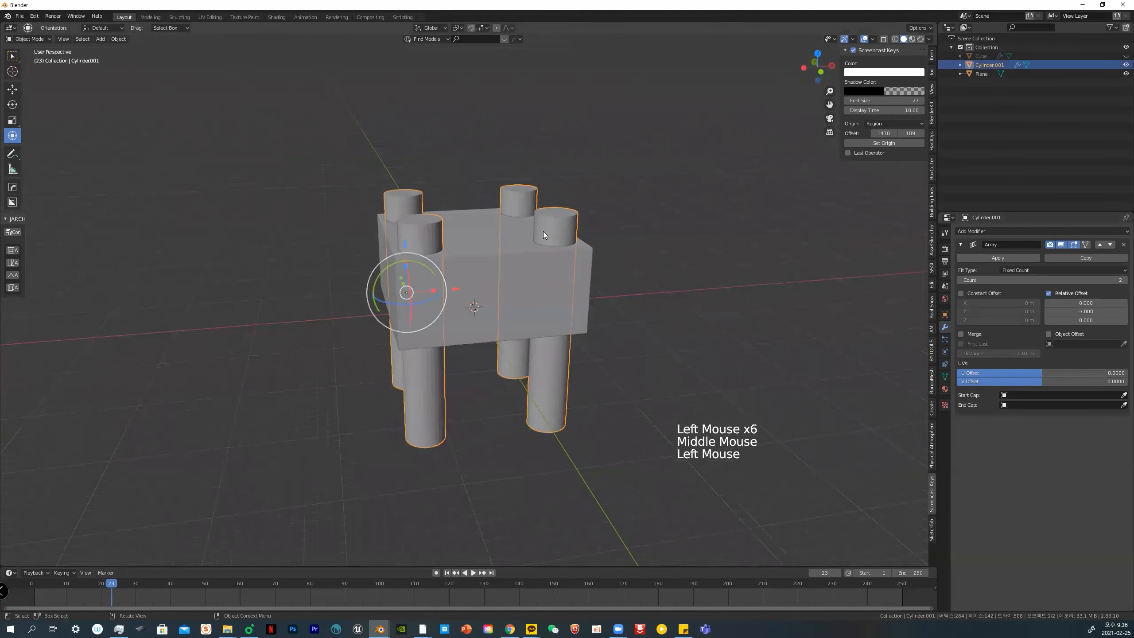
pyautogui.press('Tab')
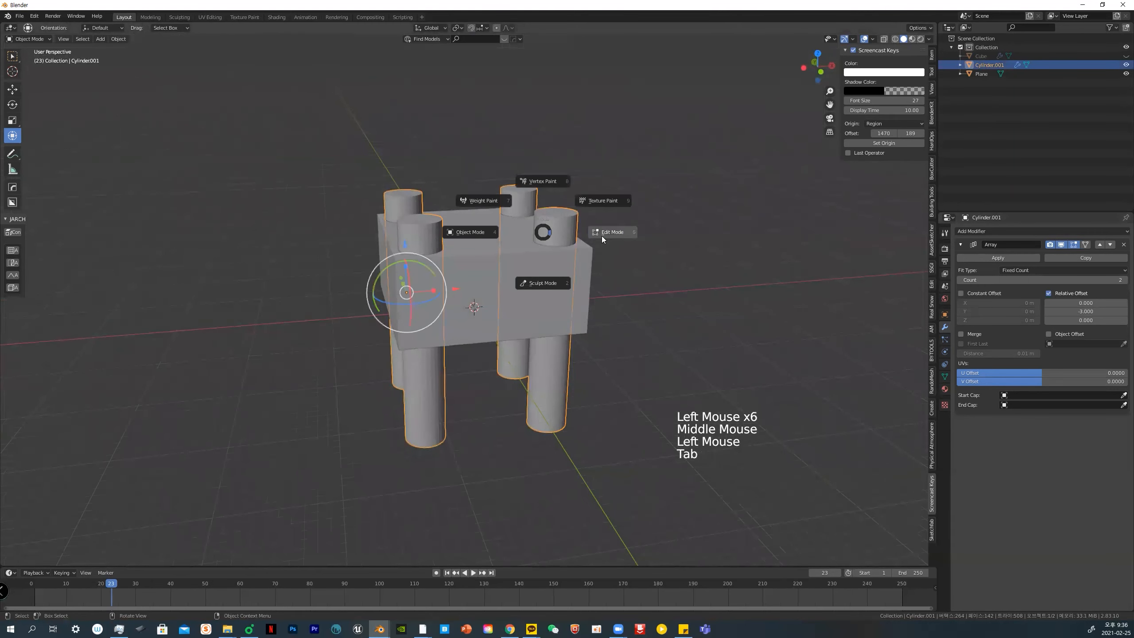
pyautogui.press('Tab')
pyautogui.moveTo(580, 237); pyautogui.dragTo(569, 237, button='middle')
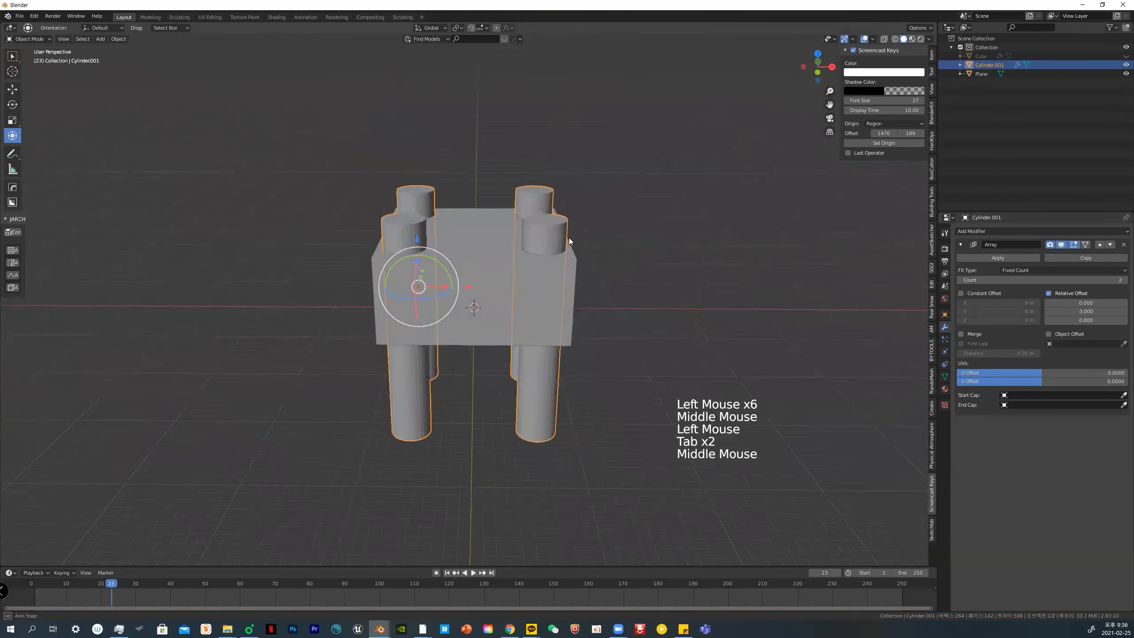
pyautogui.click(552, 237)
pyautogui.click(542, 231)
pyautogui.rightClick(542, 230)
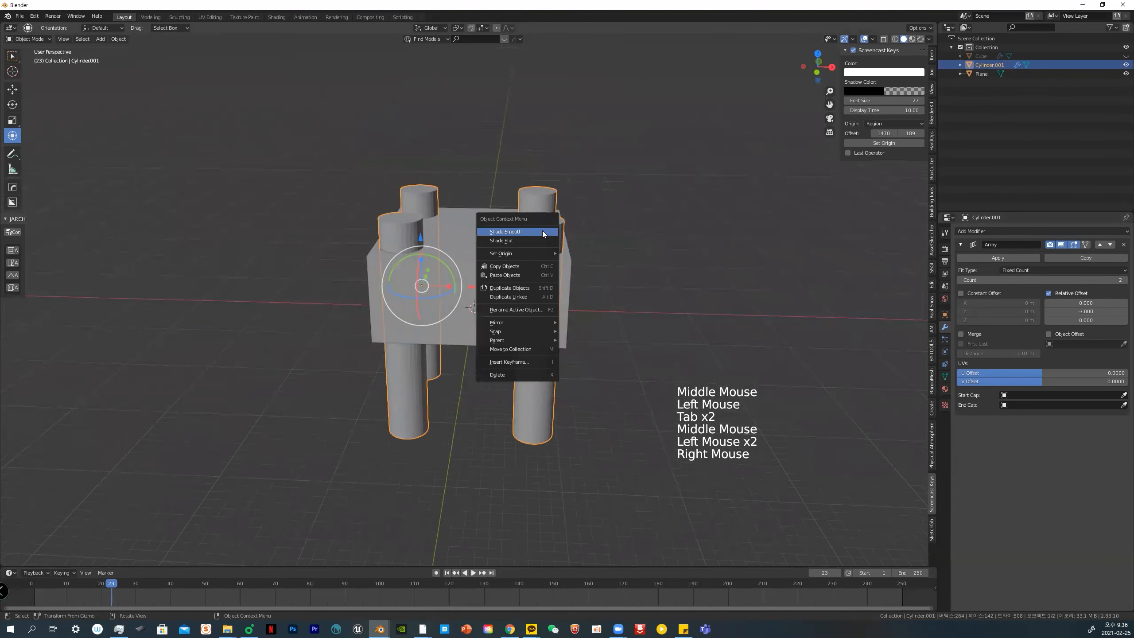
pyautogui.click(542, 231)
# Enable Auto Smooth in the cylinders' normals settings to sharpen the cap edges
pyautogui.scroll(3, 614, 222)
pyautogui.moveTo(614, 221); pyautogui.dragTo(569, 266, button='middle')
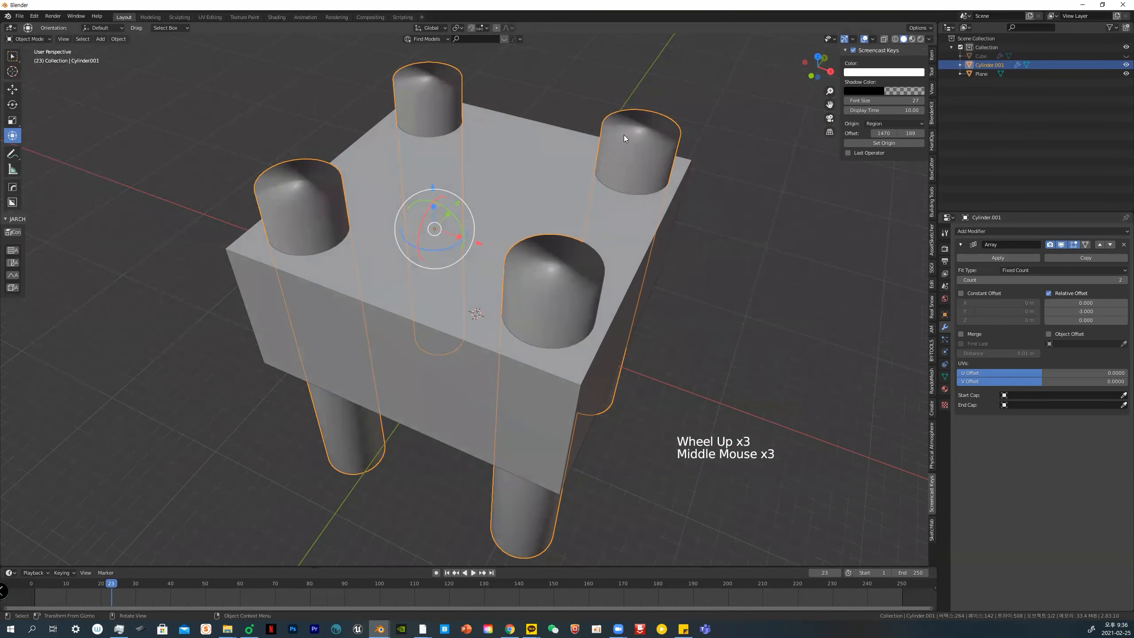
pyautogui.click(945, 376)
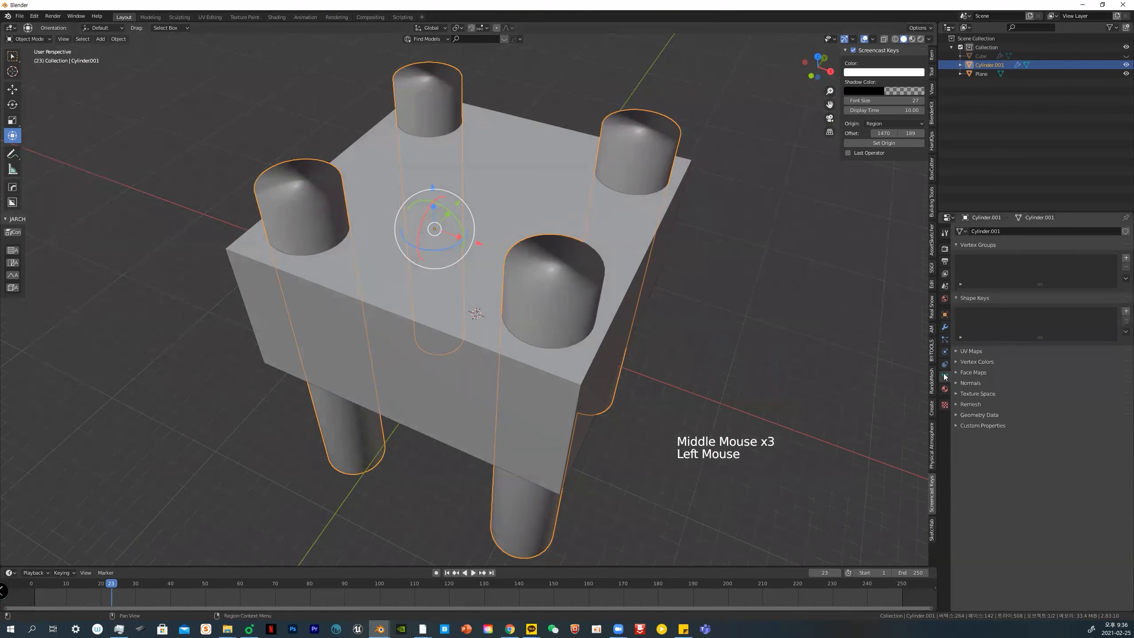
pyautogui.click(964, 385)
pyautogui.click(970, 393)
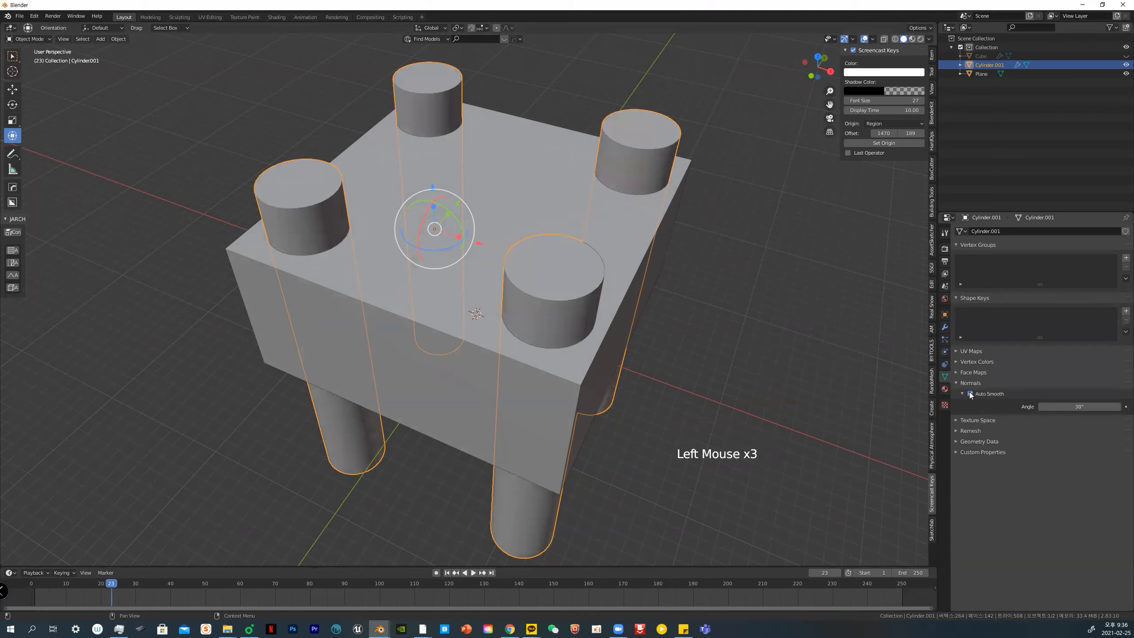
pyautogui.moveTo(786, 291); pyautogui.dragTo(718, 256, button='middle')
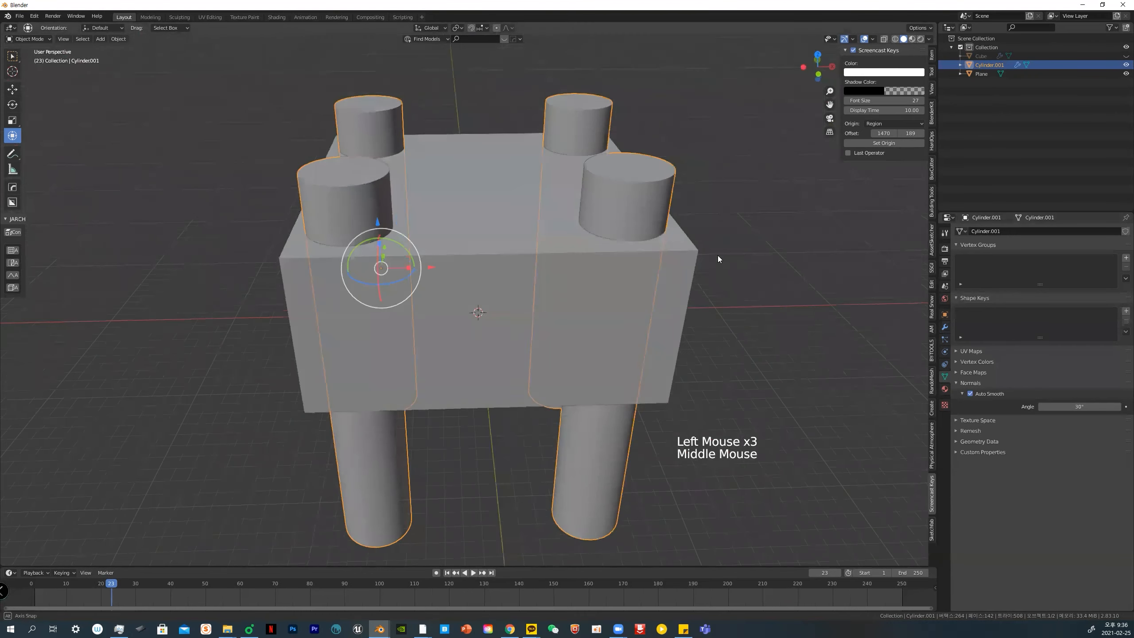
# Examine the arrayed cylinders piercing the block from the right view and from an angled perspective
pyautogui.click(621, 201)
pyautogui.click(626, 193)
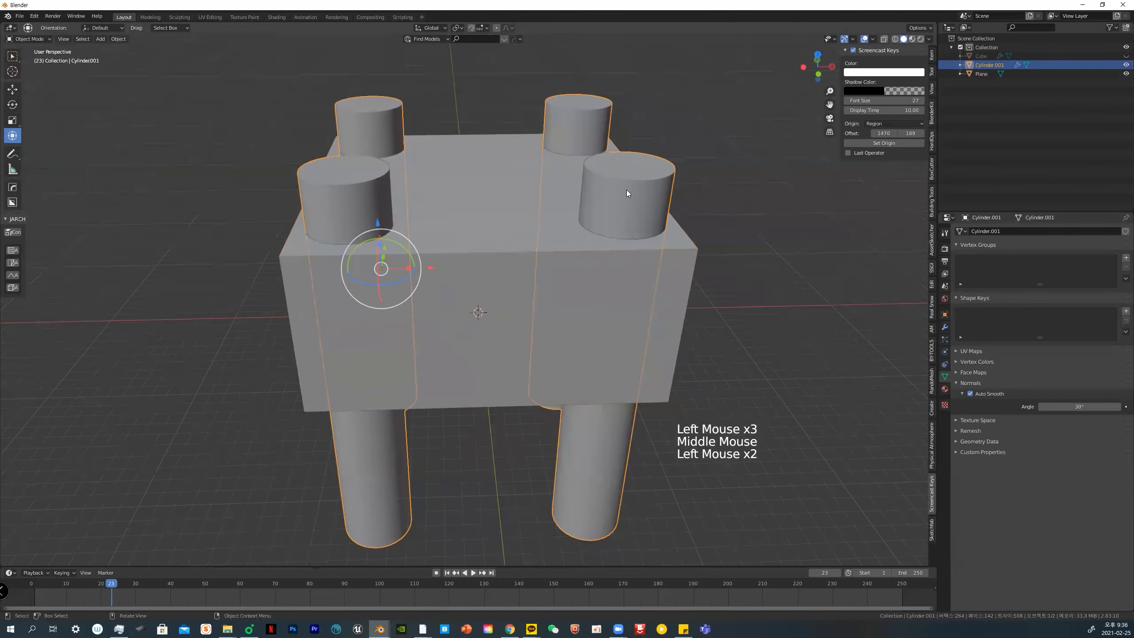
pyautogui.press('`')
pyautogui.press('`')
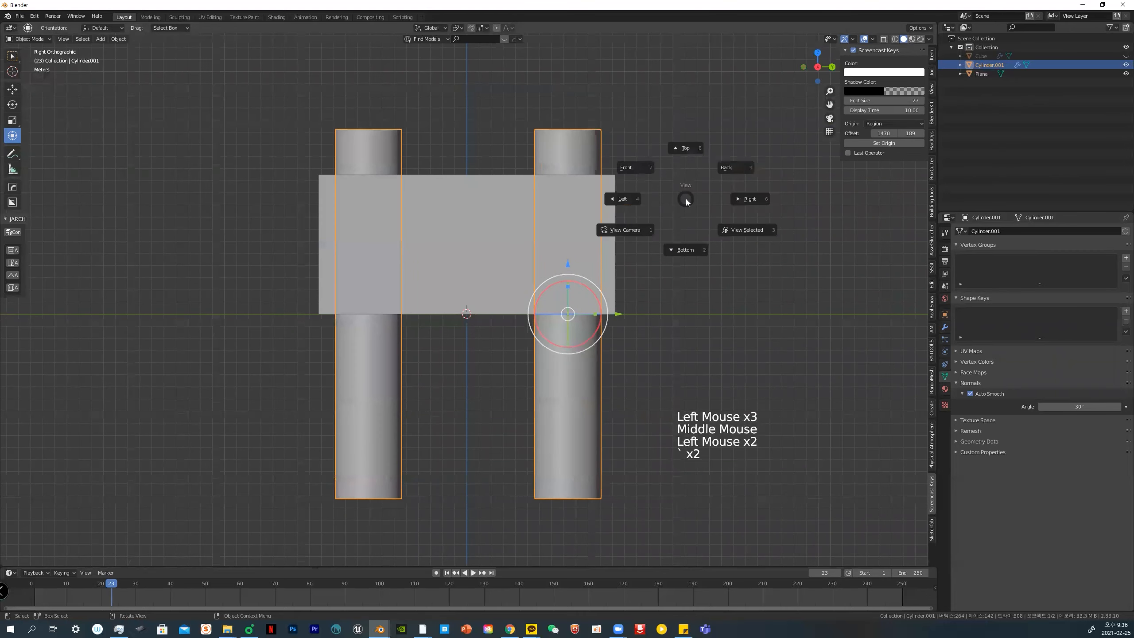
pyautogui.press('Tab')
pyautogui.moveTo(677, 139); pyautogui.dragTo(653, 216, button='middle')
pyautogui.press('Tab')
pyautogui.scroll(-3, 730, 255)
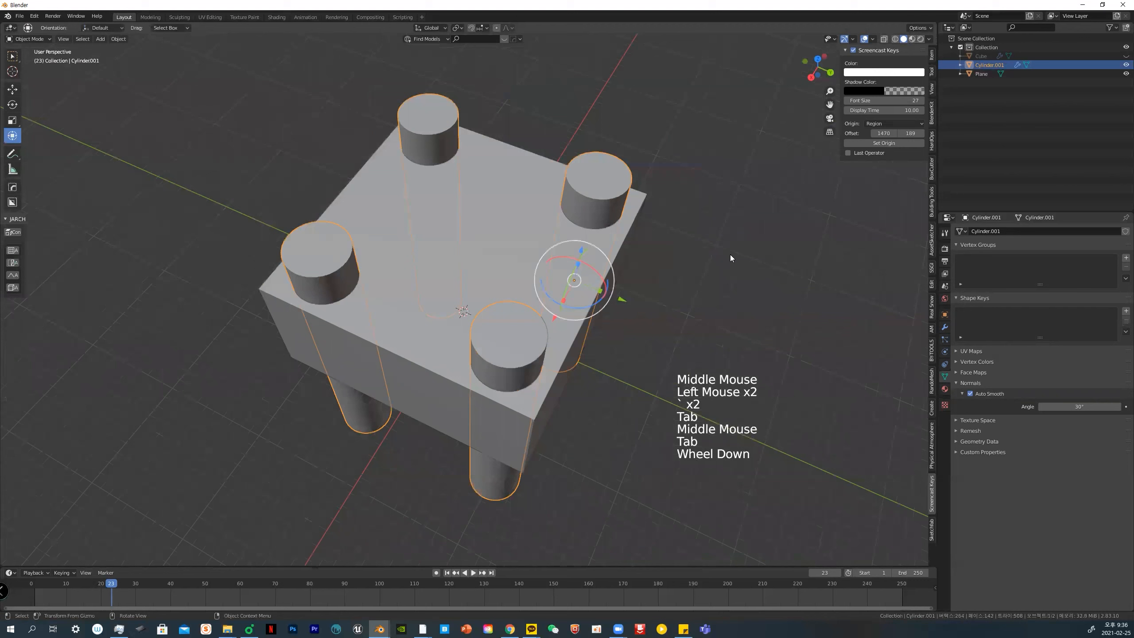
# Select the arrayed corner cylinders and move them up about 10.6 m along Z
pyautogui.click(620, 255)
pyautogui.click(513, 272)
pyautogui.click(513, 272)
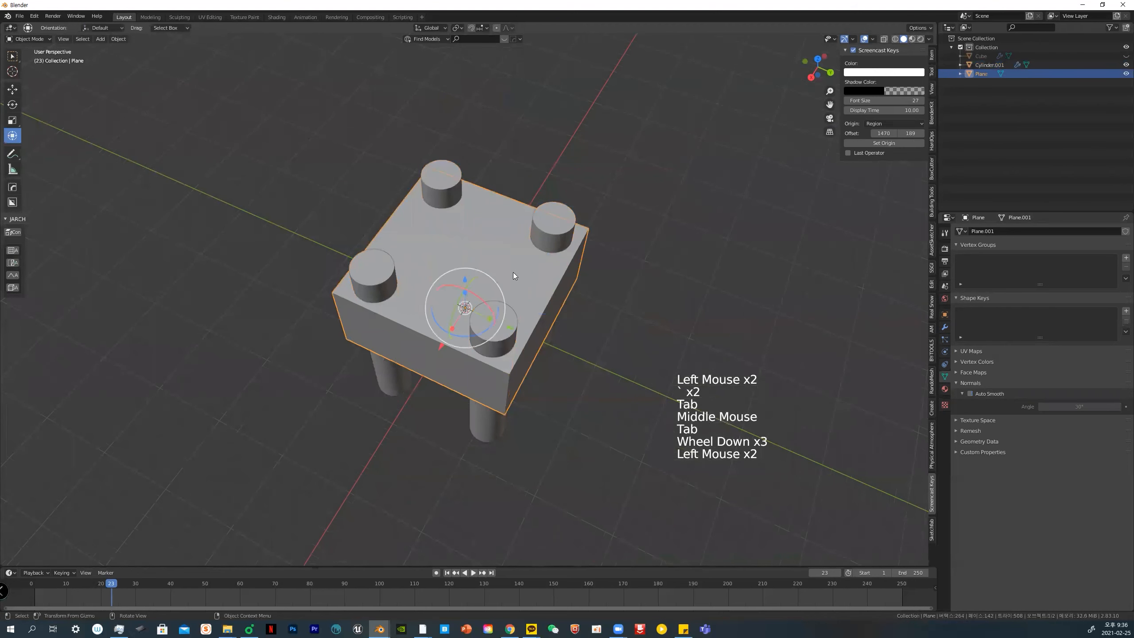
pyautogui.moveTo(547, 255); pyautogui.dragTo(552, 207)
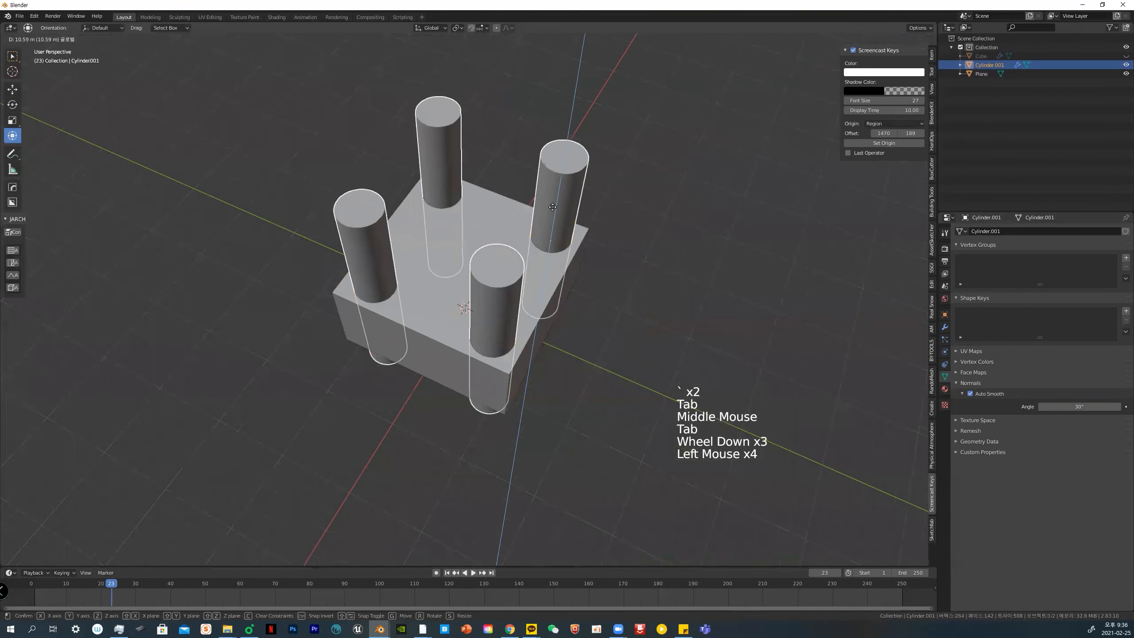
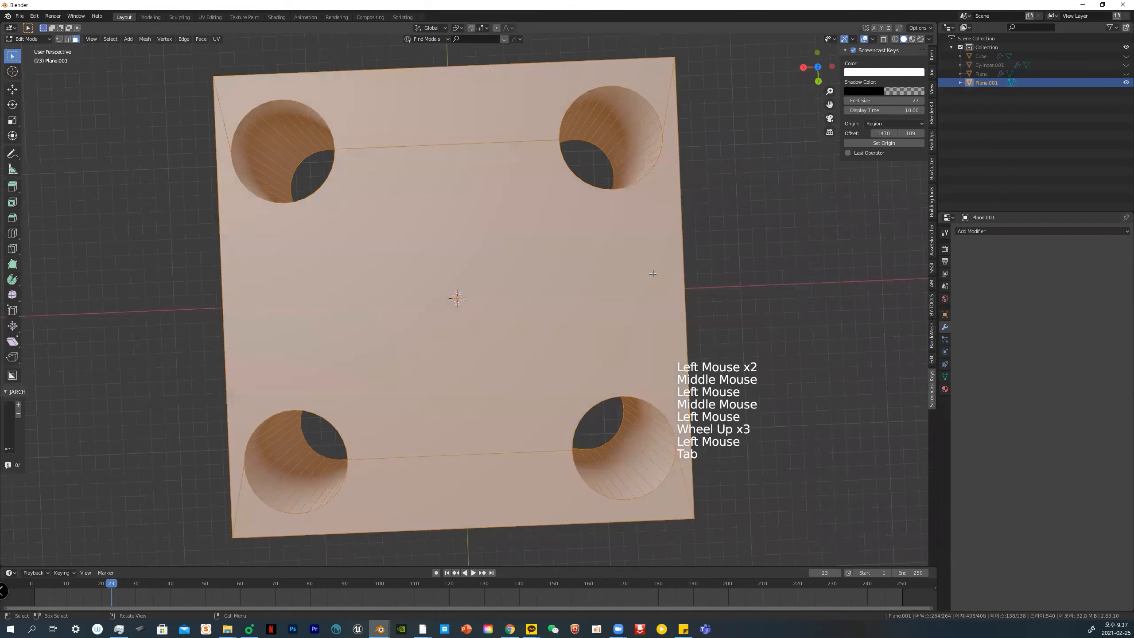
# Leave Edit Mode and examine the four round holes cut through the block
pyautogui.scroll(2, 653, 274)
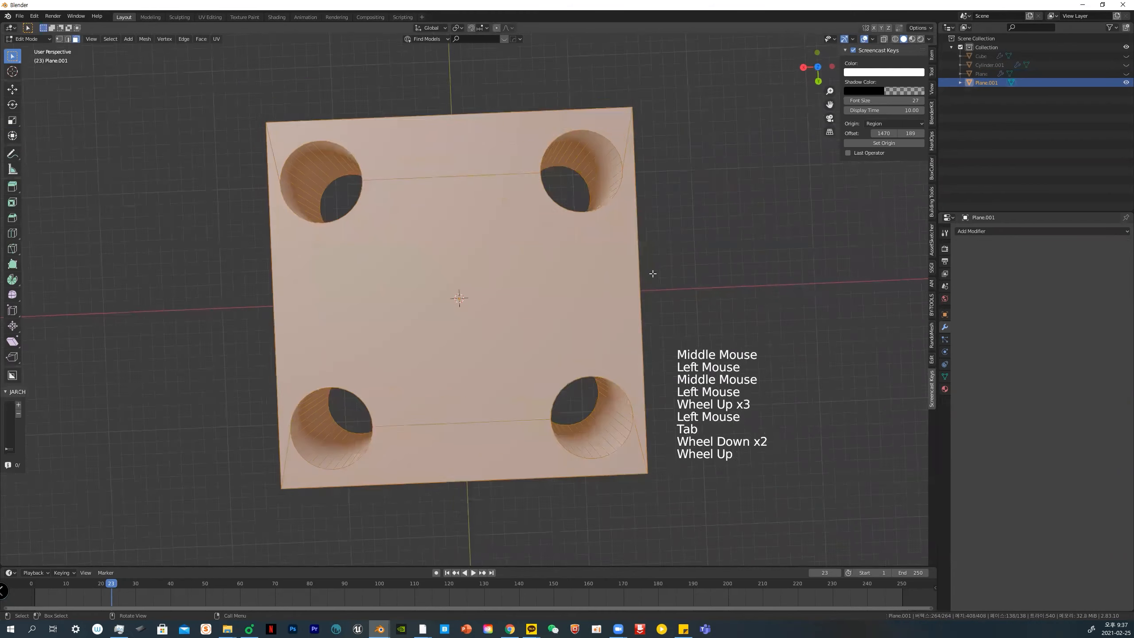
pyautogui.moveTo(653, 273); pyautogui.dragTo(638, 229, button='middle')
pyautogui.press('Tab')
pyautogui.scroll(-2, 631, 250)
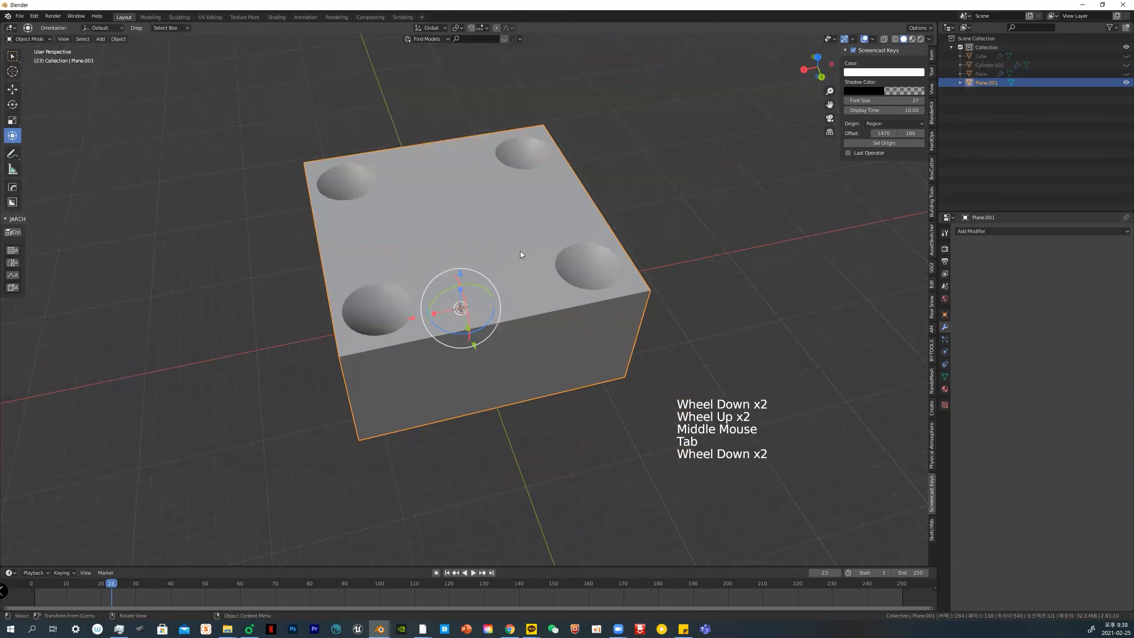
pyautogui.moveTo(447, 268); pyautogui.dragTo(444, 306, button='middle')
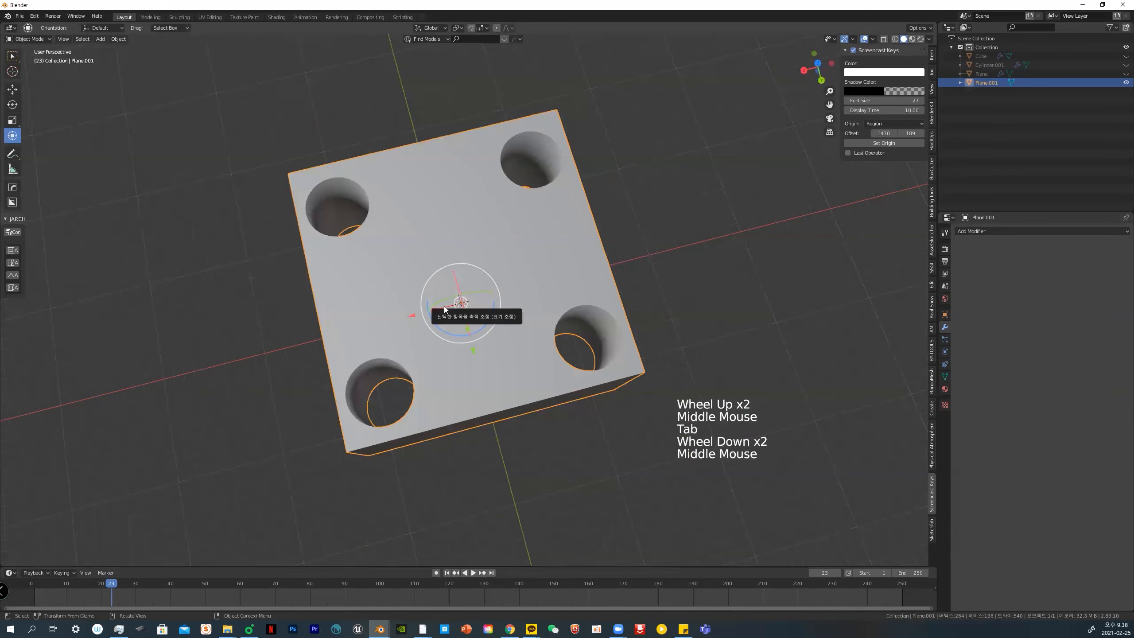
# Try to merge the three faces on the top of the pierced block into a single face
pyautogui.press('Tab')
pyautogui.scroll(2, 547, 306)
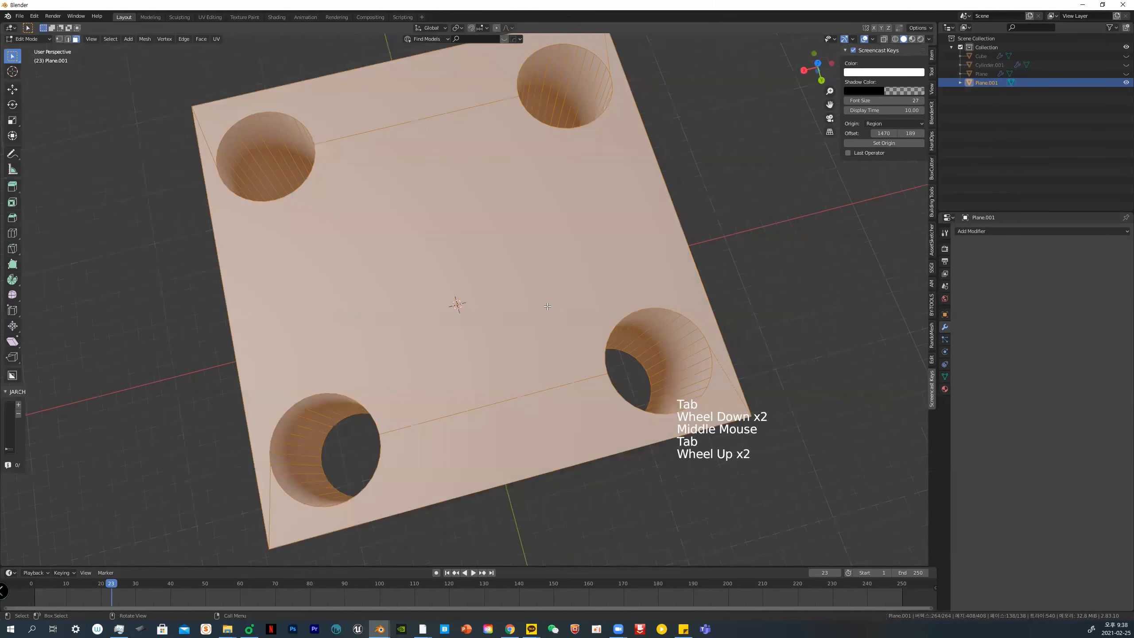
pyautogui.click(518, 291)
pyautogui.keyDown('shift'); pyautogui.click(440, 90); pyautogui.keyUp('shift')
pyautogui.keyDown('shift'); pyautogui.click(477, 439); pyautogui.keyUp('shift')
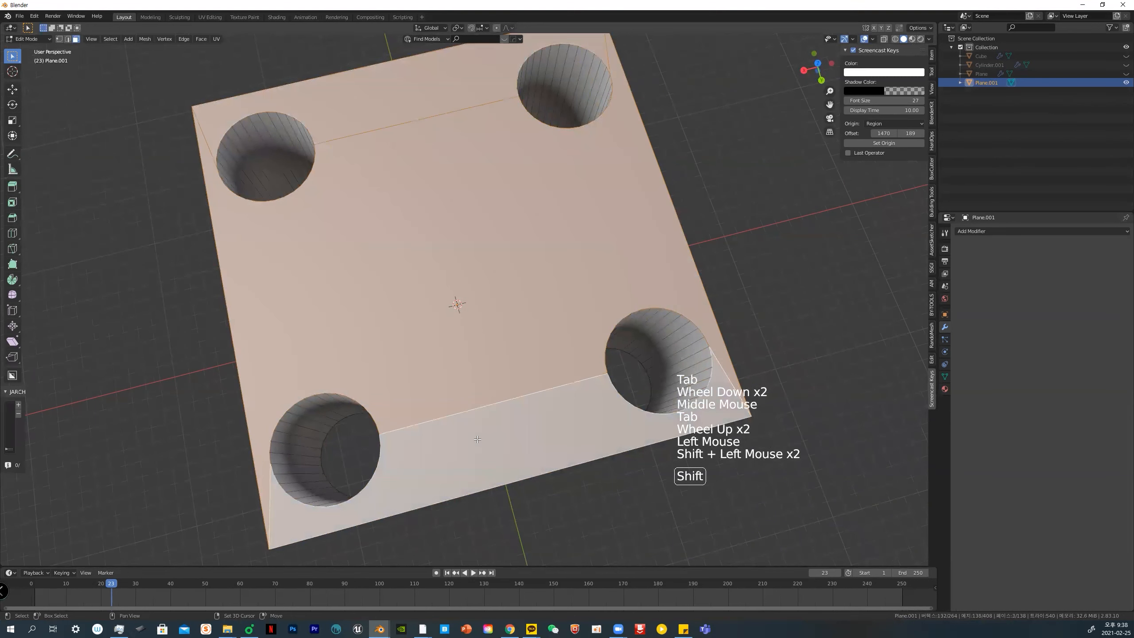
pyautogui.press('f')
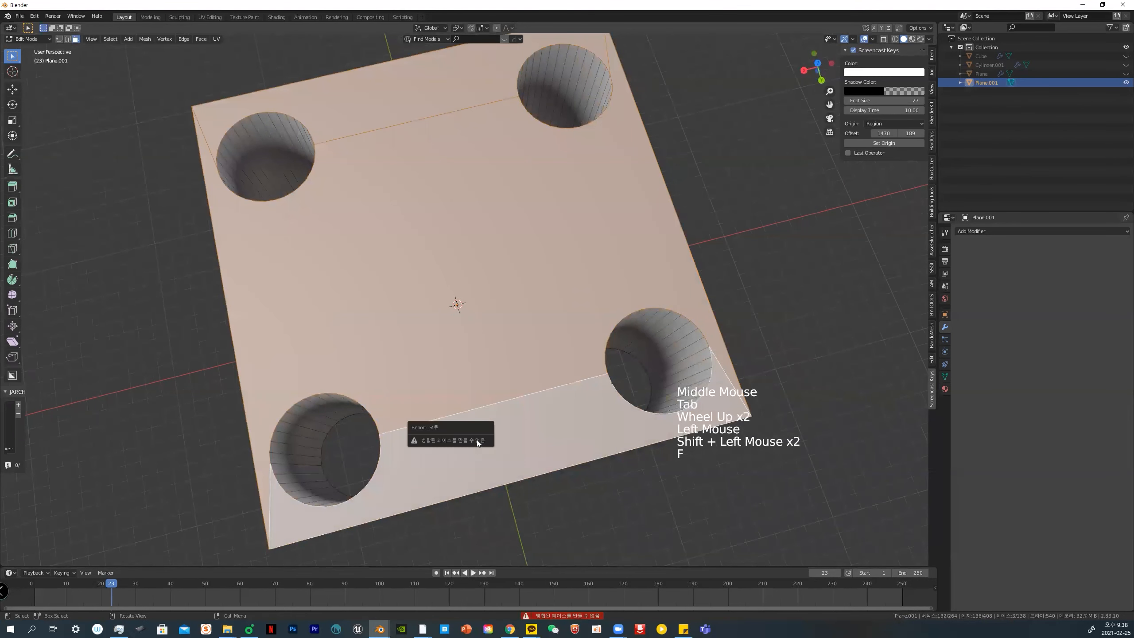
pyautogui.click(523, 409)
pyautogui.scroll(-3, 520, 424)
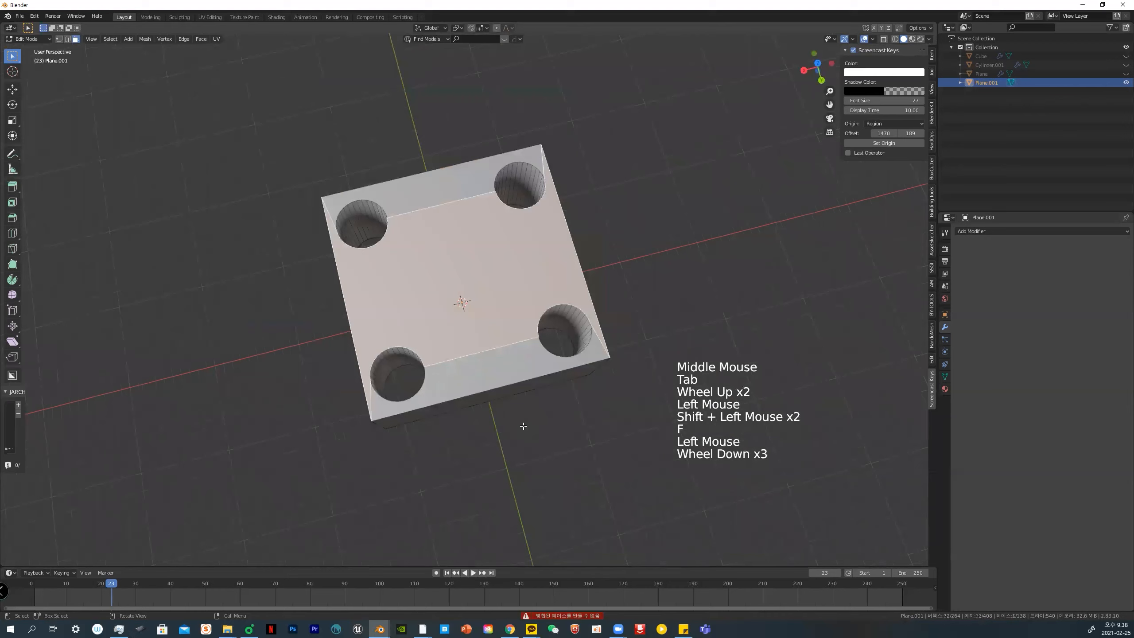
# Return to Object Mode and hide the pierced block in the viewport
pyautogui.press('Tab')
pyautogui.moveTo(576, 392); pyautogui.dragTo(607, 337, button='middle')
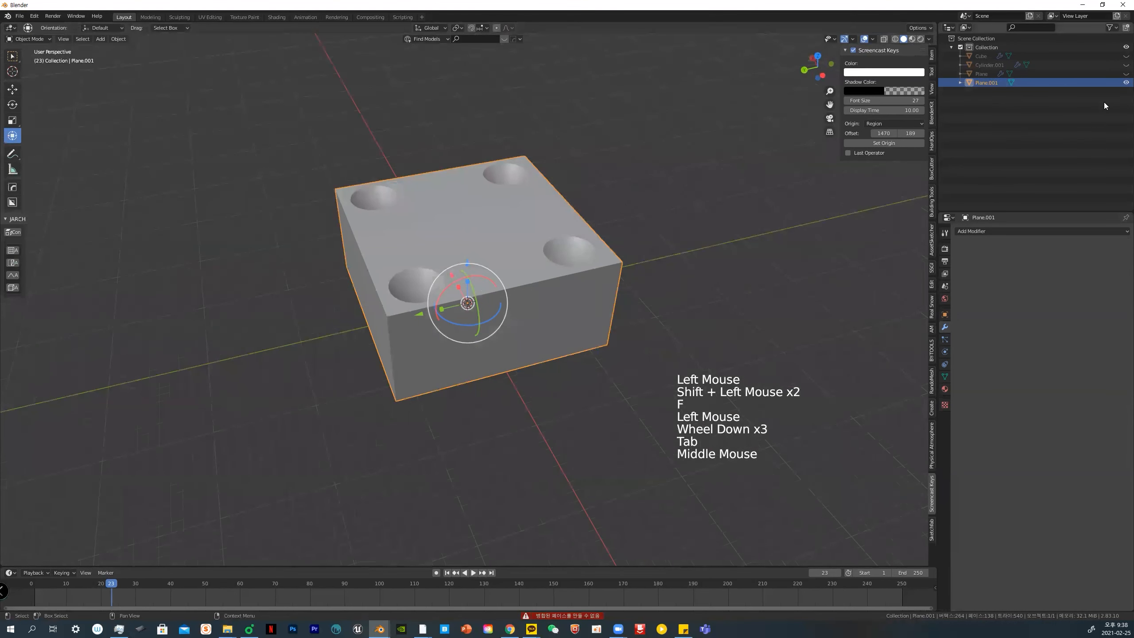
pyautogui.click(1126, 82)
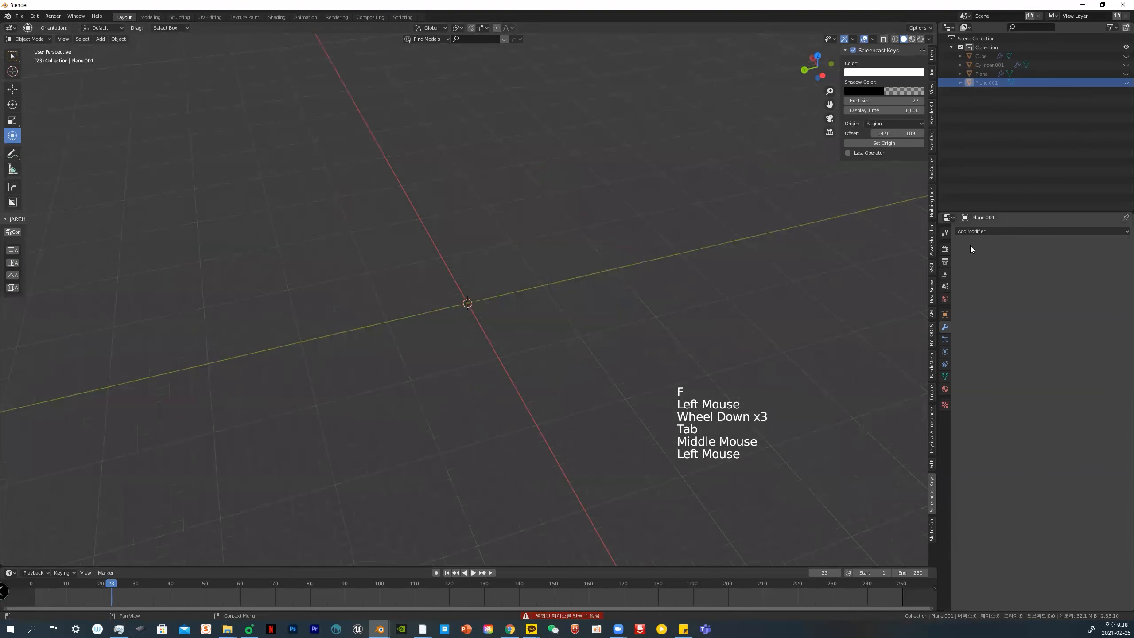
pyautogui.click(973, 230)
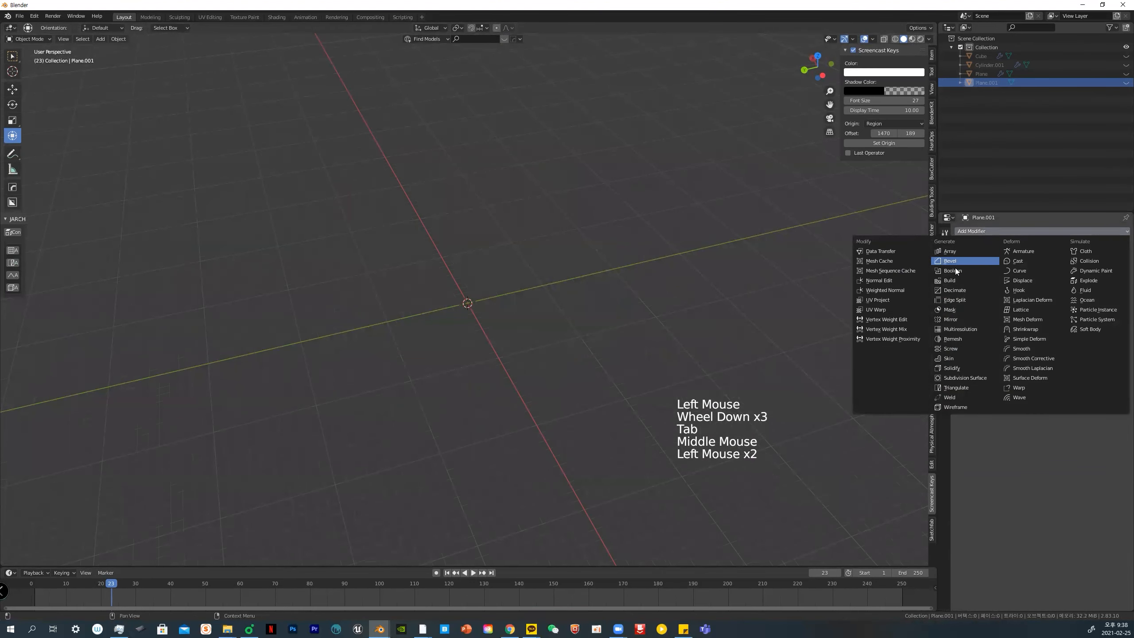
pyautogui.click(550, 295)
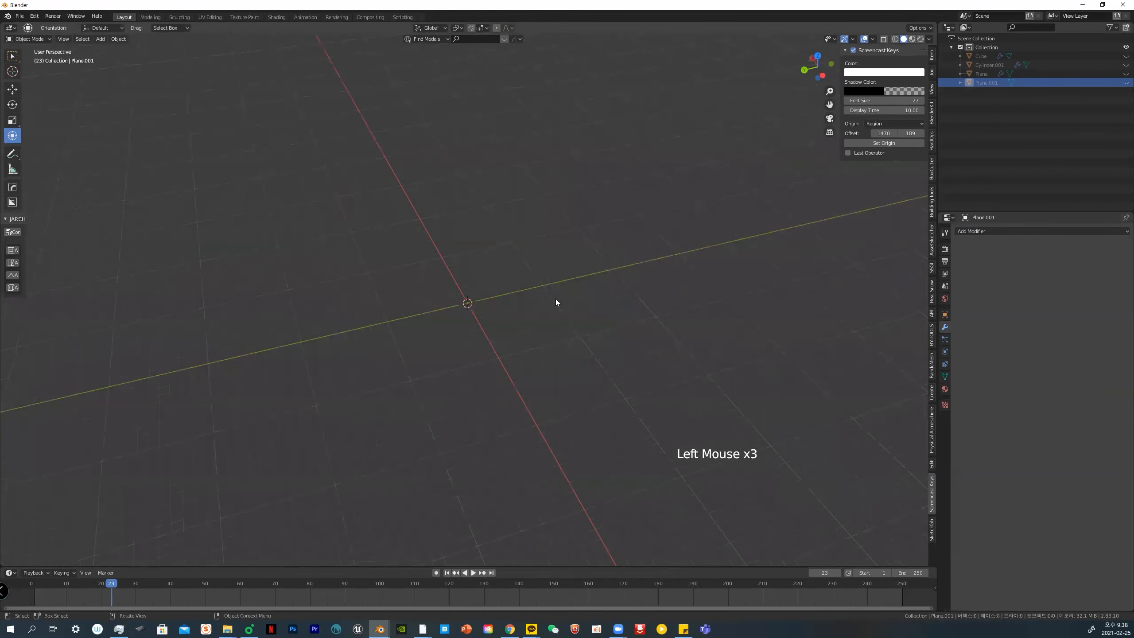
# Add a cube, scale it up uniformly by about 4.2, and stretch it along Y by about 2.75
pyautogui.hotkey('shift', 'a')
pyautogui.click(599, 308)
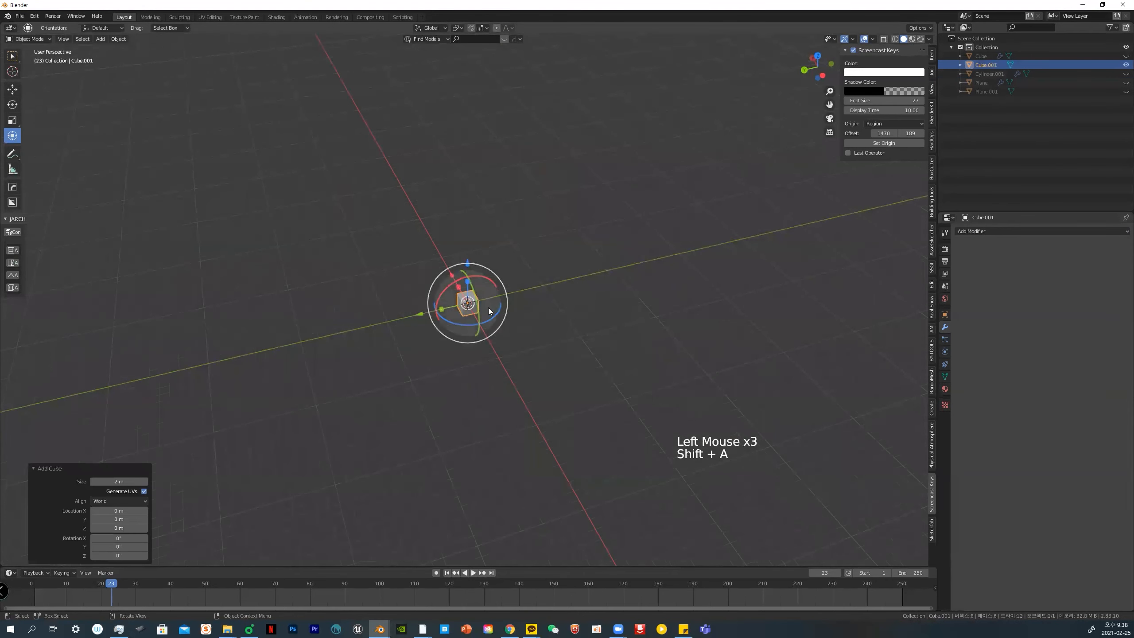
pyautogui.press('s')
pyautogui.click(556, 311)
pyautogui.moveTo(441, 321); pyautogui.dragTo(383, 316)
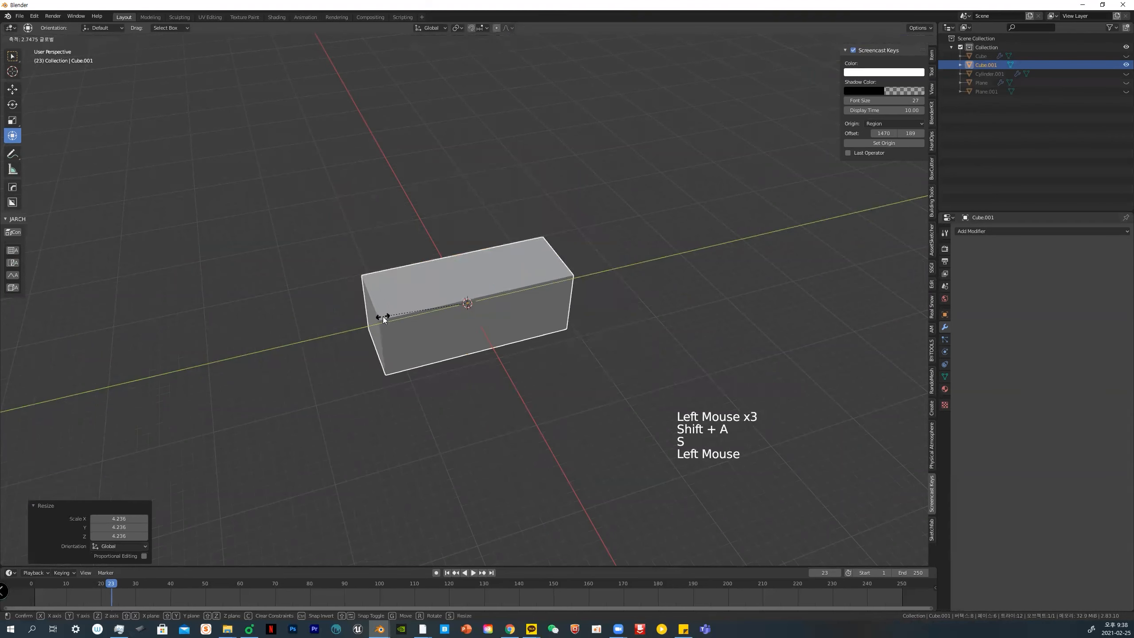
pyautogui.moveTo(454, 285); pyautogui.dragTo(489, 297)
pyautogui.hotkey('ctrl', 'z')
# Widen the block along X and flatten it along Z by a factor of about 0.32
pyautogui.moveTo(489, 297); pyautogui.dragTo(405, 312, button='middle')
pyautogui.moveTo(440, 303); pyautogui.dragTo(372, 291)
pyautogui.moveTo(372, 291); pyautogui.dragTo(465, 286, button='middle')
pyautogui.moveTo(464, 286); pyautogui.dragTo(463, 300)
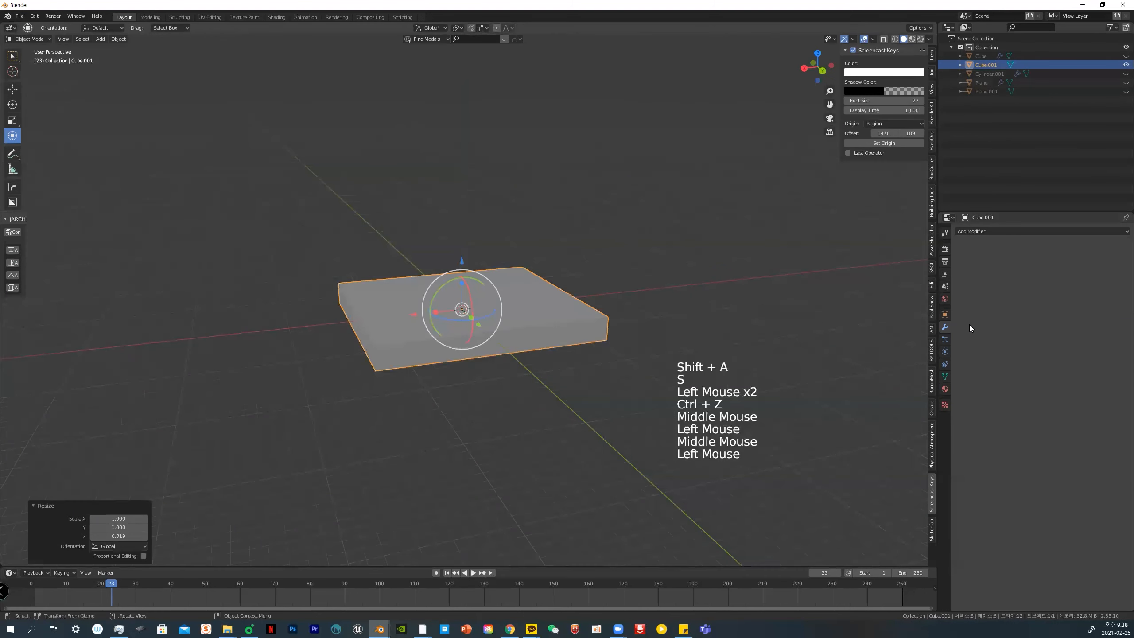
pyautogui.click(978, 230)
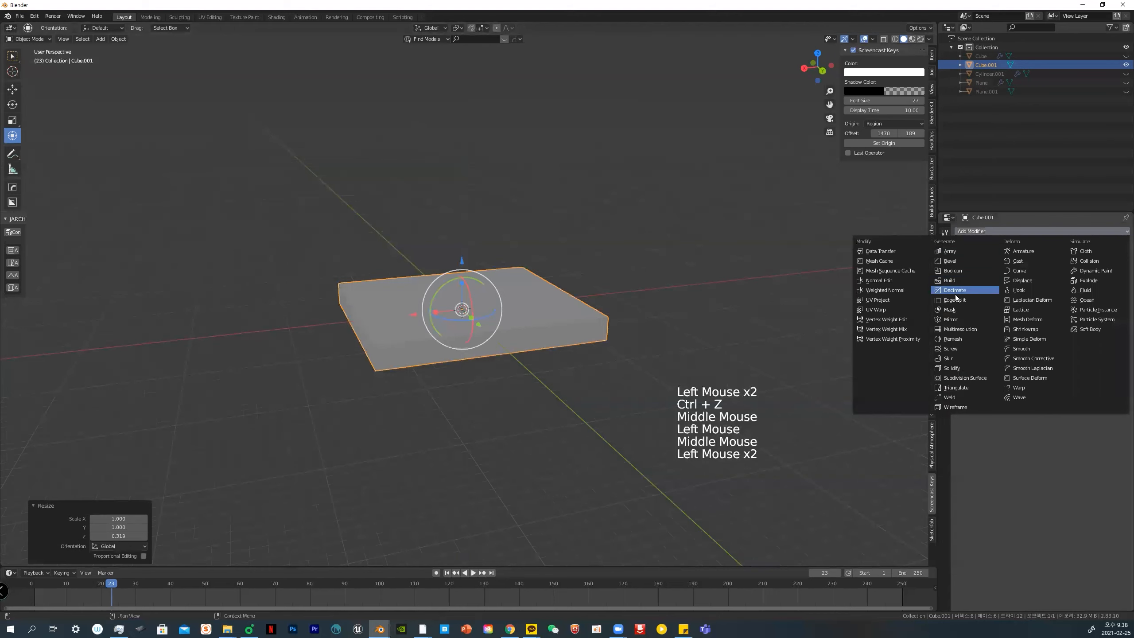
pyautogui.press('Escape')
# Narrow the slab along X and rotate it -90° about the X axis into an upright column
pyautogui.click(439, 314)
pyautogui.moveTo(440, 314); pyautogui.dragTo(476, 318)
pyautogui.click(122, 528)
pyautogui.write('-9')
pyautogui.press('Return')
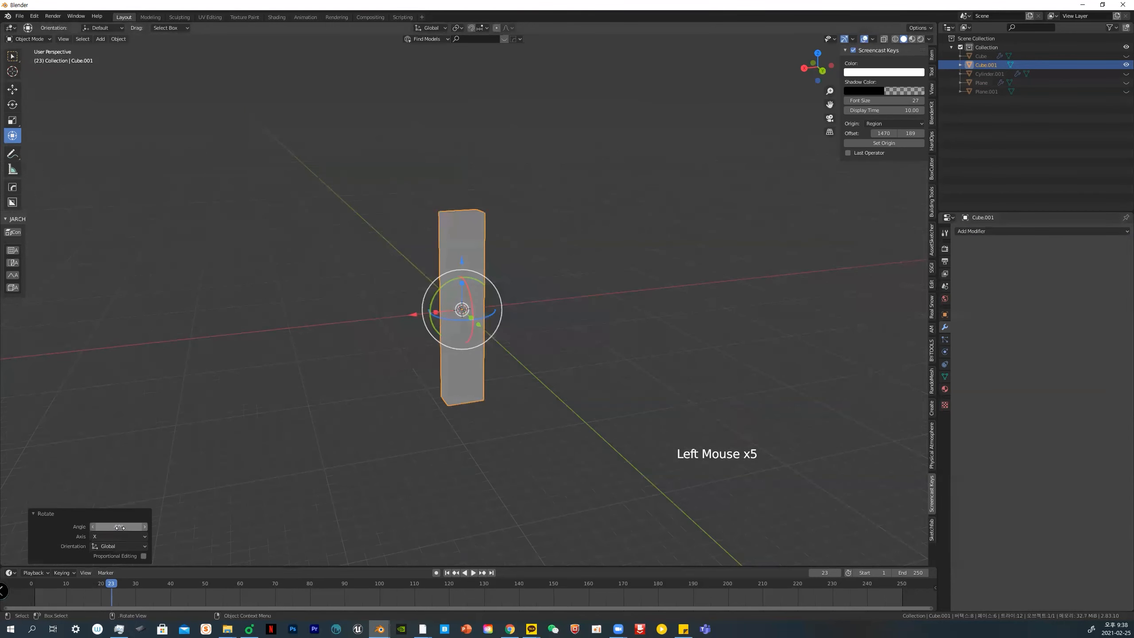
pyautogui.click(369, 372)
# Inset the column's top face by about 0.17 m and extrude the inner face upward about 15 m
pyautogui.moveTo(584, 234); pyautogui.dragTo(491, 267, button='middle')
pyautogui.click(466, 253)
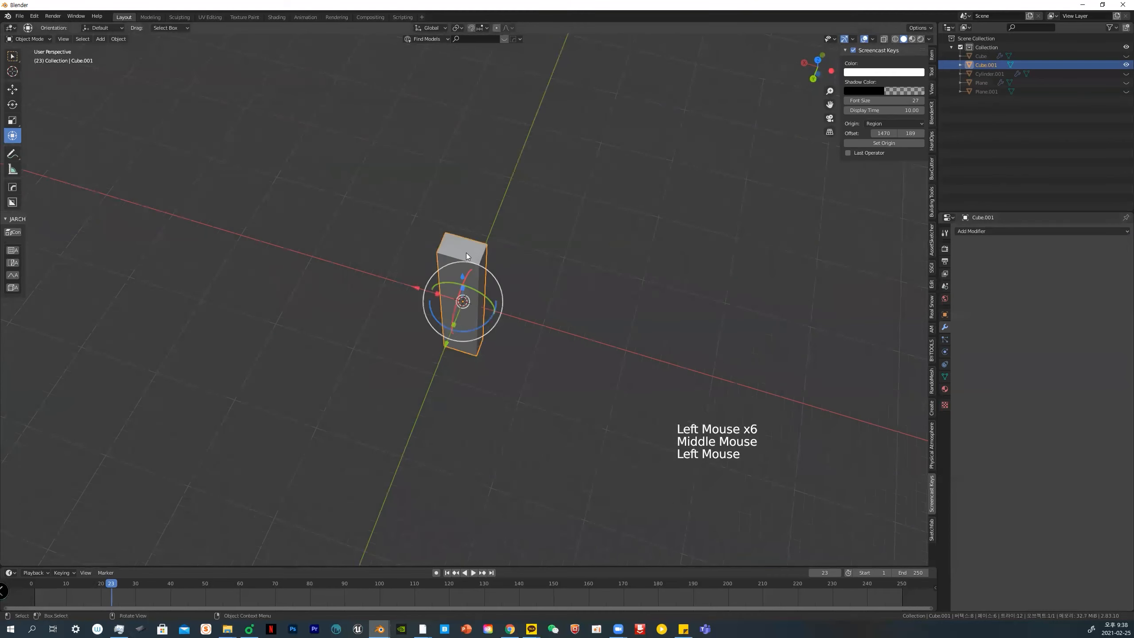
pyautogui.press('Tab')
pyautogui.click(532, 253)
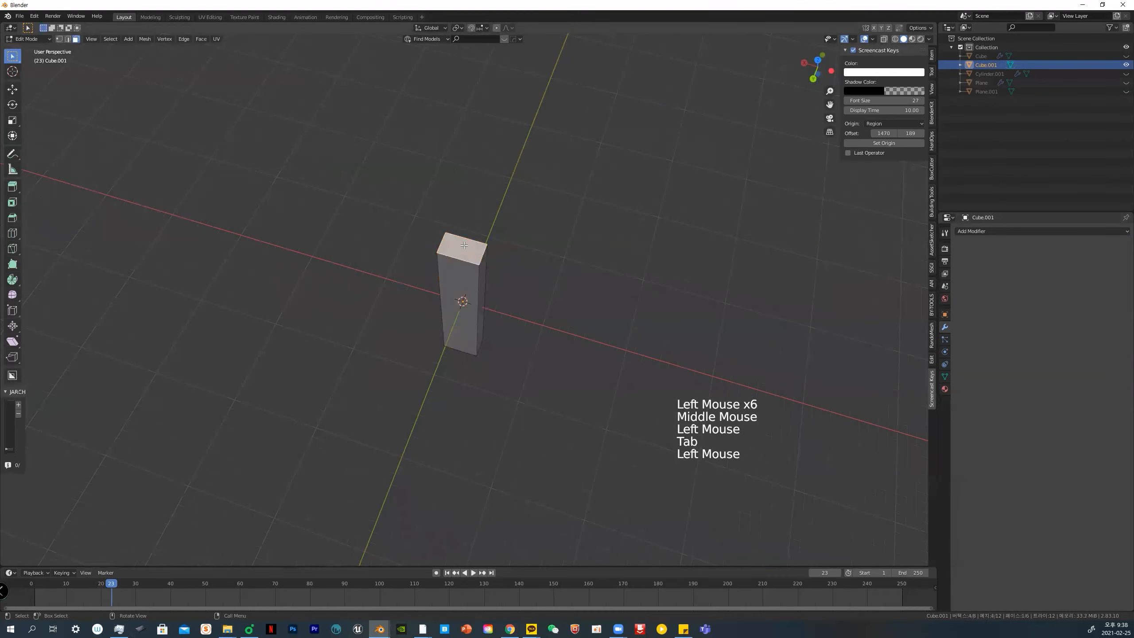
pyautogui.press('i')
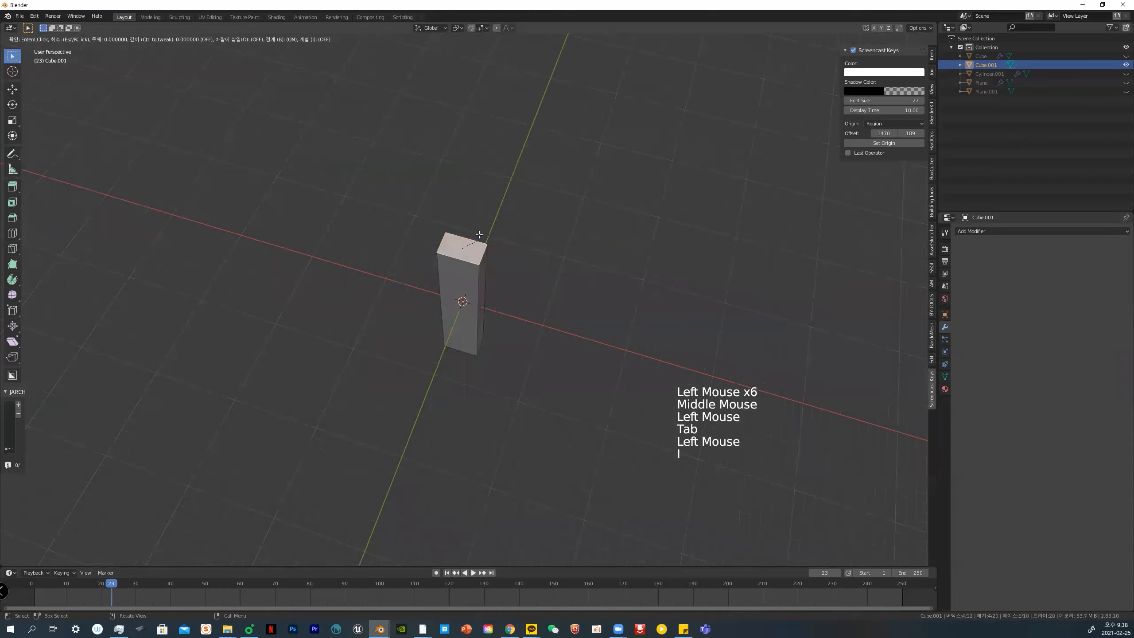
pyautogui.press('i')
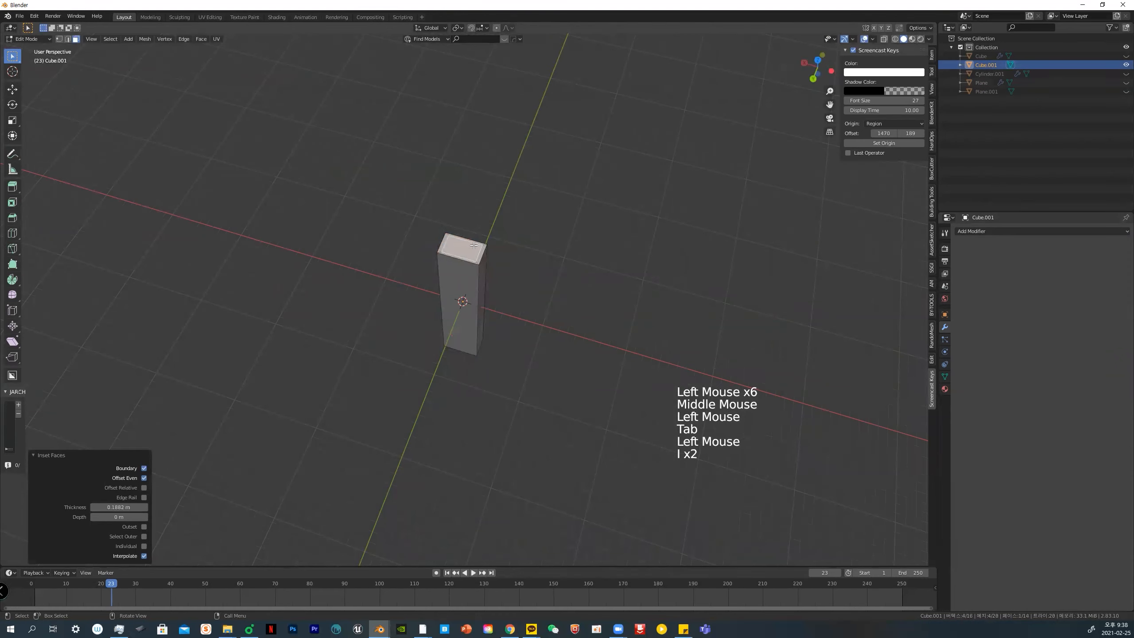
pyautogui.press('e')
pyautogui.click(496, 164)
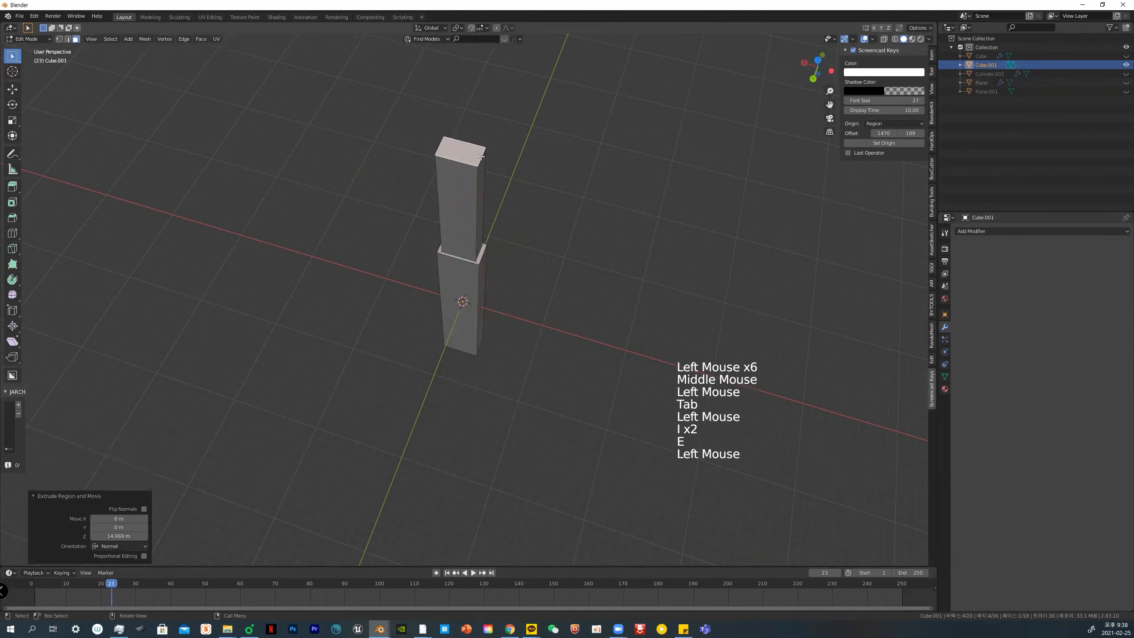
# Bevel one side edge of the extruded section's top with 9 segments into a long curved tip
pyautogui.press('2')
pyautogui.click(484, 155)
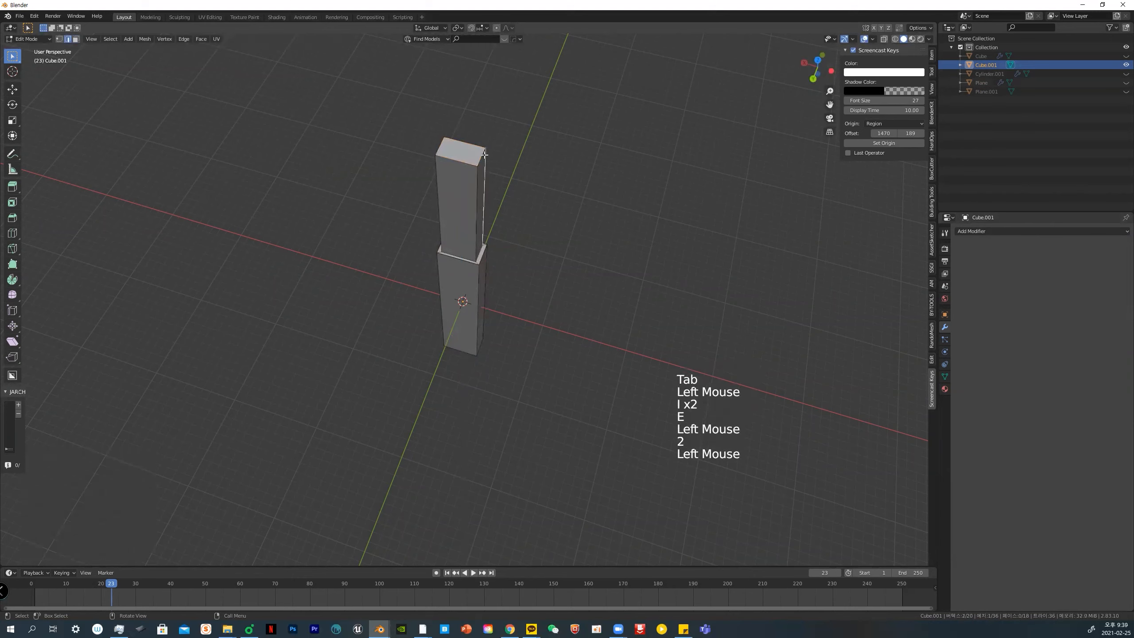
pyautogui.click(484, 154)
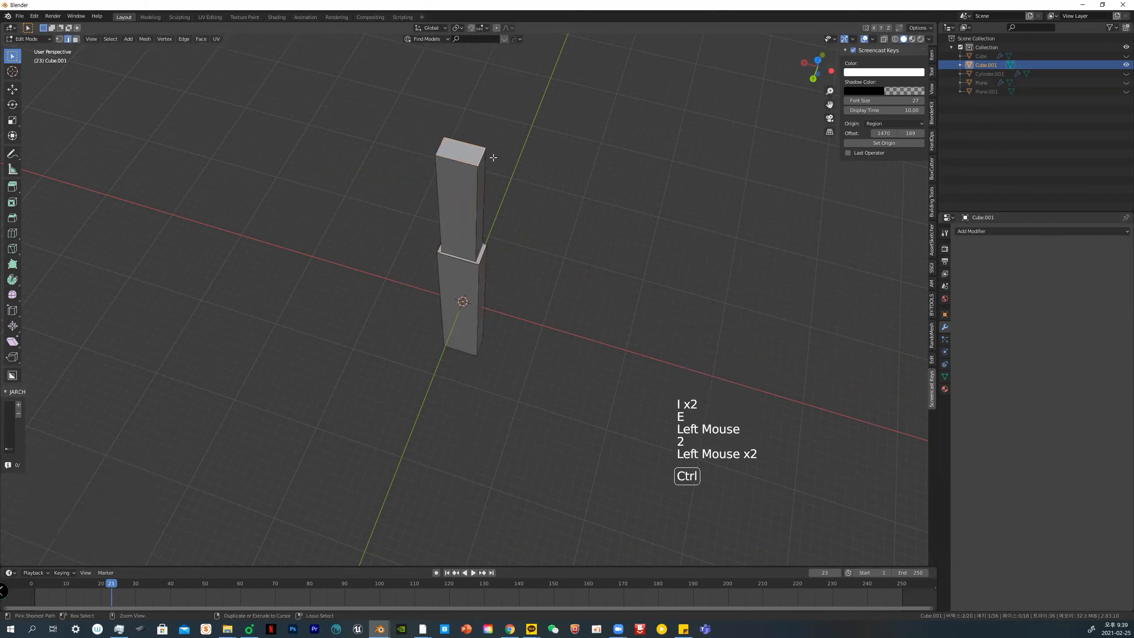
pyautogui.hotkey('ctrl', 'b')
pyautogui.scroll(5, 557, 156)
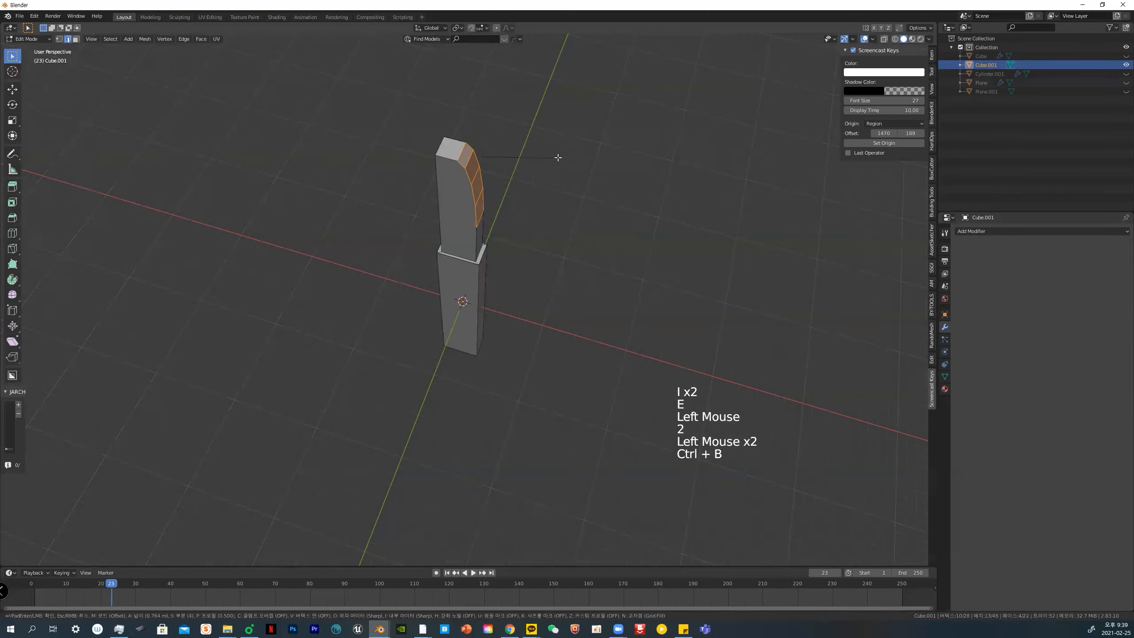
pyautogui.scroll(3, 558, 157)
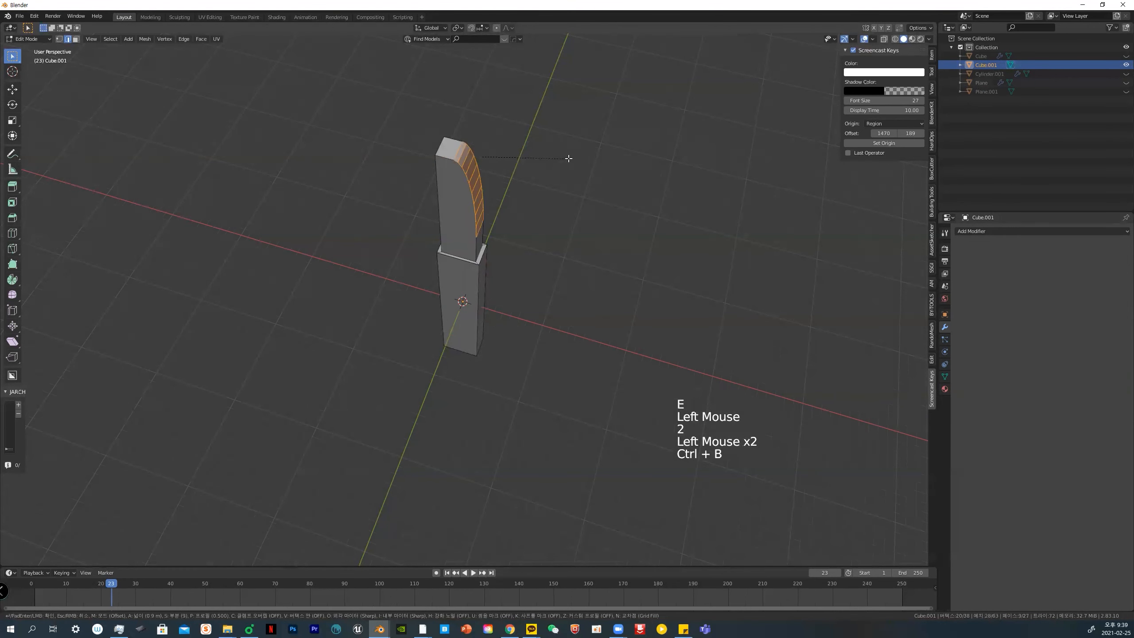
pyautogui.click(568, 159)
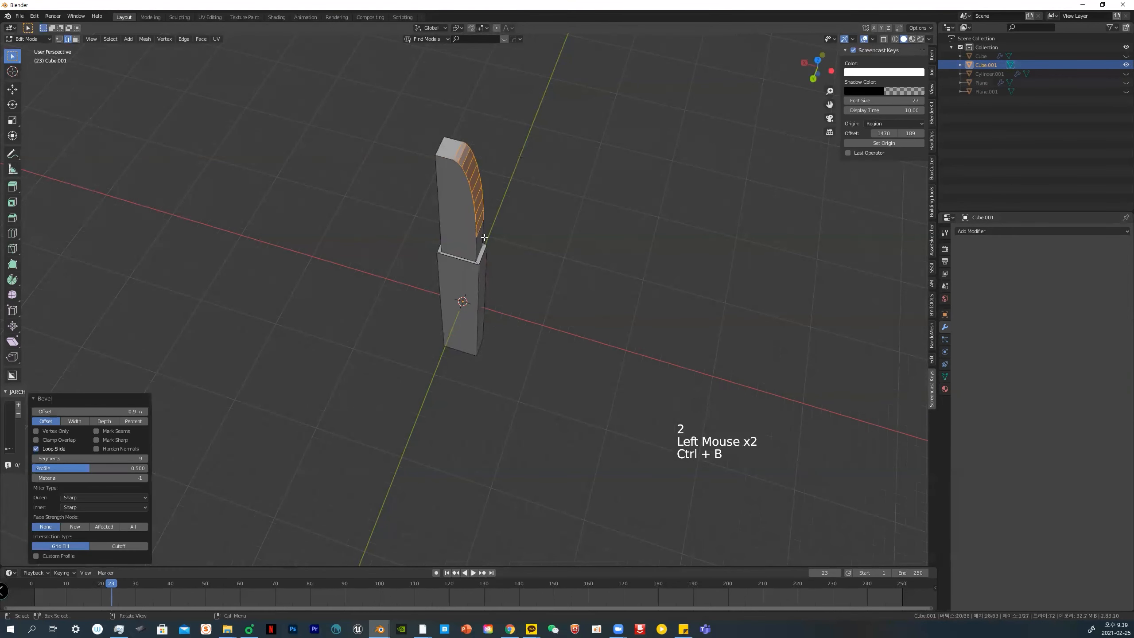
# Raise the blade's top edge opposite the curved side about 3.2 m along Z to form a pointed tip
pyautogui.moveTo(476, 281); pyautogui.dragTo(547, 153, button='middle')
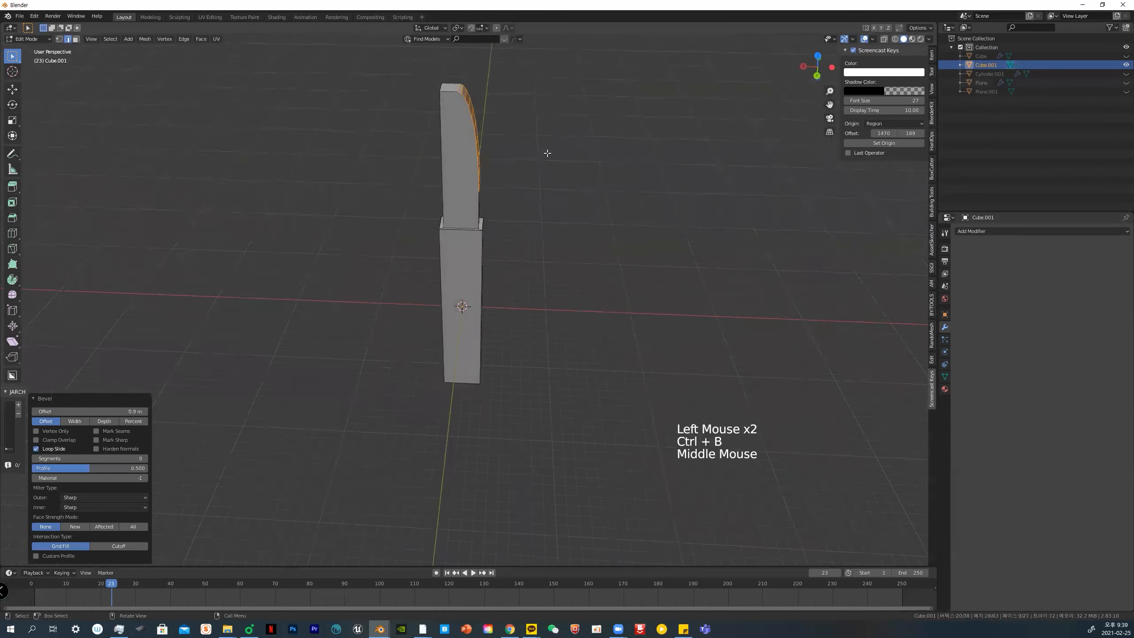
pyautogui.click(456, 92)
pyautogui.moveTo(474, 113); pyautogui.dragTo(441, 120, button='middle')
pyautogui.press('1')
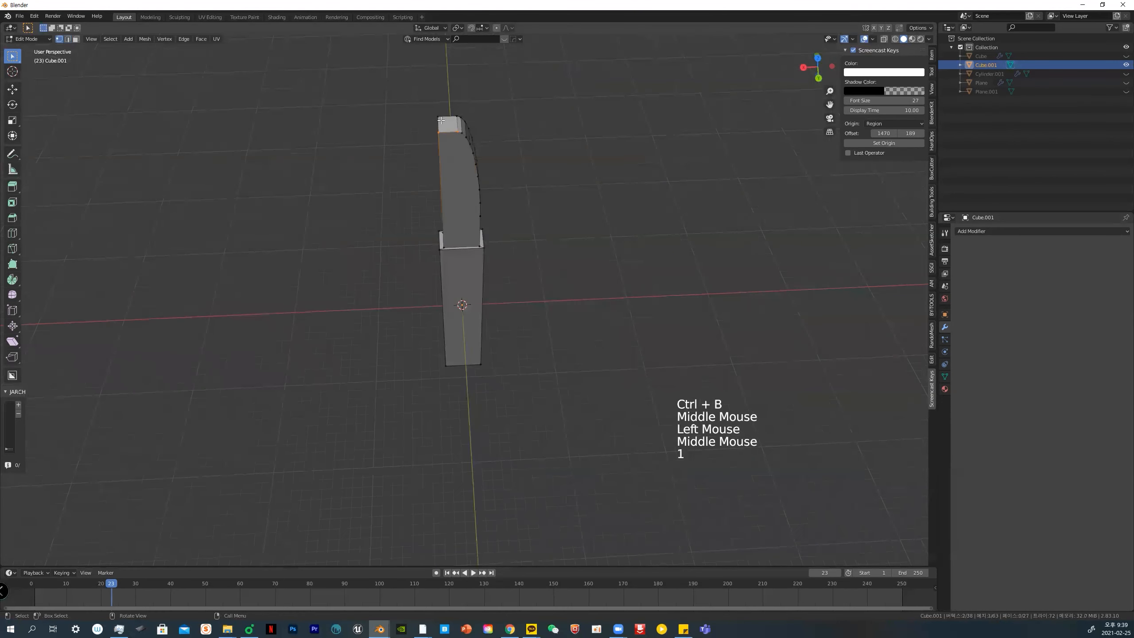
pyautogui.click(444, 124)
pyautogui.press('2')
pyautogui.press('3')
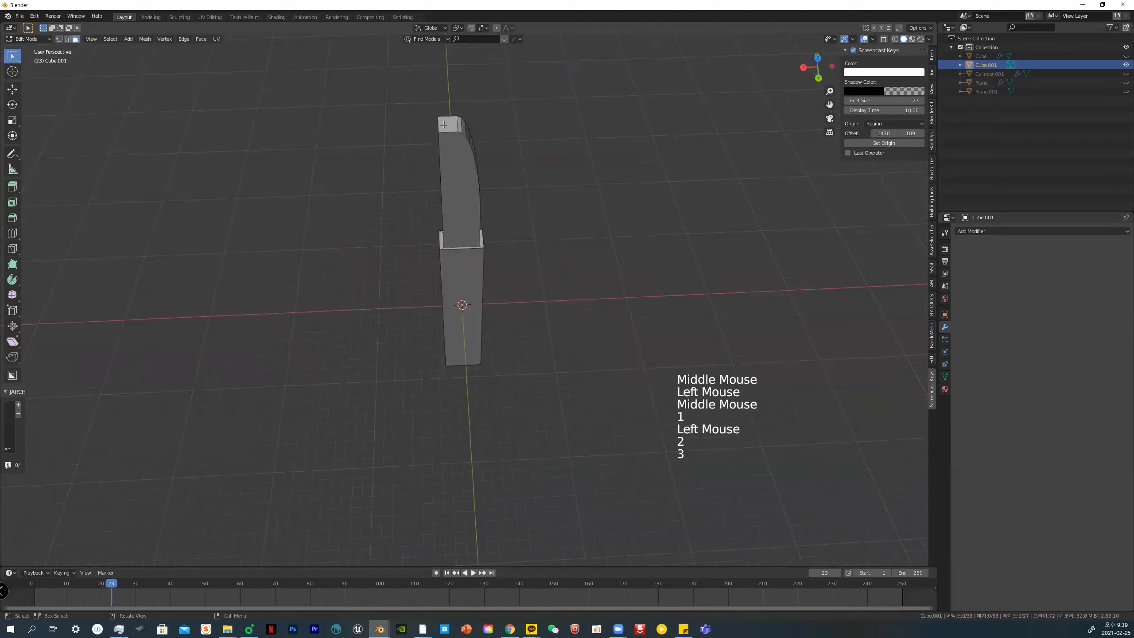
pyautogui.click(444, 125)
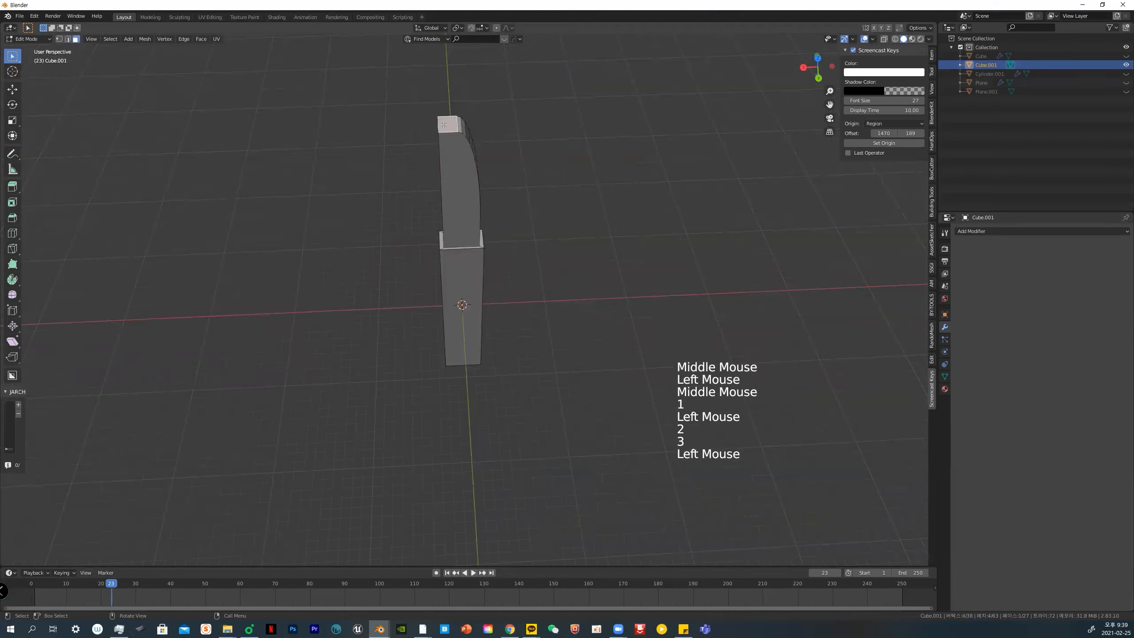
pyautogui.click(447, 122)
pyautogui.press('2')
pyautogui.click(447, 121)
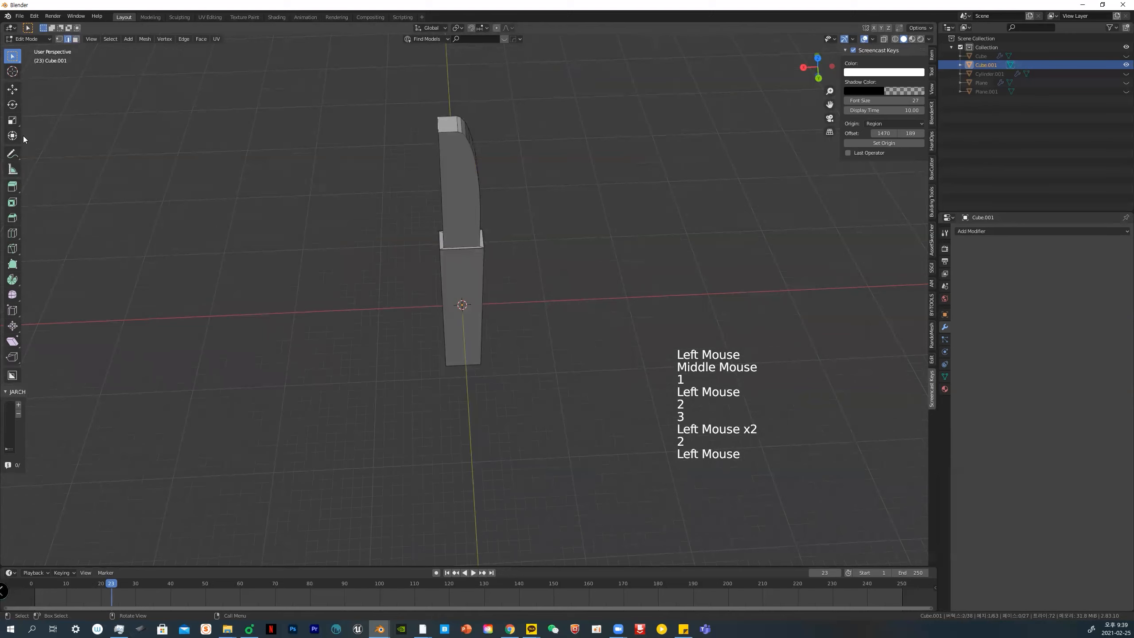
pyautogui.click(12, 89)
pyautogui.moveTo(446, 106); pyautogui.dragTo(442, 62)
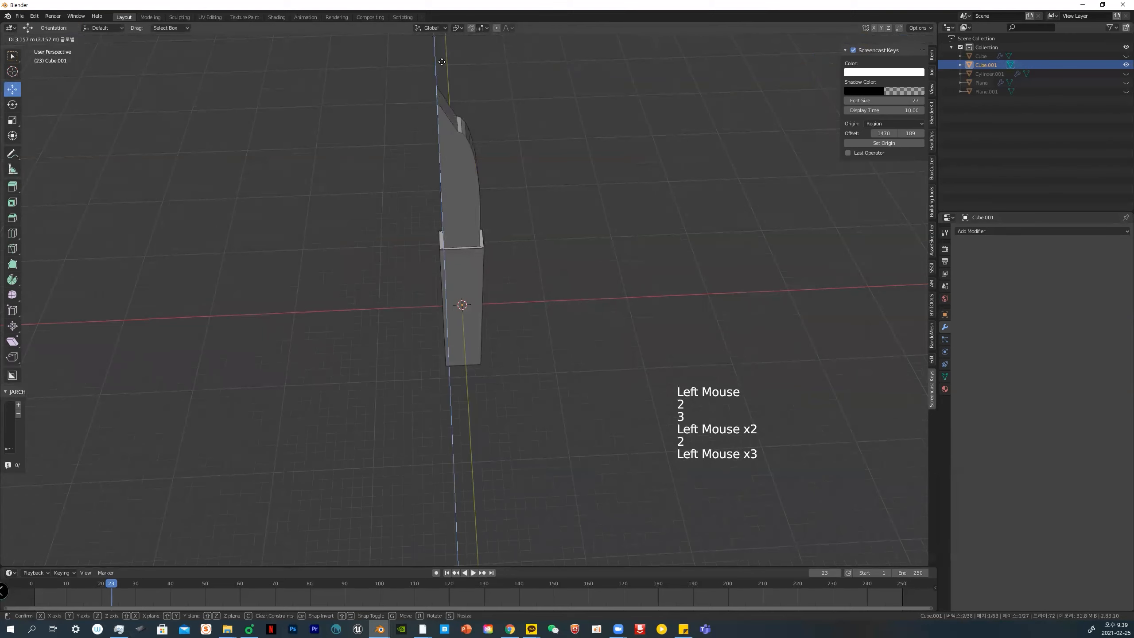
pyautogui.click(582, 195)
# Inset the blade's flat side face by about 0.074 m, extrude it outward about 1.7 m, and return to Object Mode
pyautogui.moveTo(582, 196); pyautogui.dragTo(479, 236, button='middle')
pyautogui.scroll(-2, 567, 182)
pyautogui.click(460, 211)
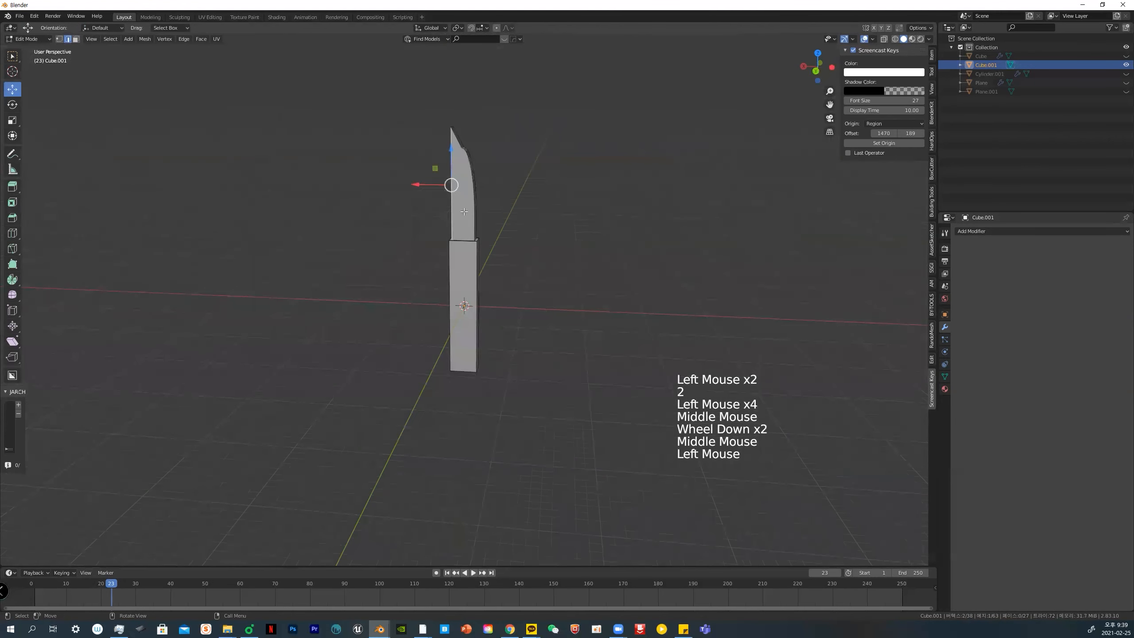
pyautogui.press('3')
pyautogui.click(480, 217)
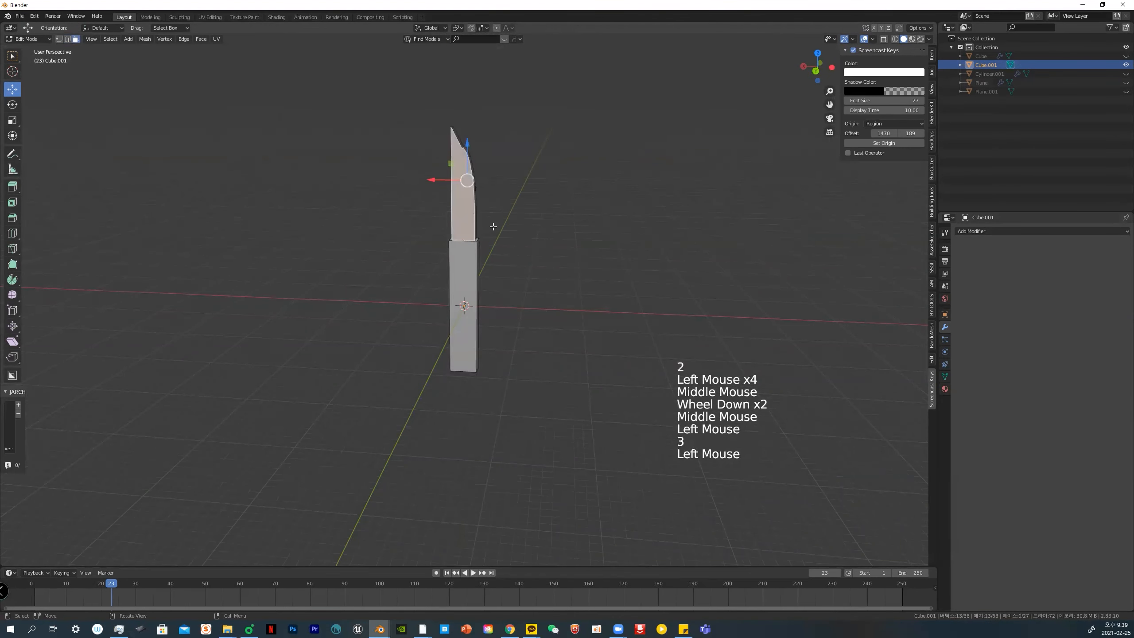
pyautogui.press('i')
pyautogui.click(481, 226)
pyautogui.moveTo(481, 227); pyautogui.dragTo(489, 246, button='middle')
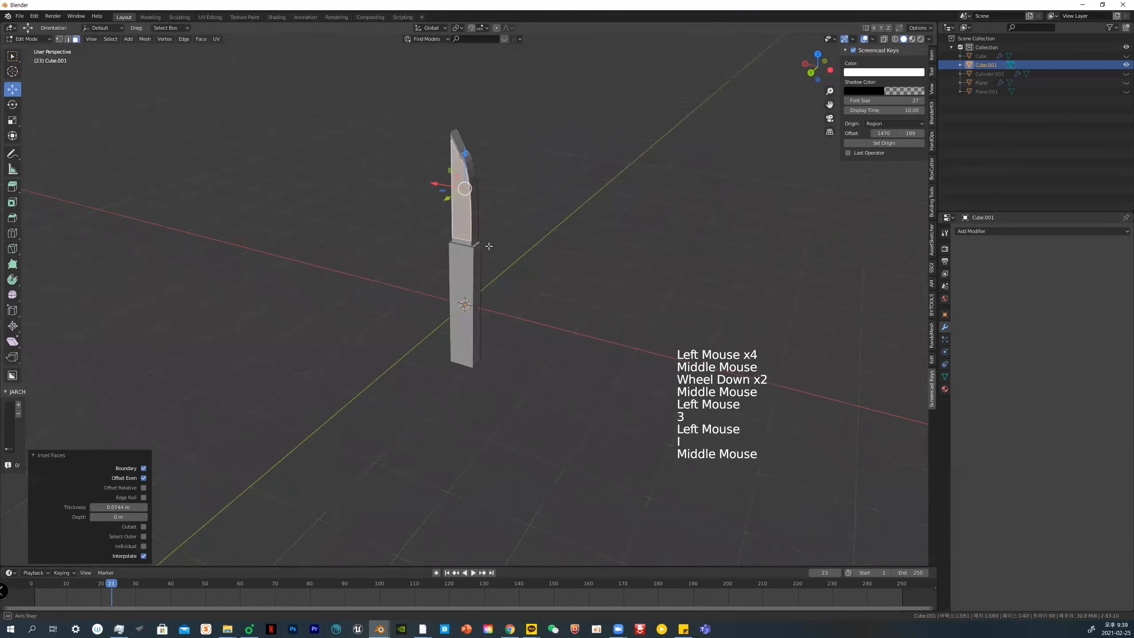
pyautogui.press('e')
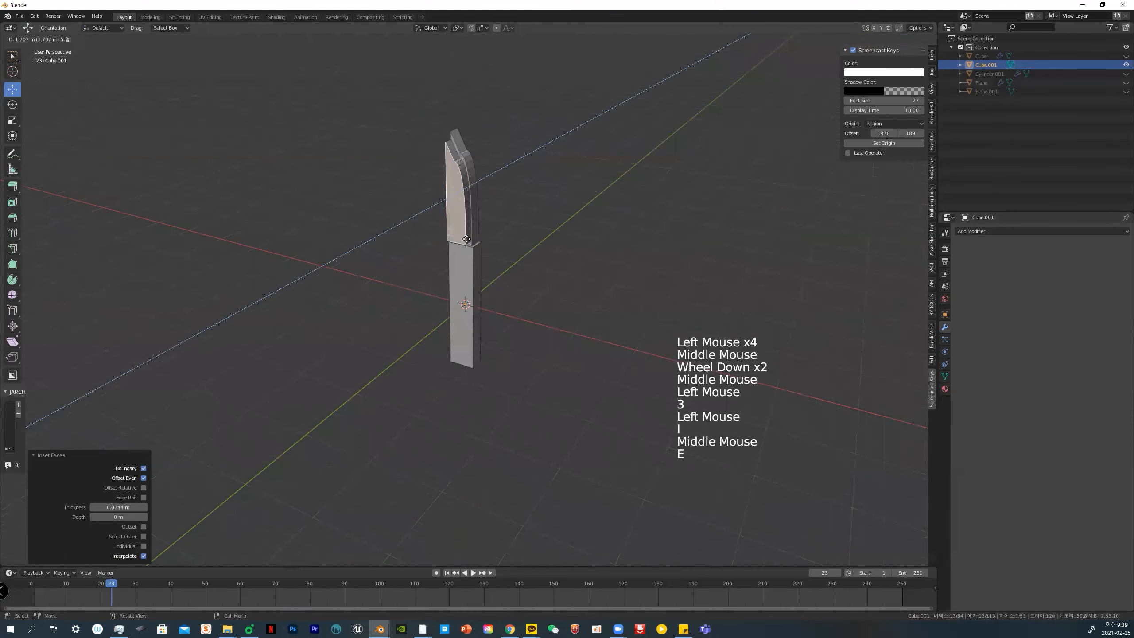
pyautogui.click(466, 238)
pyautogui.moveTo(555, 220); pyautogui.dragTo(585, 215, button='middle')
pyautogui.press('Tab')
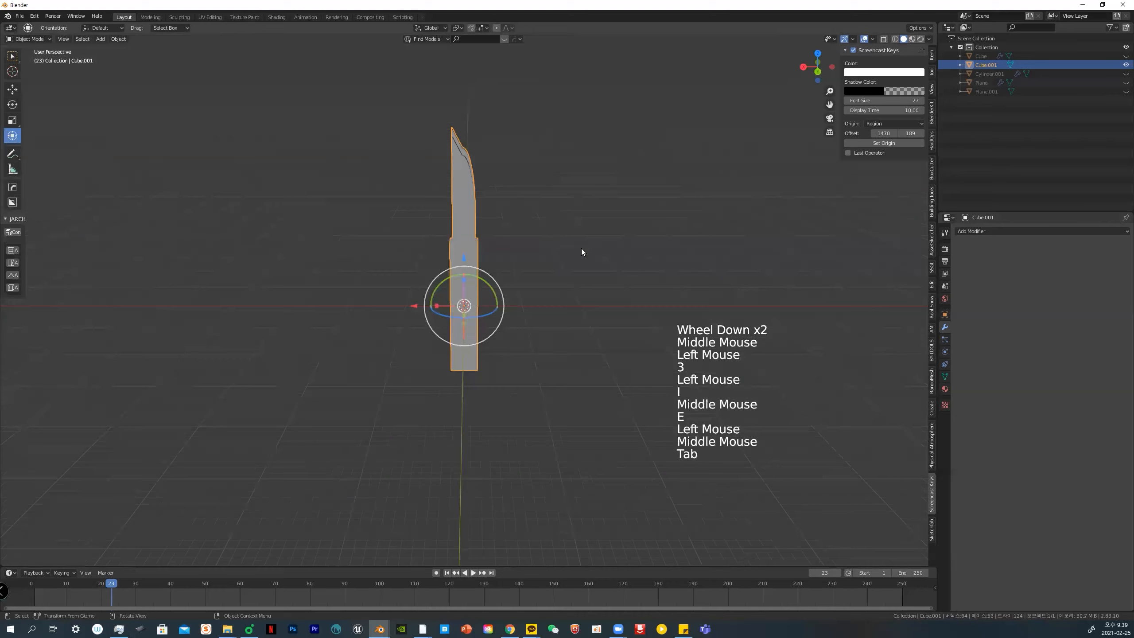
# Move the knife about 5.25 m along X and add a Mirror modifier to it
pyautogui.click(483, 263)
pyautogui.click(473, 293)
pyautogui.moveTo(403, 305); pyautogui.dragTo(372, 305)
pyautogui.click(967, 232)
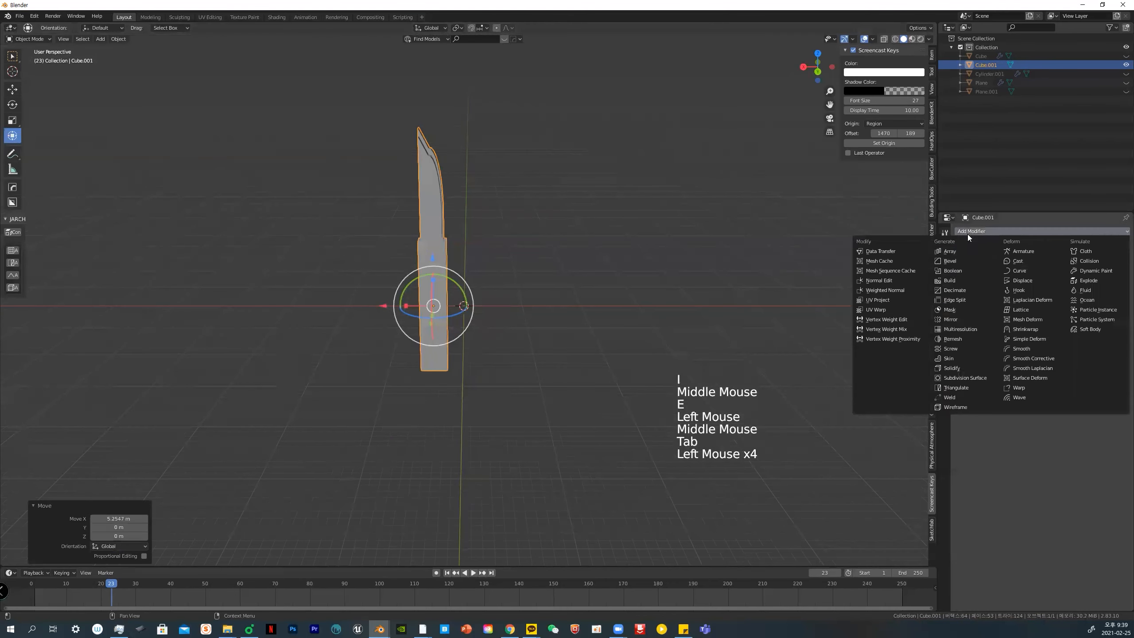
pyautogui.click(952, 320)
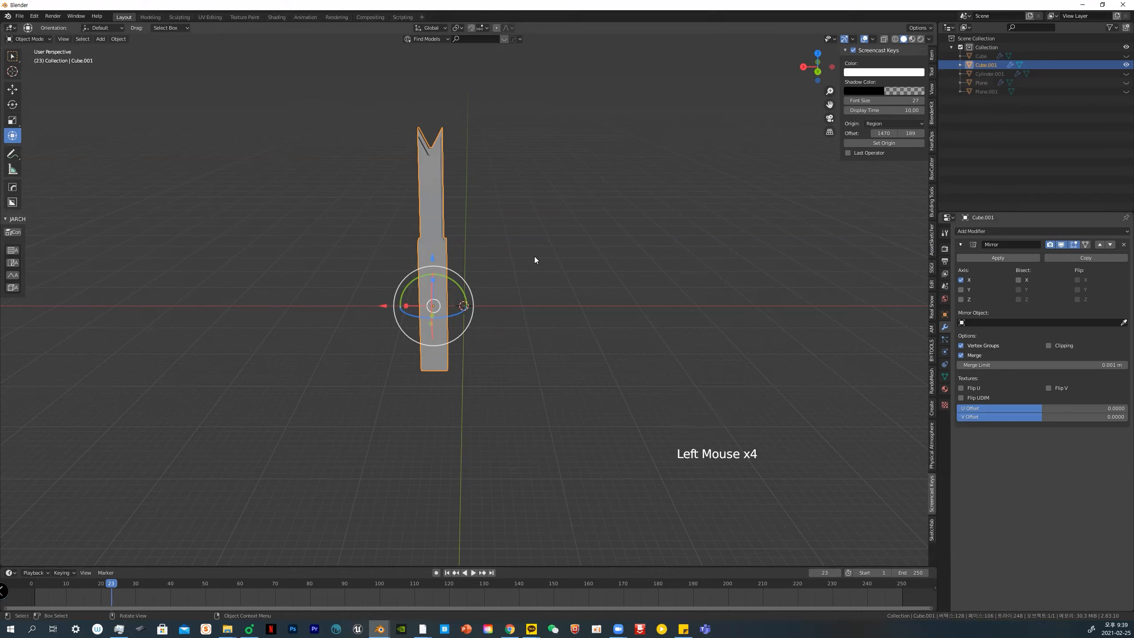
# In Edit Mode, shift the entire mesh 4.5 m along X, then back about 1.5 m, leaving a gap to its mirrored copy
pyautogui.press('Tab')
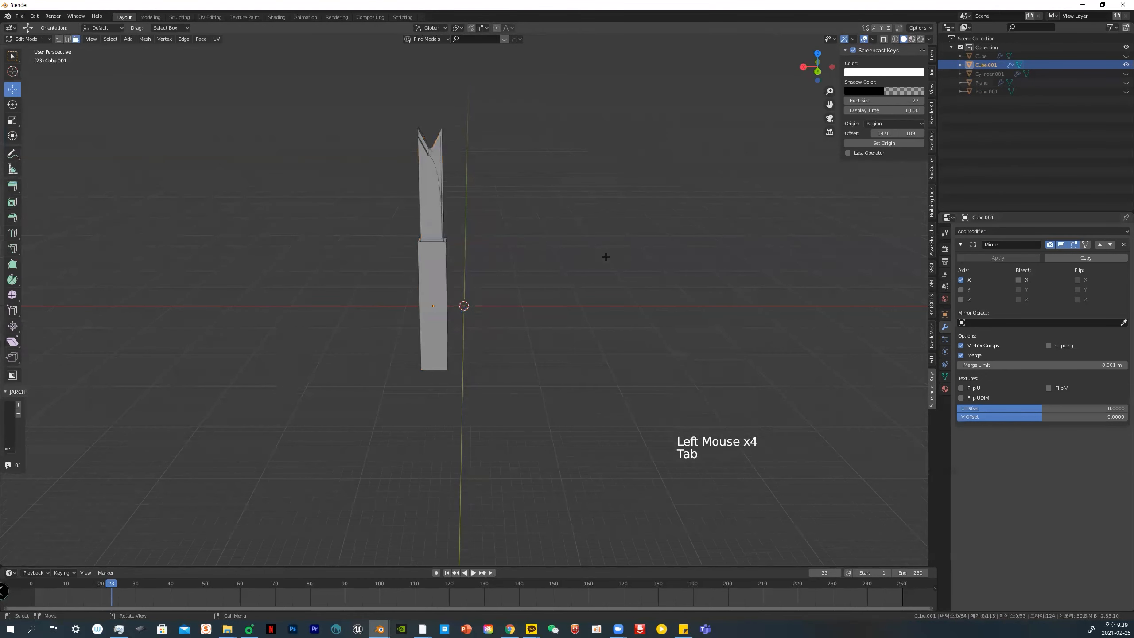
pyautogui.press('s')
pyautogui.press('a')
pyautogui.moveTo(400, 202); pyautogui.dragTo(369, 197)
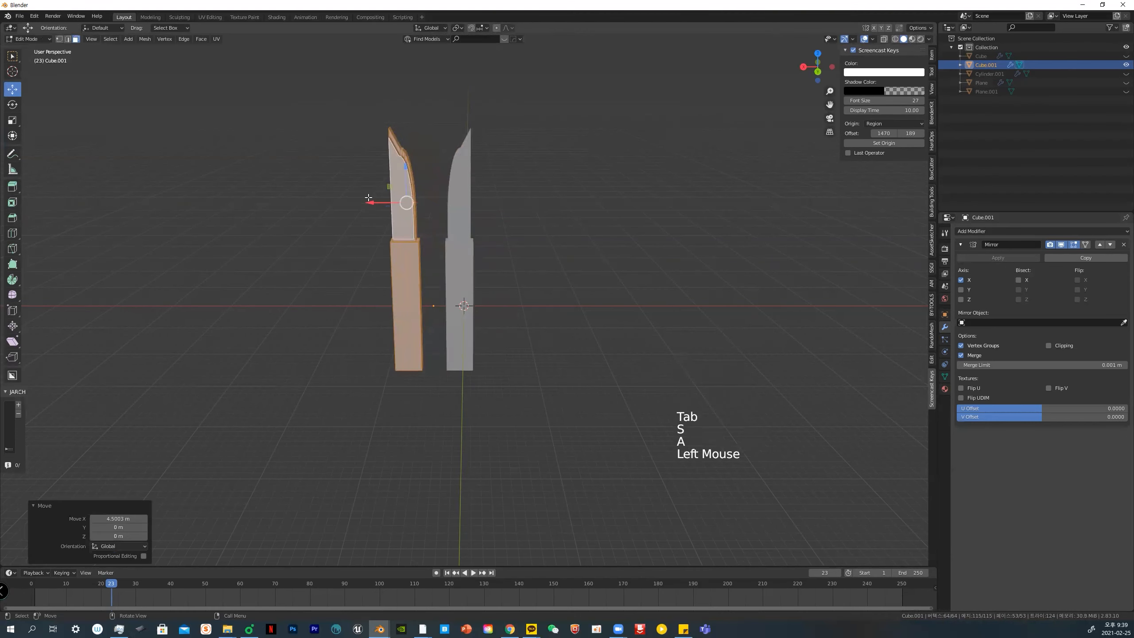
pyautogui.hotkey('shift', 's')
pyautogui.click(280, 163)
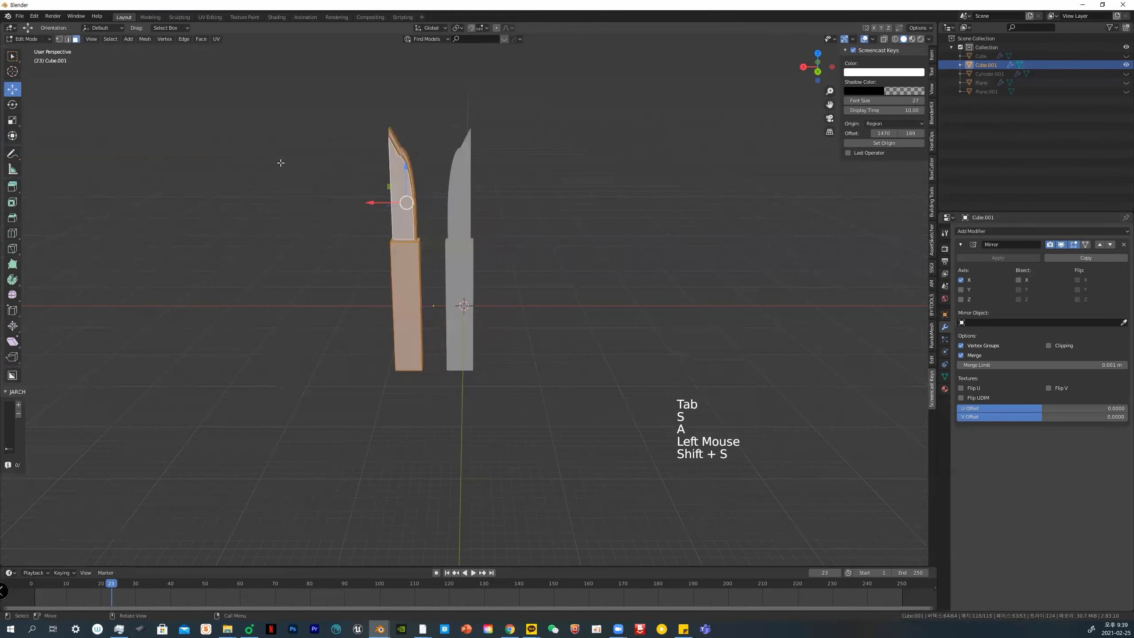
pyautogui.click(14, 136)
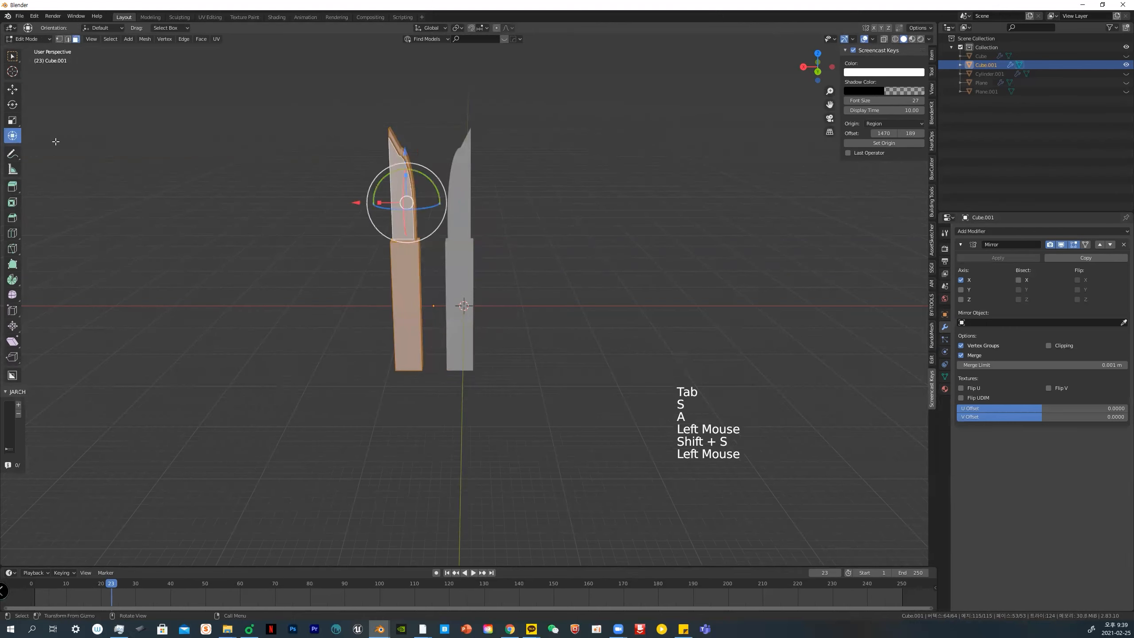
pyautogui.moveTo(372, 208); pyautogui.dragTo(365, 206)
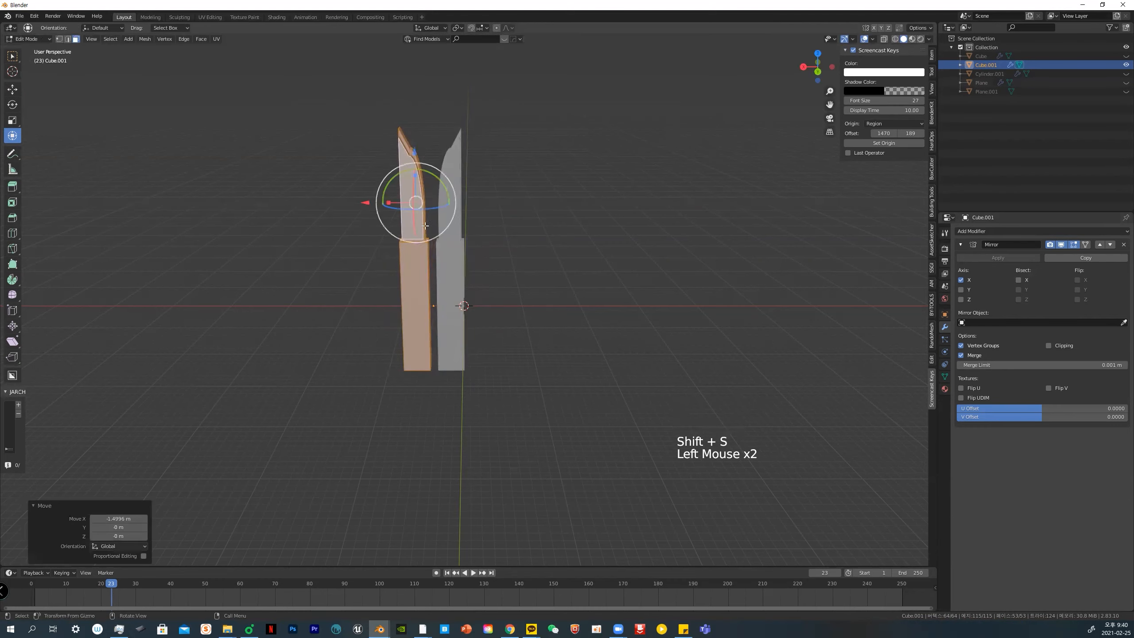
# Try the Mirror modifier's X bisect and X flip options on the knife, switching to Object Mode
pyautogui.moveTo(714, 271); pyautogui.dragTo(723, 256, button='middle')
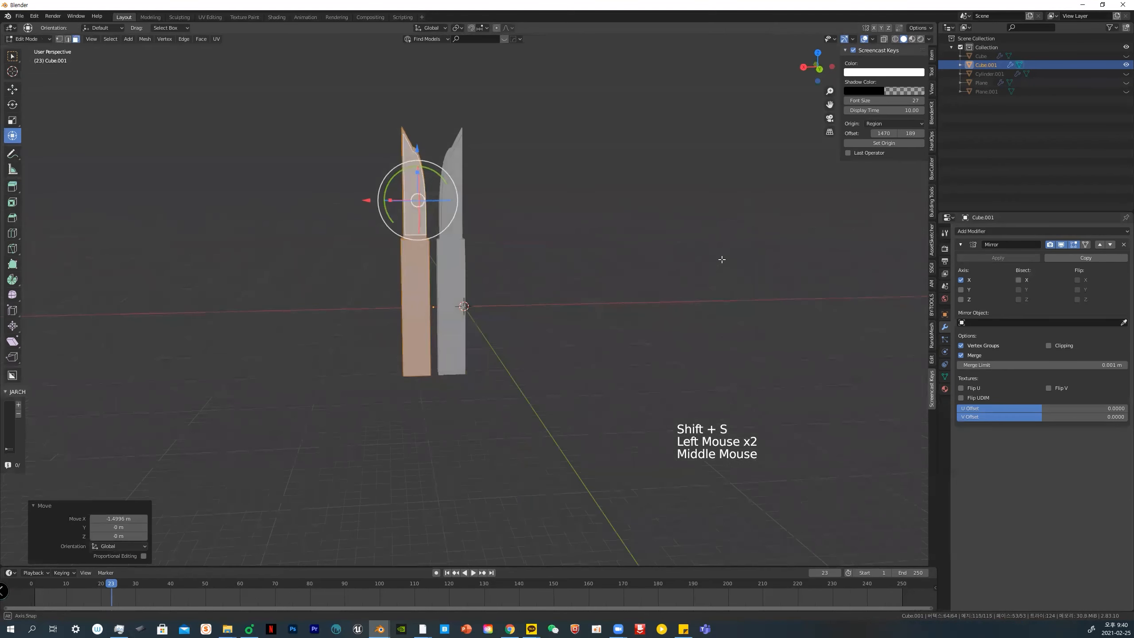
pyautogui.click(1020, 279)
pyautogui.click(1020, 279)
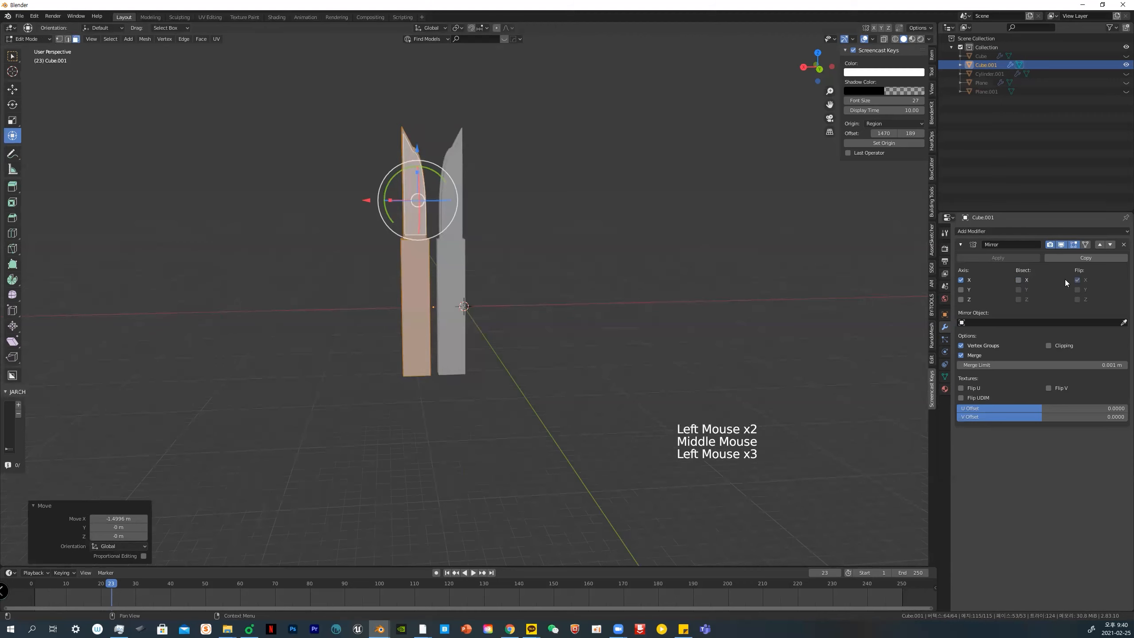
pyautogui.click(1088, 279)
pyautogui.press('Tab')
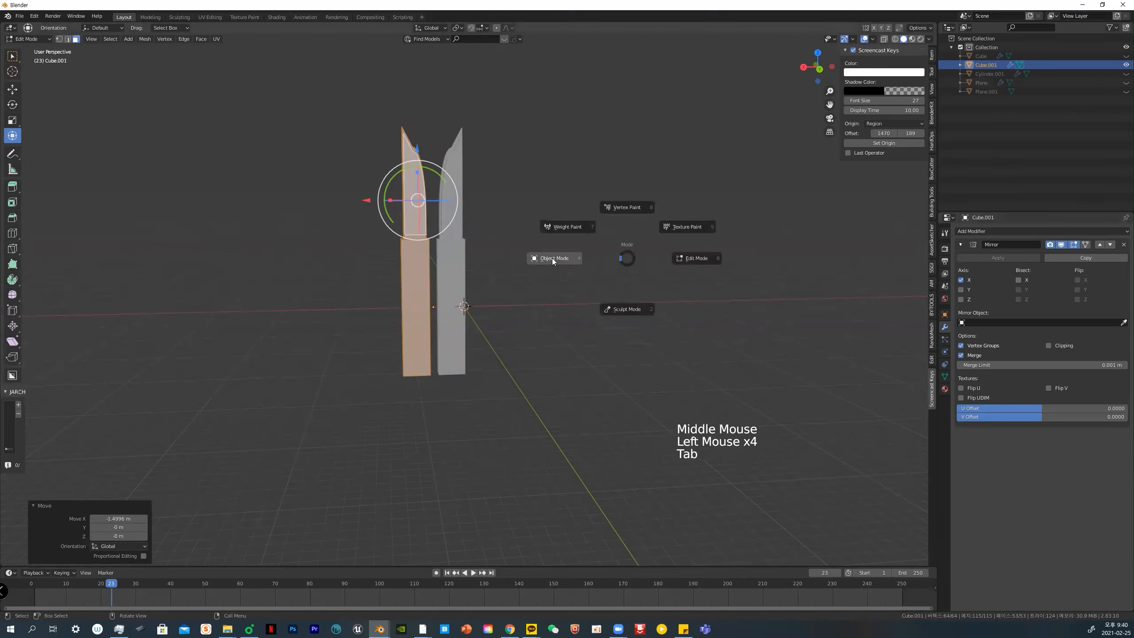
pyautogui.click(454, 251)
pyautogui.click(1018, 280)
pyautogui.moveTo(696, 310)
pyautogui.mouseDown(button='middle')
pyautogui.moveTo(628, 330)
pyautogui.moveTo(660, 303)
pyautogui.moveTo(683, 306)
pyautogui.mouseUp(button='middle')
pyautogui.click(1077, 280)
pyautogui.click(1077, 279)
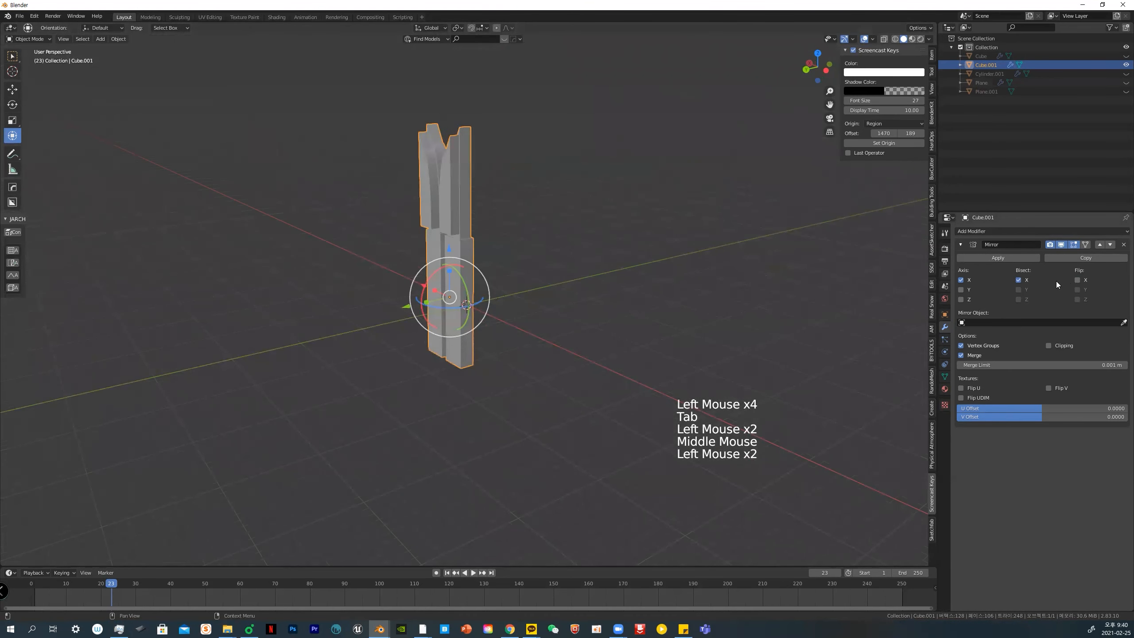
# Enable the Y axis in the Mirror modifier to mirror the knives lengthwise as well
pyautogui.click(969, 291)
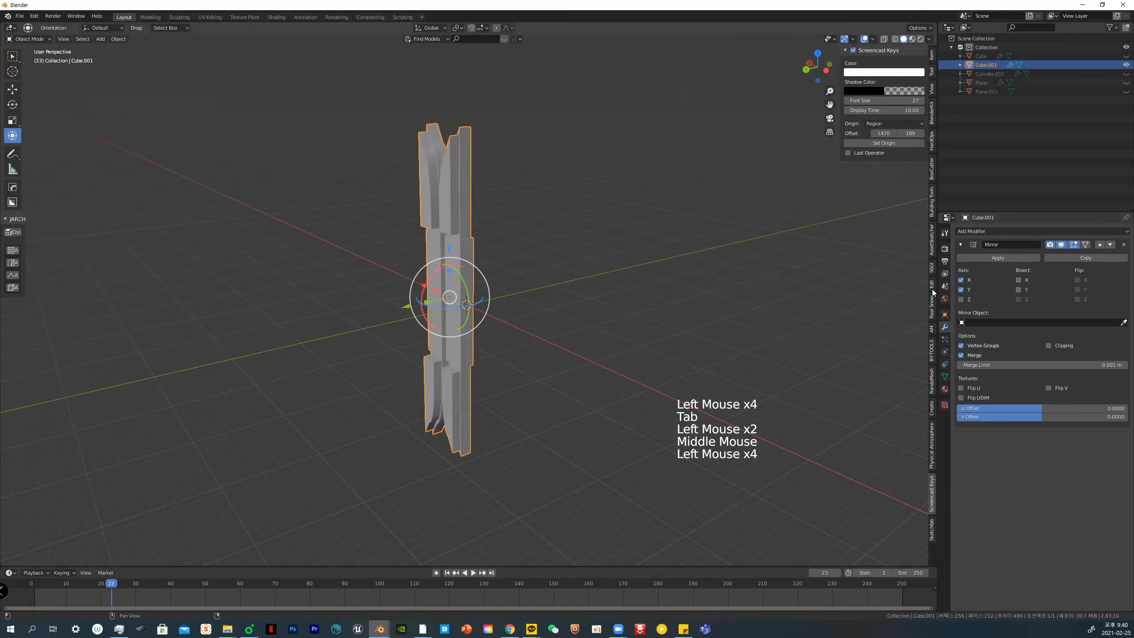
pyautogui.moveTo(532, 310); pyautogui.dragTo(591, 295, button='middle')
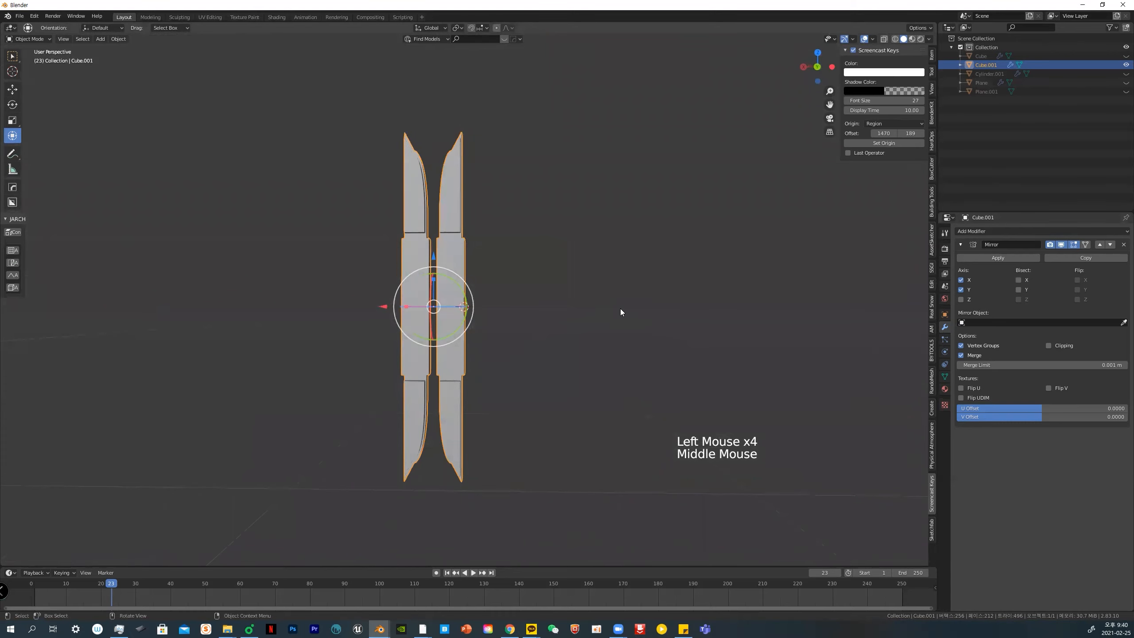
# Add a Bevel modifier to the mirrored knives, then remove it in Edit Mode
pyautogui.click(968, 232)
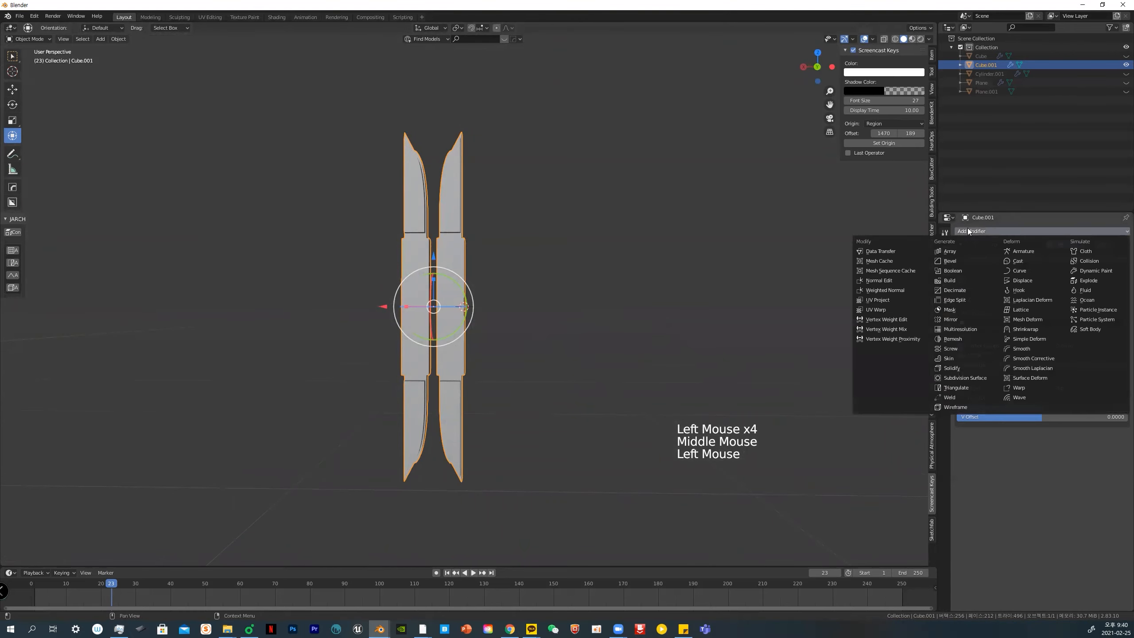
pyautogui.click(953, 262)
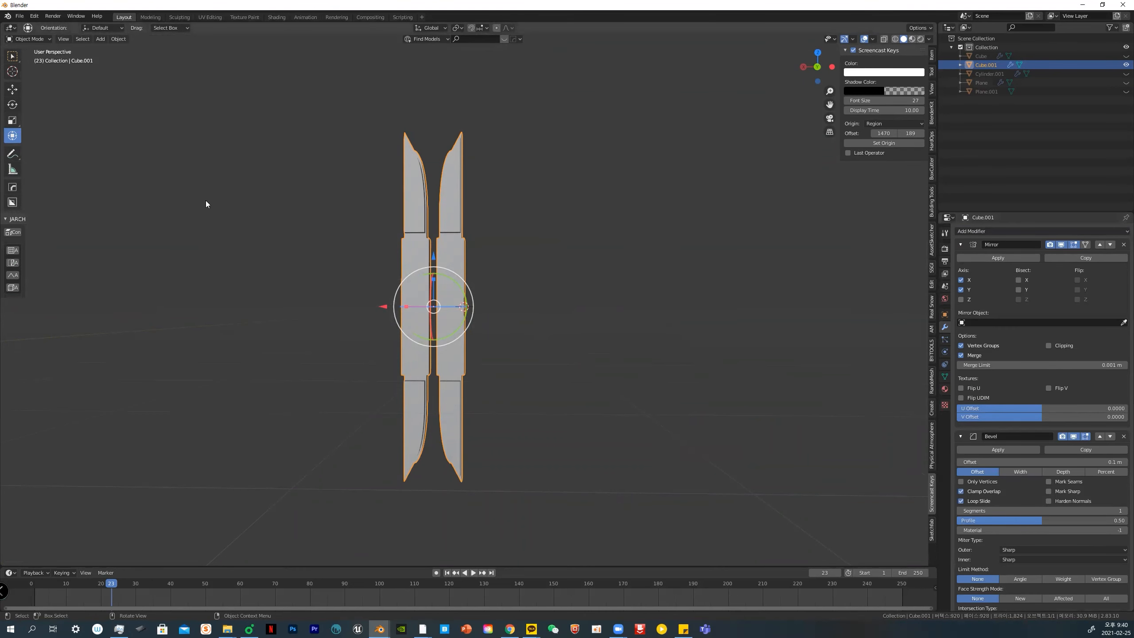
pyautogui.press('Tab')
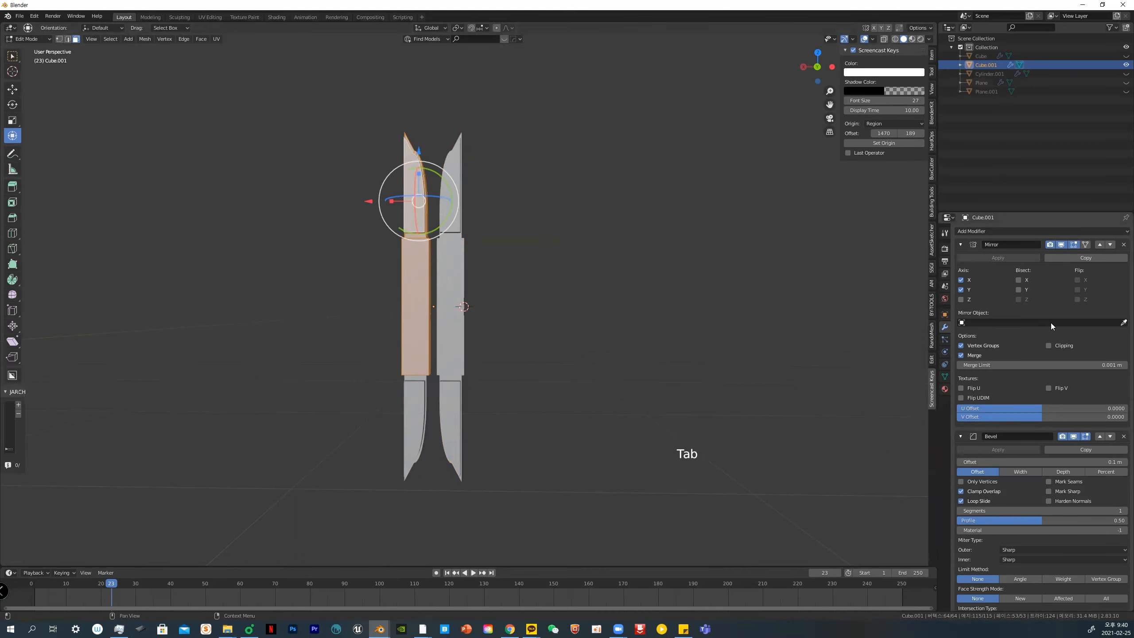
pyautogui.click(1122, 436)
pyautogui.click(975, 232)
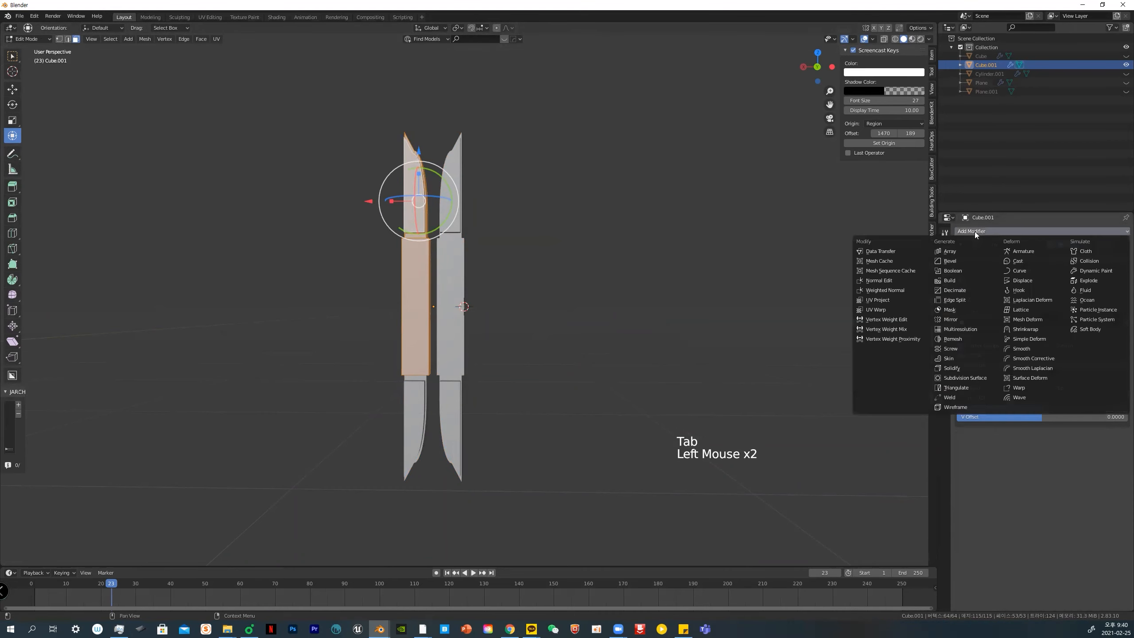
pyautogui.click(584, 253)
pyautogui.moveTo(584, 253); pyautogui.dragTo(548, 279, button='middle')
pyautogui.click(464, 273)
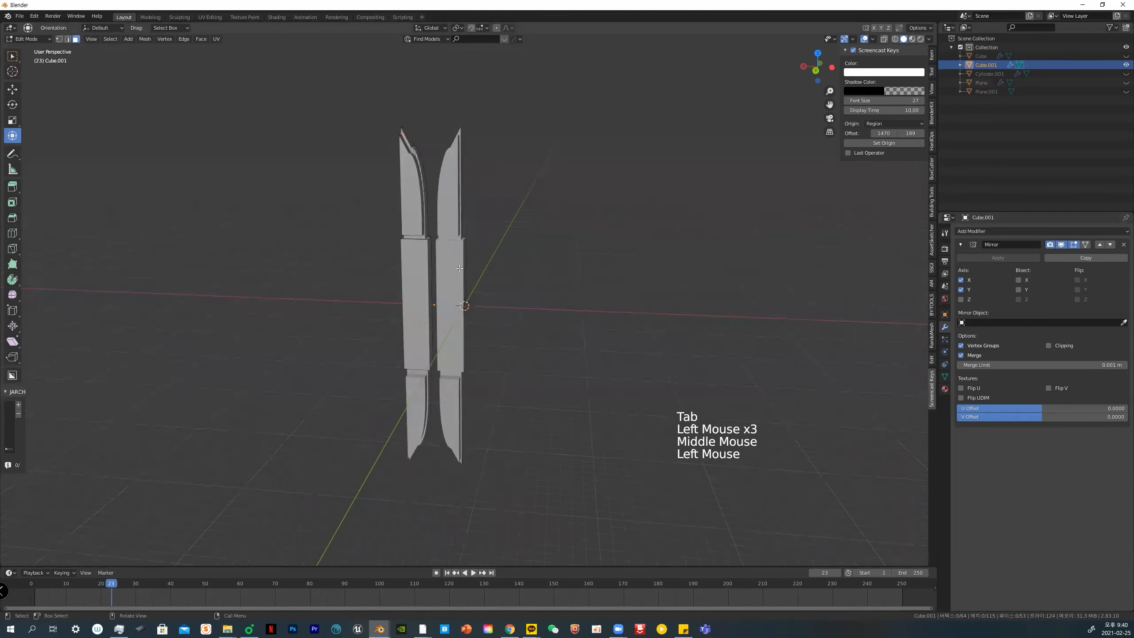
pyautogui.press('Tab')
pyautogui.press('Tab')
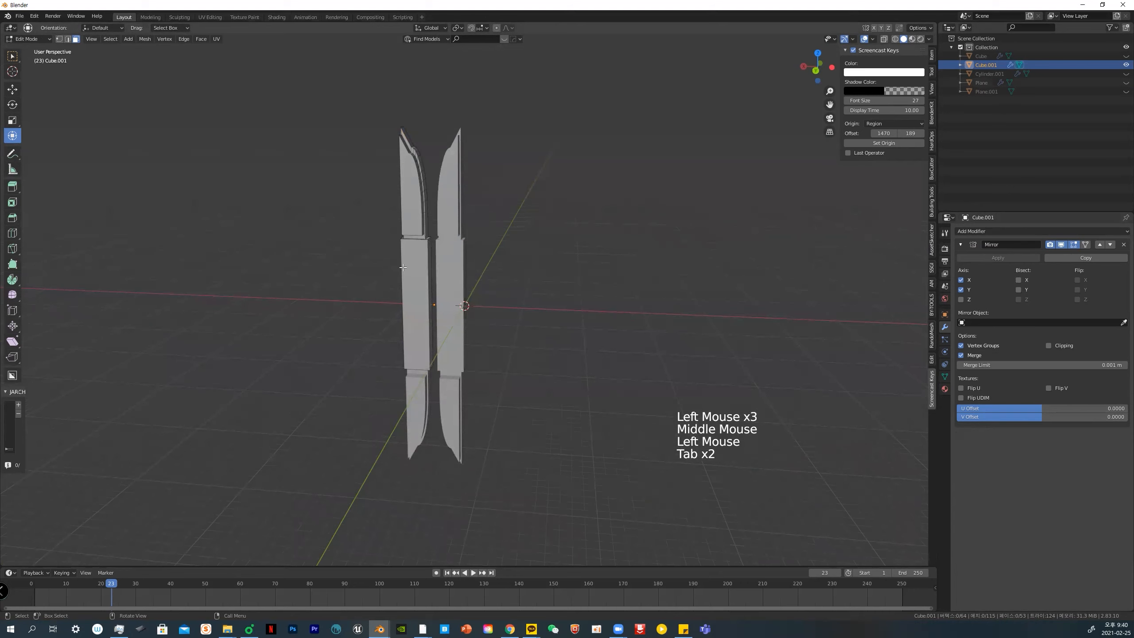
pyautogui.click(403, 267)
pyautogui.press('Tab')
pyautogui.moveTo(485, 272); pyautogui.dragTo(531, 269, button='middle')
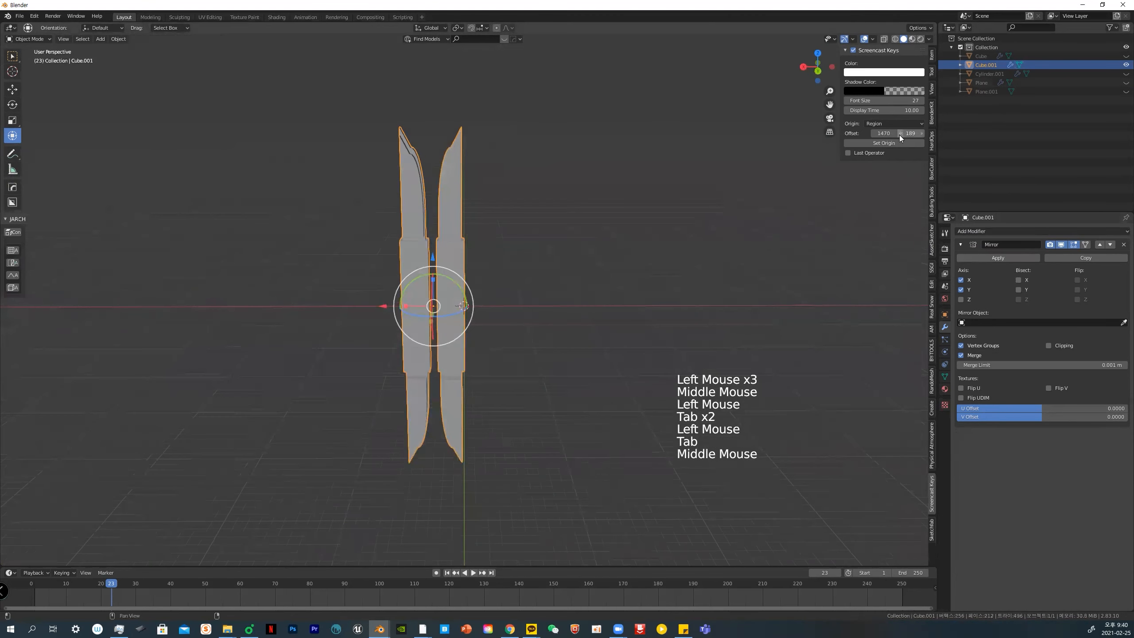
# Add a Subdivision Surface modifier below the Mirror modifier and inspect the smoothed knives from several angles
pyautogui.click(978, 231)
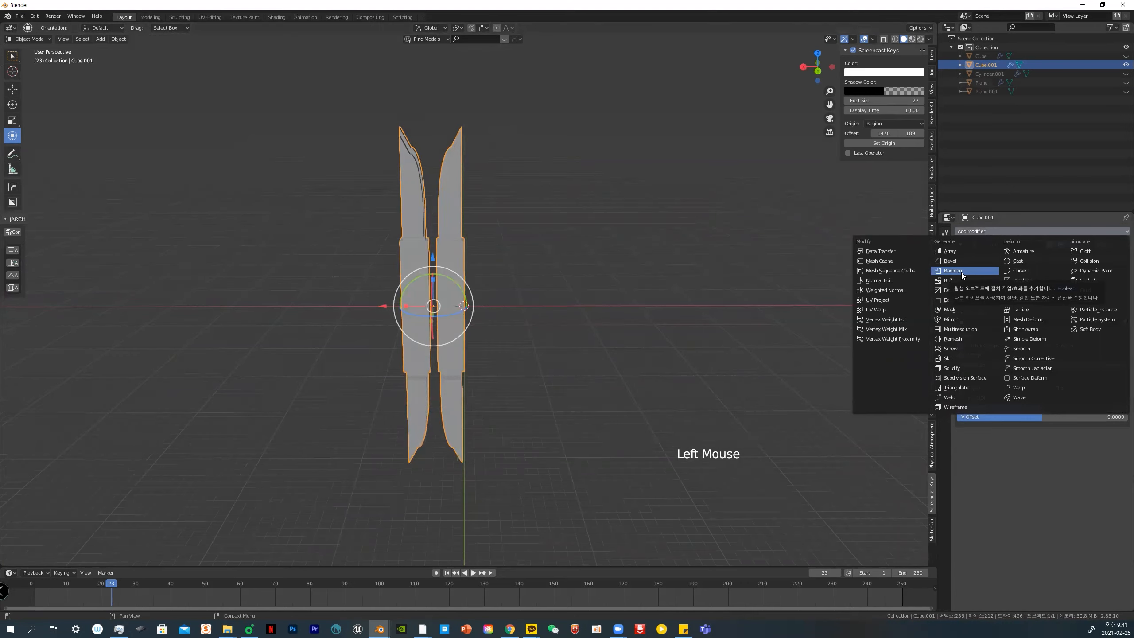
pyautogui.click(956, 320)
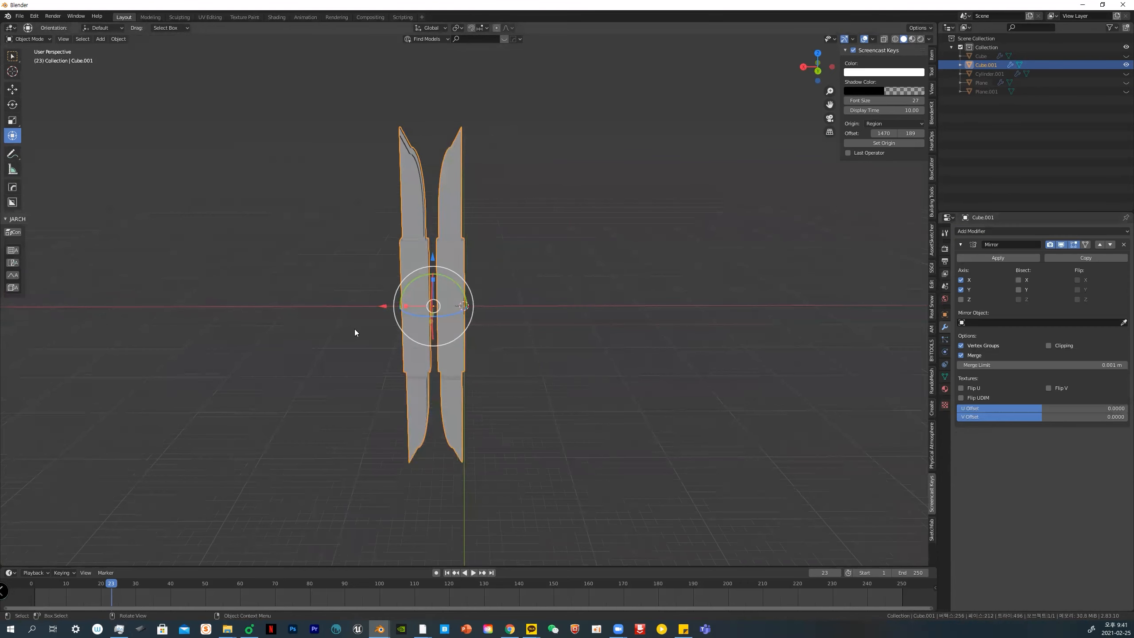
pyautogui.click(978, 230)
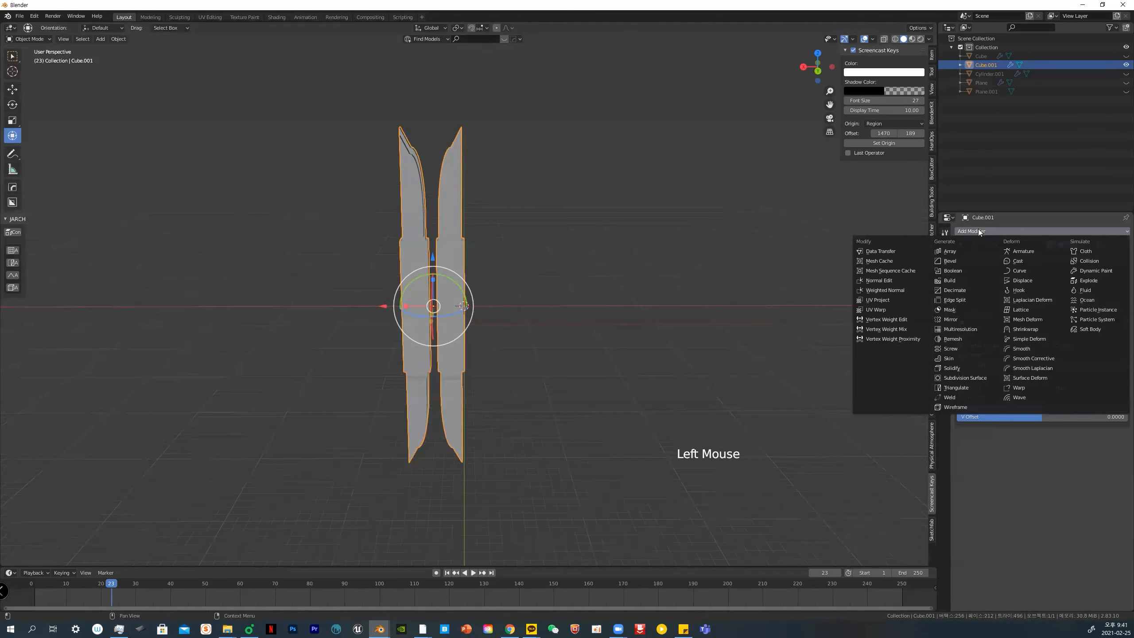
pyautogui.click(961, 377)
pyautogui.scroll(3, 665, 310)
pyautogui.moveTo(665, 310); pyautogui.dragTo(672, 339, button='middle')
pyautogui.scroll(-2, 685, 312)
pyautogui.moveTo(648, 350); pyautogui.dragTo(873, 321, button='middle')
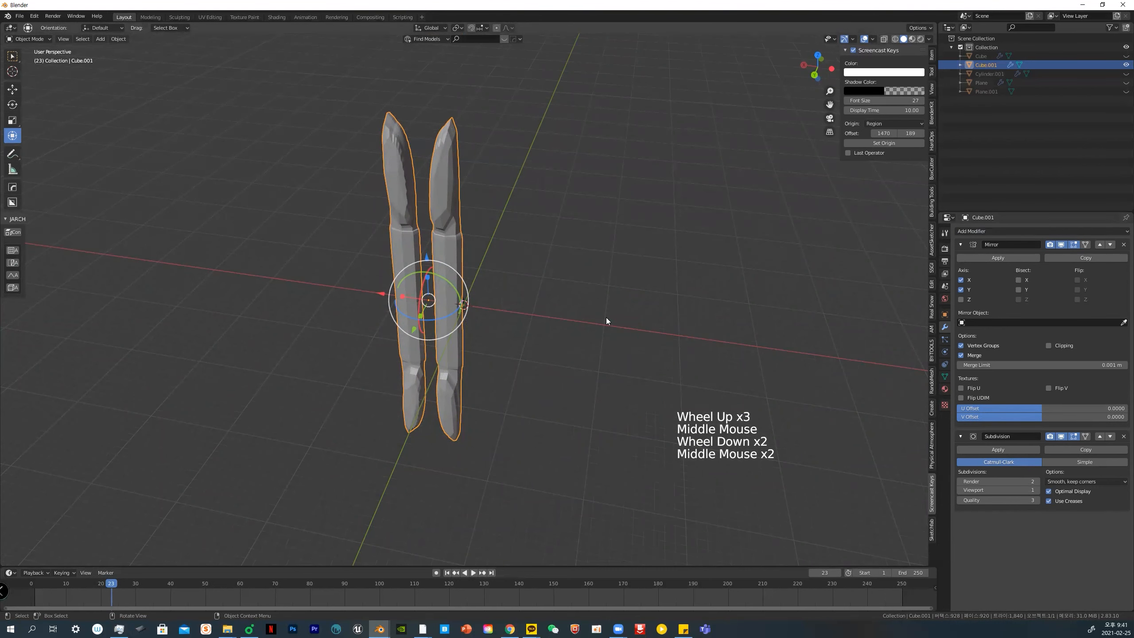
# Delete the mirrored knife object from the scene
pyautogui.moveTo(575, 322); pyautogui.dragTo(620, 319, button='middle')
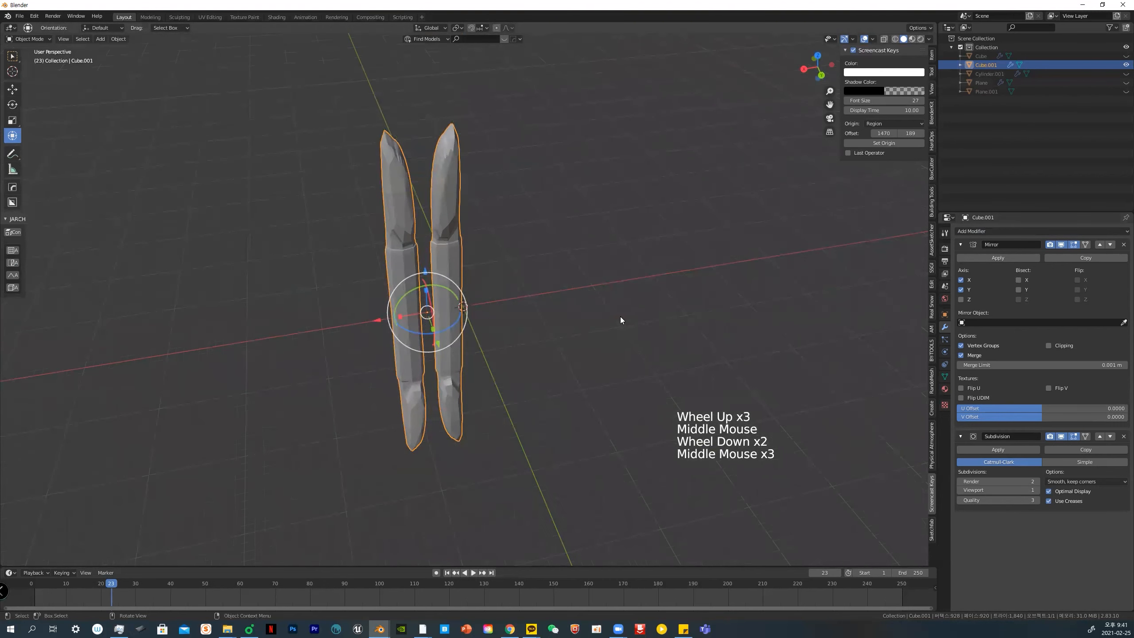
pyautogui.click(524, 285)
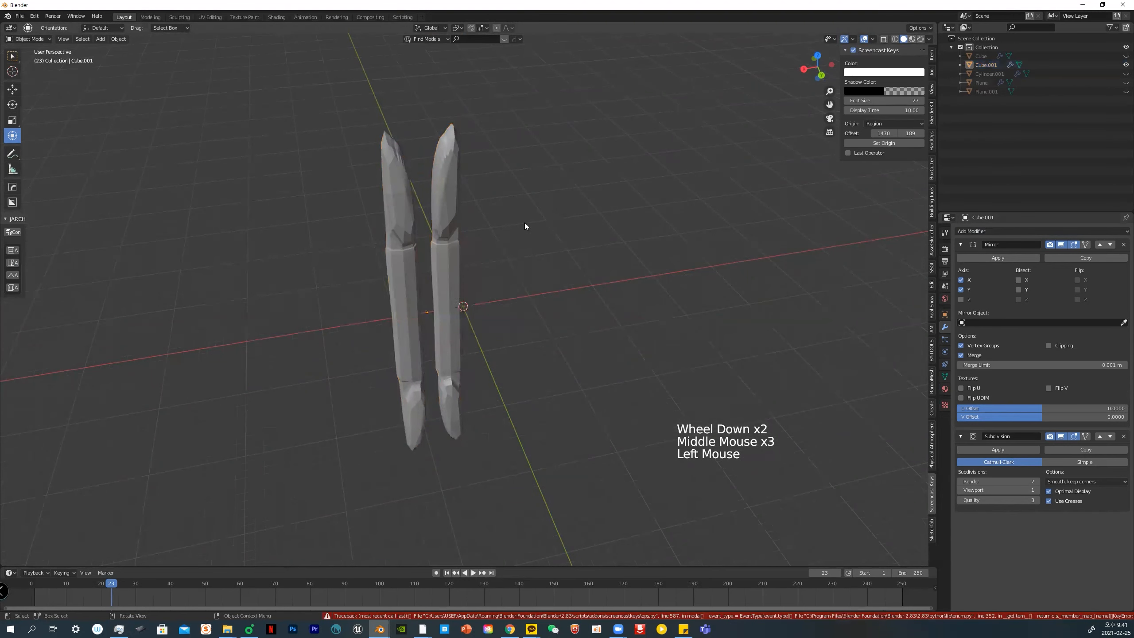
pyautogui.click(437, 268)
pyautogui.press('Delete')
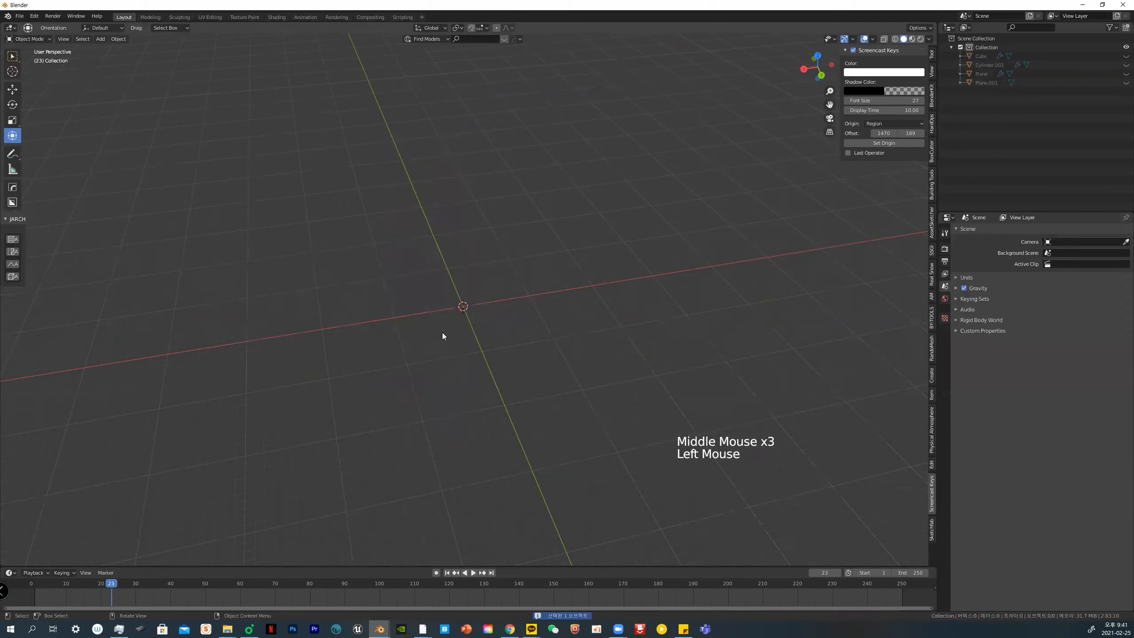
pyautogui.hotkey('shift', 'a')
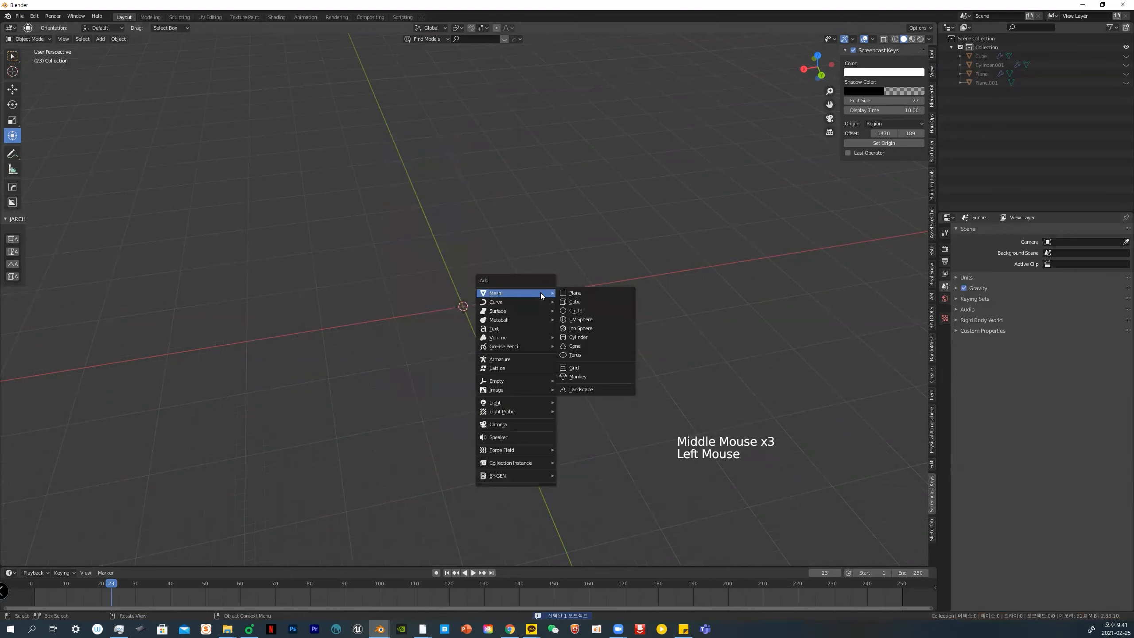
pyautogui.click(567, 304)
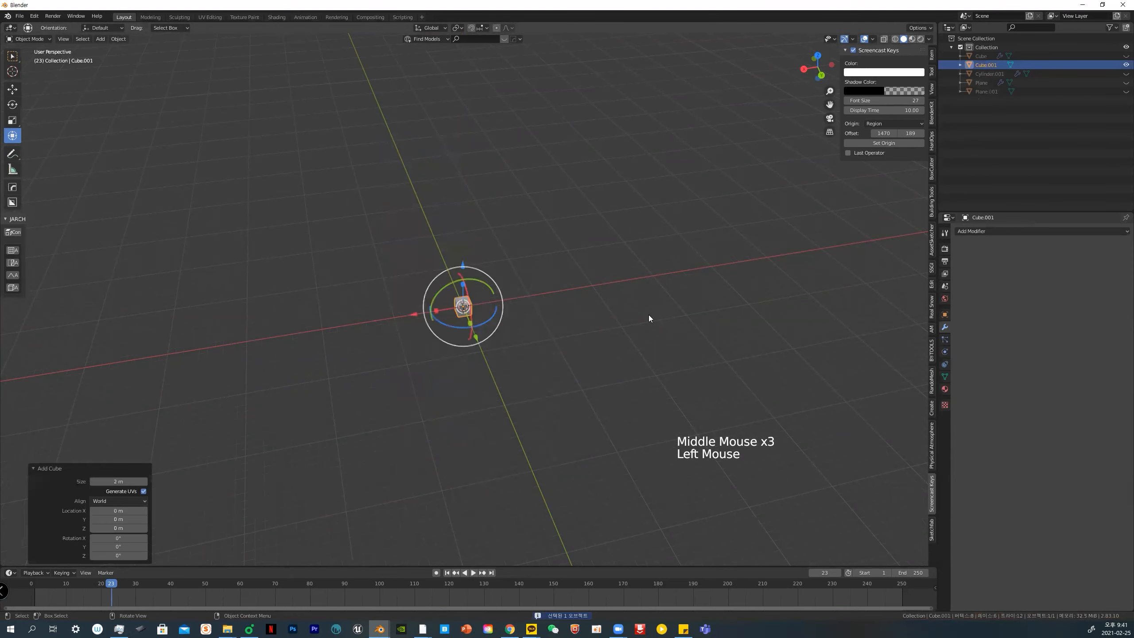
pyautogui.press('s')
pyautogui.click(781, 328)
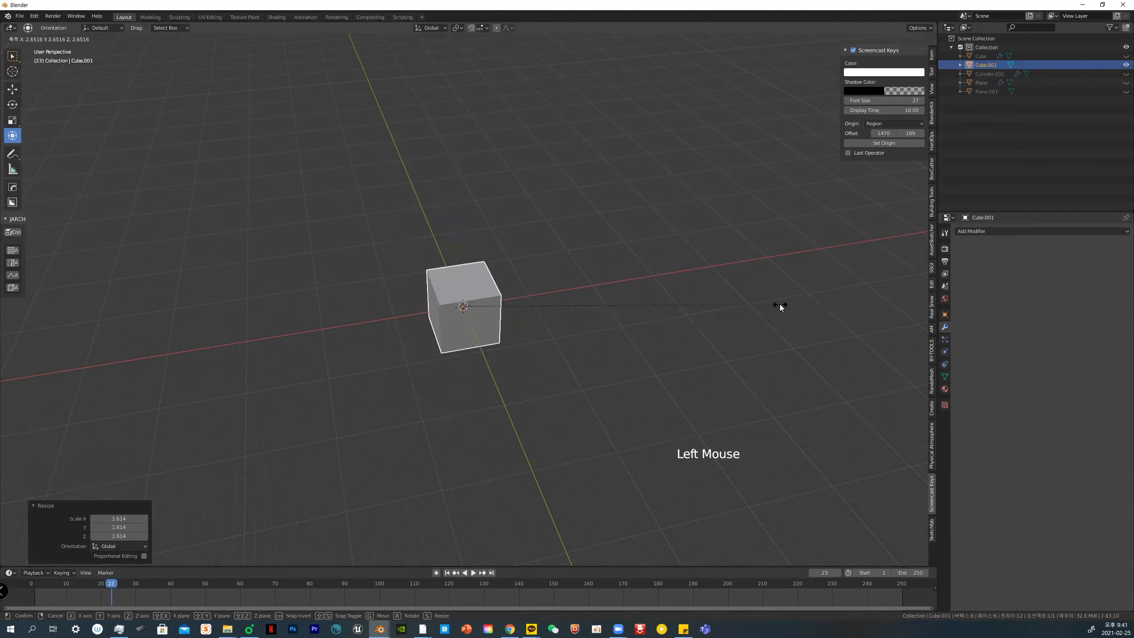
pyautogui.press('Delete')
# Add a UV sphere at the origin and scale it up uniformly to about 2.1
pyautogui.hotkey('shift', 'a')
pyautogui.moveTo(591, 312)
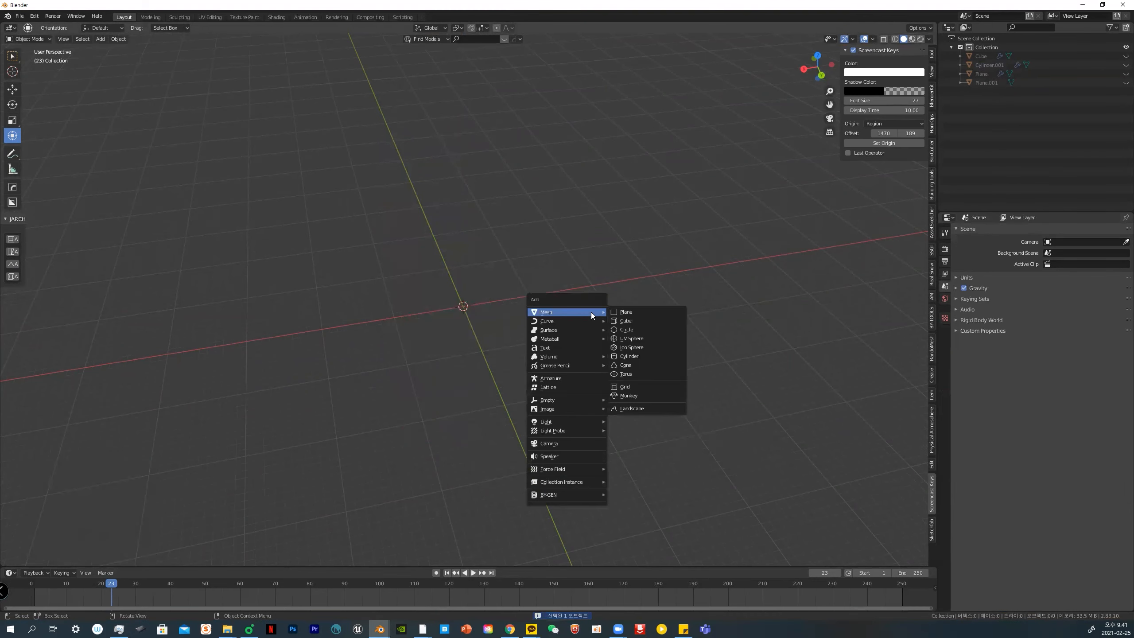
pyautogui.click(633, 337)
pyautogui.moveTo(633, 337); pyautogui.dragTo(607, 300, button='middle')
pyautogui.press('s')
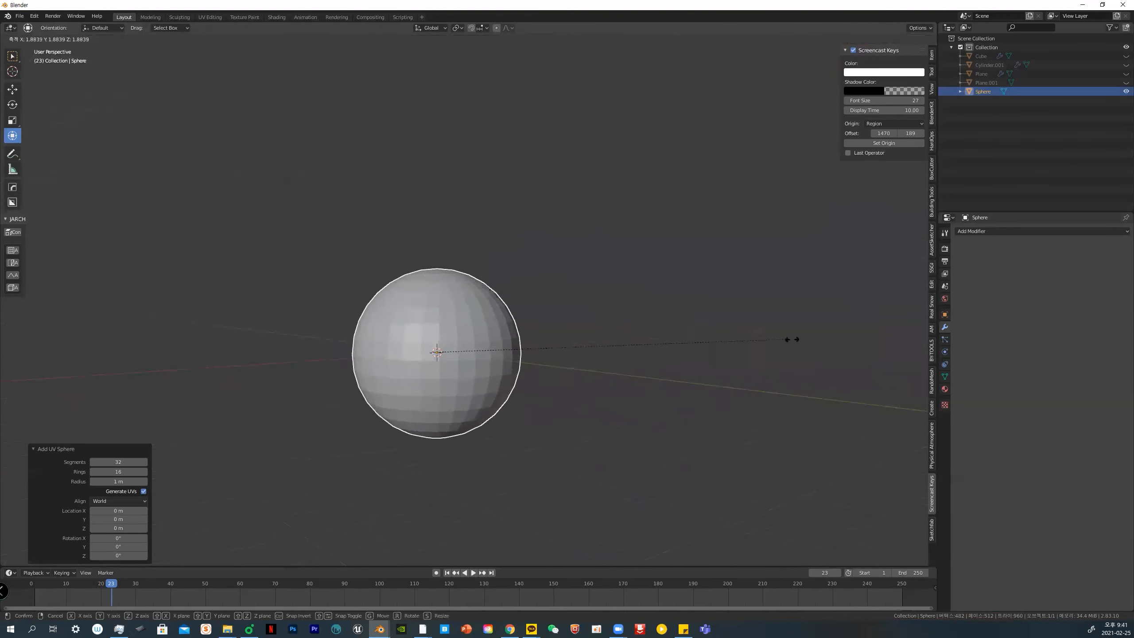
pyautogui.click(780, 349)
pyautogui.moveTo(780, 349); pyautogui.dragTo(638, 380, button='middle')
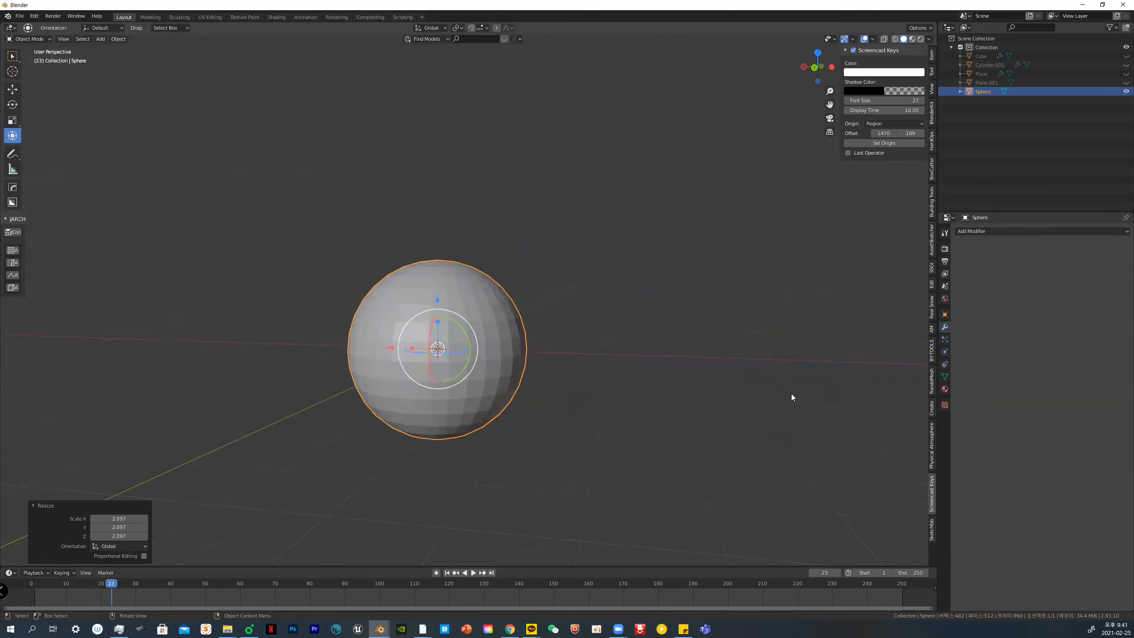
# Add a Subdivision Surface modifier to the sphere
pyautogui.click(976, 232)
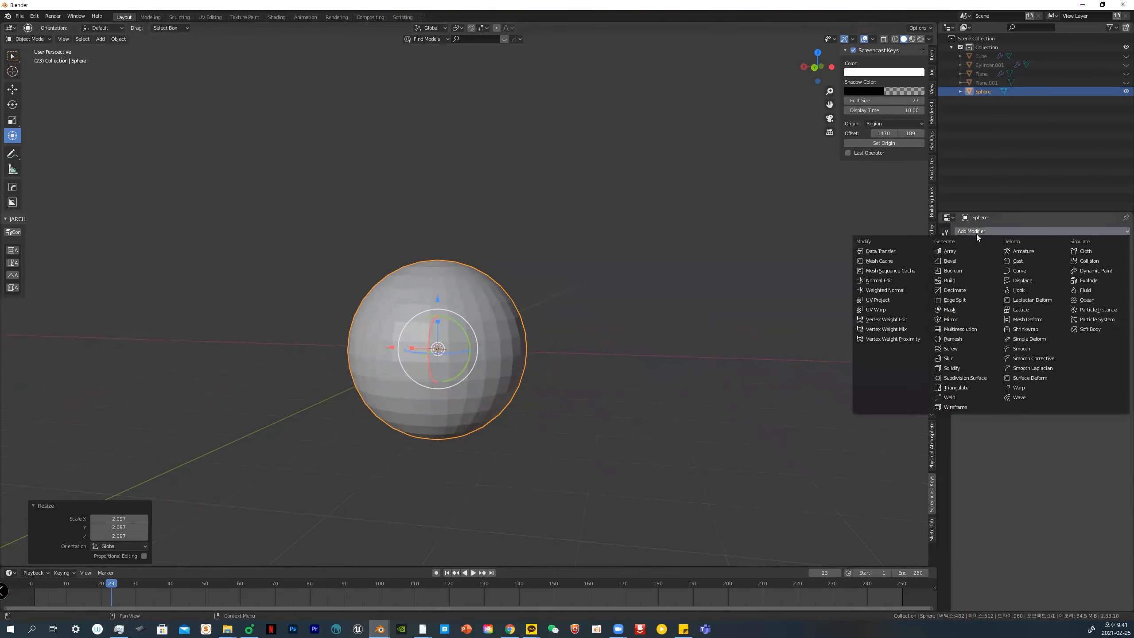
pyautogui.click(971, 378)
pyautogui.moveTo(784, 367); pyautogui.dragTo(724, 373, button='middle')
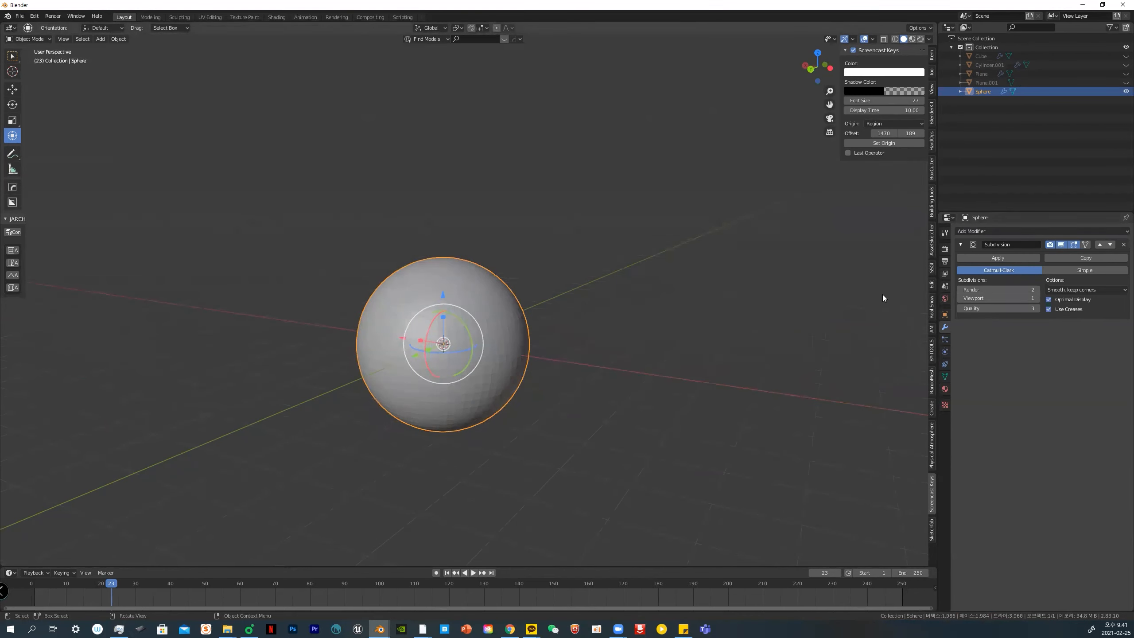
# Set the Subdivision modifier's viewport level to 4 and its quality to 4, checking the sphere's smoothness up close
pyautogui.click(1036, 298)
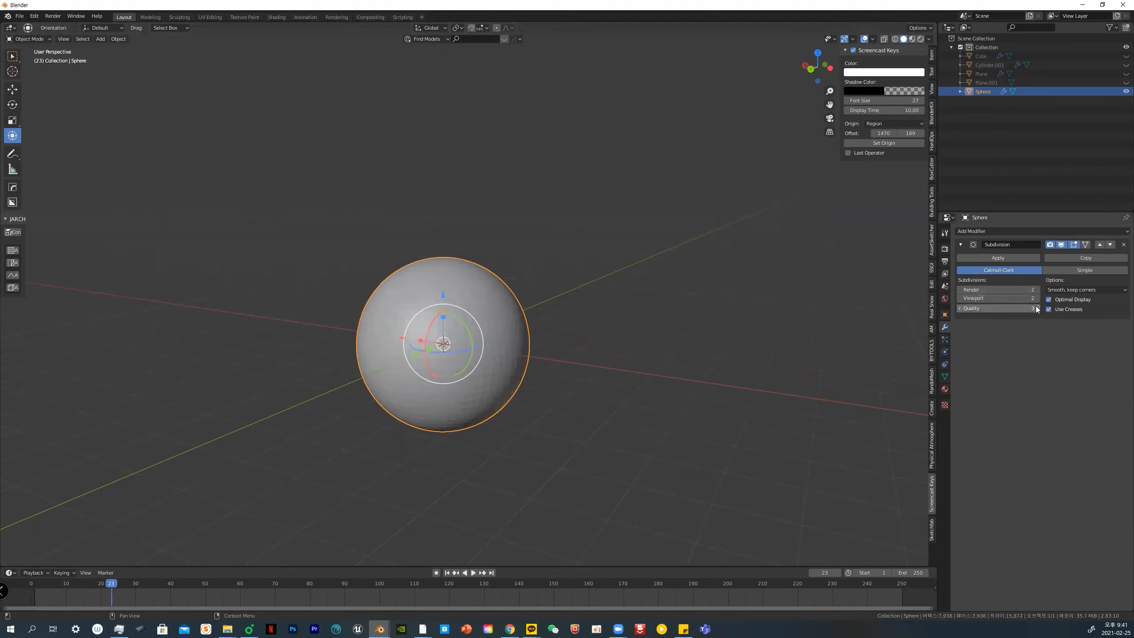
pyautogui.scroll(3, 710, 402)
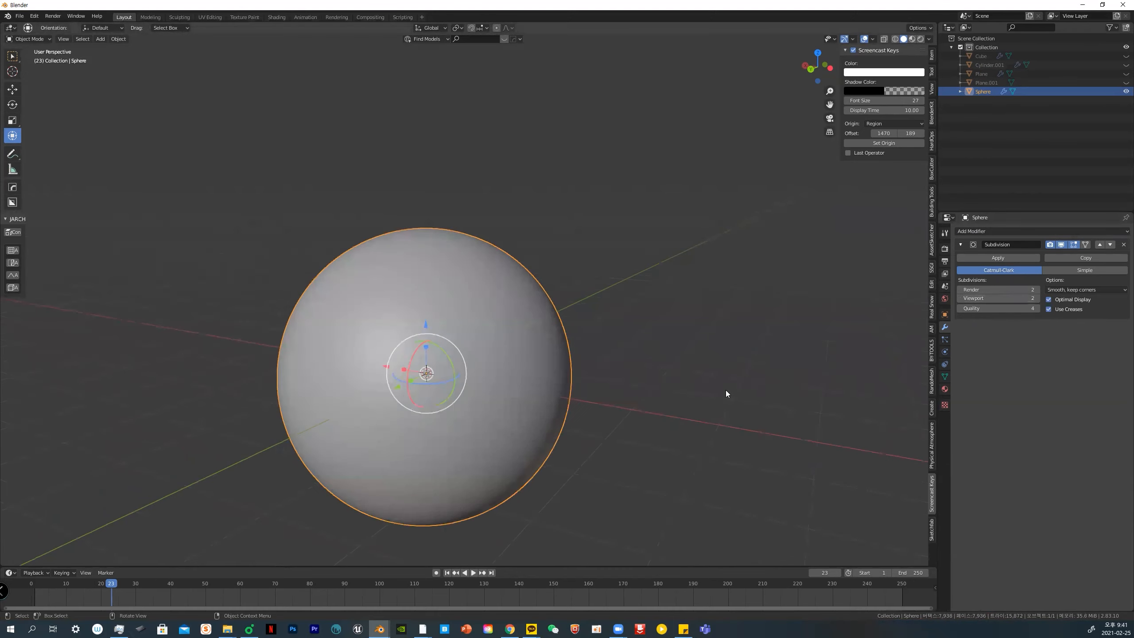
pyautogui.click(1036, 299)
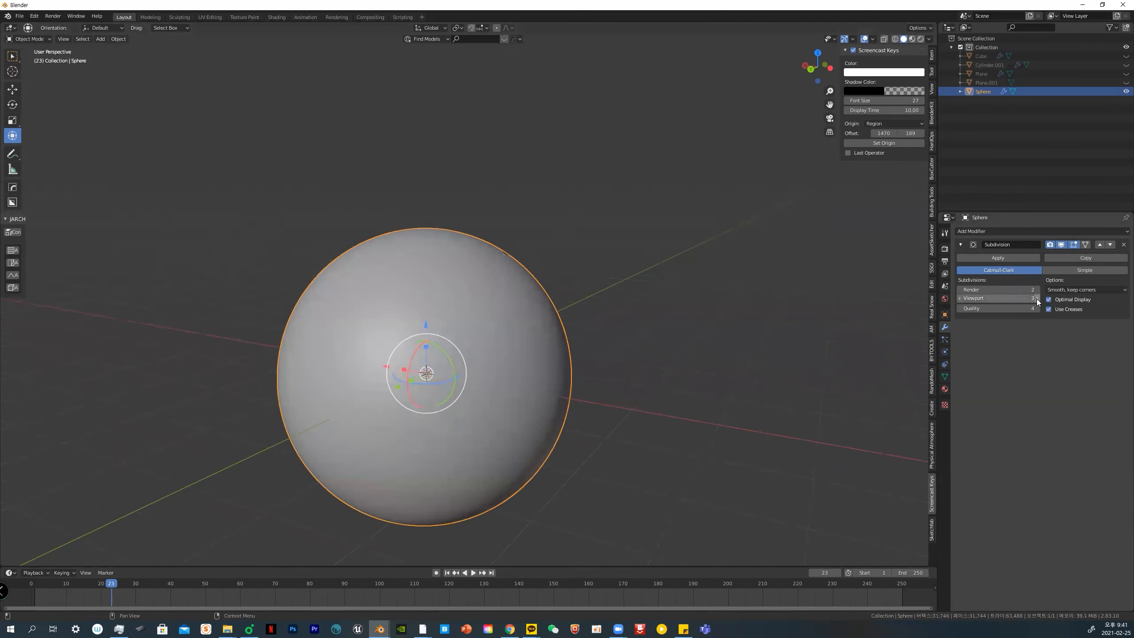
pyautogui.moveTo(775, 354); pyautogui.dragTo(716, 374, button='middle')
pyautogui.scroll(2, 715, 375)
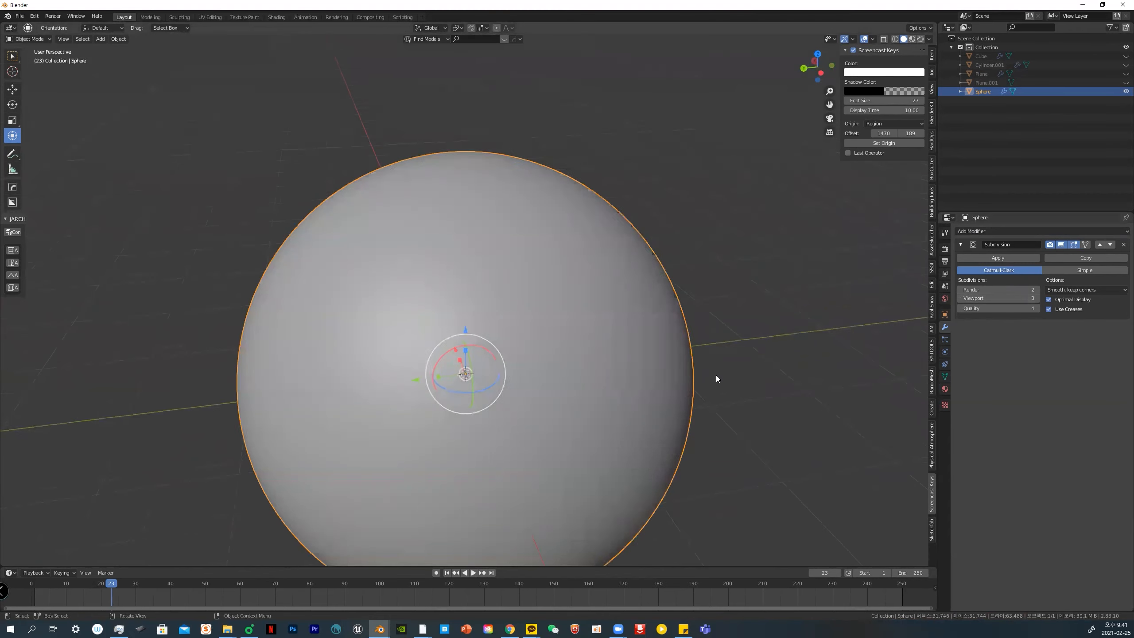
pyautogui.click(1036, 298)
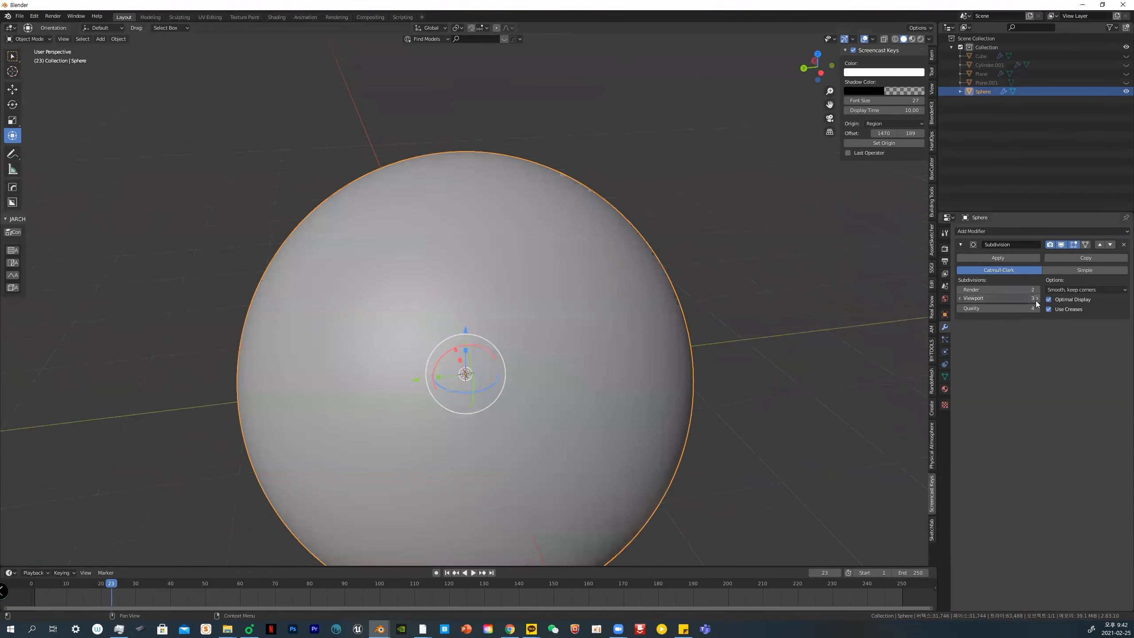
pyautogui.press('`')
pyautogui.press('Escape')
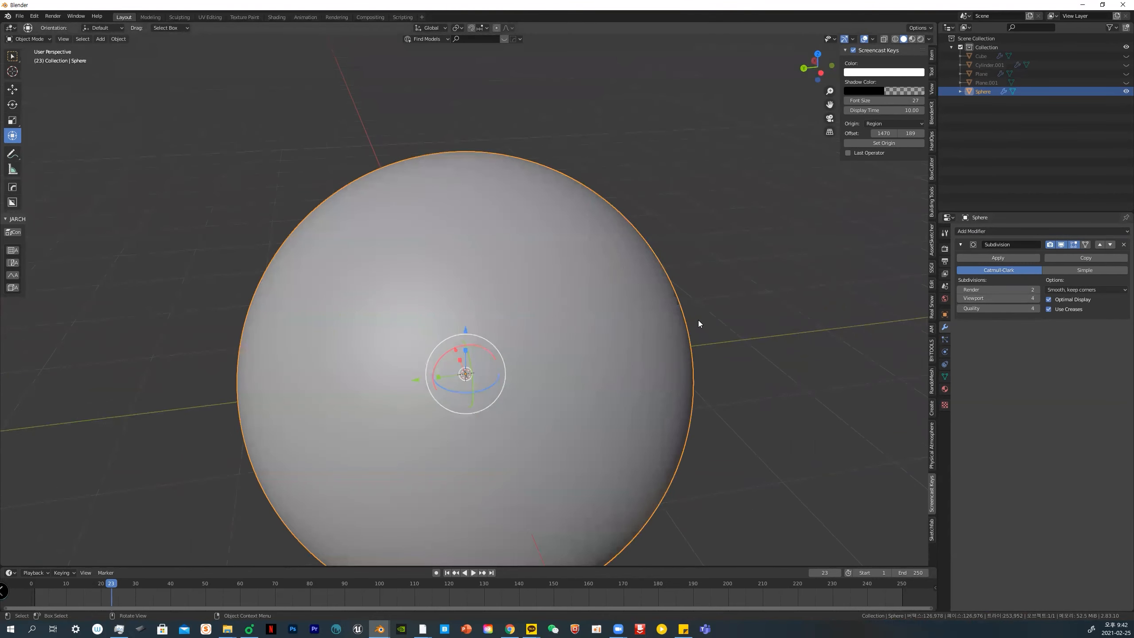
# Enter Edit Mode and examine the sphere's coarse base mesh under the Subdivision modifier
pyautogui.hotkey('ctrl', 'Tab')
pyautogui.click(777, 319)
pyautogui.moveTo(777, 319); pyautogui.dragTo(534, 283, button='middle')
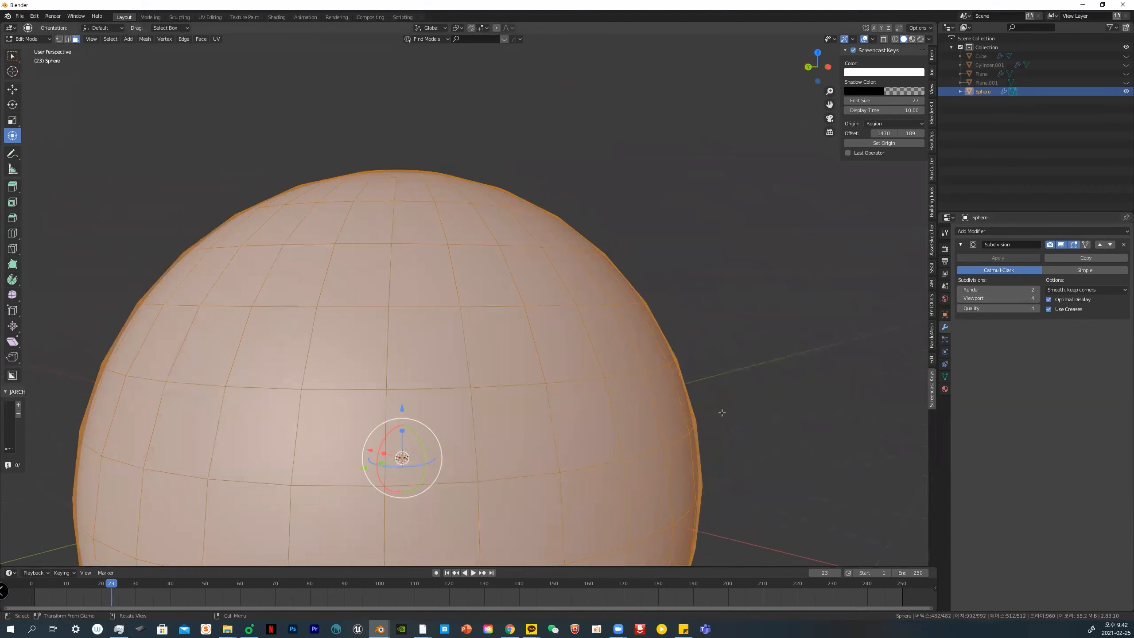
pyautogui.scroll(-2, 592, 295)
pyautogui.moveTo(602, 301); pyautogui.dragTo(566, 314, button='middle')
pyautogui.scroll(3, 542, 350)
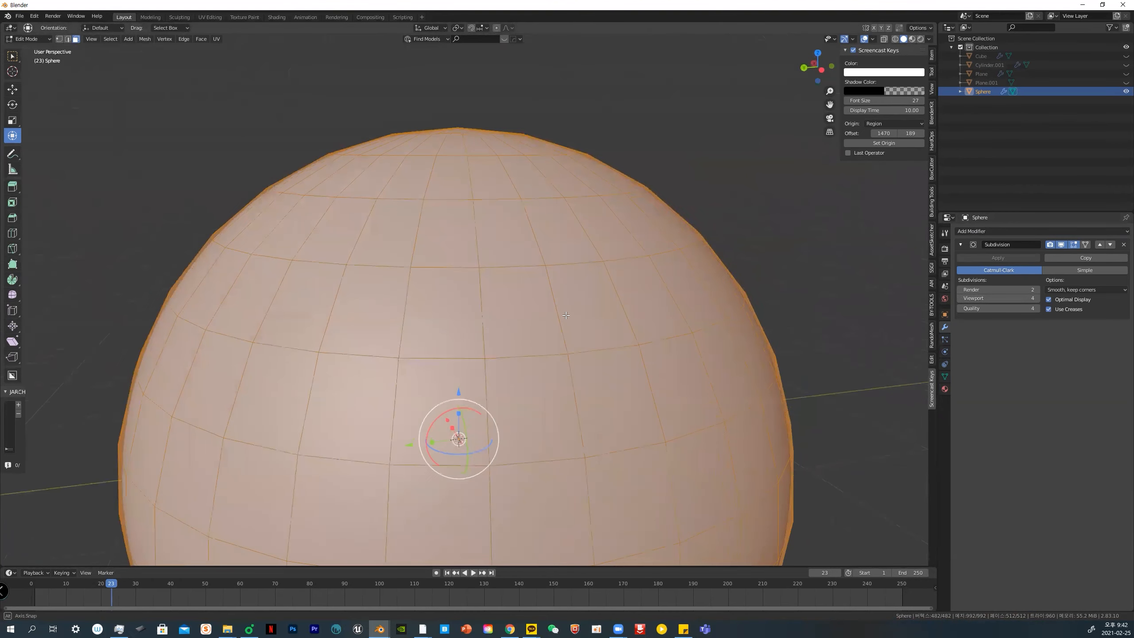
# Compare the smoothed sphere with its base mesh by switching between Object Mode and Edit Mode, ending in Object Mode
pyautogui.press('Tab')
pyautogui.click(504, 317)
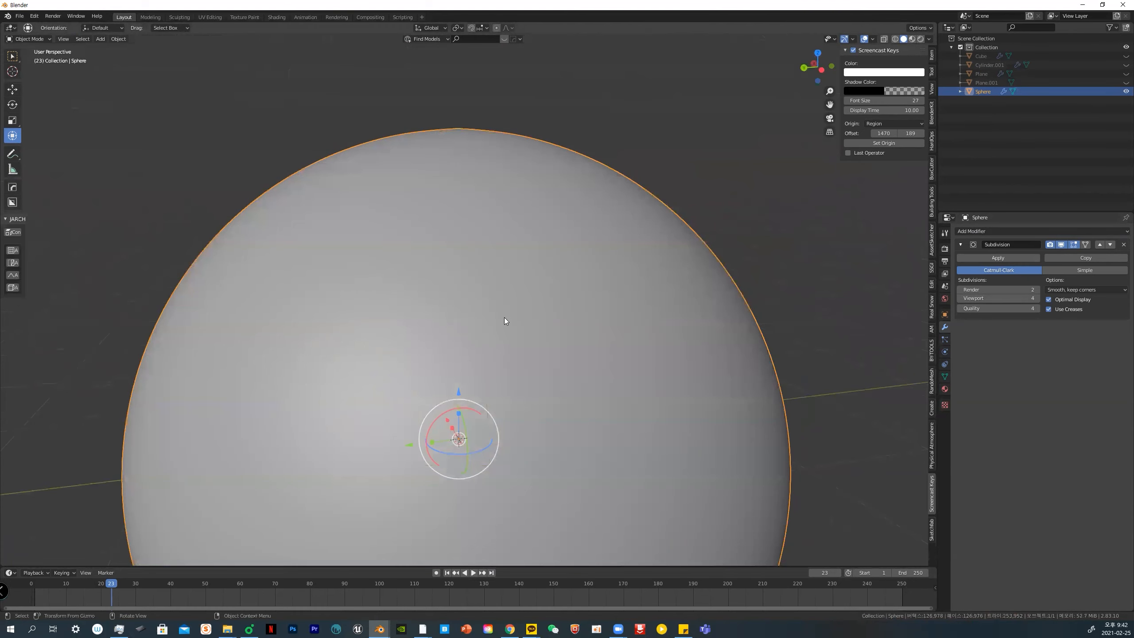
pyautogui.scroll(-3, 511, 318)
pyautogui.moveTo(512, 318); pyautogui.dragTo(551, 340, button='middle')
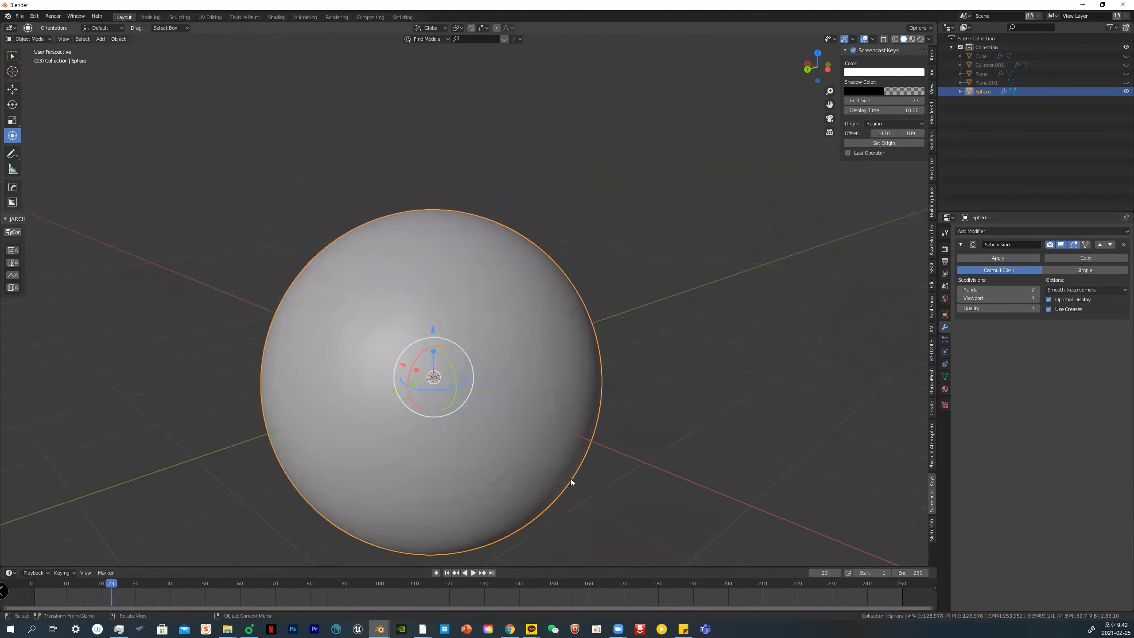
pyautogui.press('Tab')
pyautogui.click(606, 359)
pyautogui.press('Tab')
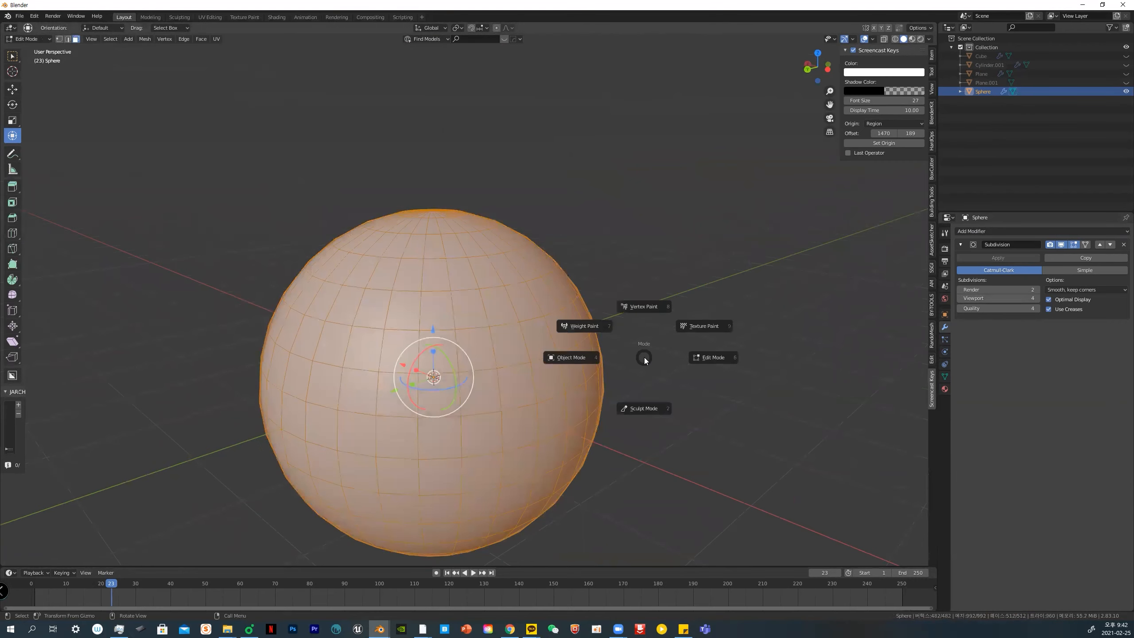
pyautogui.click(706, 356)
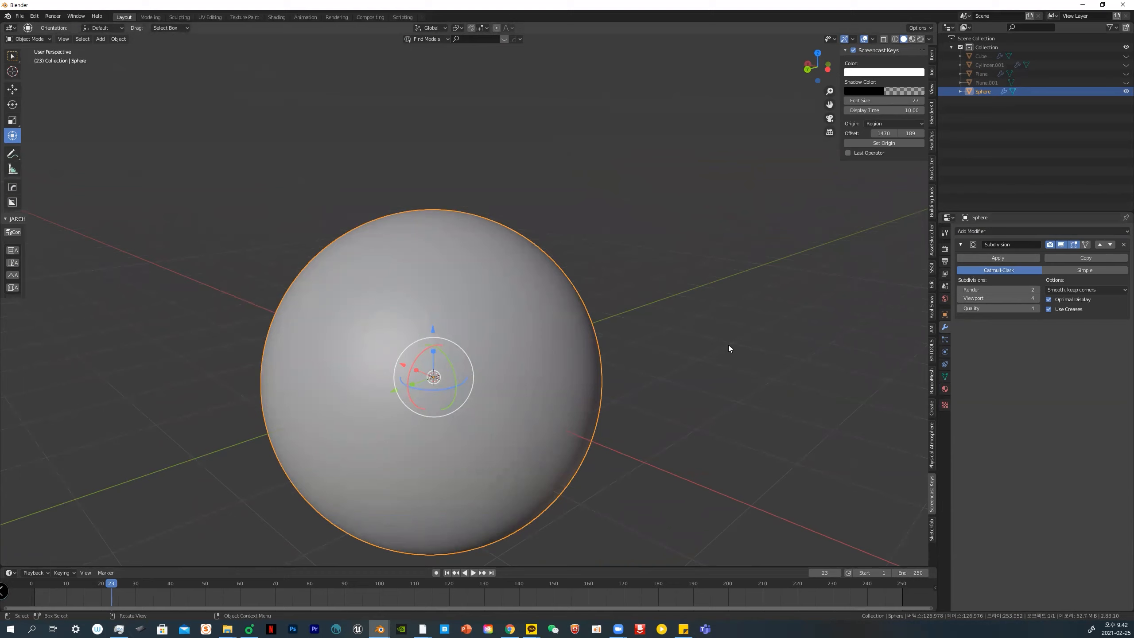
# Duplicate the subdivided sphere in place and hide the original
pyautogui.click(755, 297)
pyautogui.click(474, 330)
pyautogui.hotkey('shift', 'd')
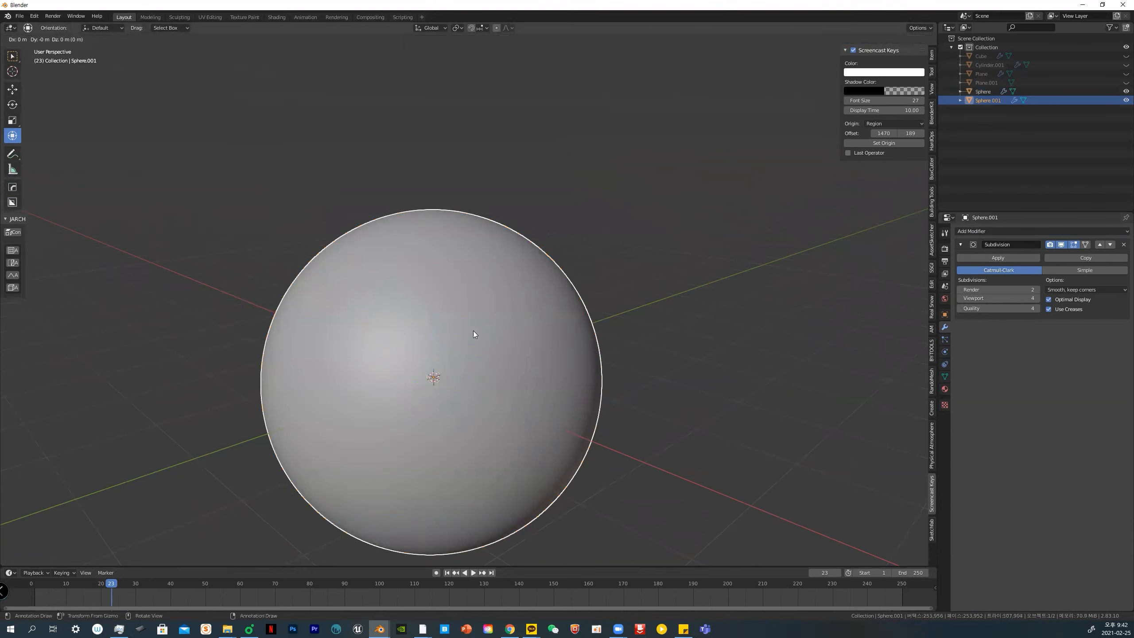
pyautogui.press('Escape')
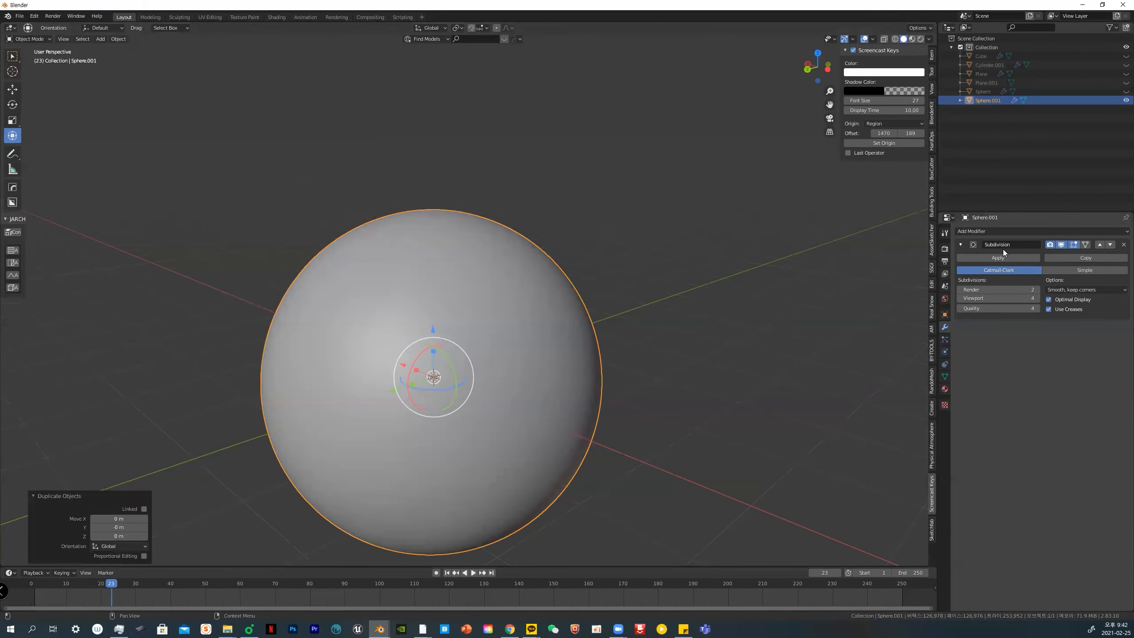
# Apply the duplicate sphere's Subdivision modifier and select one face of its dense mesh in Edit Mode
pyautogui.click(997, 259)
pyautogui.click(689, 348)
pyautogui.click(507, 368)
pyautogui.hotkey('ctrl', 'Tab')
pyautogui.click(570, 364)
pyautogui.click(583, 363)
pyautogui.moveTo(615, 364); pyautogui.dragTo(699, 340, button='middle')
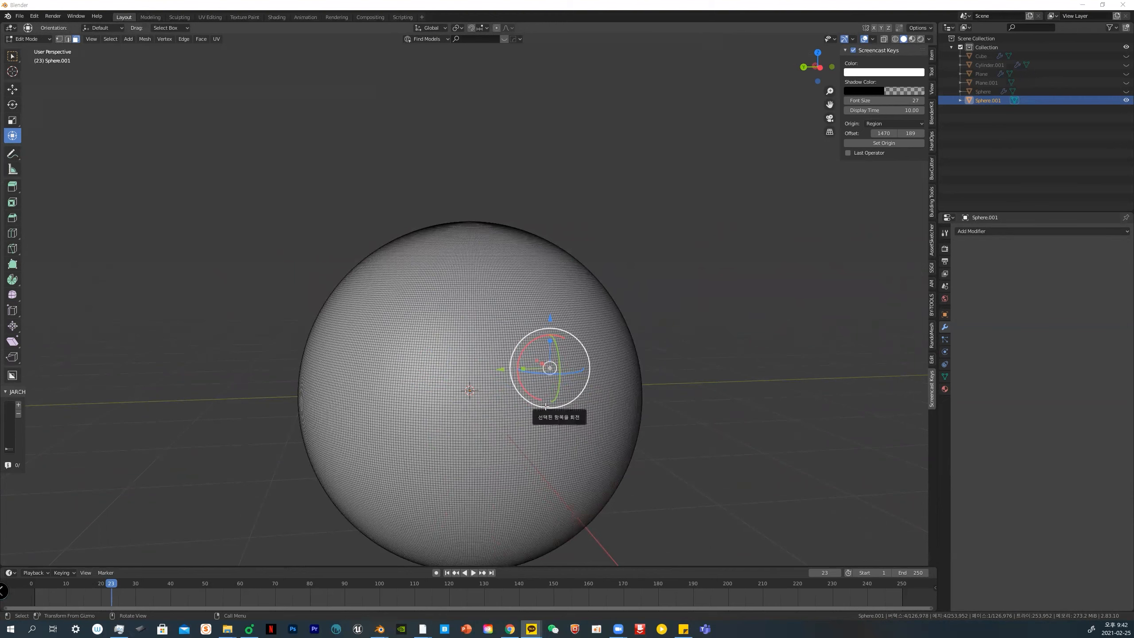
# Examine the duplicate's dense mesh in front and left orthographic views, returning to Object Mode from the front view
pyautogui.rightClick(681, 332)
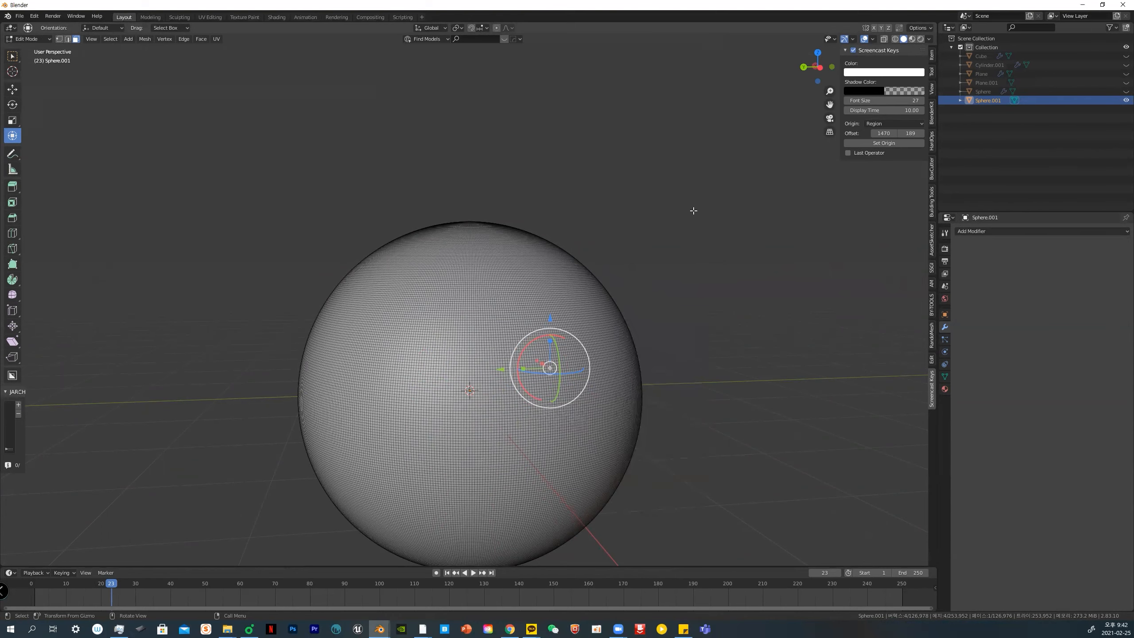
pyautogui.press('`')
pyautogui.click(632, 175)
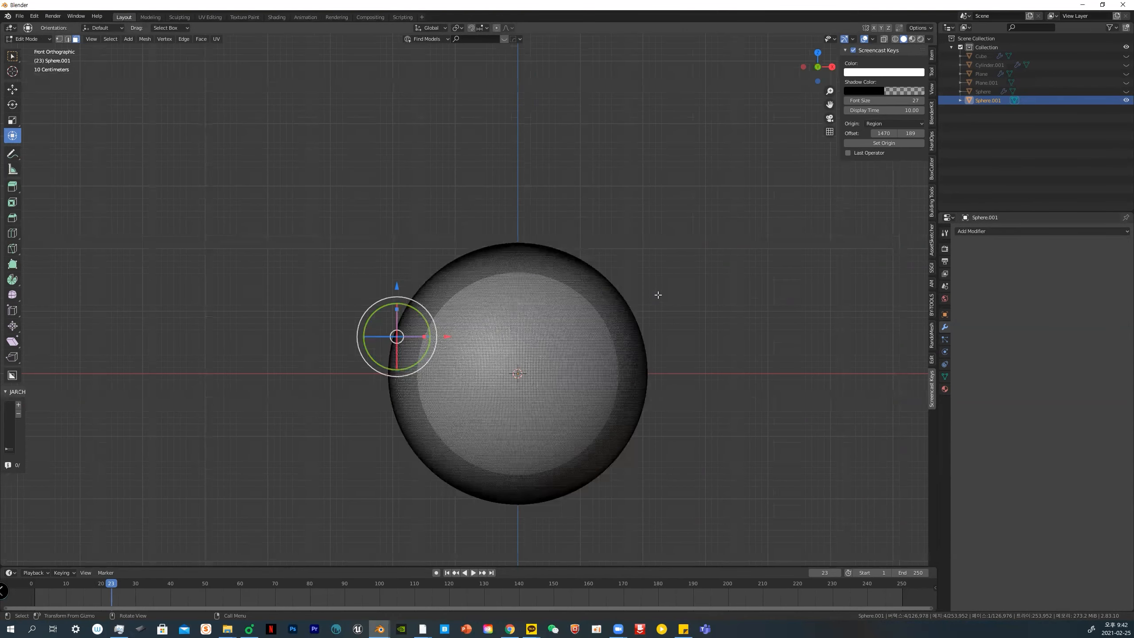
pyautogui.moveTo(663, 336); pyautogui.dragTo(629, 342, button='middle')
pyautogui.scroll(5, 677, 409)
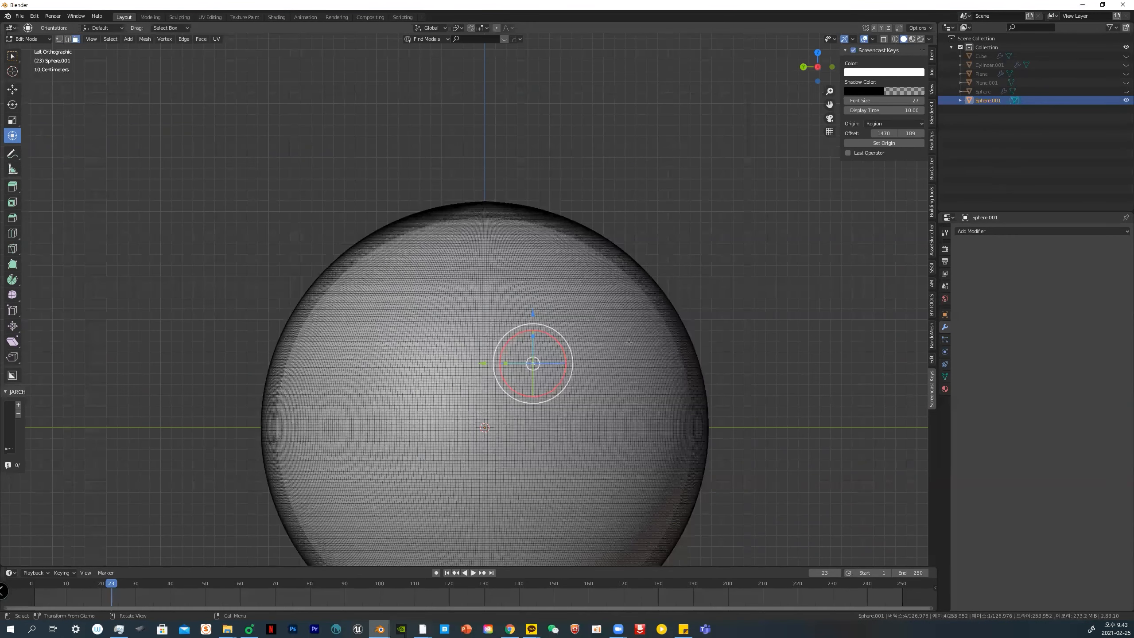
pyautogui.press('`')
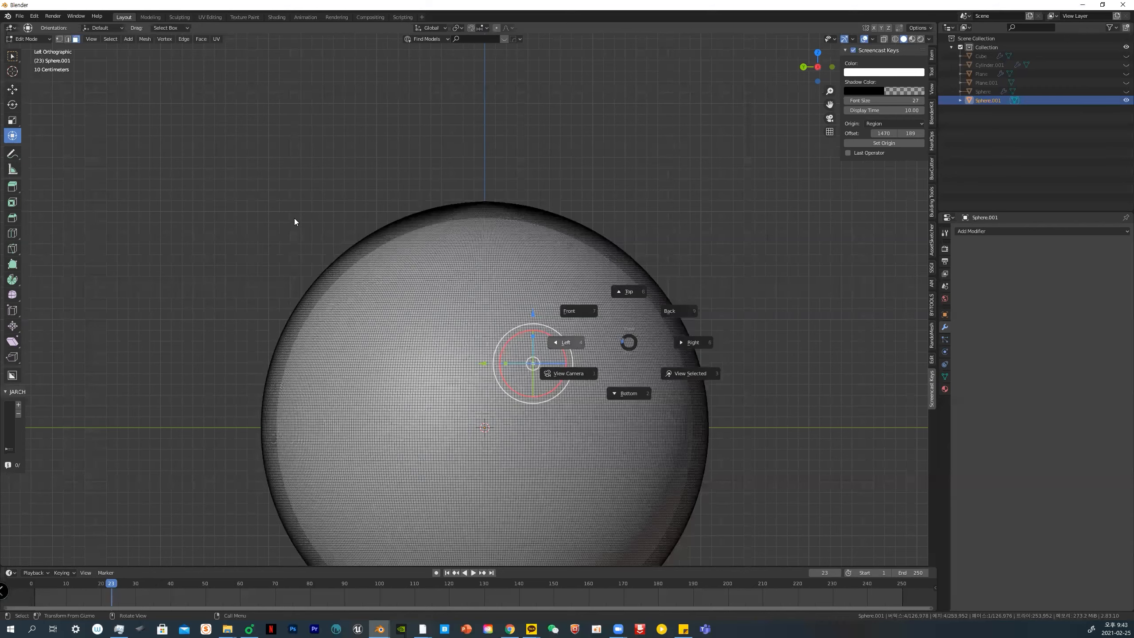
pyautogui.click(37, 39)
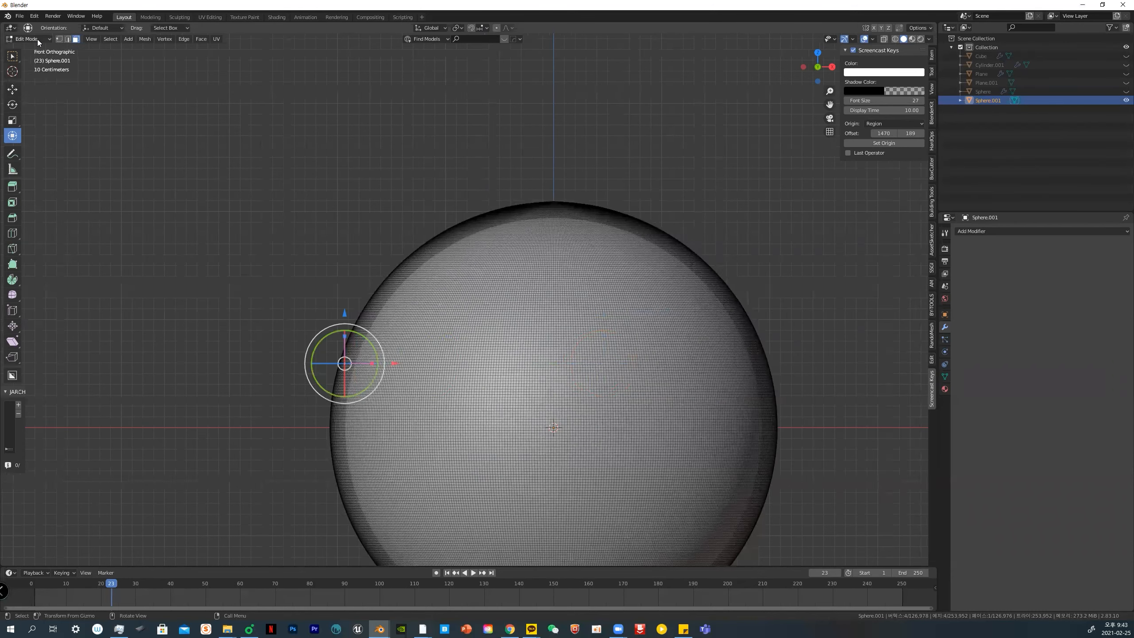
pyautogui.click(37, 39)
pyautogui.click(27, 49)
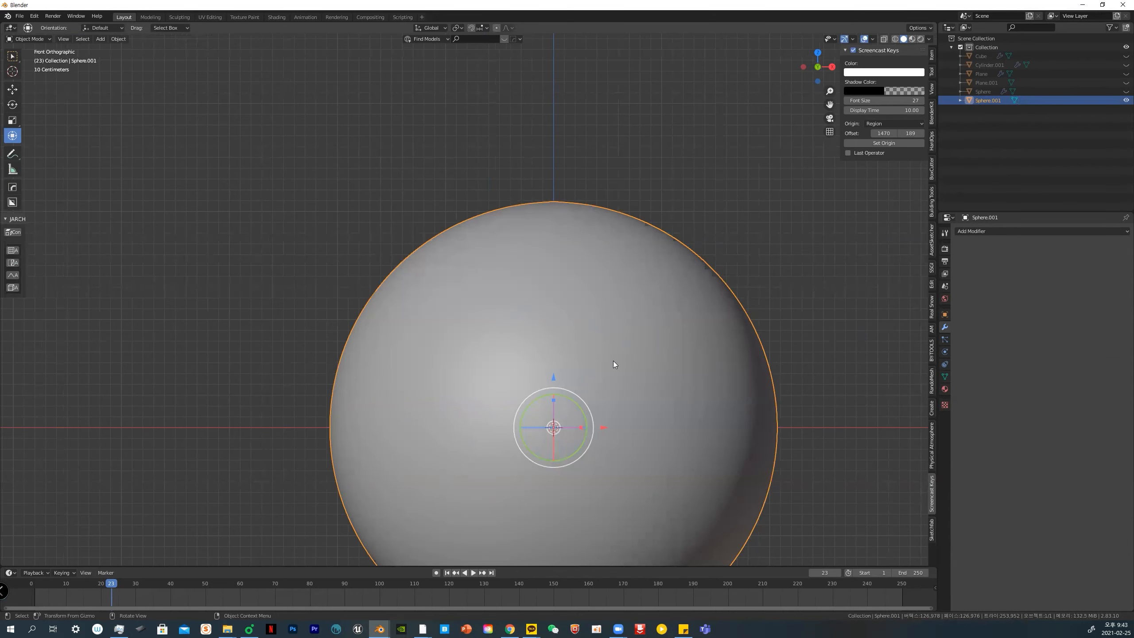
# Hide the duplicate sphere, and show and select the original sphere that still has its Subdivision modifier
pyautogui.scroll(-2, 614, 364)
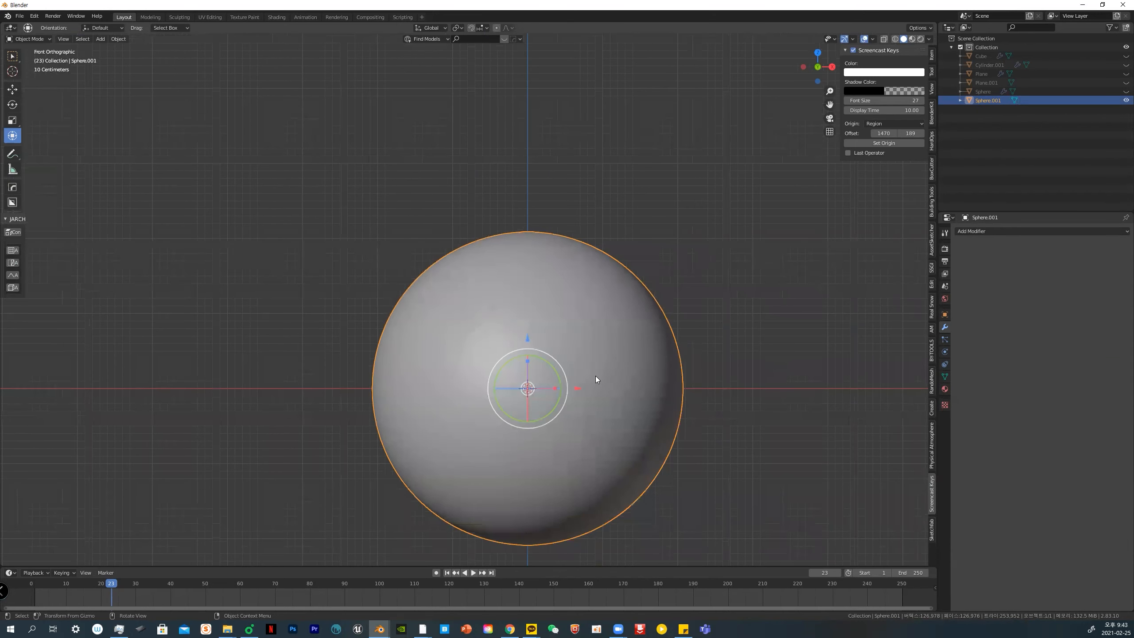
pyautogui.click(1125, 100)
pyautogui.click(1121, 91)
pyautogui.click(585, 366)
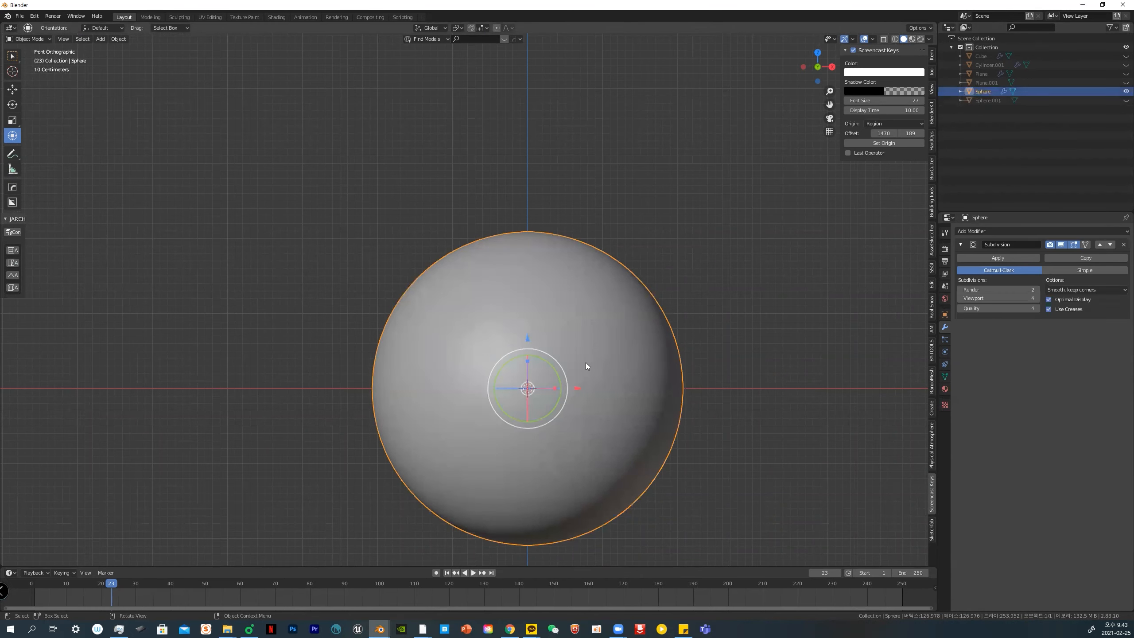
# Switch the sphere between Edit Mode and Object Mode to compare its coarse editable faces with the subdivided surface
pyautogui.press('Tab')
pyautogui.click(647, 370)
pyautogui.hotkey('ctrl', 'Tab')
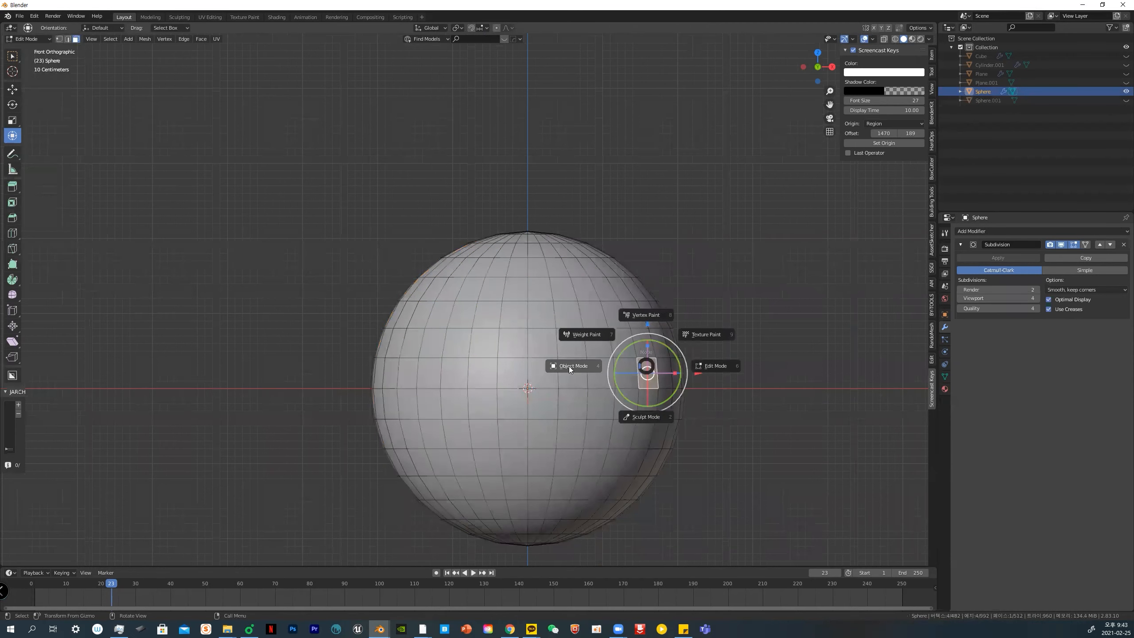
pyautogui.click(569, 367)
pyautogui.click(791, 352)
pyautogui.hotkey('ctrl', 'Tab')
pyautogui.click(618, 395)
pyautogui.hotkey('ctrl', 'Tab')
pyautogui.click(687, 395)
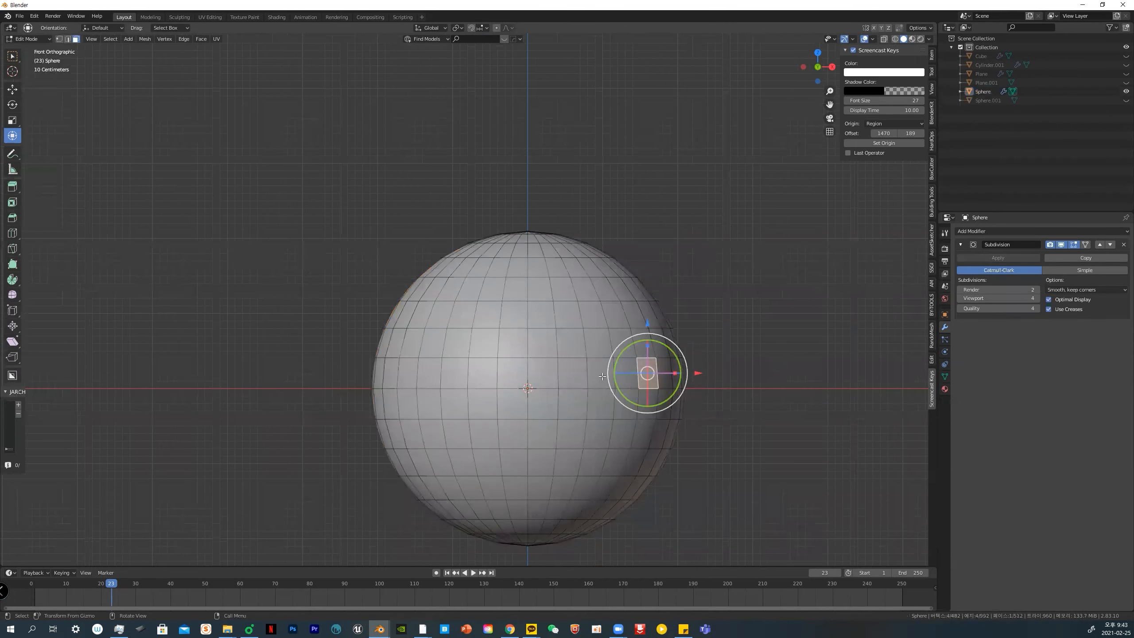
pyautogui.click(573, 372)
pyautogui.click(787, 350)
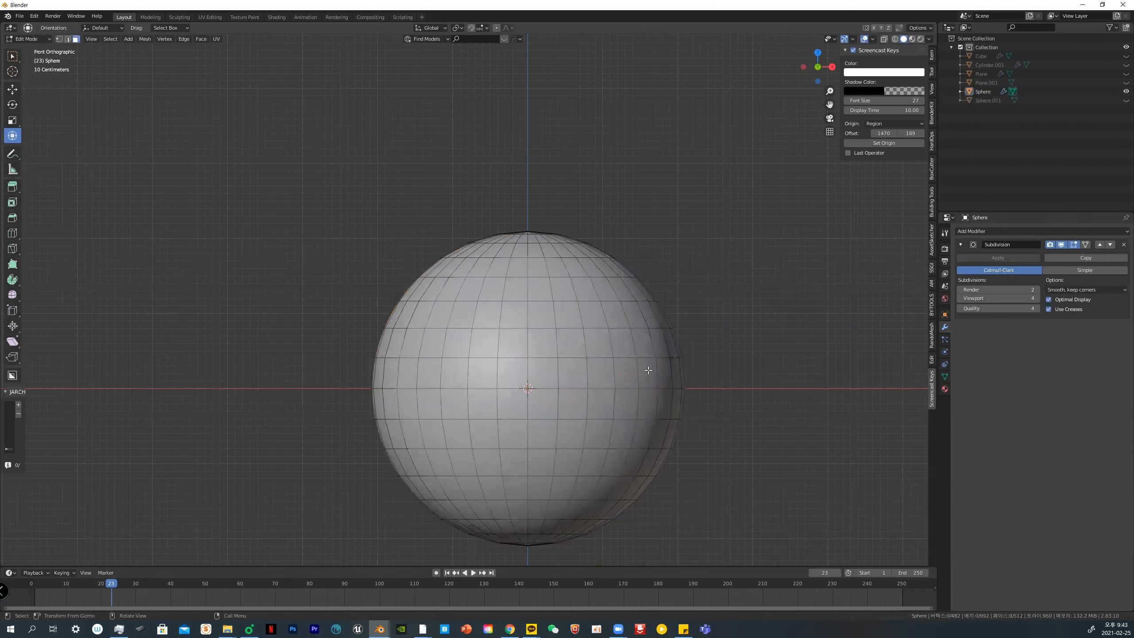
# Select the face loop just above the sphere's equator and inset it about 0.036 m
pyautogui.keyDown('alt'); pyautogui.click(616, 372); pyautogui.keyUp('alt')
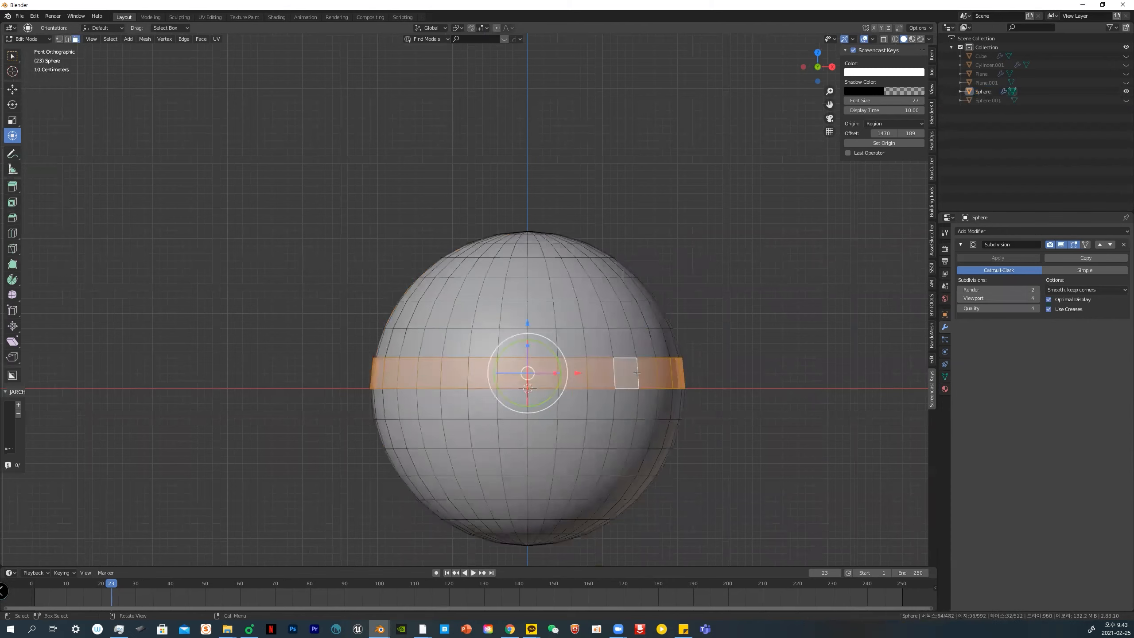
pyautogui.press('e')
pyautogui.click(594, 378)
pyautogui.hotkey('ctrl', 'z')
pyautogui.press('i')
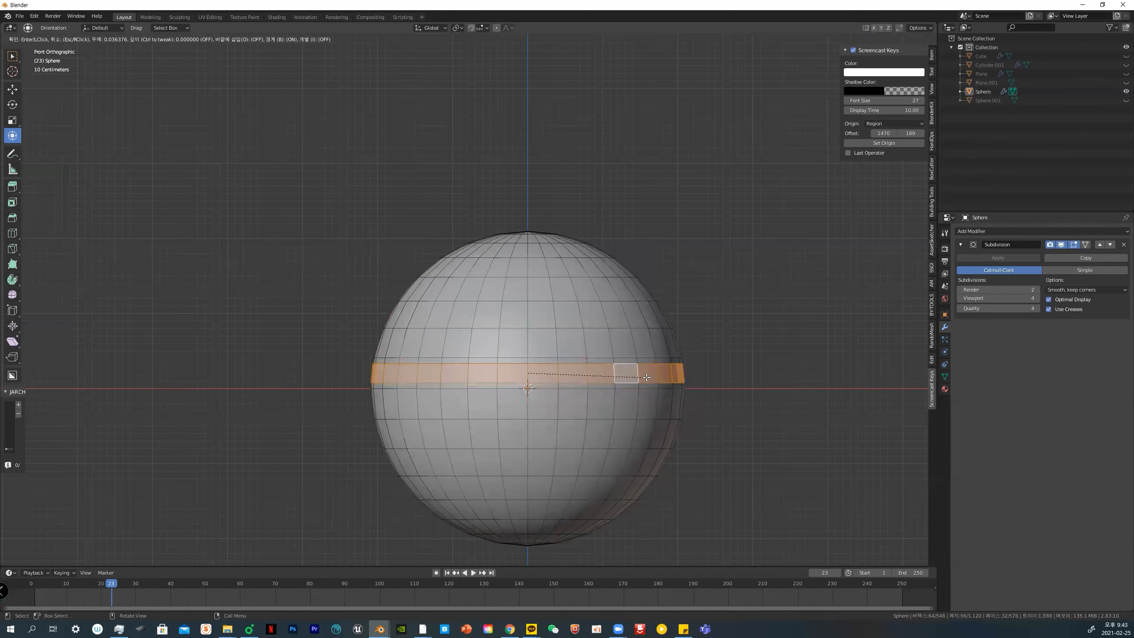
pyautogui.click(646, 377)
# Extrude the inset band's faces individually outward about 0.87 m into spikes, and return to Object Mode
pyautogui.press('e')
pyautogui.click(647, 377)
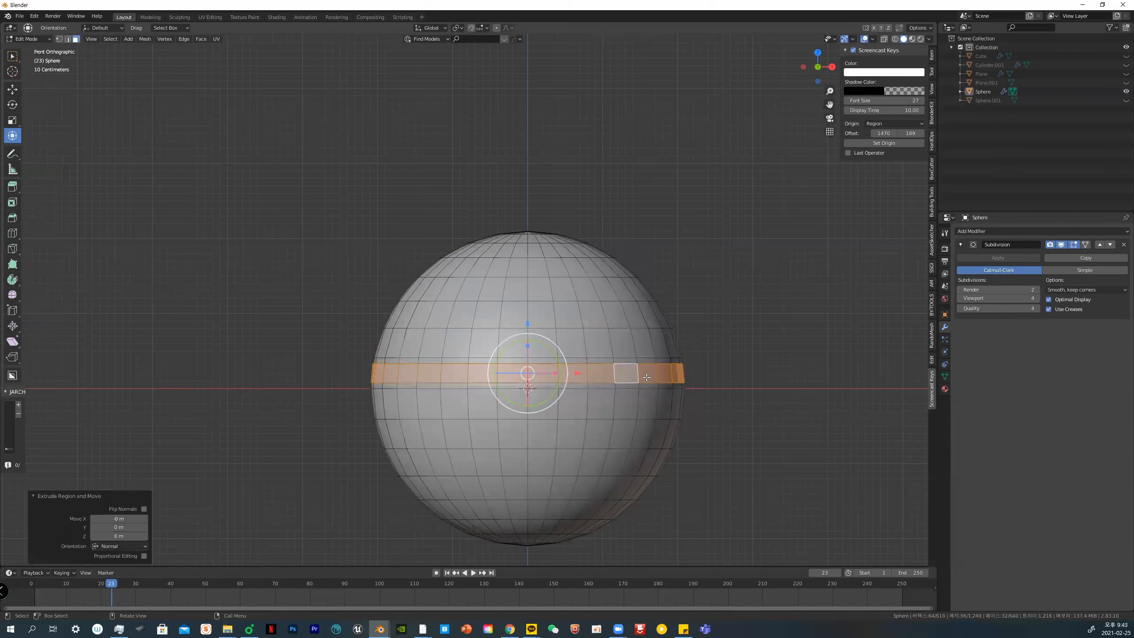
pyautogui.click(201, 39)
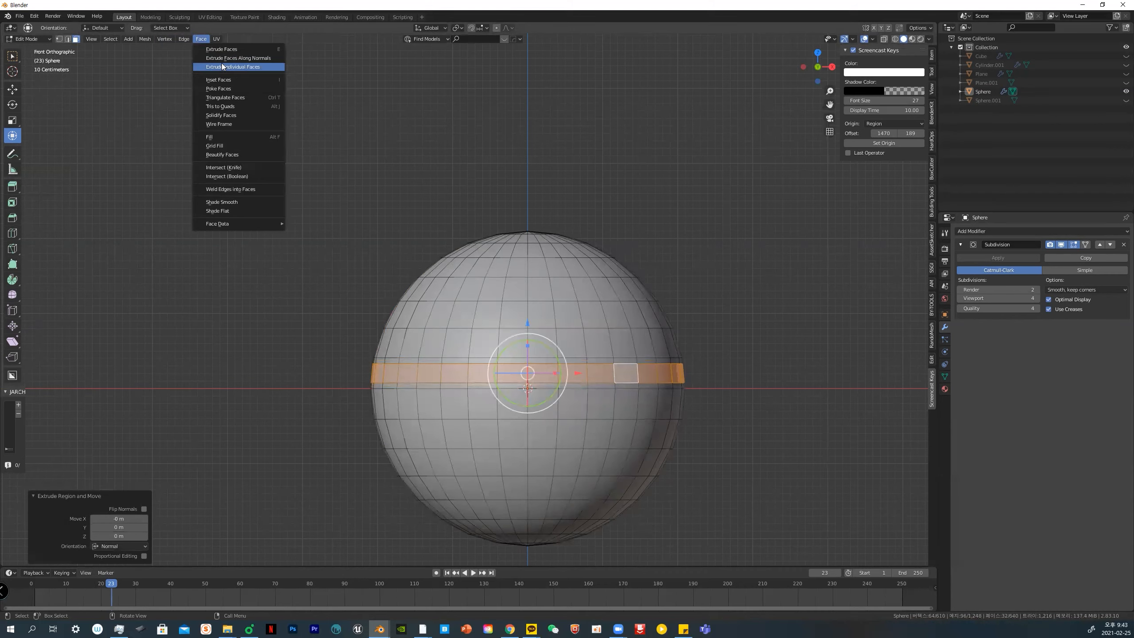
pyautogui.click(223, 66)
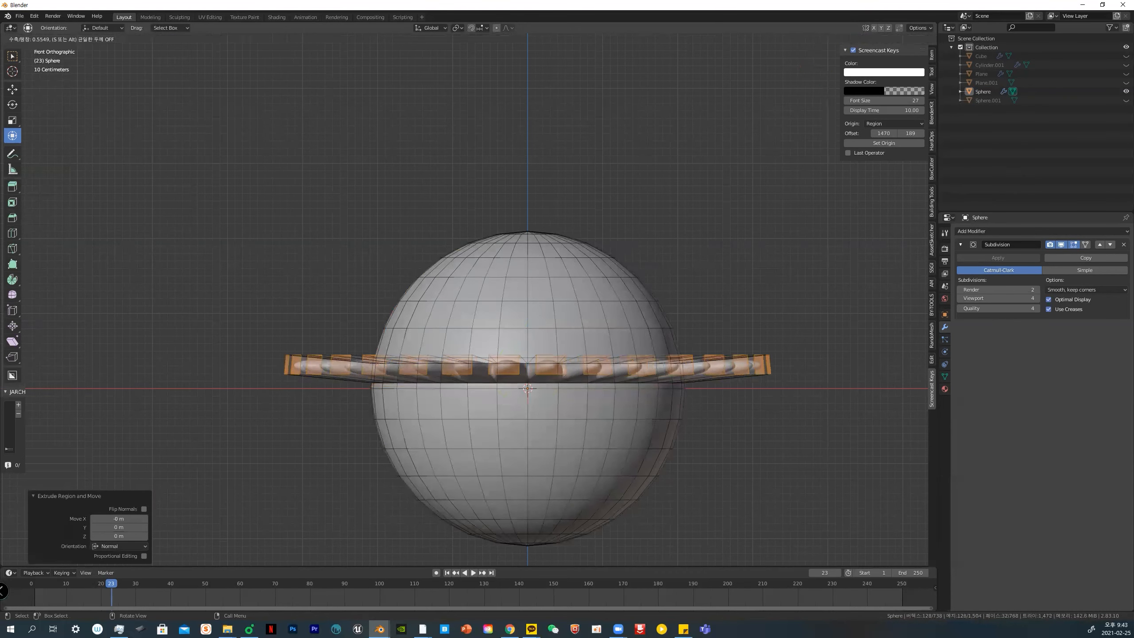
pyautogui.click(609, 449)
pyautogui.moveTo(610, 449); pyautogui.dragTo(687, 420, button='middle')
pyautogui.hotkey('ctrl', 'Tab')
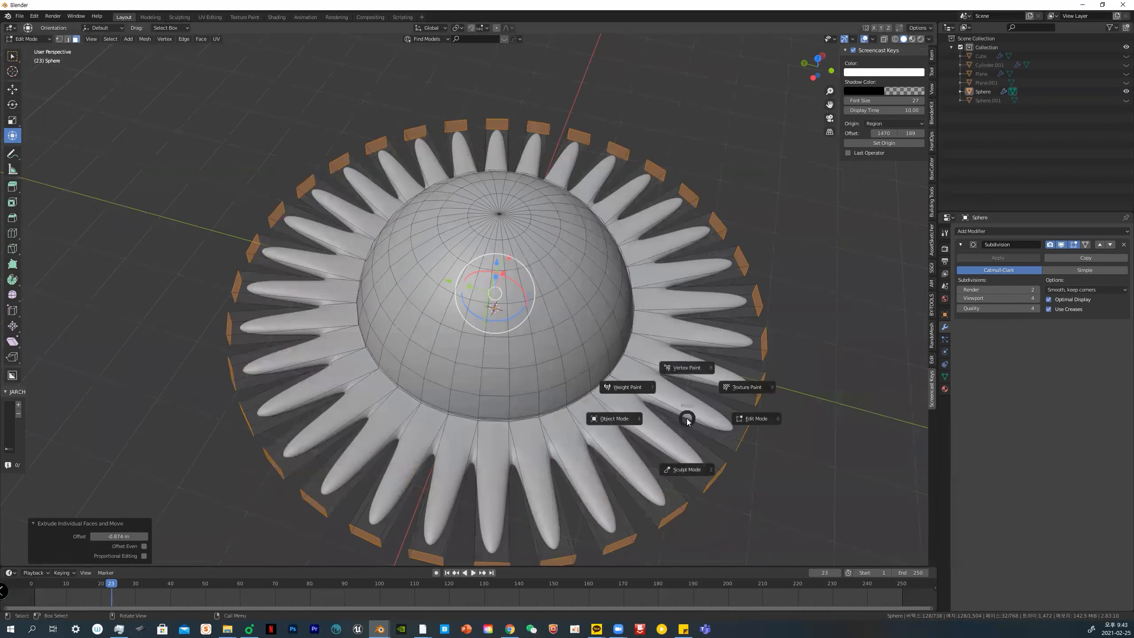
pyautogui.click(646, 418)
pyautogui.moveTo(764, 411); pyautogui.dragTo(643, 377, button='middle')
pyautogui.moveTo(721, 394); pyautogui.dragTo(676, 395, button='middle')
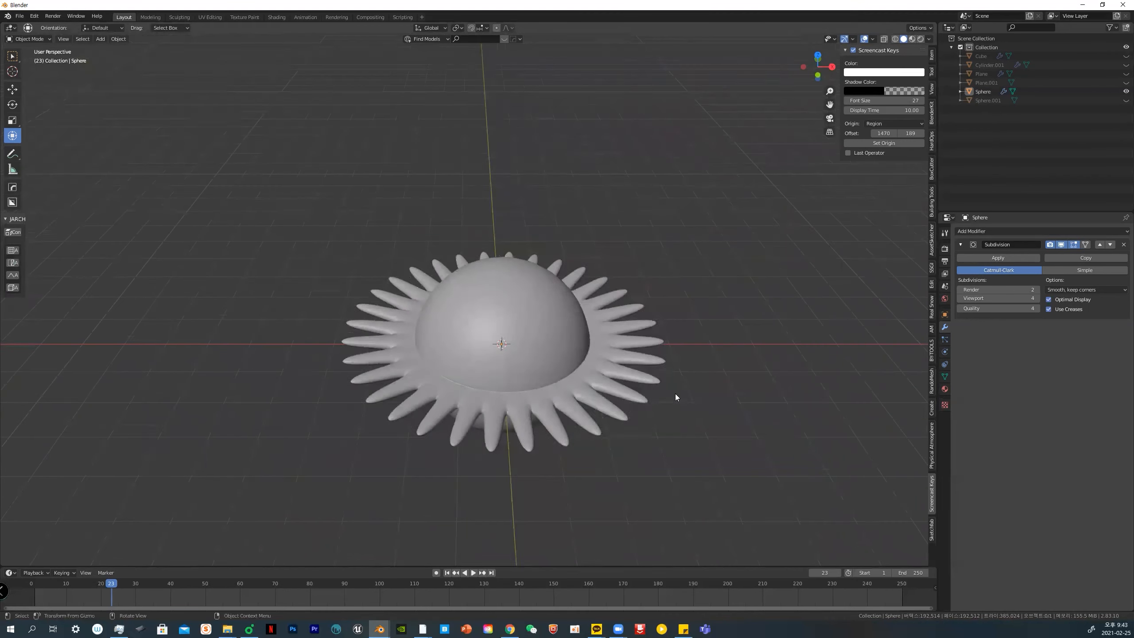
# Apply smooth shading to the spiked sphere and enable Auto Smooth for its normals
pyautogui.click(534, 381)
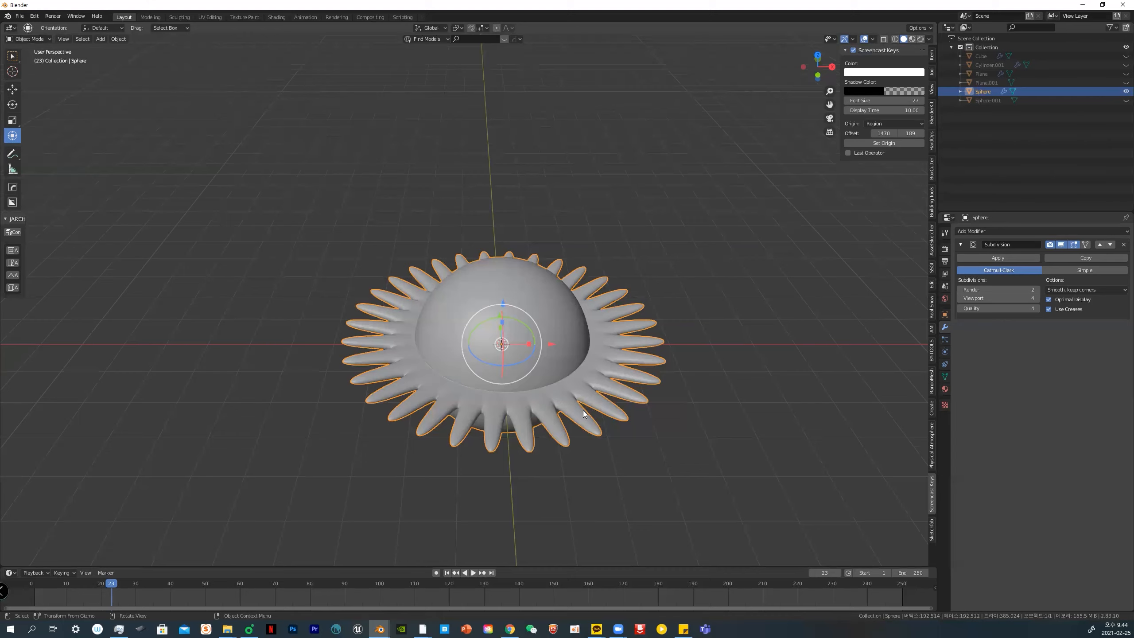
pyautogui.moveTo(662, 412); pyautogui.dragTo(616, 440, button='middle')
pyautogui.scroll(7, 616, 441)
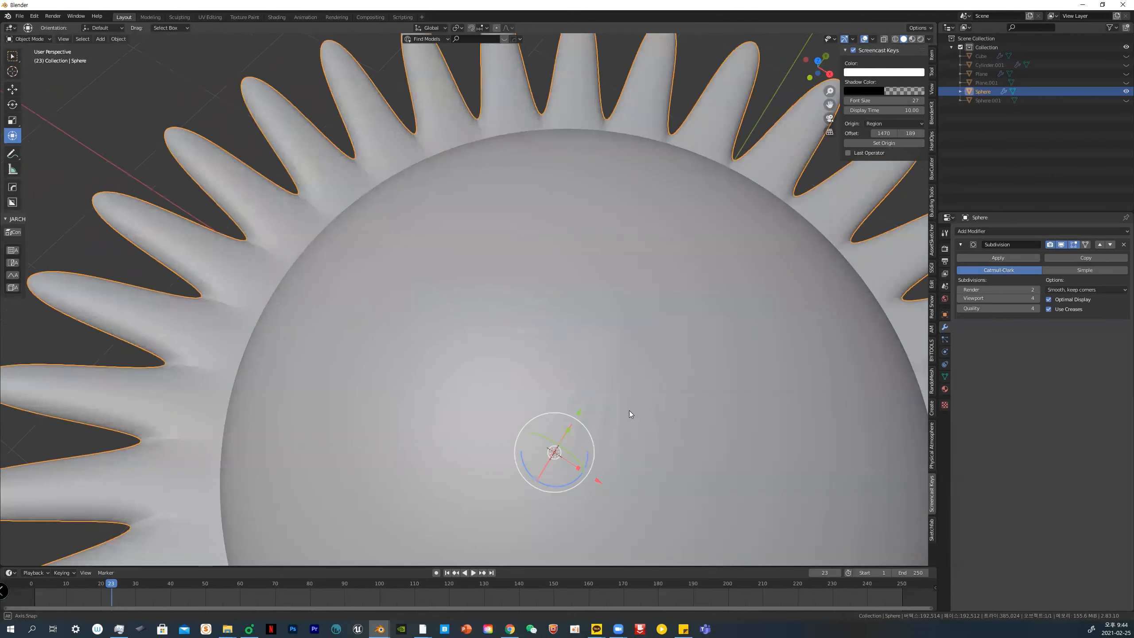
pyautogui.press('.')
pyautogui.rightClick(608, 343)
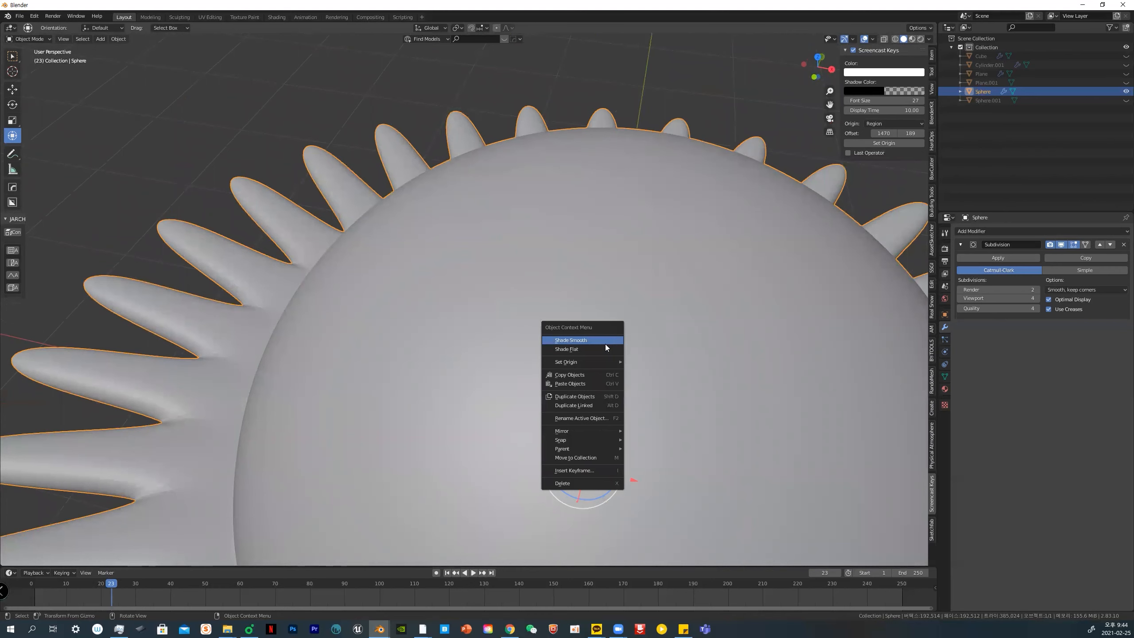
pyautogui.click(606, 346)
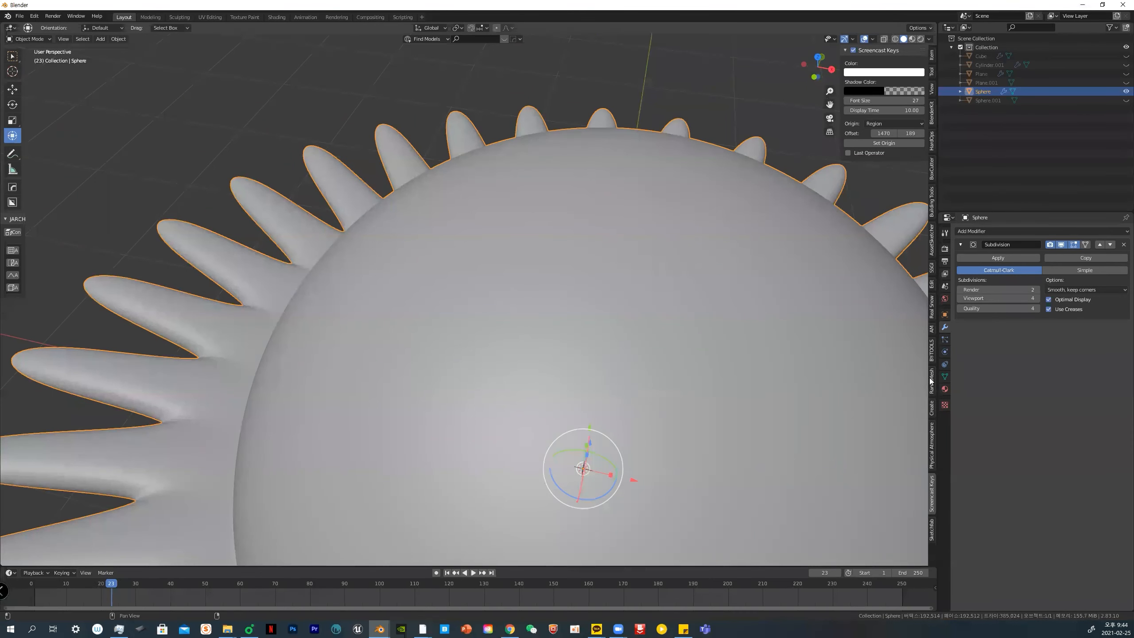
pyautogui.click(946, 377)
pyautogui.click(970, 394)
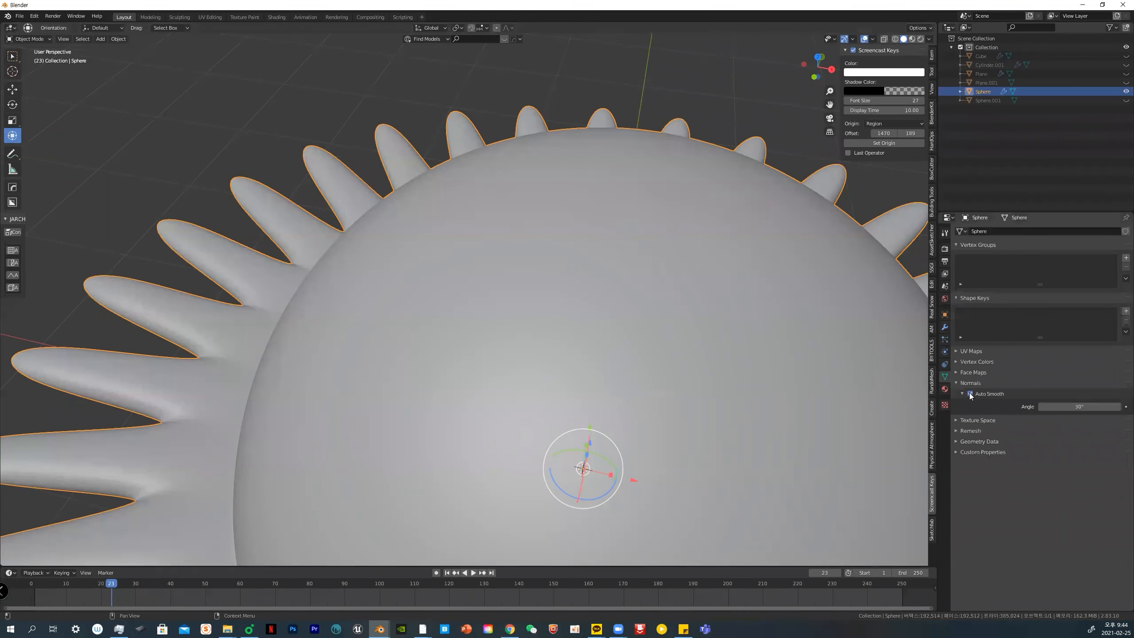
pyautogui.moveTo(622, 363); pyautogui.dragTo(950, 309, button='middle')
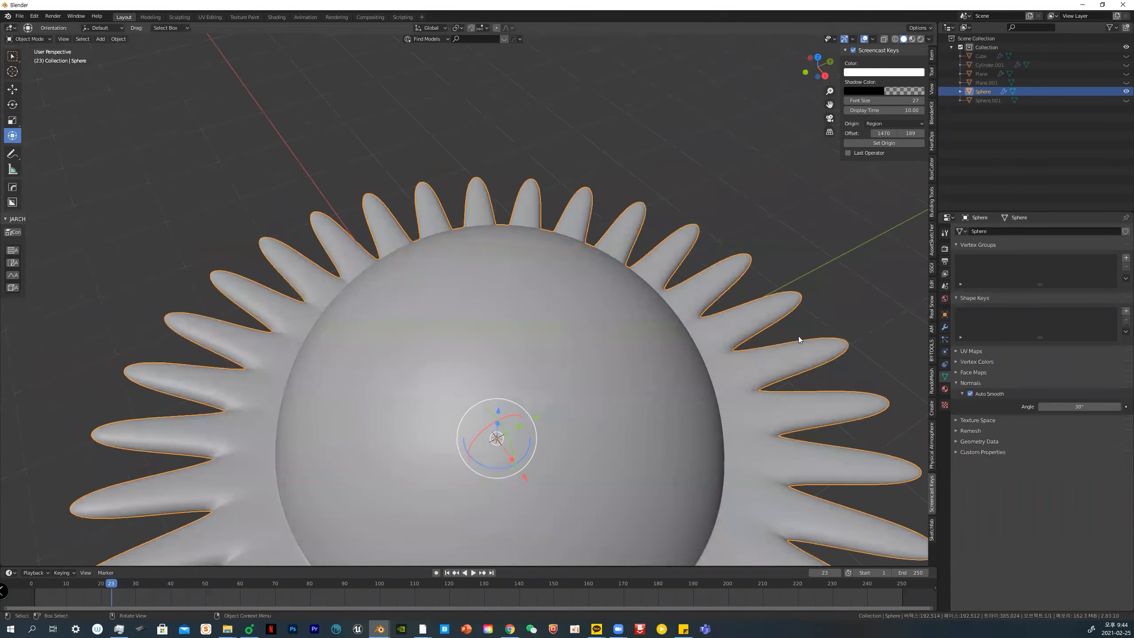
pyautogui.scroll(-3, 624, 348)
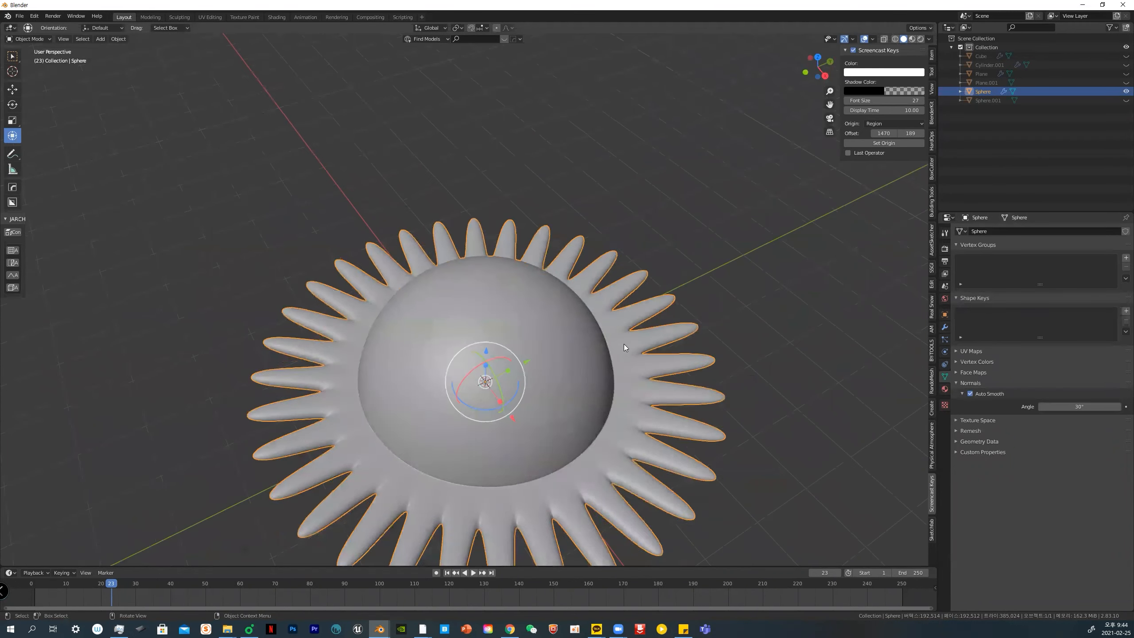
pyautogui.click(944, 388)
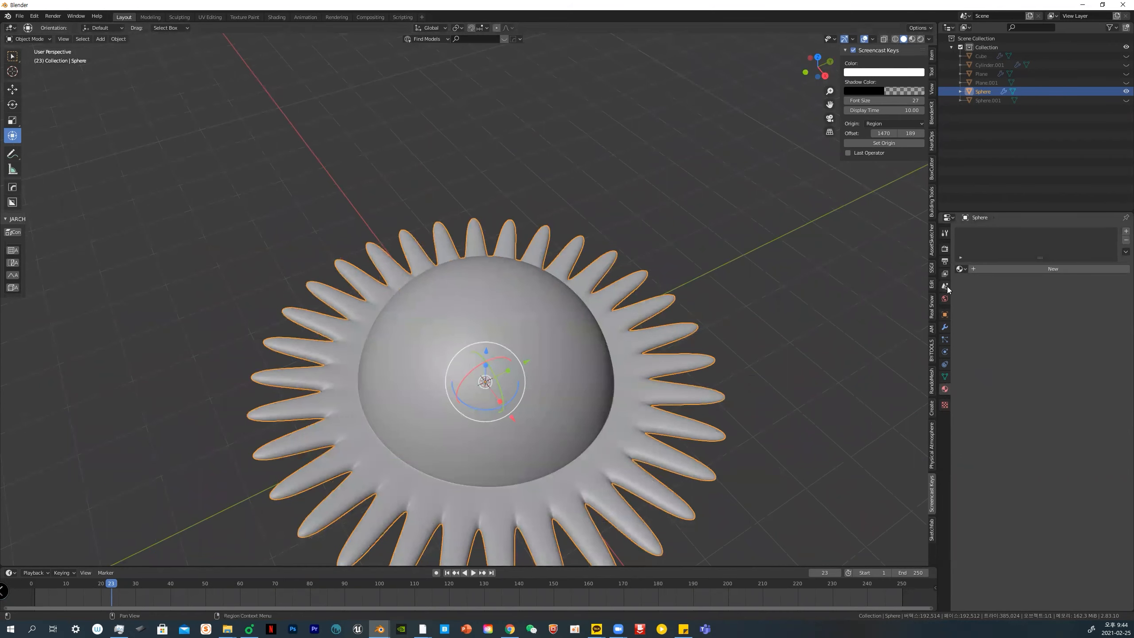
pyautogui.click(945, 328)
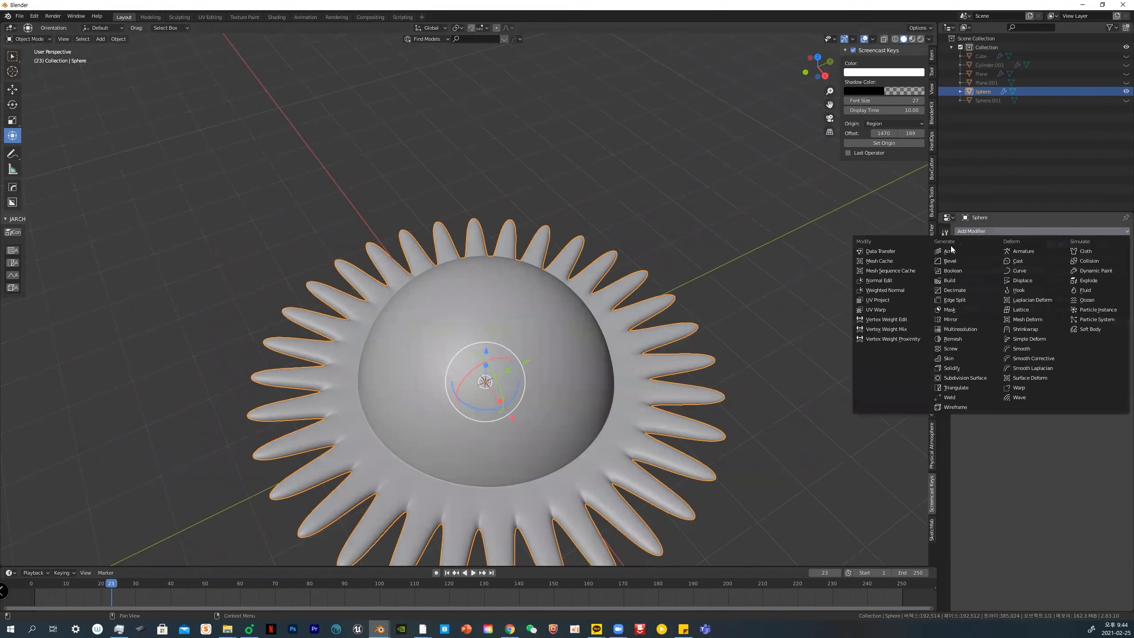
pyautogui.click(965, 377)
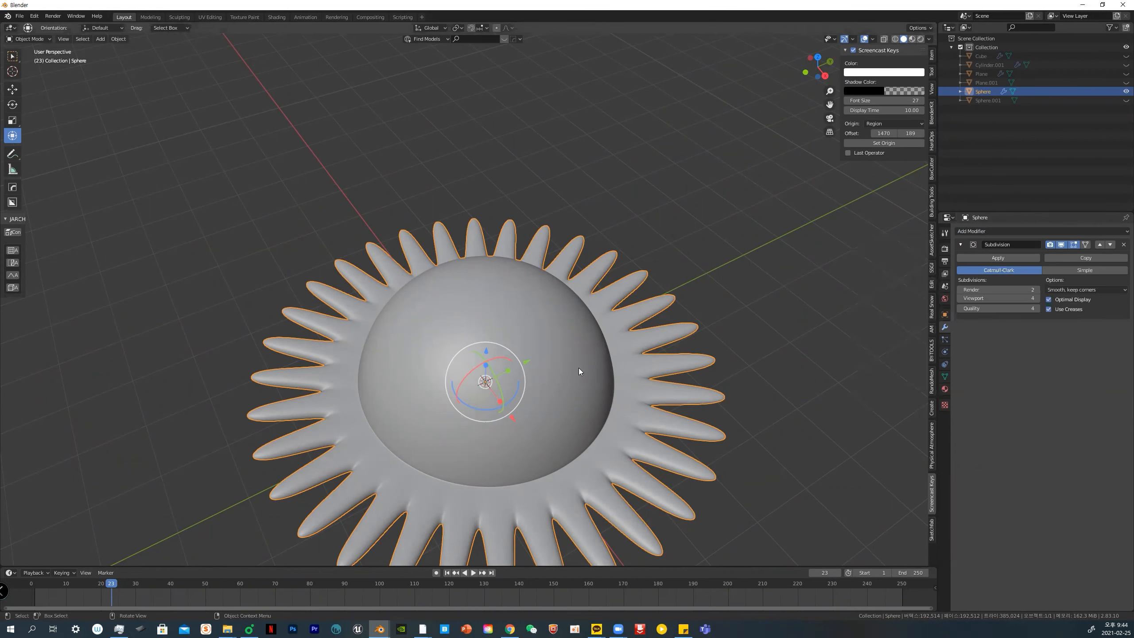
pyautogui.moveTo(627, 392); pyautogui.dragTo(642, 419, button='middle')
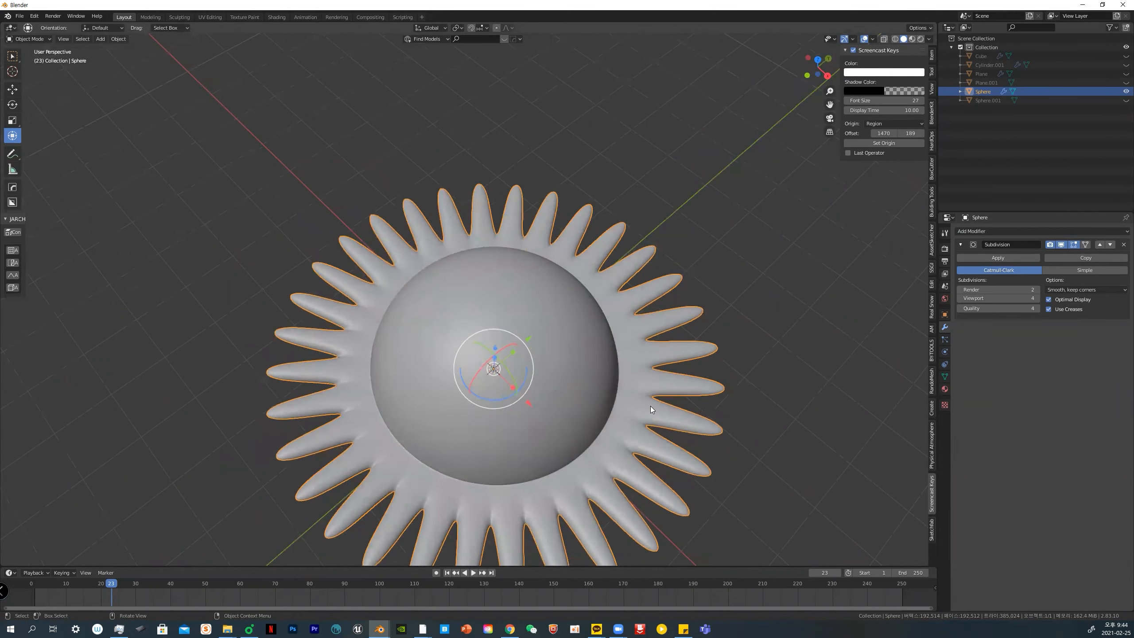
# Delete the spiked sphere, and add a 2 m cube at the world origin and select it
pyautogui.press('Delete')
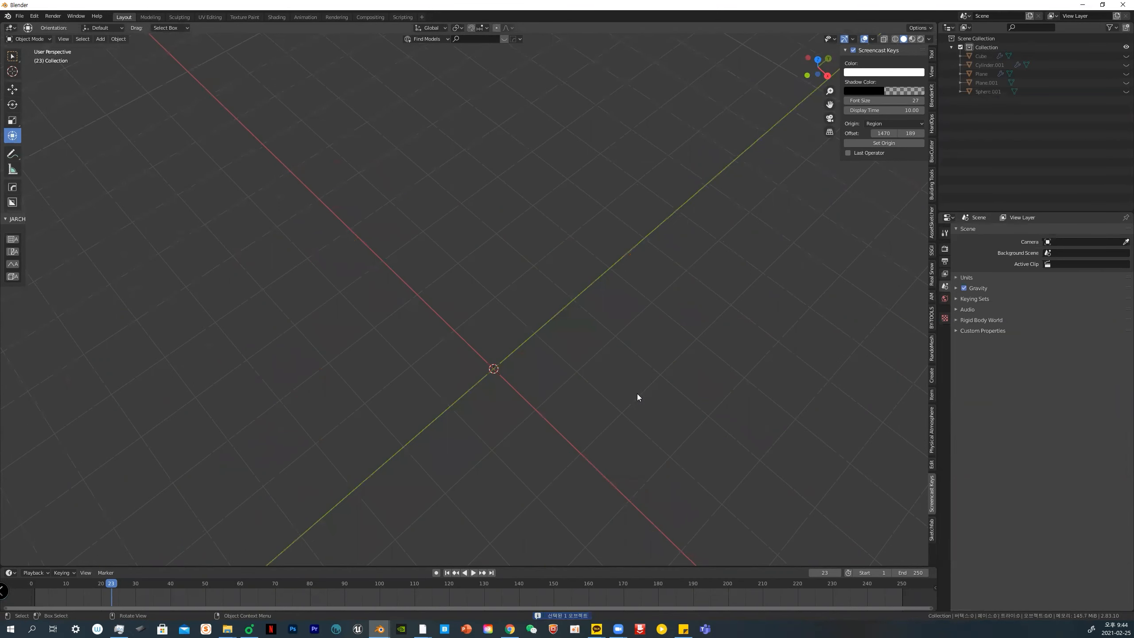
pyautogui.hotkey('shift', 'a')
pyautogui.moveTo(575, 393)
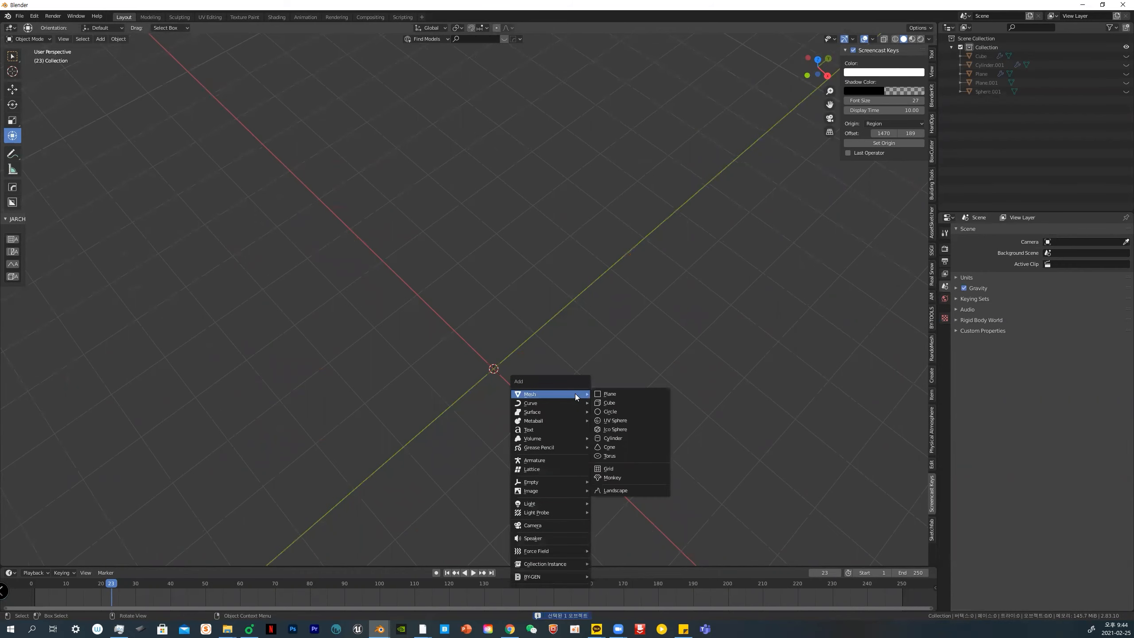
pyautogui.click(623, 404)
pyautogui.moveTo(623, 406); pyautogui.dragTo(804, 335, button='middle')
pyautogui.click(974, 232)
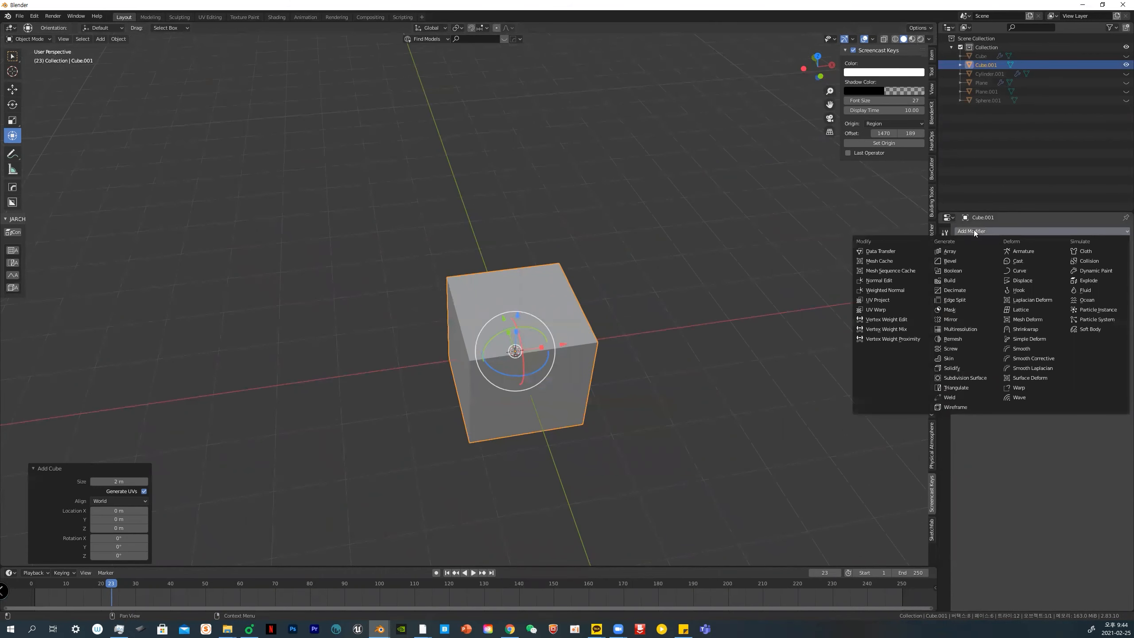
pyautogui.click(658, 495)
pyautogui.click(536, 404)
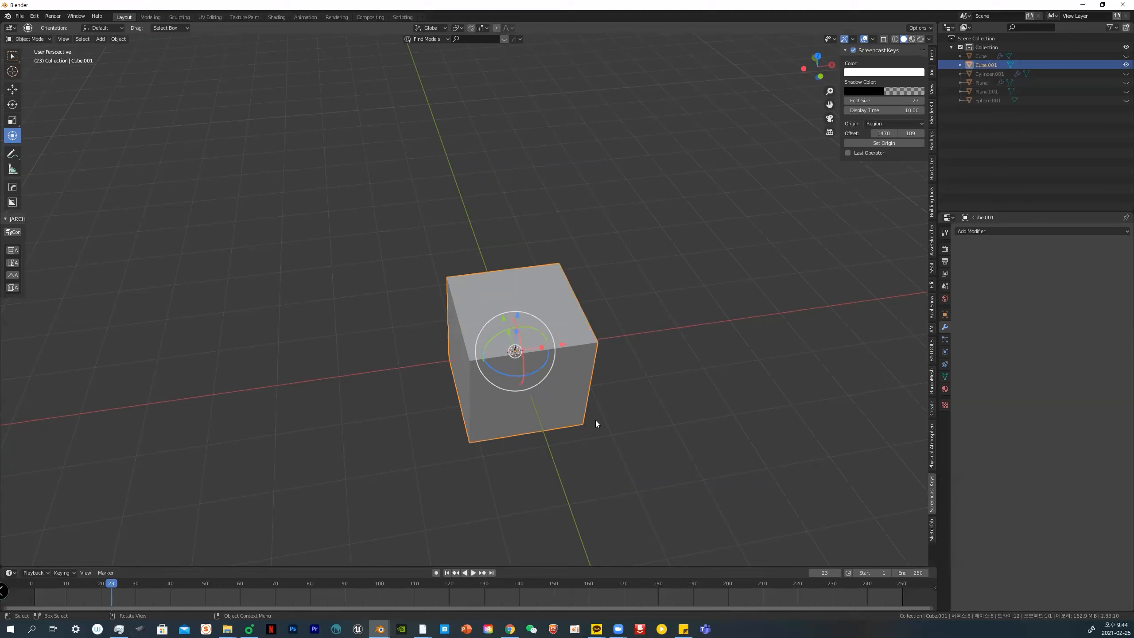
# Duplicate the cube in place and add a Wireframe modifier to the copy
pyautogui.hotkey('shift', 'd')
pyautogui.rightClick(628, 417)
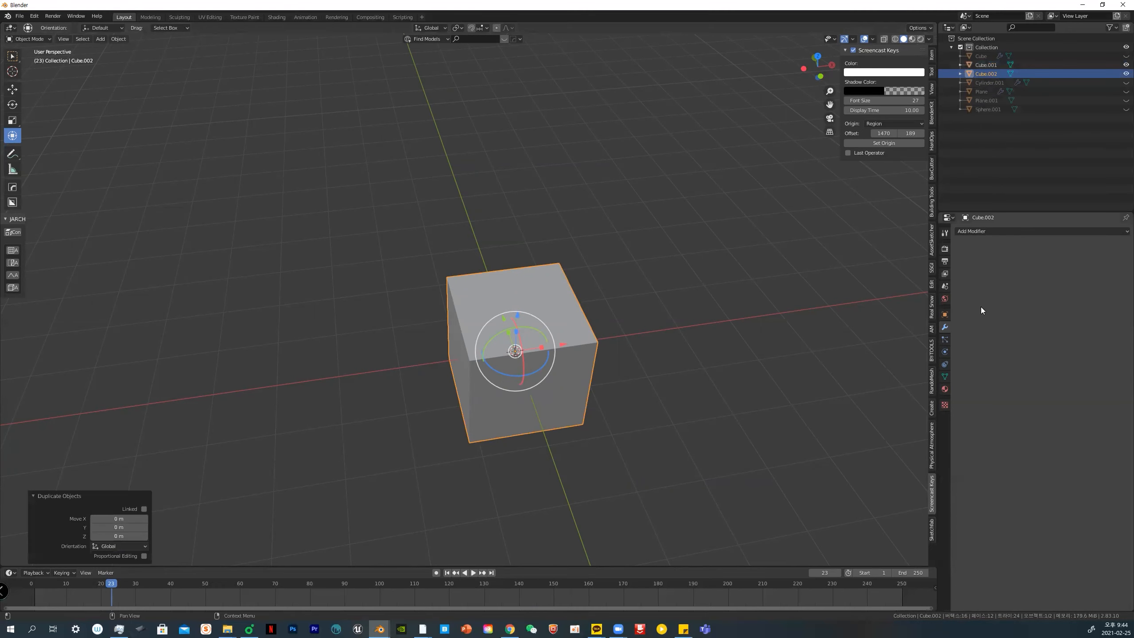
pyautogui.click(974, 230)
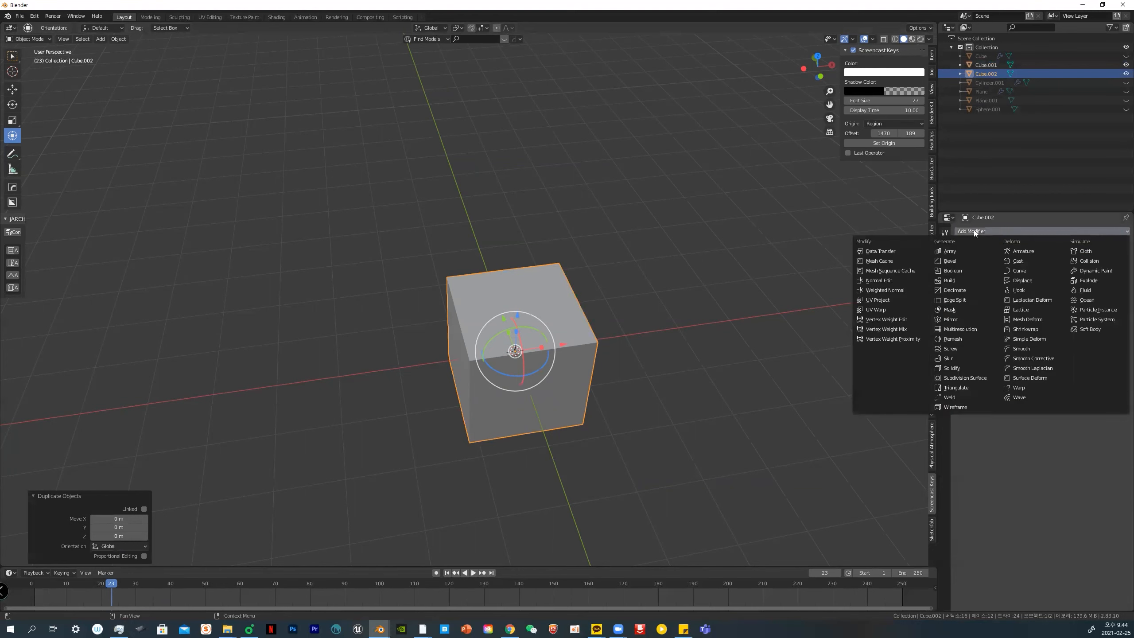
pyautogui.click(950, 407)
pyautogui.moveTo(647, 408); pyautogui.dragTo(642, 344, button='middle')
pyautogui.scroll(2, 651, 352)
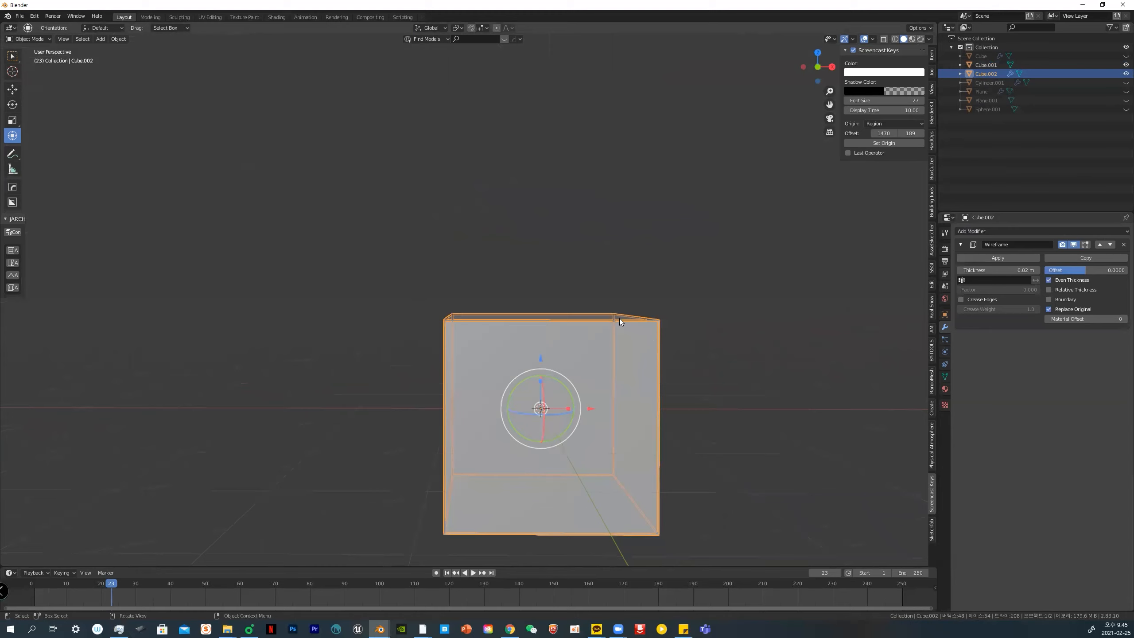
# Set the cube copy's Wireframe thickness to about 0.051 m and its offset to about -0.28
pyautogui.click(979, 232)
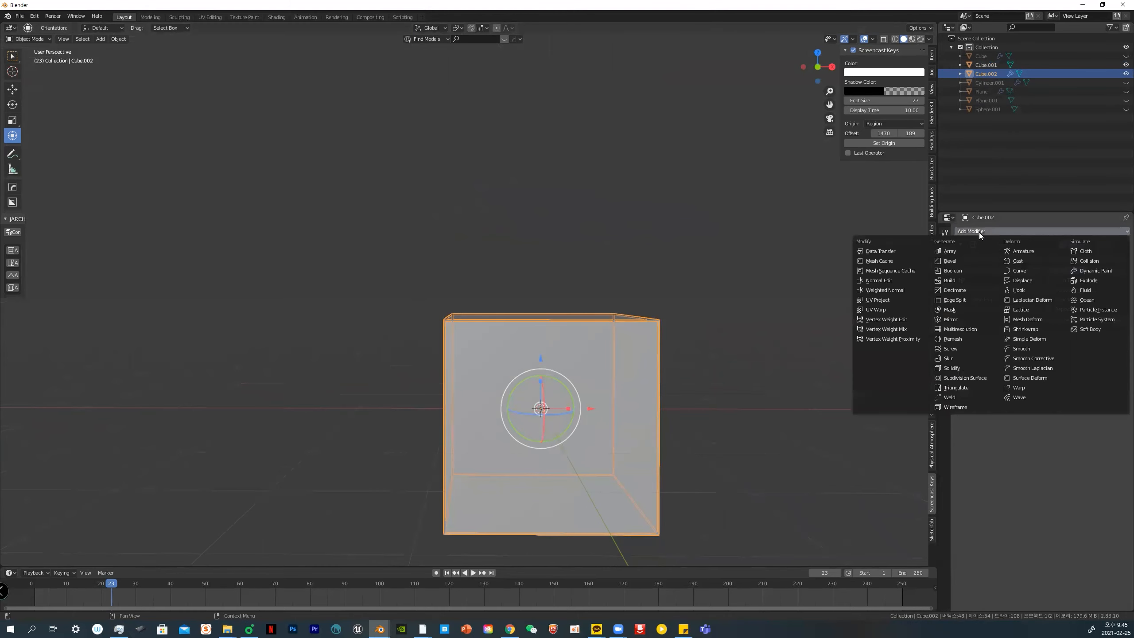
pyautogui.click(957, 411)
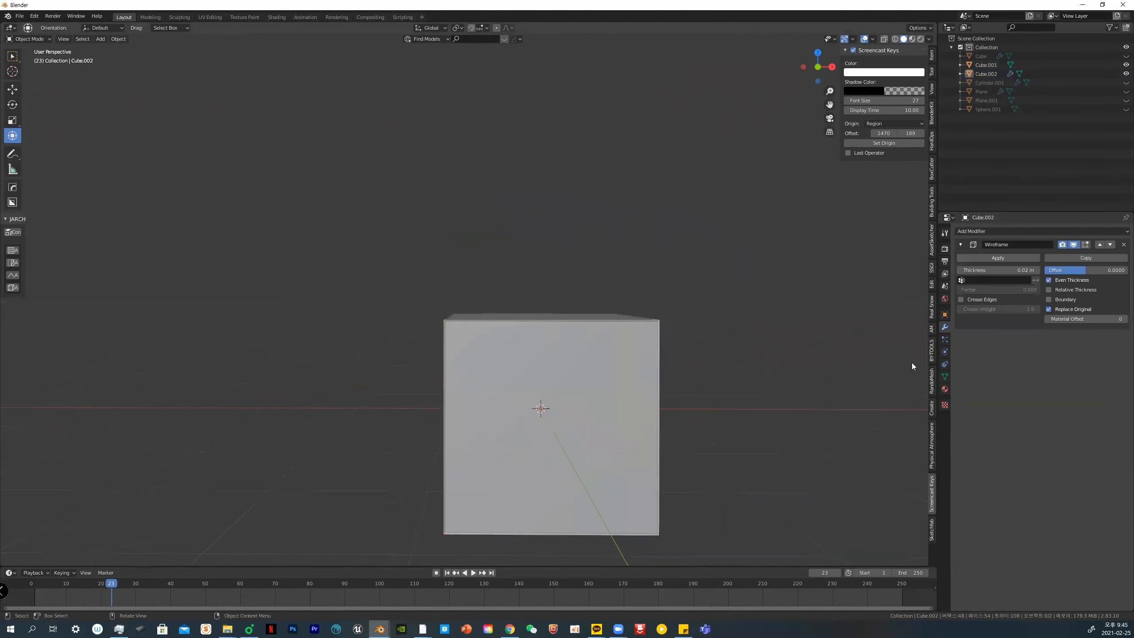
pyautogui.click(660, 339)
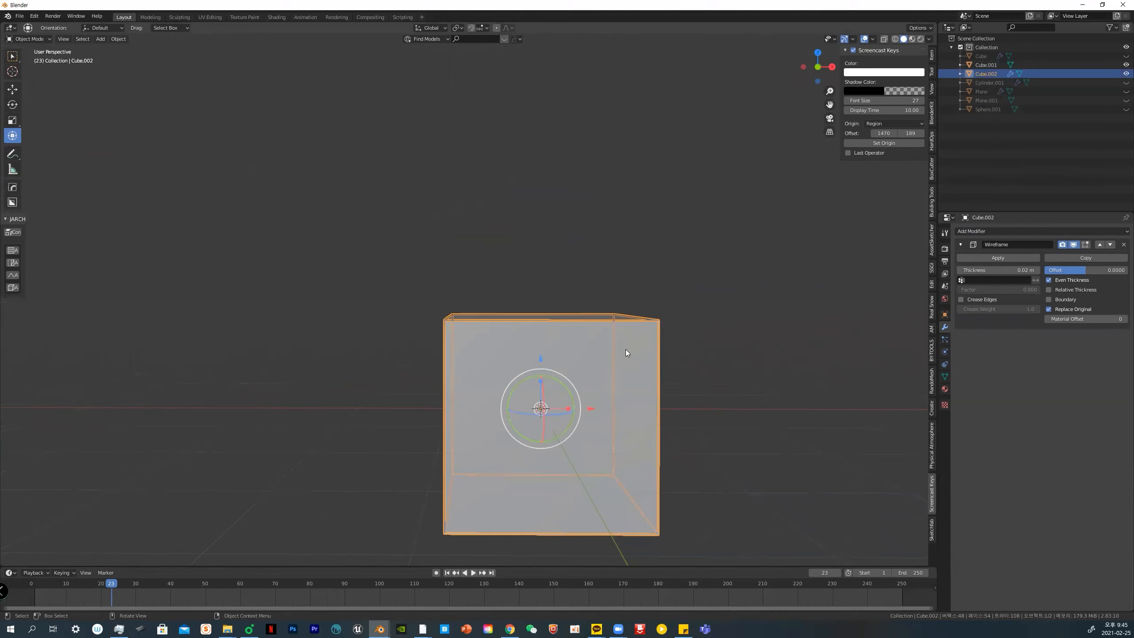
pyautogui.click(657, 346)
pyautogui.moveTo(999, 270); pyautogui.dragTo(1059, 296)
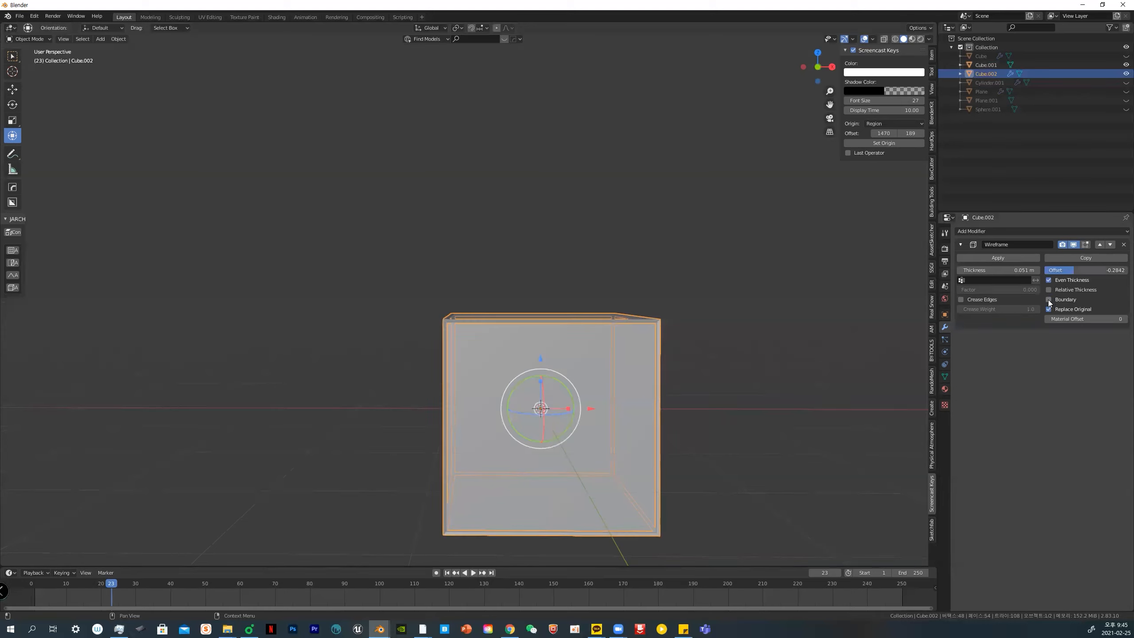
# Select the plain cube, enter Edit Mode and inset its front face about 0.35 m
pyautogui.click(766, 380)
pyautogui.click(591, 401)
pyautogui.hotkey('ctrl', 'Tab')
pyautogui.click(651, 400)
pyautogui.press('i')
pyautogui.click(558, 411)
pyautogui.moveTo(558, 412); pyautogui.dragTo(539, 443, button='middle')
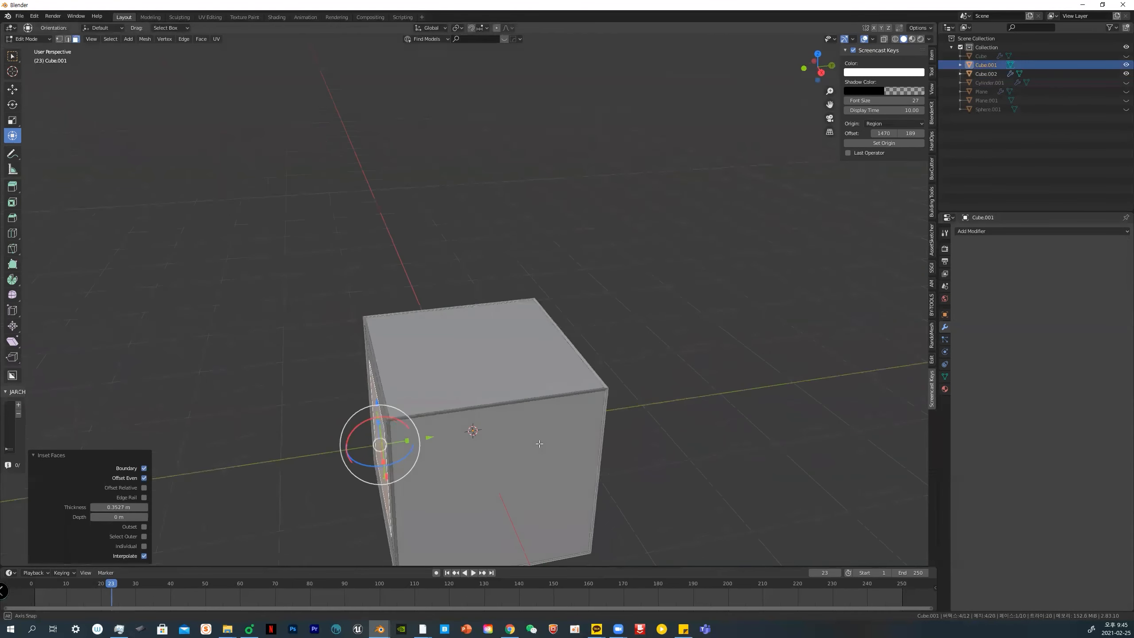
# Extrude the inset face outward about 1.36 m and bevel the extruded end face's edges with a single segment
pyautogui.press('e')
pyautogui.click(306, 449)
pyautogui.moveTo(306, 449); pyautogui.dragTo(493, 413, button='middle')
pyautogui.hotkey('ctrl', 'b')
pyautogui.scroll(-8, 529, 409)
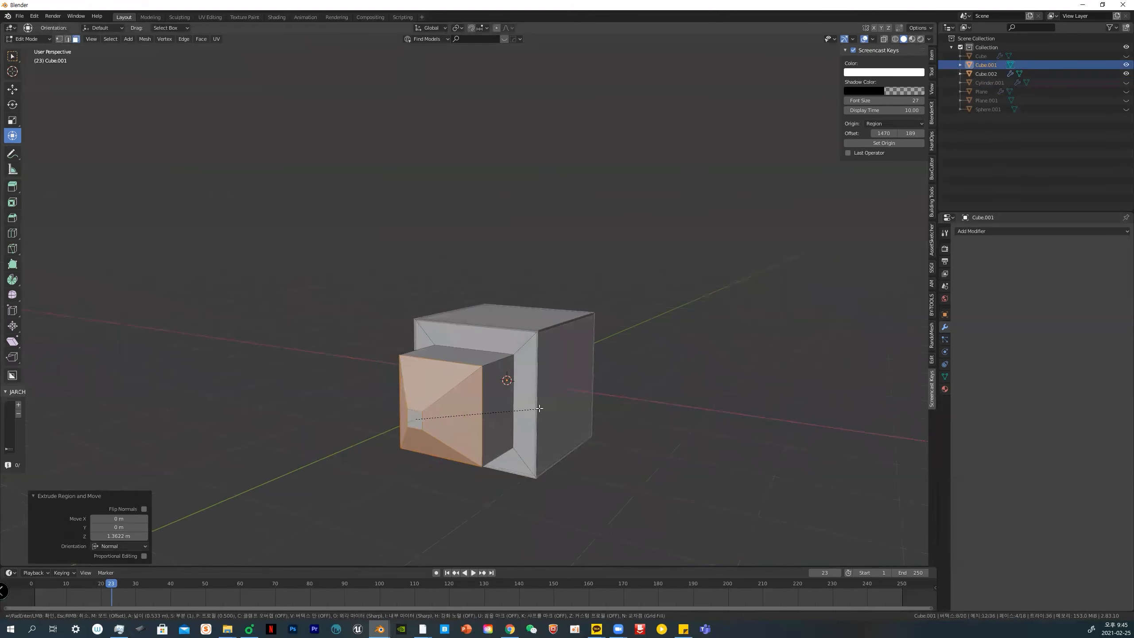
pyautogui.click(515, 408)
pyautogui.moveTo(515, 409); pyautogui.dragTo(531, 409, button='middle')
# Inset the bevelled end face with 0 m thickness and extrude it outward about 1.09 m
pyautogui.press('i')
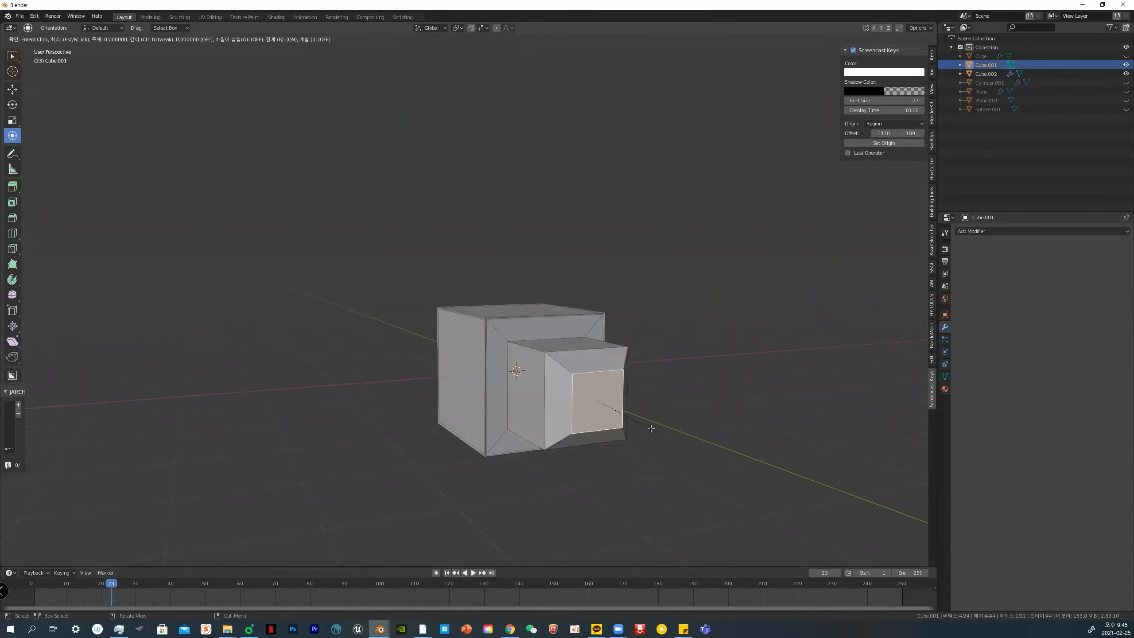
pyautogui.click(713, 422)
pyautogui.moveTo(713, 423); pyautogui.dragTo(738, 425, button='middle')
pyautogui.press('e')
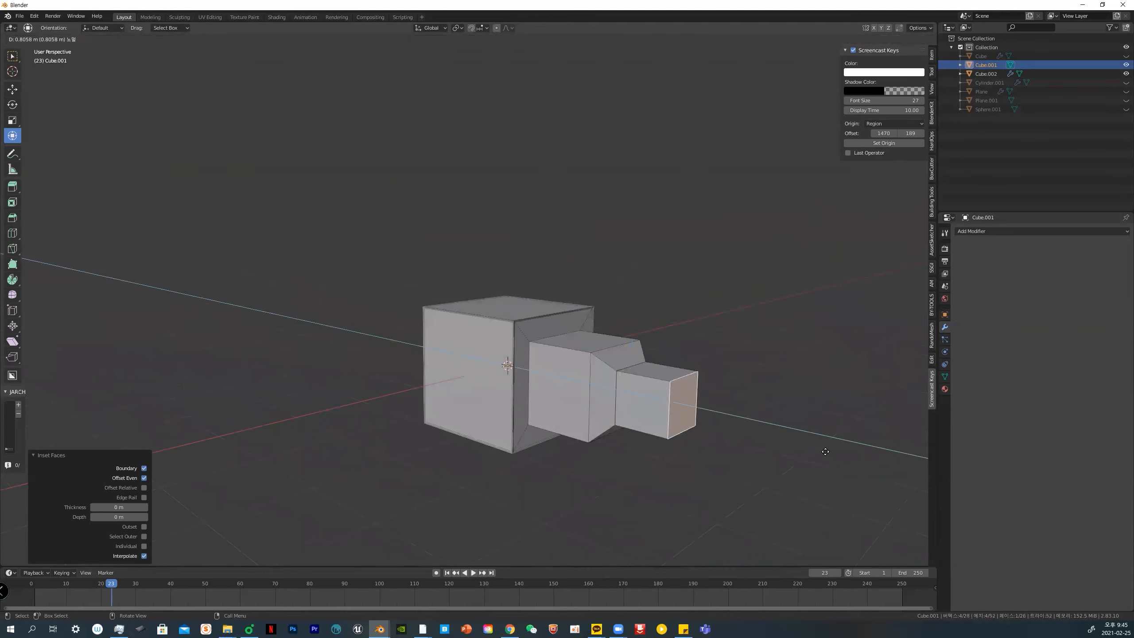
pyautogui.click(826, 451)
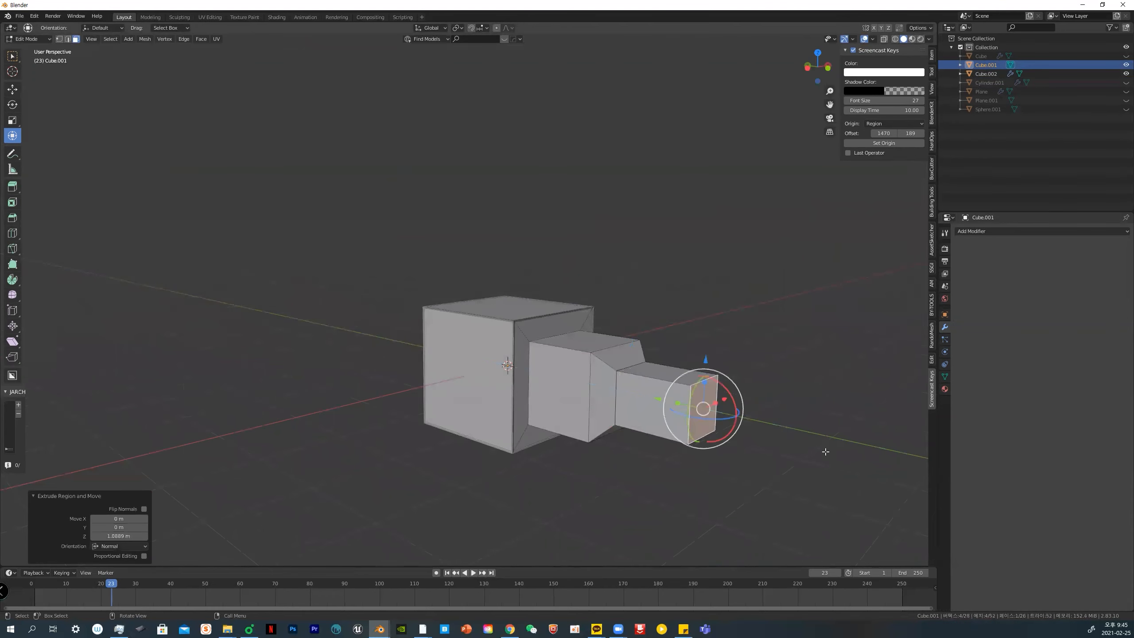
pyautogui.click(10, 191)
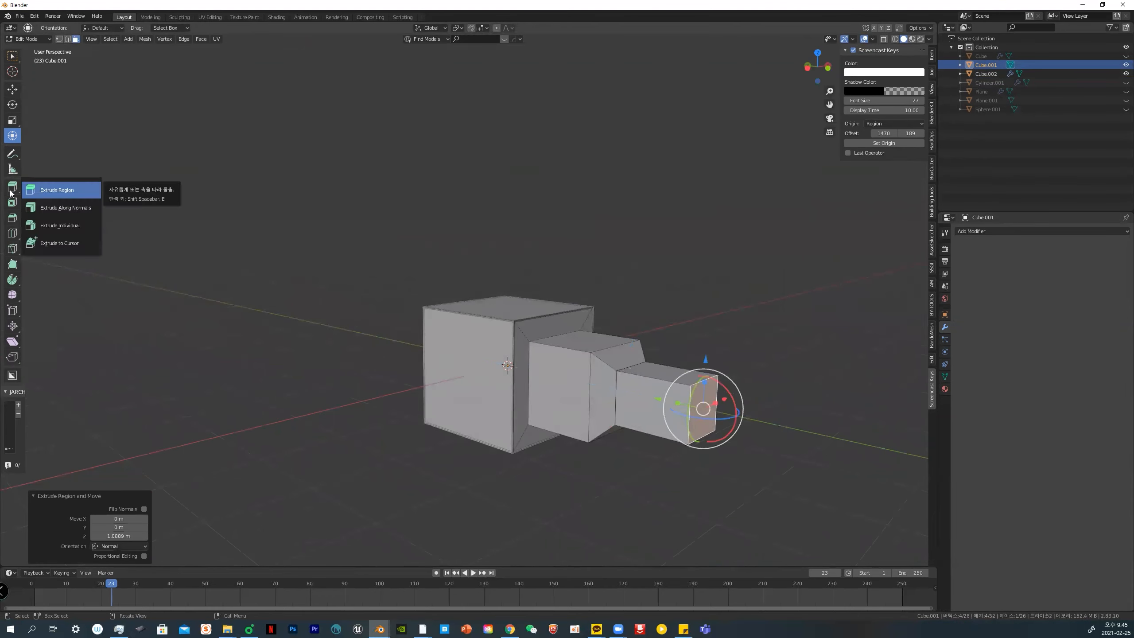
pyautogui.click(53, 190)
pyautogui.moveTo(621, 331); pyautogui.dragTo(573, 332, button='middle')
pyautogui.press('ctrl')
pyautogui.hotkey('ctrl', 't')
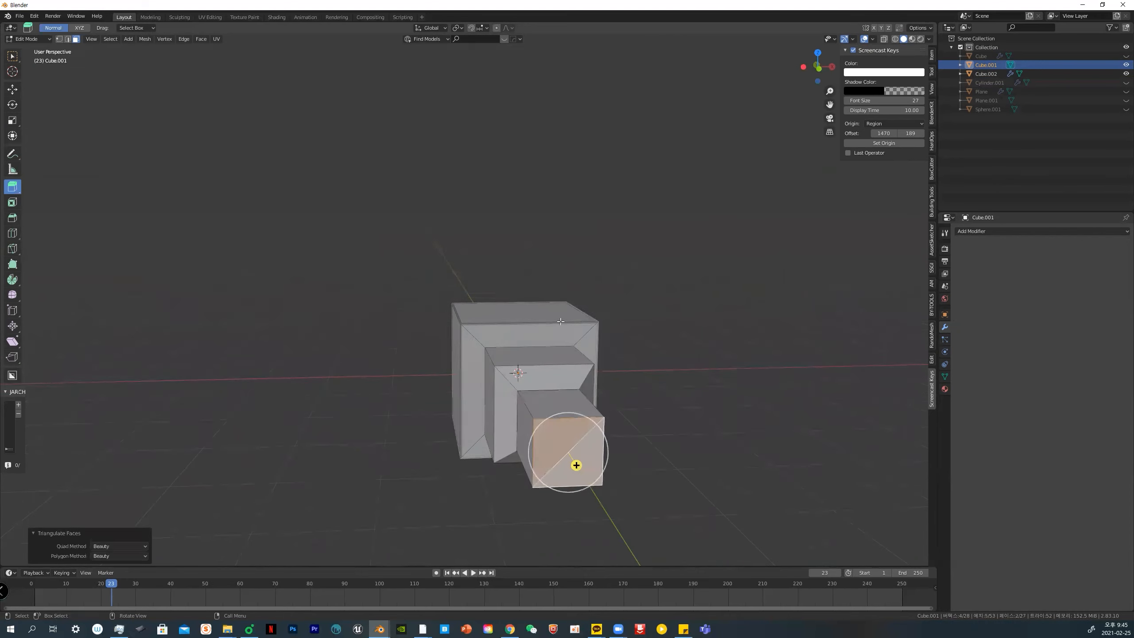
pyautogui.hotkey('ctrl', 'z')
# Add one centred loop cut running lengthwise around the cube and its extruded sections
pyautogui.hotkey('ctrl', 'r')
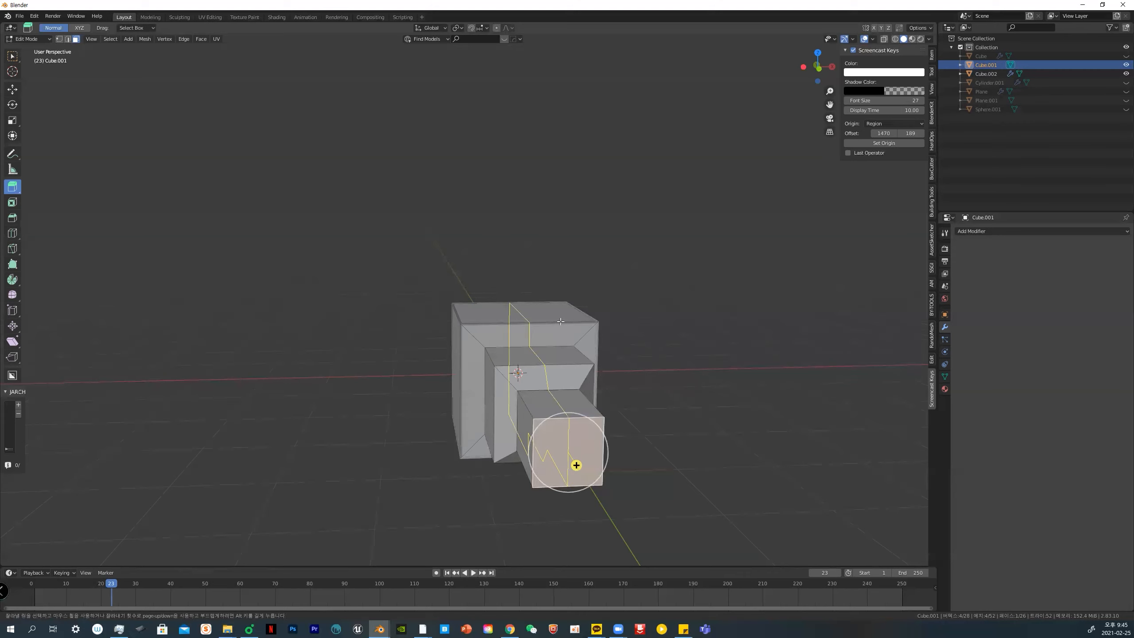
pyautogui.click(575, 465)
pyautogui.rightClick(543, 413)
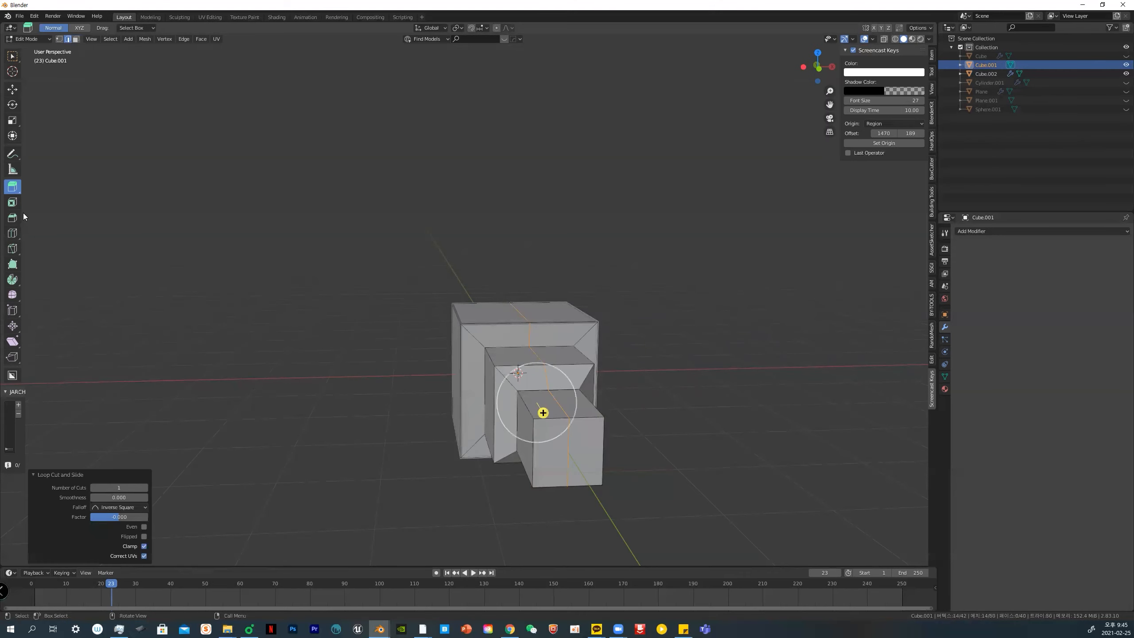
# Extrude one half of the split end face outward about 1.3 m and scale the new end face to about 0.45
pyautogui.click(12, 204)
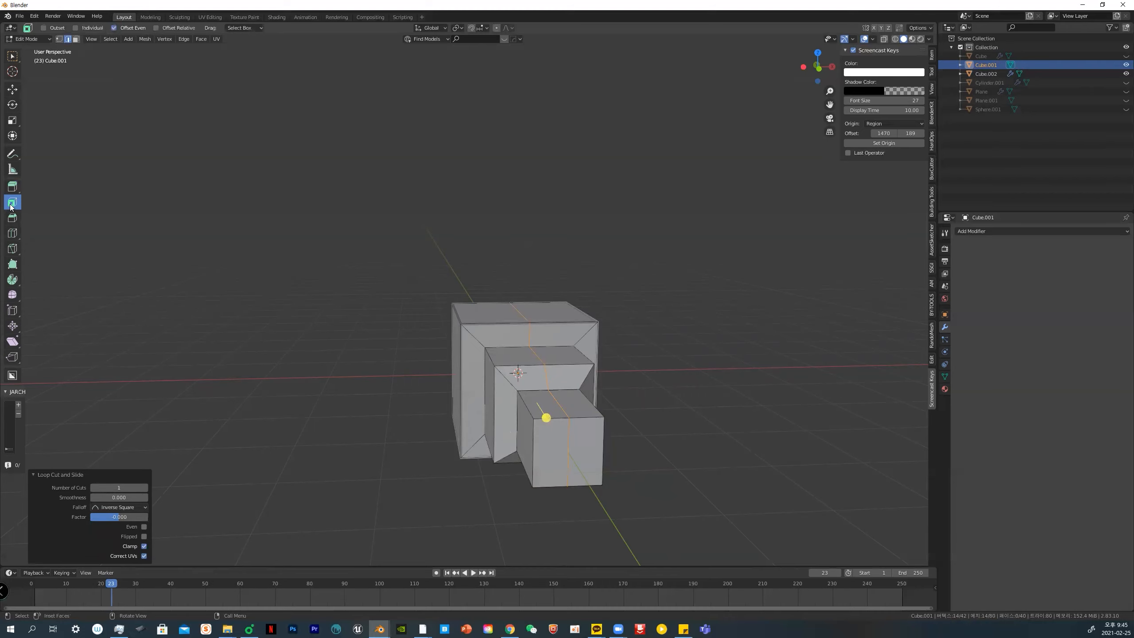
pyautogui.moveTo(554, 448); pyautogui.dragTo(683, 458, button='middle')
pyautogui.click(566, 450)
pyautogui.press('3')
pyautogui.click(602, 453)
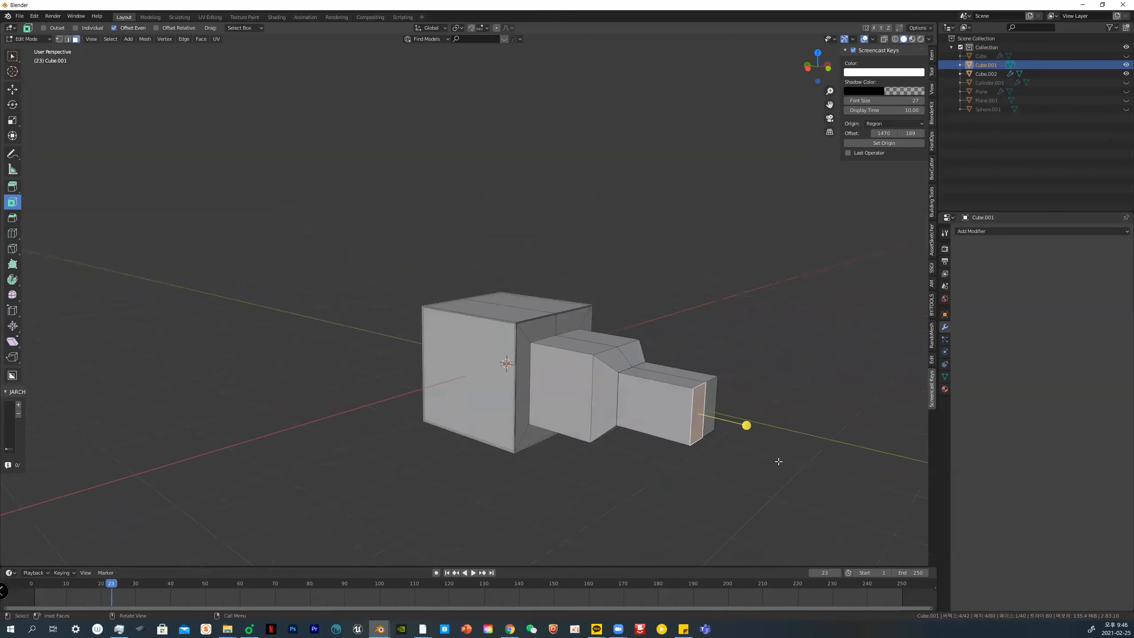
pyautogui.press('e')
pyautogui.click(896, 488)
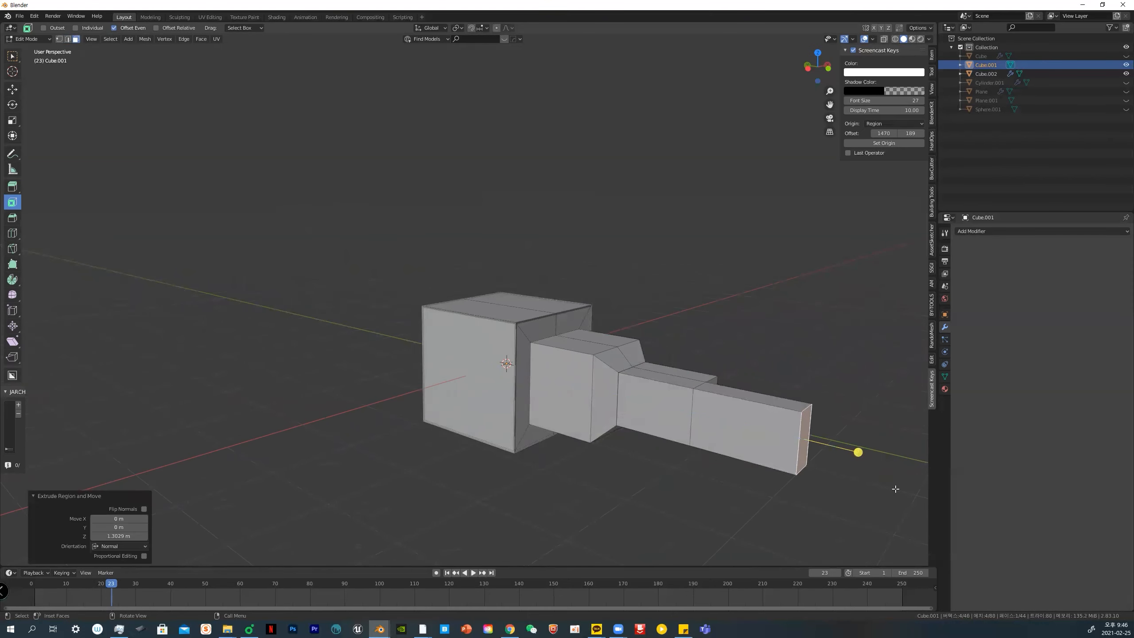
pyautogui.press('s')
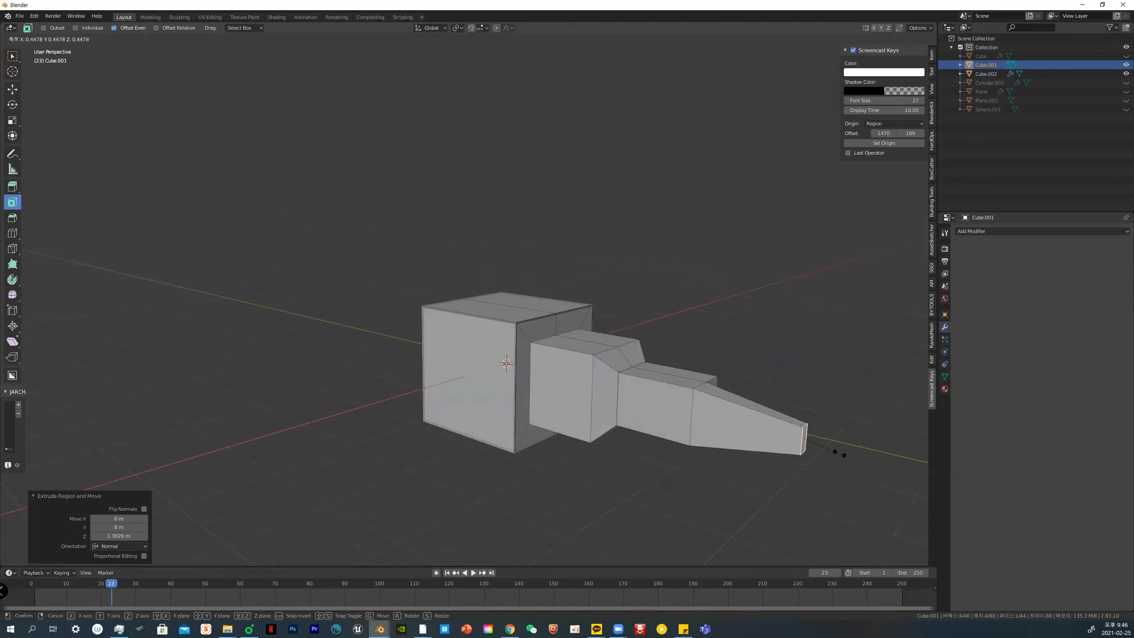
pyautogui.click(828, 451)
# Return to Object Mode, duplicate the extruded cube in place and add a Wireframe modifier to the copy
pyautogui.hotkey('ctrl', 'Tab')
pyautogui.click(754, 358)
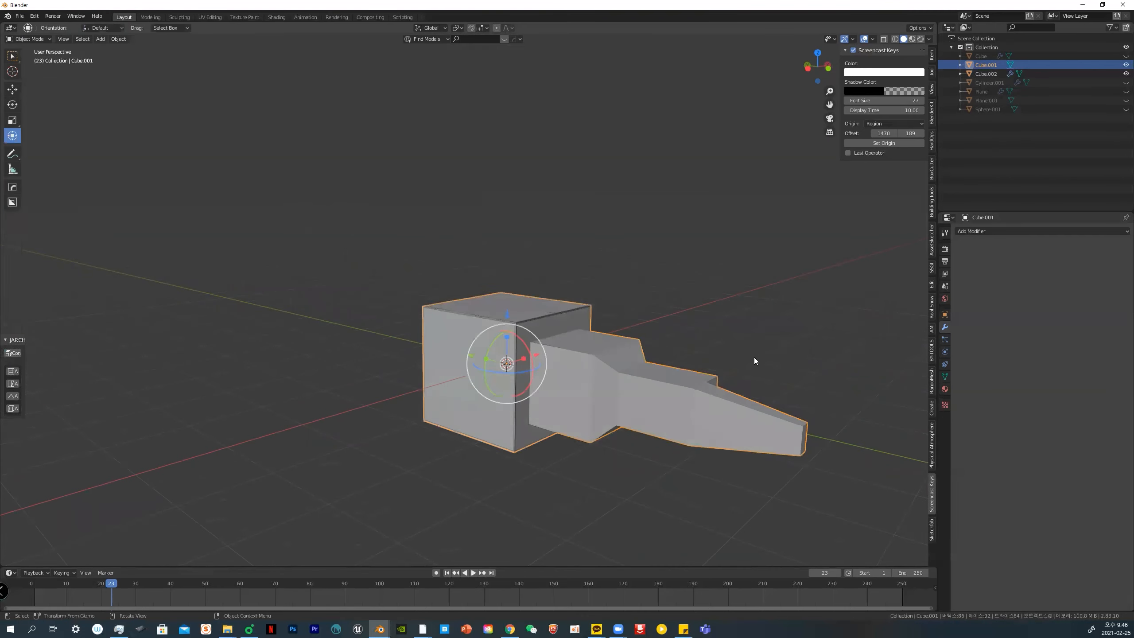
pyautogui.moveTo(716, 408); pyautogui.dragTo(696, 406, button='middle')
pyautogui.hotkey('alt', 'a')
pyautogui.click(605, 374)
pyautogui.hotkey('shift', 'd')
pyautogui.rightClick(605, 374)
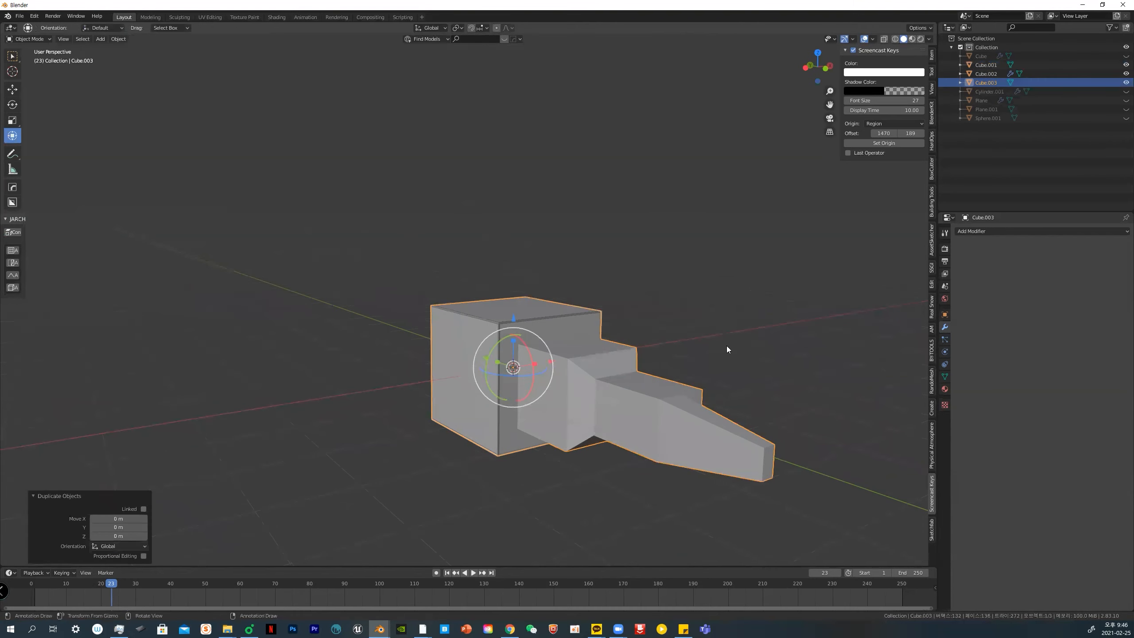
pyautogui.click(975, 231)
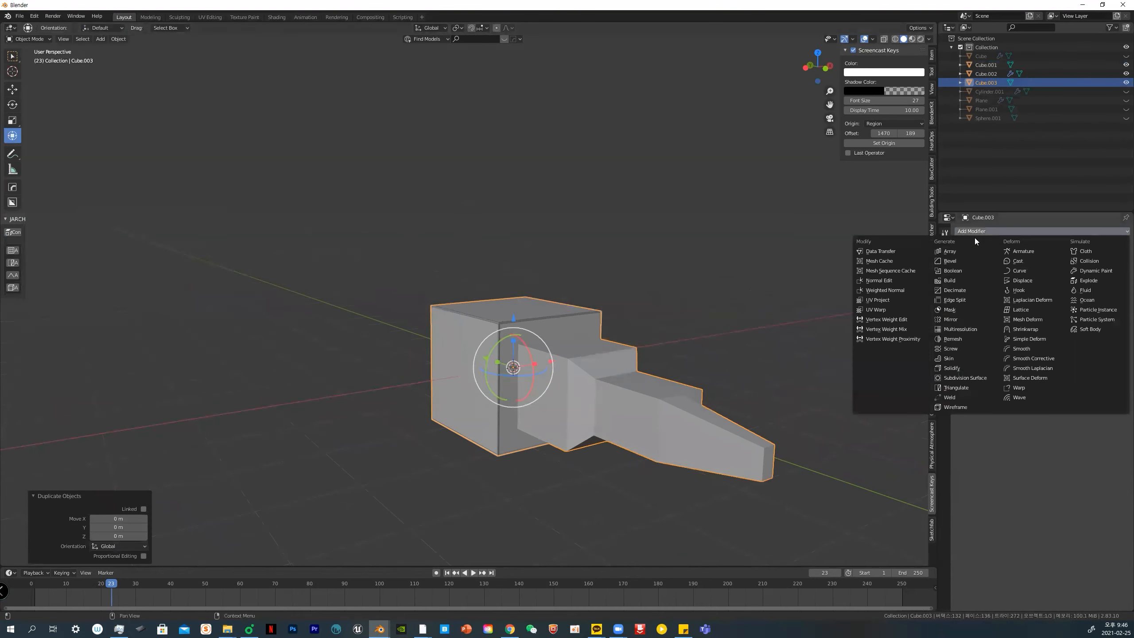
pyautogui.click(947, 407)
pyautogui.moveTo(760, 384); pyautogui.dragTo(685, 365, button='middle')
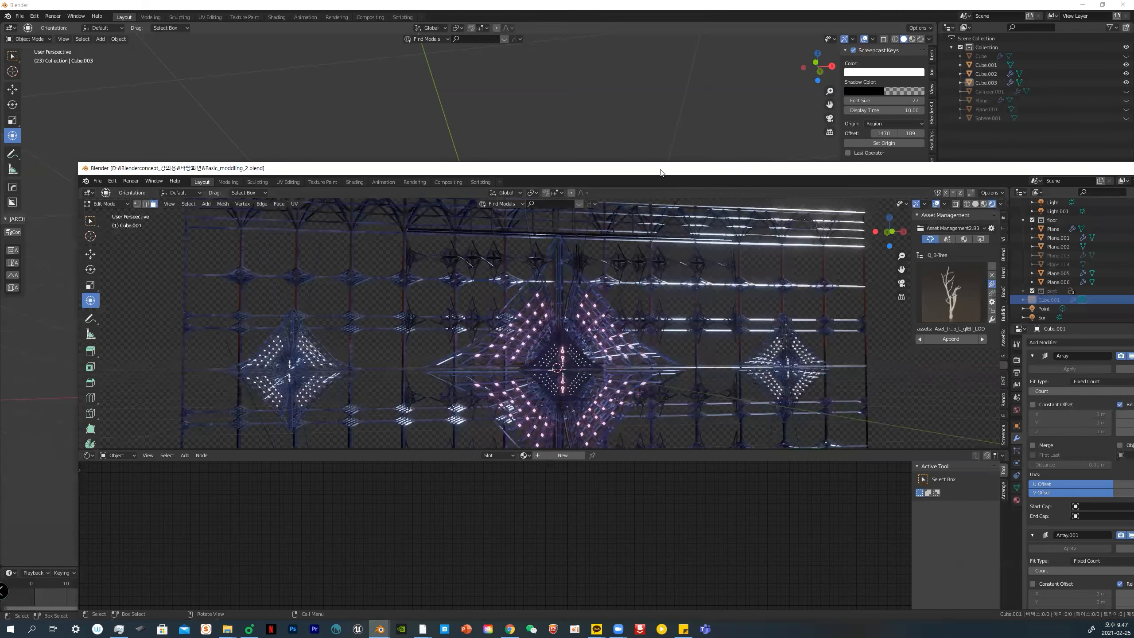
# Maximize the Basic_moddling_2.blend window, enlarge its 3D viewport and switch to Object Mode
pyautogui.doubleClick(660, 172)
pyautogui.press('n')
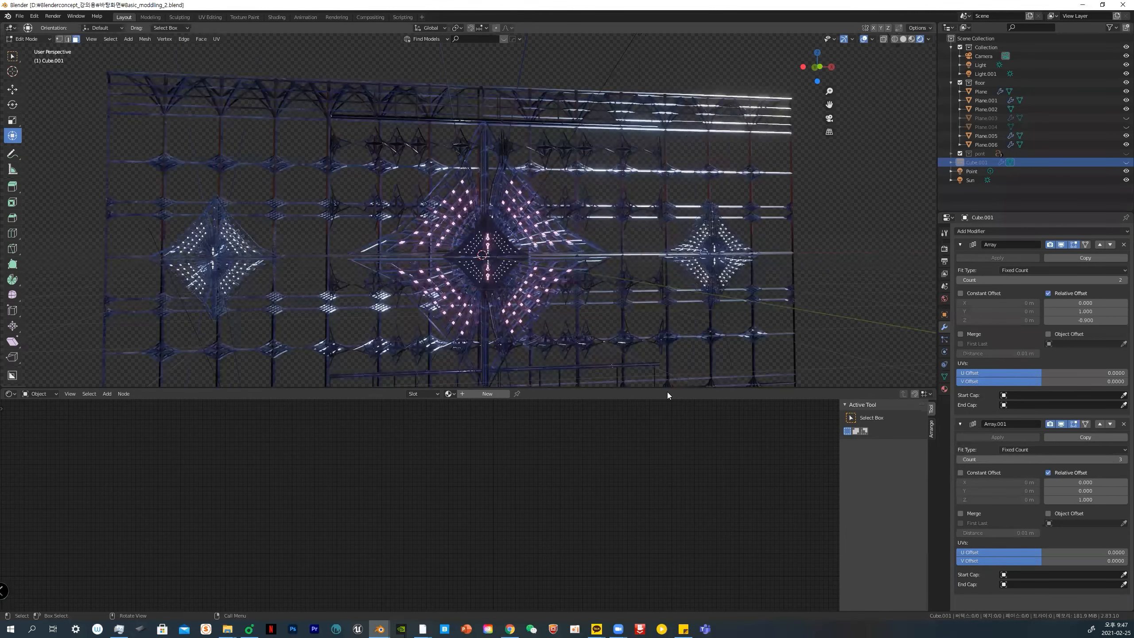
pyautogui.moveTo(619, 391); pyautogui.dragTo(620, 573)
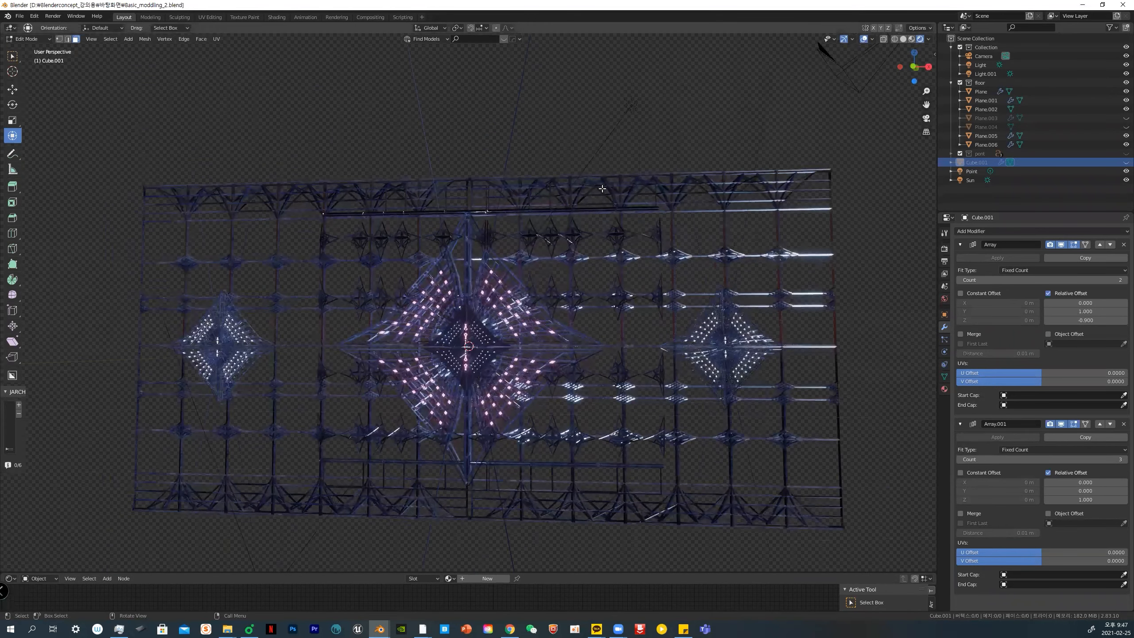
pyautogui.hotkey('ctrl', 'Tab')
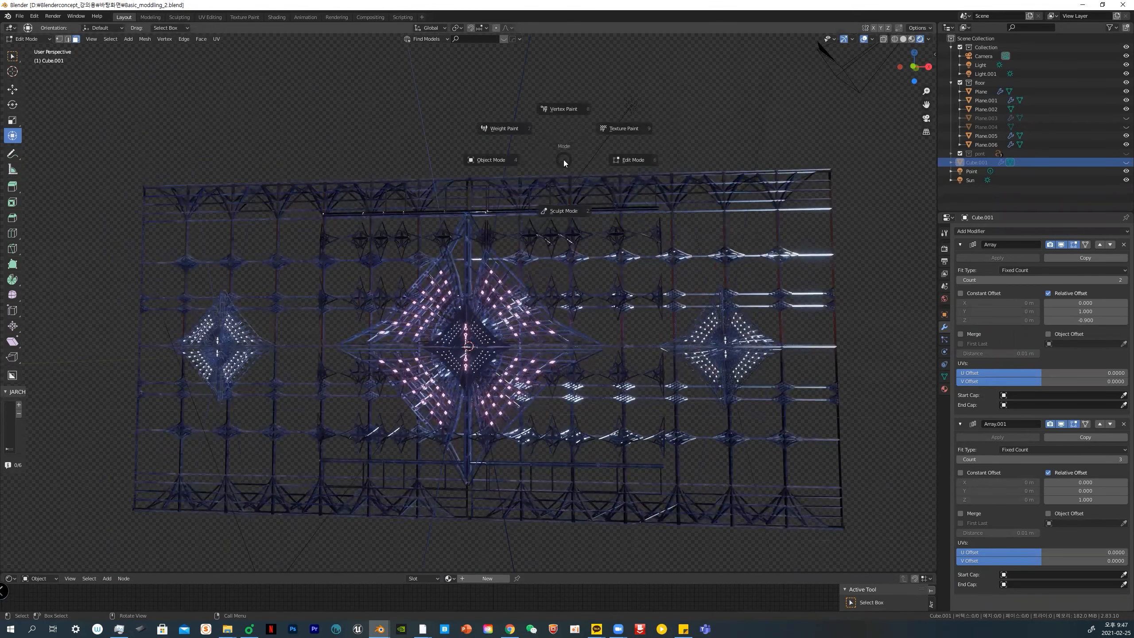
pyautogui.click(450, 161)
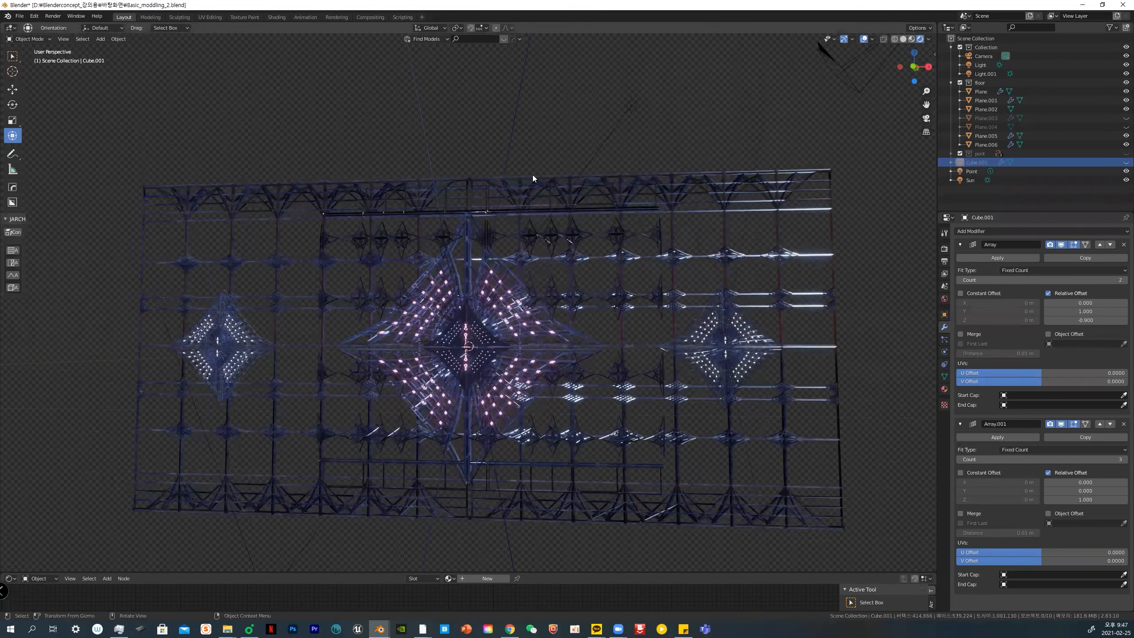
# Select the central diamond frame Plane.001 and open it in Edit Mode to view its base mesh
pyautogui.click(549, 187)
pyautogui.moveTo(671, 205); pyautogui.dragTo(839, 265, button='middle')
pyautogui.click(528, 139)
pyautogui.hotkey('ctrl', 'Tab')
pyautogui.click(593, 147)
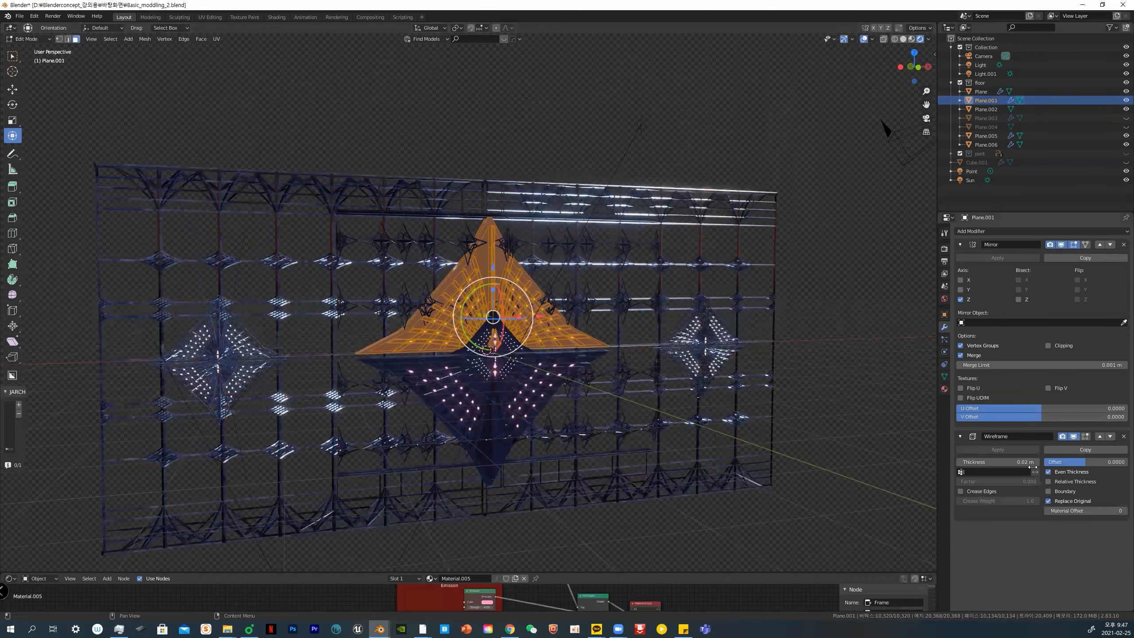
# Return the diamond frame to Object Mode and examine the effect of its Mirror and Wireframe modifiers
pyautogui.moveTo(513, 276); pyautogui.dragTo(616, 282, button='middle')
pyautogui.hotkey('ctrl', 'Tab')
pyautogui.click(571, 125)
pyautogui.moveTo(570, 127); pyautogui.dragTo(579, 126, button='middle')
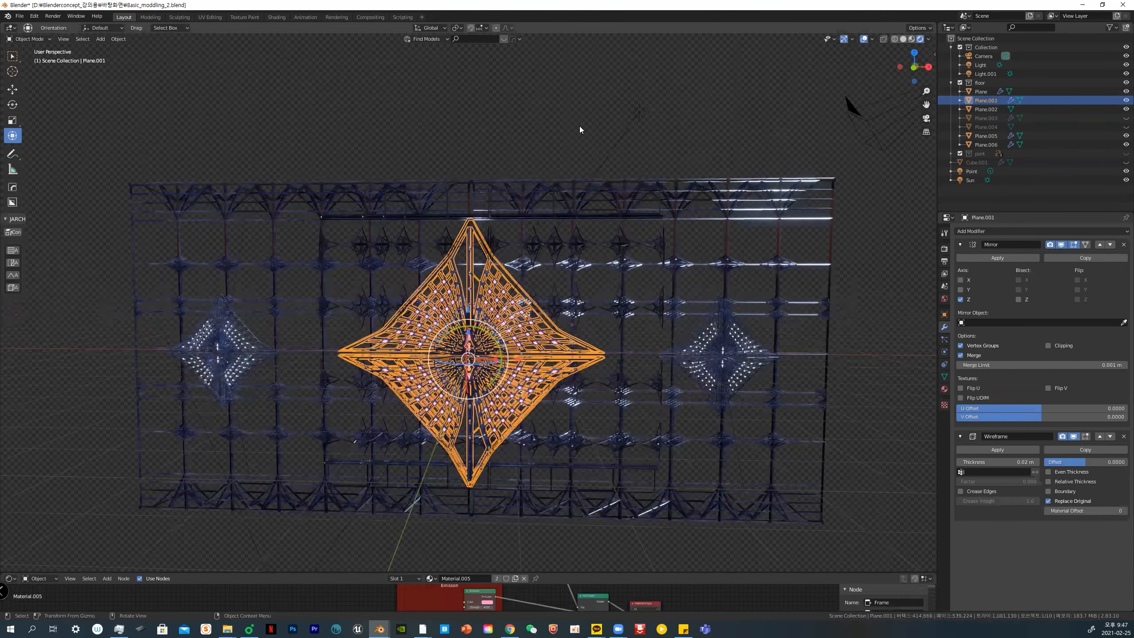
pyautogui.click(579, 126)
pyautogui.scroll(2, 533, 199)
pyautogui.moveTo(532, 199)
pyautogui.mouseDown(button='middle')
pyautogui.moveTo(548, 228)
pyautogui.moveTo(554, 193)
pyautogui.moveTo(522, 195)
pyautogui.mouseUp(button='middle')
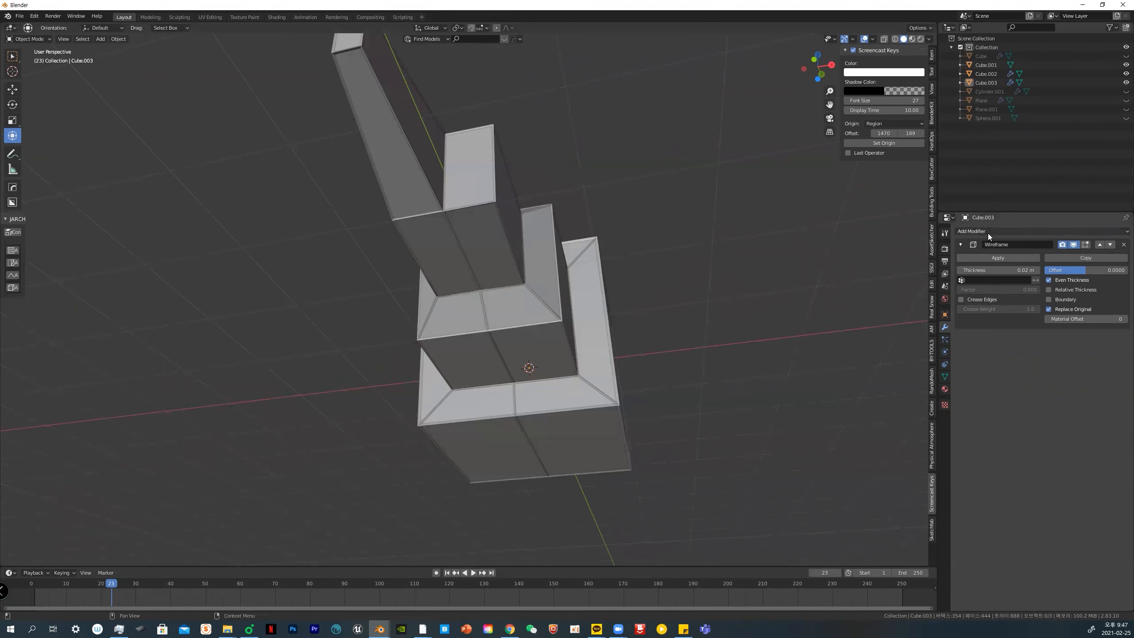
pyautogui.click(987, 231)
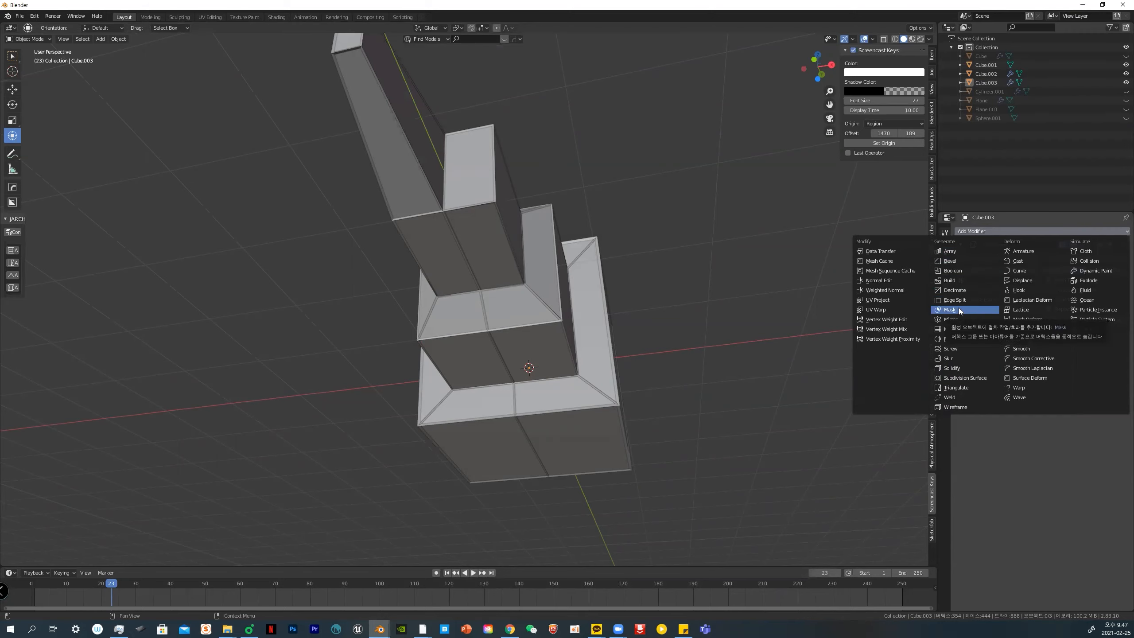
pyautogui.click(955, 407)
# Return to the modifier demo scene and delete the three overlapping cube objects
pyautogui.moveTo(721, 318); pyautogui.dragTo(462, 363, button='middle')
pyautogui.scroll(-3, 463, 363)
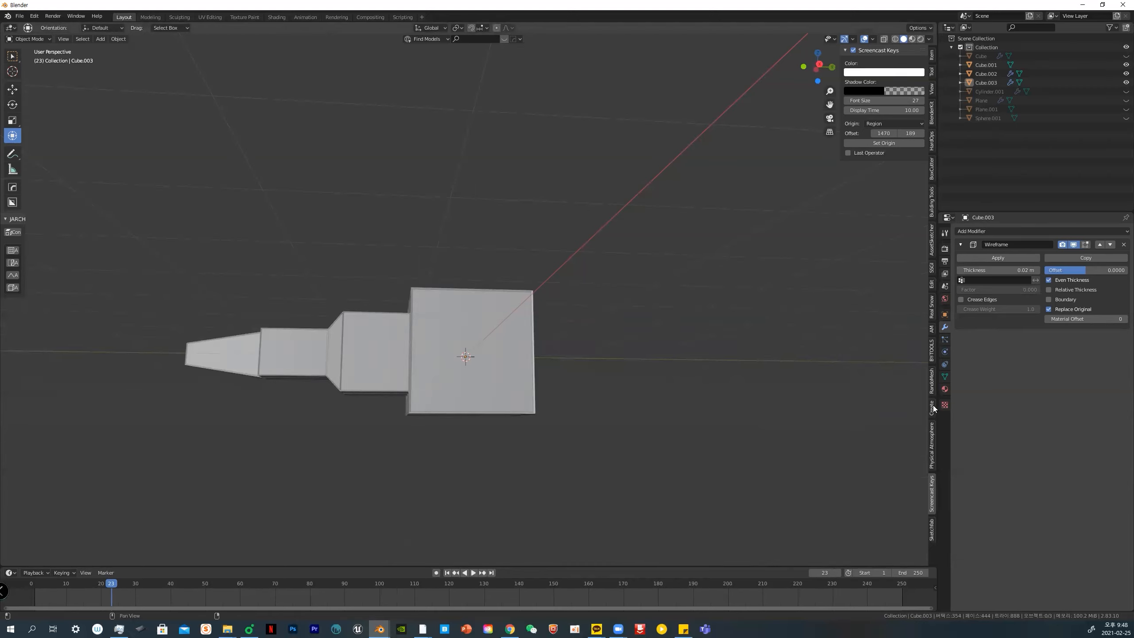
pyautogui.moveTo(286, 240); pyautogui.dragTo(530, 395)
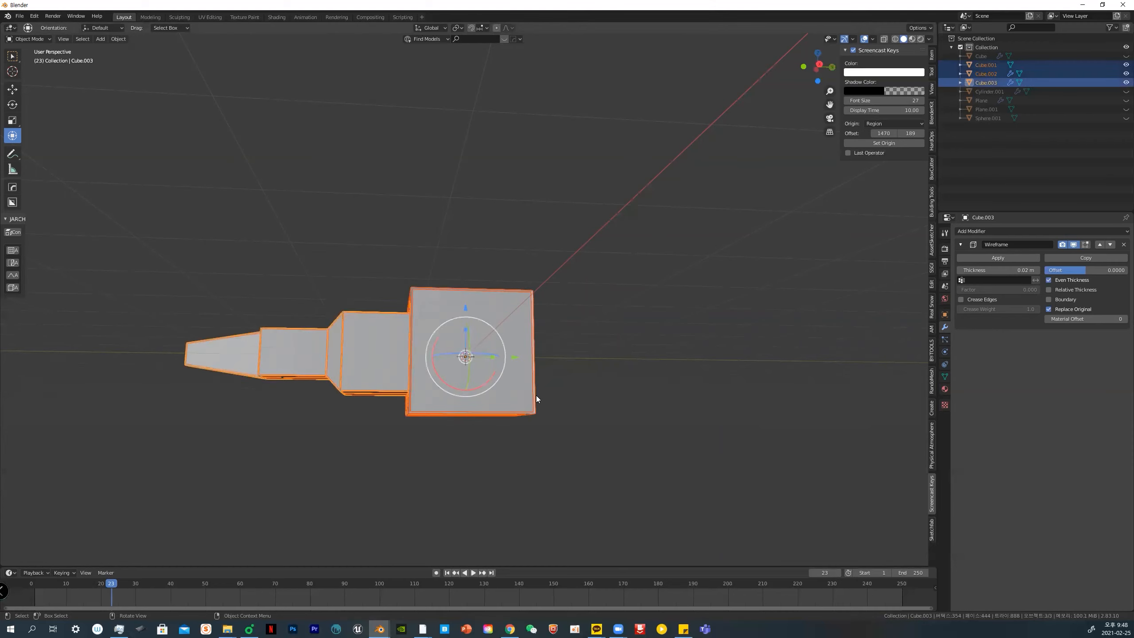
pyautogui.press('Delete')
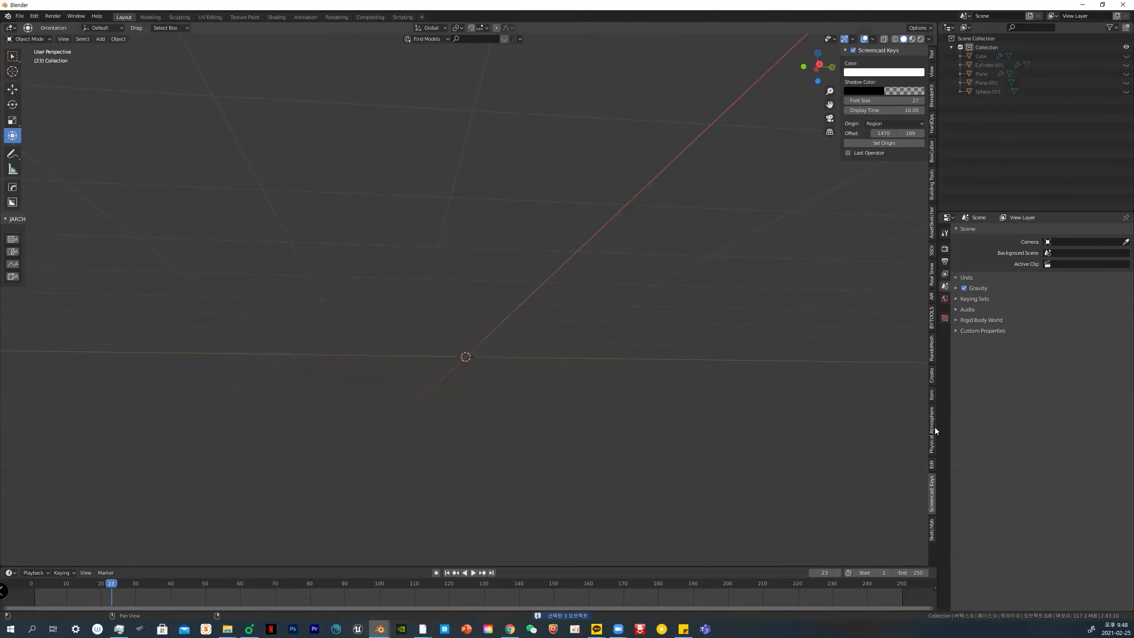
# Activate the Sketchfab add-on and search its model library for ROCK
pyautogui.click(933, 530)
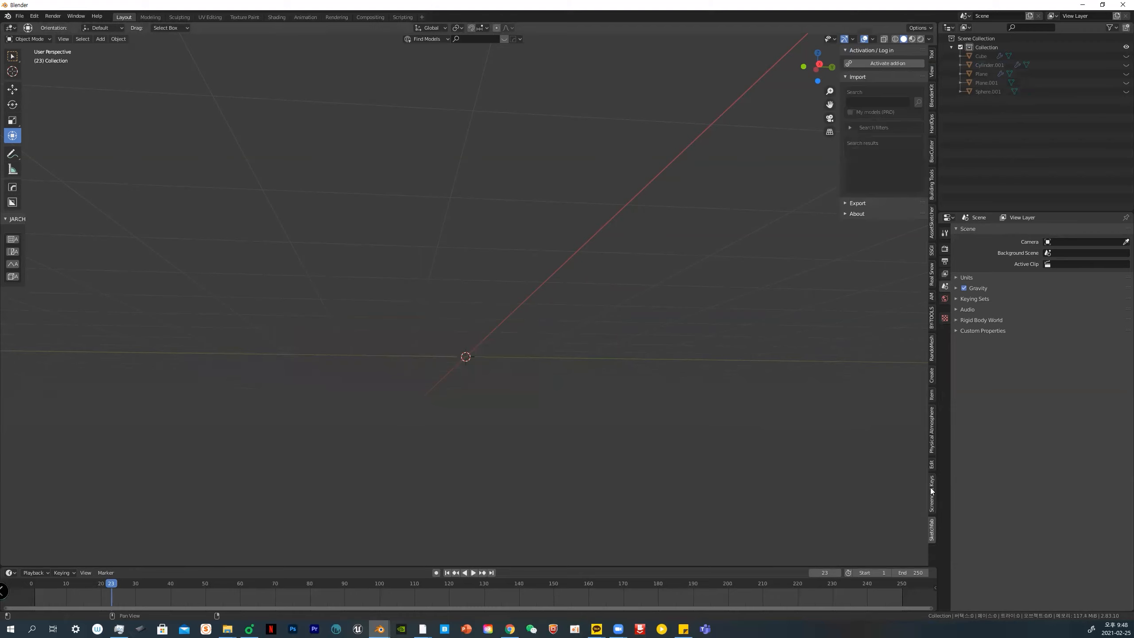
pyautogui.click(872, 65)
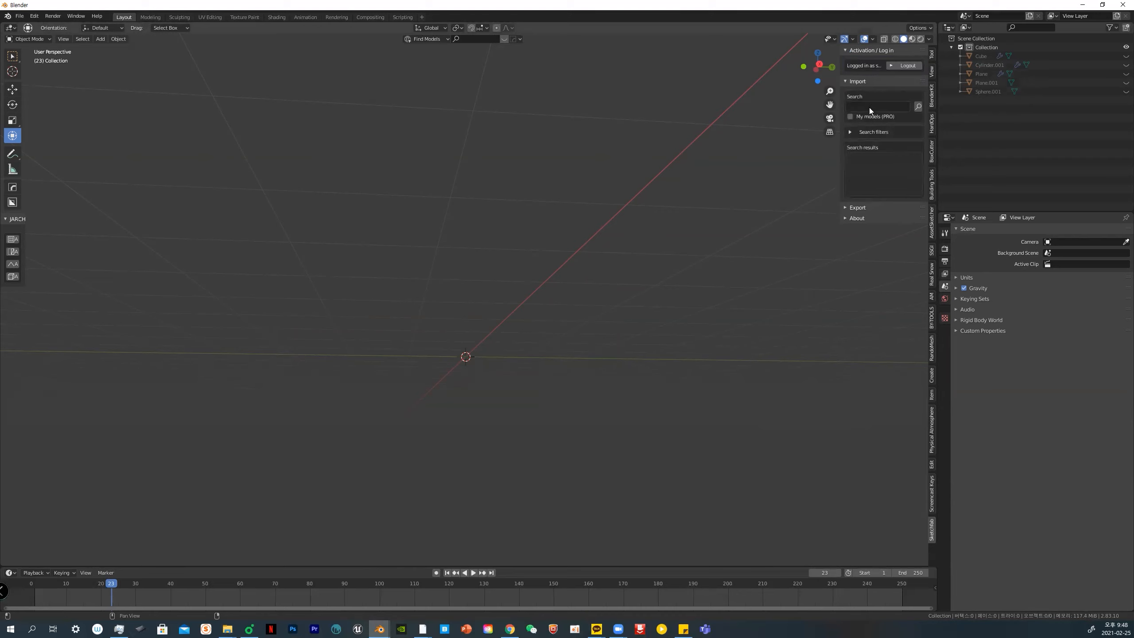
pyautogui.click(870, 108)
pyautogui.write('ROCK')
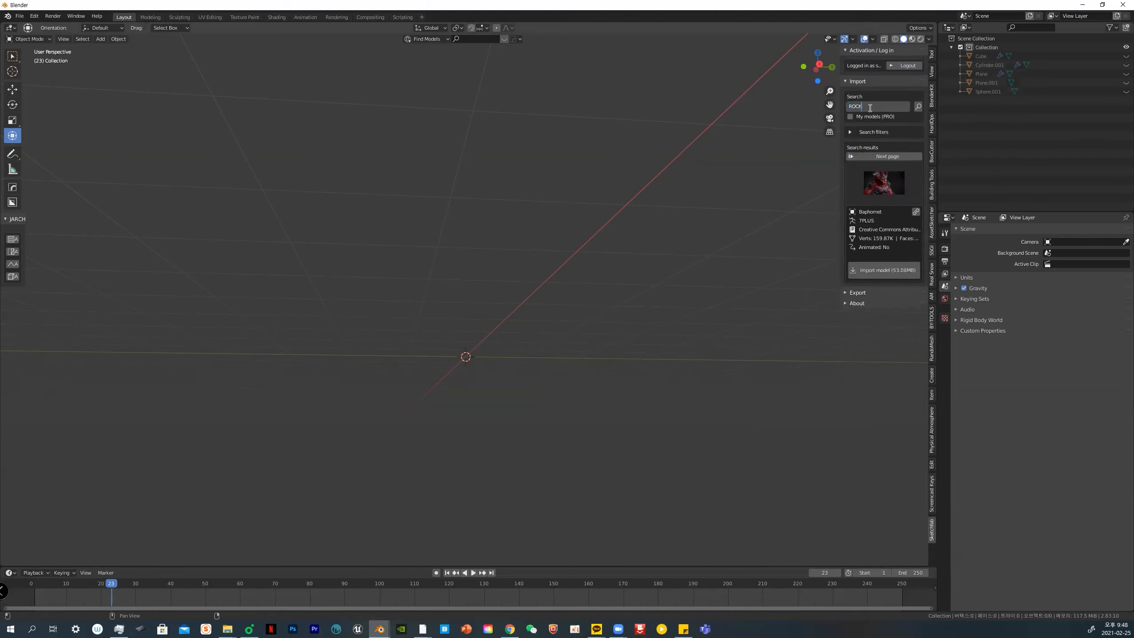
pyautogui.press('Return')
pyautogui.click(869, 108)
pyautogui.click(885, 191)
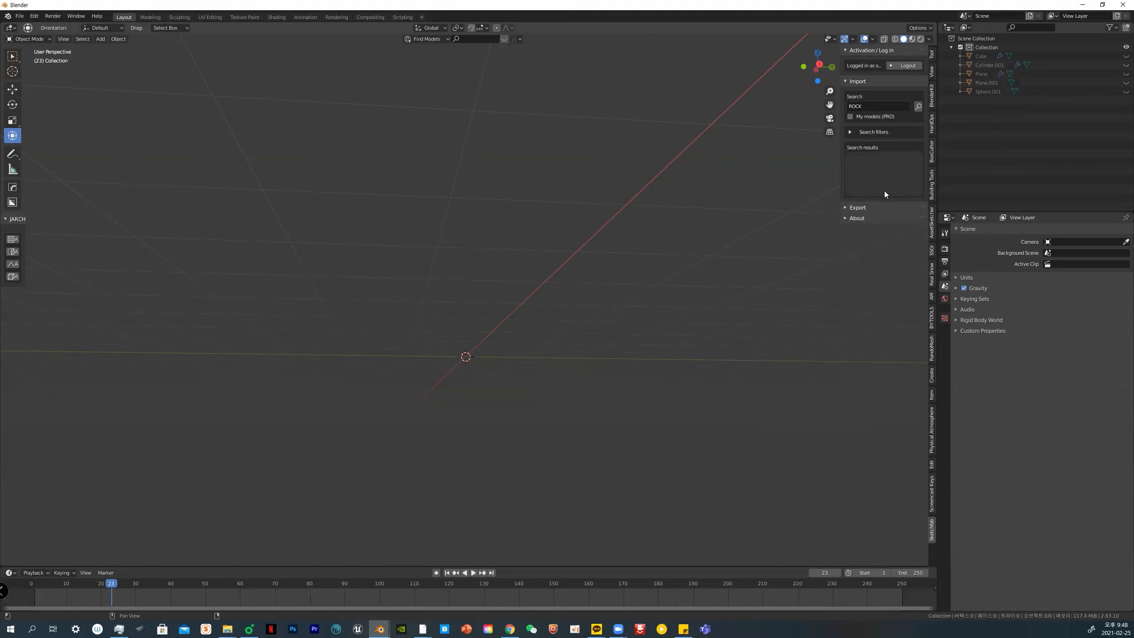
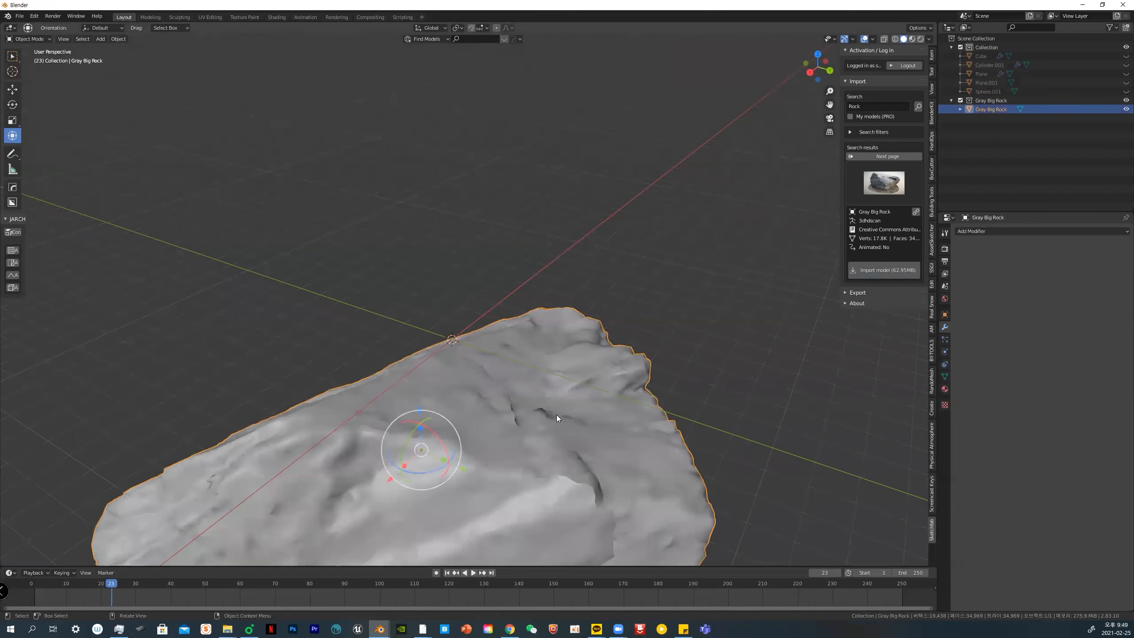
# Raise the Gray Big Rock about 4.2 m along Z and set its origin to the 3D cursor
pyautogui.moveTo(419, 417); pyautogui.dragTo(459, 330)
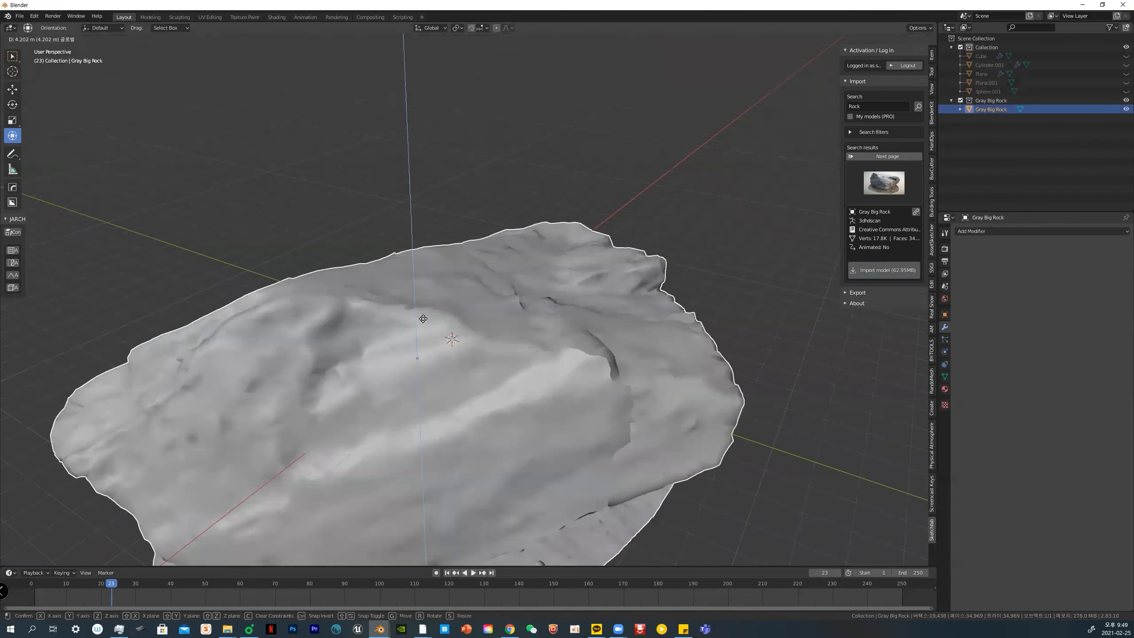
pyautogui.rightClick(459, 330)
pyautogui.moveTo(454, 357)
pyautogui.click(531, 371)
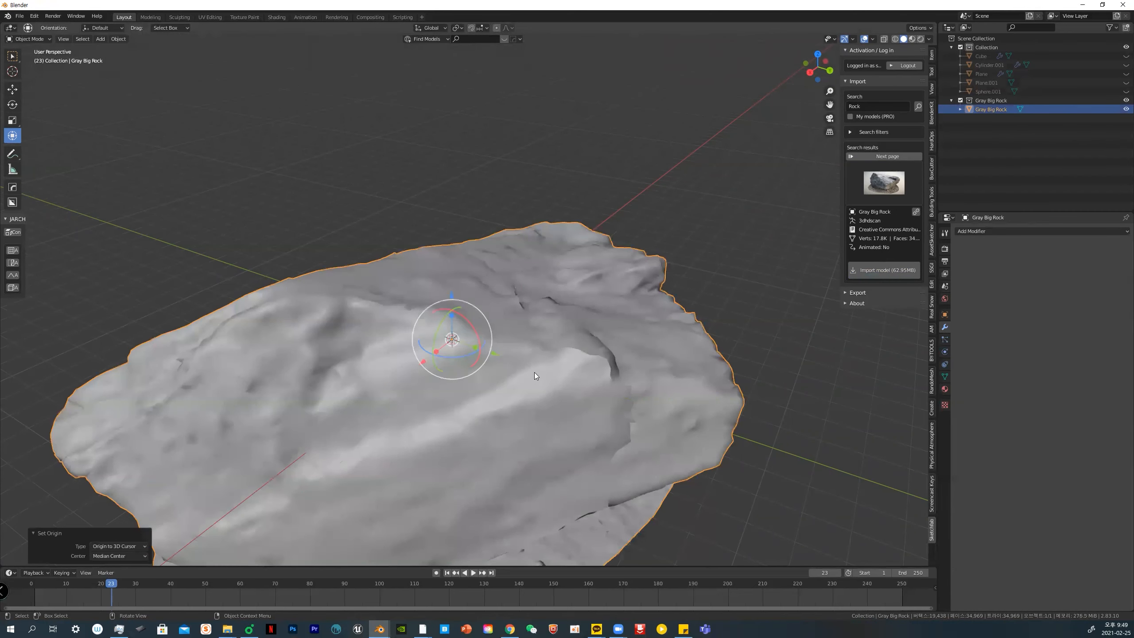
# Open the Gray Big Rock in Edit Mode and view its mesh from the side
pyautogui.moveTo(534, 372); pyautogui.dragTo(572, 367, button='middle')
pyautogui.hotkey('ctrl', 'Tab')
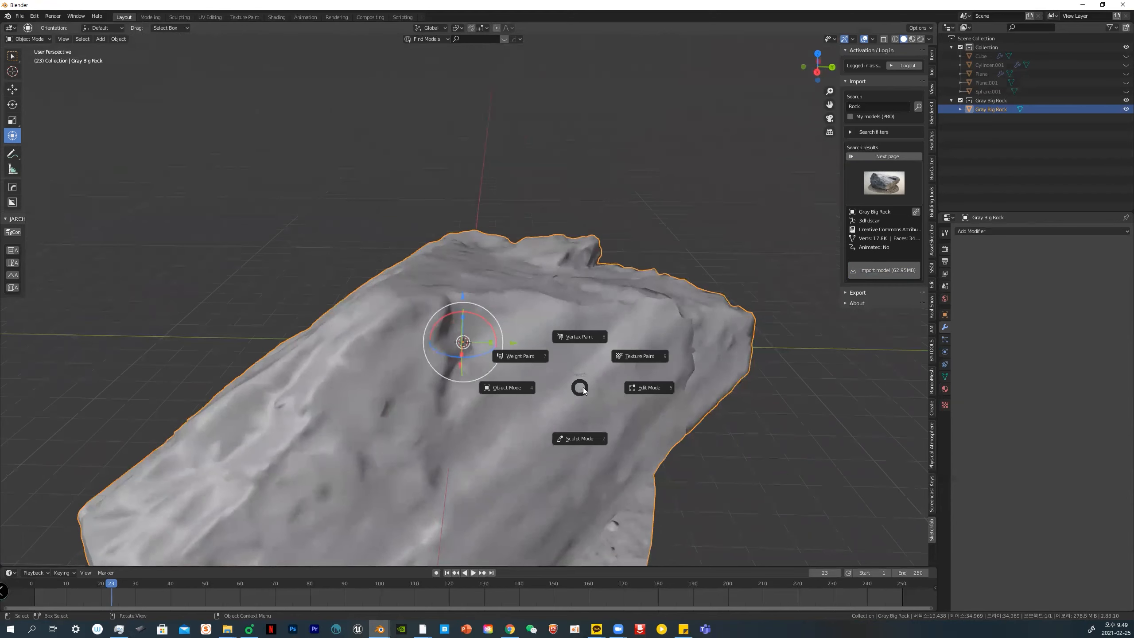
pyautogui.click(646, 389)
pyautogui.moveTo(648, 403); pyautogui.dragTo(657, 170, button='middle')
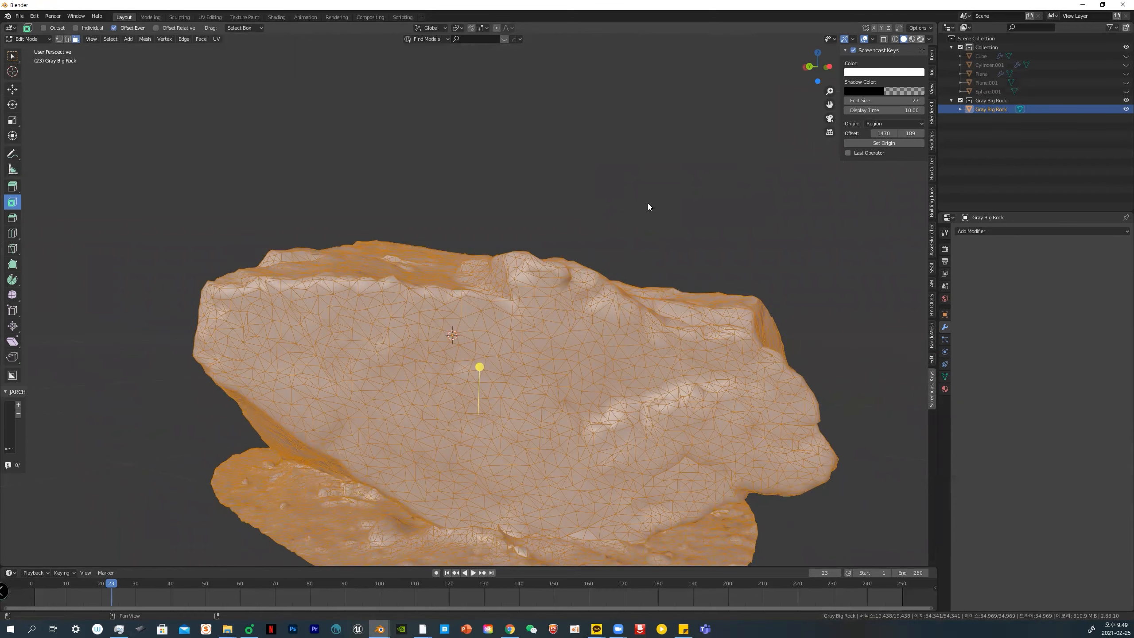
# Return the Gray Big Rock to Object Mode and add a Sun light to the scene
pyautogui.hotkey('ctrl', 'Tab')
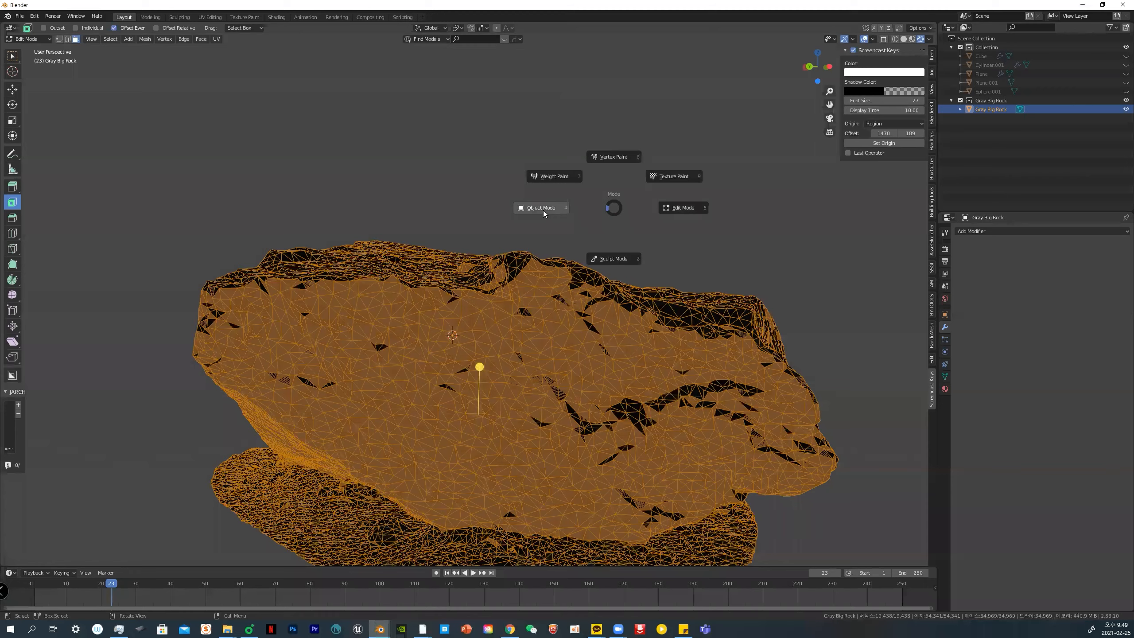
pyautogui.click(542, 209)
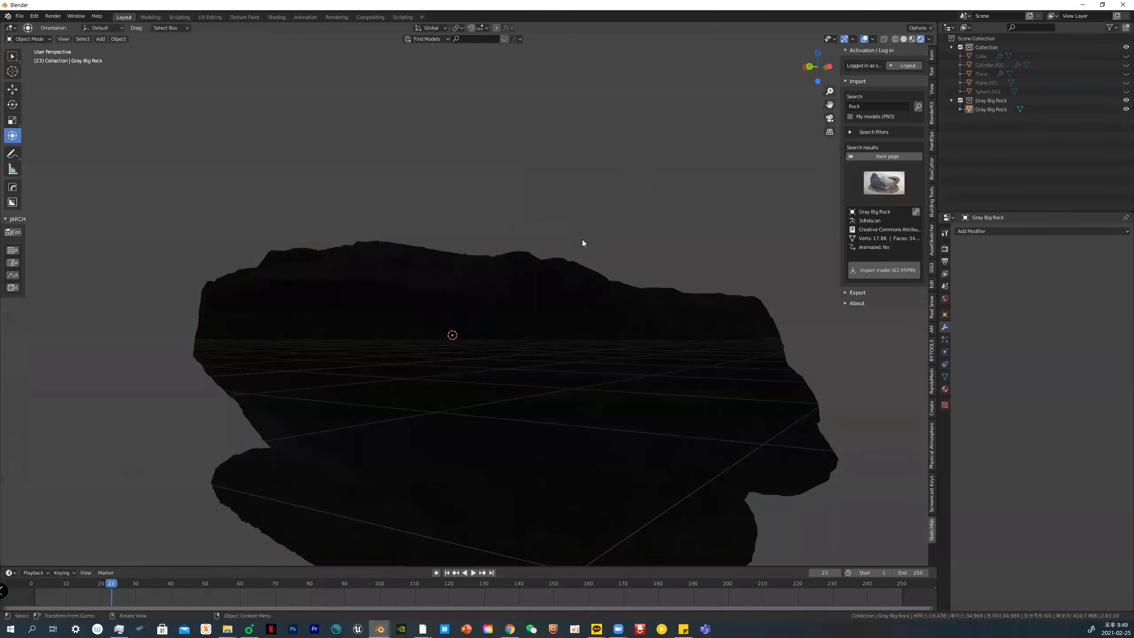
pyautogui.moveTo(583, 243); pyautogui.dragTo(606, 258, button='middle')
pyautogui.hotkey('shift', 'a')
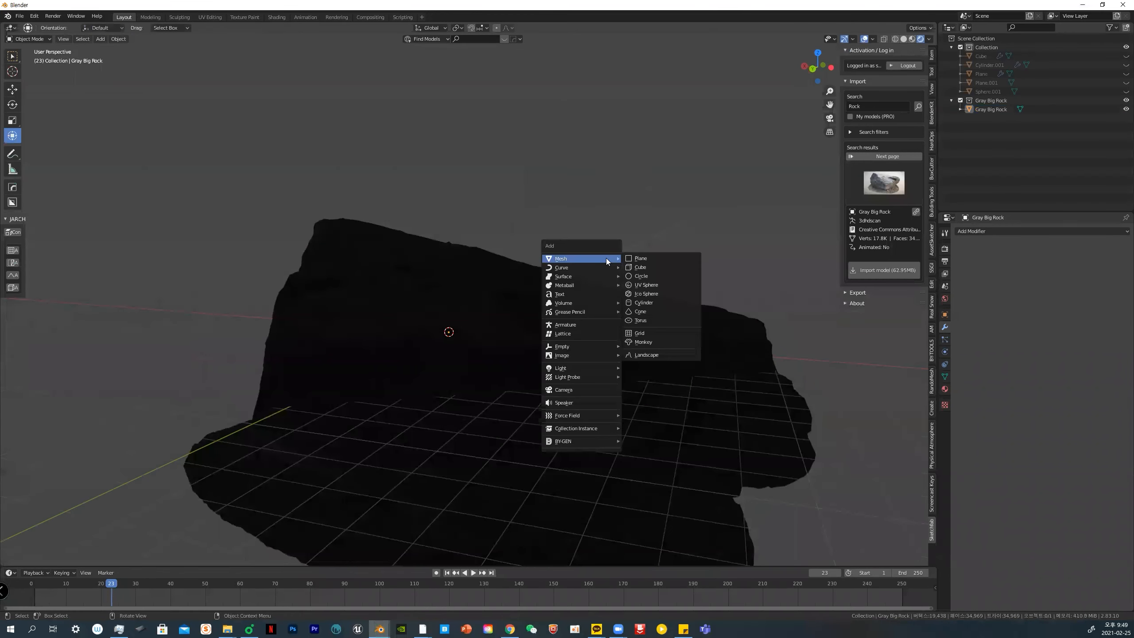
pyautogui.moveTo(598, 368)
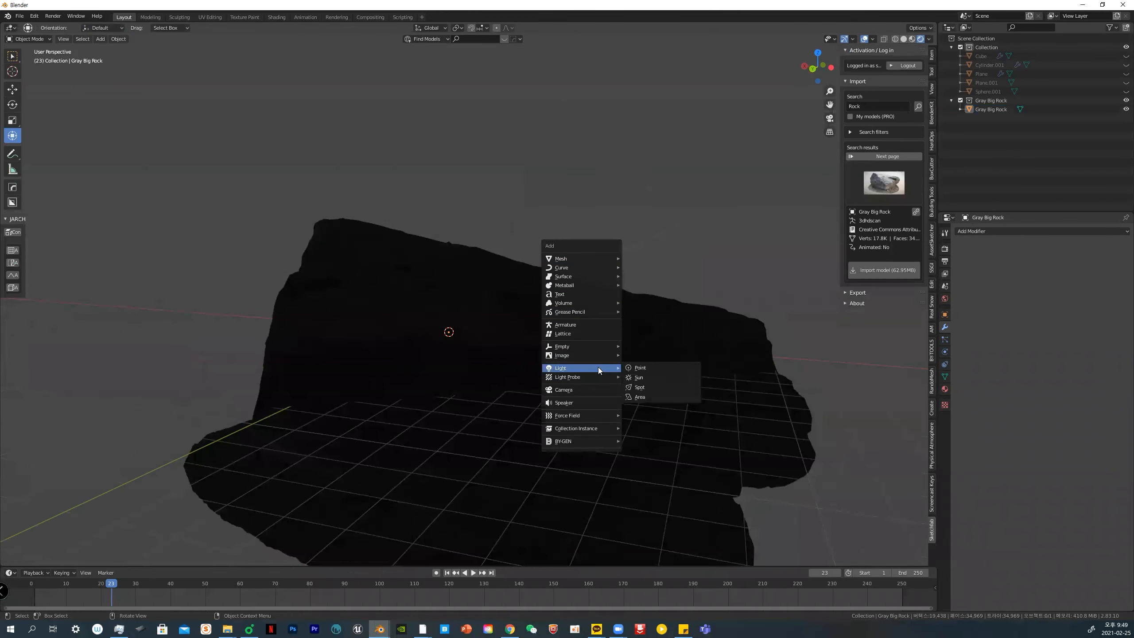
pyautogui.click(644, 378)
pyautogui.moveTo(684, 341); pyautogui.dragTo(606, 310, button='middle')
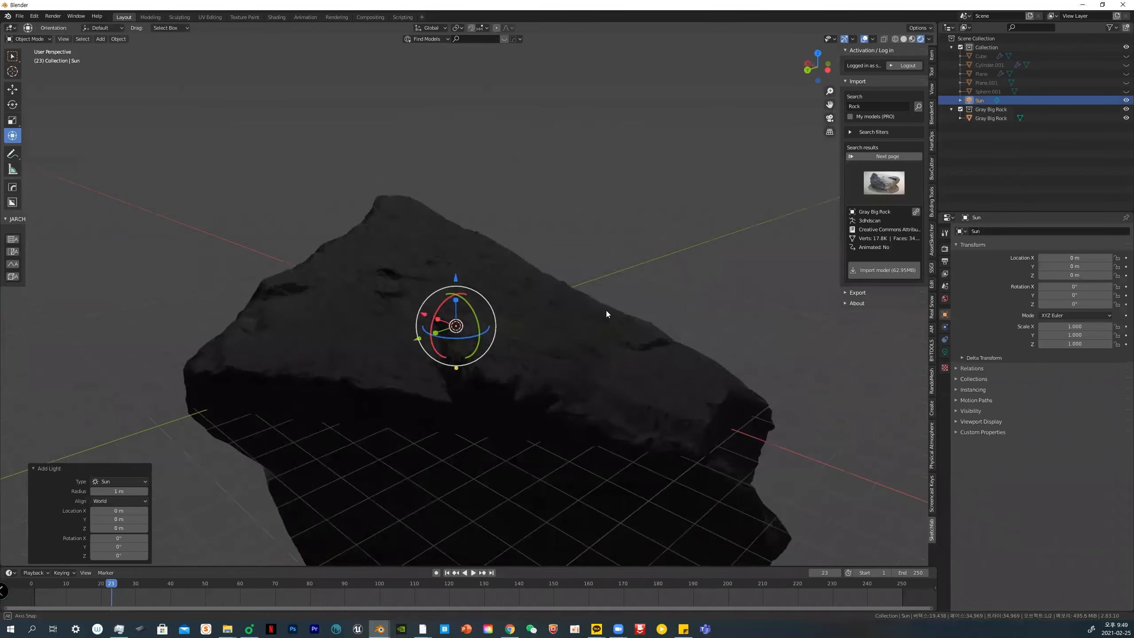
# Set the Sun light's strength to 4.5
pyautogui.click(944, 352)
pyautogui.click(1088, 290)
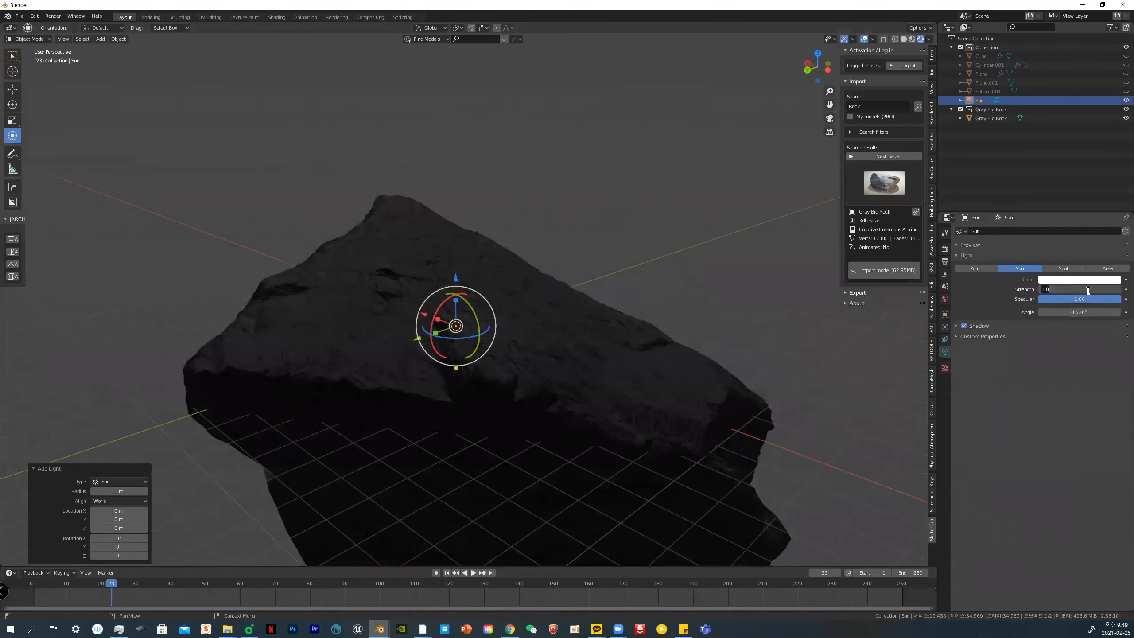
pyautogui.write('4.5')
pyautogui.press('Return')
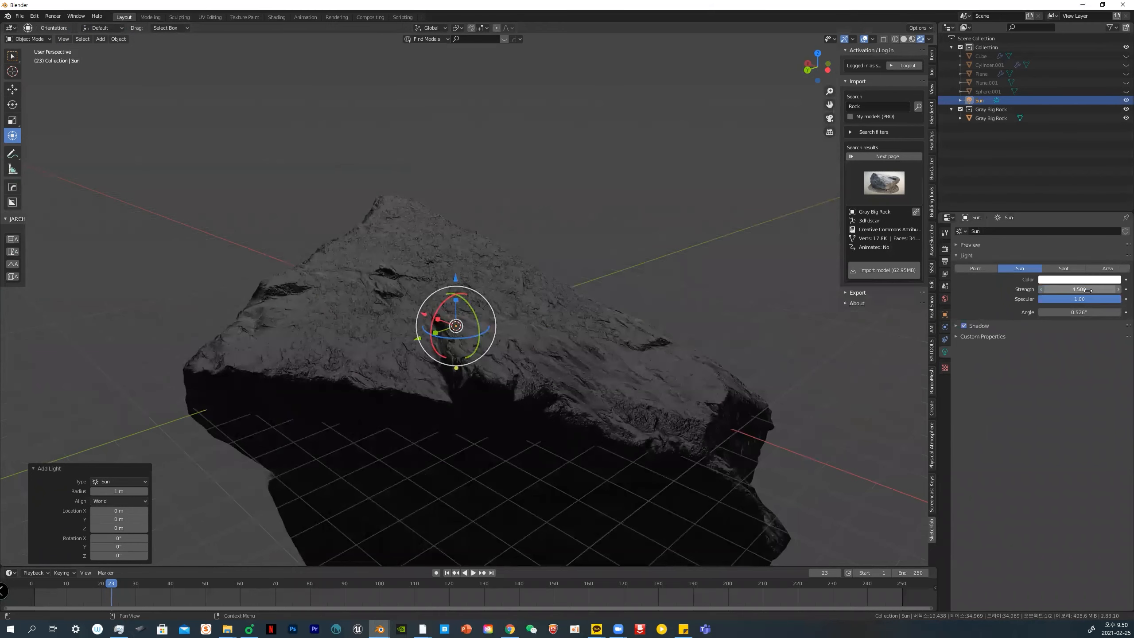
pyautogui.moveTo(872, 318); pyautogui.dragTo(657, 327, button='middle')
# Select the Gray Big Rock, check its dense mesh in Edit Mode and return to Object Mode
pyautogui.click(648, 335)
pyautogui.hotkey('ctrl', 'Tab')
pyautogui.click(707, 342)
pyautogui.hotkey('ctrl', 'Tab')
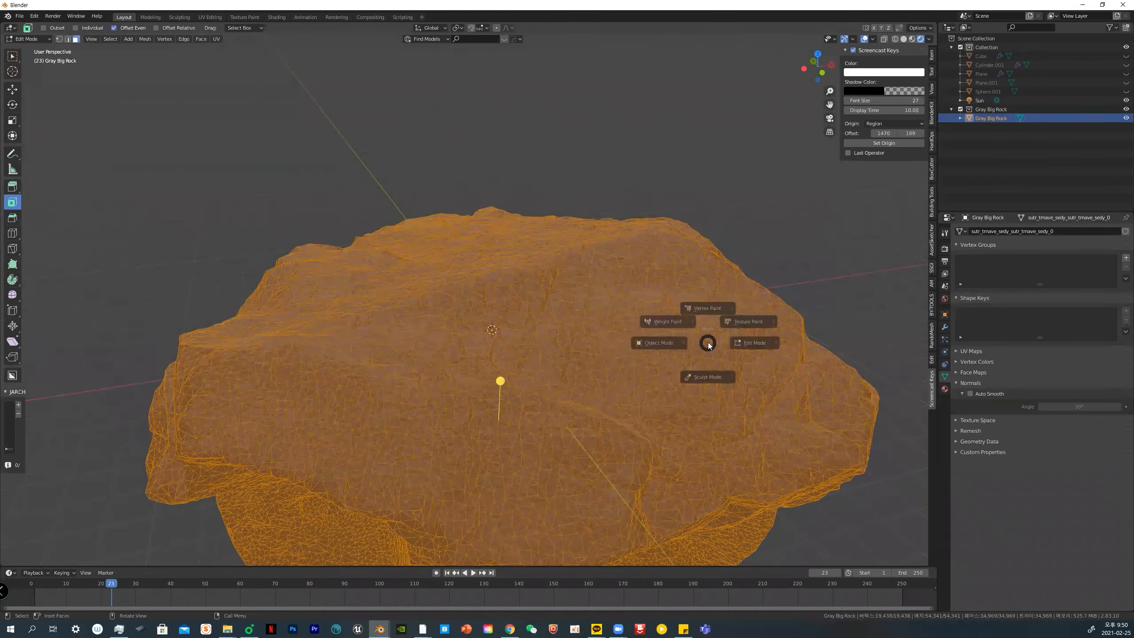
pyautogui.click(627, 343)
# Add a Decimate modifier to the Gray Big Rock
pyautogui.click(945, 327)
pyautogui.click(1040, 231)
pyautogui.click(960, 290)
# Try a Decimate ratio of 0.2 on the Gray Big Rock and undo the change
pyautogui.doubleClick(1042, 280)
pyautogui.write('0.2')
pyautogui.press('Return')
pyautogui.moveTo(623, 304); pyautogui.dragTo(661, 312, button='middle')
pyautogui.scroll(3, 605, 305)
pyautogui.scroll(-2, 605, 306)
pyautogui.scroll(2, 605, 306)
pyautogui.hotkey('ctrl', 'z')
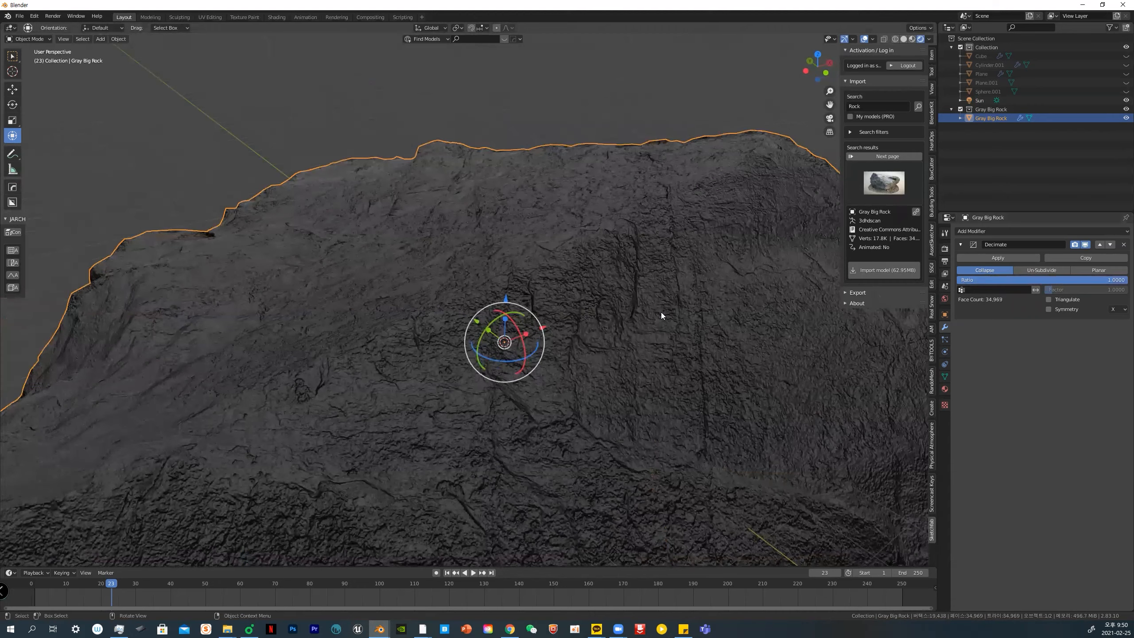
# Set the Gray Big Rock's Decimate ratio to 0.1
pyautogui.click(1035, 280)
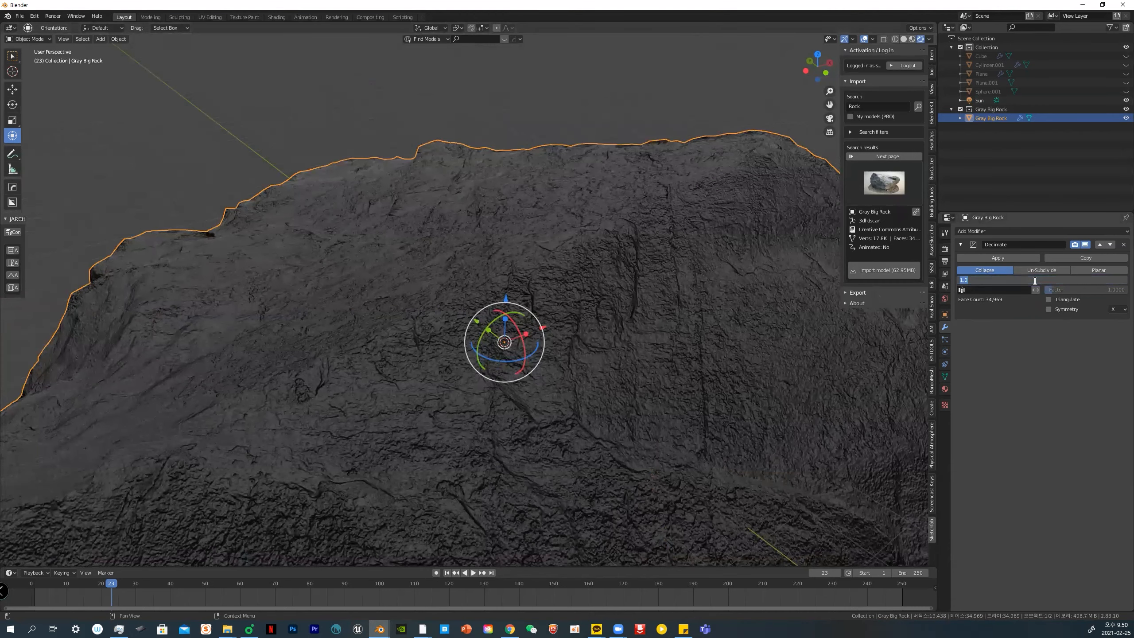
pyautogui.write('0.1')
pyautogui.press('Return')
pyautogui.scroll(-4, 755, 340)
# Check the rock's unapplied mesh in Edit Mode, return to Object Mode and apply the Decimate modifier
pyautogui.hotkey('ctrl', 'Tab')
pyautogui.click(747, 347)
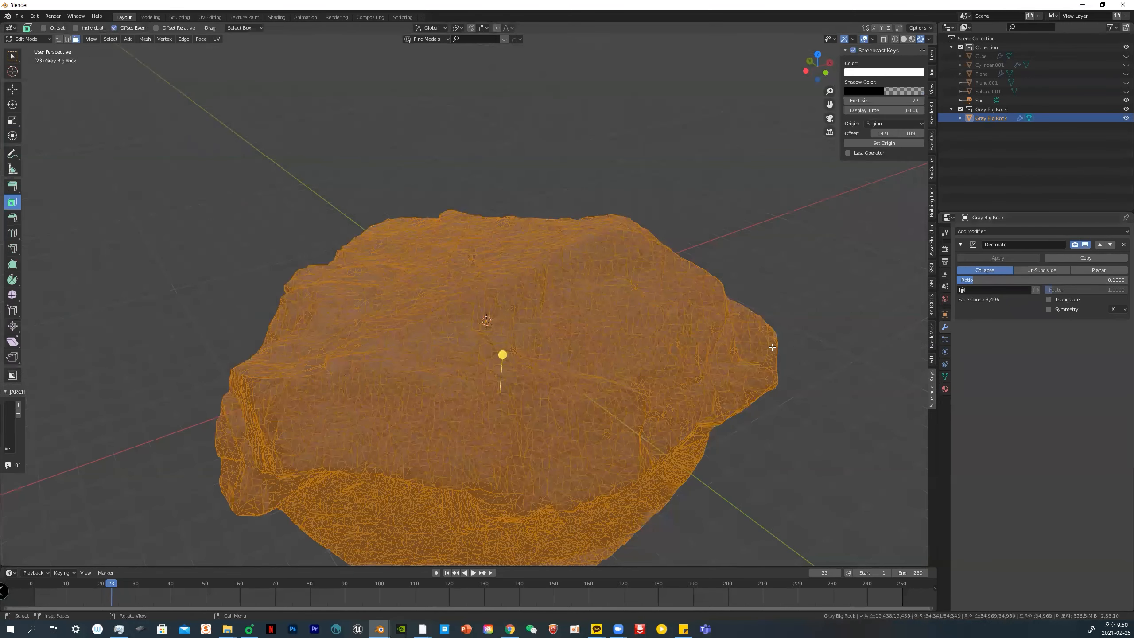
pyautogui.hotkey('ctrl', 'Tab')
pyautogui.click(674, 348)
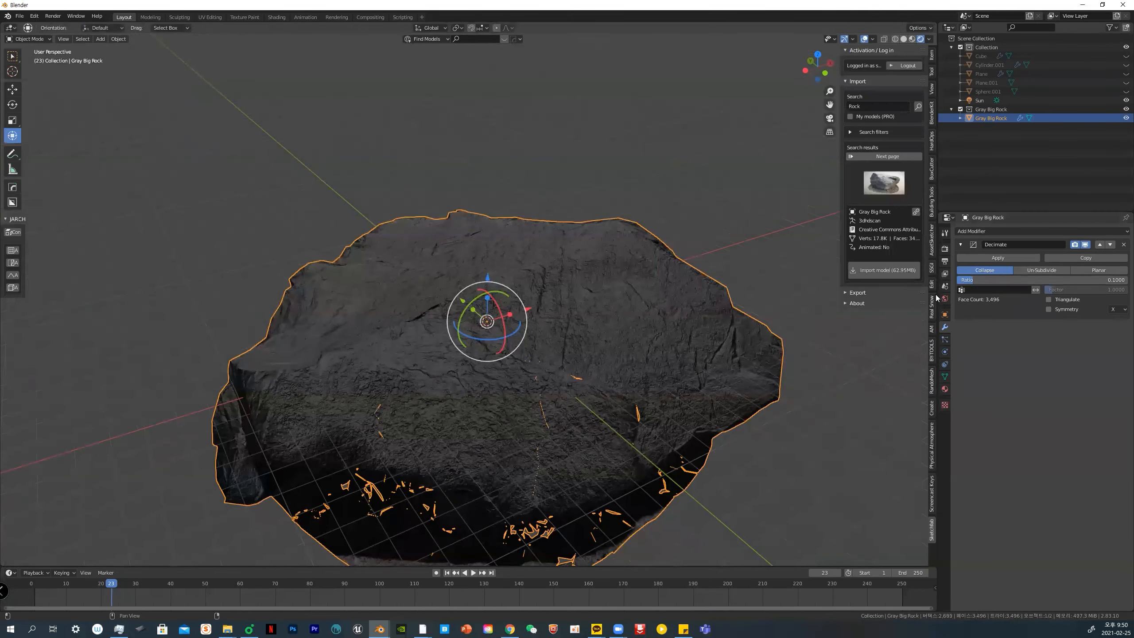
pyautogui.click(983, 260)
# Inspect the decimated rock's mesh in Edit Mode and return to Object Mode
pyautogui.hotkey('ctrl', 'Tab')
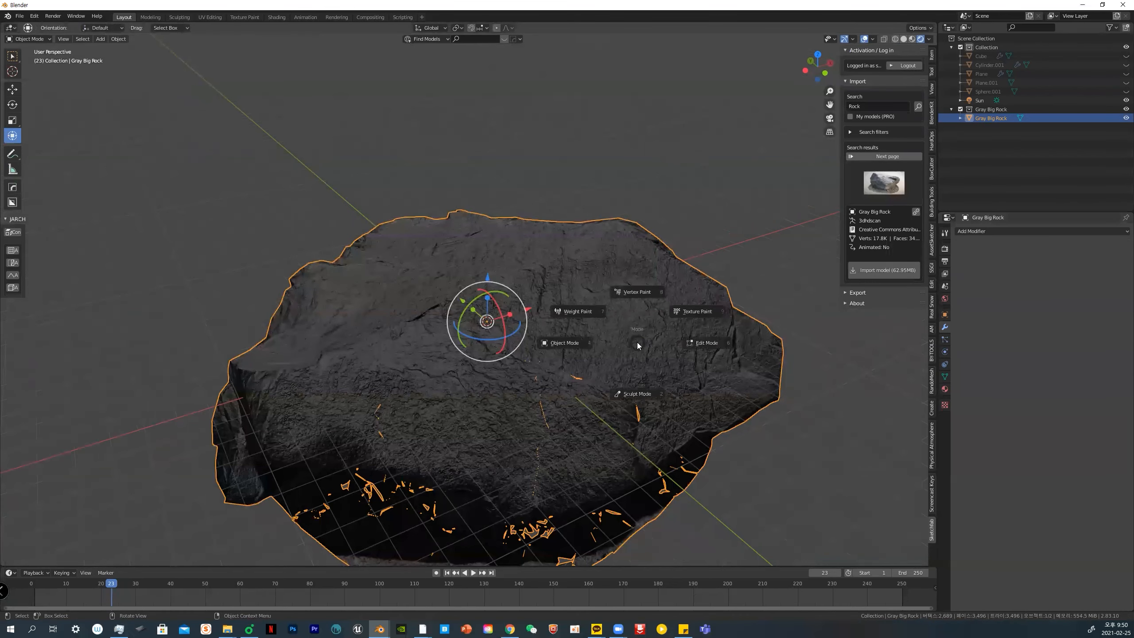
pyautogui.click(692, 342)
pyautogui.moveTo(692, 342); pyautogui.dragTo(673, 330, button='middle')
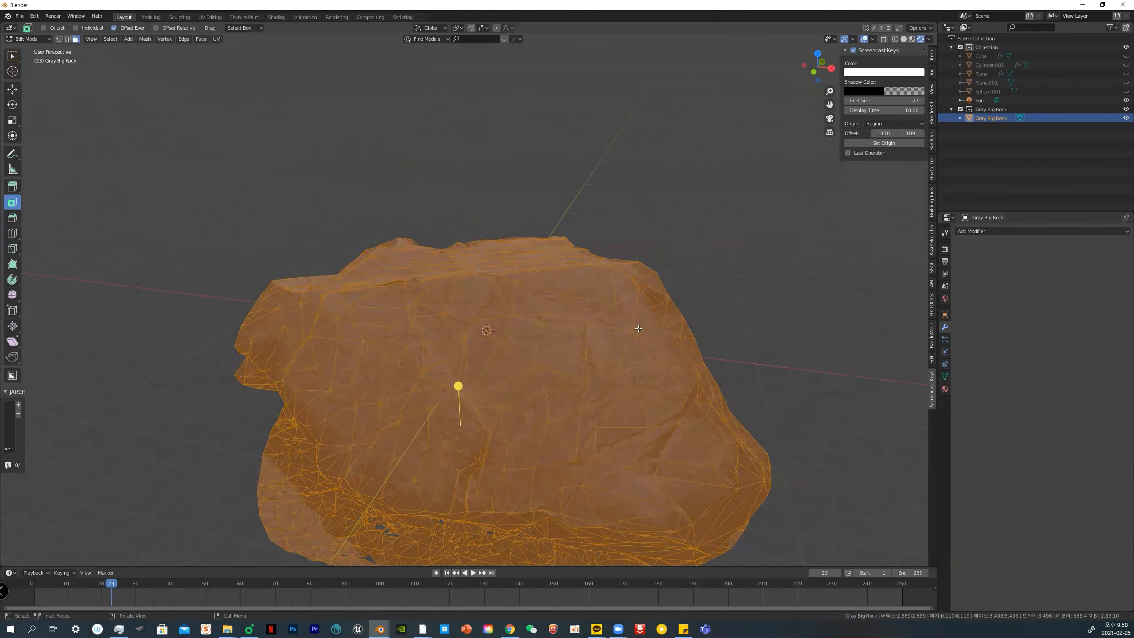
pyautogui.moveTo(525, 339); pyautogui.dragTo(541, 362, button='middle')
pyautogui.hotkey('ctrl', 'Tab')
pyautogui.click(664, 331)
pyautogui.scroll(-4, 577, 353)
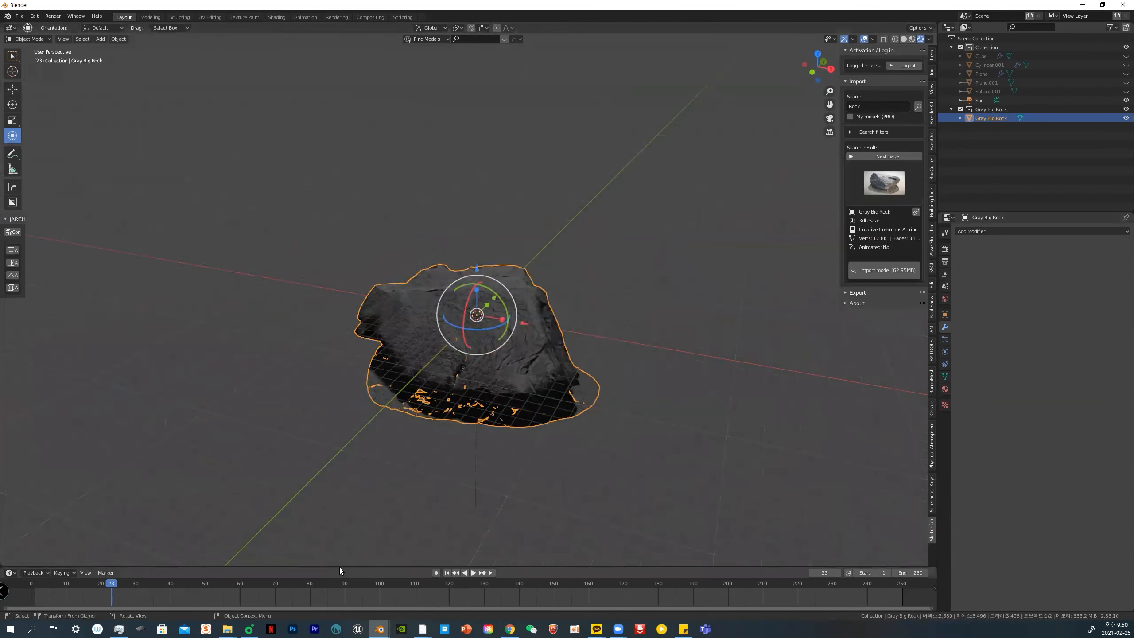
# Open the UV Editing workspace and display sutr_tmave_sedy_normal.jpeg behind the rock's UV layout
pyautogui.moveTo(338, 567); pyautogui.dragTo(362, 476)
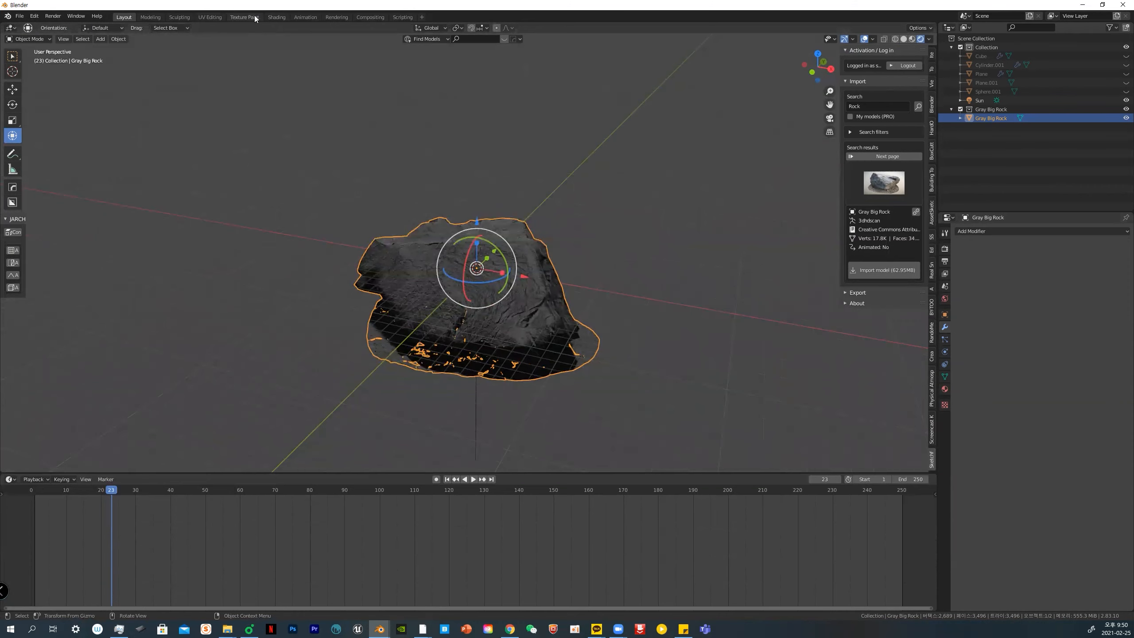
pyautogui.click(215, 16)
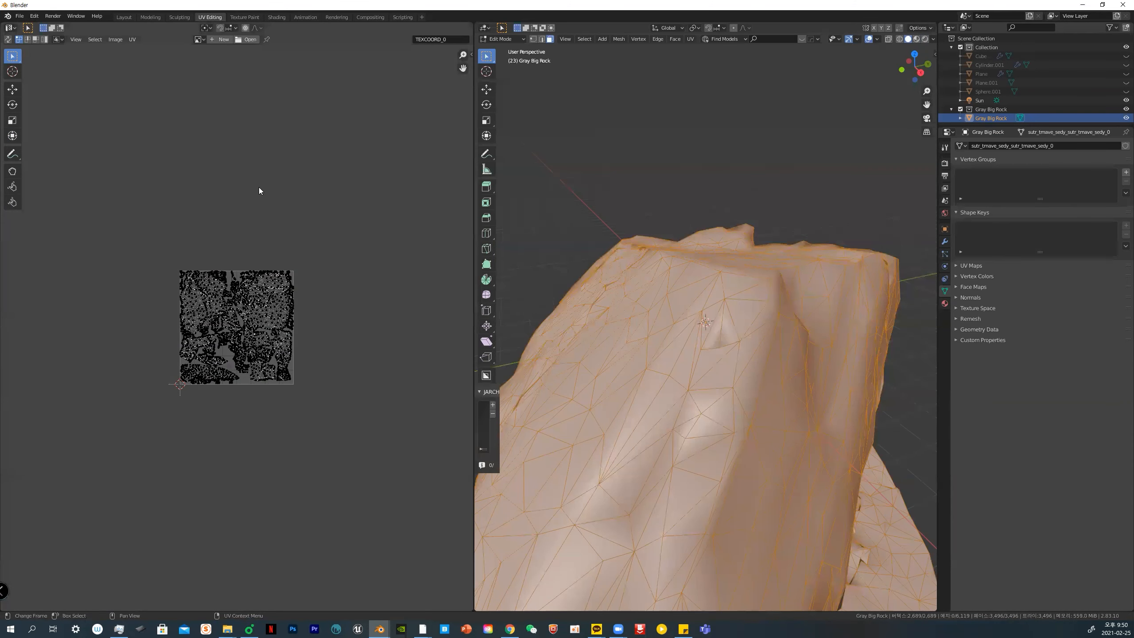
pyautogui.hotkey('alt', 'a')
pyautogui.click(716, 312)
pyautogui.press('a')
pyautogui.click(199, 40)
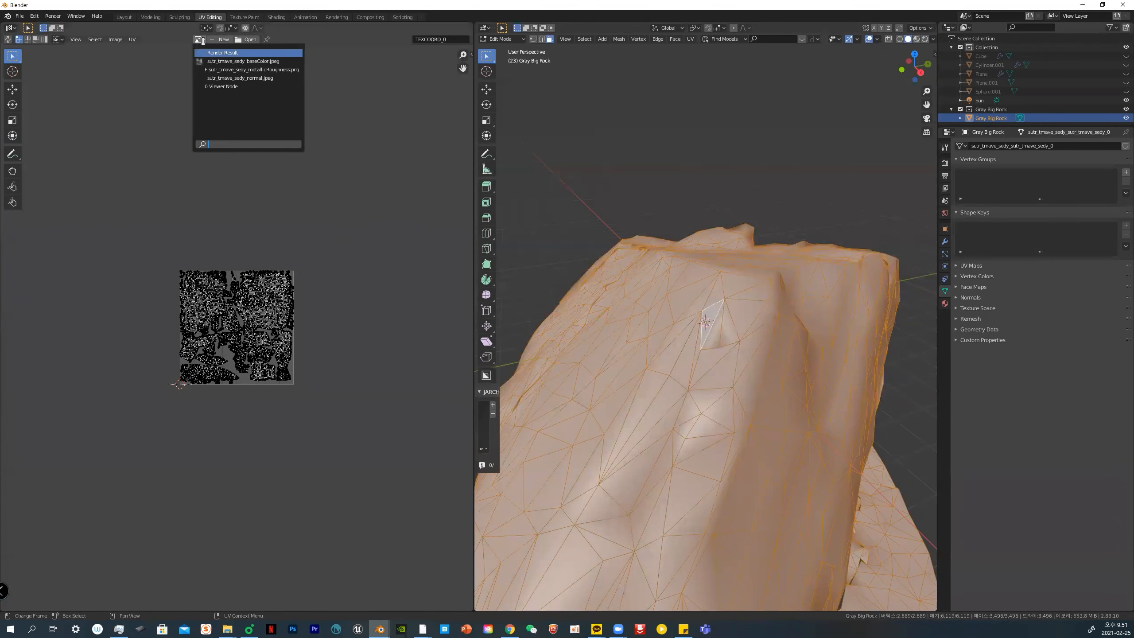
pyautogui.click(212, 78)
# Return to the Layout workspace and delete the Gray Big Rock
pyautogui.click(123, 17)
pyautogui.scroll(6, 581, 308)
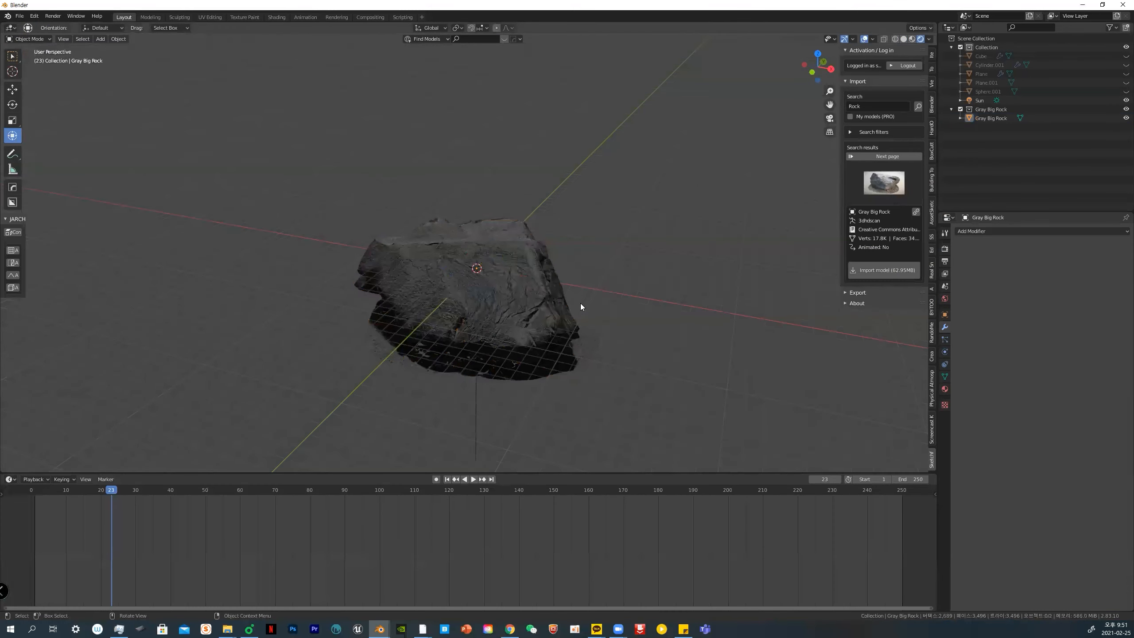
pyautogui.moveTo(597, 313); pyautogui.dragTo(608, 278, button='middle')
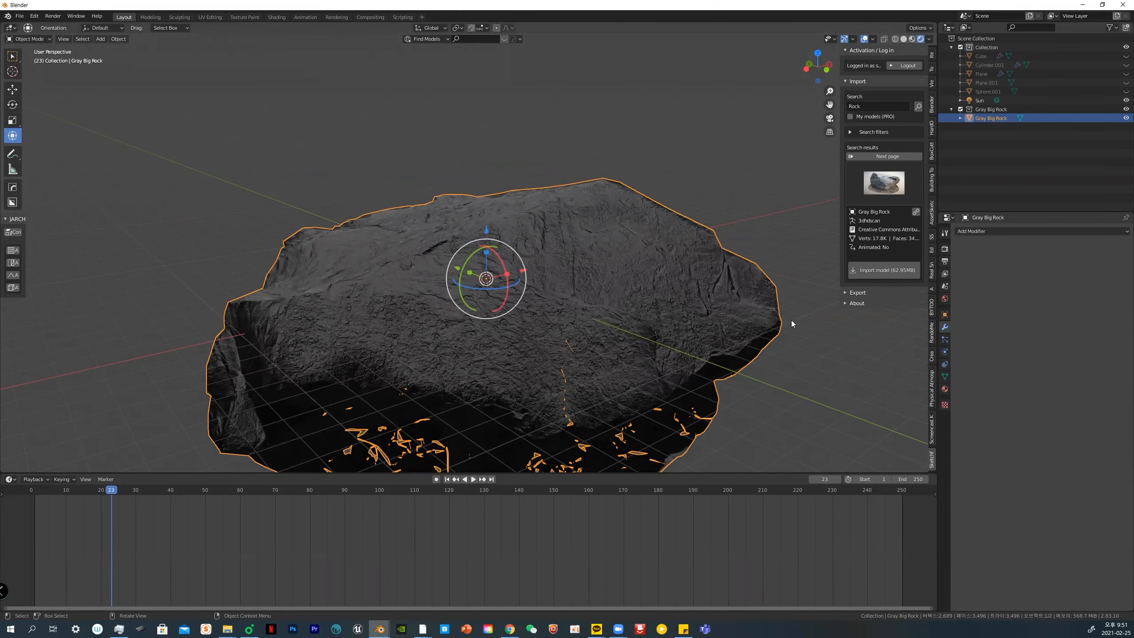
pyautogui.press('Delete')
# Append the tall cliff rock asset from the Q_B-Rock_large category of the asset management library
pyautogui.click(931, 258)
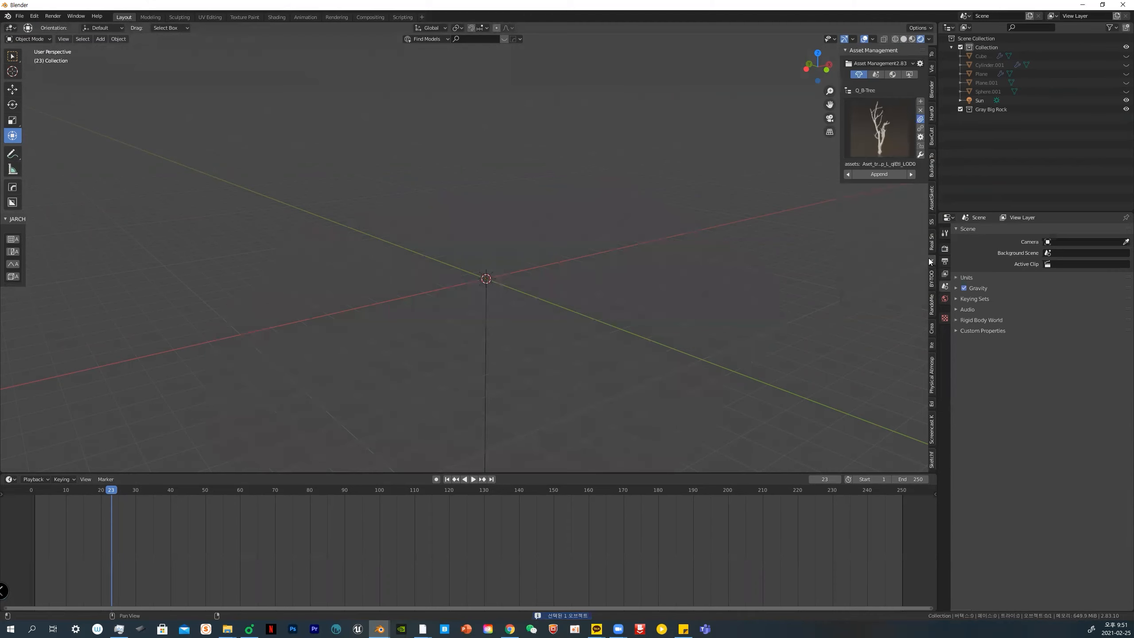
pyautogui.click(885, 148)
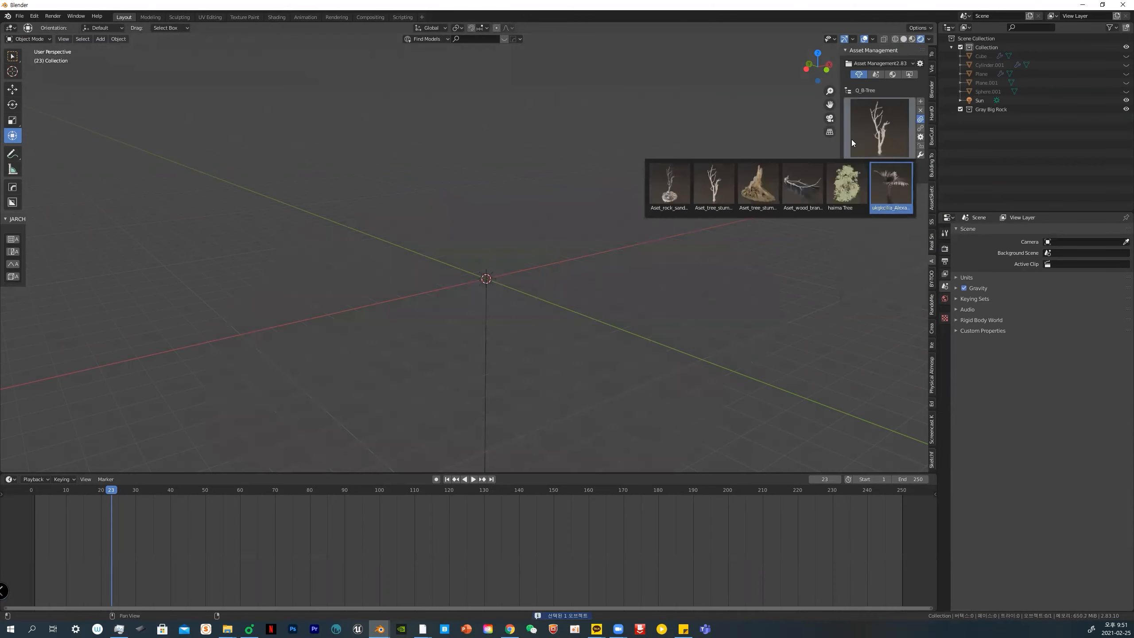
pyautogui.click(891, 74)
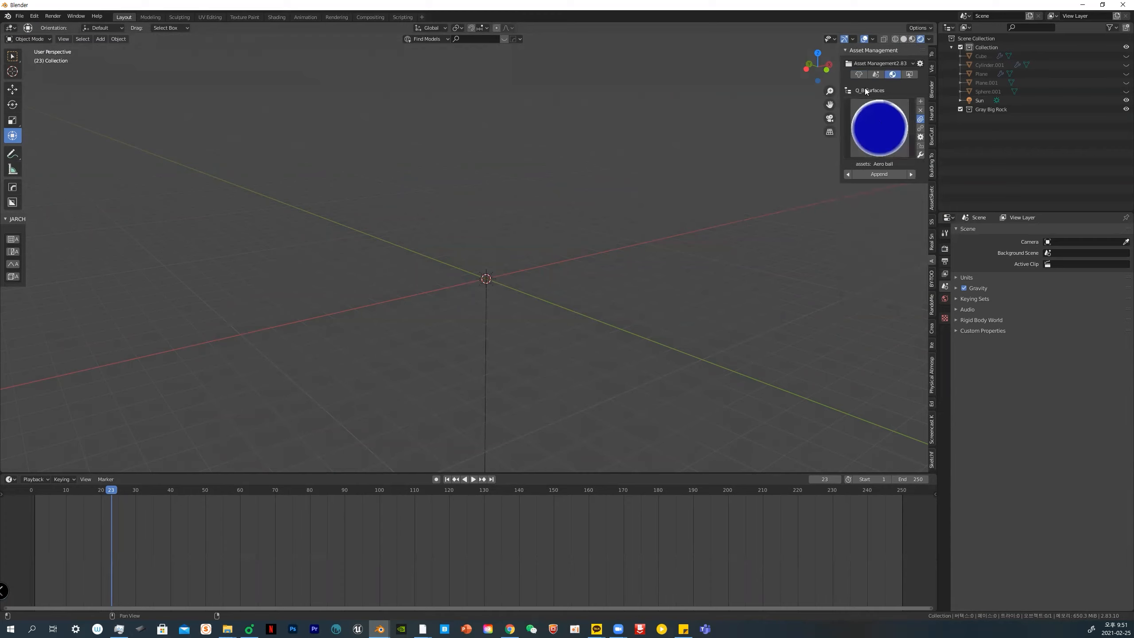
pyautogui.click(859, 75)
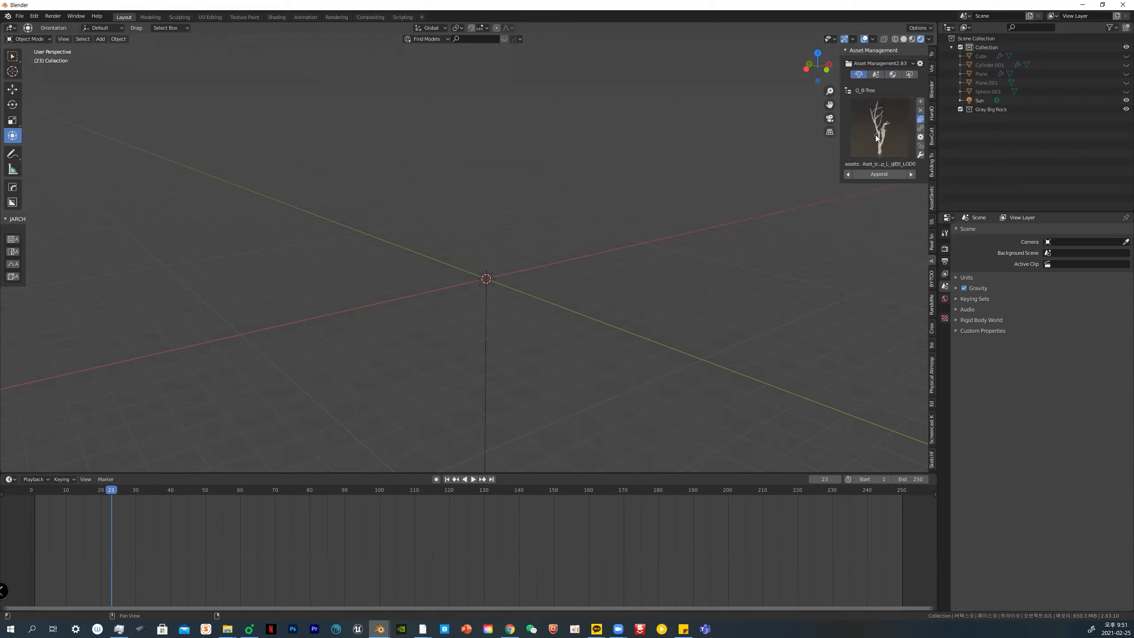
pyautogui.click(865, 92)
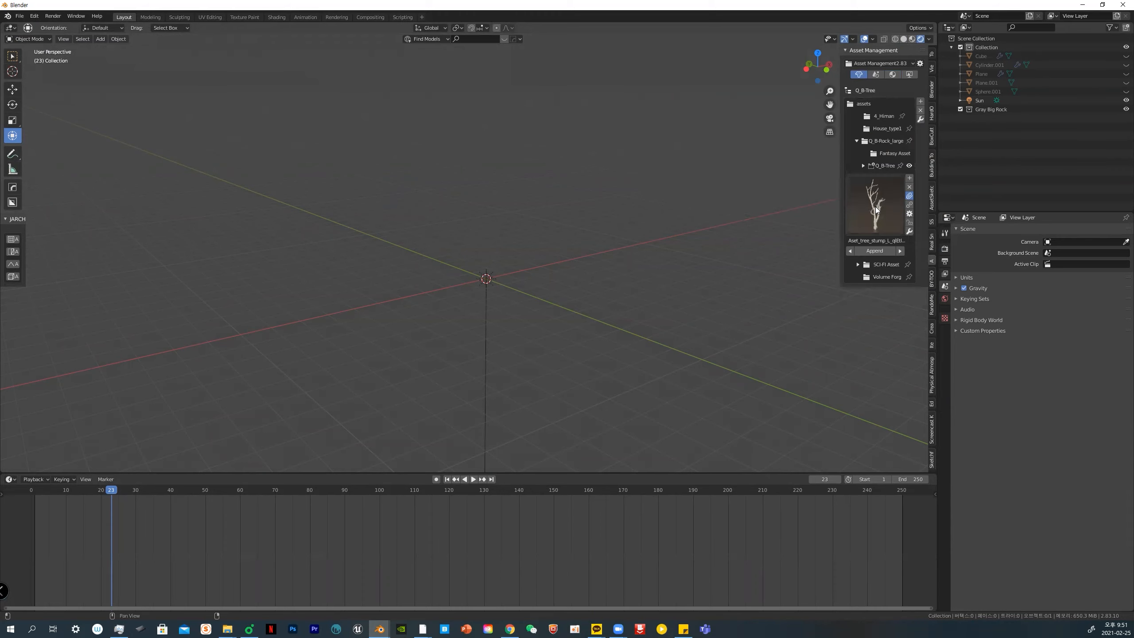
pyautogui.click(881, 140)
pyautogui.click(878, 179)
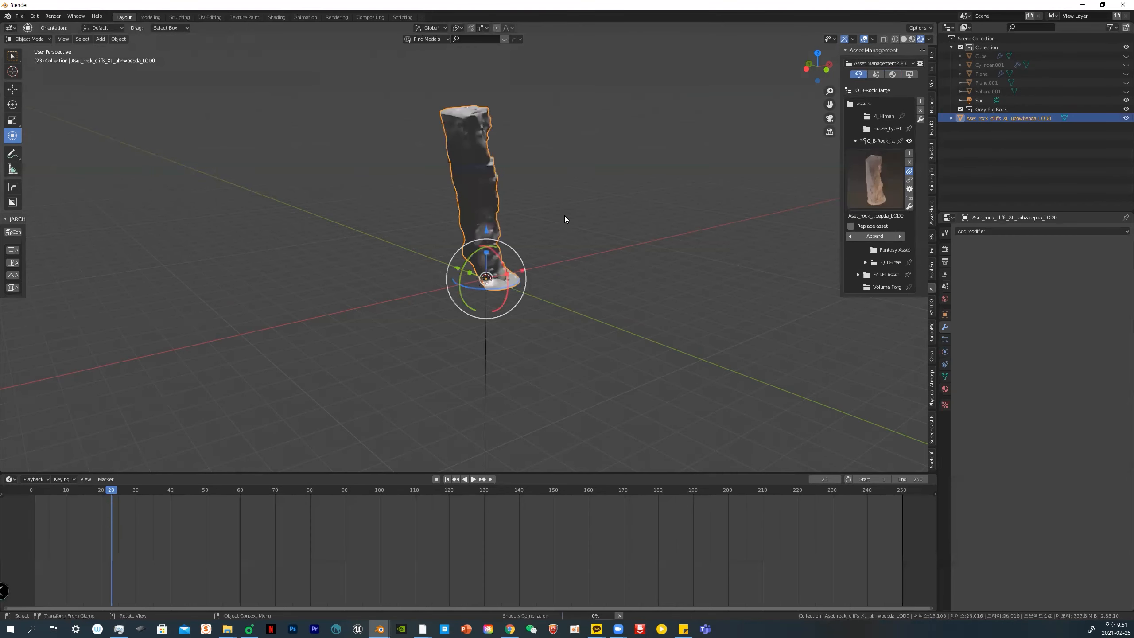
# Examine the cliff rock's textured surface and its dense mesh in Edit Mode, and return to Object Mode
pyautogui.moveTo(603, 239); pyautogui.dragTo(518, 244, button='middle')
pyautogui.click(598, 232)
pyautogui.scroll(3, 598, 232)
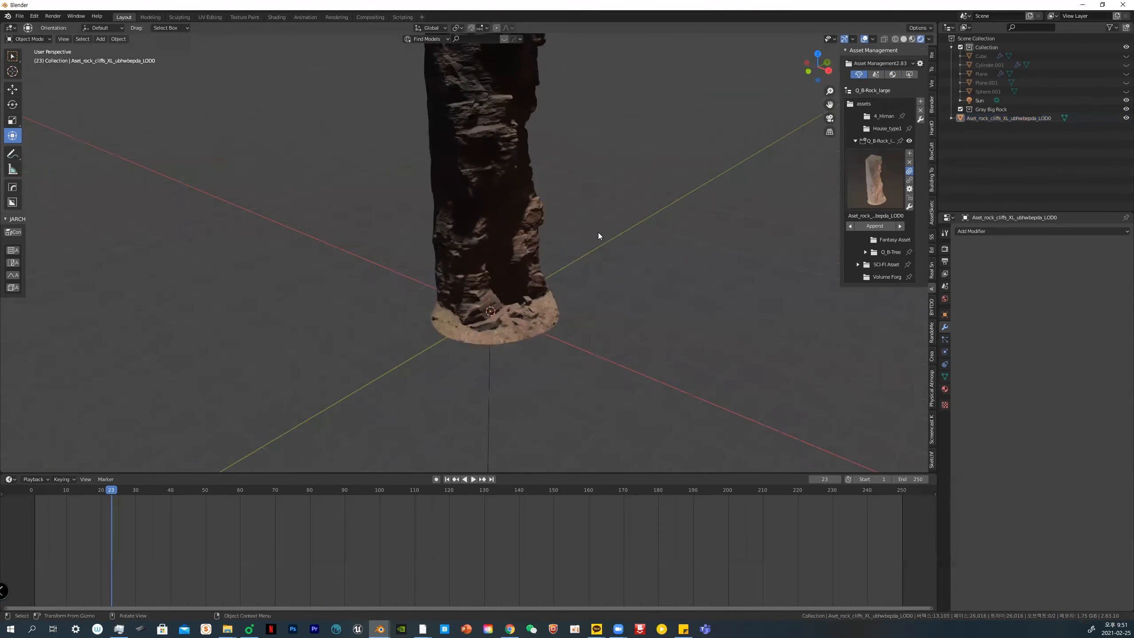
pyautogui.moveTo(598, 232); pyautogui.dragTo(598, 205, button='middle')
pyautogui.keyDown('shift'); pyautogui.moveTo(512, 46); pyautogui.dragTo(528, 202, button='middle'); pyautogui.keyUp('shift')
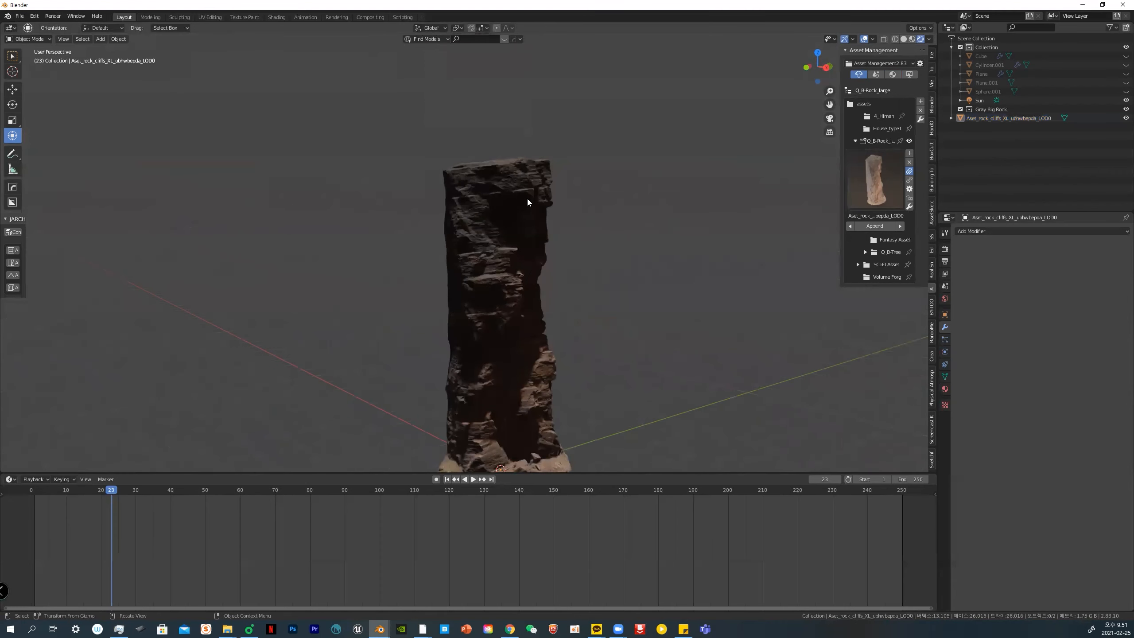
pyautogui.click(490, 237)
pyautogui.hotkey('ctrl', 'Tab')
pyautogui.click(561, 239)
pyautogui.moveTo(637, 251); pyautogui.dragTo(662, 281, button='middle')
pyautogui.scroll(5, 587, 278)
pyautogui.scroll(-5, 587, 278)
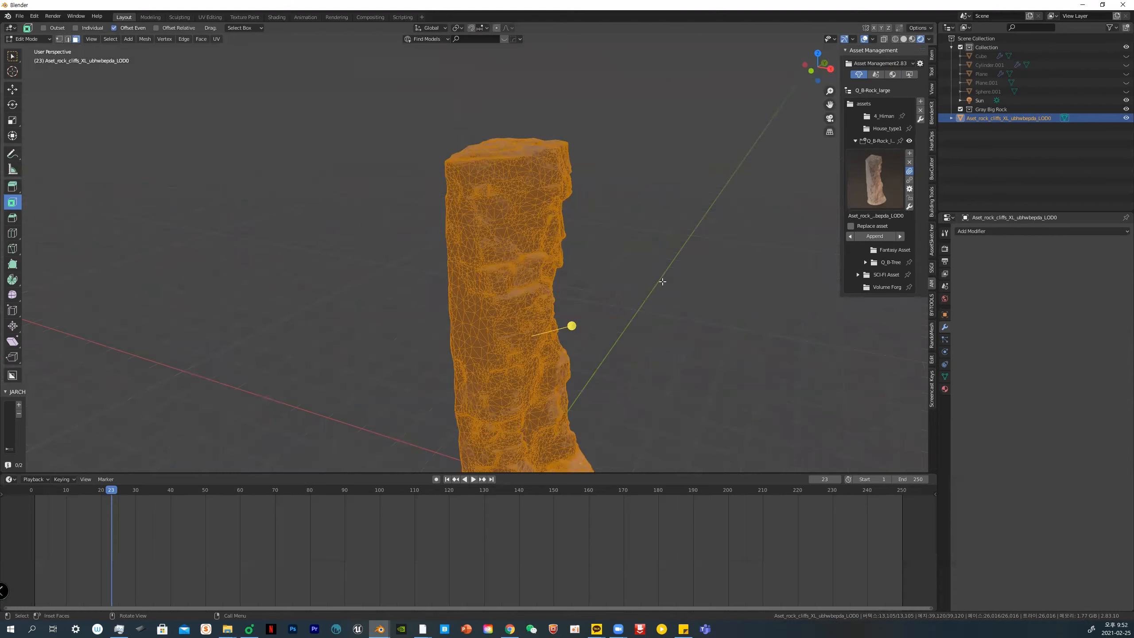
pyautogui.moveTo(662, 282); pyautogui.dragTo(605, 249, button='middle')
pyautogui.hotkey('ctrl', 'Tab')
pyautogui.click(562, 296)
pyautogui.moveTo(829, 104); pyautogui.dragTo(818, 67)
pyautogui.moveTo(577, 295); pyautogui.dragTo(572, 310, button='middle')
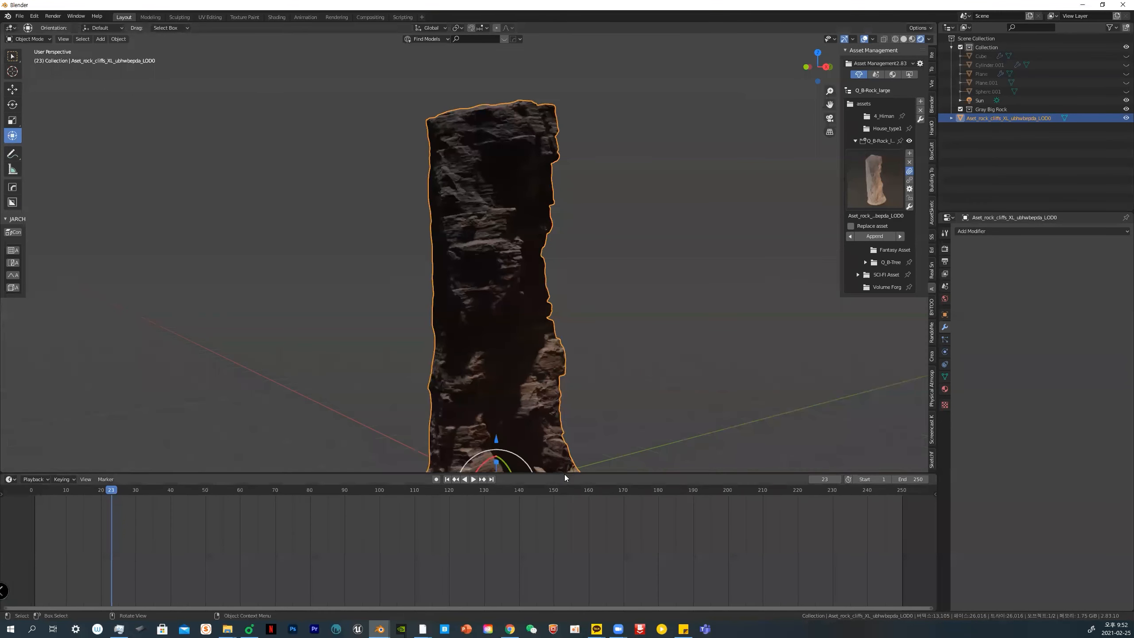
# Shrink the timeline to enlarge the viewport and recheck the cliff rock's mesh in Edit Mode
pyautogui.moveTo(565, 473); pyautogui.dragTo(565, 600)
pyautogui.moveTo(601, 472); pyautogui.dragTo(563, 465, button='middle')
pyautogui.hotkey('ctrl', 'Tab')
pyautogui.click(505, 412)
pyautogui.hotkey('ctrl', 'Tab')
pyautogui.click(445, 413)
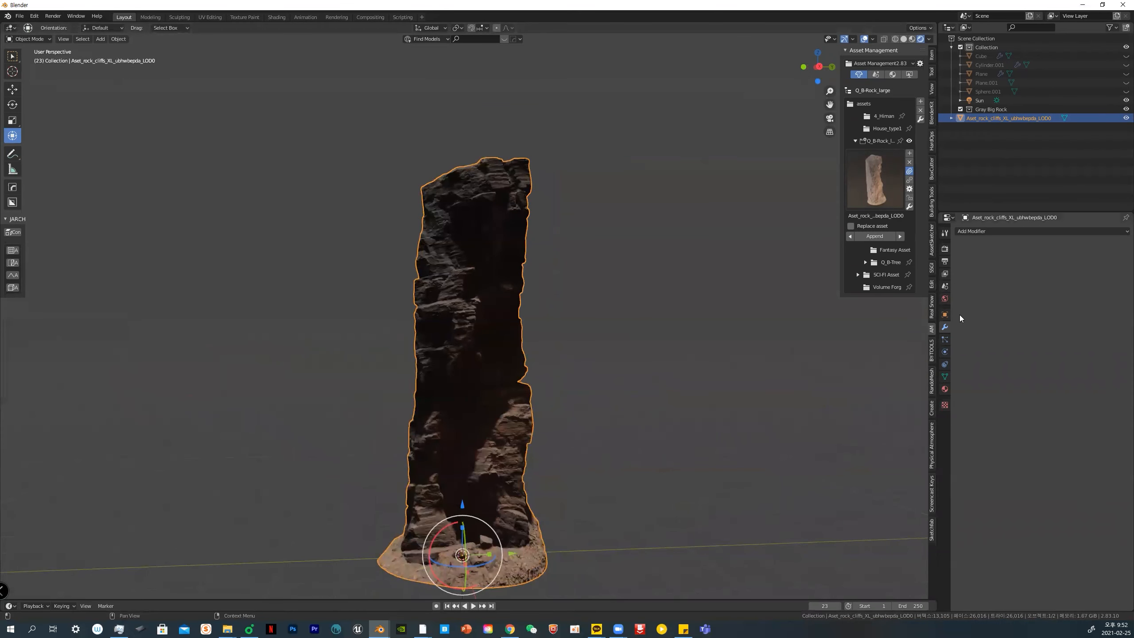
# Add a Decimate modifier to the cliff rock with a ratio of 0.1
pyautogui.click(979, 232)
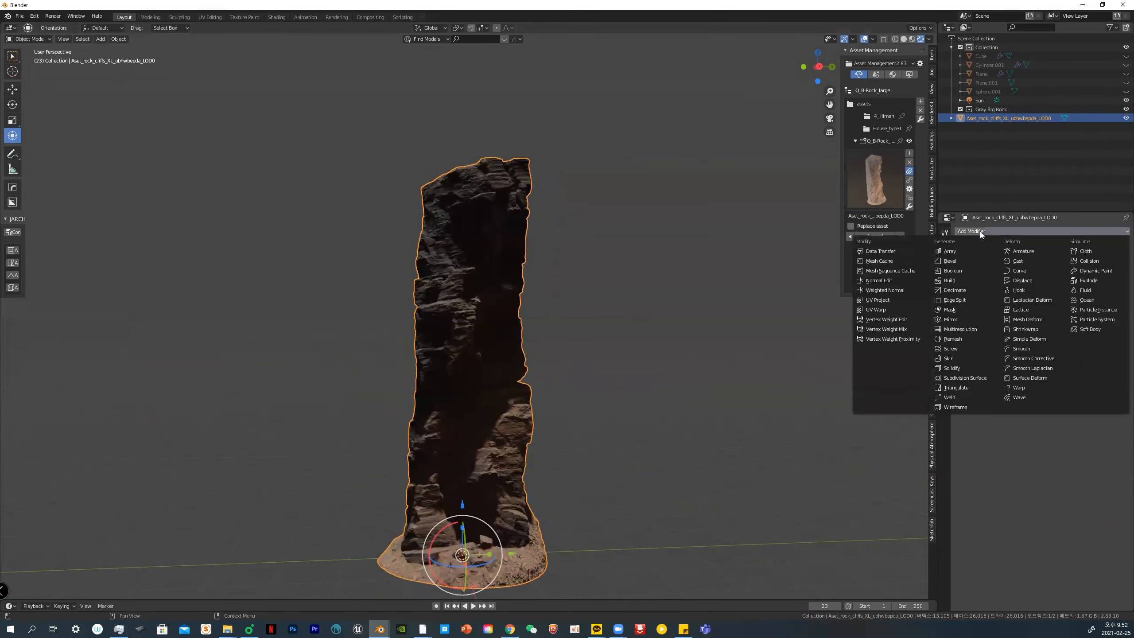
pyautogui.click(955, 290)
pyautogui.click(1035, 282)
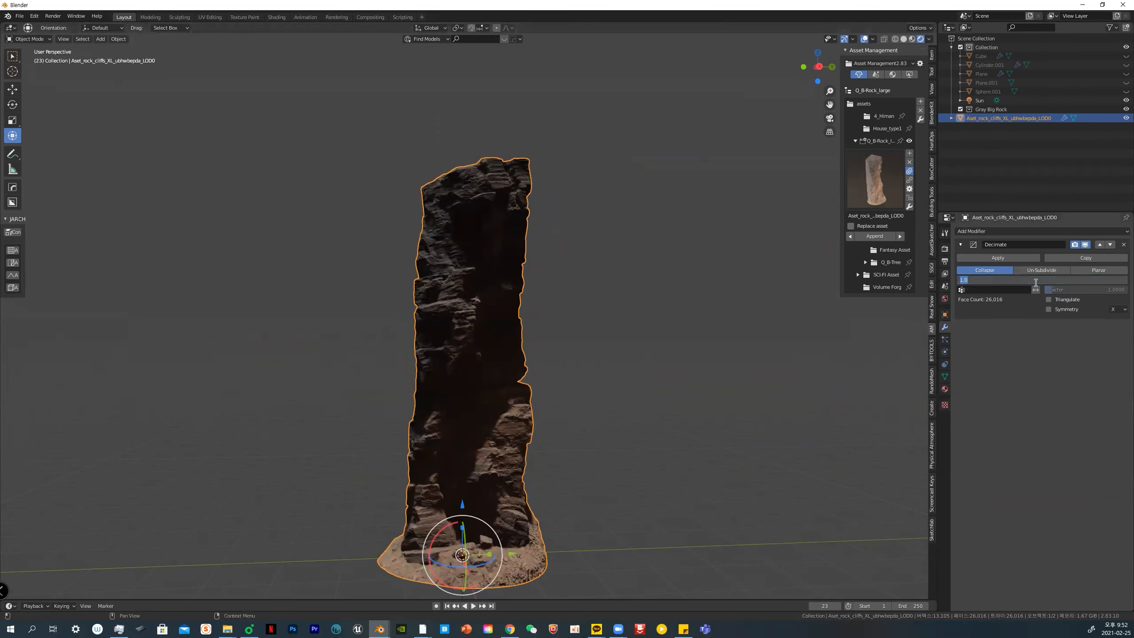
pyautogui.write('0.1')
pyautogui.press('Return')
pyautogui.moveTo(737, 322); pyautogui.dragTo(613, 372, button='middle')
pyautogui.scroll(4, 613, 372)
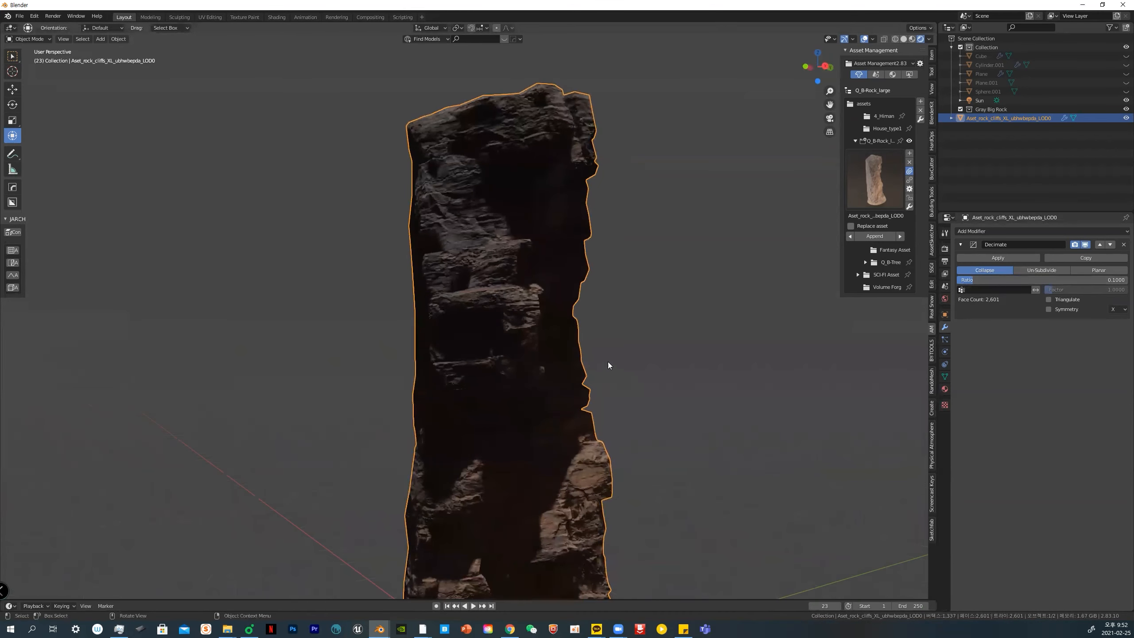
# Set the cliff rock's Decimate ratio to 0.3, check its shape from another angle, and apply the modifier
pyautogui.click(983, 280)
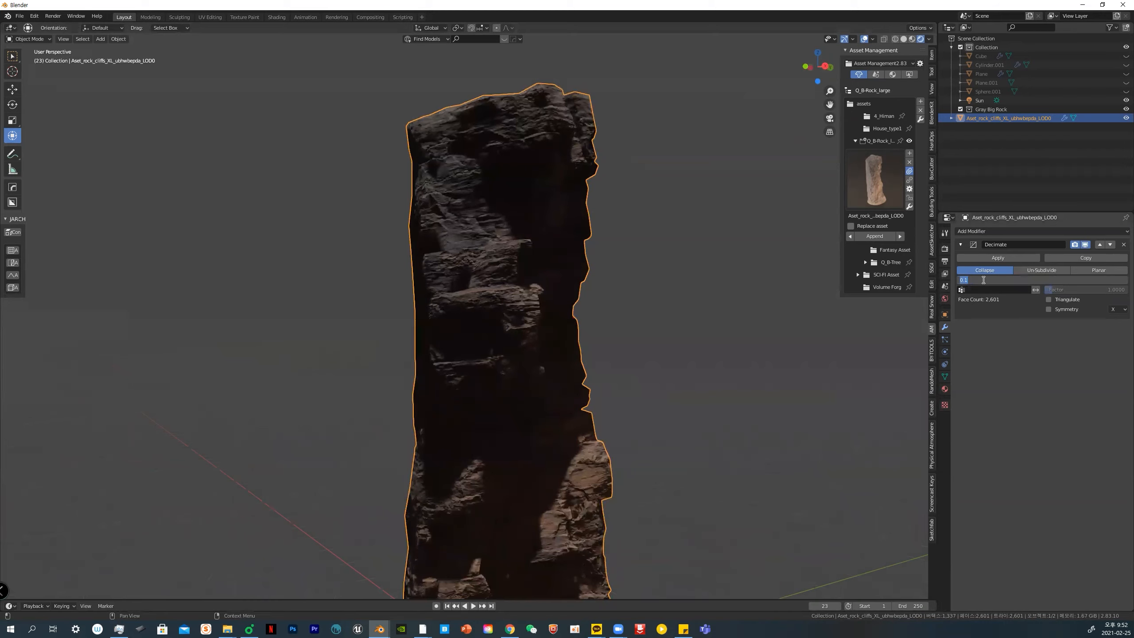
pyautogui.write('0.3000')
pyautogui.press('Return')
pyautogui.click(655, 328)
pyautogui.moveTo(655, 328); pyautogui.dragTo(550, 325, button='middle')
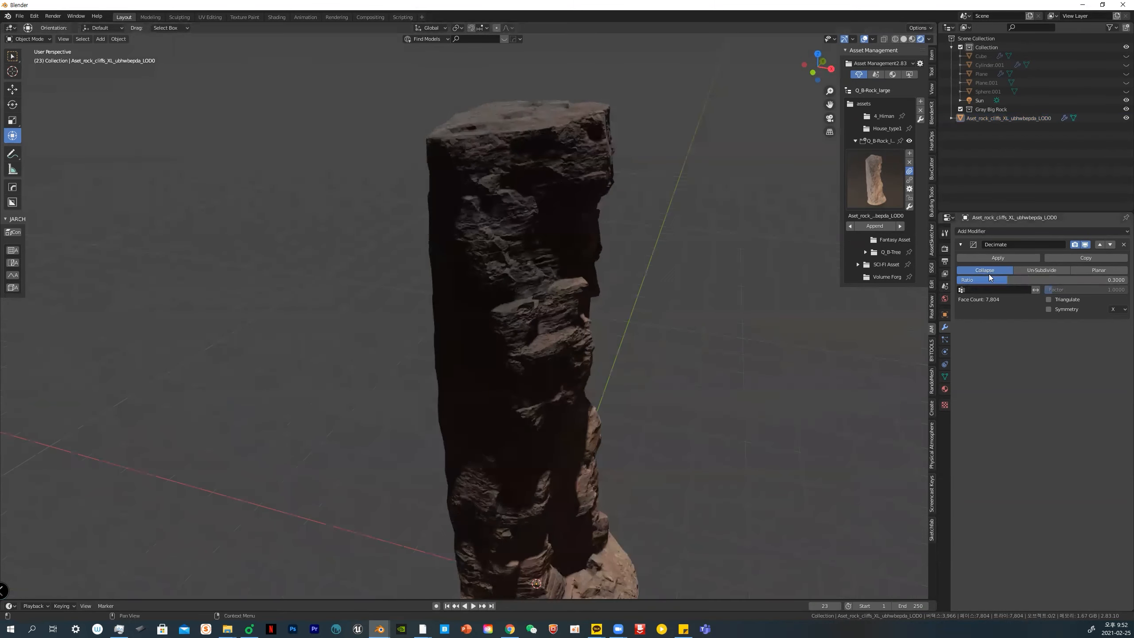
pyautogui.click(1000, 259)
# Examine the cliff rock's reduced mesh in Edit Mode with all faces selected, and return to Object Mode
pyautogui.moveTo(643, 317)
pyautogui.mouseDown(button='middle')
pyautogui.moveTo(702, 332)
pyautogui.moveTo(635, 330)
pyautogui.mouseUp(button='middle')
pyautogui.click(477, 295)
pyautogui.hotkey('ctrl', 'Tab')
pyautogui.click(543, 294)
pyautogui.hotkey('alt', 'a')
pyautogui.press('a')
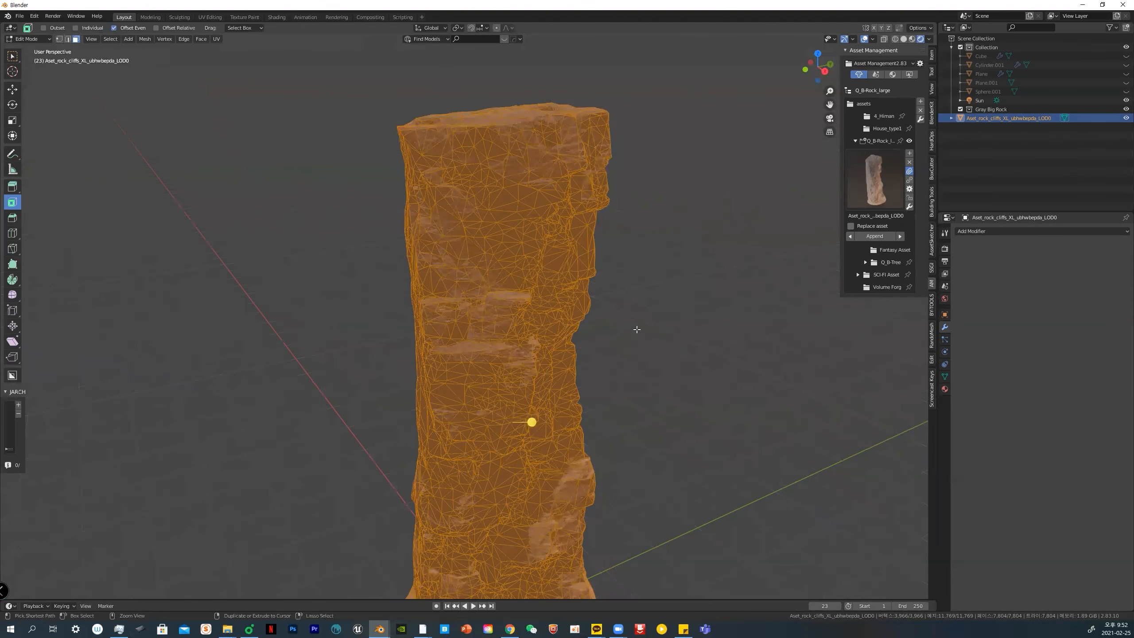
pyautogui.press('Tab')
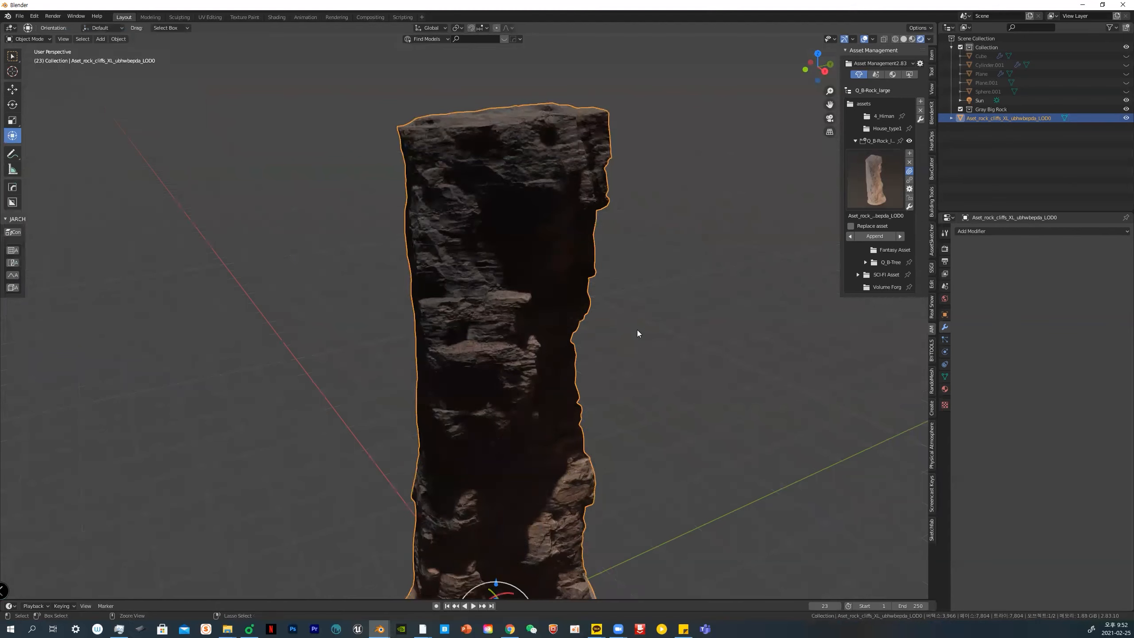
# Put the cliff rock back into Edit Mode with its whole mesh selected
pyautogui.hotkey('ctrl', 'z')
pyautogui.click(530, 320)
pyautogui.hotkey('ctrl', 'Tab')
pyautogui.click(585, 321)
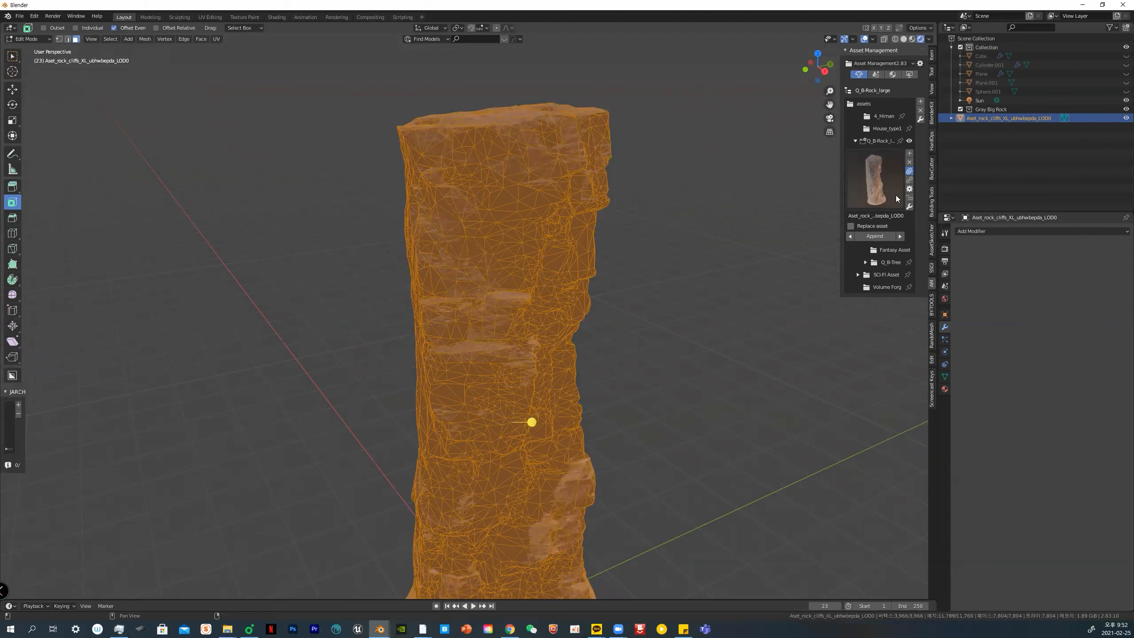
# Turn on the on-screen display of pressed keys with Screencast Keys
pyautogui.click(931, 390)
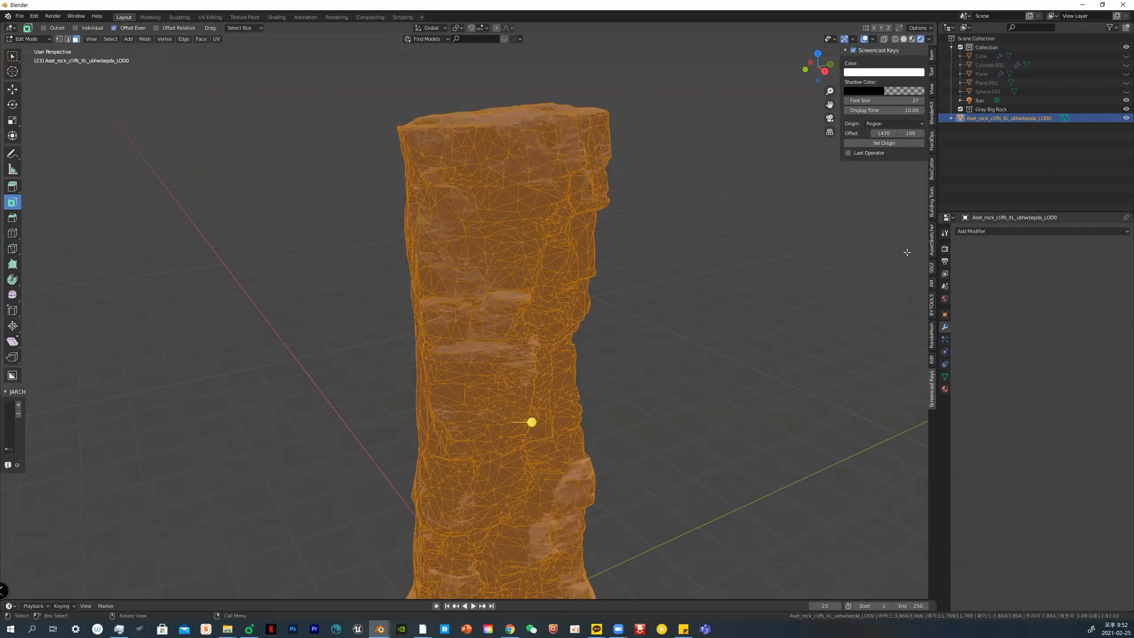
pyautogui.click(853, 50)
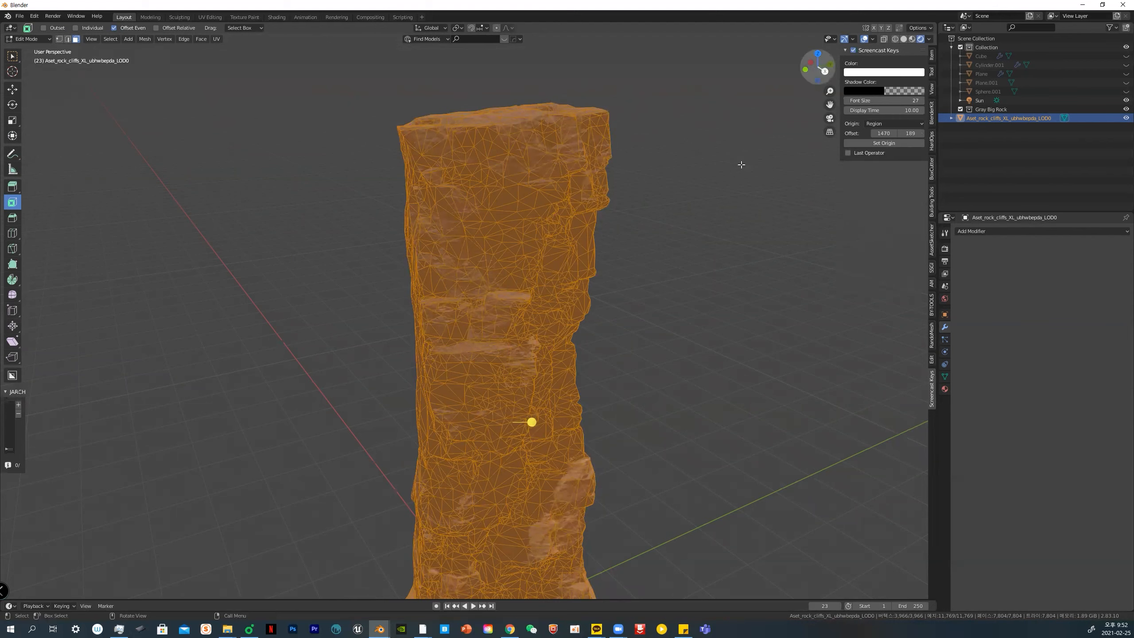
# Run Limited Dissolve on the cliff rock's entire mesh with a 5° max angle, and inspect the rock in Object Mode
pyautogui.press('x')
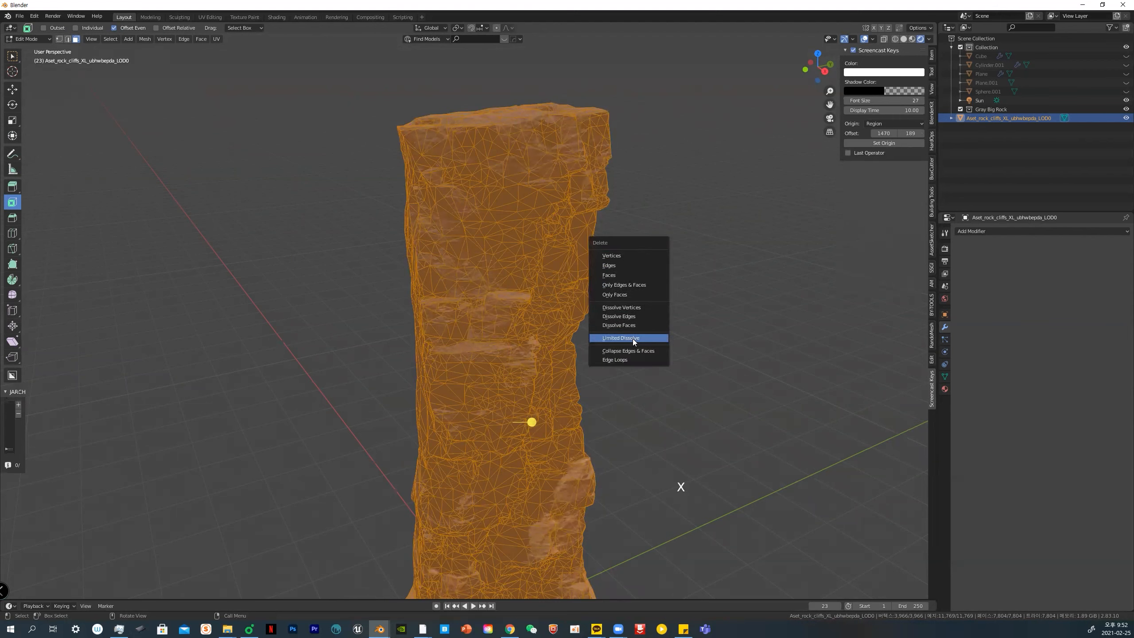
pyautogui.click(633, 338)
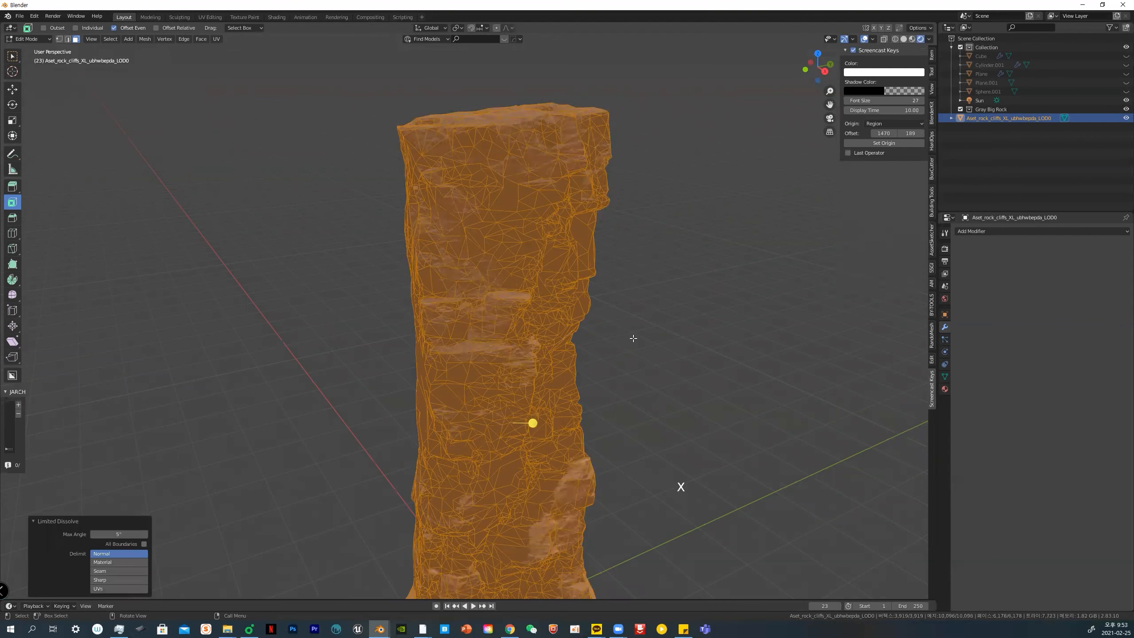
pyautogui.moveTo(638, 338); pyautogui.dragTo(533, 324, button='middle')
pyautogui.press('Tab')
pyautogui.click(621, 320)
pyautogui.click(530, 323)
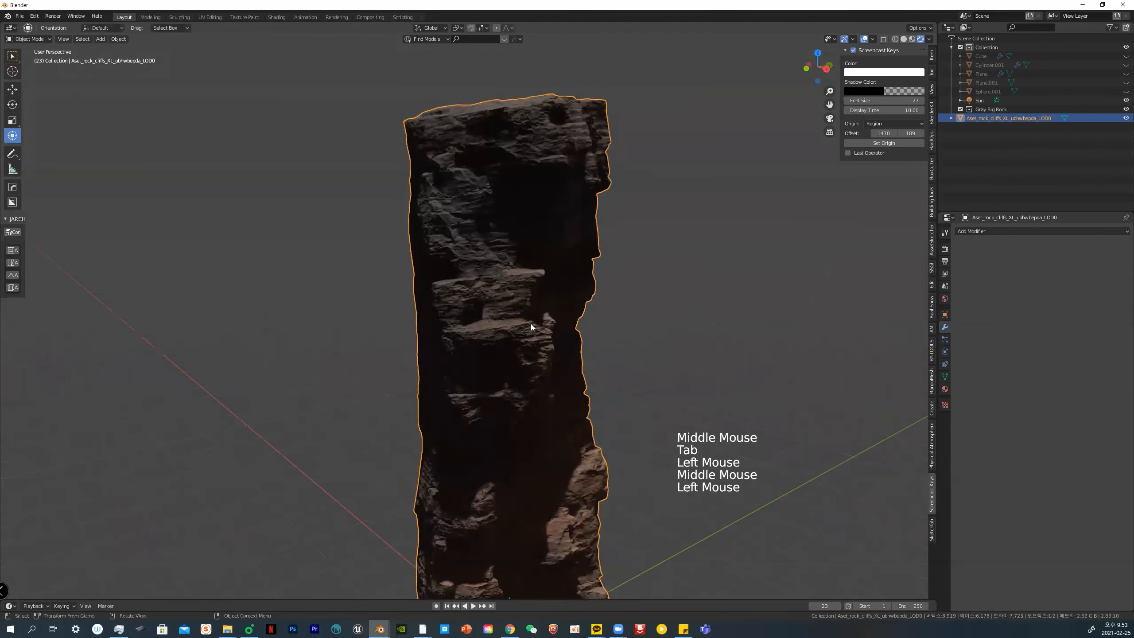
# Examine the rock cliff's mesh wireframe in Edit Mode, including from the left orthographic view, and return to Object Mode
pyautogui.press('Tab')
pyautogui.click(597, 338)
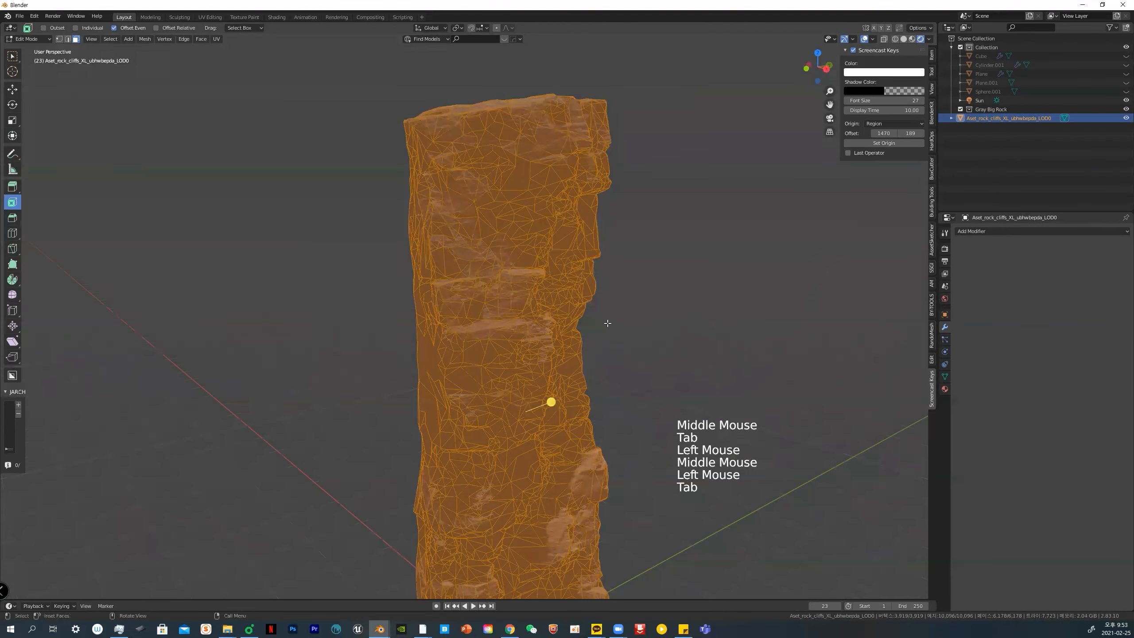
pyautogui.press('z')
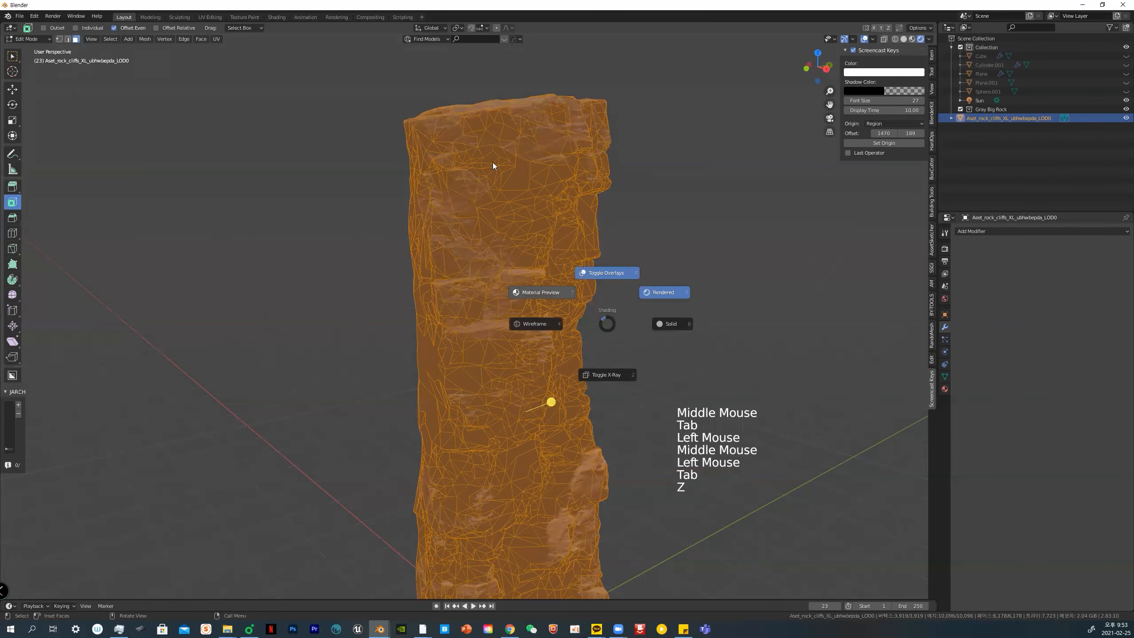
pyautogui.press('Escape')
pyautogui.moveTo(577, 229); pyautogui.dragTo(578, 253, button='middle')
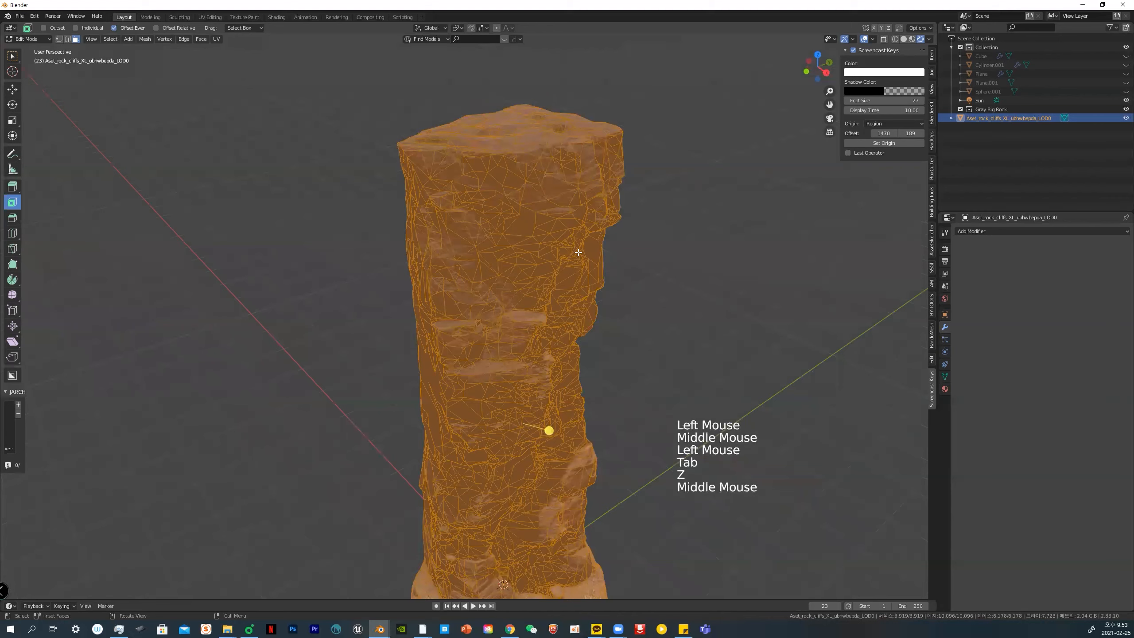
pyautogui.press('`')
pyautogui.click(513, 253)
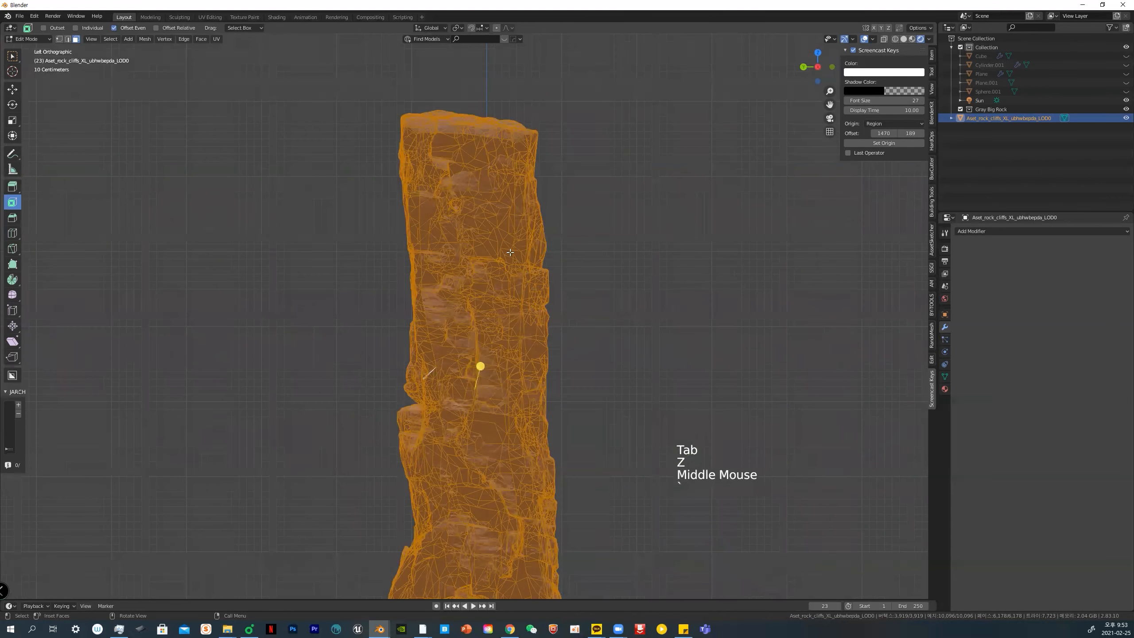
pyautogui.rightClick(510, 253)
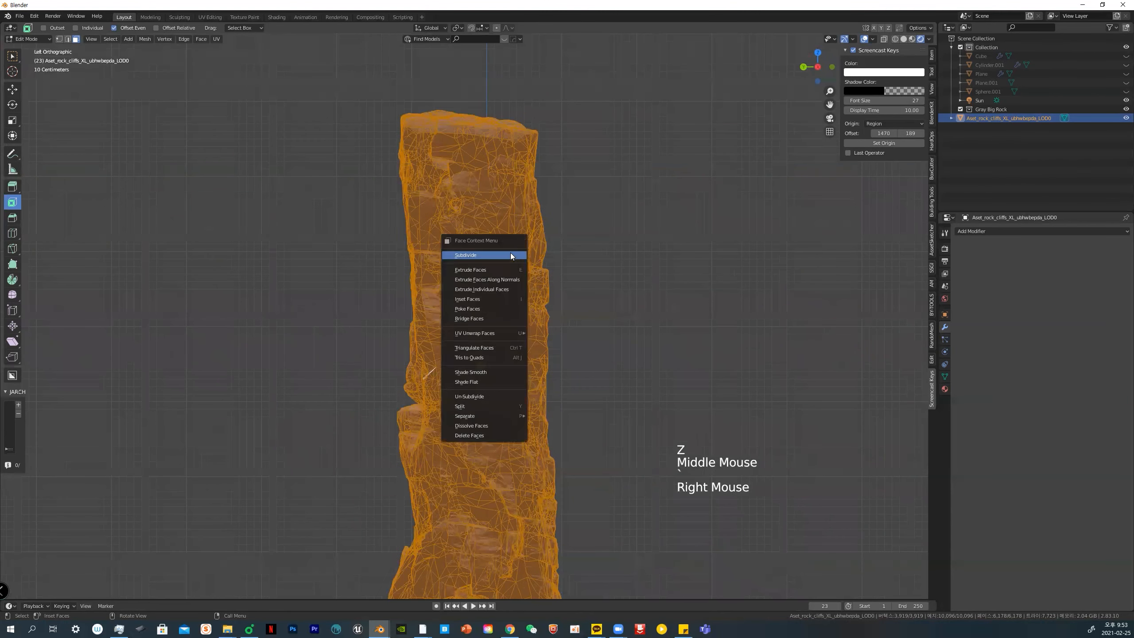
pyautogui.click(28, 39)
pyautogui.click(24, 49)
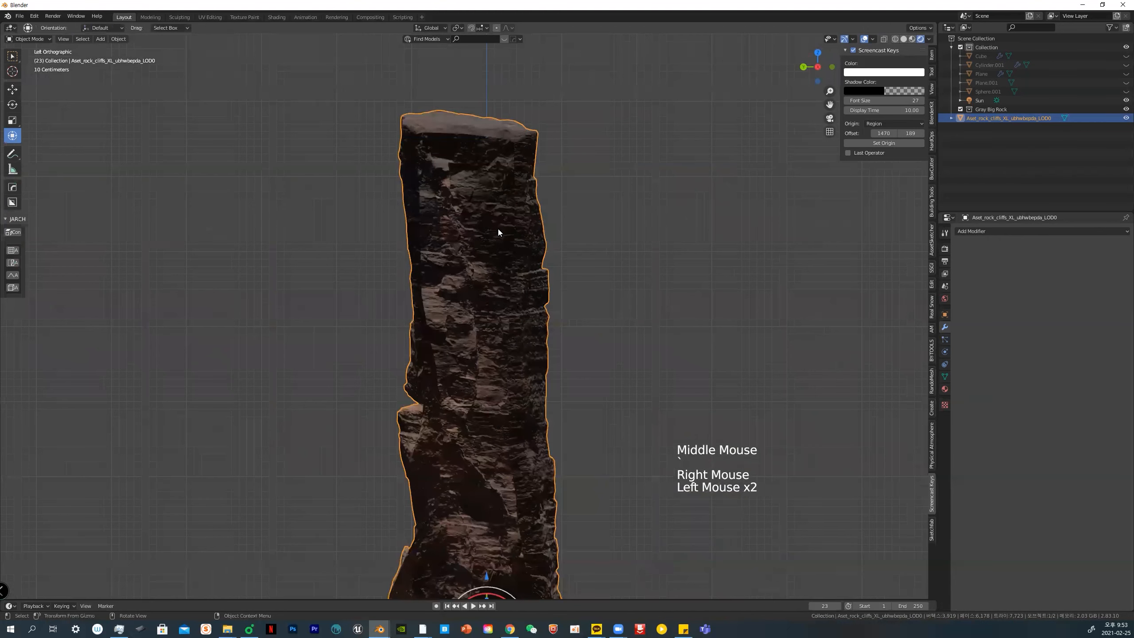
# Delete the rock cliff asset from the scene
pyautogui.click(581, 434)
pyautogui.click(510, 405)
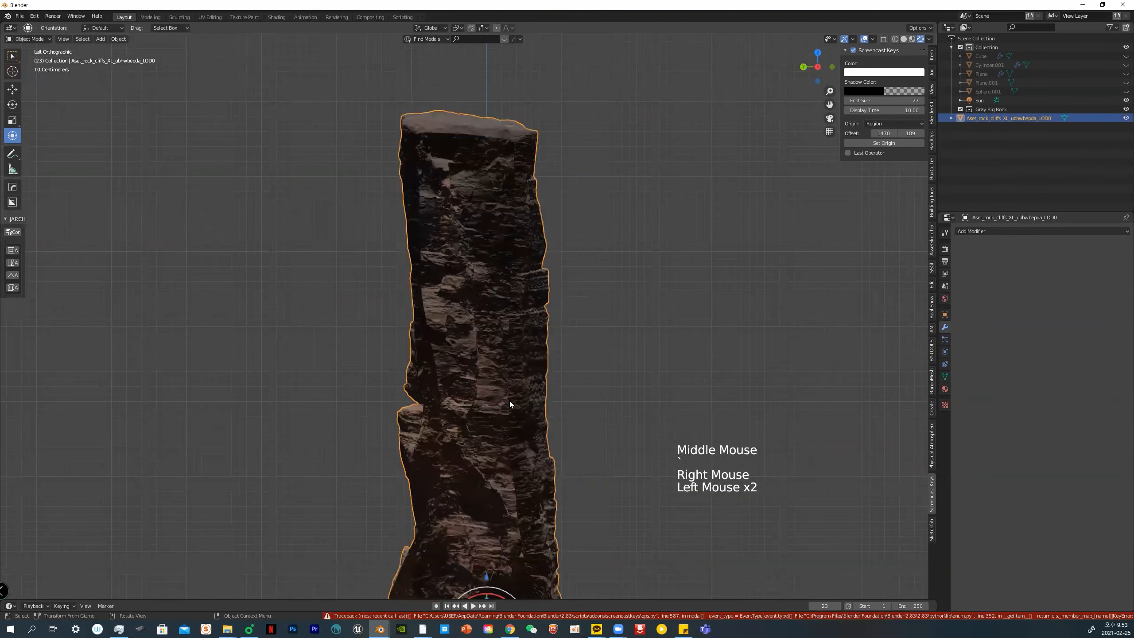
pyautogui.press('Delete')
pyautogui.moveTo(535, 374); pyautogui.dragTo(532, 395, button='middle')
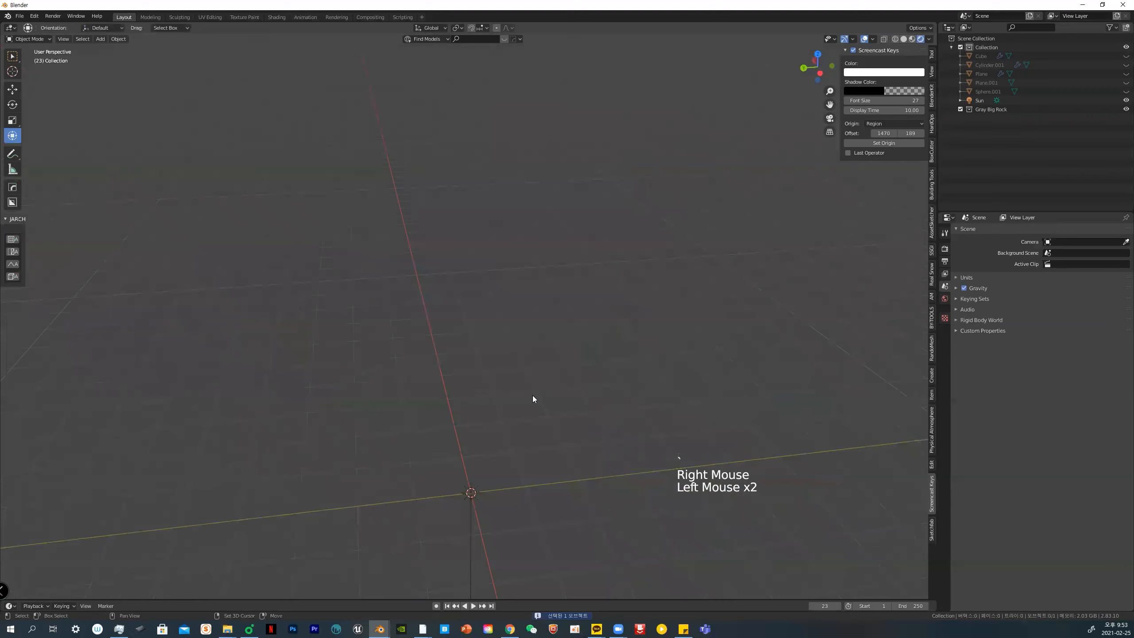
# Add a cube, raise it about 2.18 m along Z and scale it up by about 2.67
pyautogui.hotkey('shift', 'a')
pyautogui.moveTo(499, 285)
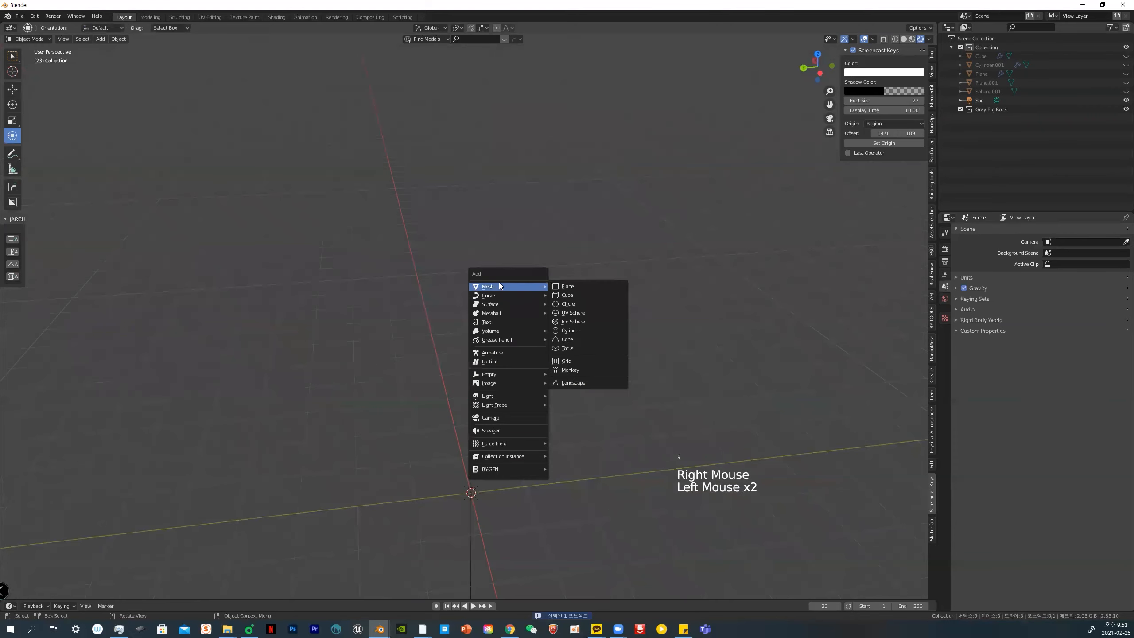
pyautogui.click(575, 291)
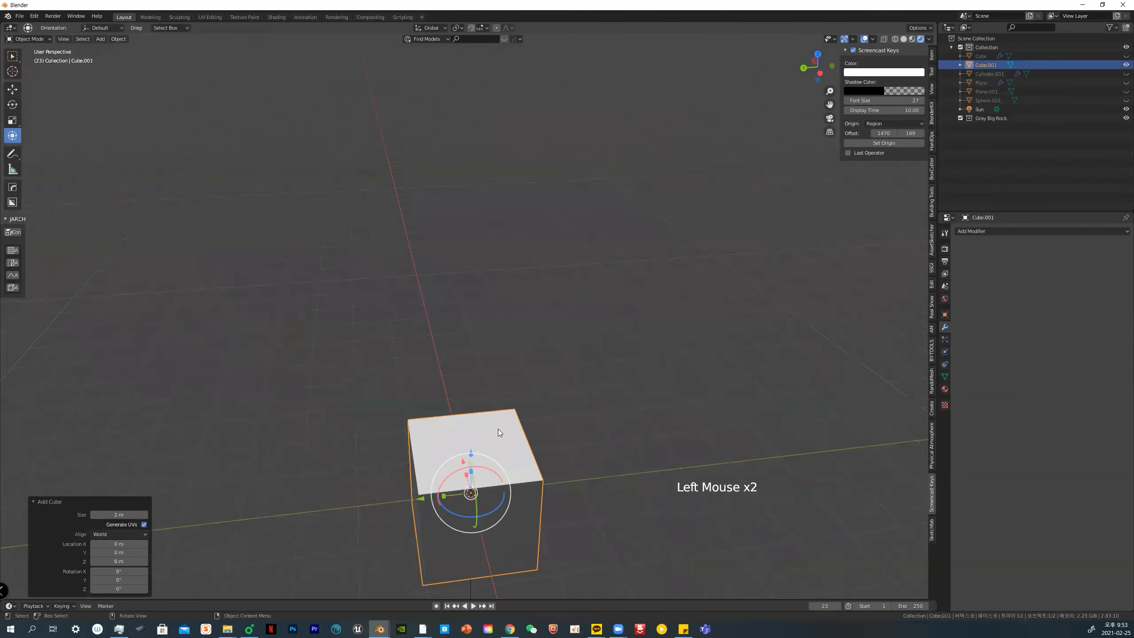
pyautogui.moveTo(476, 438); pyautogui.dragTo(486, 345)
pyautogui.press('s')
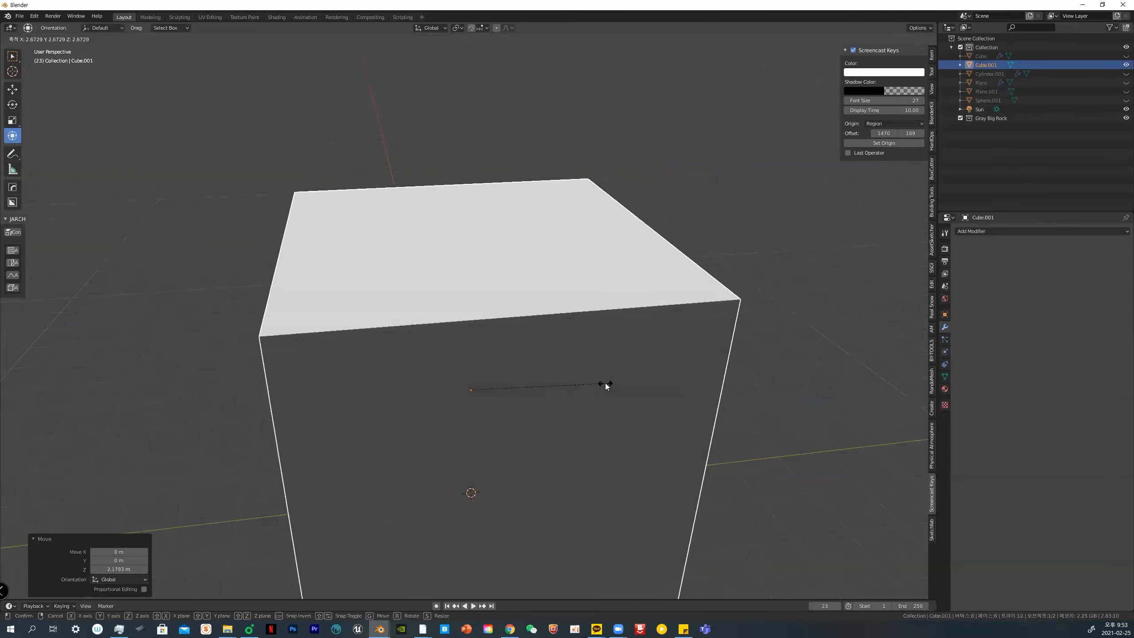
pyautogui.click(605, 383)
# Switch the viewport to solid shading with the whole cube in view
pyautogui.click(903, 39)
pyautogui.scroll(-3, 554, 297)
pyautogui.moveTo(512, 318); pyautogui.dragTo(613, 297, button='middle')
# Subdivide all of the cube's faces six times in Edit Mode and return to Object Mode
pyautogui.rightClick(458, 352)
pyautogui.hotkey('ctrl', 'Tab')
pyautogui.click(508, 306)
pyautogui.rightClick(427, 329)
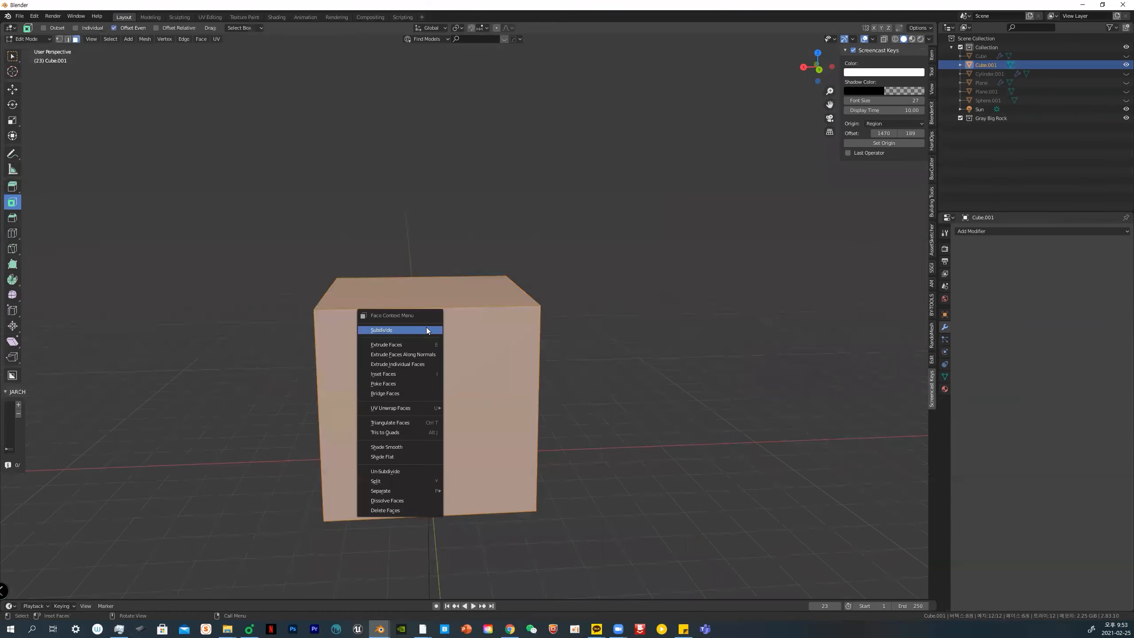
pyautogui.click(426, 328)
pyautogui.rightClick(426, 328)
pyautogui.click(426, 327)
pyautogui.rightClick(426, 328)
pyautogui.click(426, 327)
pyautogui.rightClick(426, 328)
pyautogui.click(426, 327)
pyautogui.rightClick(426, 327)
pyautogui.click(426, 328)
pyautogui.rightClick(426, 327)
pyautogui.click(426, 327)
pyautogui.moveTo(426, 328); pyautogui.dragTo(488, 347, button='middle')
pyautogui.hotkey('ctrl', 'Tab')
pyautogui.click(445, 349)
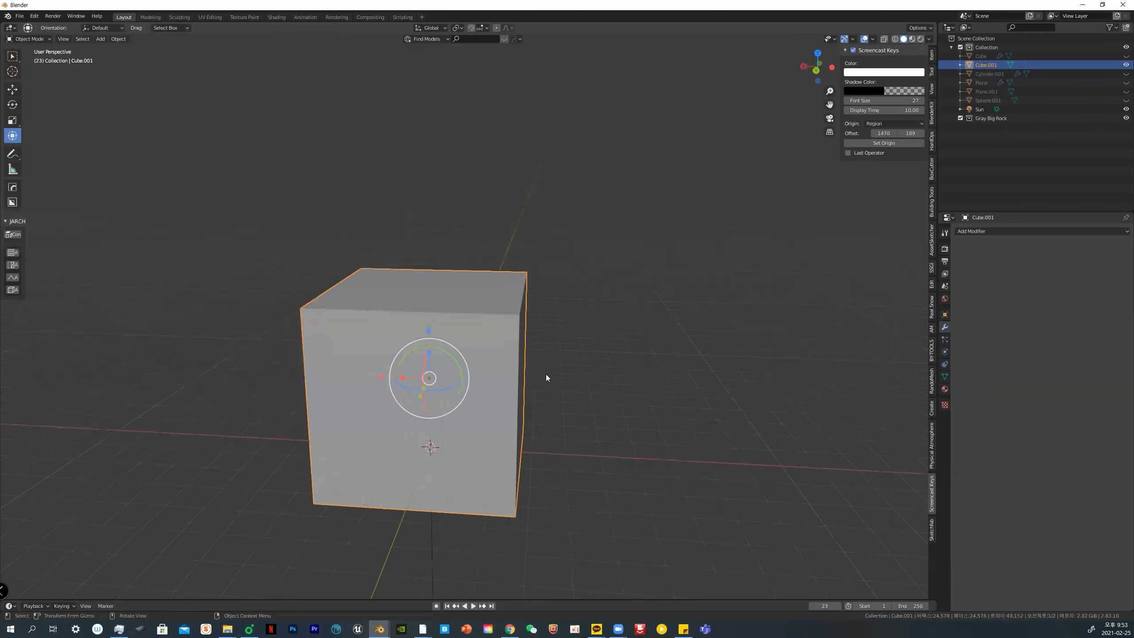
# Enter Sculpt Mode and sculpt mirrored raised strokes near the top edge of one side face, switching to the Layer brush
pyautogui.hotkey('ctrl', 'Tab')
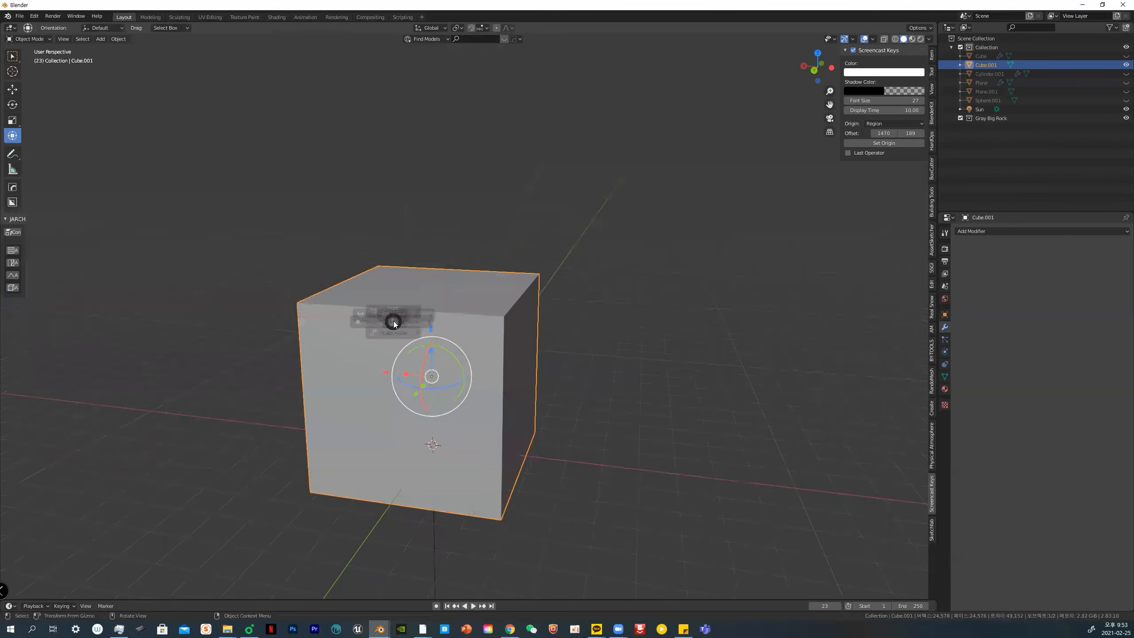
pyautogui.click(401, 376)
pyautogui.moveTo(397, 314)
pyautogui.mouseDown()
pyautogui.moveTo(419, 313)
pyautogui.moveTo(359, 310)
pyautogui.moveTo(398, 308)
pyautogui.moveTo(382, 317)
pyautogui.moveTo(400, 337)
pyautogui.moveTo(434, 342)
pyautogui.mouseUp()
pyautogui.click(13, 226)
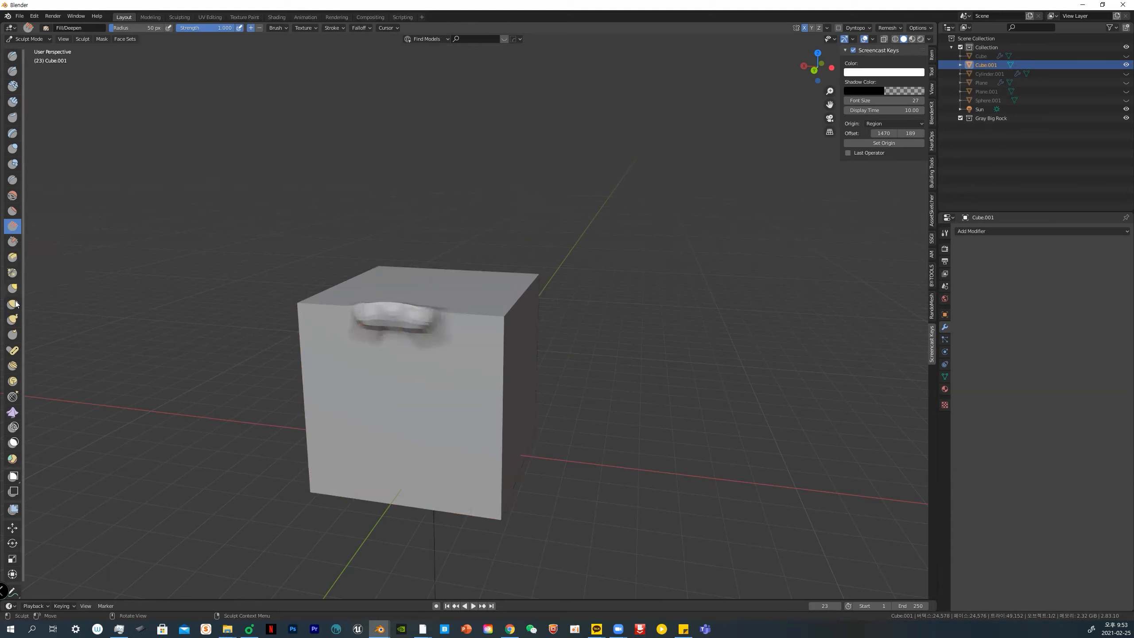
pyautogui.click(12, 134)
pyautogui.moveTo(436, 339)
pyautogui.mouseDown()
pyautogui.moveTo(373, 321)
pyautogui.moveTo(408, 330)
pyautogui.moveTo(395, 324)
pyautogui.mouseUp()
pyautogui.moveTo(397, 324)
pyautogui.mouseDown()
pyautogui.moveTo(421, 334)
pyautogui.moveTo(408, 322)
pyautogui.mouseUp()
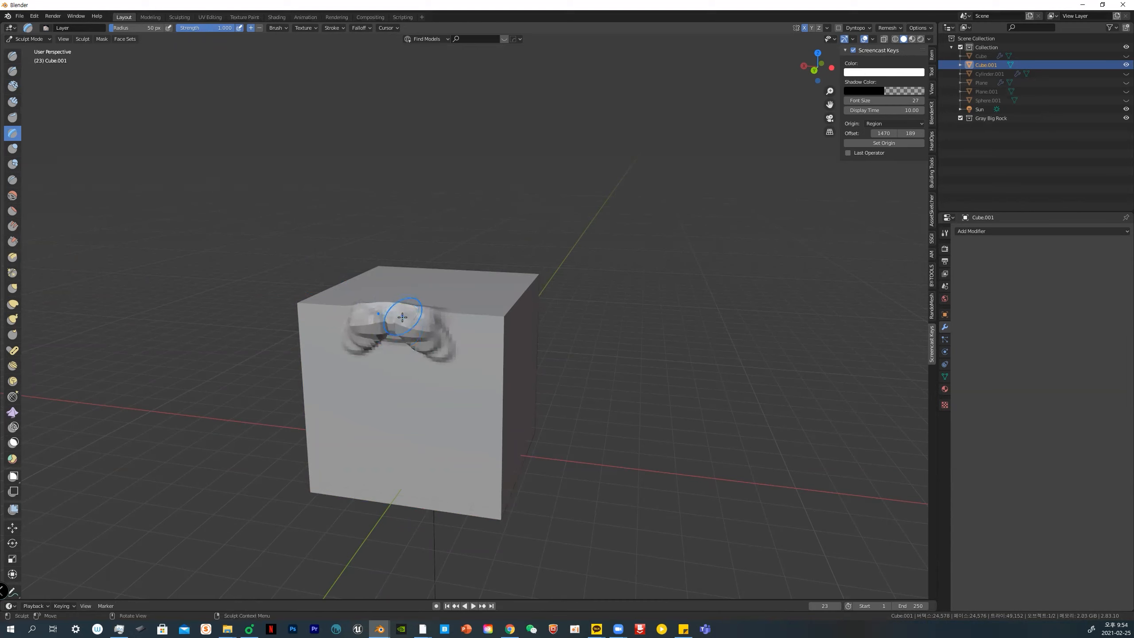
pyautogui.moveTo(404, 318); pyautogui.dragTo(459, 315, button='middle')
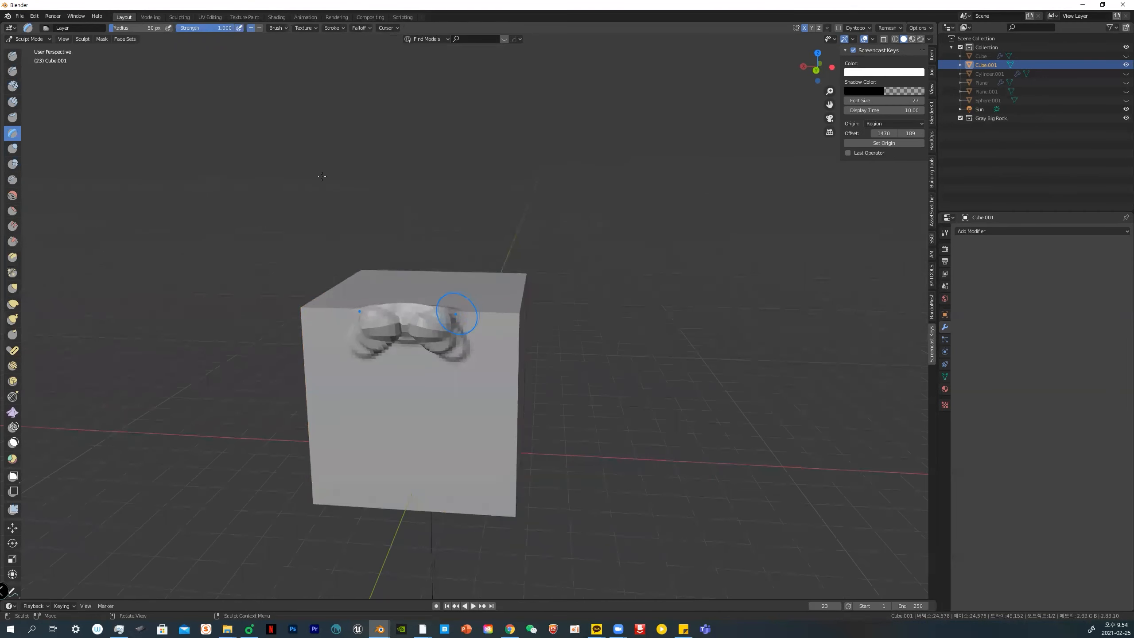
# Turn off X-axis mirroring and extend the relief with raised Layer strokes down one half of the side face
pyautogui.click(804, 28)
pyautogui.moveTo(446, 357)
pyautogui.mouseDown()
pyautogui.moveTo(440, 342)
pyautogui.moveTo(478, 384)
pyautogui.moveTo(474, 353)
pyautogui.moveTo(527, 428)
pyautogui.mouseUp()
pyautogui.scroll(4, 466, 372)
pyautogui.moveTo(407, 436)
pyautogui.mouseDown()
pyautogui.moveTo(369, 419)
pyautogui.moveTo(404, 414)
pyautogui.mouseUp()
pyautogui.moveTo(442, 438); pyautogui.dragTo(496, 416, button='middle')
pyautogui.moveTo(575, 300)
pyautogui.mouseDown()
pyautogui.moveTo(600, 306)
pyautogui.moveTo(610, 326)
pyautogui.mouseUp()
pyautogui.moveTo(632, 359); pyautogui.dragTo(547, 353, button='middle')
pyautogui.moveTo(547, 353)
pyautogui.mouseDown()
pyautogui.moveTo(556, 333)
pyautogui.moveTo(576, 403)
pyautogui.moveTo(573, 353)
pyautogui.moveTo(582, 404)
pyautogui.moveTo(603, 393)
pyautogui.moveTo(599, 326)
pyautogui.mouseUp()
pyautogui.moveTo(599, 326); pyautogui.dragTo(570, 361, button='middle')
pyautogui.moveTo(493, 350); pyautogui.dragTo(443, 367)
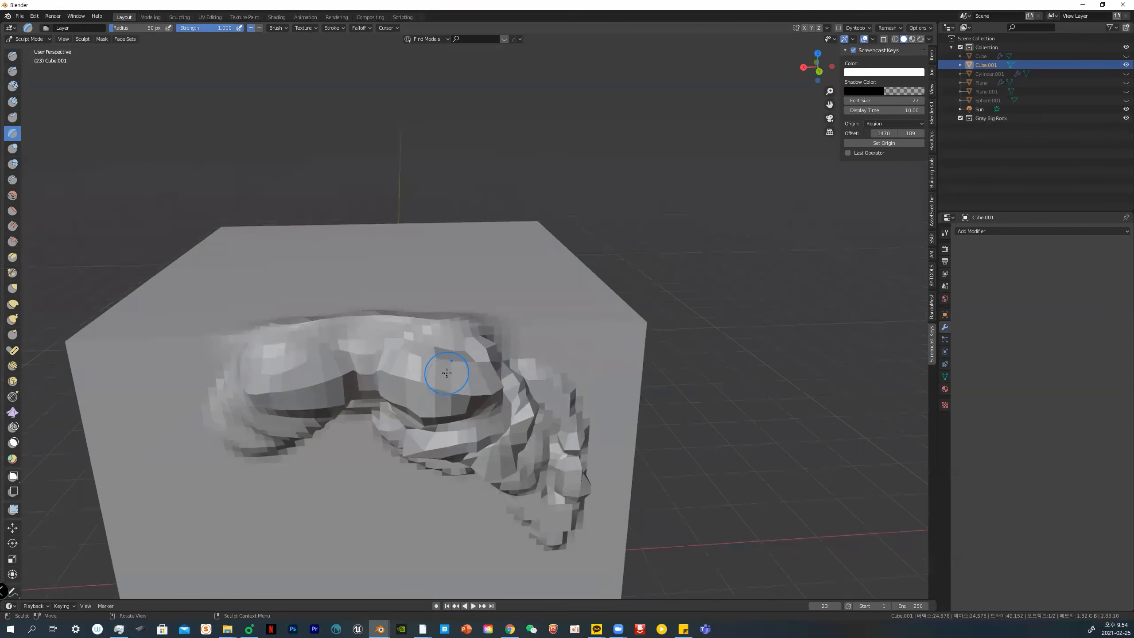
# Carve into the sculpted relief with the Layer brush in subtract mode, enlarging its radius to about 101 px, and undo the last stroke
pyautogui.click(258, 28)
pyautogui.moveTo(438, 321)
pyautogui.mouseDown()
pyautogui.moveTo(442, 344)
pyautogui.moveTo(482, 384)
pyautogui.moveTo(490, 434)
pyautogui.mouseUp()
pyautogui.press(']')
pyautogui.press(']')
pyautogui.press(']')
pyautogui.press(']')
pyautogui.press(']')
pyautogui.press(']')
pyautogui.press(']')
pyautogui.moveTo(548, 501)
pyautogui.mouseDown()
pyautogui.moveTo(484, 440)
pyautogui.moveTo(438, 431)
pyautogui.moveTo(493, 451)
pyautogui.mouseUp()
pyautogui.moveTo(494, 452); pyautogui.dragTo(501, 423, button='middle')
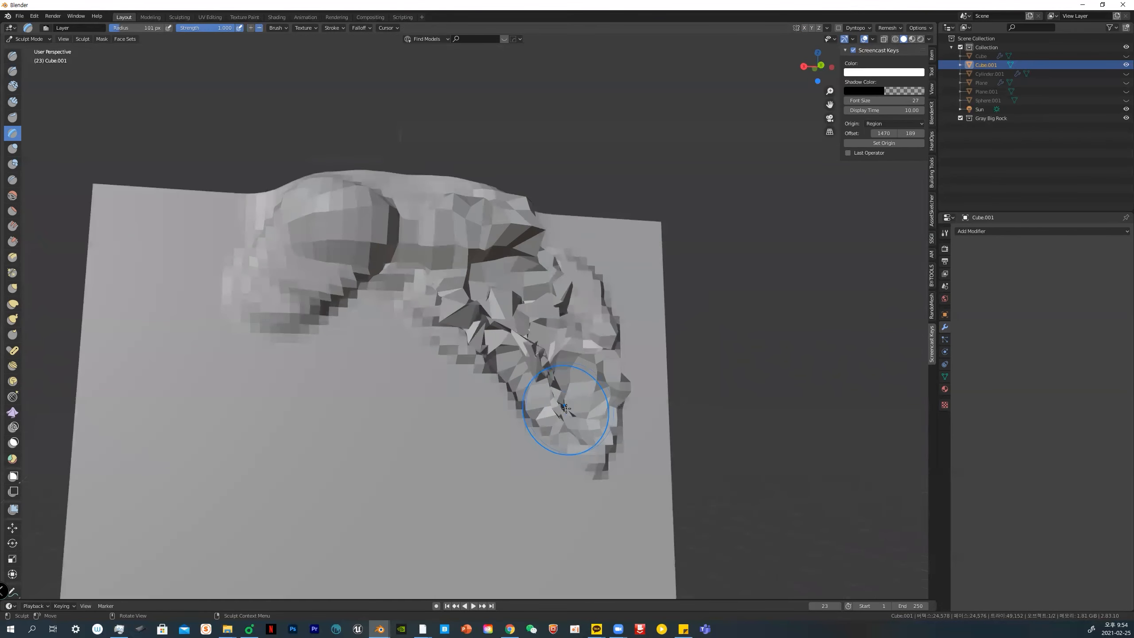
pyautogui.hotkey('ctrl', 'z')
# Apply Limited Dissolve to the entire sculpted mesh in Edit Mode and return to Object Mode
pyautogui.hotkey('ctrl', 'Tab')
pyautogui.click(625, 404)
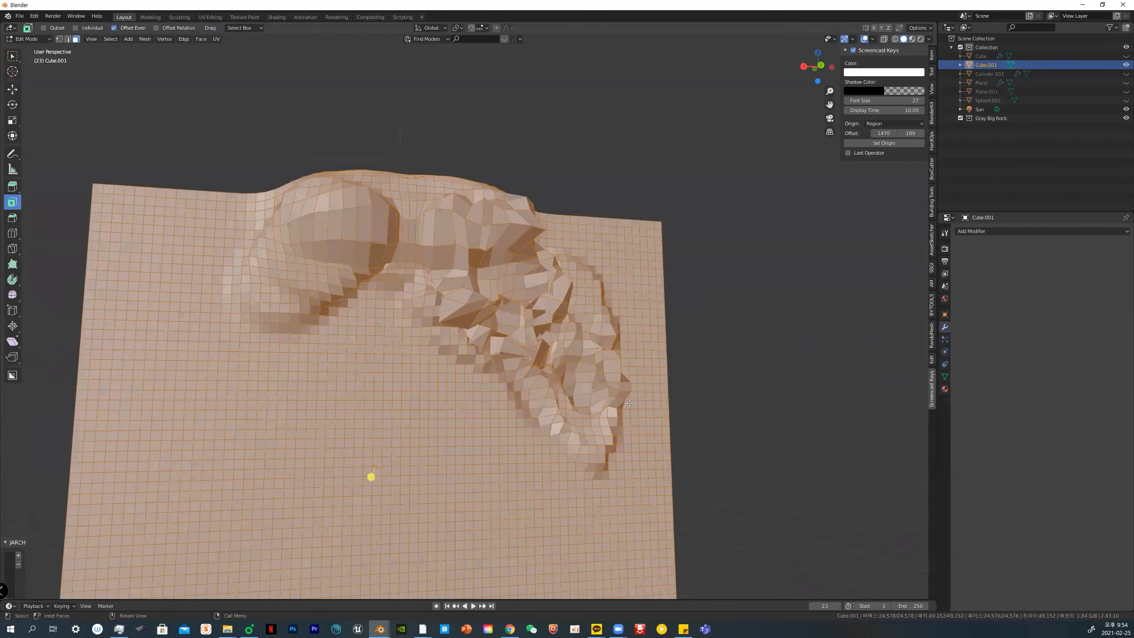
pyautogui.scroll(-4, 629, 403)
pyautogui.moveTo(625, 398); pyautogui.dragTo(592, 405, button='middle')
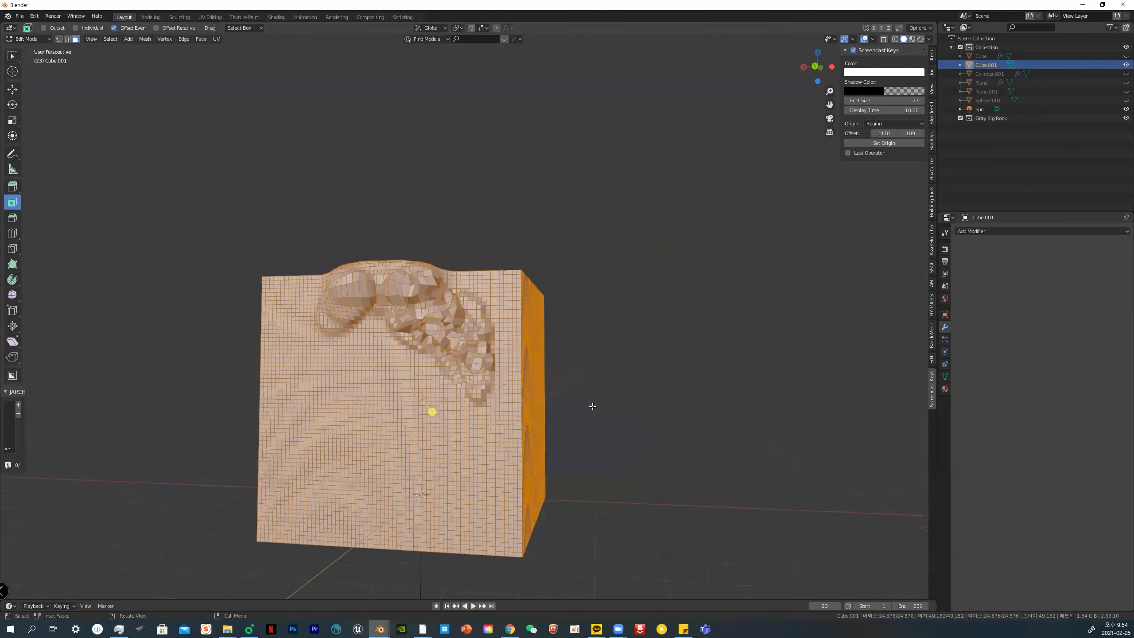
pyautogui.press('x')
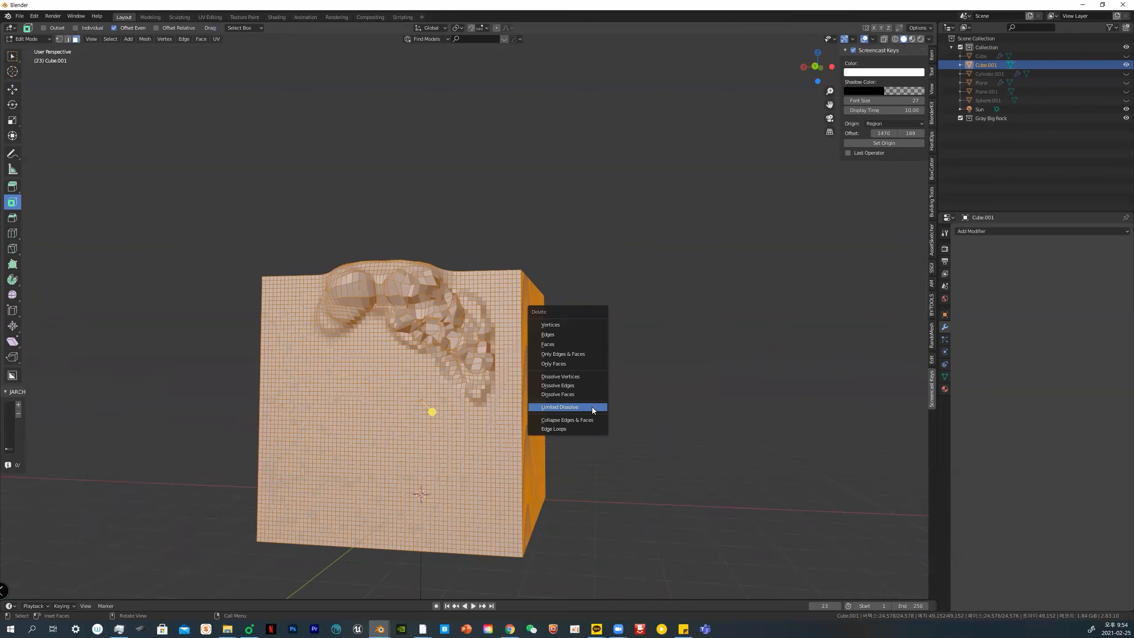
pyautogui.click(592, 407)
pyautogui.moveTo(593, 406); pyautogui.dragTo(615, 413, button='middle')
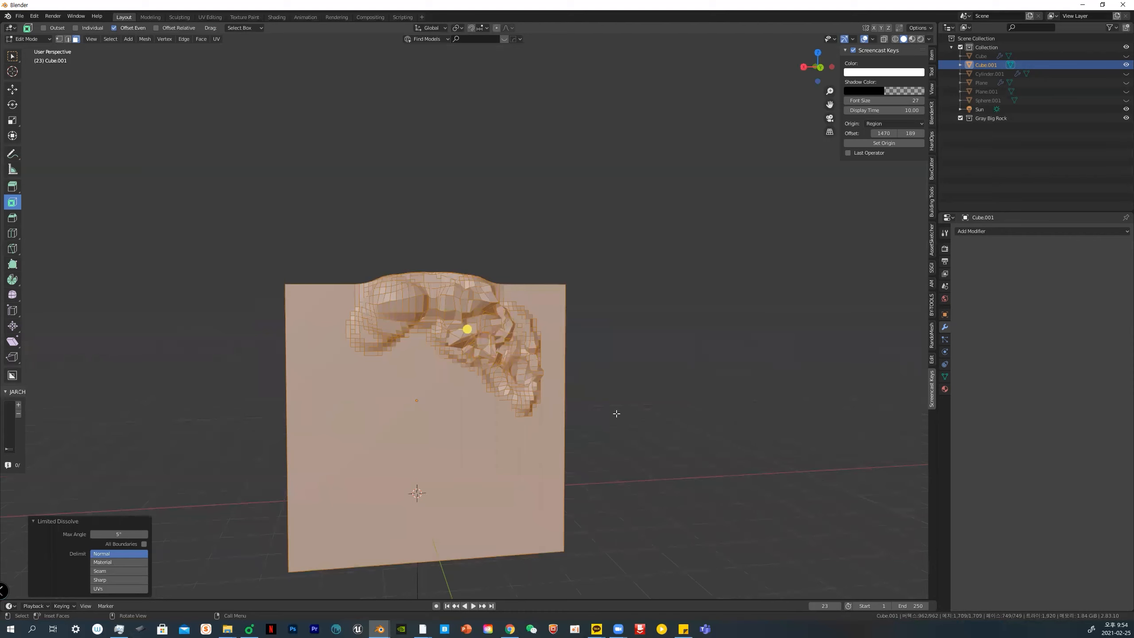
pyautogui.press('Tab')
pyautogui.click(563, 422)
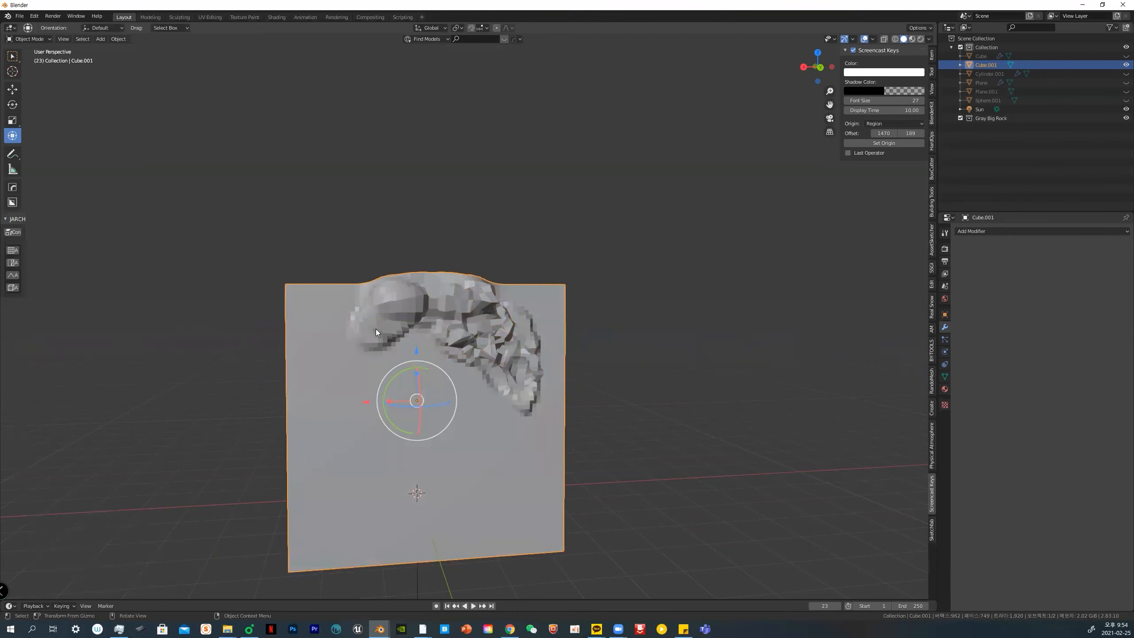
# Examine the dissolved mesh's topology on the flat and sculpted areas, comparing Edit Mode with Object Mode
pyautogui.press('Tab')
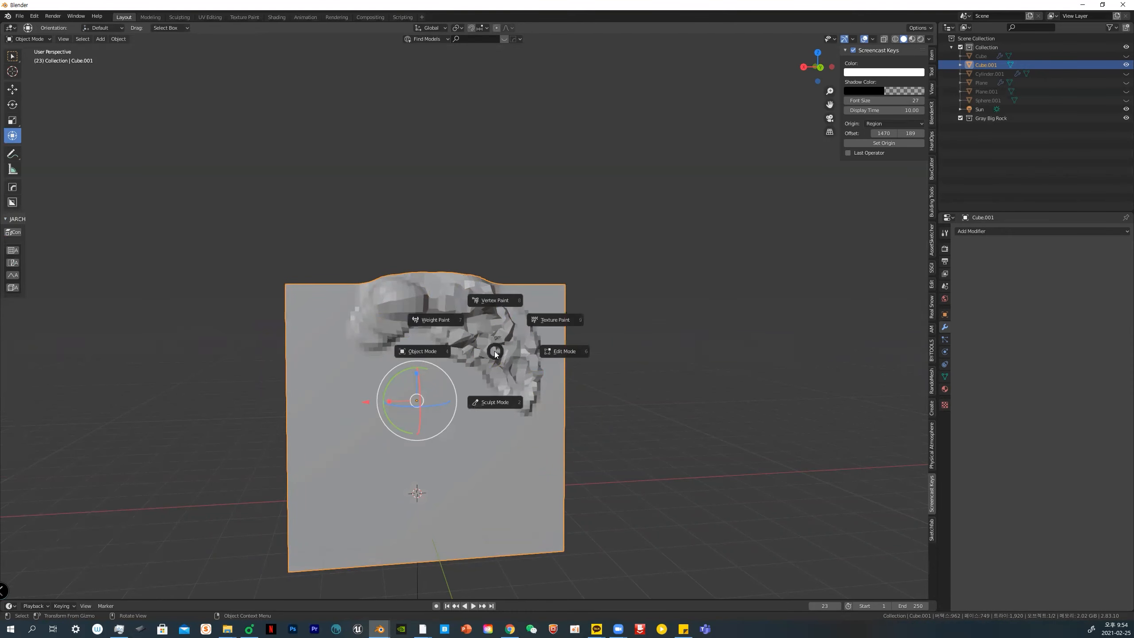
pyautogui.click(566, 353)
pyautogui.moveTo(566, 353)
pyautogui.mouseDown(button='middle')
pyautogui.moveTo(486, 380)
pyautogui.moveTo(567, 379)
pyautogui.moveTo(573, 367)
pyautogui.mouseUp(button='middle')
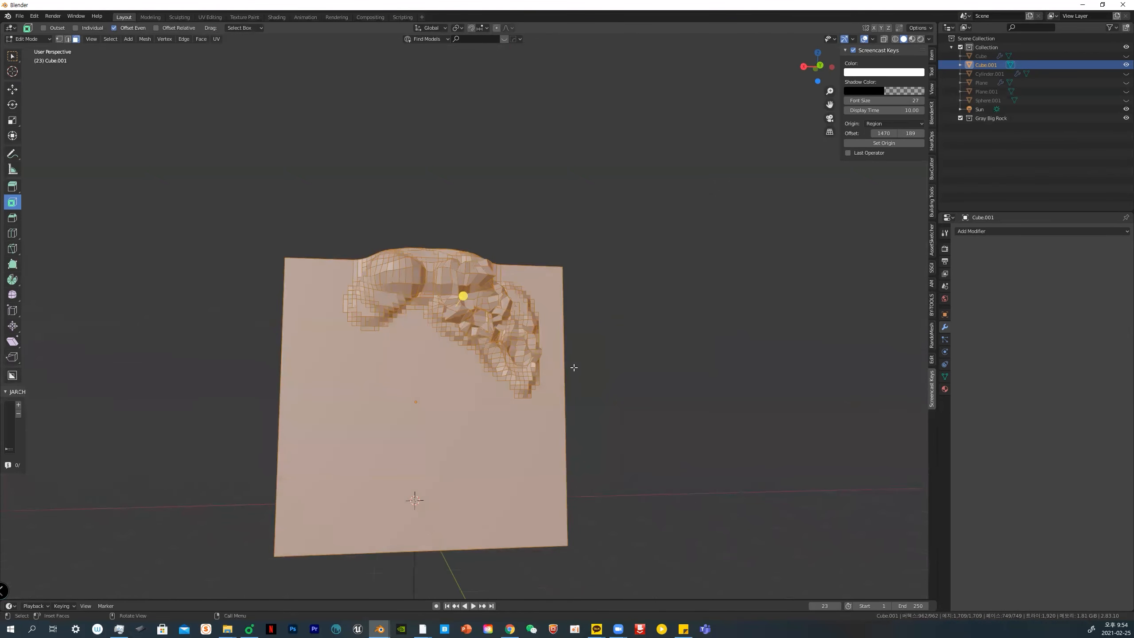
pyautogui.scroll(3, 572, 368)
pyautogui.press('Tab')
pyautogui.click(625, 381)
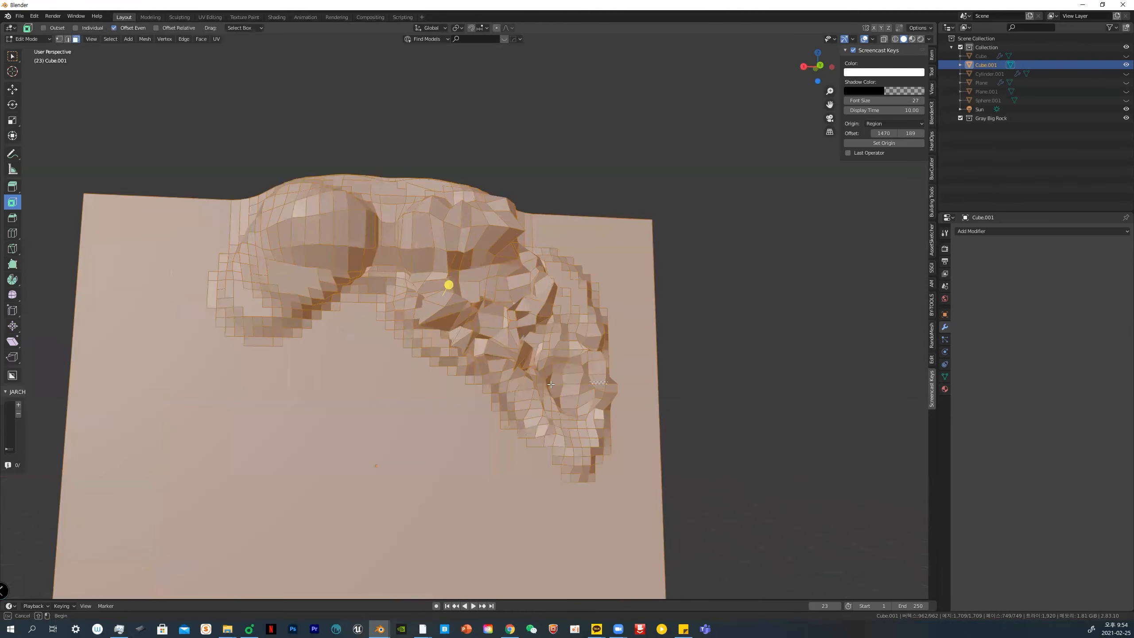
pyautogui.keyDown('alt'); pyautogui.click(523, 383); pyautogui.keyUp('alt')
pyautogui.press('Tab')
pyautogui.click(463, 379)
pyautogui.scroll(-4, 547, 384)
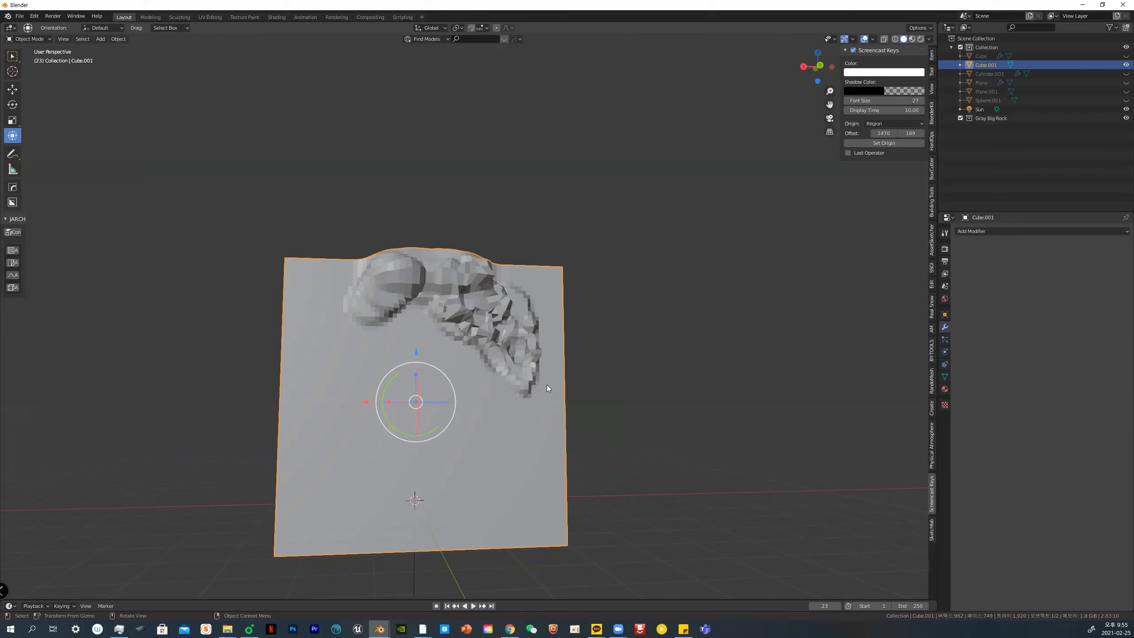
pyautogui.moveTo(546, 384); pyautogui.dragTo(528, 399, button='middle')
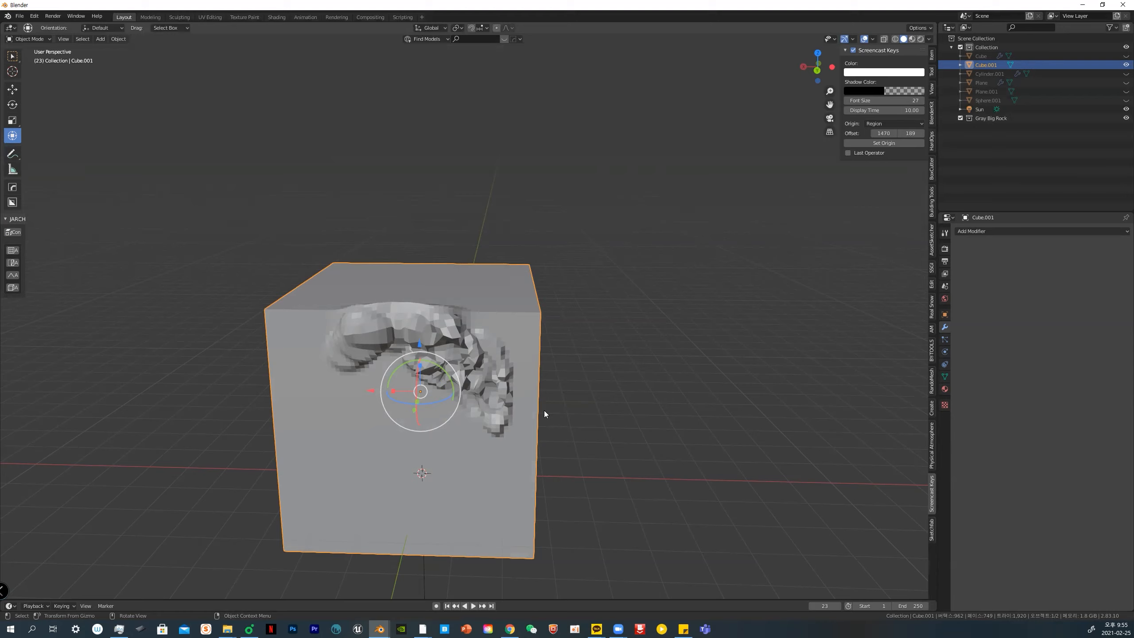
# Delete the sculpted cube and replace it with a new cube scaled by about 1.264
pyautogui.hotkey('ctrl', 'Tab')
pyautogui.press('Delete')
pyautogui.hotkey('shift', 'a')
pyautogui.moveTo(716, 385)
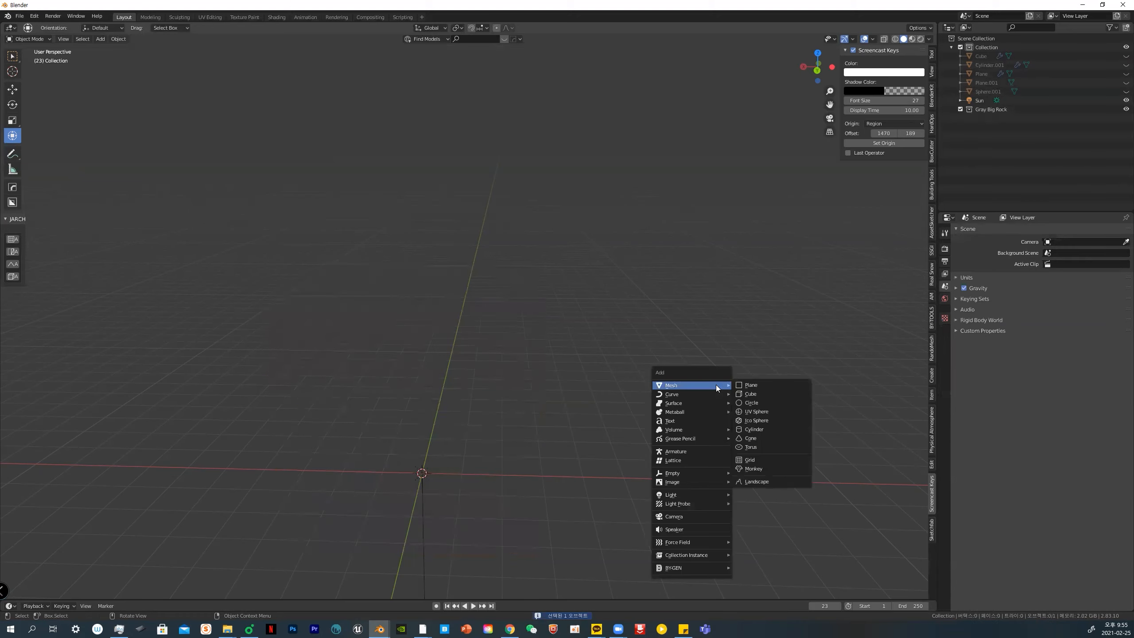
pyautogui.click(755, 391)
pyautogui.press('s')
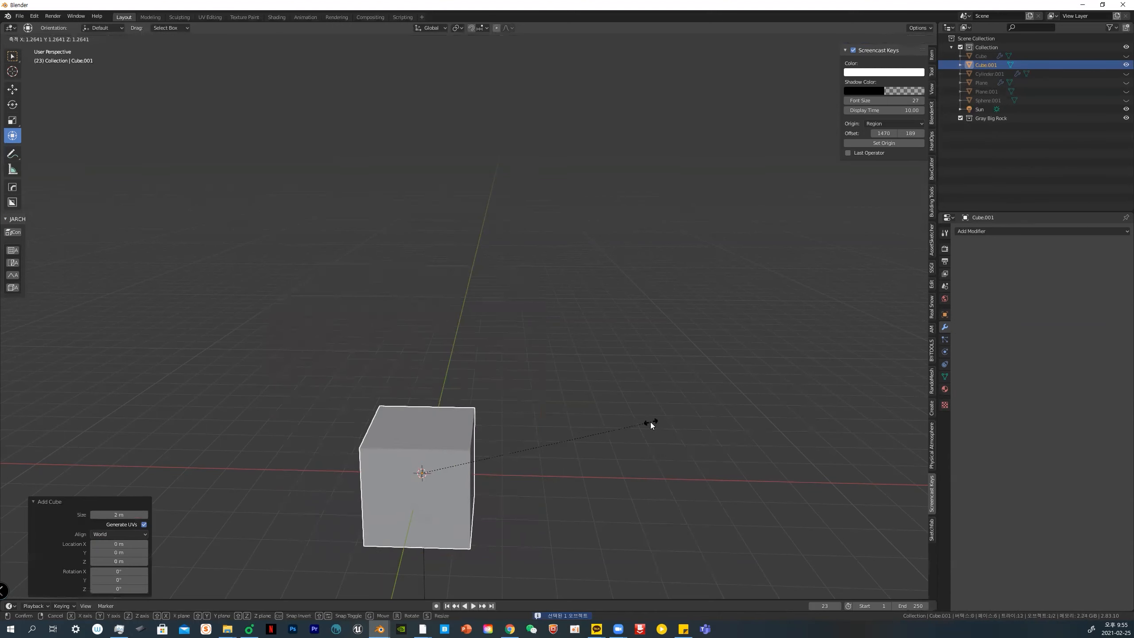
pyautogui.click(653, 423)
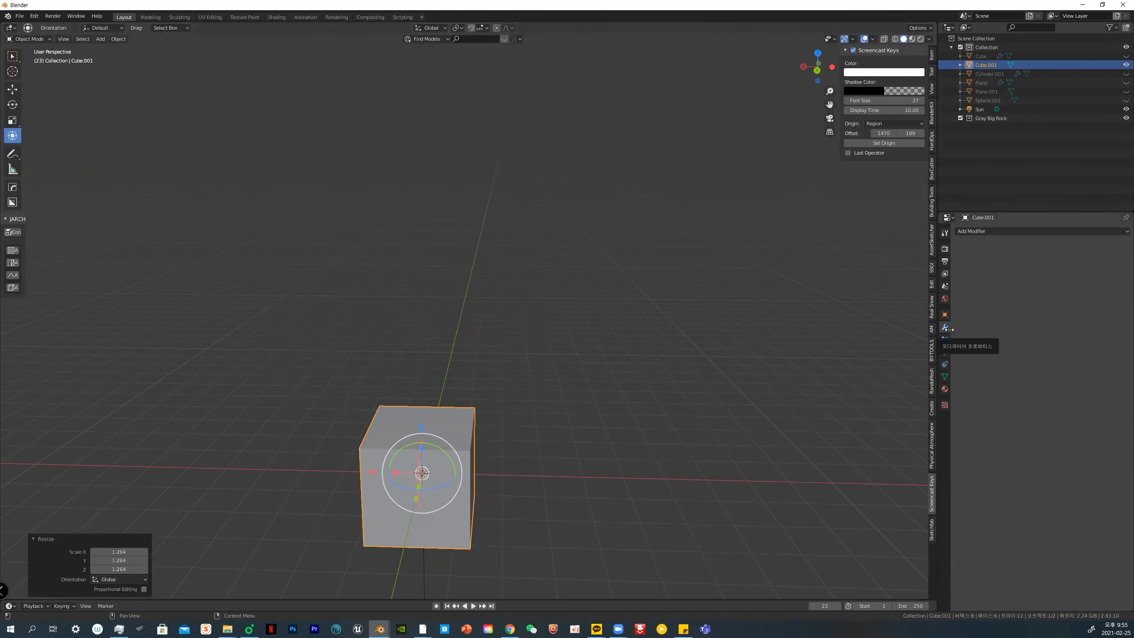
# Enter Edit Mode on the new cube in the front orthographic view, using vertex selection
pyautogui.scroll(-2, 513, 454)
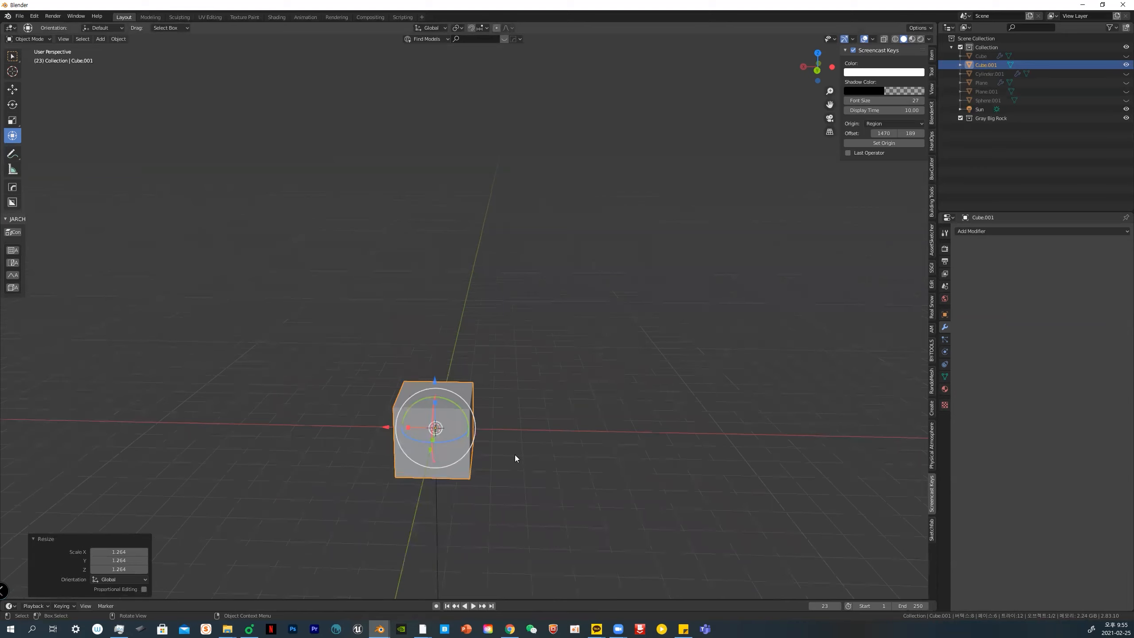
pyautogui.moveTo(515, 455); pyautogui.dragTo(530, 416, button='middle')
pyautogui.press('`')
pyautogui.click(489, 394)
pyautogui.hotkey('ctrl', 'Tab')
pyautogui.click(657, 419)
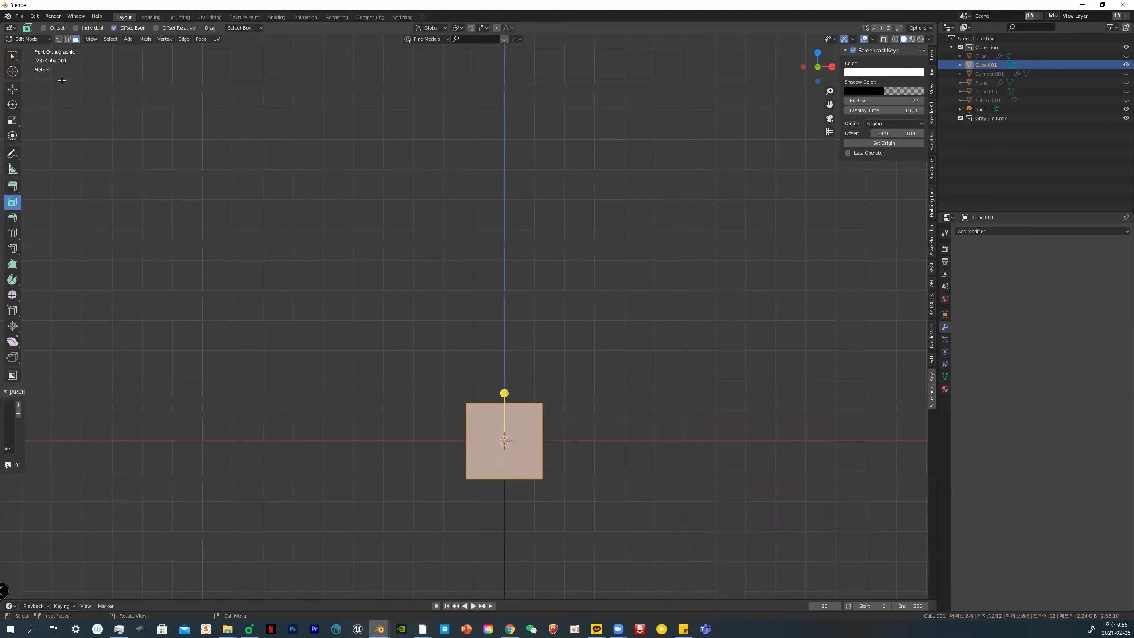
pyautogui.click(597, 394)
# Delete the visible vertices on the cube's right side, and delete the edges of the right-side vertices remaining behind them
pyautogui.moveTo(503, 383); pyautogui.dragTo(658, 489)
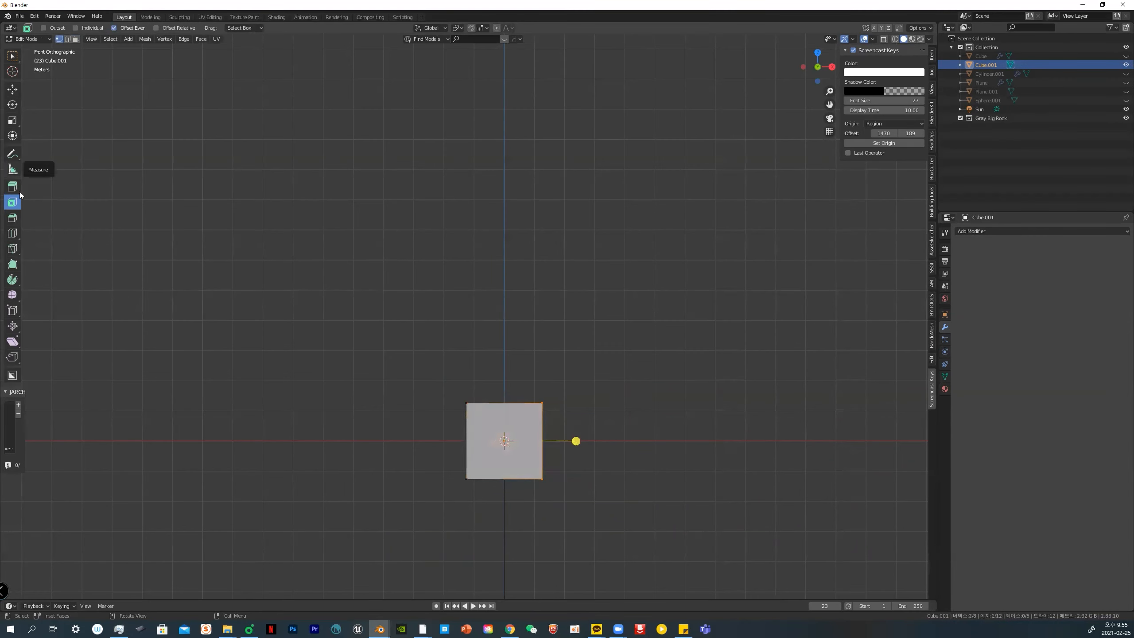
pyautogui.press('w')
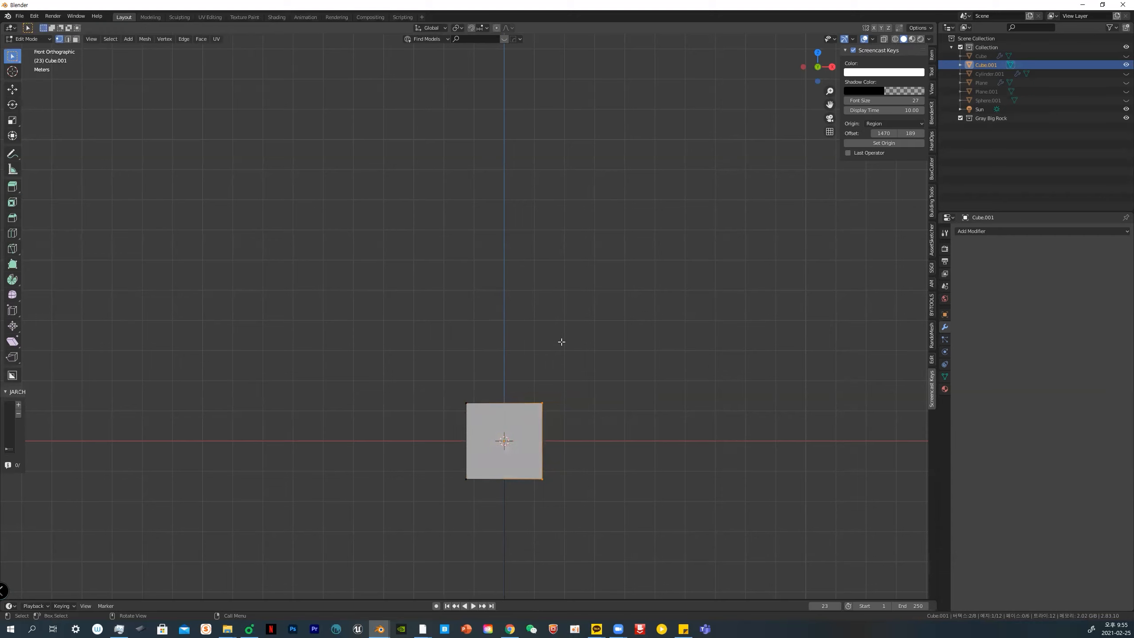
pyautogui.press('x')
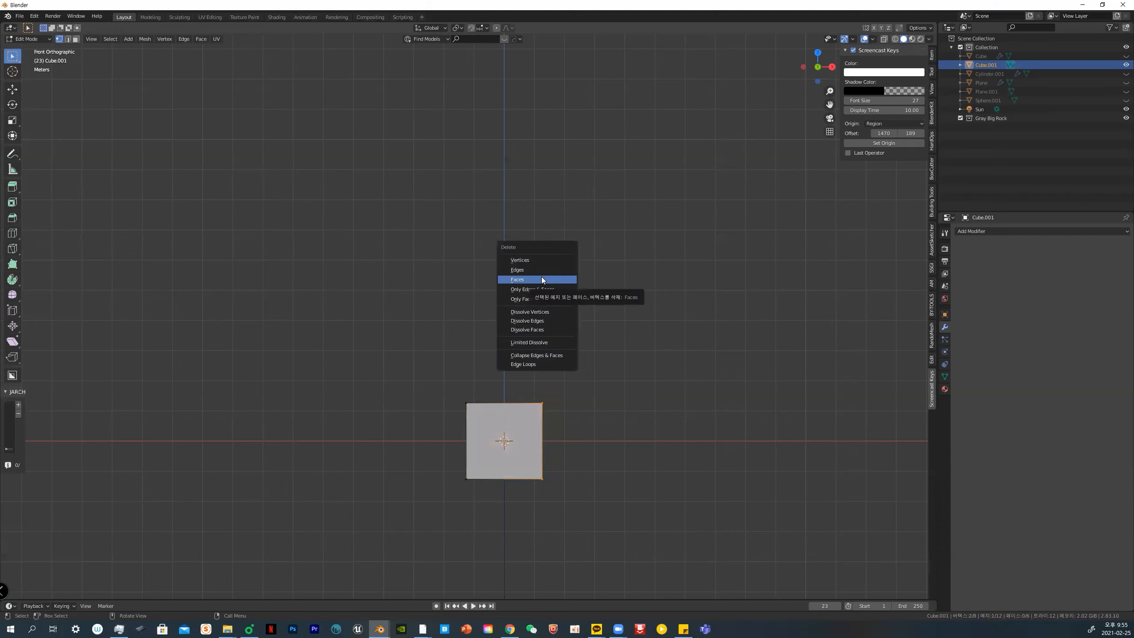
pyautogui.click(537, 260)
pyautogui.moveTo(509, 345); pyautogui.dragTo(653, 557)
pyautogui.press('x')
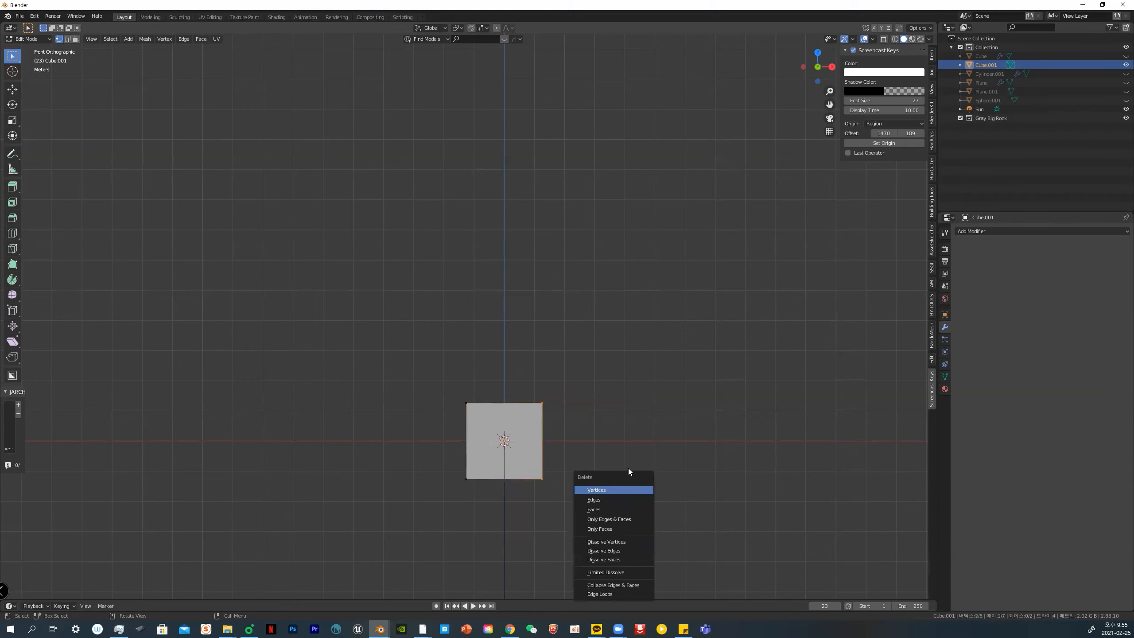
pyautogui.click(618, 501)
# Select the remaining side face of the cube in face selection and delete it with the Edges option
pyautogui.moveTo(618, 486); pyautogui.dragTo(561, 408, button='middle')
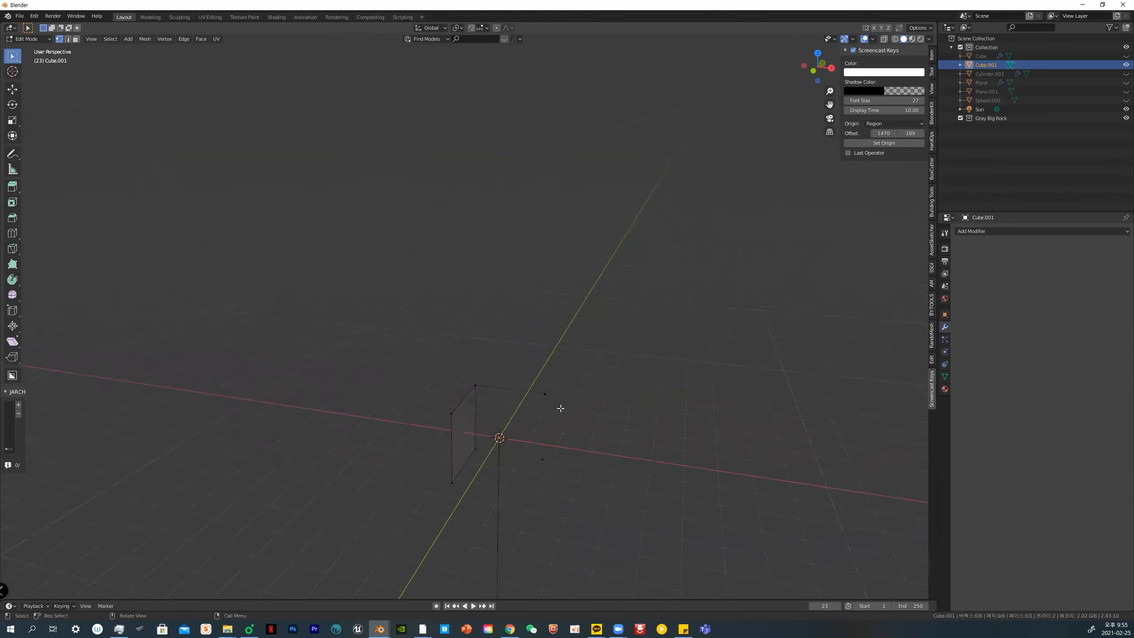
pyautogui.click(472, 437)
pyautogui.press('2')
pyautogui.click(462, 431)
pyautogui.press('3')
pyautogui.click(463, 431)
pyautogui.press('x')
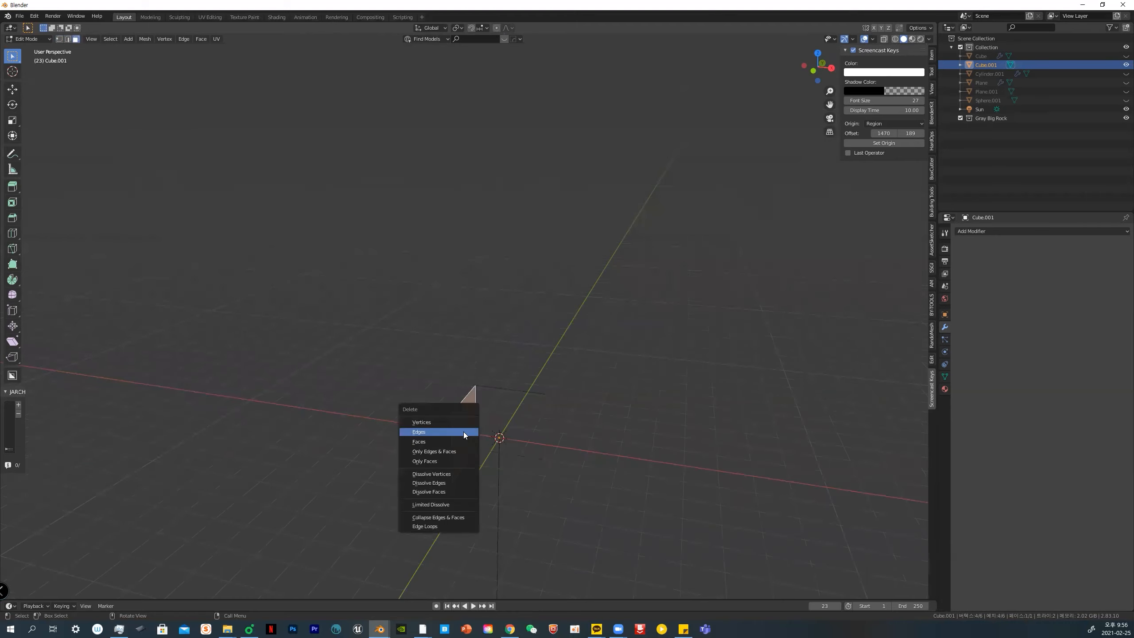
pyautogui.click(463, 432)
# Select the remaining loose vertices and edges, and extrude them upward three times into a zigzag profile
pyautogui.moveTo(554, 438); pyautogui.dragTo(669, 411, button='middle')
pyautogui.moveTo(547, 420)
pyautogui.mouseDown(button='middle')
pyautogui.moveTo(612, 420)
pyautogui.moveTo(533, 417)
pyautogui.mouseUp(button='middle')
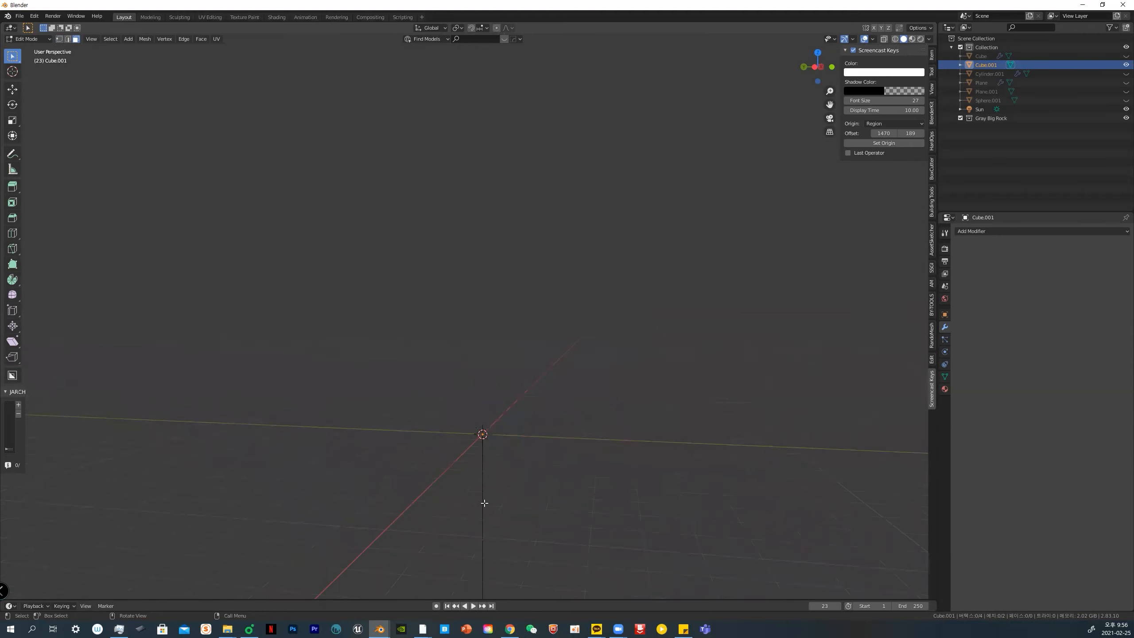
pyautogui.press('1')
pyautogui.moveTo(397, 367); pyautogui.dragTo(480, 499)
pyautogui.moveTo(459, 504); pyautogui.dragTo(492, 509, button='middle')
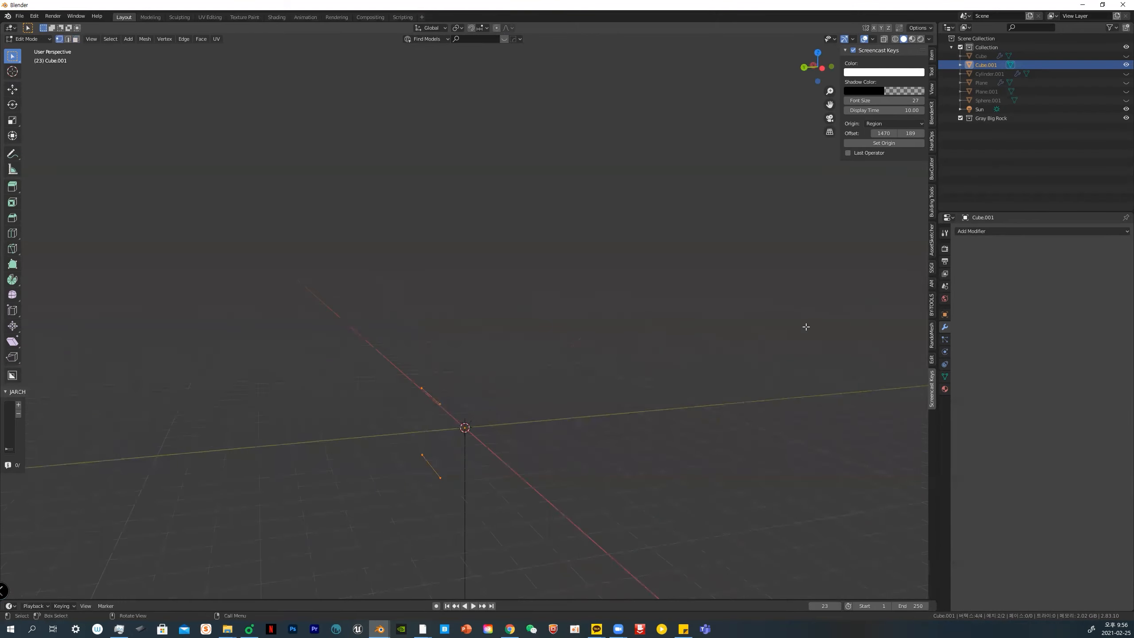
pyautogui.moveTo(531, 395); pyautogui.dragTo(542, 402, button='middle')
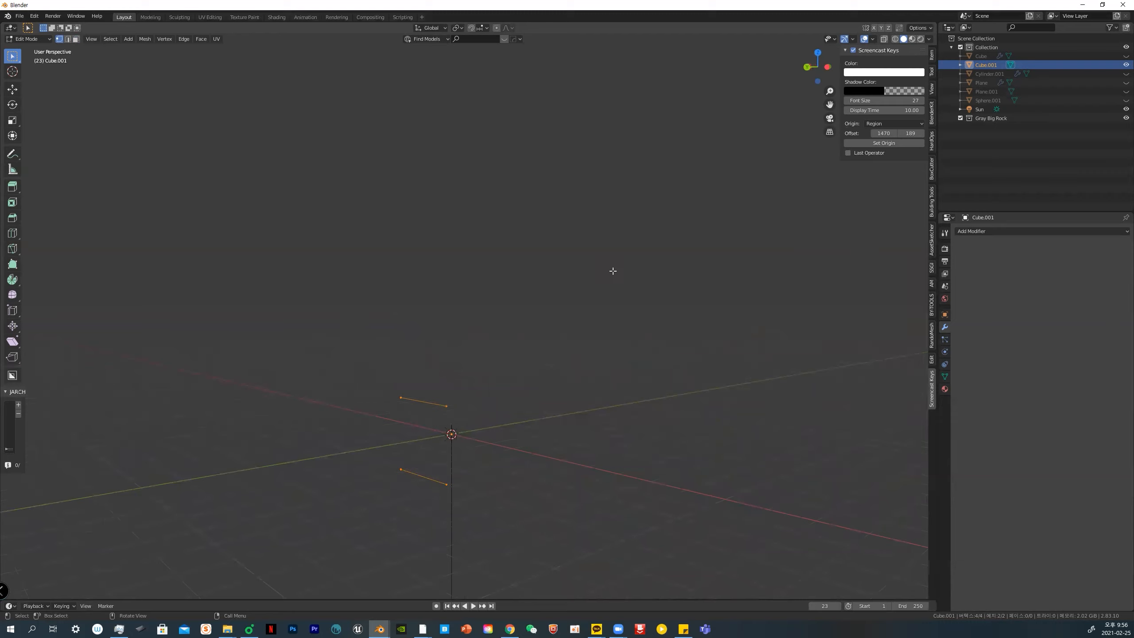
pyautogui.press('e')
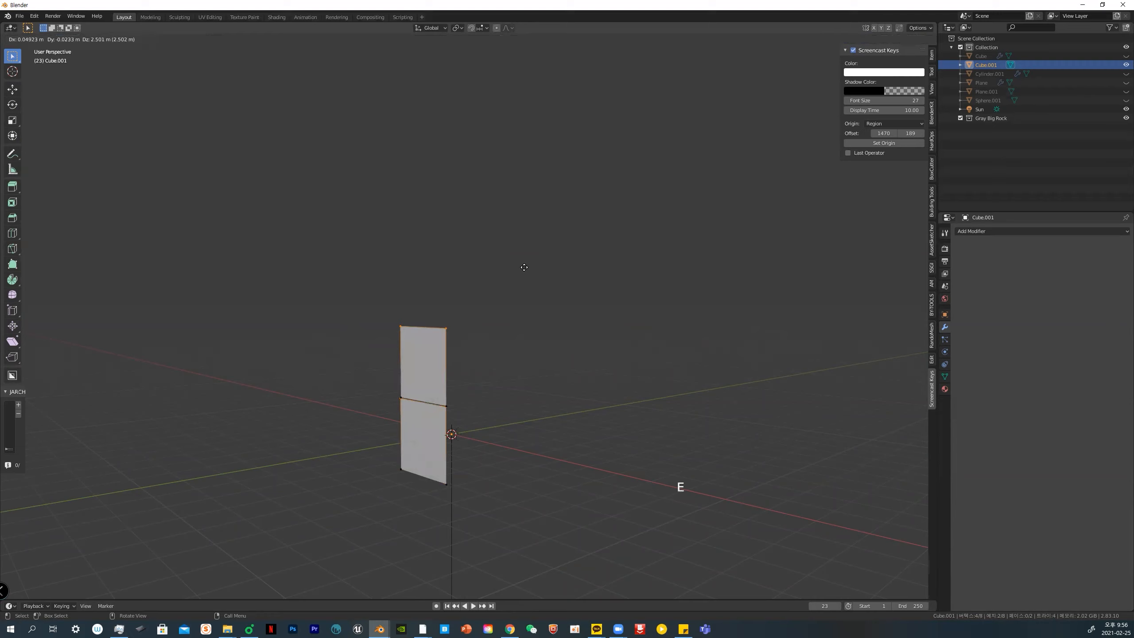
pyautogui.click(545, 268)
pyautogui.moveTo(549, 271); pyautogui.dragTo(555, 354, button='middle')
pyautogui.press('e')
pyautogui.click(494, 295)
pyautogui.press('e')
pyautogui.click(557, 199)
pyautogui.moveTo(600, 273); pyautogui.dragTo(650, 283, button='middle')
# Select the whole zigzag profile and add a Screw modifier to the object
pyautogui.press('a')
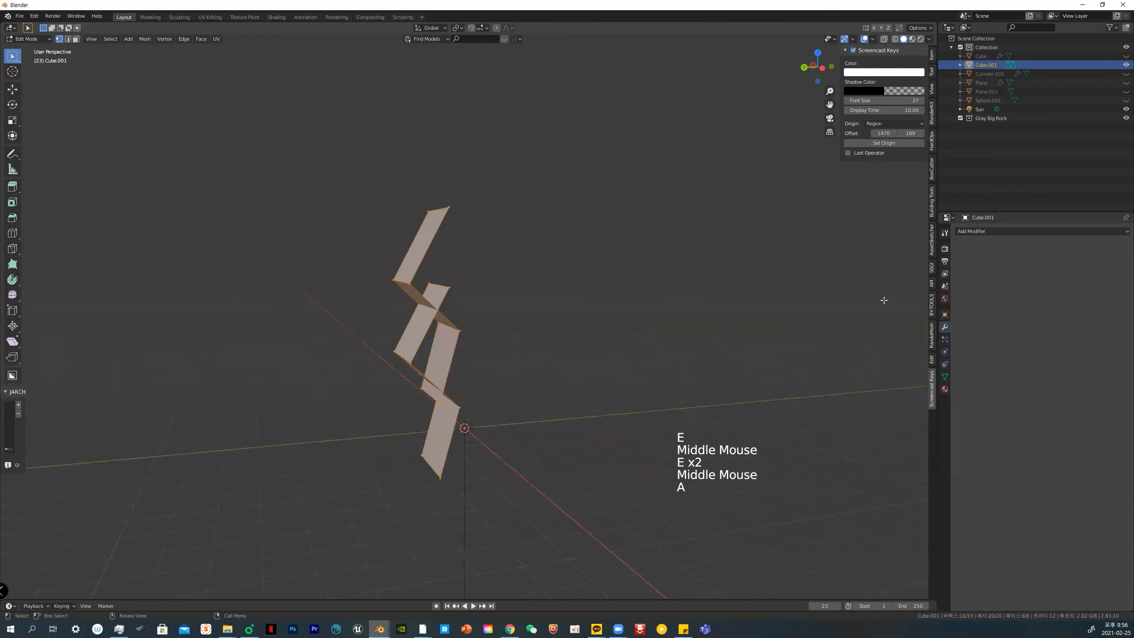
pyautogui.click(975, 231)
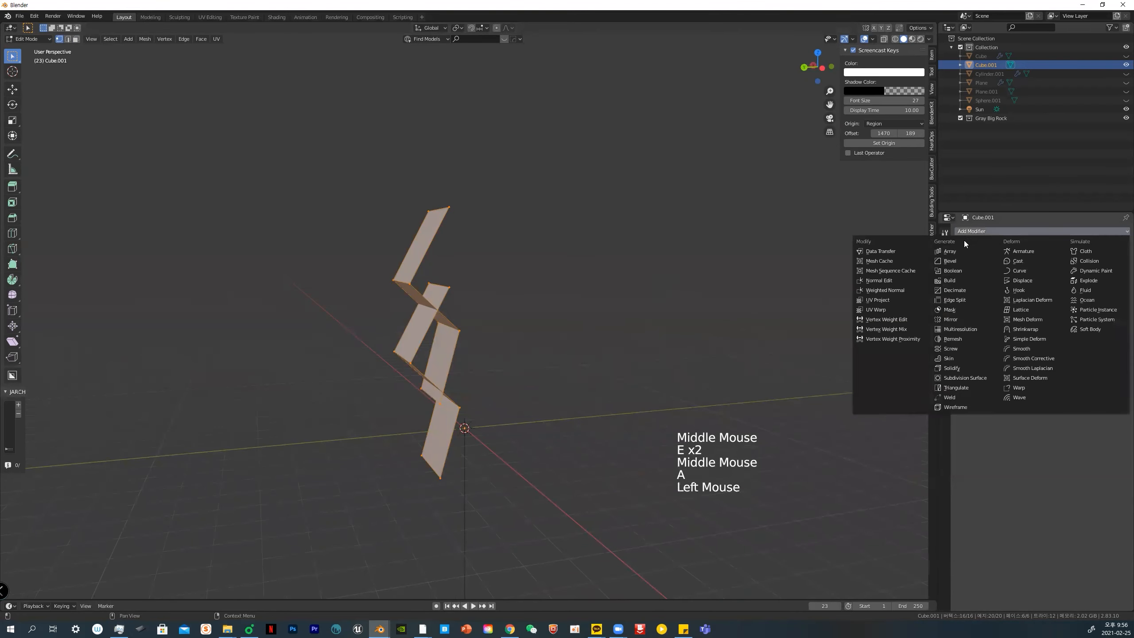
pyautogui.click(962, 346)
pyautogui.moveTo(732, 367); pyautogui.dragTo(664, 370, button='middle')
pyautogui.moveTo(782, 359); pyautogui.dragTo(455, 381, button='middle')
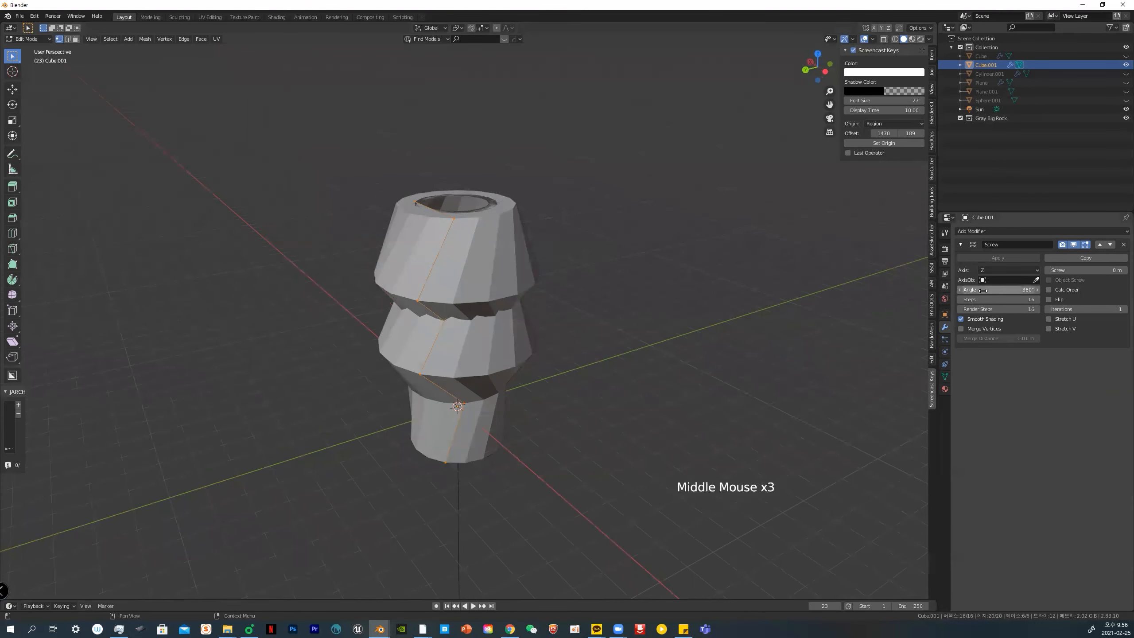
# Try Screw modifier angles of 107° and about 162.5°, and return the angle to 360°
pyautogui.moveTo(983, 290); pyautogui.dragTo(882, 289)
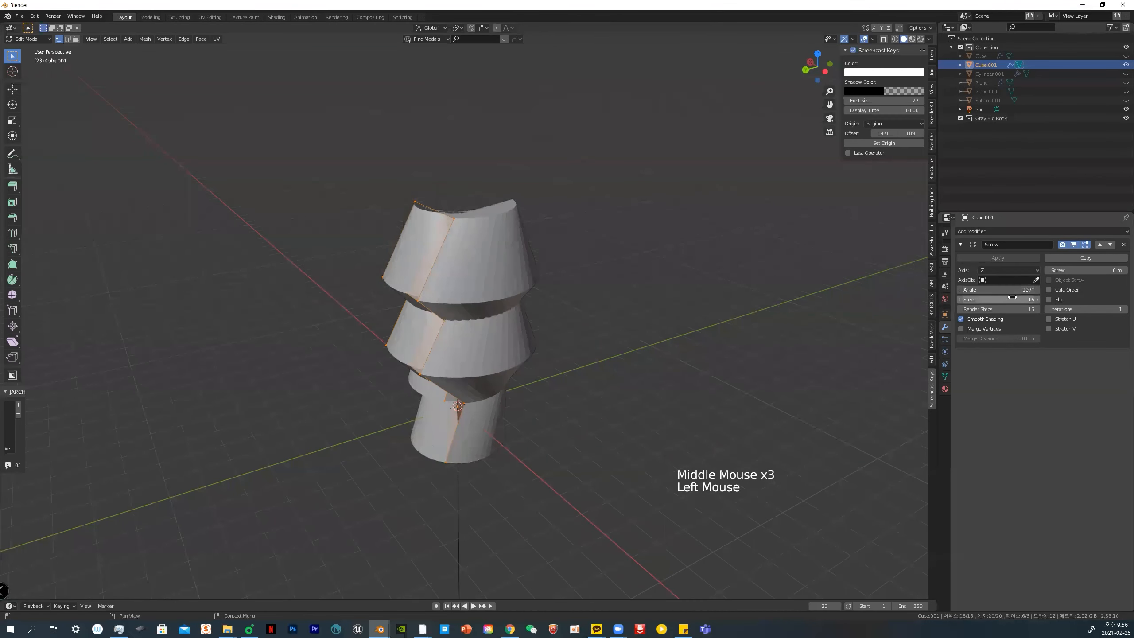
pyautogui.moveTo(911, 296); pyautogui.dragTo(780, 362, button='middle')
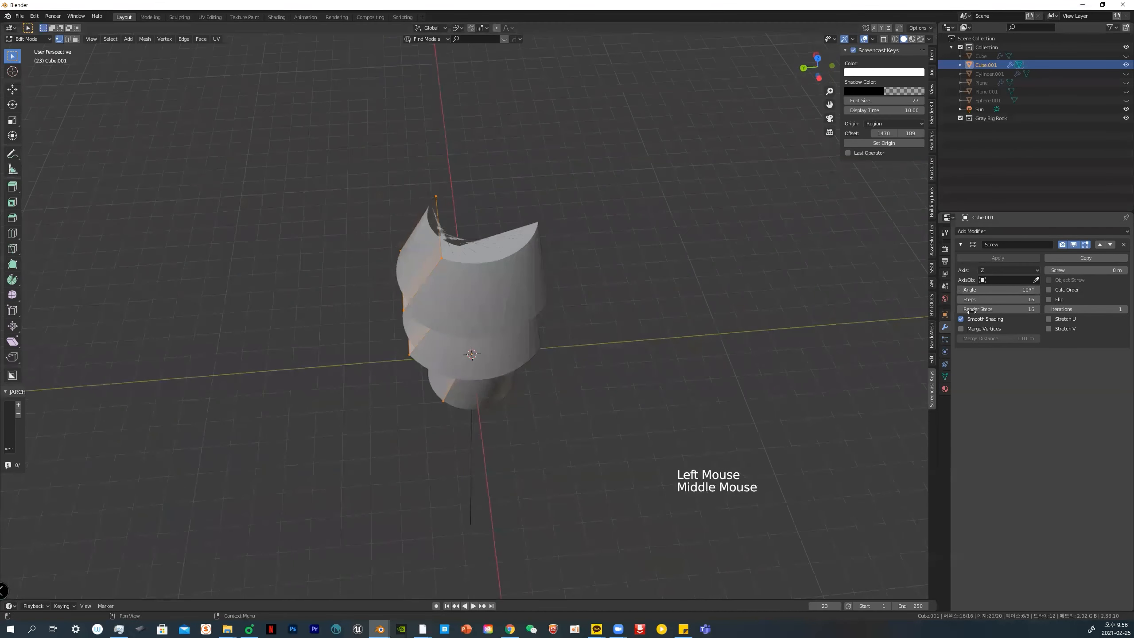
pyautogui.moveTo(982, 290)
pyautogui.mouseDown()
pyautogui.moveTo(955, 289)
pyautogui.moveTo(1001, 290)
pyautogui.mouseUp()
pyautogui.click(1019, 283)
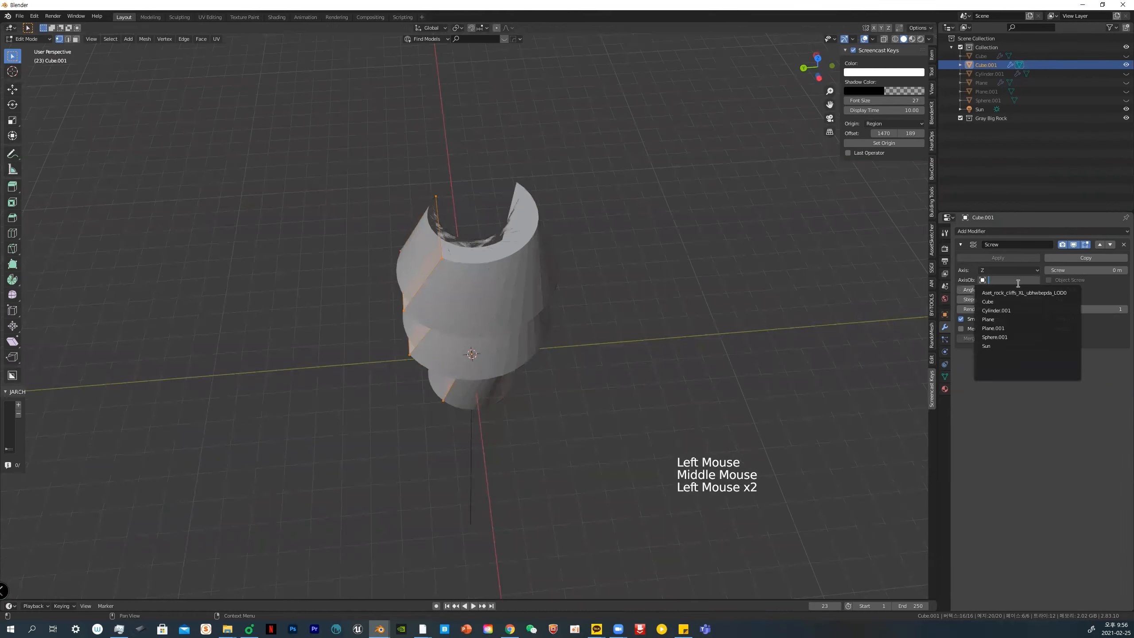
pyautogui.click(1019, 289)
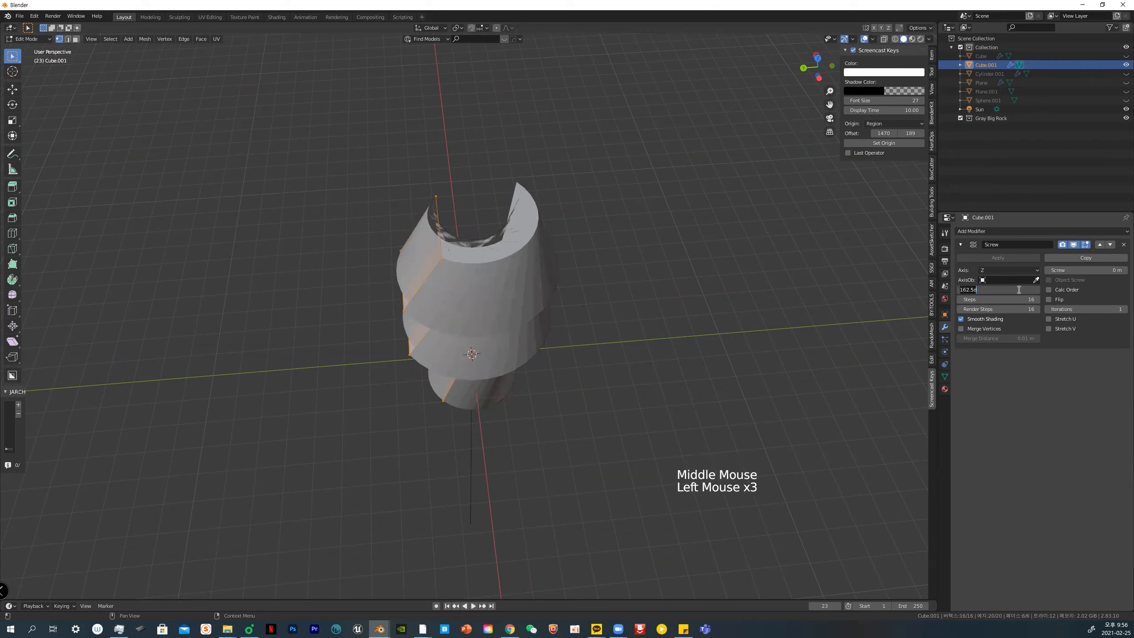
pyautogui.press('Return')
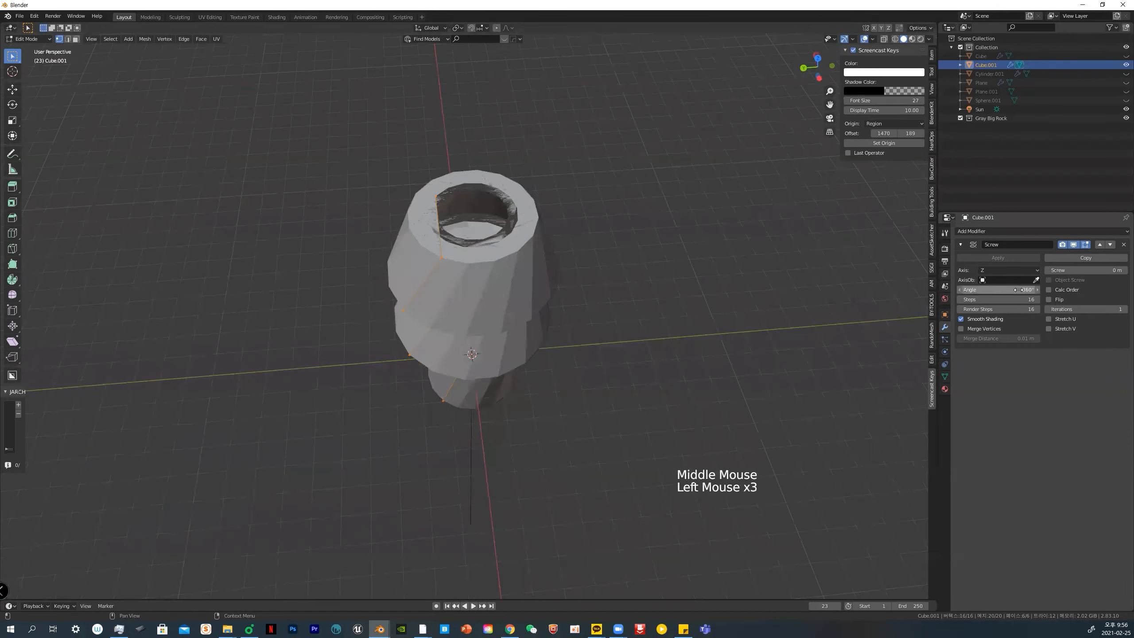
# Lower the Screw modifier's viewport steps to 7, and raise them to 11
pyautogui.moveTo(1005, 299)
pyautogui.mouseDown()
pyautogui.moveTo(1036, 299)
pyautogui.moveTo(1014, 300)
pyautogui.mouseUp()
pyautogui.scroll(3, 615, 306)
pyautogui.moveTo(607, 325); pyautogui.dragTo(568, 336, button='middle')
pyautogui.moveTo(1010, 300); pyautogui.dragTo(982, 300)
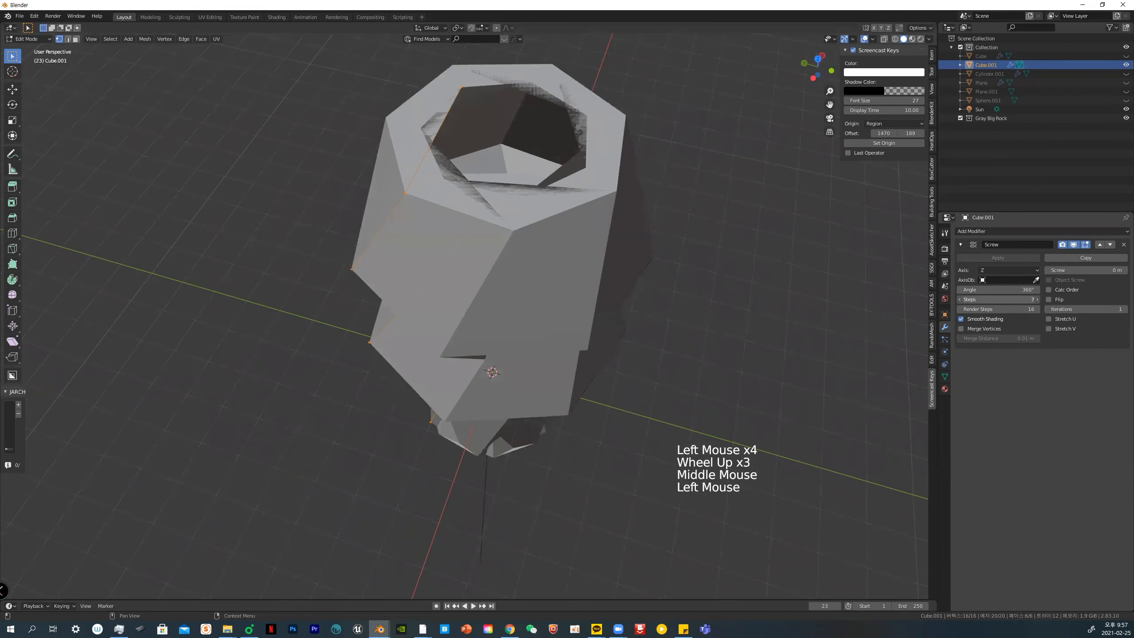
pyautogui.moveTo(746, 297); pyautogui.dragTo(739, 258, button='middle')
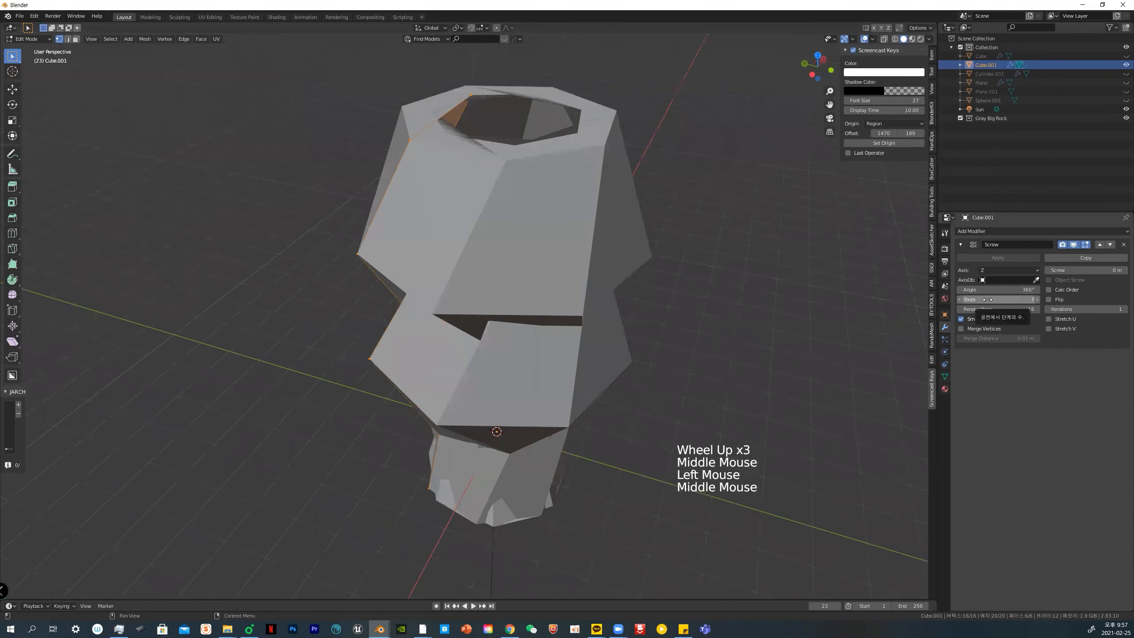
pyautogui.click(1035, 300)
pyautogui.click(1036, 300)
pyautogui.click(1035, 300)
pyautogui.click(1036, 300)
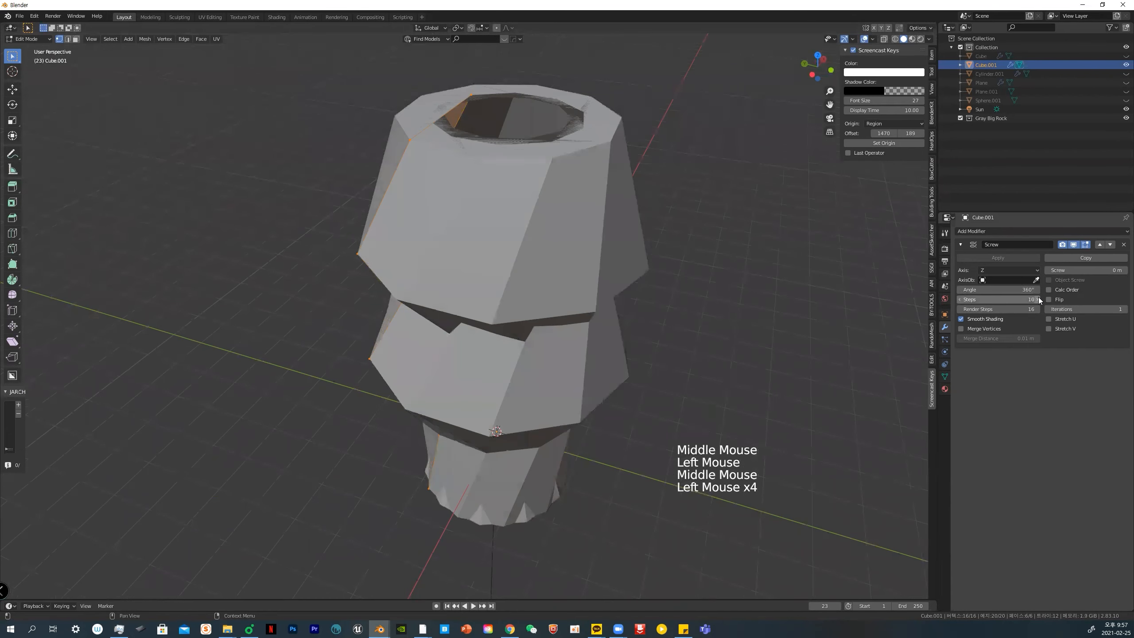
pyautogui.click(1037, 300)
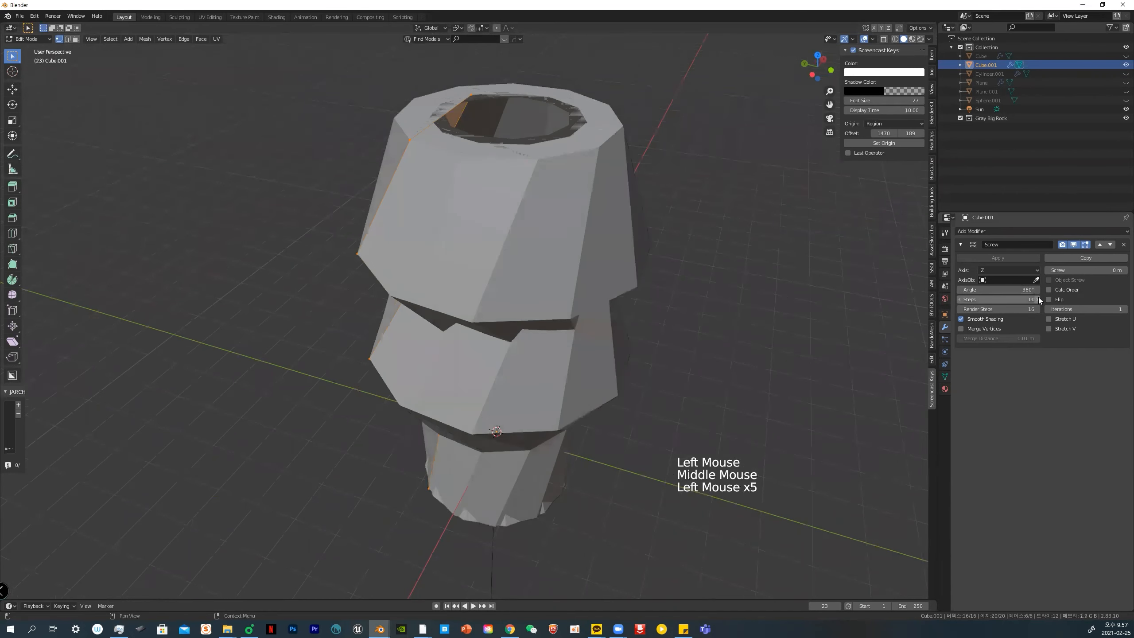
# Set the Screw modifier's render steps to 315
pyautogui.click(1018, 308)
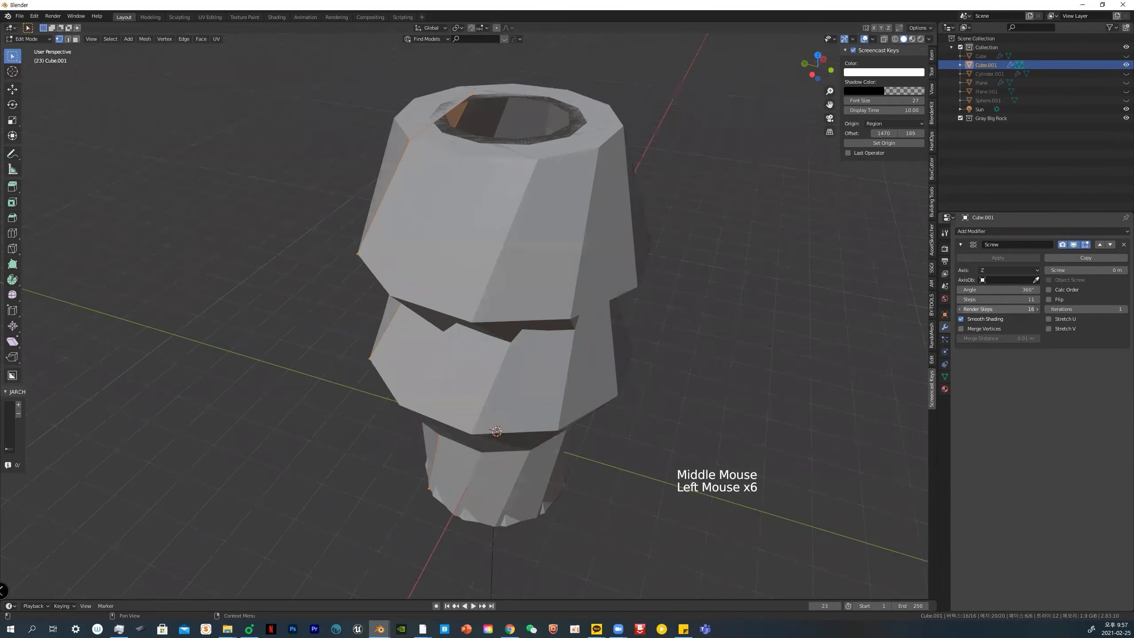
pyautogui.moveTo(1014, 308); pyautogui.dragTo(1105, 309)
pyautogui.scroll(-3, 718, 265)
pyautogui.moveTo(716, 264); pyautogui.dragTo(670, 258, button='middle')
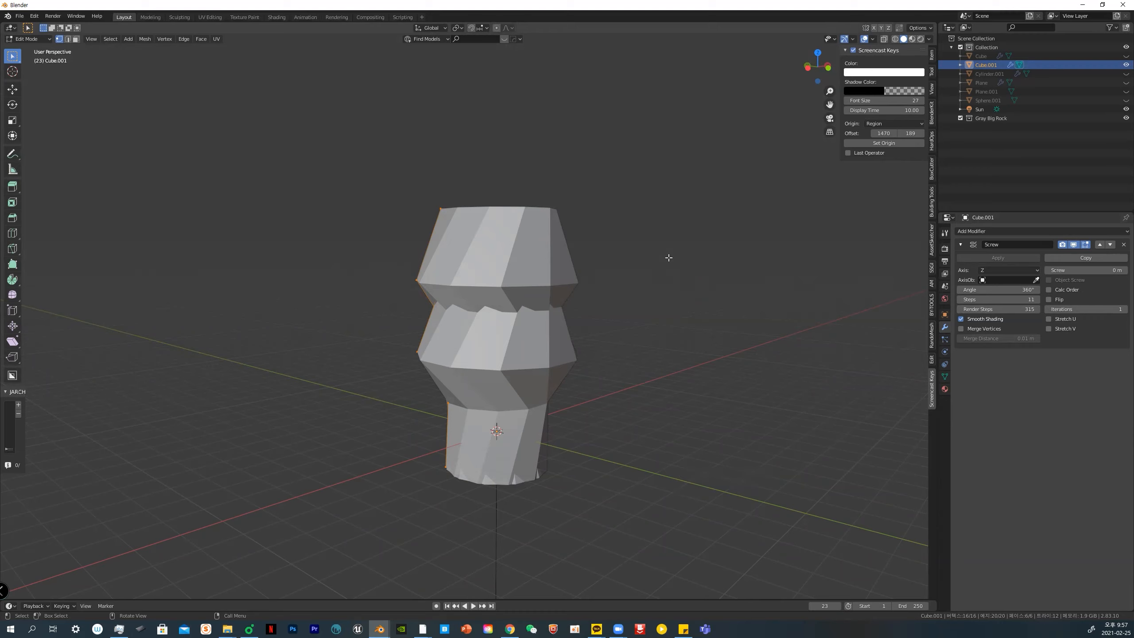
# Select the upper-left profile vertices and extrude them outward twice, by about 2.75 m and 1.29 m along Y
pyautogui.press('Tab')
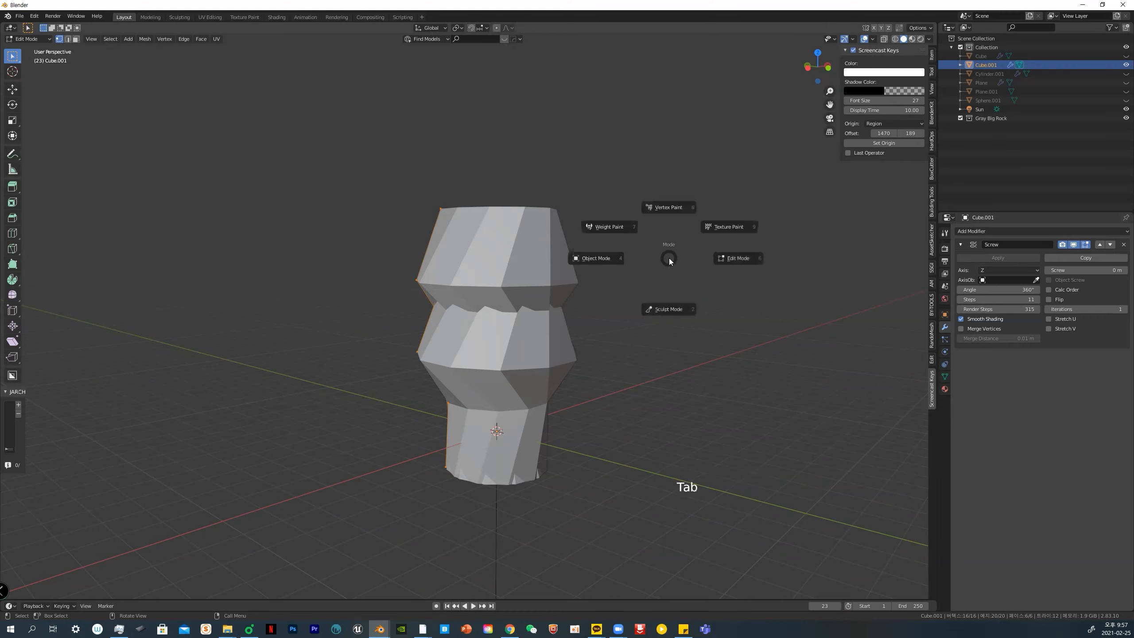
pyautogui.moveTo(660, 287); pyautogui.dragTo(573, 278, button='middle')
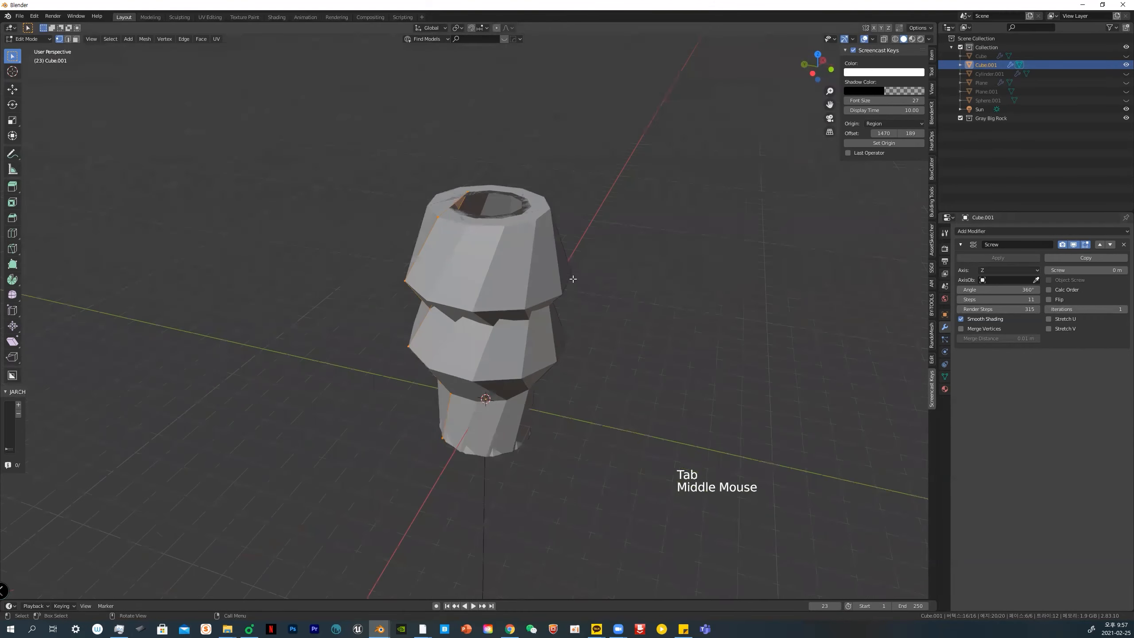
pyautogui.moveTo(393, 211); pyautogui.dragTo(489, 329)
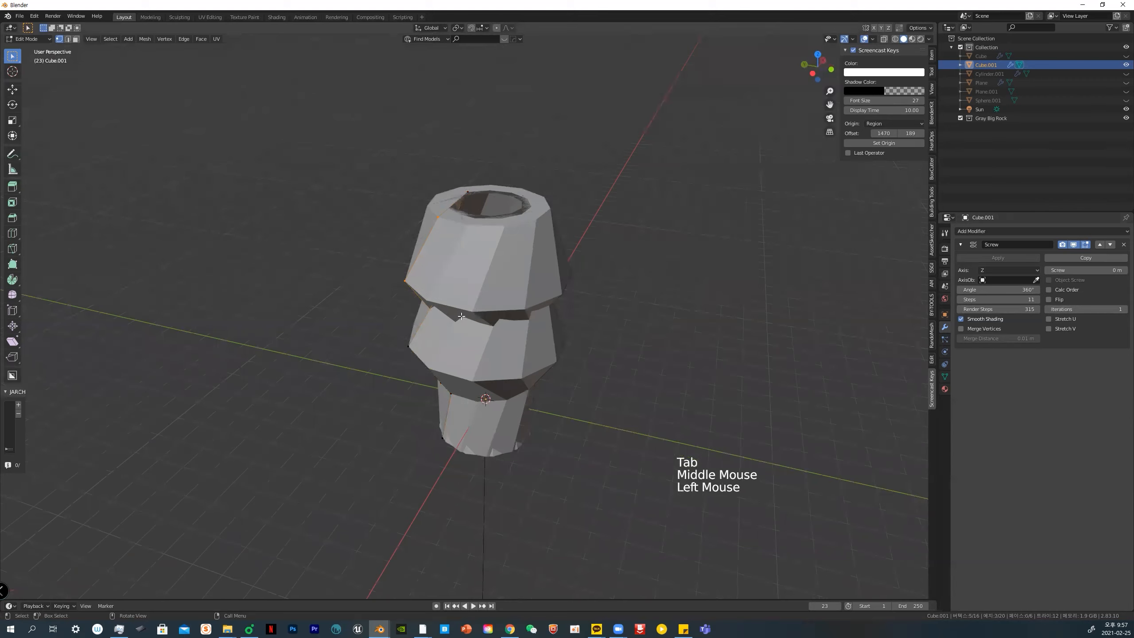
pyautogui.press('e')
pyautogui.click(409, 263)
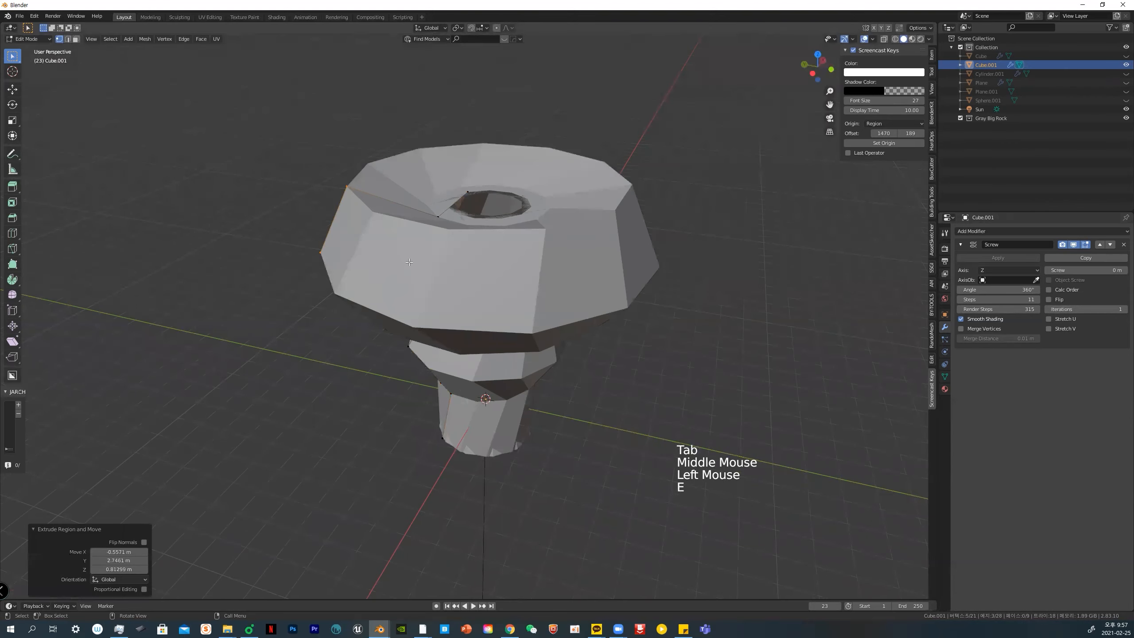
pyautogui.press('e')
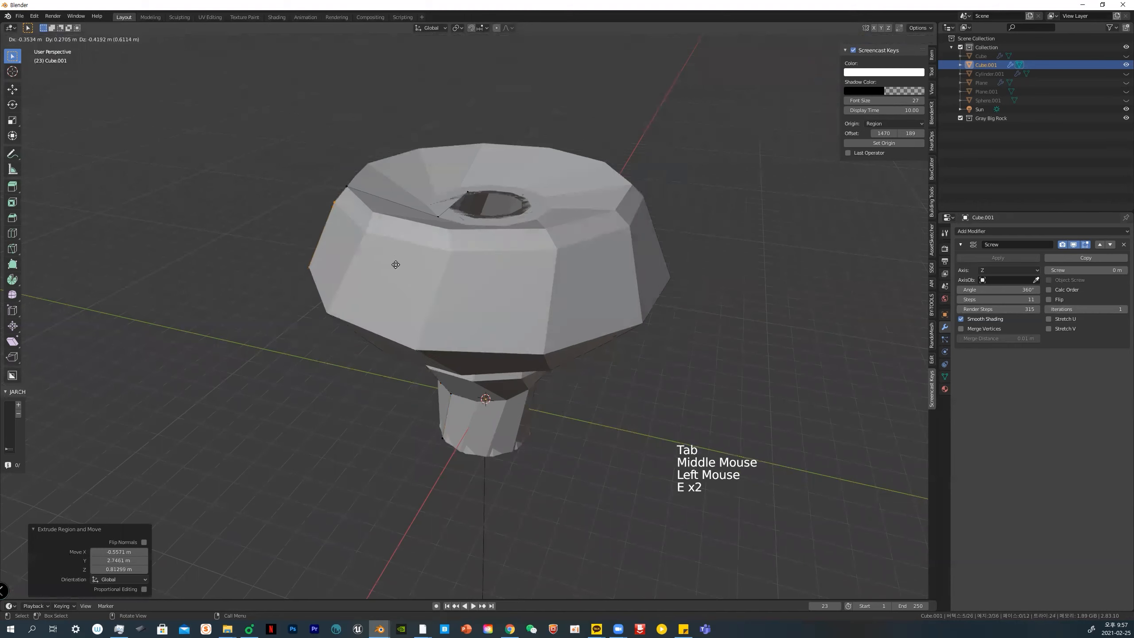
pyautogui.click(375, 259)
# Select the outermost profile vertex, try scaling it, and move it outward by about 1.15 m along Y
pyautogui.scroll(-2, 379, 257)
pyautogui.moveTo(381, 254); pyautogui.dragTo(389, 250, button='middle')
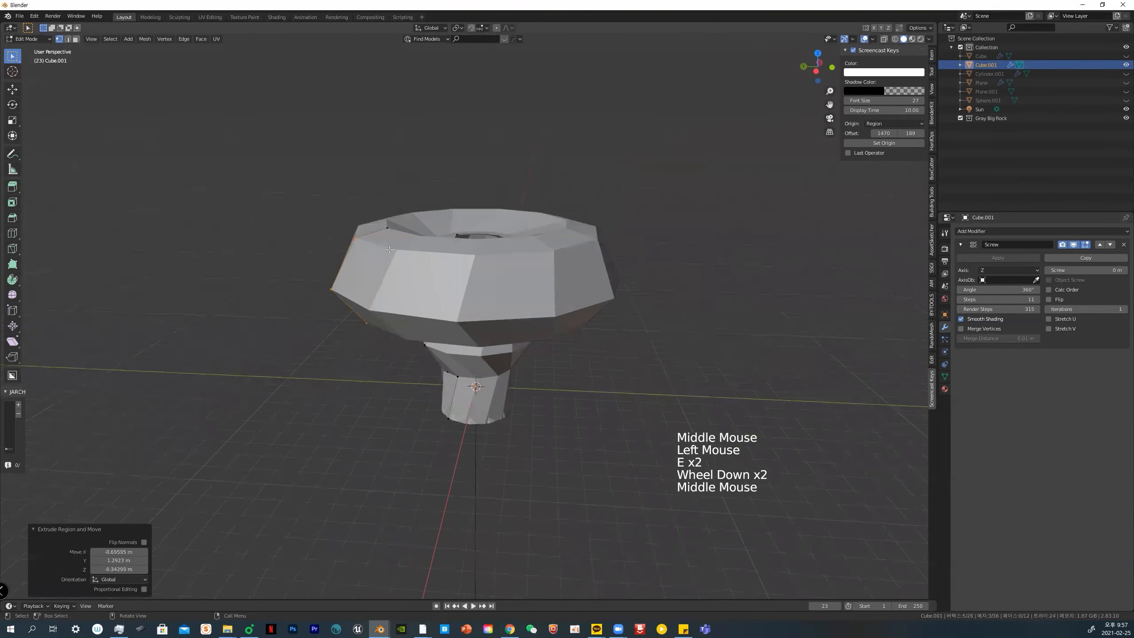
pyautogui.click(331, 290)
pyautogui.press('s')
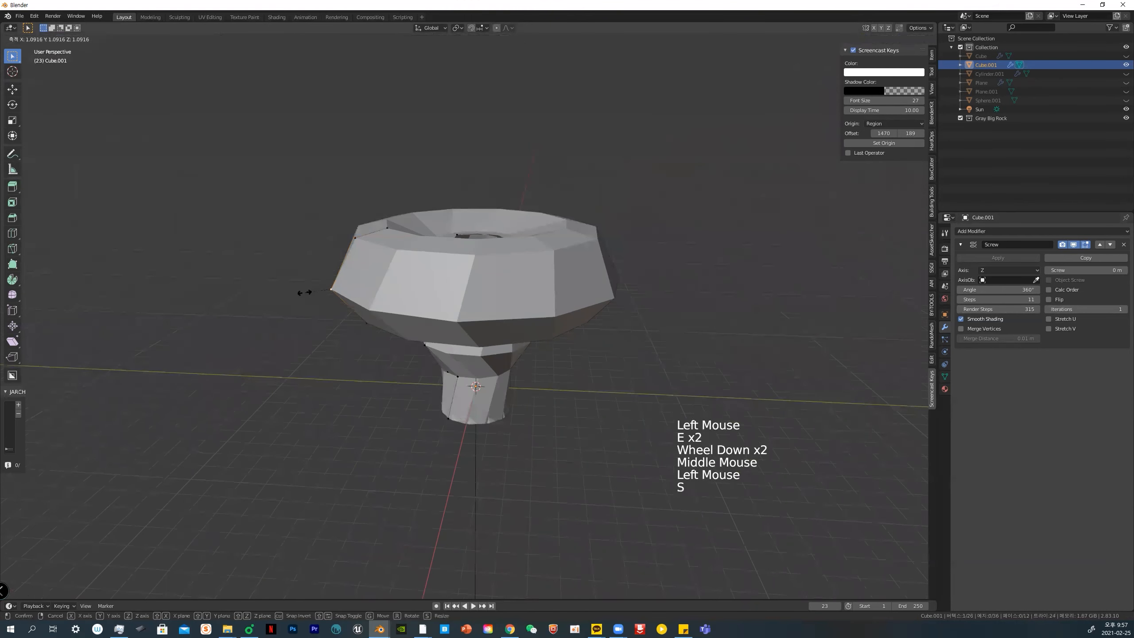
pyautogui.click(285, 293)
pyautogui.press('g')
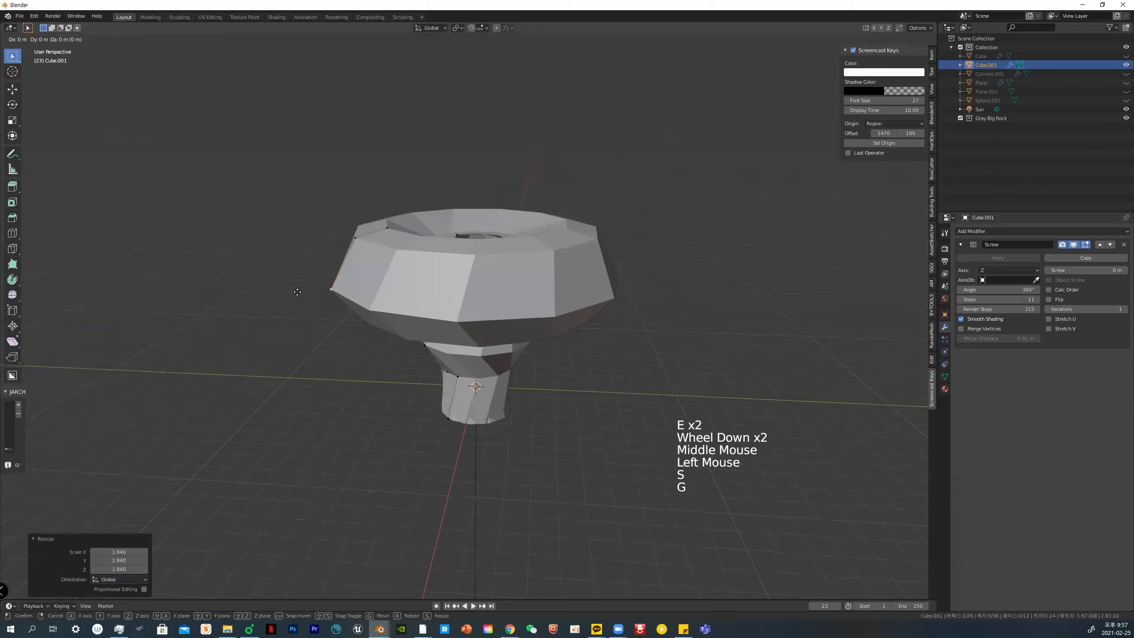
pyautogui.click(382, 271)
pyautogui.moveTo(382, 271); pyautogui.dragTo(379, 259, button='middle')
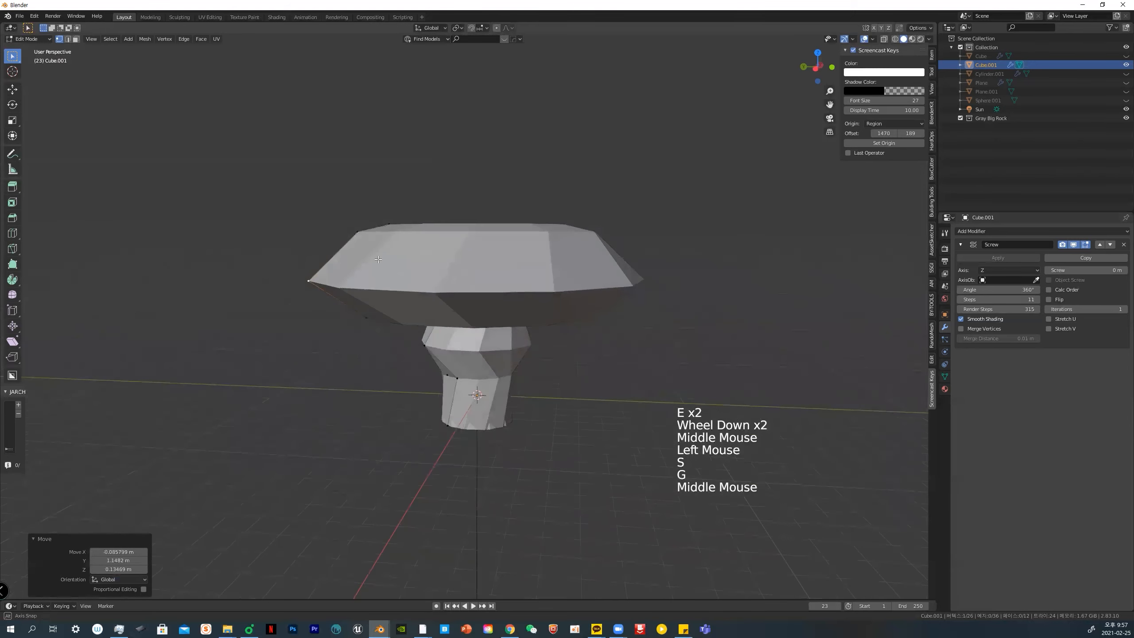
# Switch to edge selection and try beveling the two profile edges that meet at the outermost vertex
pyautogui.hotkey('ctrl', 'b')
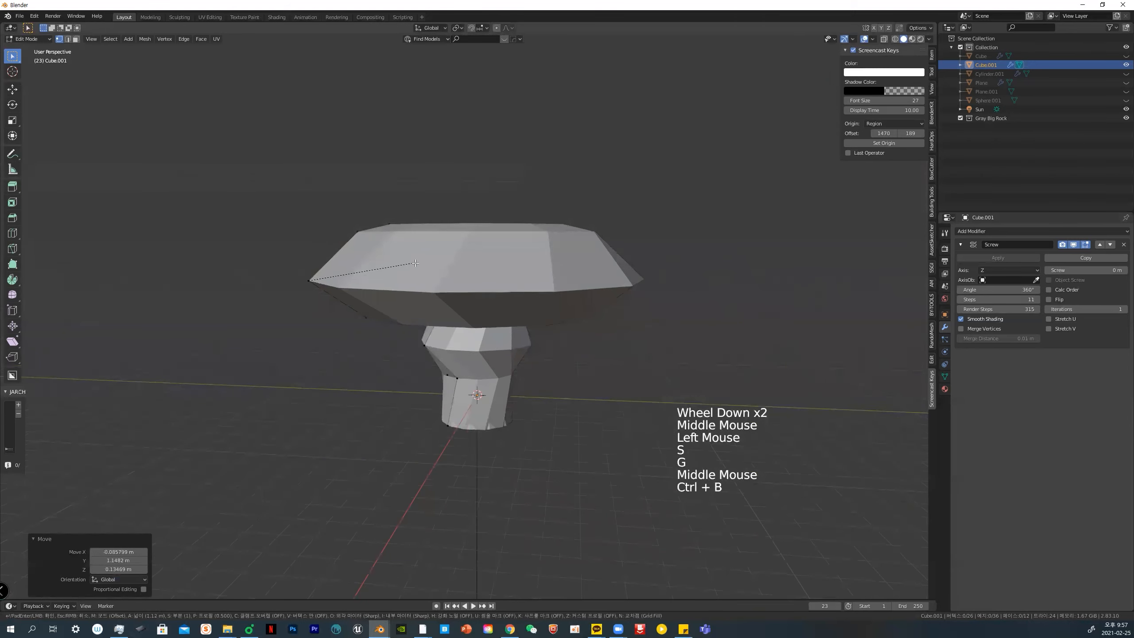
pyautogui.press('2')
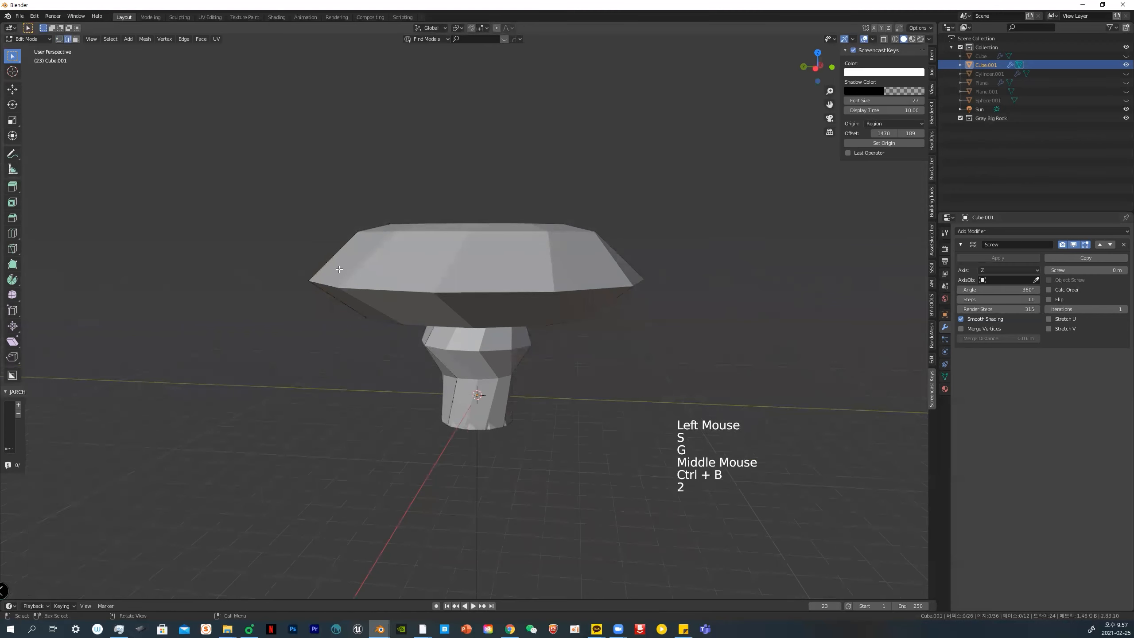
pyautogui.click(324, 258)
pyautogui.keyDown('shift'); pyautogui.click(352, 297); pyautogui.keyUp('shift')
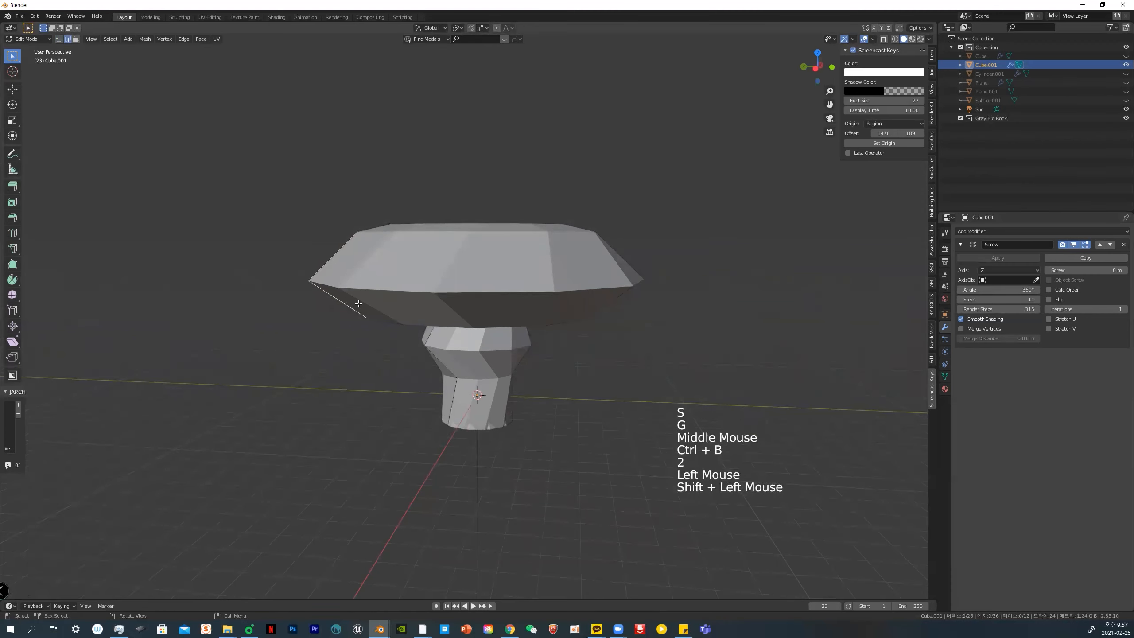
pyautogui.hotkey('ctrl', 'b')
pyautogui.click(377, 304)
pyautogui.moveTo(376, 304); pyautogui.dragTo(435, 317, button='middle')
pyautogui.scroll(2, 438, 315)
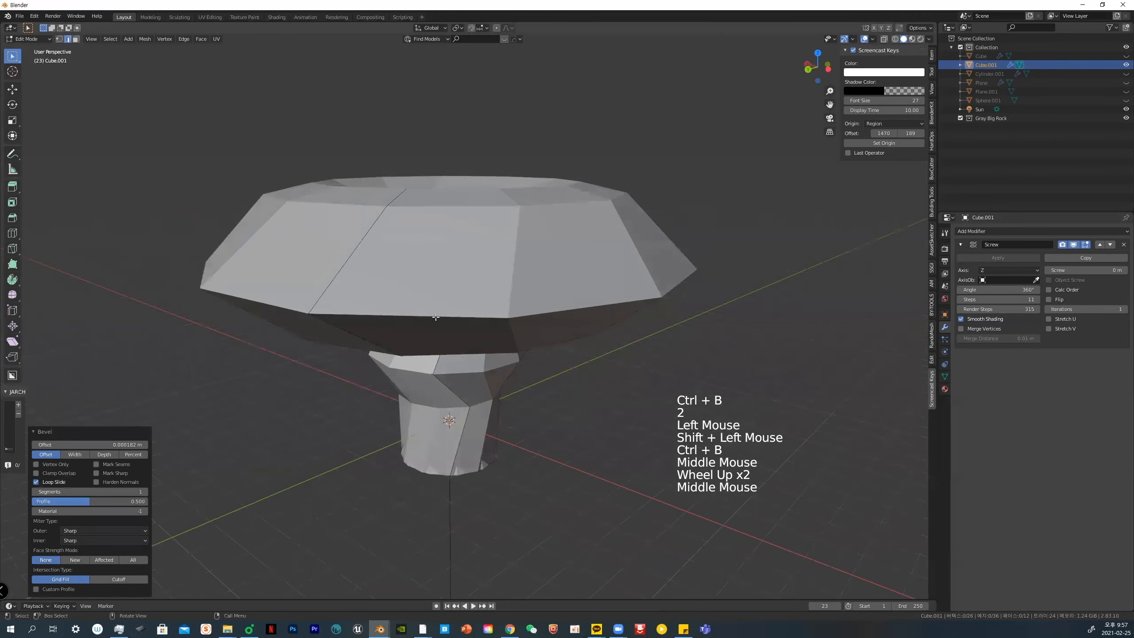
# Select the outer profile edges of the cap and apply a vertex bevel of about 1.83 m
pyautogui.click(313, 291)
pyautogui.keyDown('shift'); pyautogui.click(318, 321); pyautogui.keyUp('shift')
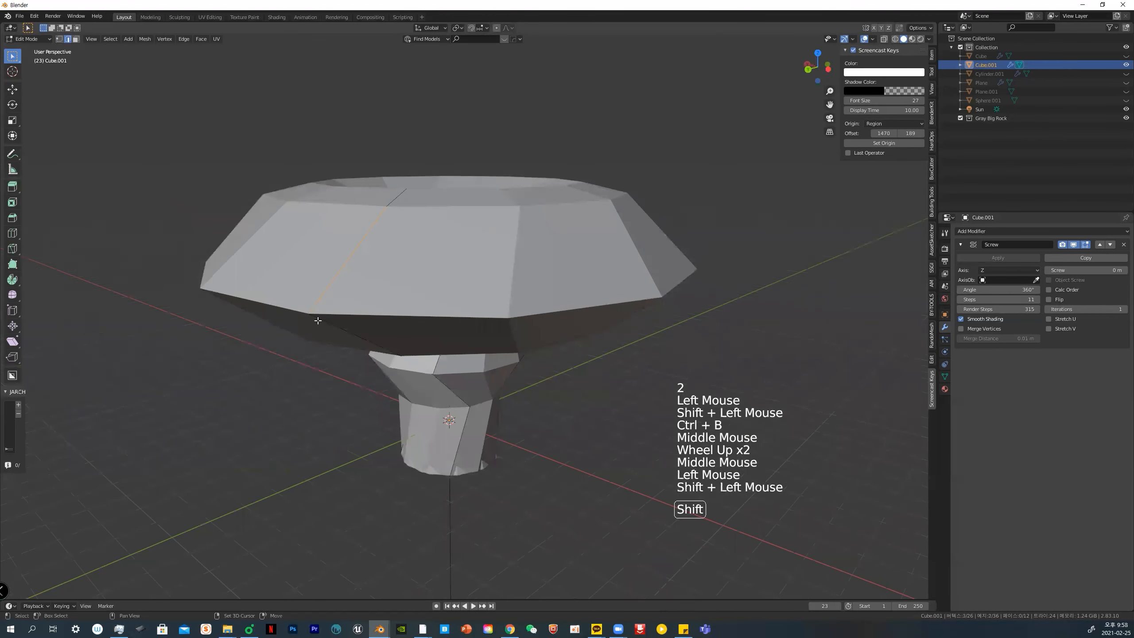
pyautogui.keyDown('ctrl'); pyautogui.click(331, 322); pyautogui.keyUp('ctrl')
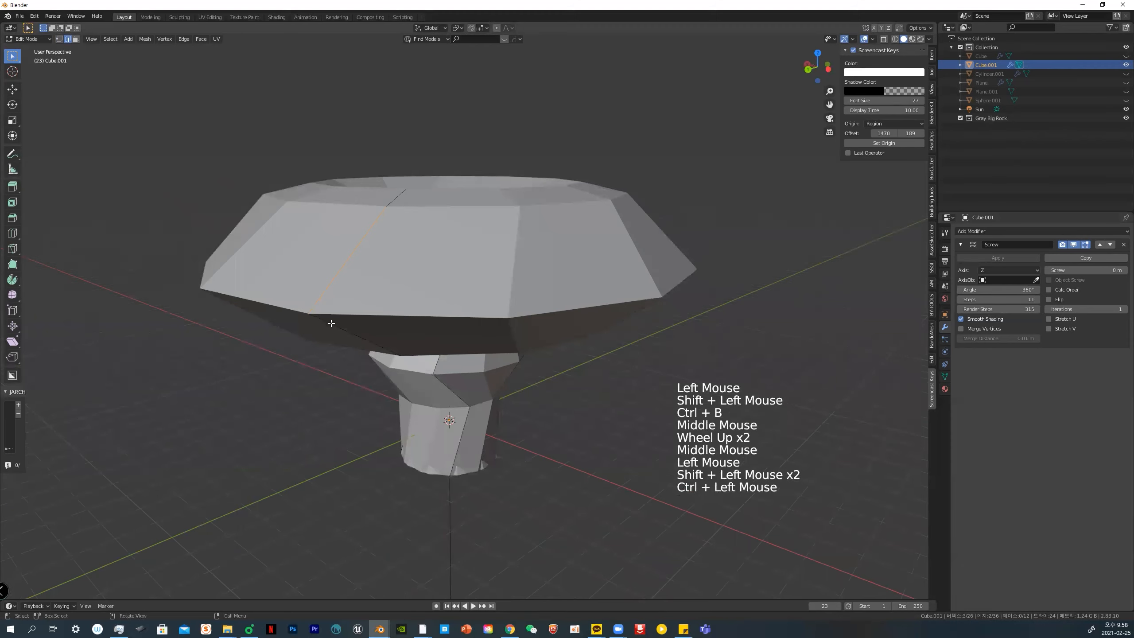
pyautogui.keyDown('alt'); pyautogui.click(331, 323); pyautogui.keyUp('alt')
pyautogui.keyDown('alt'); pyautogui.keyDown('shift'); pyautogui.click(324, 293); pyautogui.keyUp('shift'); pyautogui.keyUp('alt')
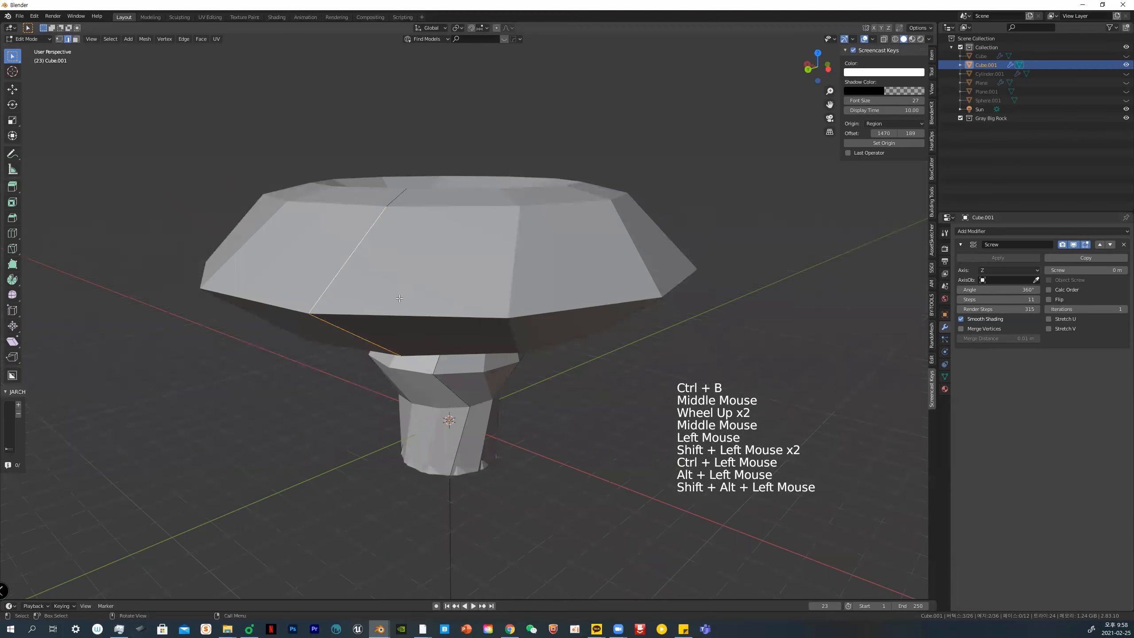
pyautogui.hotkey('ctrl', 'shift', 'b')
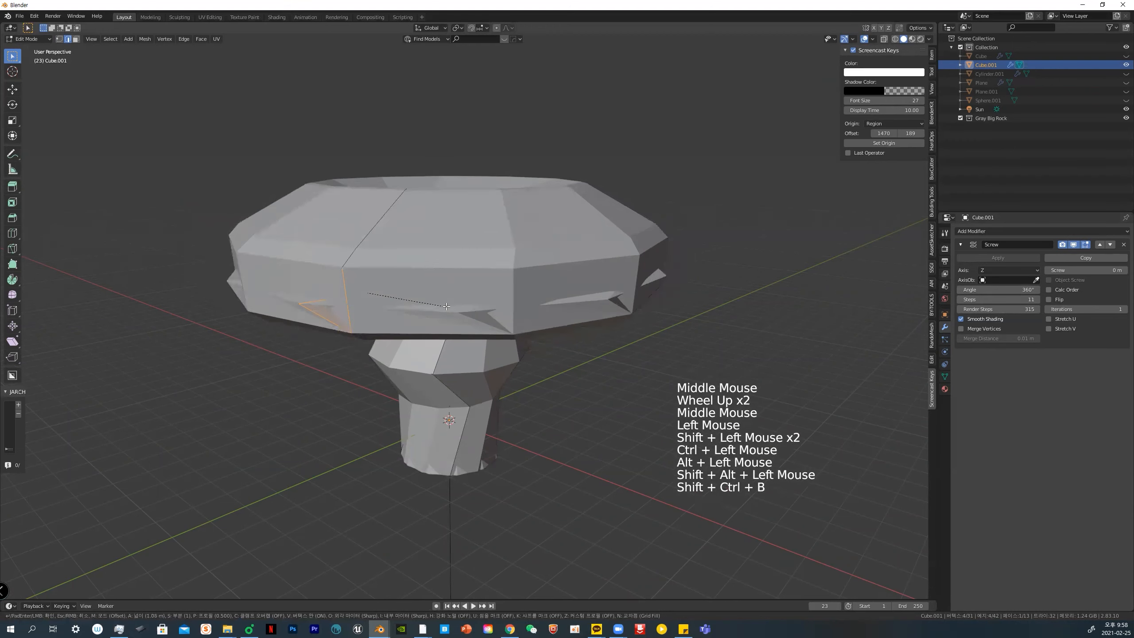
pyautogui.click(476, 307)
# Scale the beveled profile section up uniformly by about 1.638
pyautogui.scroll(-4, 475, 307)
pyautogui.moveTo(475, 307); pyautogui.dragTo(392, 276, button='middle')
pyautogui.press('s')
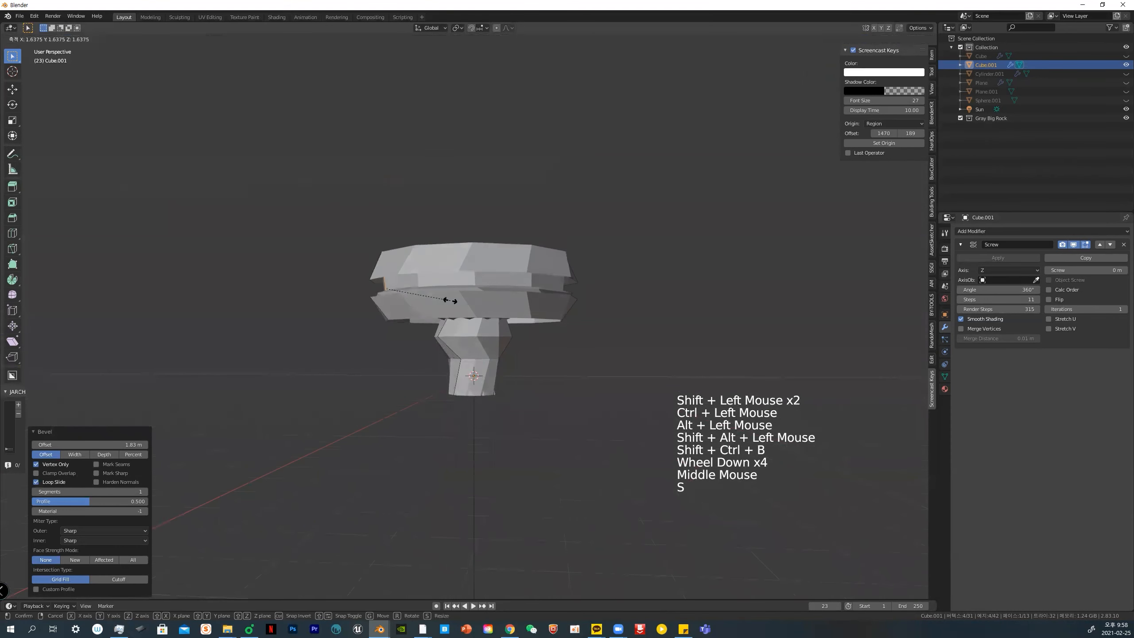
pyautogui.click(478, 277)
pyautogui.moveTo(478, 277); pyautogui.dragTo(439, 287, button='middle')
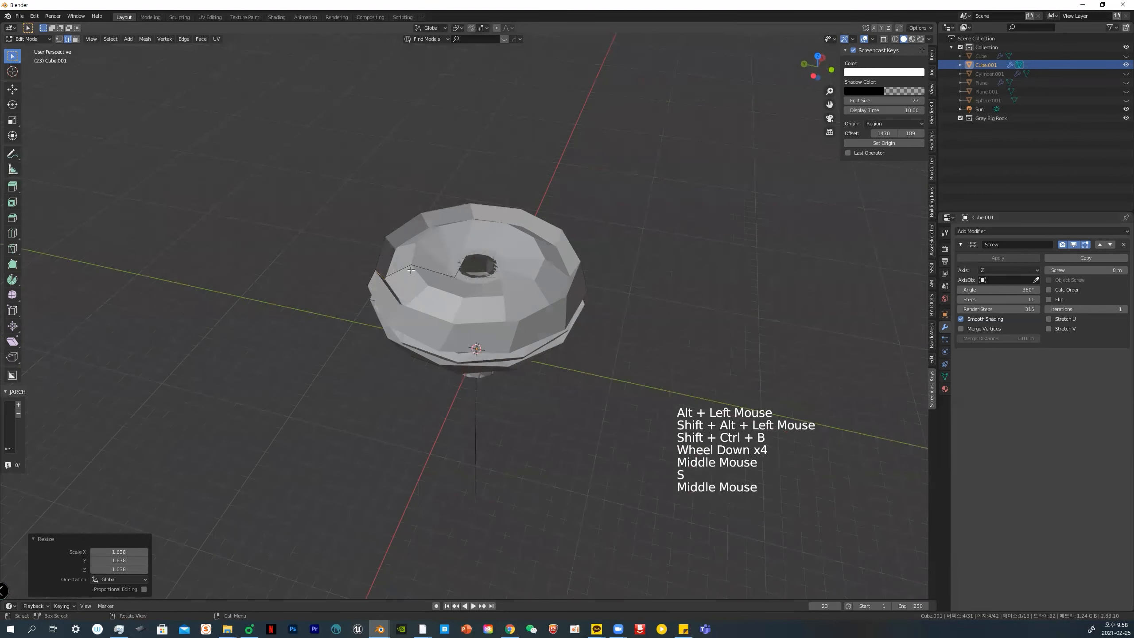
# Select the whole profile and extrude it twice along its normal, by about 5.35 m and 5.40 m
pyautogui.press('a')
pyautogui.moveTo(452, 287); pyautogui.dragTo(464, 243, button='middle')
pyautogui.press('e')
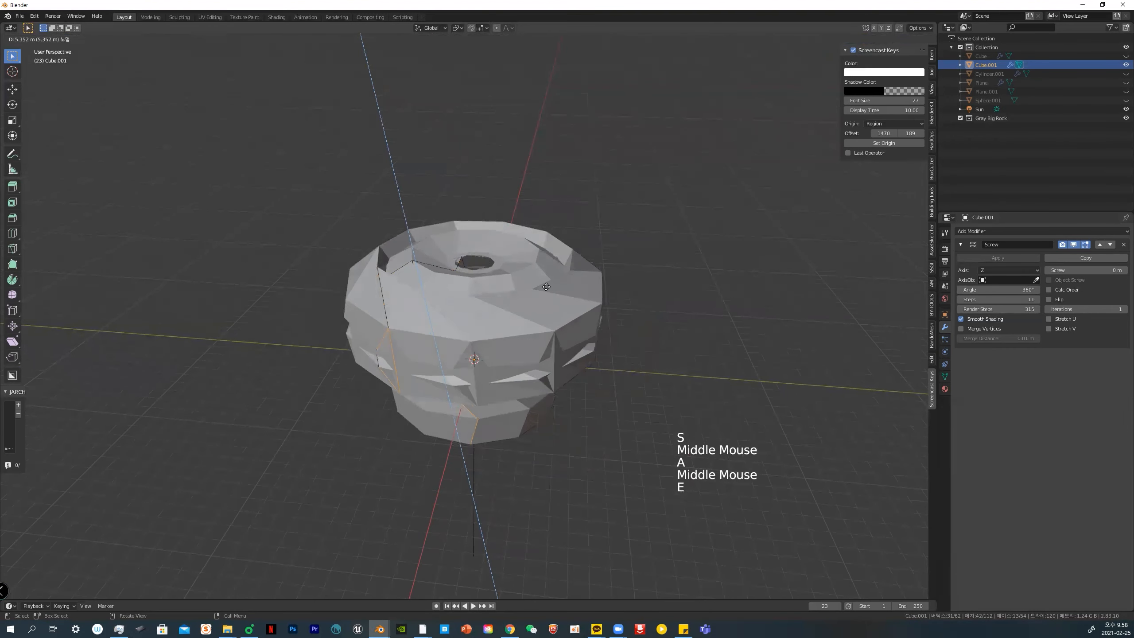
pyautogui.click(546, 286)
pyautogui.scroll(-5, 547, 287)
pyautogui.moveTo(547, 286); pyautogui.dragTo(520, 297, button='middle')
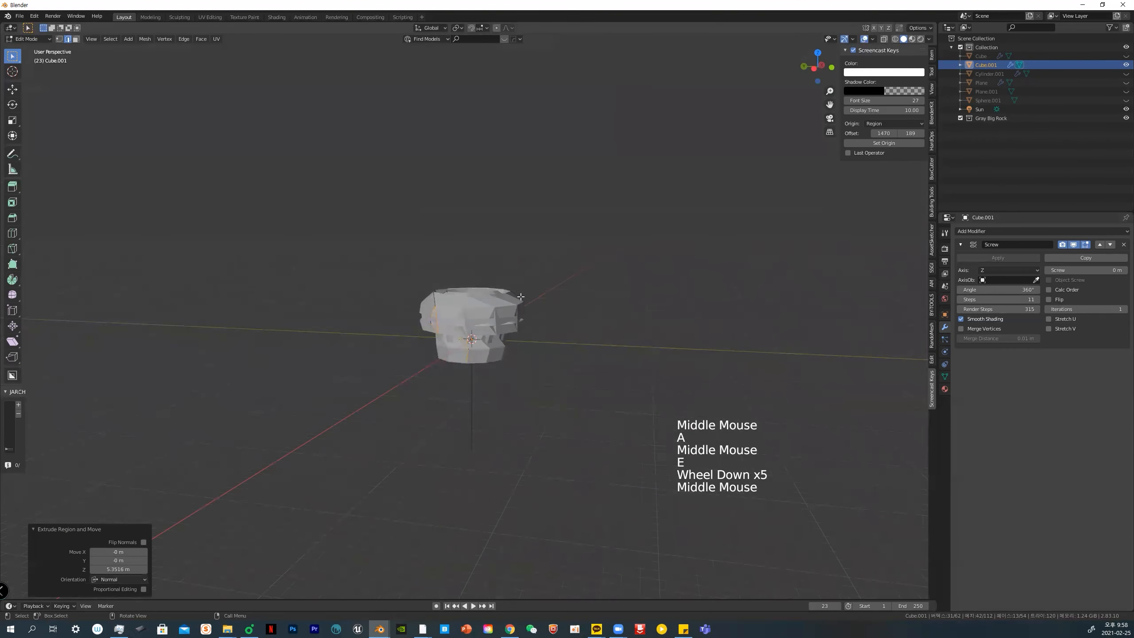
pyautogui.press('e')
pyautogui.click(522, 314)
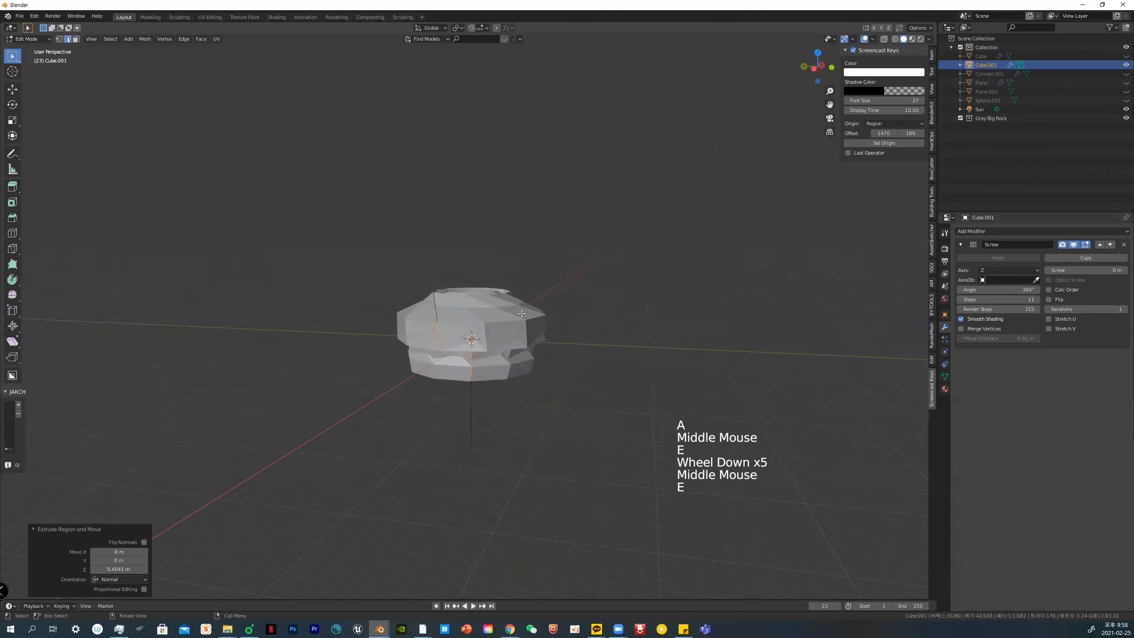
# Return to Object Mode, hide Cube.001 in the viewport and remove its Screw modifier
pyautogui.scroll(-1, 565, 341)
pyautogui.press('Tab')
pyautogui.click(512, 342)
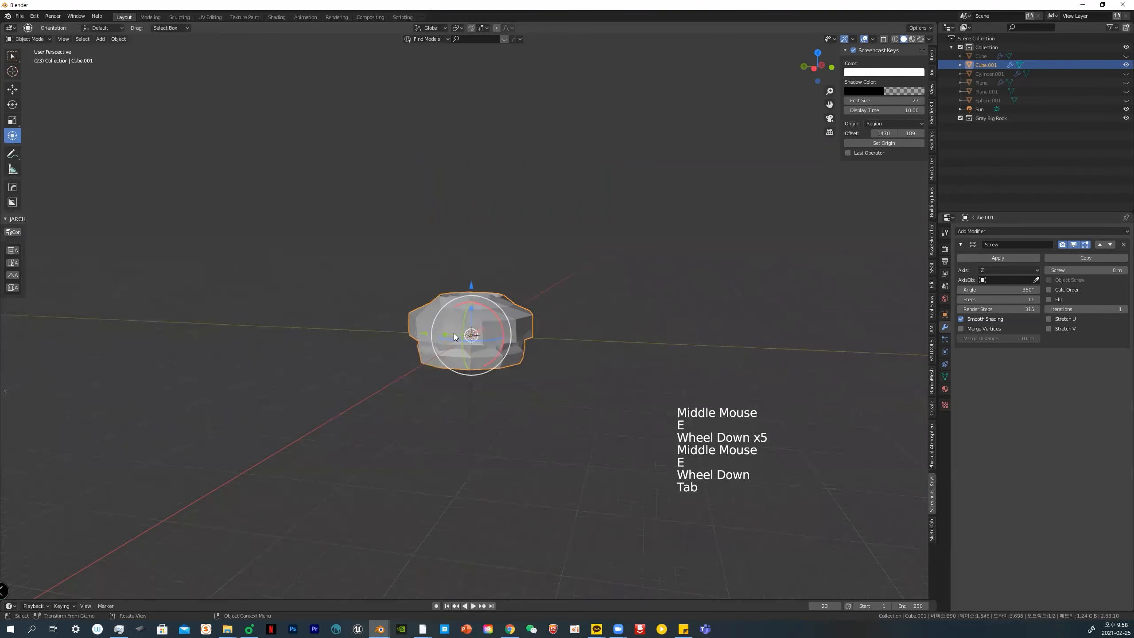
pyautogui.click(1126, 65)
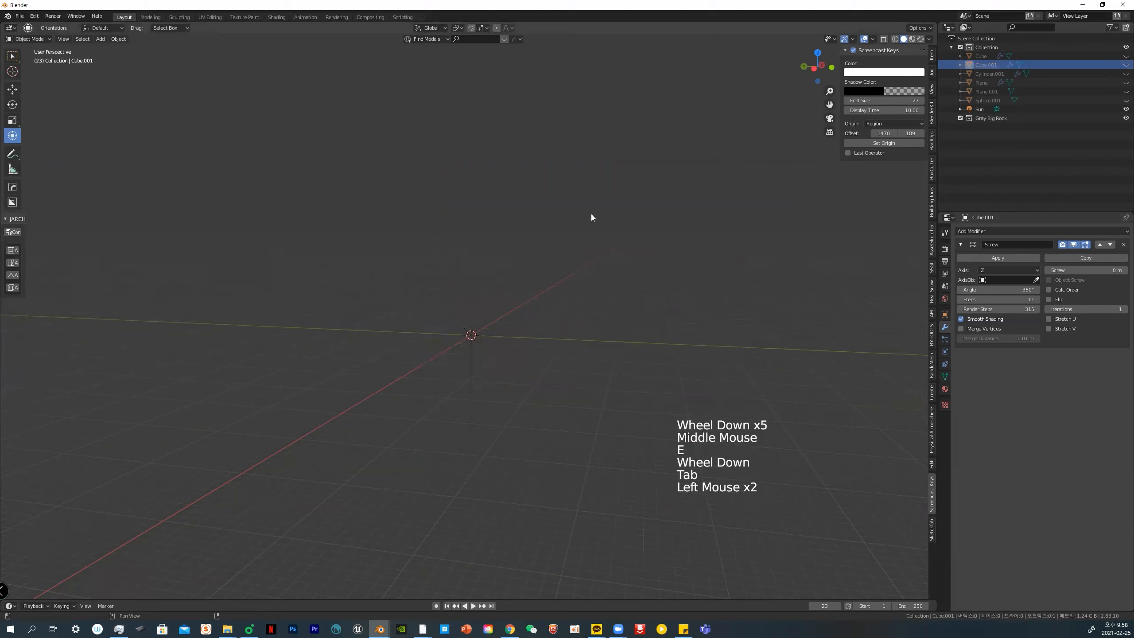
pyautogui.scroll(4, 490, 339)
pyautogui.scroll(5, 490, 340)
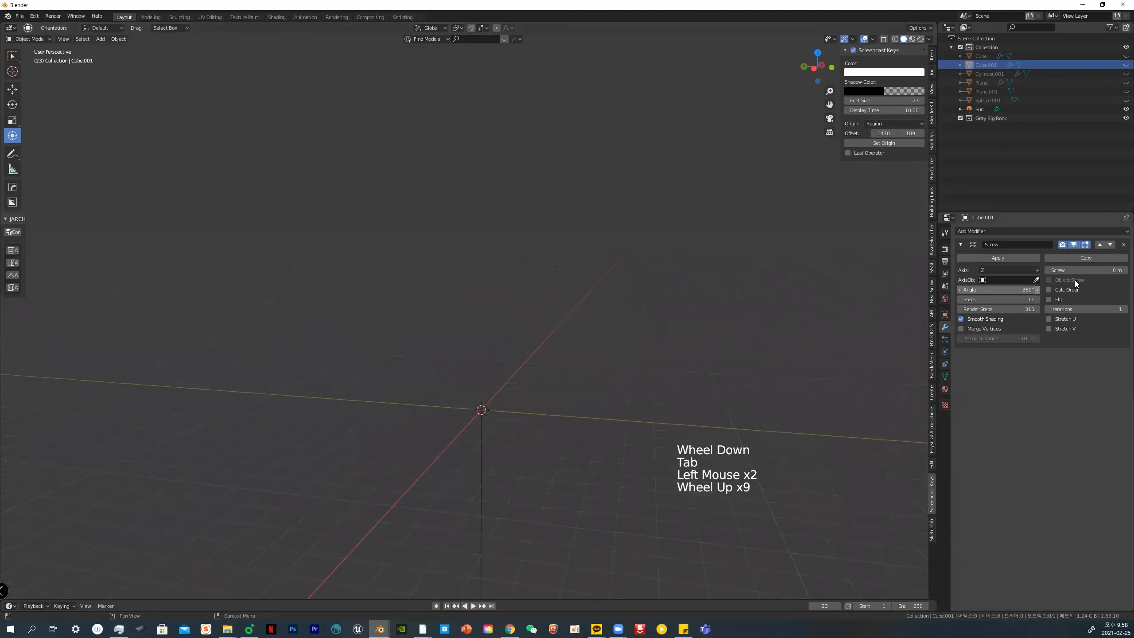
pyautogui.click(1124, 245)
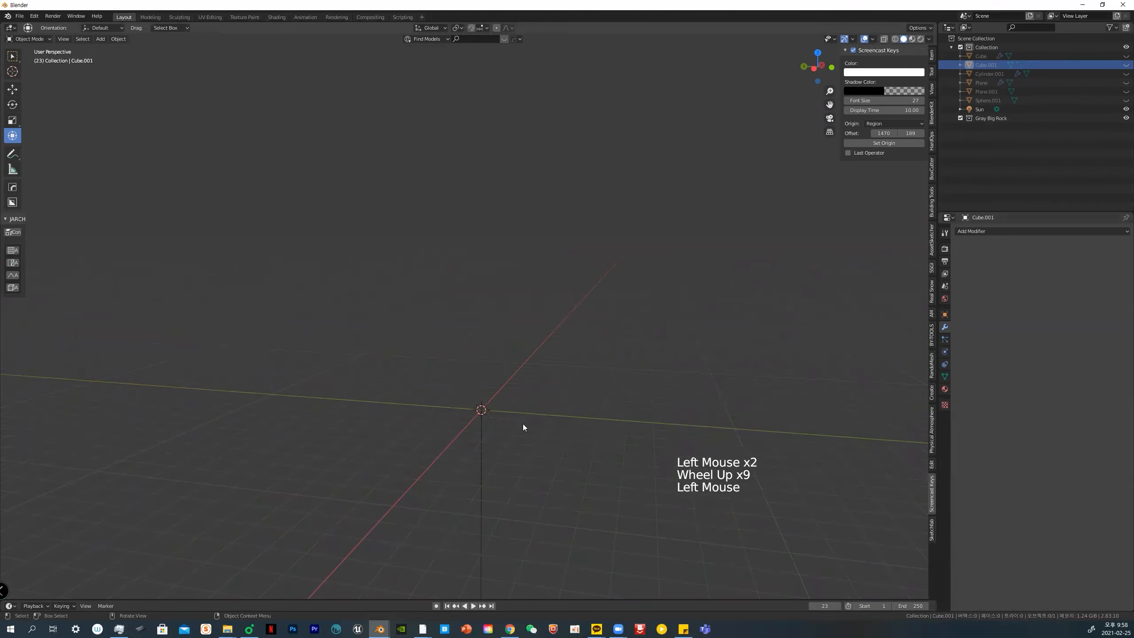
# Add a 2 m mesh plane at the world origin
pyautogui.hotkey('shift', 'a')
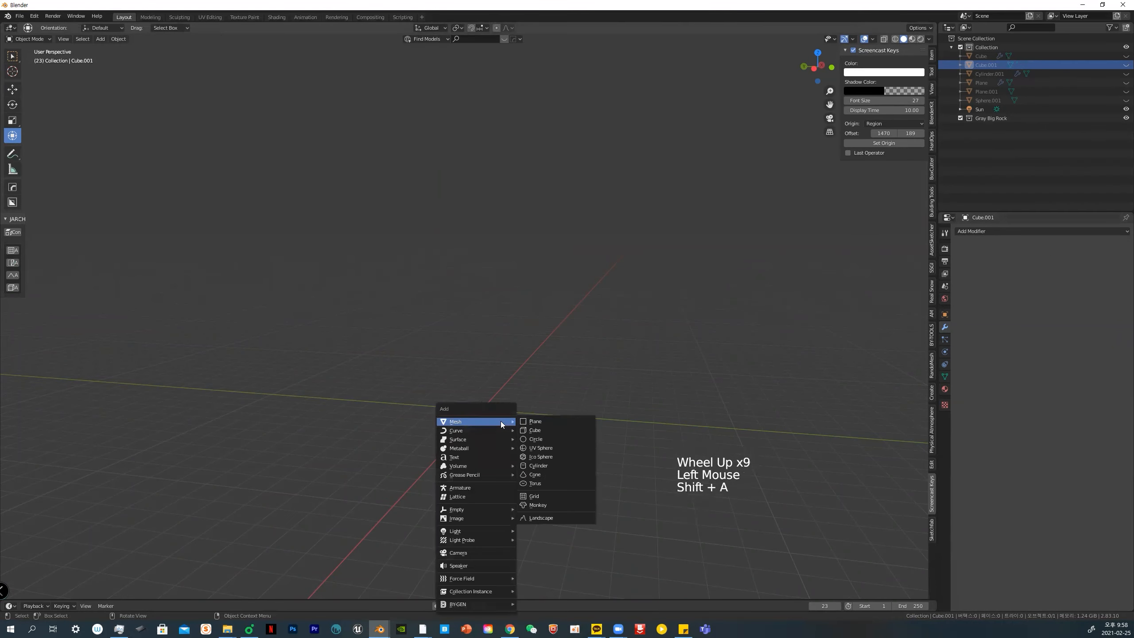
pyautogui.click(532, 421)
pyautogui.moveTo(525, 439); pyautogui.dragTo(532, 447, button='middle')
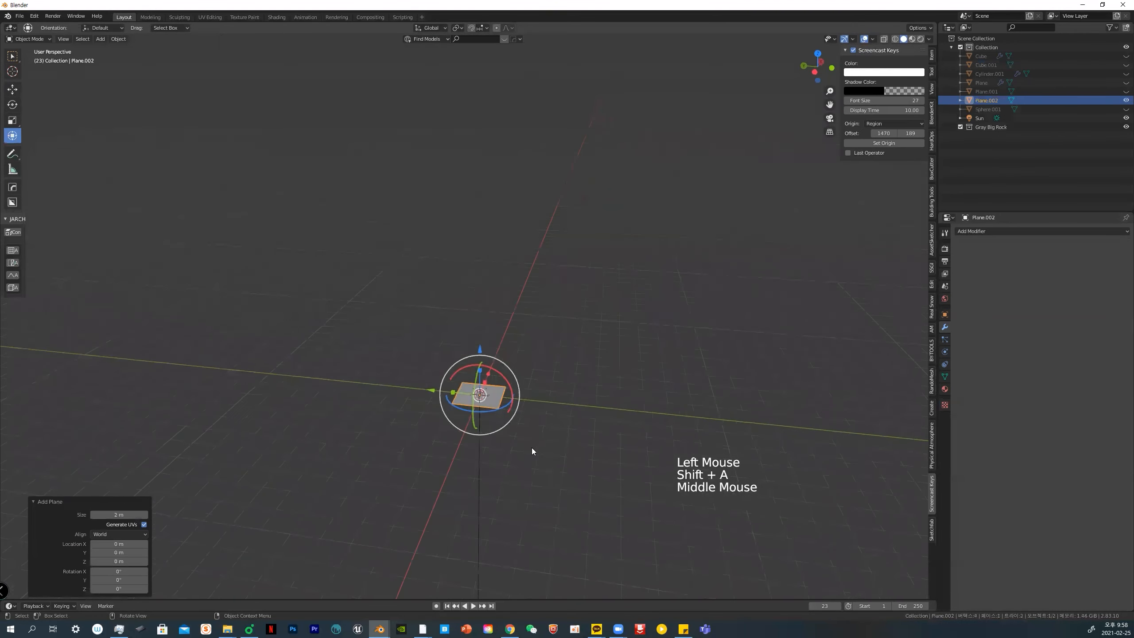
pyautogui.scroll(3, 531, 448)
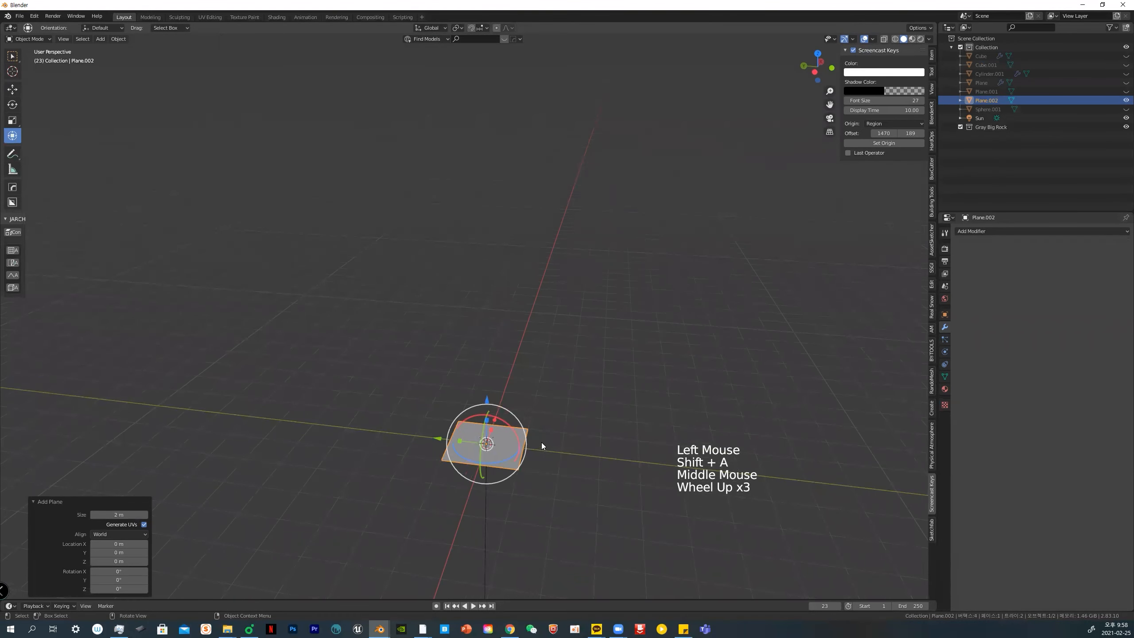
# Enter Edit Mode on the new plane and delete the two vertices of its edge on the negative Y side
pyautogui.click(567, 441)
pyautogui.click(514, 441)
pyautogui.press('Tab')
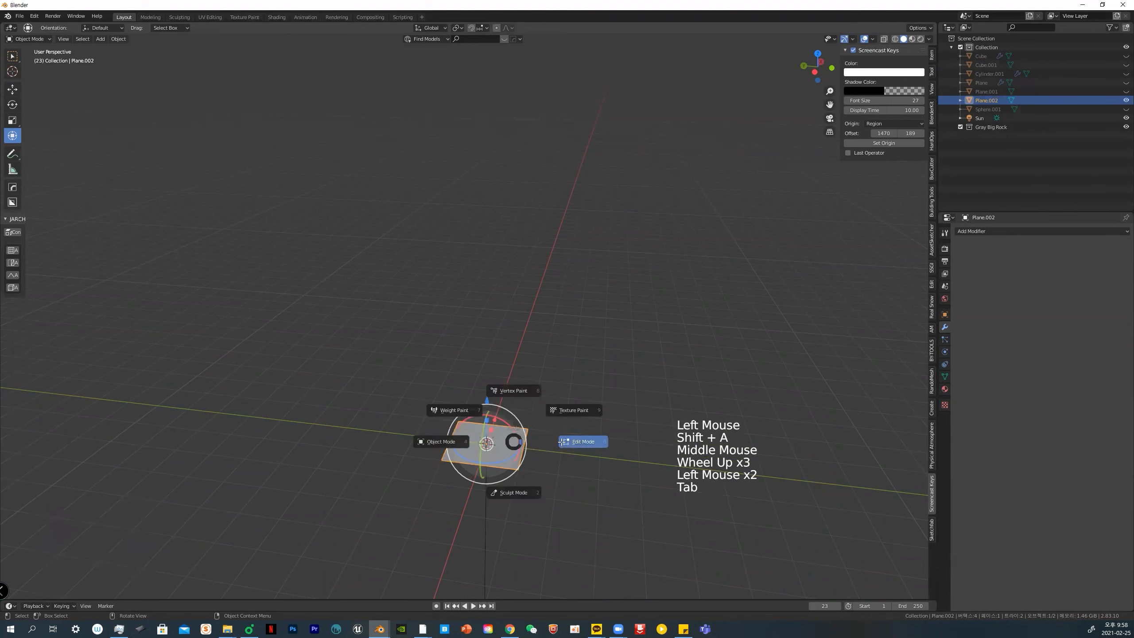
pyautogui.click(530, 436)
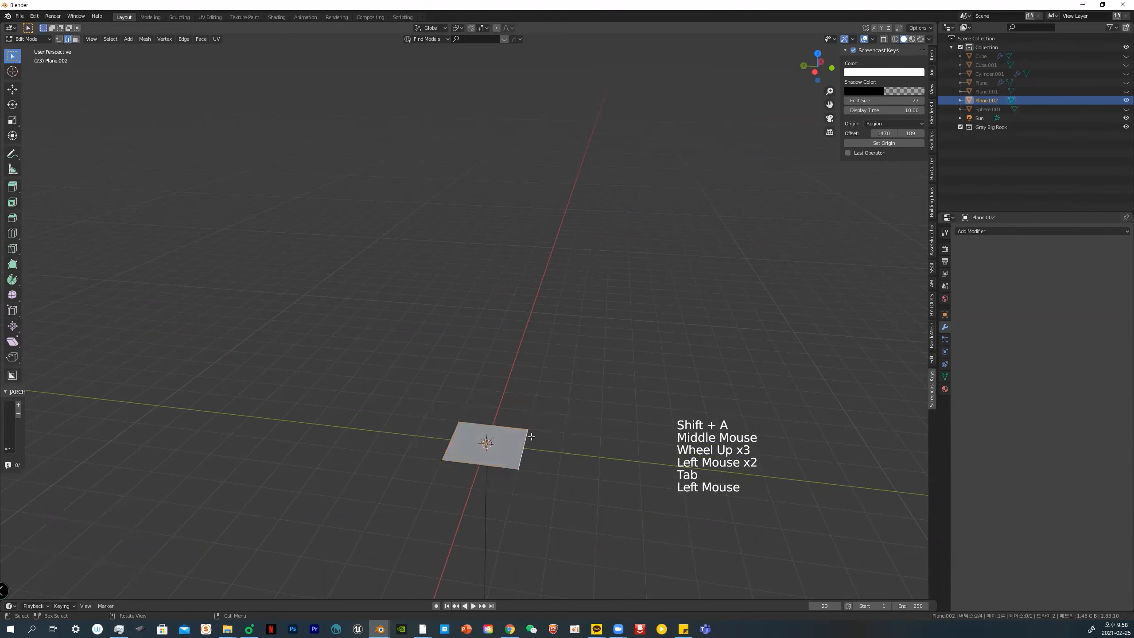
pyautogui.press('x')
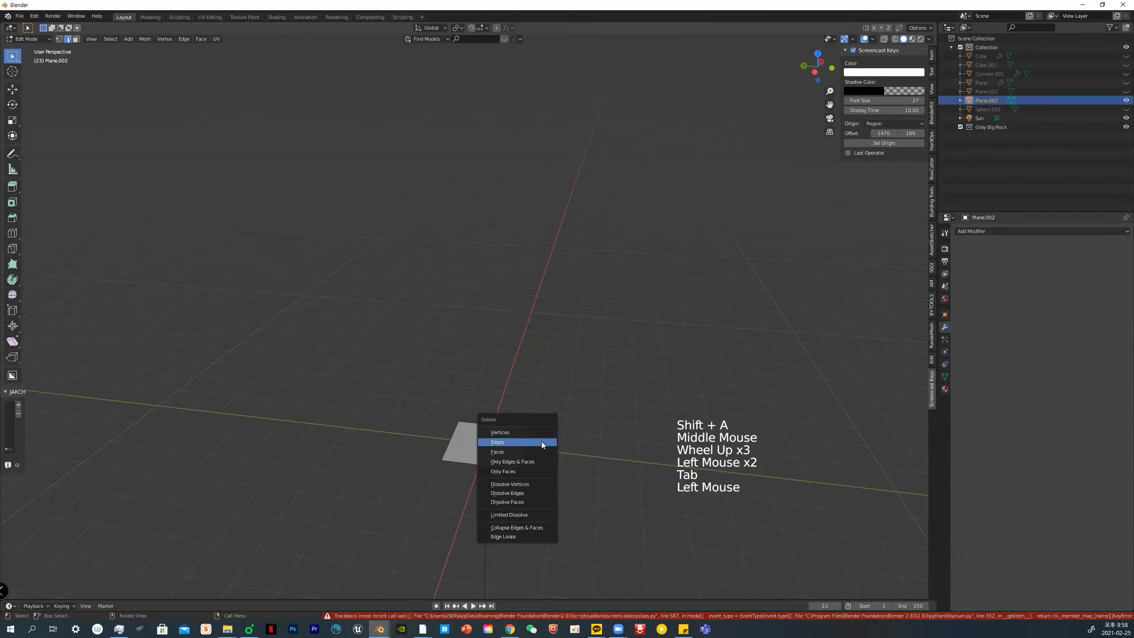
pyautogui.click(541, 431)
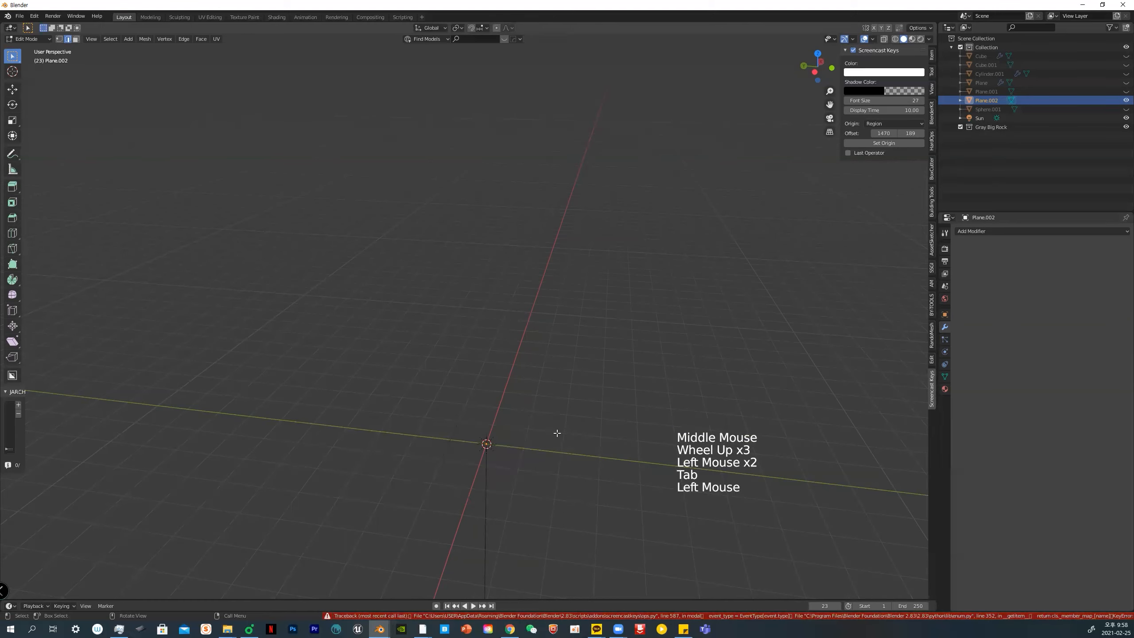
# Extrude the plane's remaining edge upward by about 2 m along Z
pyautogui.scroll(1, 556, 435)
pyautogui.moveTo(539, 456); pyautogui.dragTo(553, 419, button='middle')
pyautogui.moveTo(441, 552); pyautogui.dragTo(436, 566, button='middle')
pyautogui.moveTo(435, 505); pyautogui.dragTo(438, 549, button='middle')
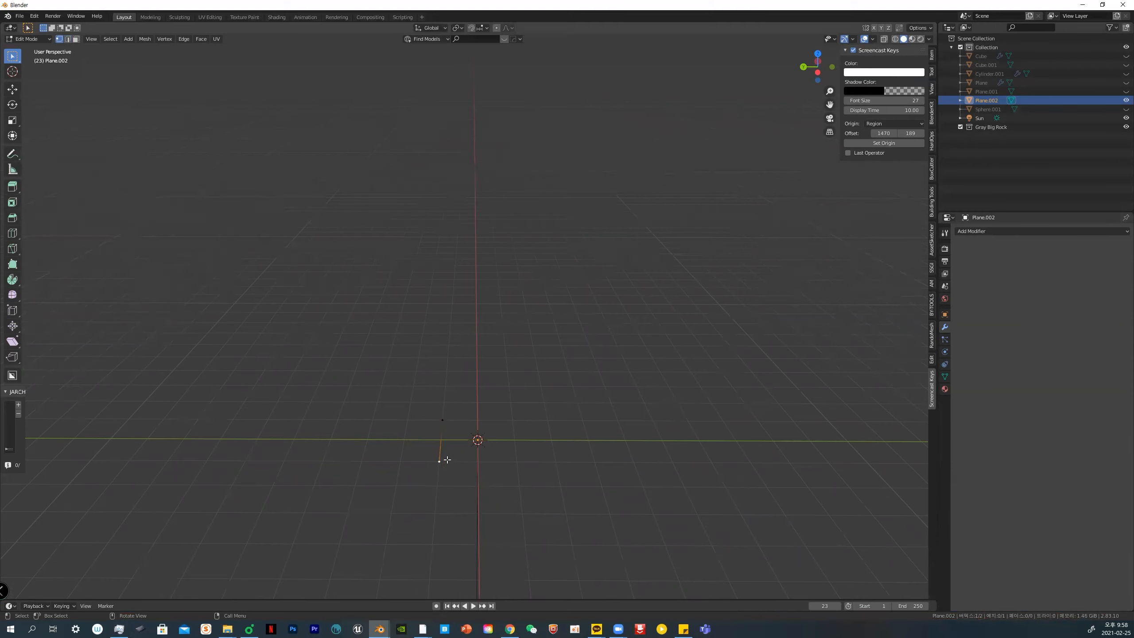
pyautogui.press('e')
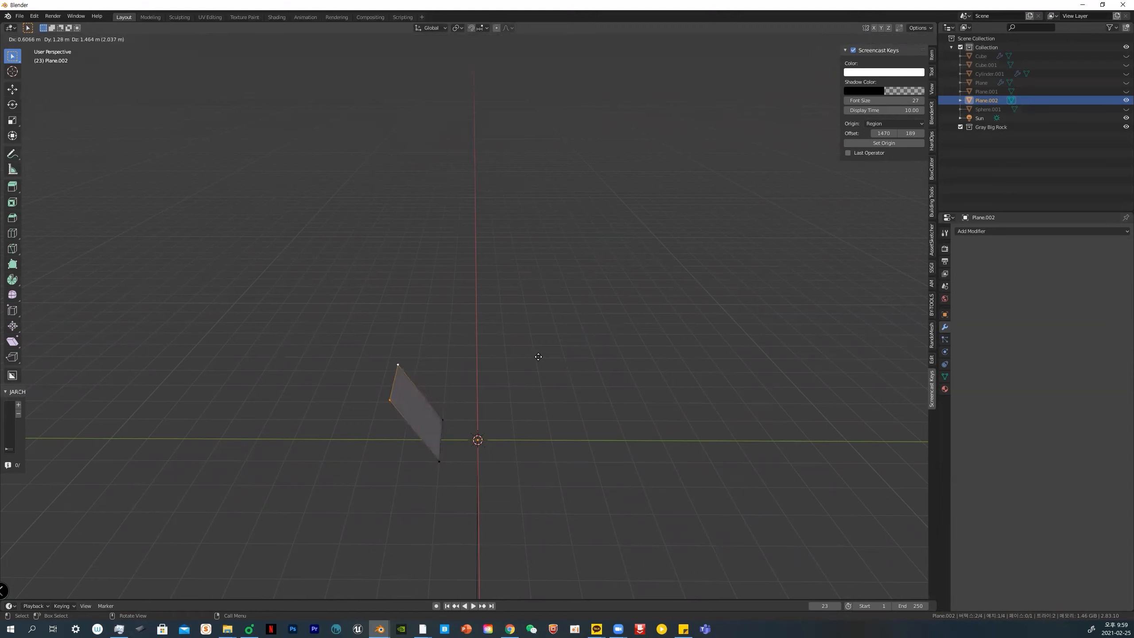
pyautogui.press('z')
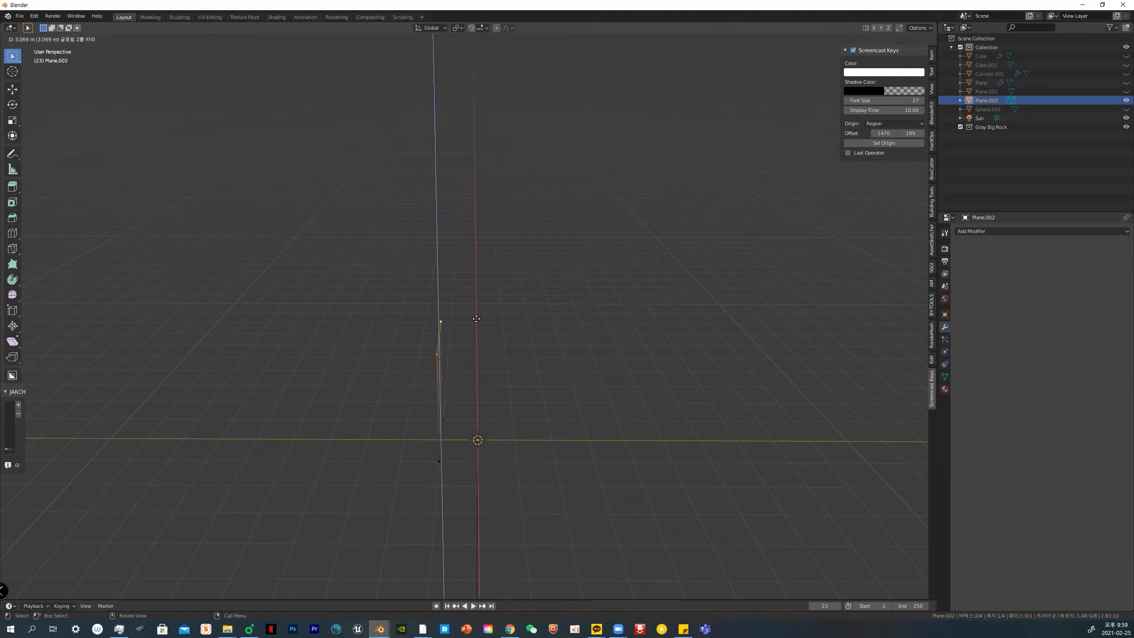
pyautogui.click(471, 352)
# Try extruding the top edge of the upright face freehand several times into a zigzag strip
pyautogui.press('e')
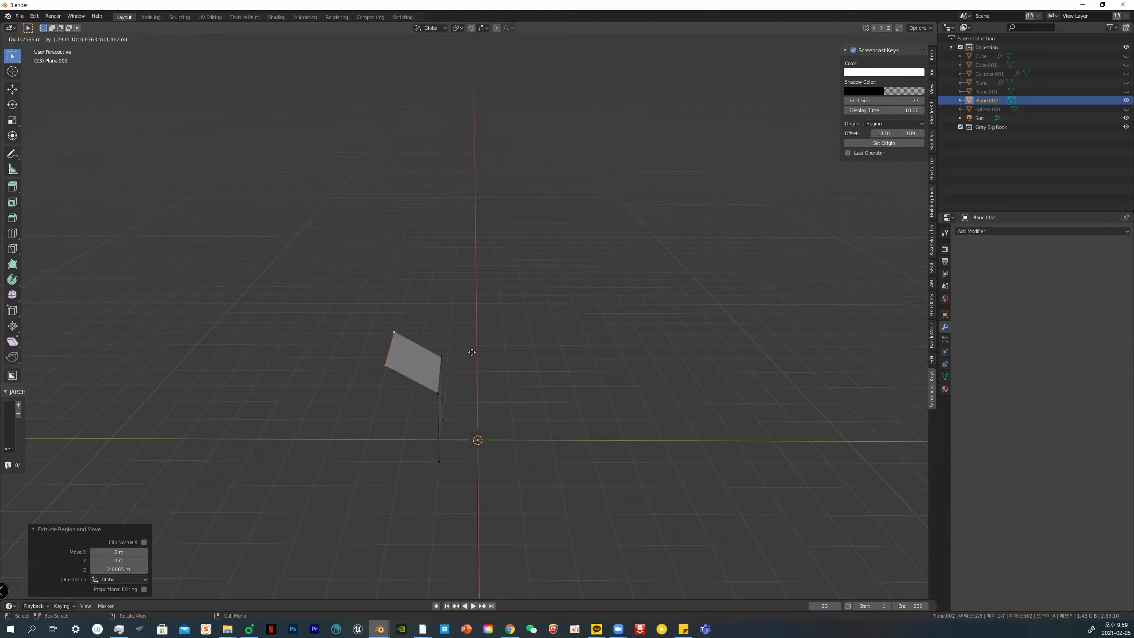
pyautogui.click(471, 351)
pyautogui.press('e')
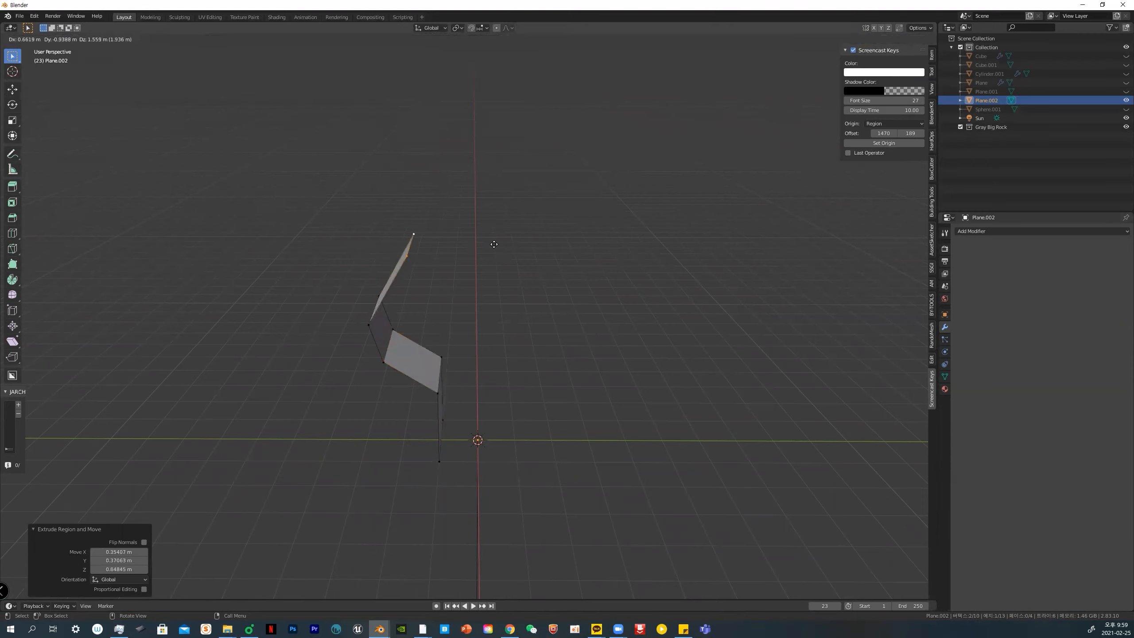
pyautogui.click(429, 202)
pyautogui.press('e')
pyautogui.click(424, 126)
pyautogui.hotkey('alt', 'a')
pyautogui.moveTo(539, 276); pyautogui.dragTo(667, 281, button='middle')
# Undo the freehand zigzag extrusions back to the single upright face
pyautogui.hotkey('ctrl', 'z')
pyautogui.hotkey('ctrl', 'z')
pyautogui.hotkey('ctrl', 'z')
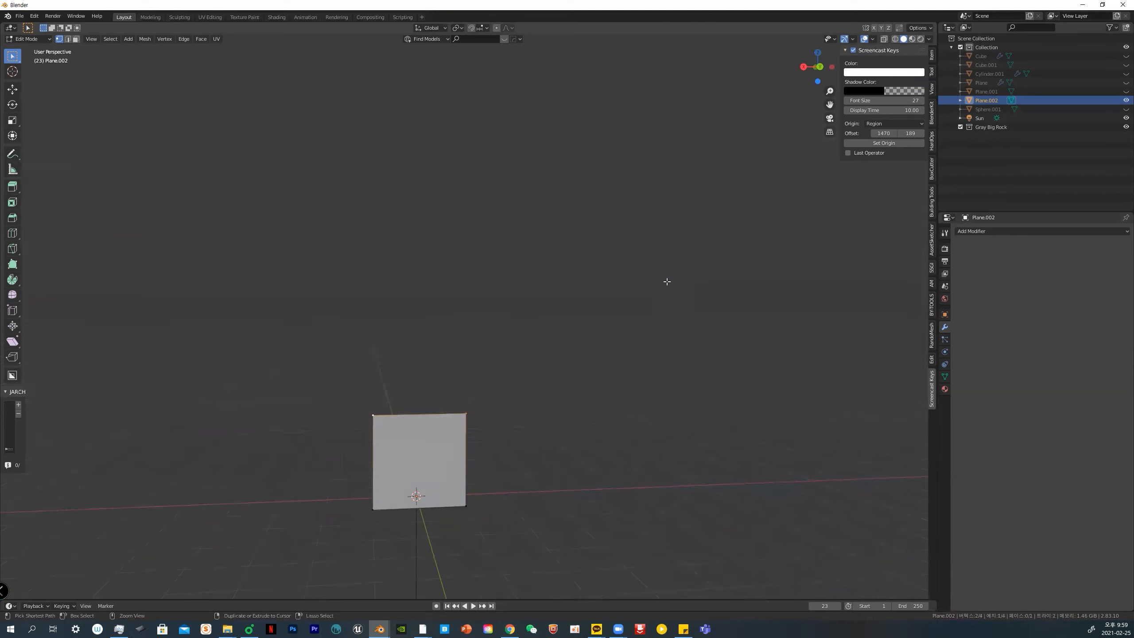
# Extrude the upright face's top edge about 0.43 m along Y and raise it about 0.16 m along Z
pyautogui.moveTo(598, 321); pyautogui.dragTo(470, 345, button='middle')
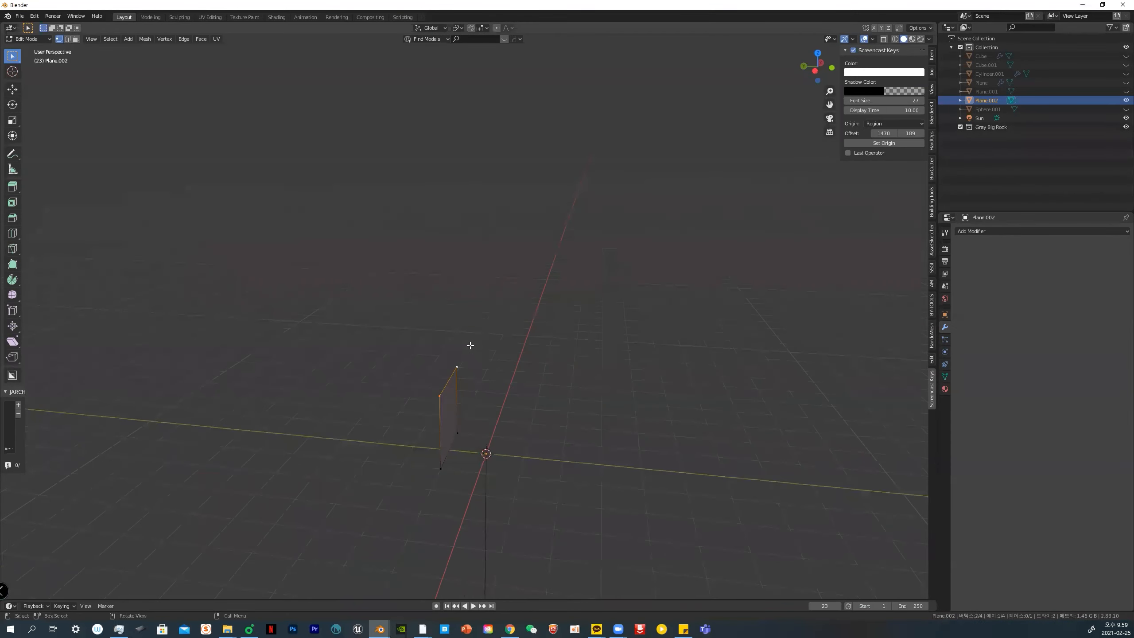
pyautogui.press('e')
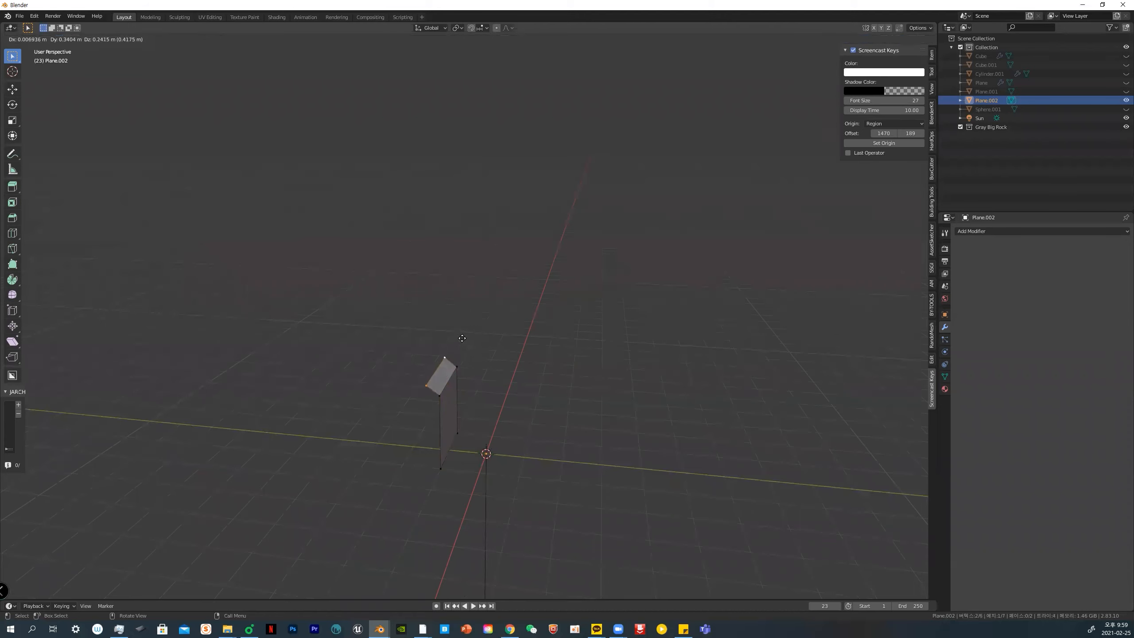
pyautogui.press('y')
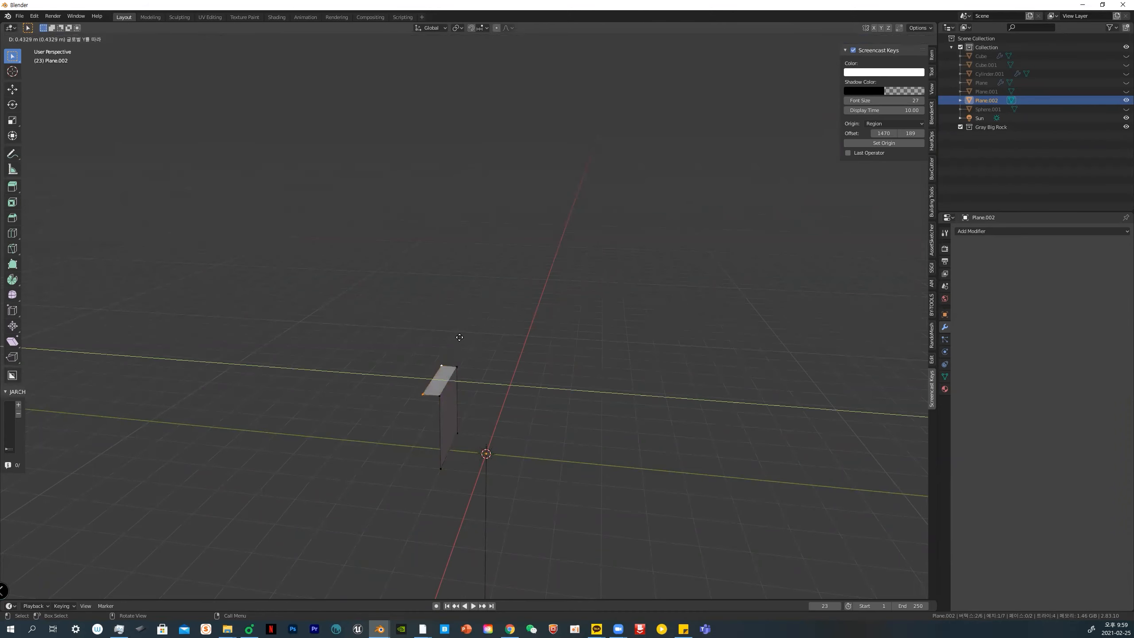
pyautogui.click(460, 328)
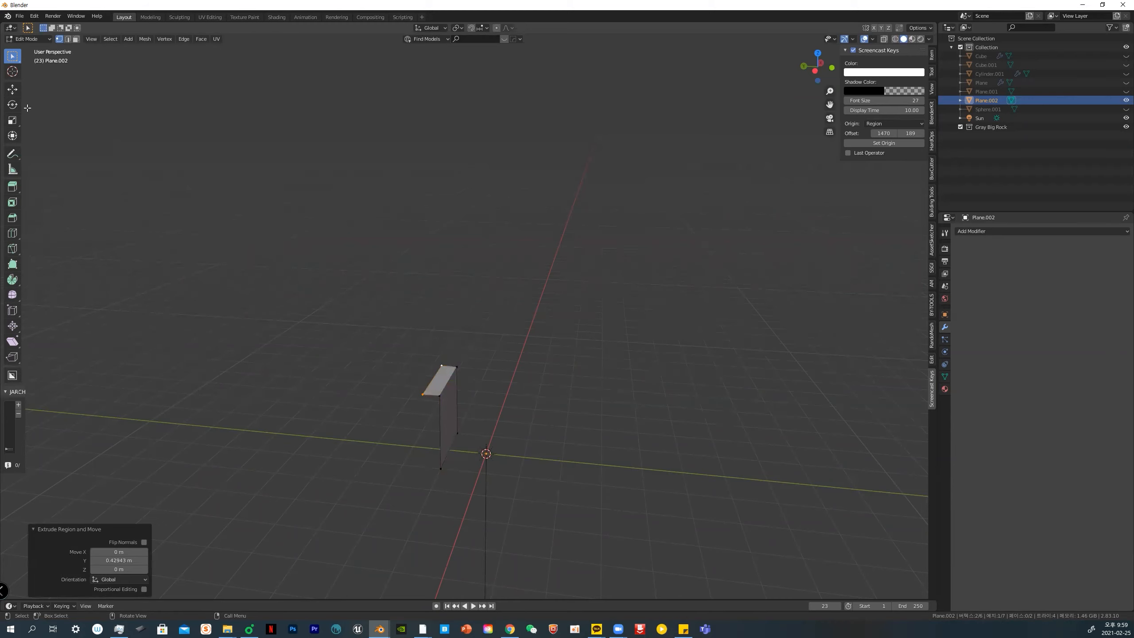
pyautogui.click(12, 89)
pyautogui.moveTo(436, 344); pyautogui.dragTo(435, 338)
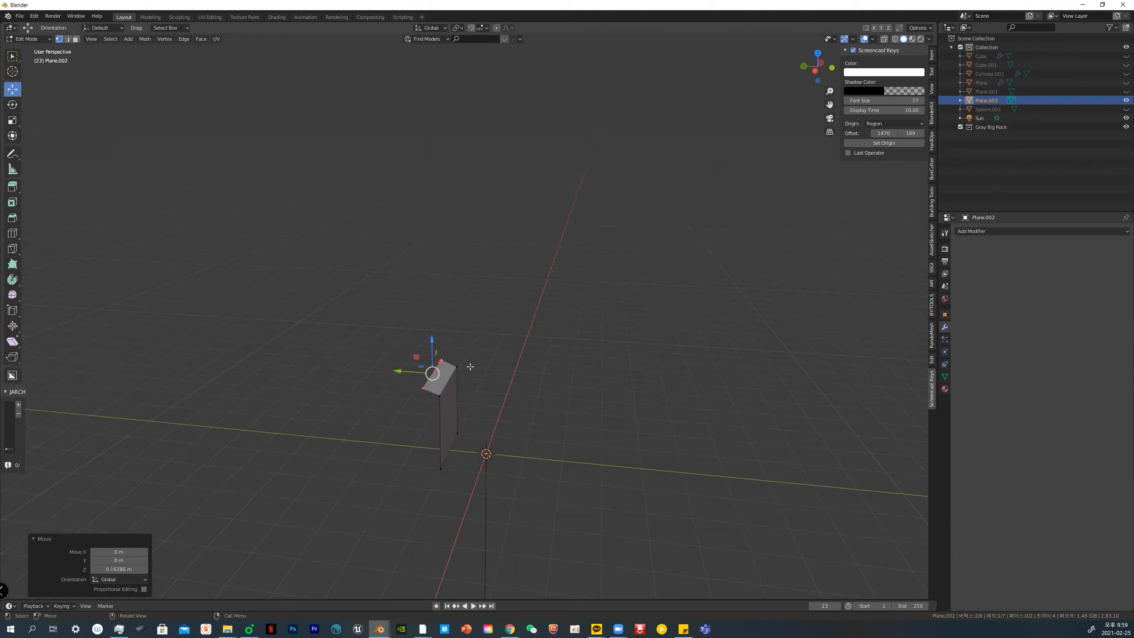
pyautogui.press('e')
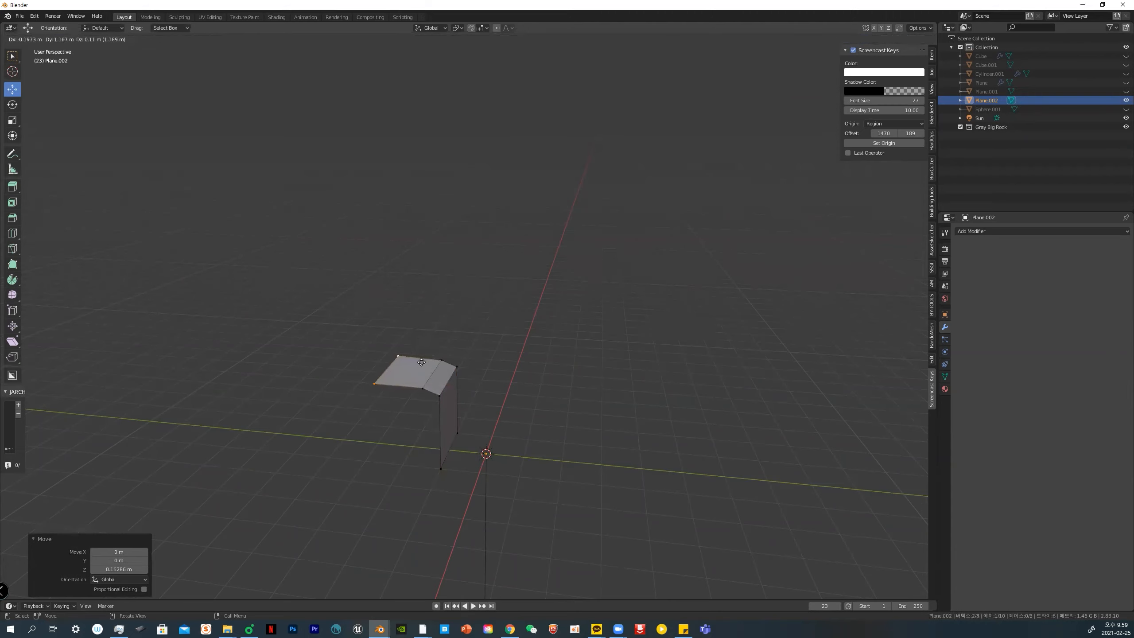
pyautogui.press('x')
pyautogui.click(416, 362)
pyautogui.hotkey('ctrl', 'z')
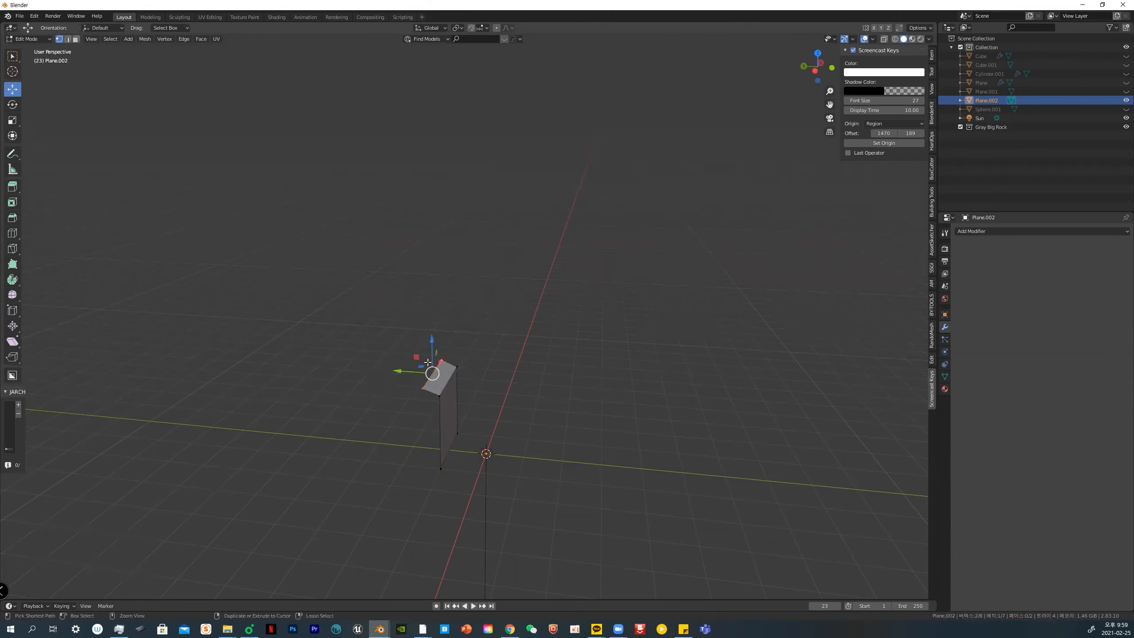
# Extrude the strip's end edge straight up by about 0.34 m along Z
pyautogui.press('e')
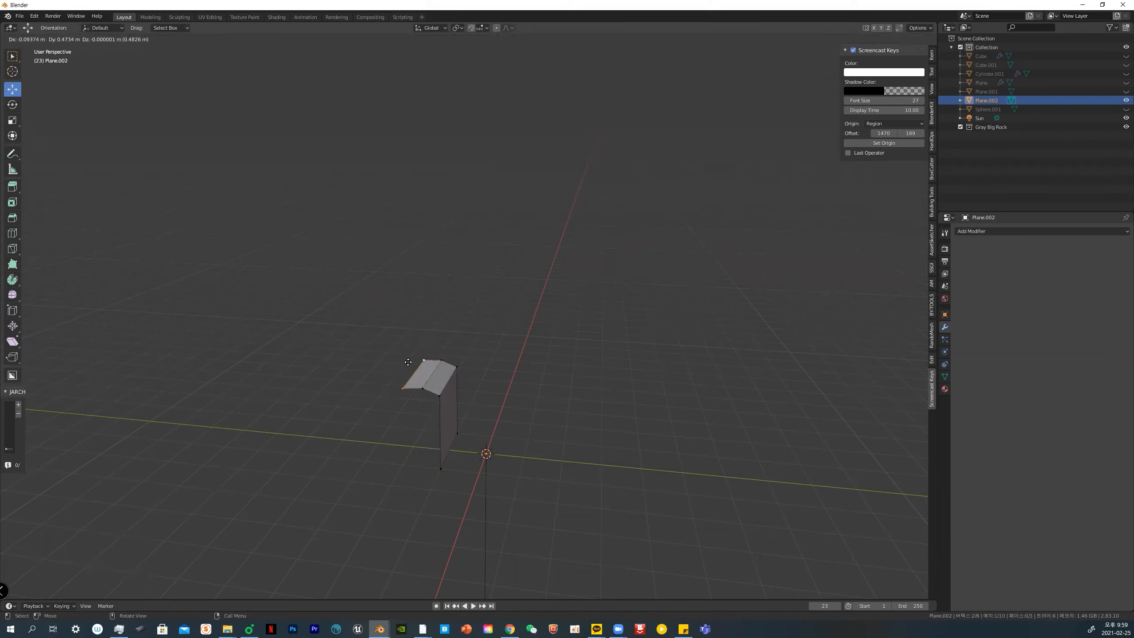
pyautogui.press('z')
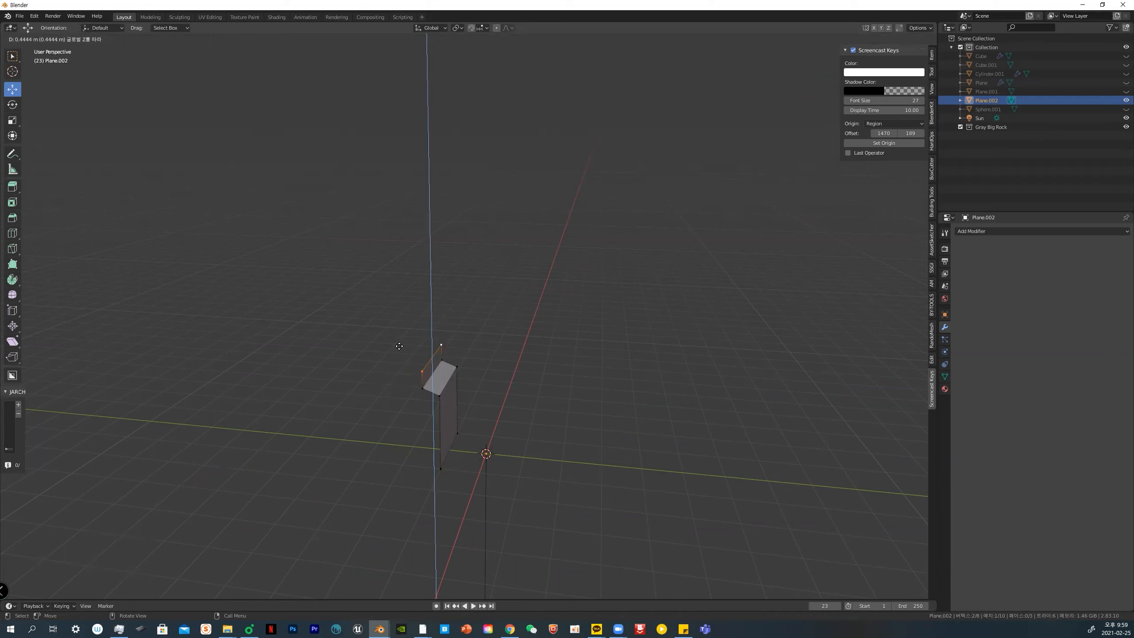
pyautogui.click(399, 351)
# Extrude the strip's top edge outward by about 1 m along Y and raise it about 0.62 m along Z
pyautogui.press('e')
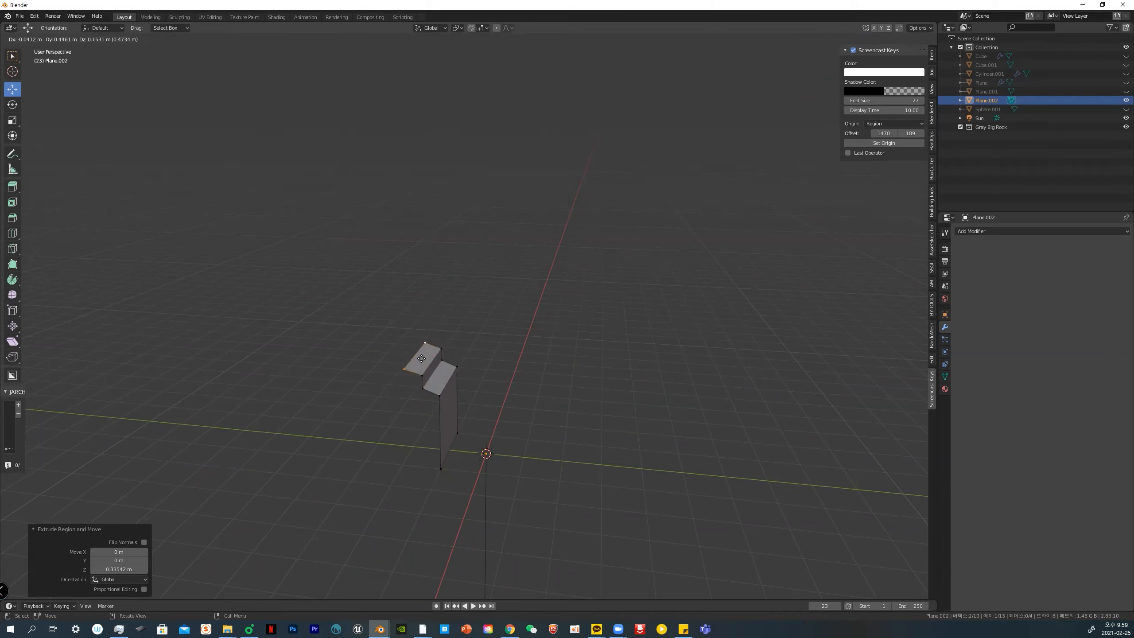
pyautogui.press('y')
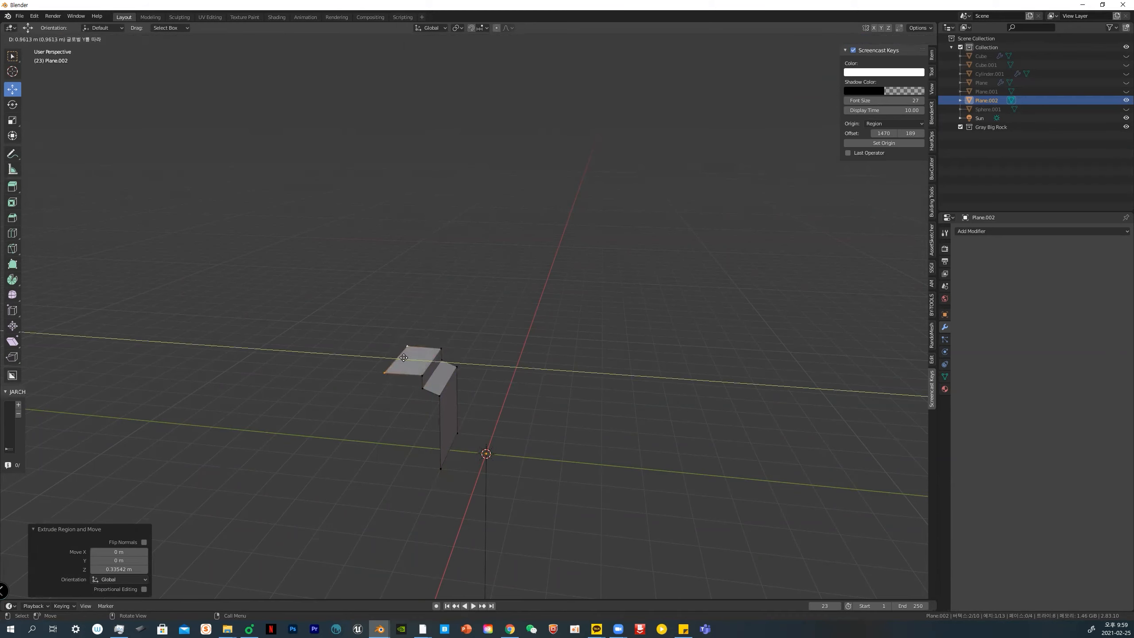
pyautogui.click(398, 359)
pyautogui.click(13, 135)
pyautogui.click(14, 90)
pyautogui.moveTo(396, 319); pyautogui.dragTo(404, 287)
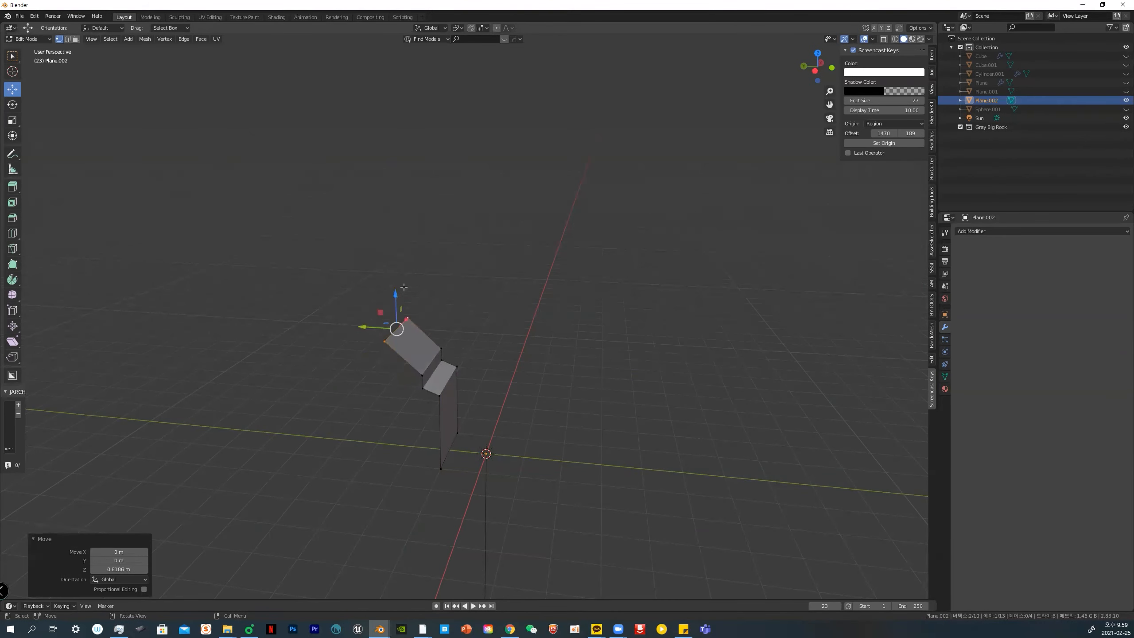
pyautogui.press('e')
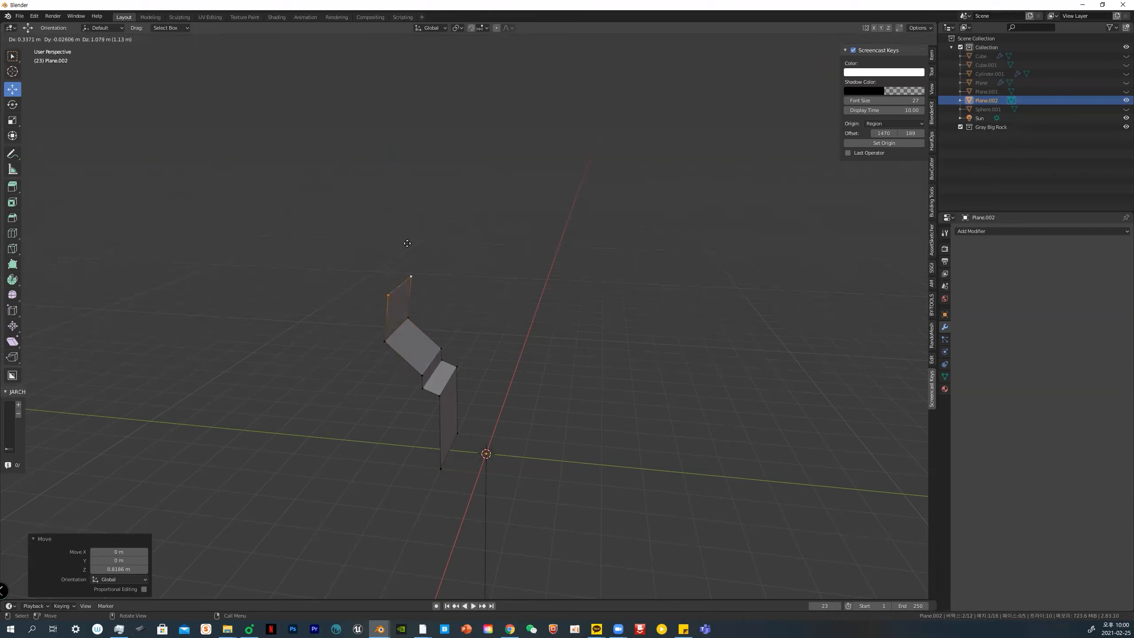
pyautogui.press('x')
pyautogui.click(409, 246)
pyautogui.moveTo(453, 256); pyautogui.dragTo(585, 280, button='middle')
pyautogui.hotkey('ctrl', 'z')
# Extrude the strip's top edge straight up along Z to form an upright end face
pyautogui.moveTo(418, 309); pyautogui.dragTo(393, 310, button='middle')
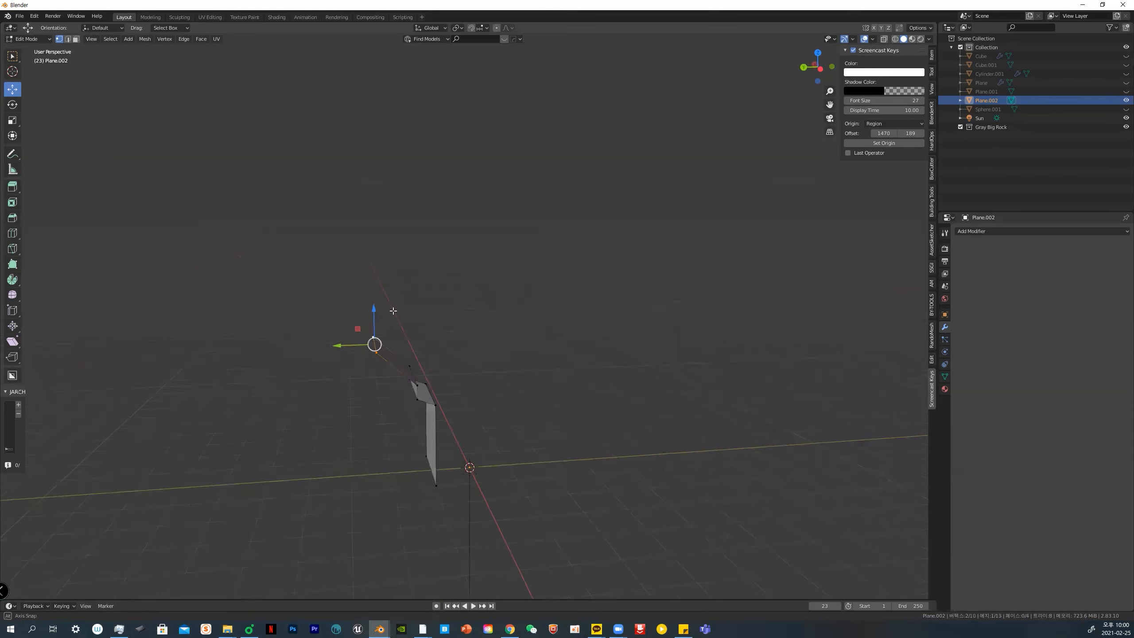
pyautogui.press('e')
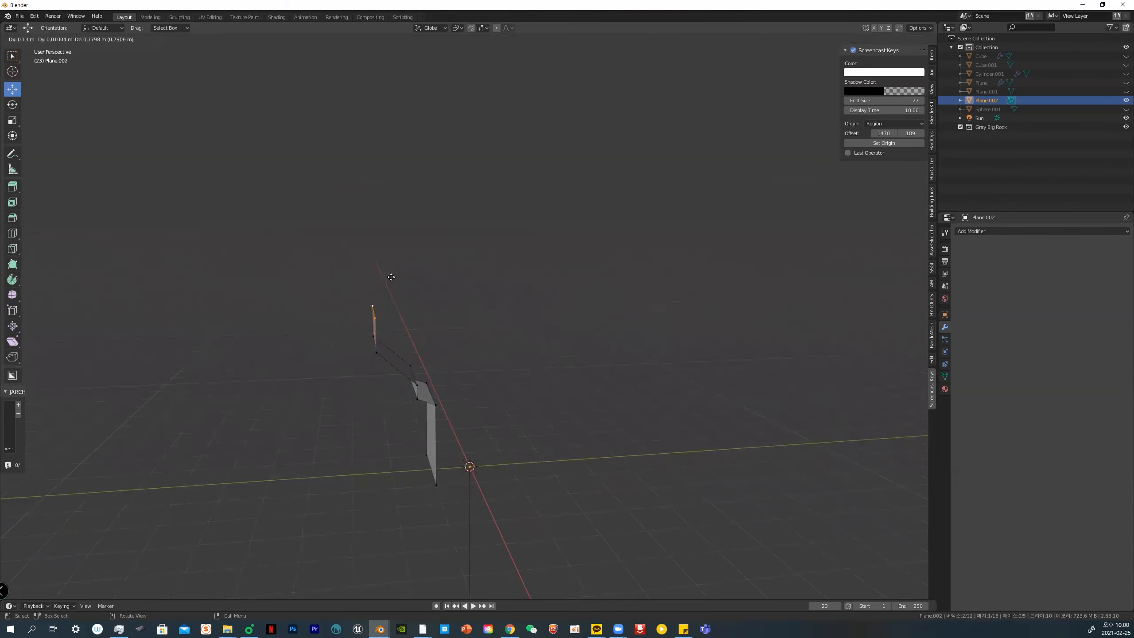
pyautogui.press('z')
pyautogui.click(392, 268)
# Bevel the whole strip's bends with 5 segments and an offset of about 0.27 m
pyautogui.click(468, 293)
pyautogui.press('a')
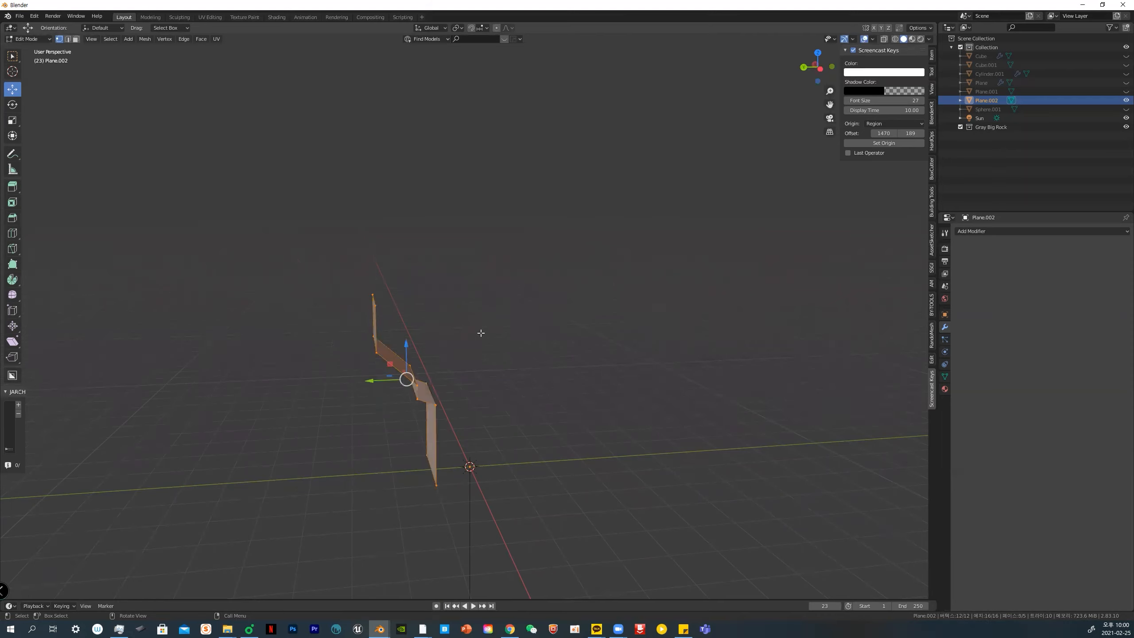
pyautogui.hotkey('ctrl', 'b')
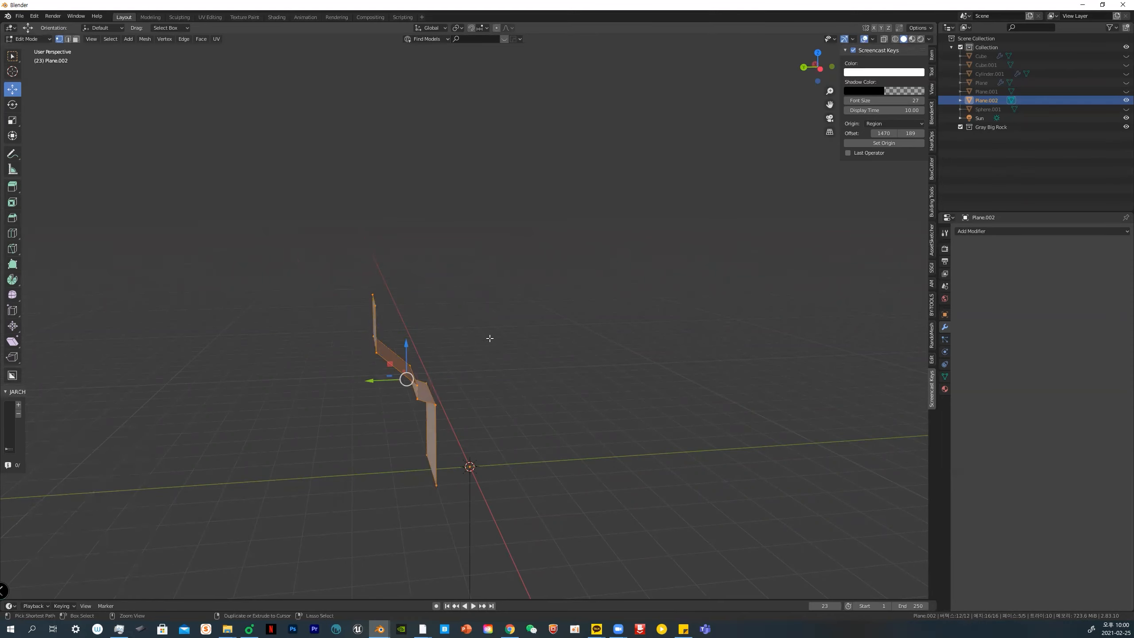
pyautogui.scroll(2, 502, 340)
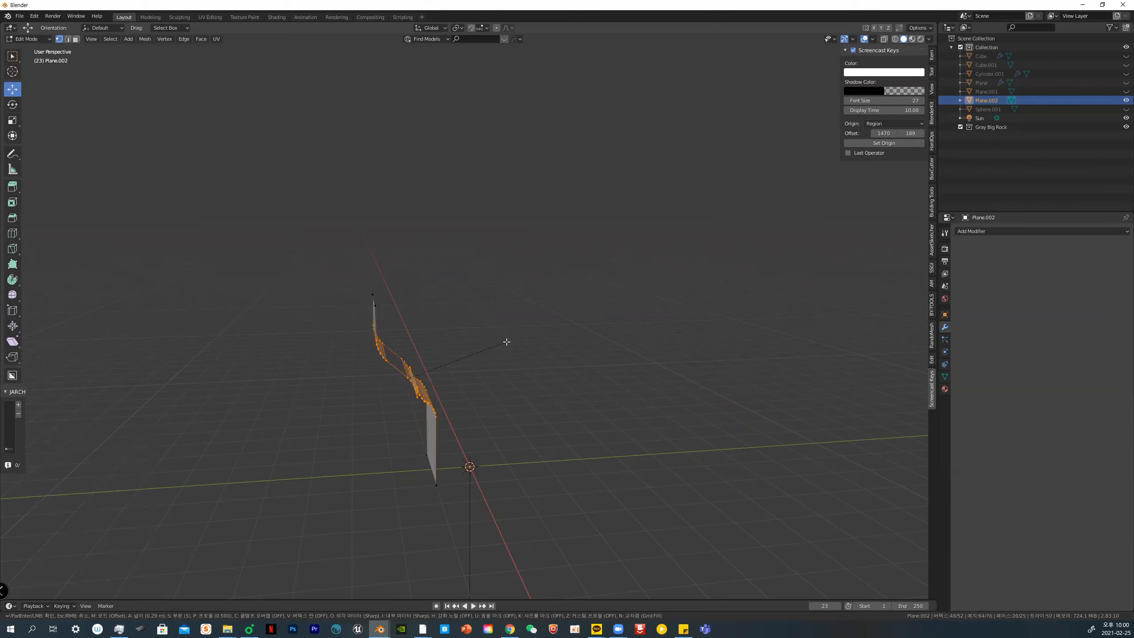
pyautogui.click(505, 341)
pyautogui.moveTo(505, 340); pyautogui.dragTo(486, 357, button='middle')
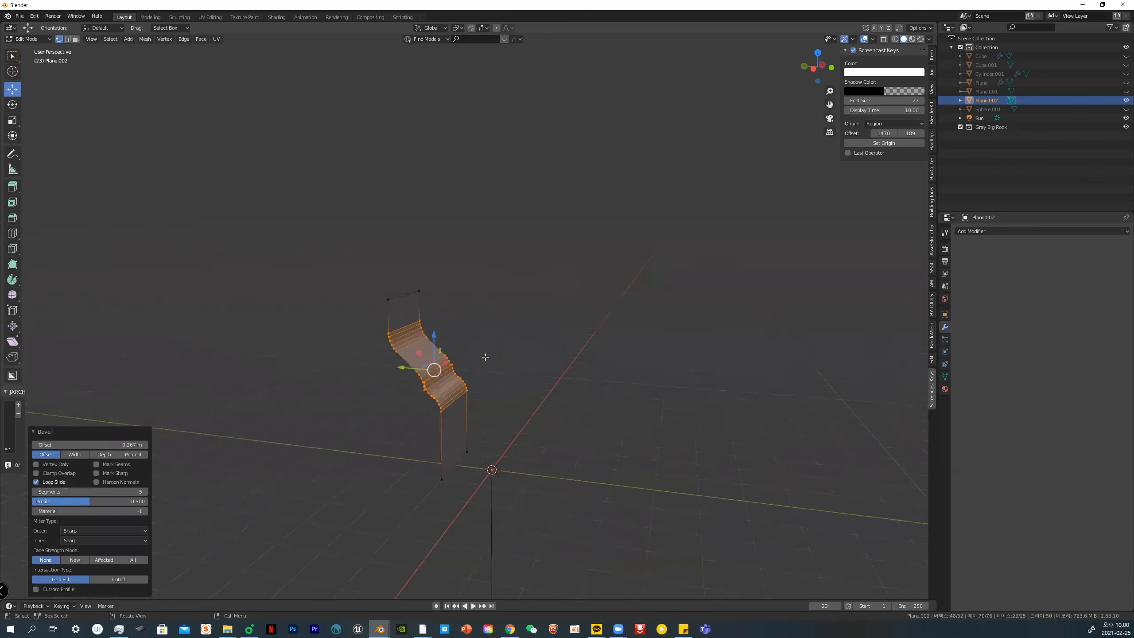
# Return to Object Mode and narrow the strip to about 0.52 of its size along X
pyautogui.hotkey('ctrl', 'Tab')
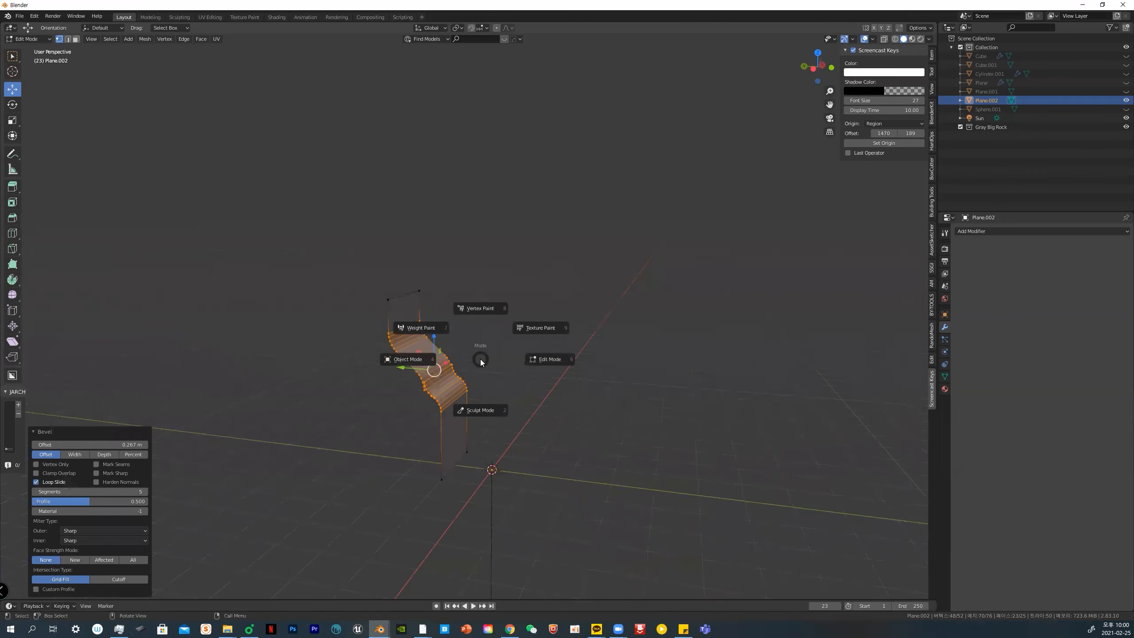
pyautogui.click(76, 154)
pyautogui.hotkey('ctrl', 'Tab')
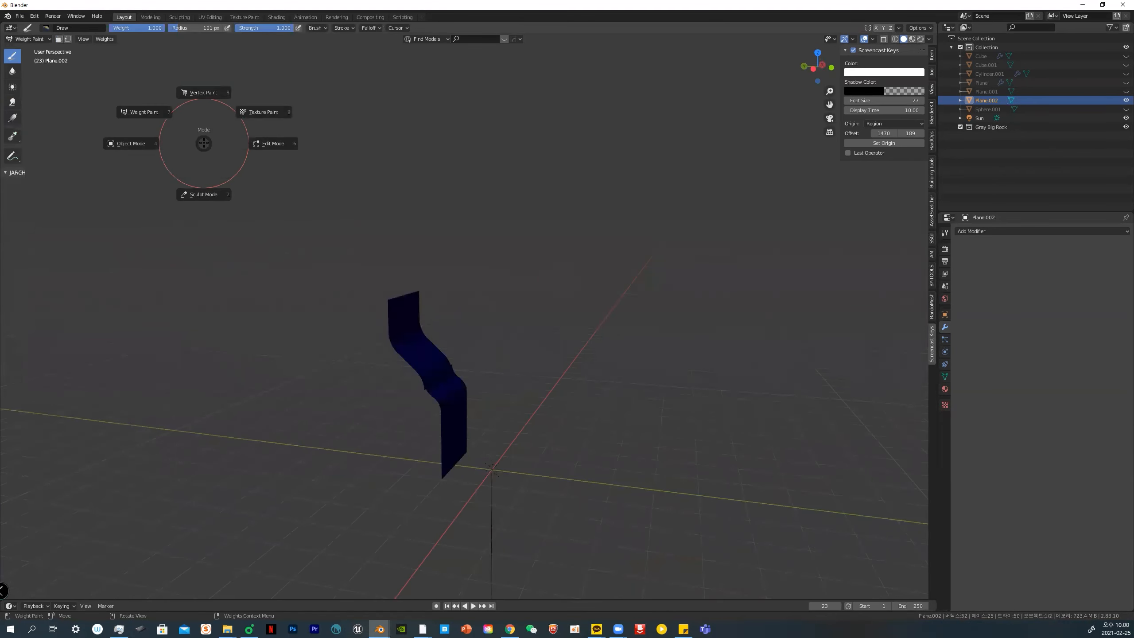
pyautogui.click(132, 142)
pyautogui.press('s')
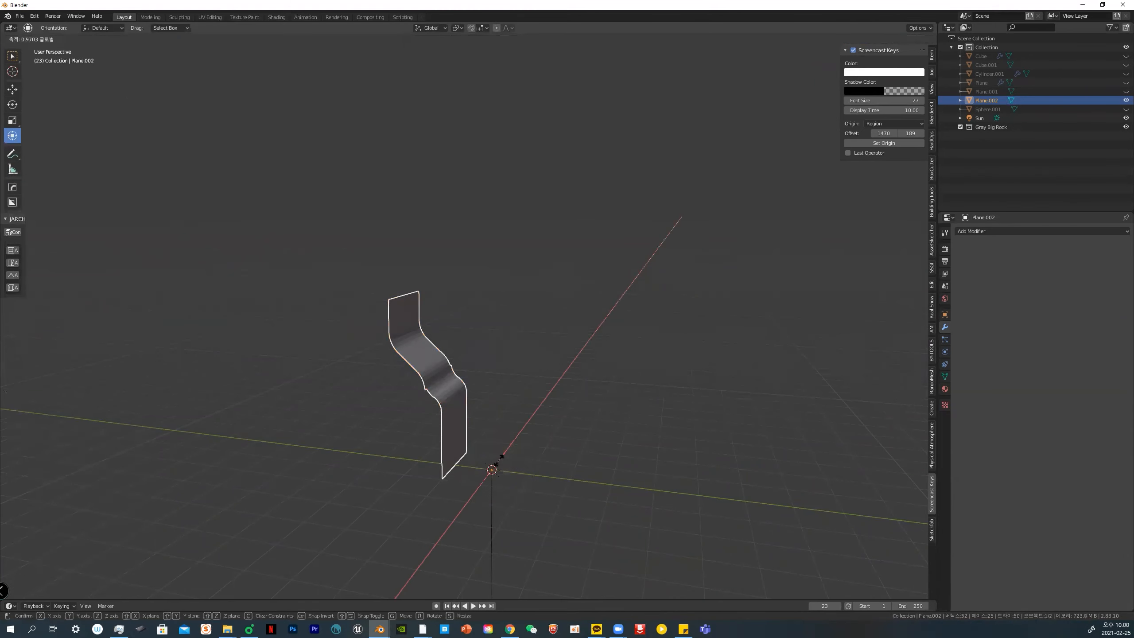
pyautogui.click(501, 464)
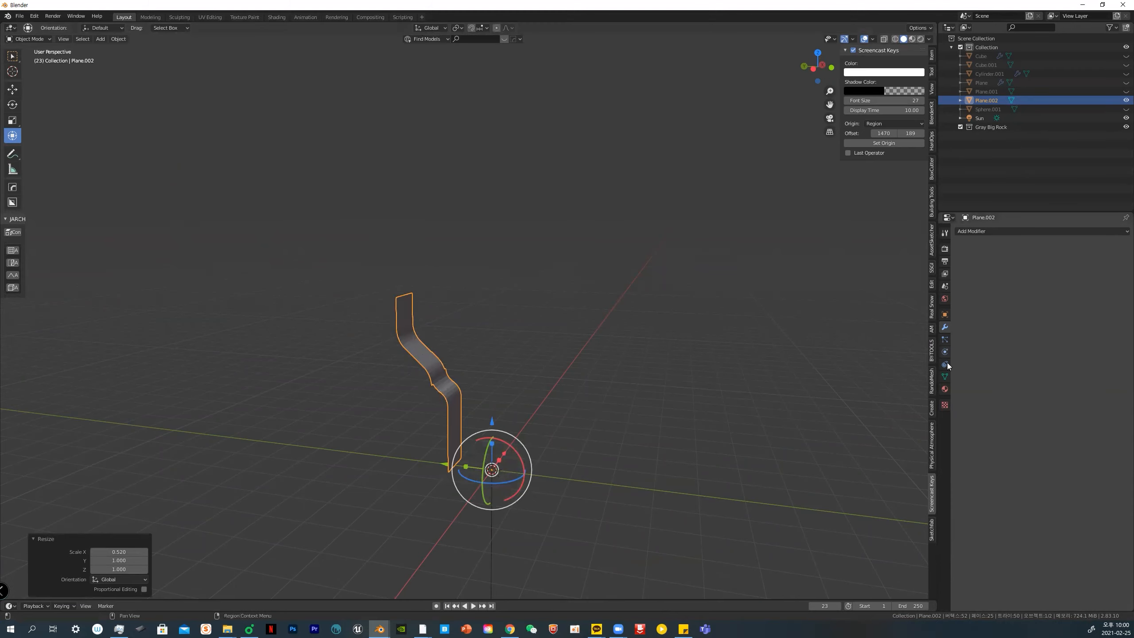
# Add a Screw modifier to the strip to revolve it around the Z axis
pyautogui.click(971, 231)
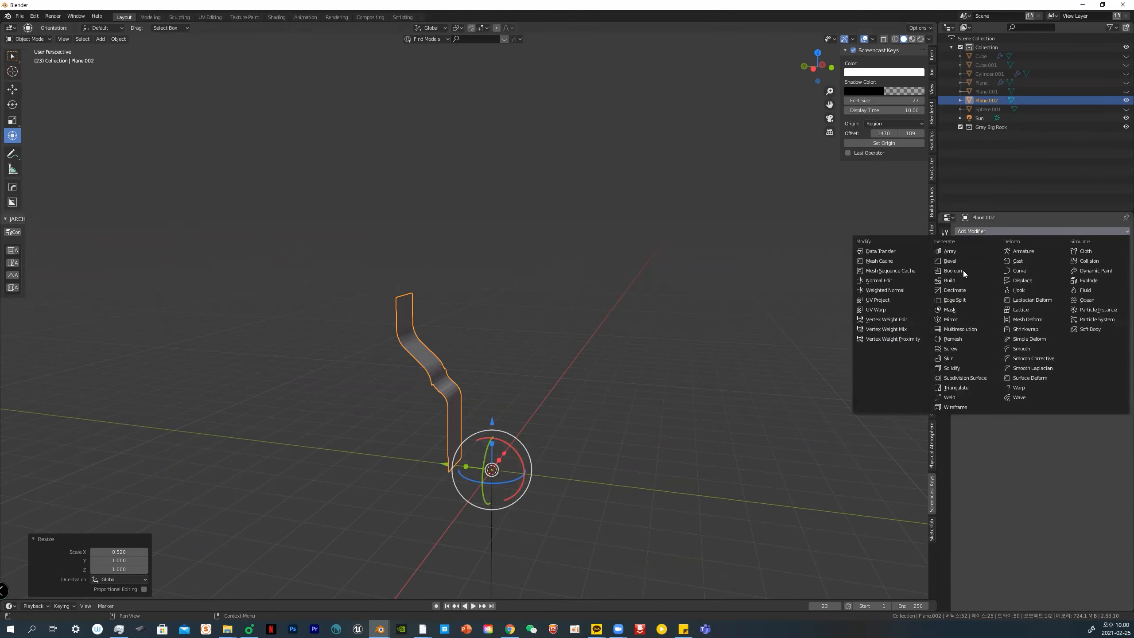
pyautogui.click(959, 353)
pyautogui.moveTo(775, 363); pyautogui.dragTo(735, 404, button='middle')
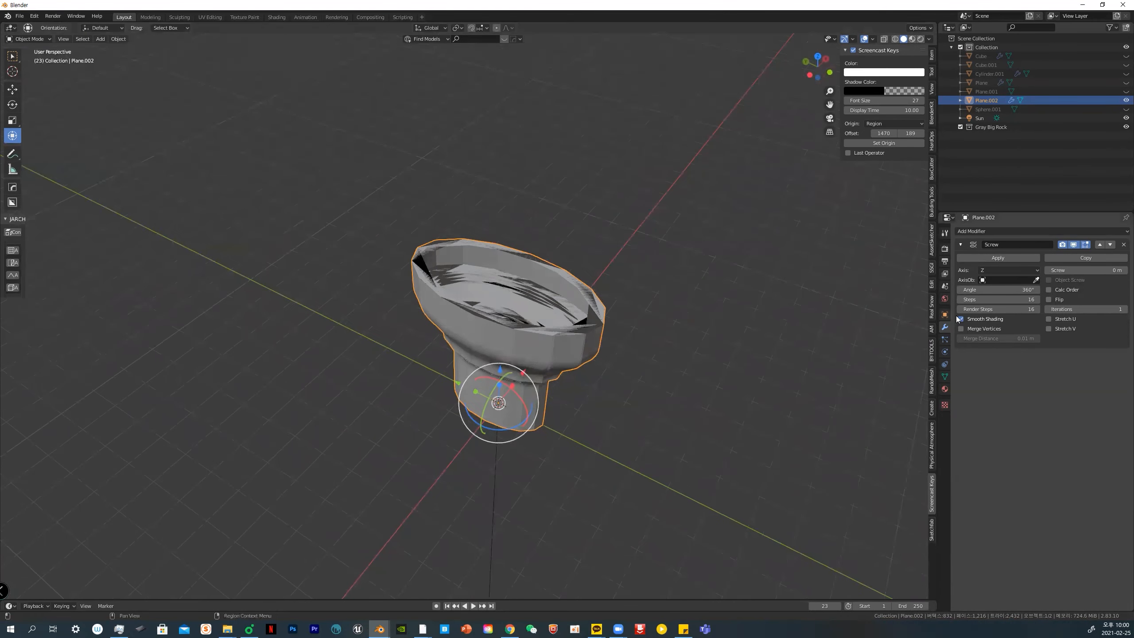
# Reduce the Screw modifier's steps to 8 for a faceted octagonal shape
pyautogui.moveTo(1020, 302)
pyautogui.mouseDown()
pyautogui.moveTo(993, 303)
pyautogui.moveTo(1019, 303)
pyautogui.mouseUp()
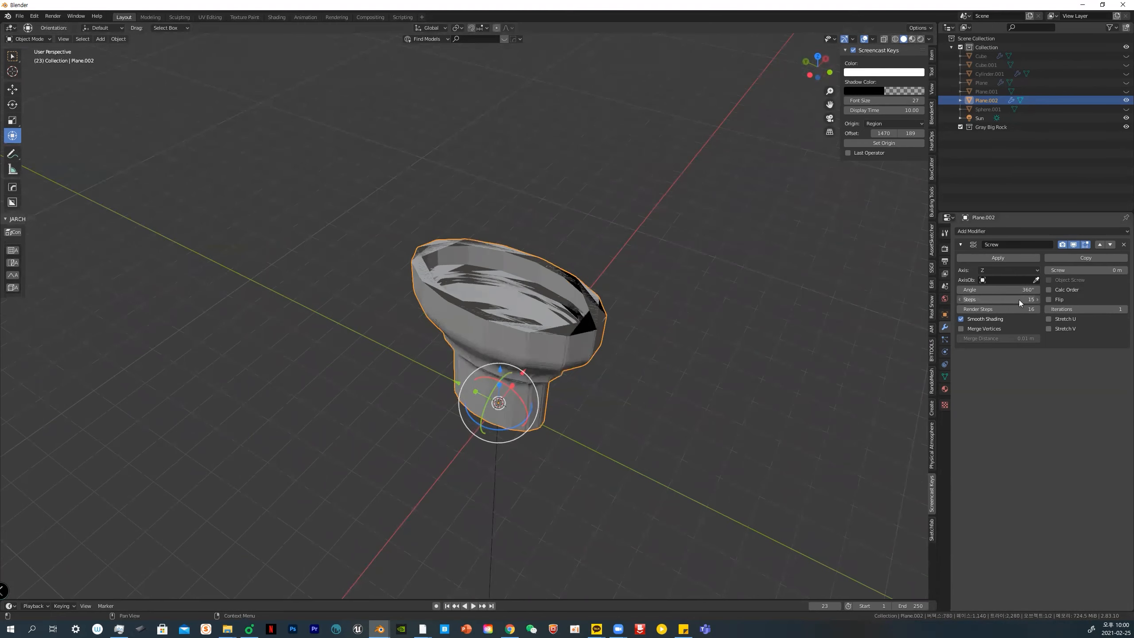
pyautogui.click(962, 300)
pyautogui.click(996, 423)
pyautogui.click(959, 299)
pyautogui.click(960, 299)
pyautogui.click(959, 299)
pyautogui.click(960, 299)
pyautogui.click(960, 299)
pyautogui.click(960, 299)
pyautogui.click(959, 299)
# Try the Screw modifier's Calc Order option on the revolved shape
pyautogui.moveTo(715, 343); pyautogui.dragTo(758, 311, button='middle')
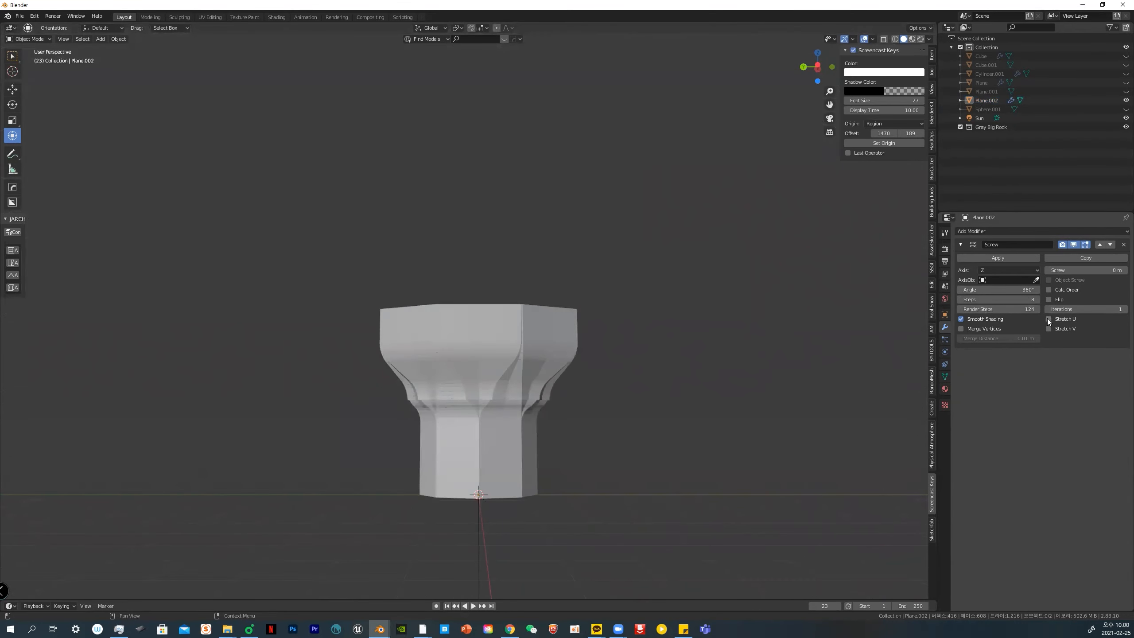
pyautogui.click(1049, 289)
pyautogui.moveTo(742, 393); pyautogui.dragTo(724, 424, button='middle')
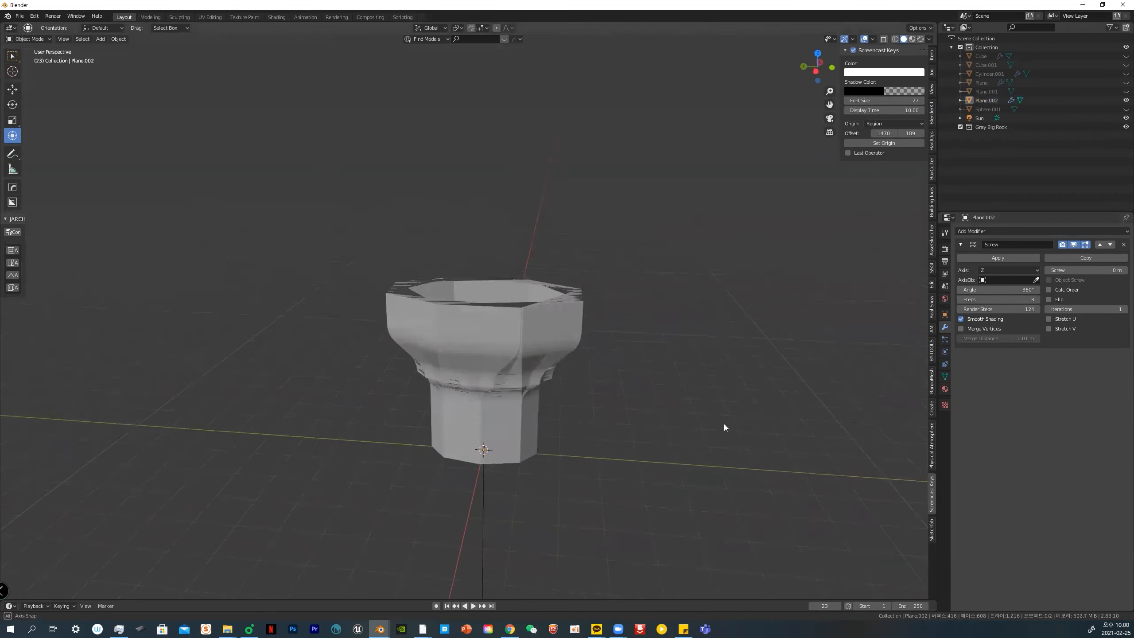
# Enter Edit Mode on the revolved shape and extrude the profile's top edge about 0.81 m in X, 1.5 m in Y and 0.83 m in Z
pyautogui.click(535, 327)
pyautogui.hotkey('ctrl', 'Tab')
pyautogui.click(607, 327)
pyautogui.hotkey('alt', 'a')
pyautogui.moveTo(608, 328); pyautogui.dragTo(511, 356, button='middle')
pyautogui.press('a')
pyautogui.click(366, 302)
pyautogui.press('3')
pyautogui.click(360, 306)
pyautogui.press('e')
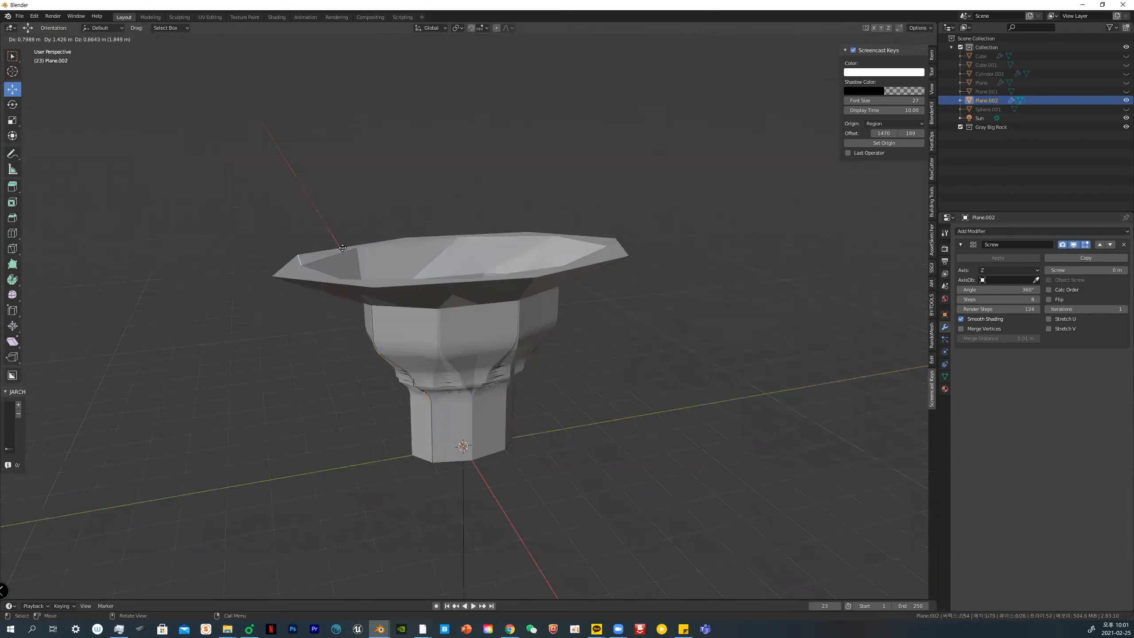
pyautogui.click(392, 266)
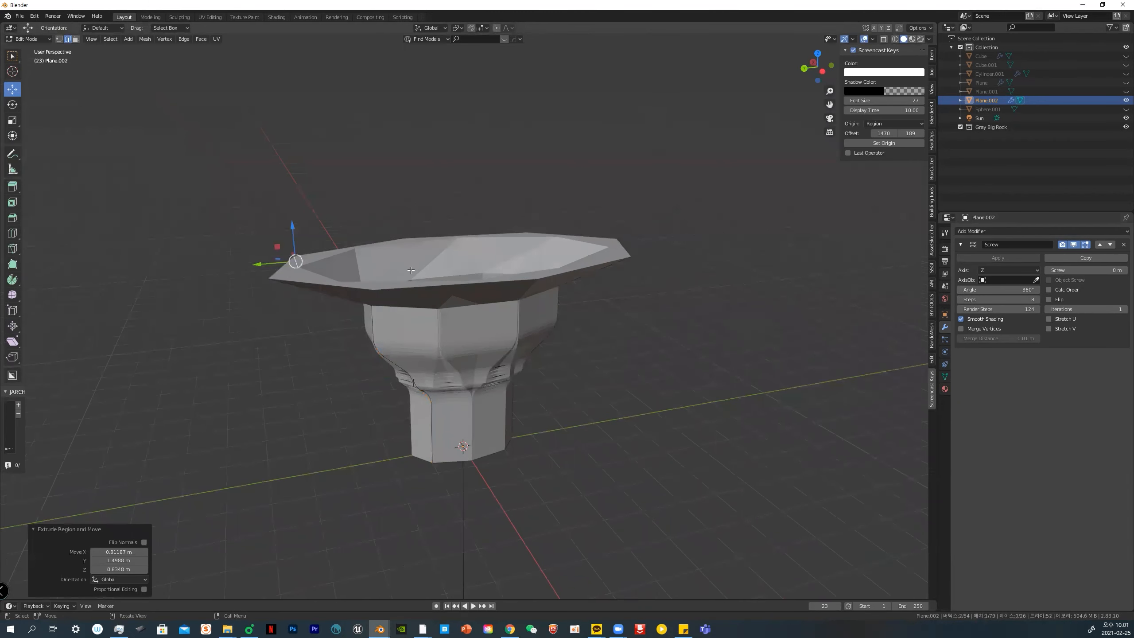
# In front view, extrude the flared top edge upward by about 0.84 m along Z
pyautogui.press('`')
pyautogui.click(358, 239)
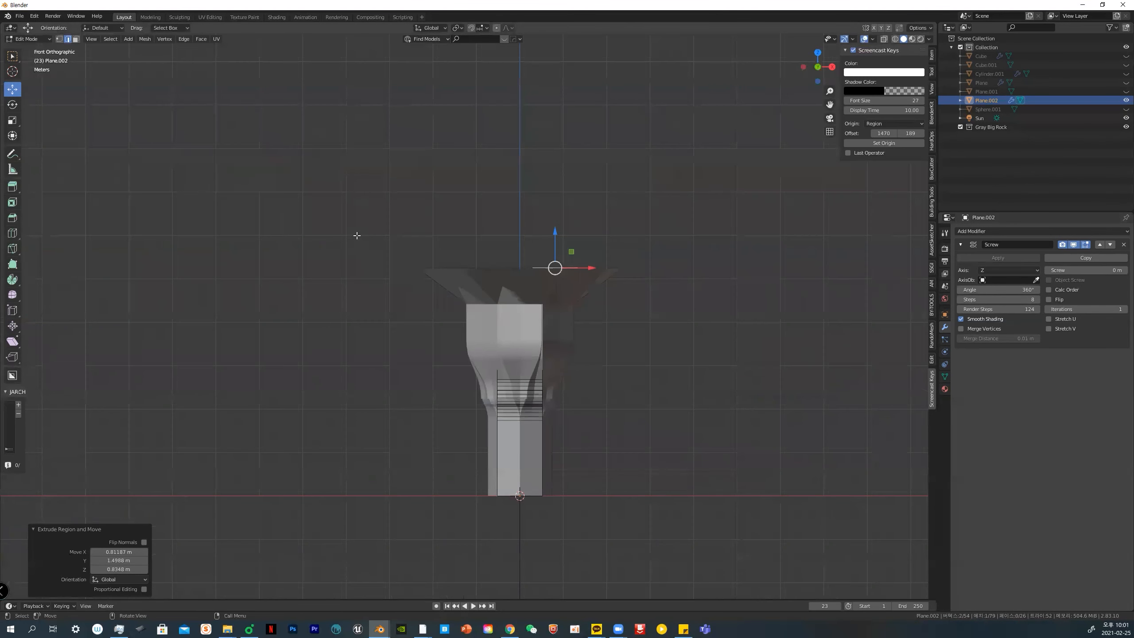
pyautogui.press('e')
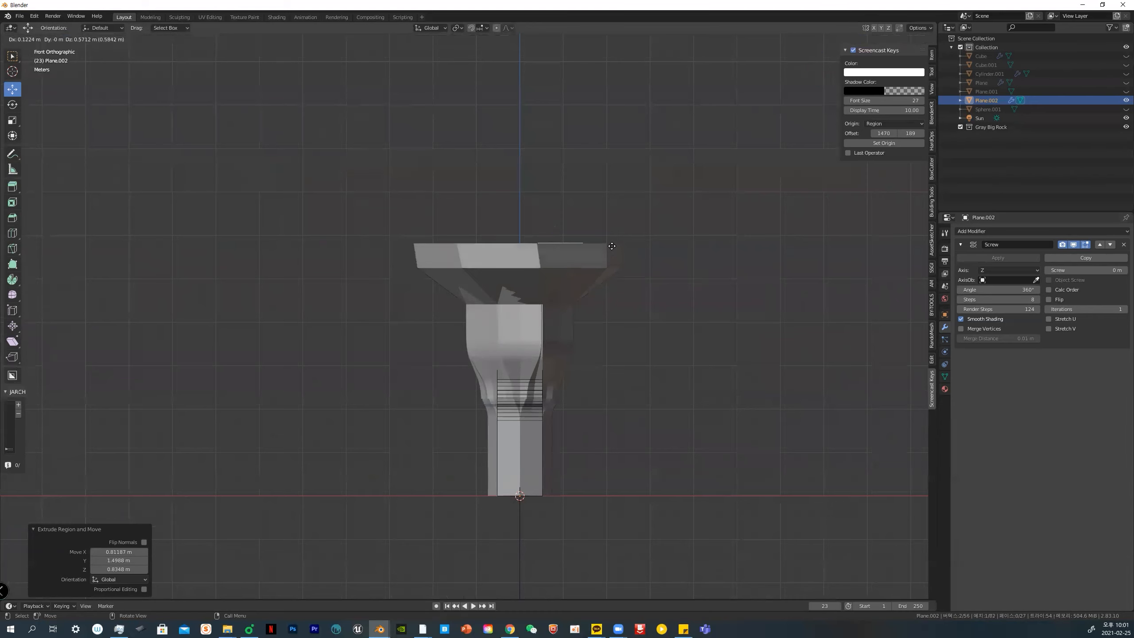
pyautogui.press('z')
pyautogui.click(614, 240)
# Turn on X-ray and bevel the bend beneath the upright rim with 5 segments
pyautogui.hotkey('ctrl', 'b')
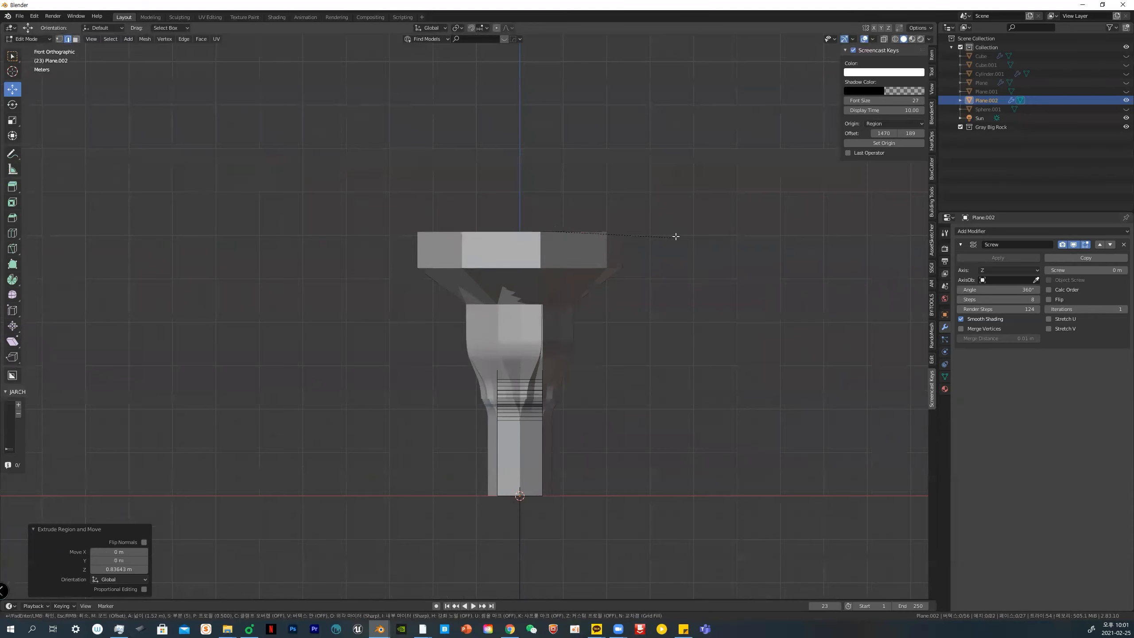
pyautogui.click(677, 235)
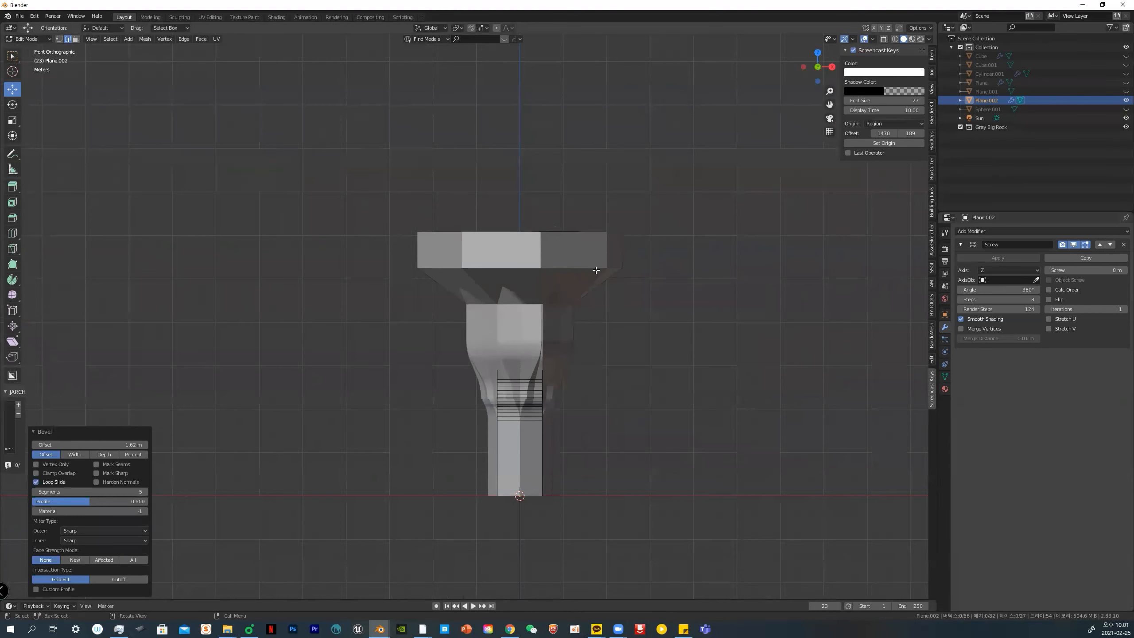
pyautogui.hotkey('alt', 'z')
pyautogui.moveTo(375, 214); pyautogui.dragTo(788, 272)
pyautogui.moveTo(365, 195); pyautogui.dragTo(687, 278)
pyautogui.hotkey('ctrl', 'b')
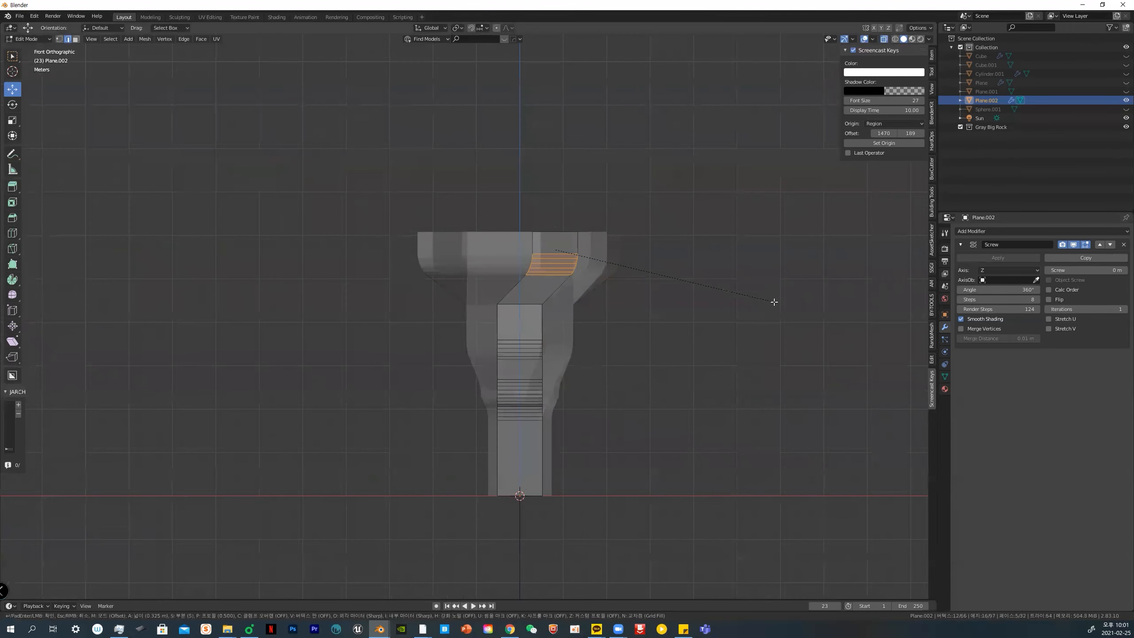
pyautogui.click(787, 303)
# Scale the profile's bottom edge to about 0.41 to taper the base
pyautogui.moveTo(448, 447); pyautogui.dragTo(660, 562)
pyautogui.press('s')
pyautogui.click(575, 508)
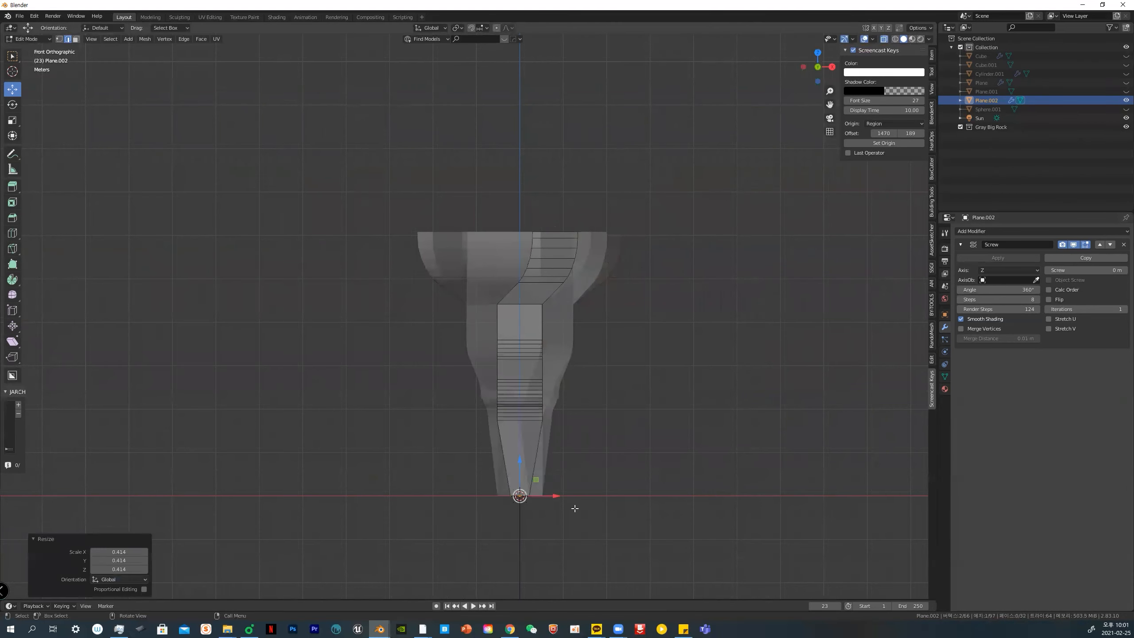
# Scale the profile's topmost edges to about 1.78 to widen the rim
pyautogui.moveTo(483, 164); pyautogui.dragTo(667, 246)
pyautogui.press('s')
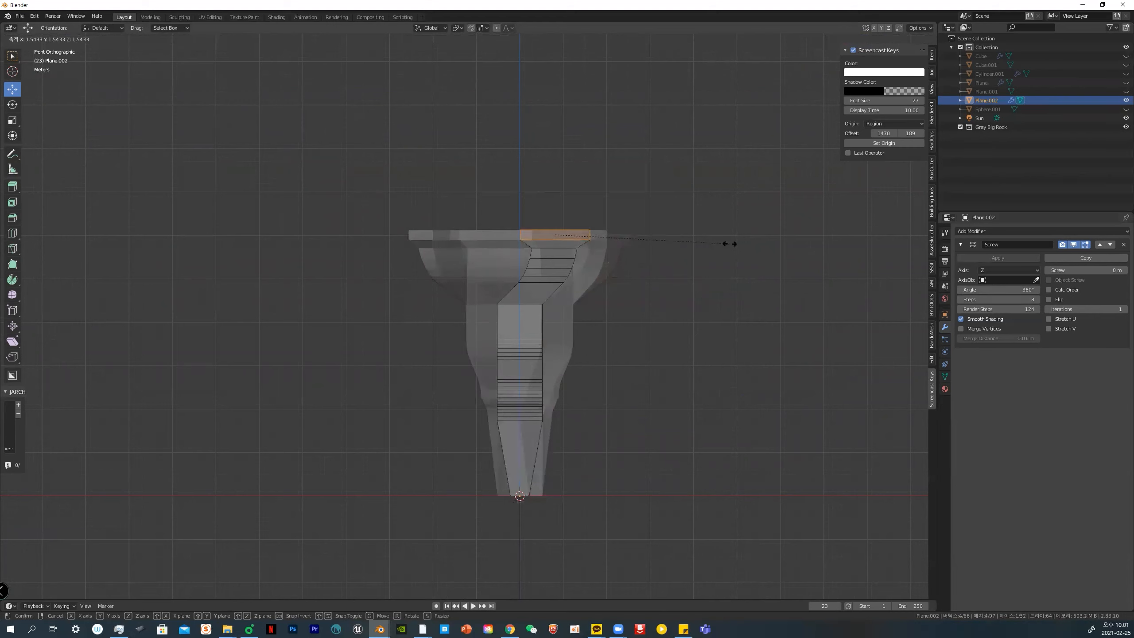
pyautogui.click(758, 242)
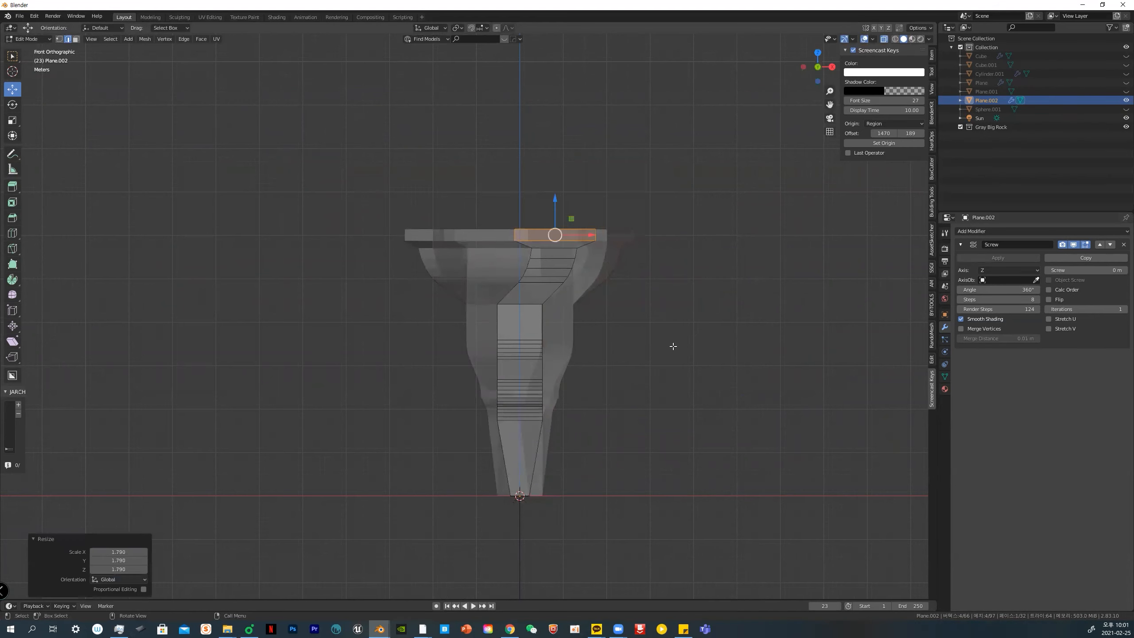
# Turn on the Screencast Keys display and clear the mesh selection
pyautogui.moveTo(427, 299); pyautogui.dragTo(604, 348)
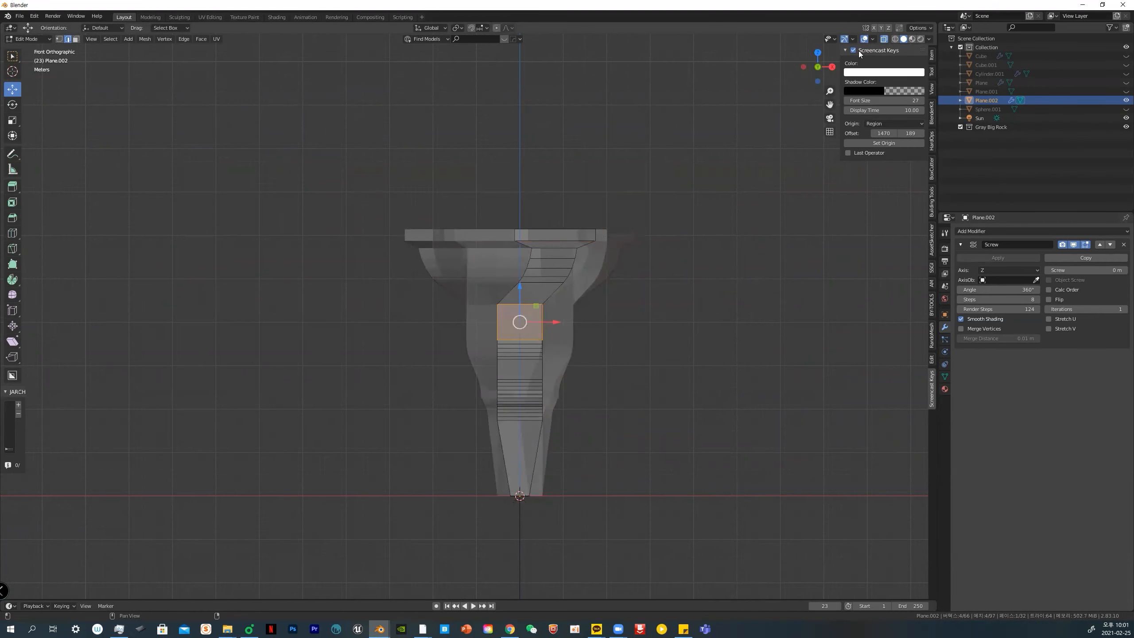
pyautogui.click(853, 50)
pyautogui.click(537, 337)
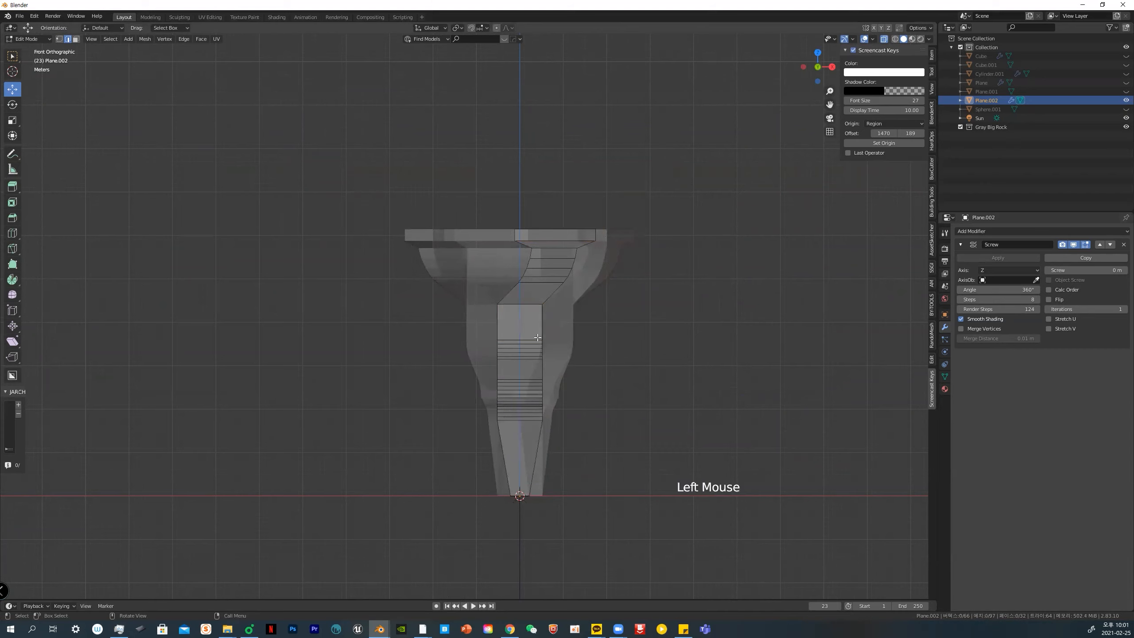
# Scale the profile's tall middle face beneath the bowl curve to about 1.65
pyautogui.moveTo(441, 300); pyautogui.dragTo(617, 347)
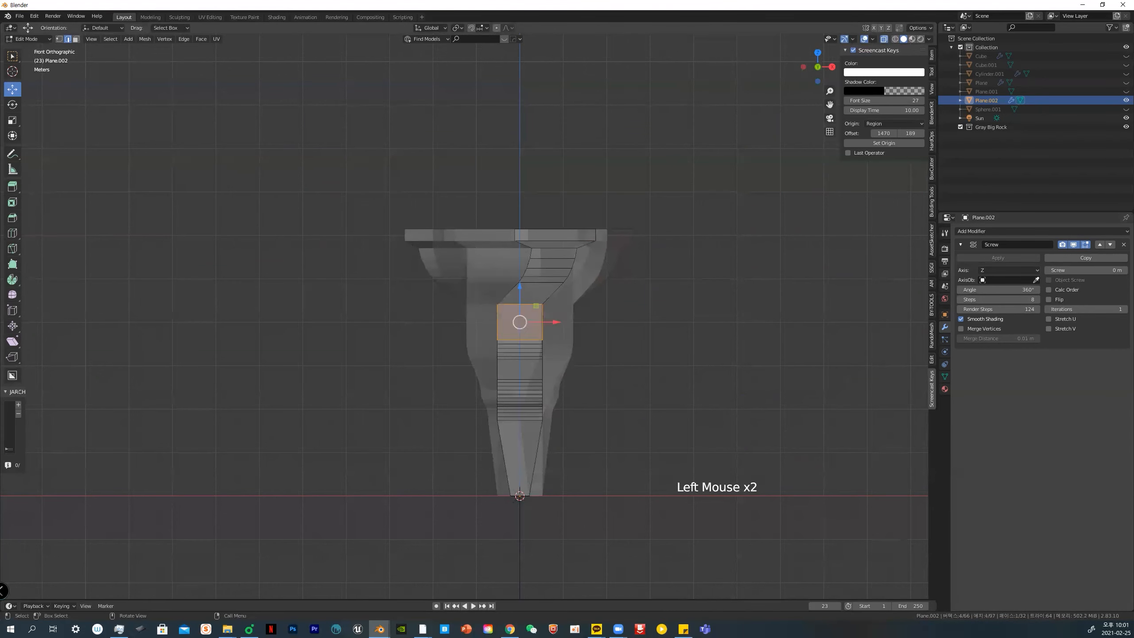
pyautogui.press('s')
pyautogui.click(689, 336)
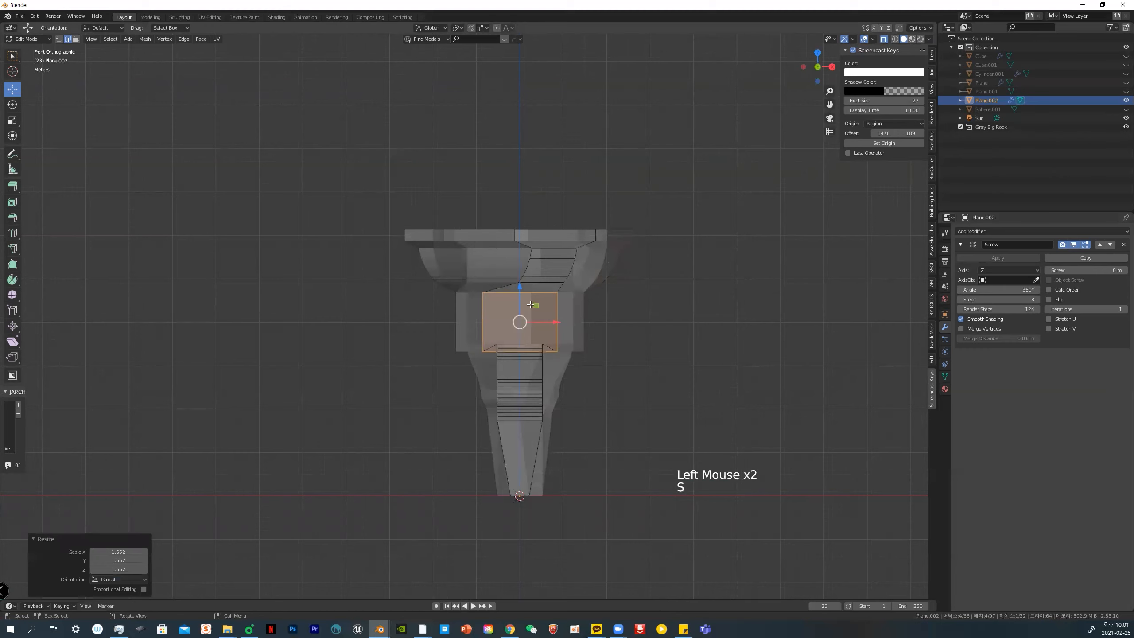
# Flatten the middle face to about 0.49 along Z and scale it up uniformly by 1.3
pyautogui.click(12, 135)
pyautogui.moveTo(520, 290); pyautogui.dragTo(520, 309)
pyautogui.press('s')
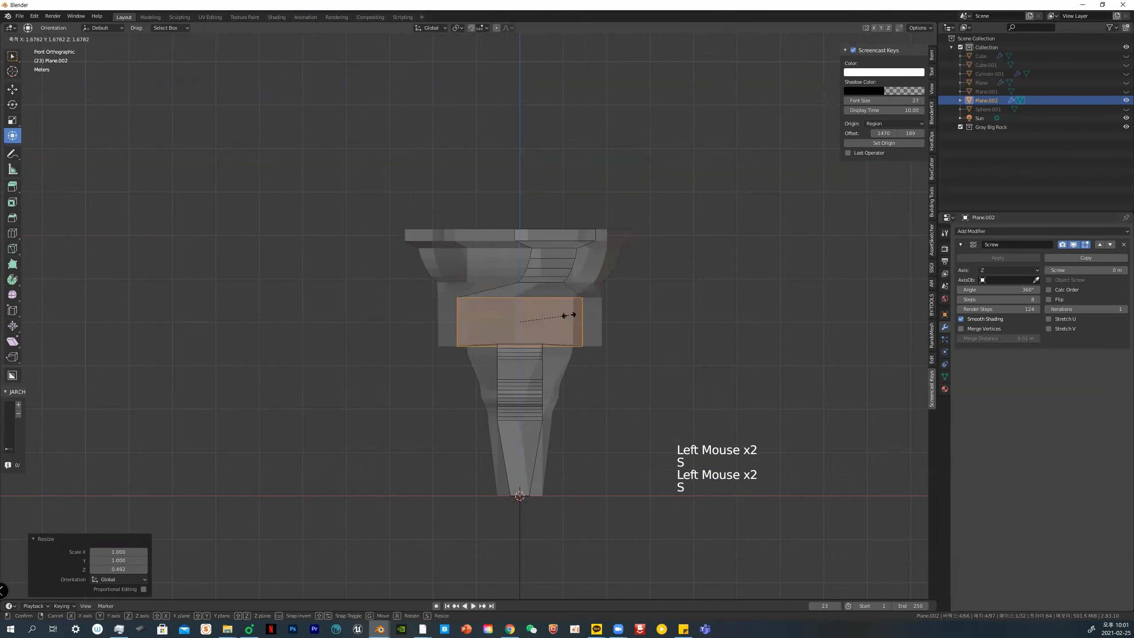
pyautogui.click(568, 318)
# Inset the middle face by about 0.18 m and extrude it outward into a wide flange
pyautogui.press('i')
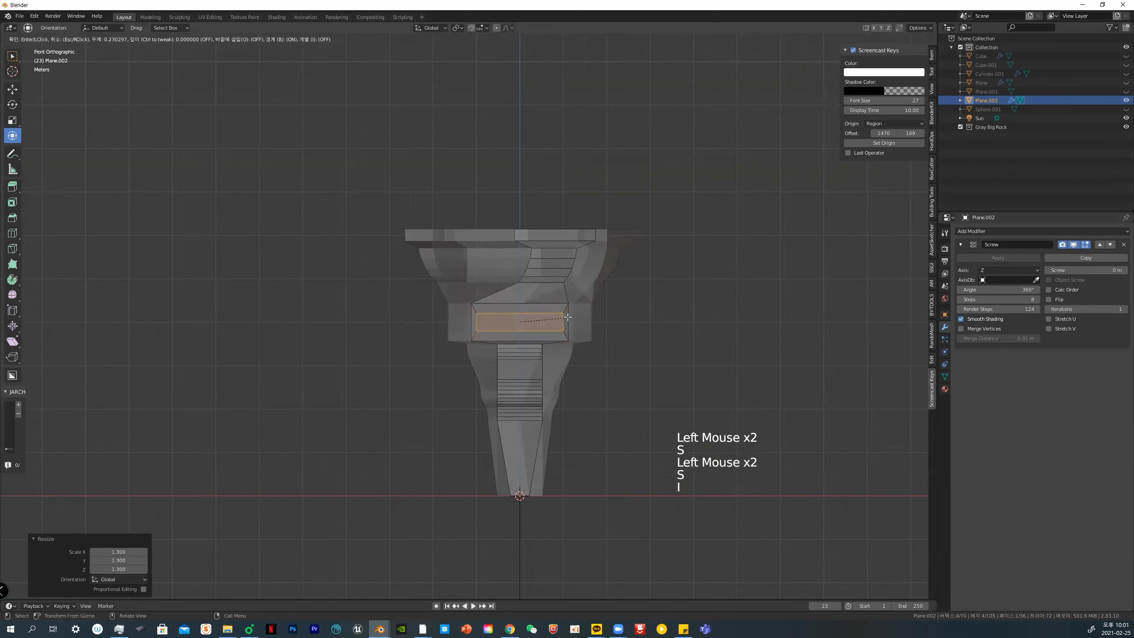
pyautogui.click(607, 333)
pyautogui.moveTo(606, 333); pyautogui.dragTo(559, 339, button='middle')
pyautogui.press('e')
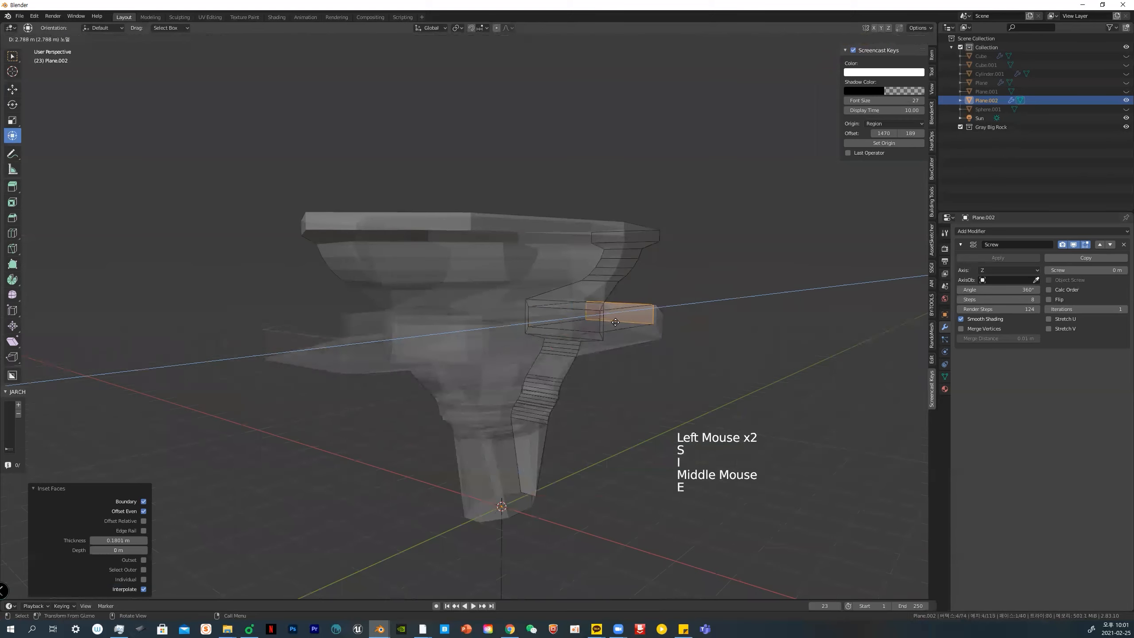
pyautogui.click(683, 315)
# Return to Object Mode, turn off X-ray and inspect the revolved shape from several angles
pyautogui.moveTo(685, 314); pyautogui.dragTo(733, 331, button='middle')
pyautogui.press('Tab')
pyautogui.click(743, 339)
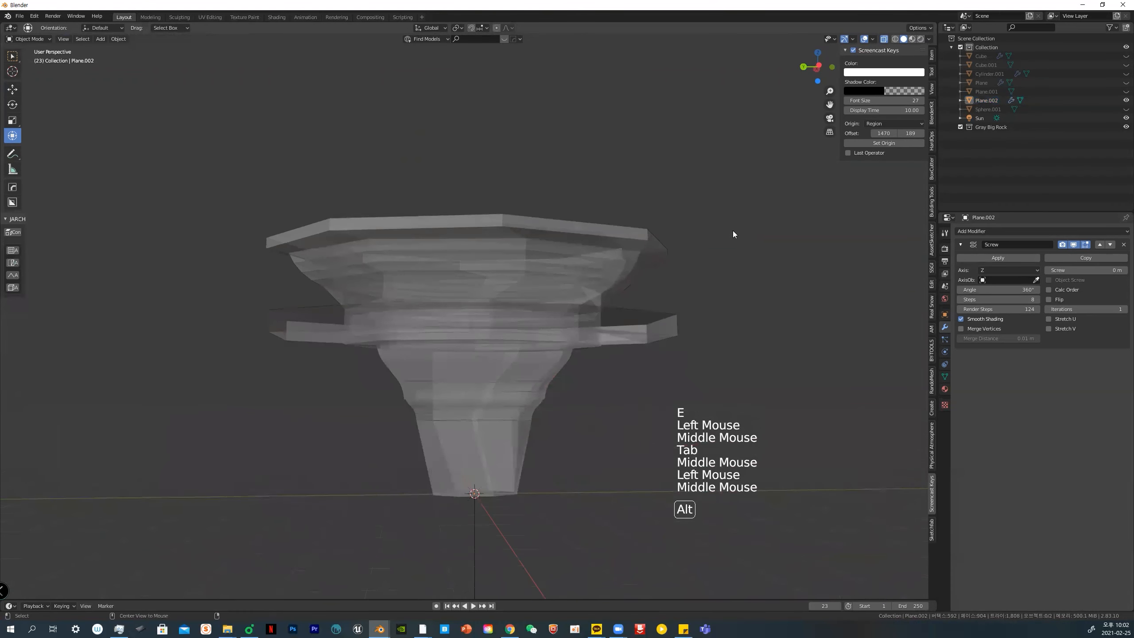
pyautogui.hotkey('alt', 'z')
pyautogui.moveTo(733, 230); pyautogui.dragTo(706, 232, button='middle')
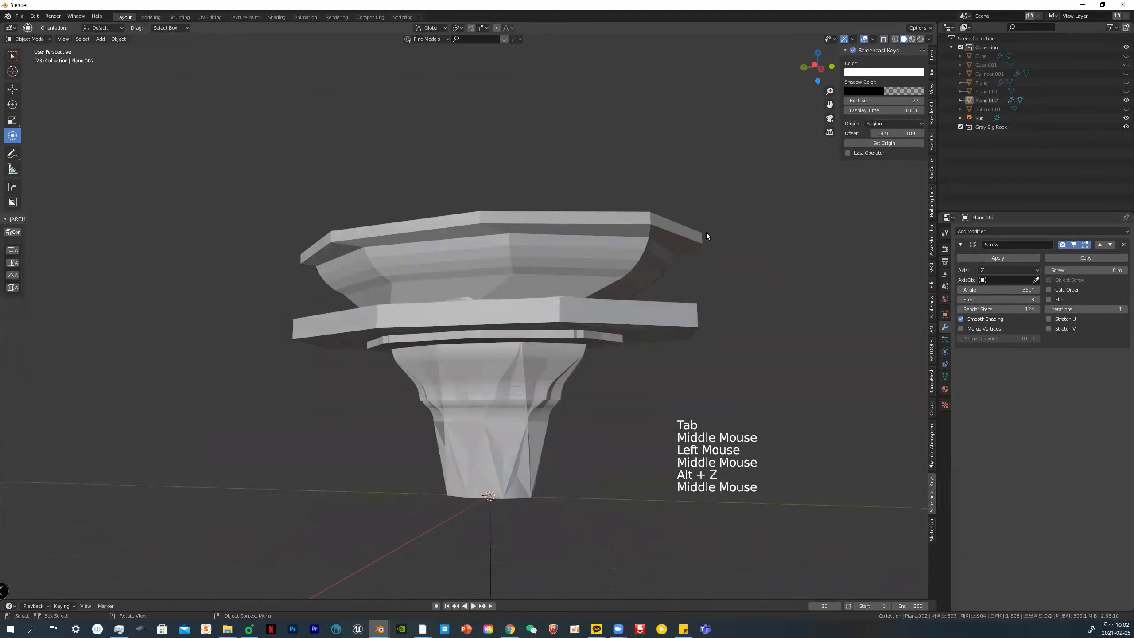
pyautogui.click(600, 281)
pyautogui.moveTo(600, 281)
pyautogui.mouseDown(button='middle')
pyautogui.moveTo(629, 295)
pyautogui.moveTo(544, 333)
pyautogui.moveTo(609, 311)
pyautogui.moveTo(650, 241)
pyautogui.moveTo(668, 249)
pyautogui.moveTo(559, 276)
pyautogui.moveTo(613, 293)
pyautogui.mouseUp(button='middle')
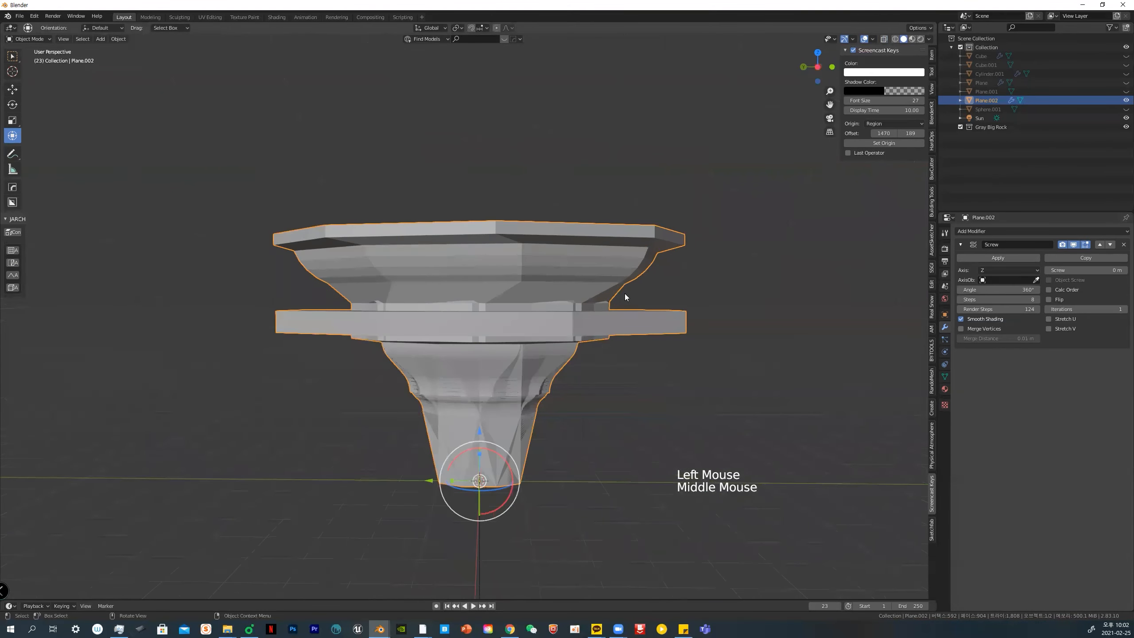
pyautogui.scroll(-1, 625, 295)
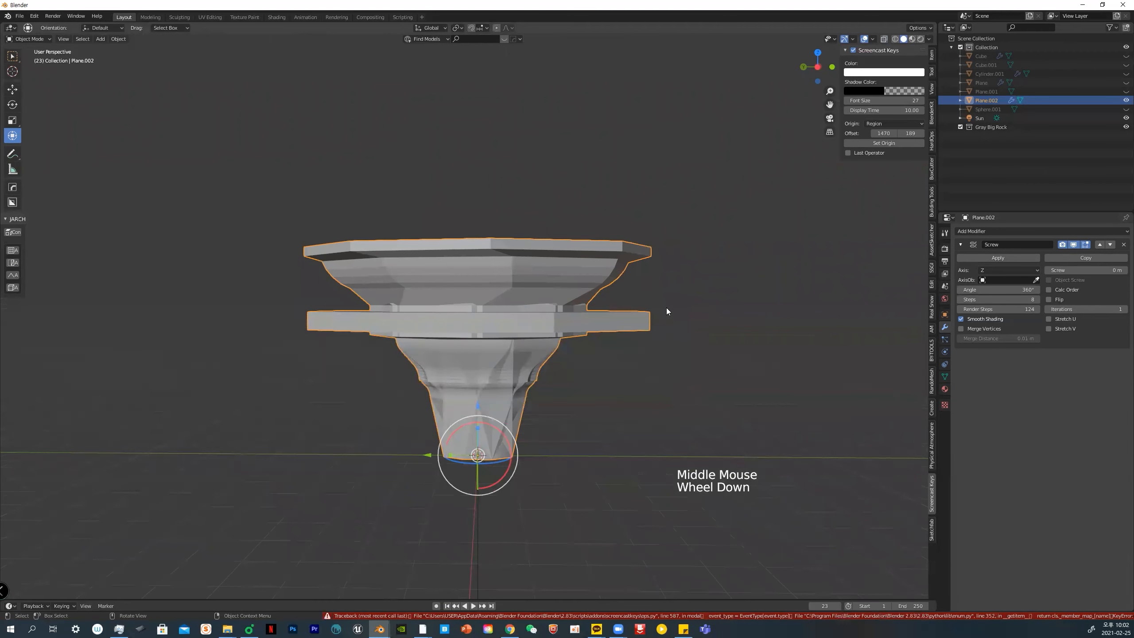
pyautogui.click(623, 344)
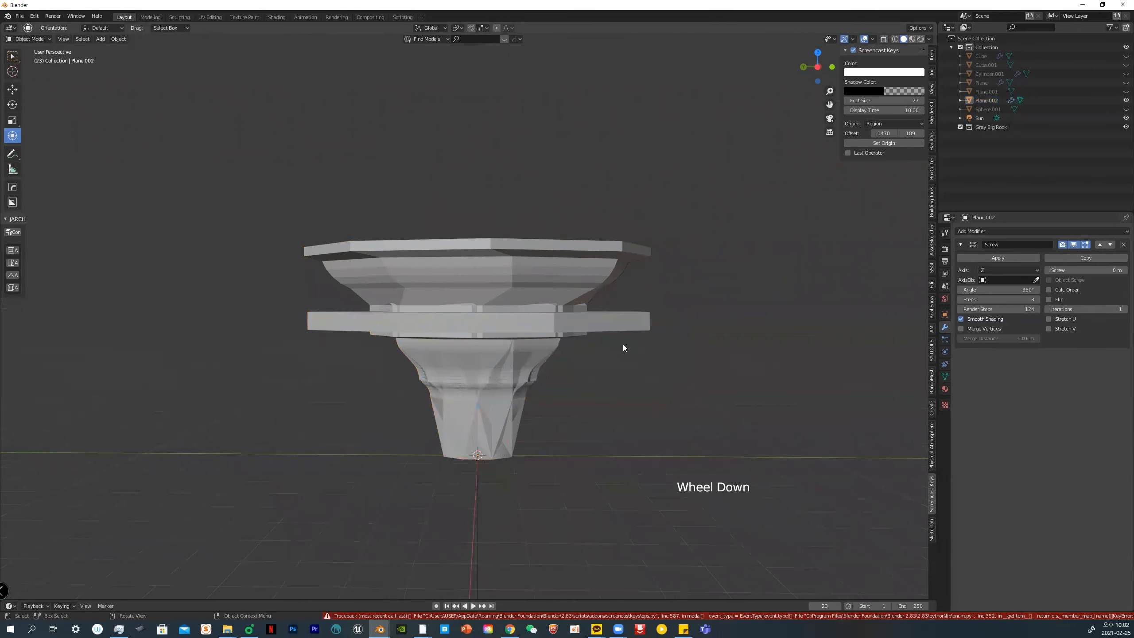
# Close the current Blender session and reopen Blender with a new General file
pyautogui.click(1122, 4)
pyautogui.click(580, 330)
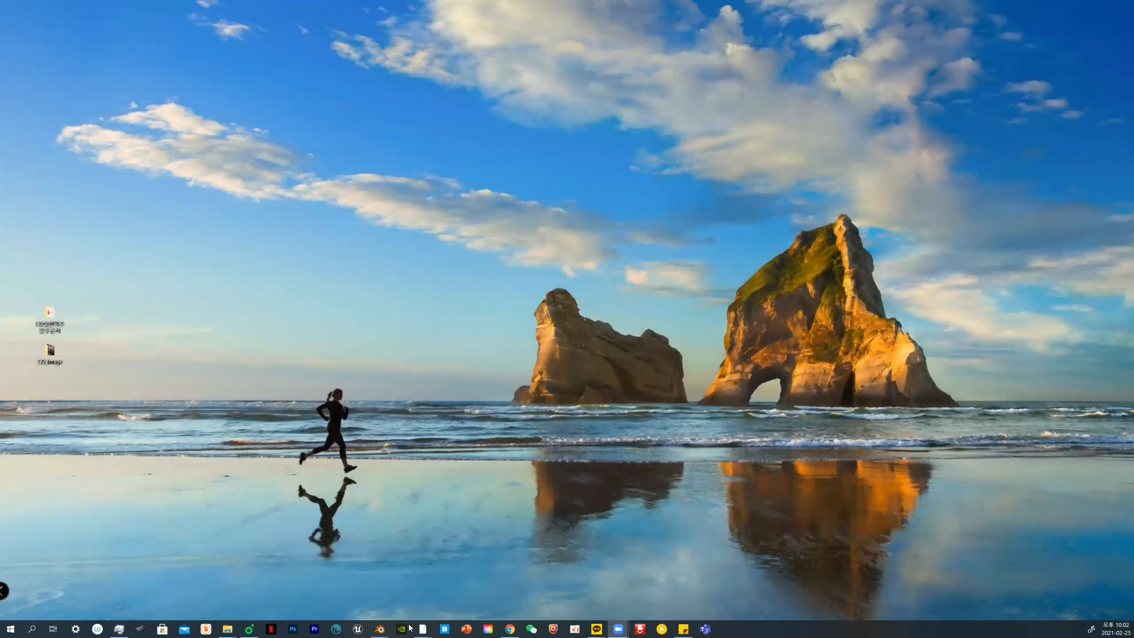
pyautogui.rightClick(381, 627)
pyautogui.click(380, 585)
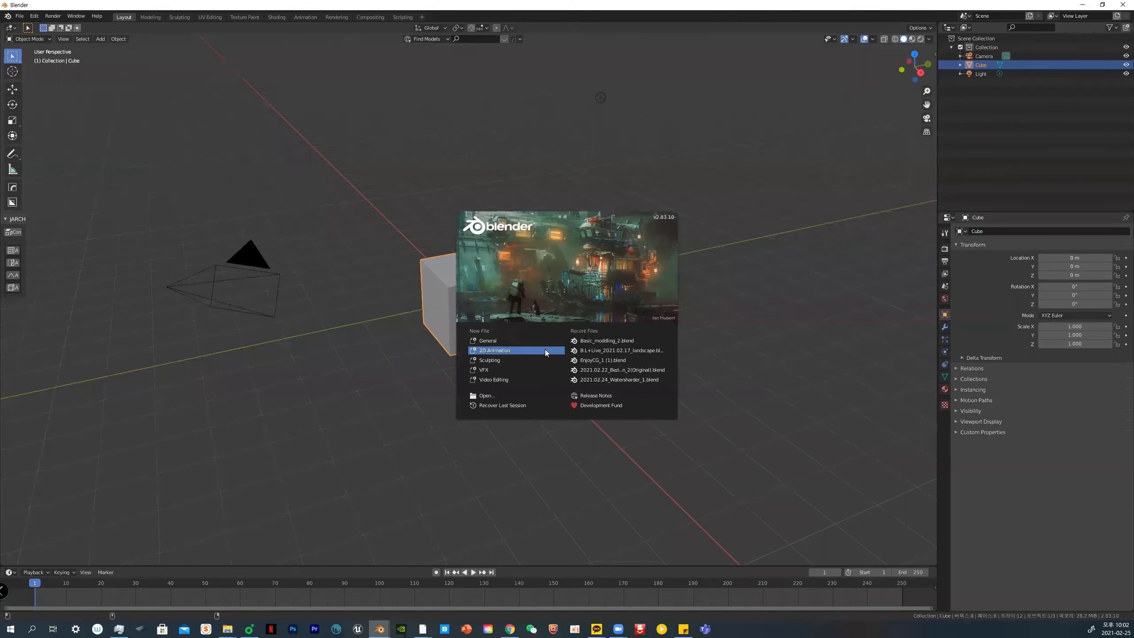
pyautogui.click(524, 340)
# Delete the default camera and select the cube
pyautogui.moveTo(163, 233); pyautogui.dragTo(216, 324)
pyautogui.press('Delete')
pyautogui.click(491, 322)
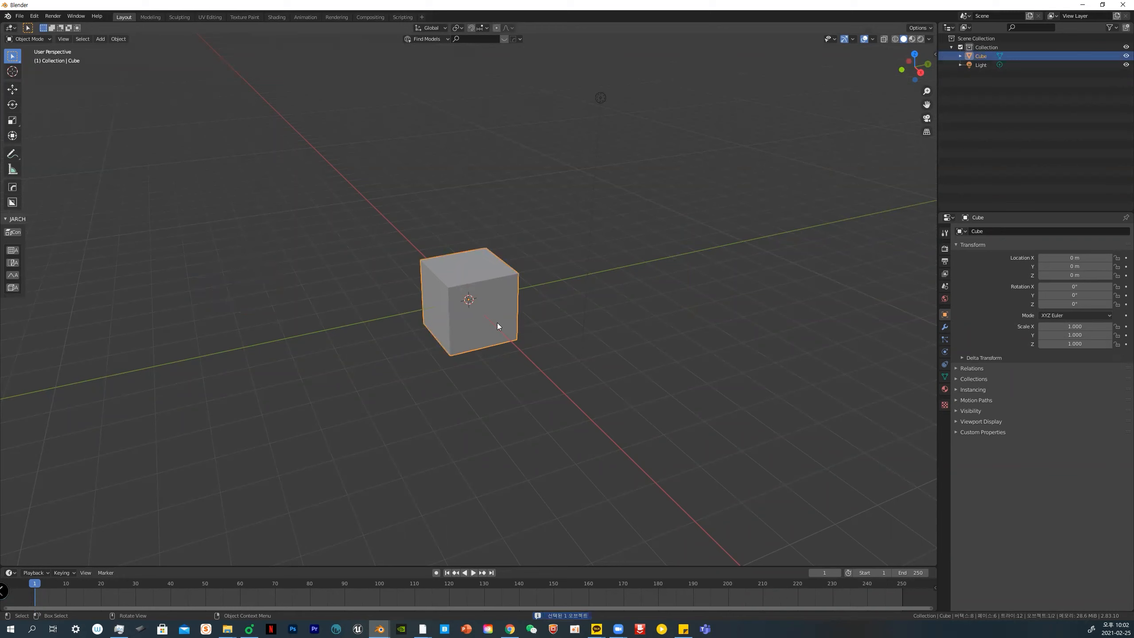
# Stretch the cube into an upright block, scaled to about 2.92 along Z and 2.61 along Y
pyautogui.moveTo(497, 323); pyautogui.dragTo(430, 309, button='middle')
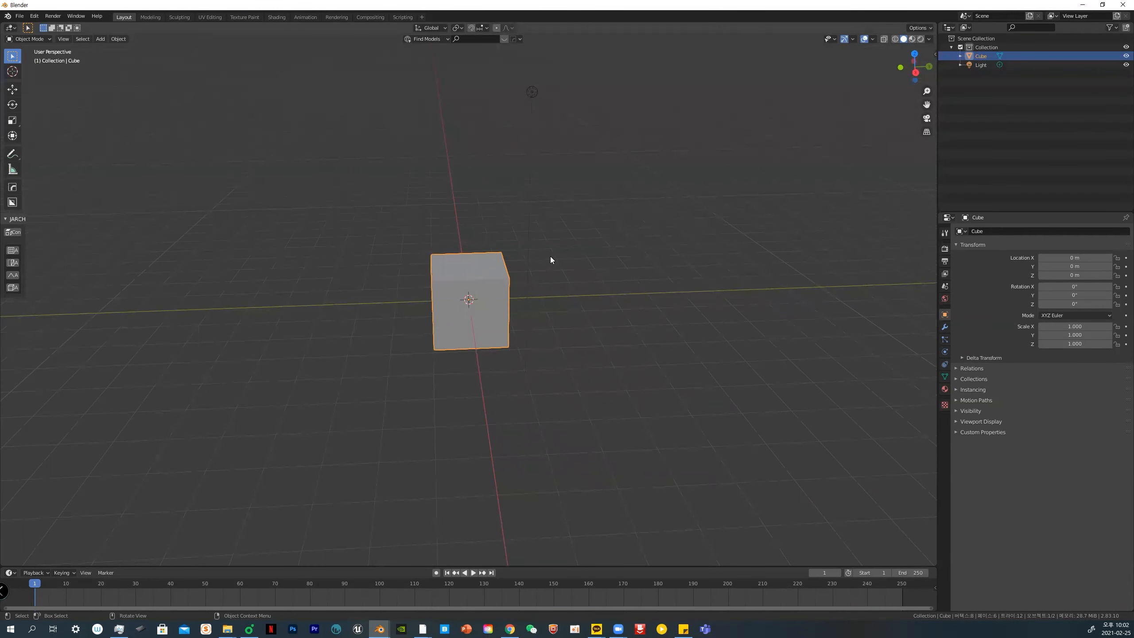
pyautogui.click(13, 136)
pyautogui.moveTo(471, 274); pyautogui.dragTo(473, 225)
pyautogui.moveTo(499, 296); pyautogui.dragTo(534, 300)
pyautogui.hotkey('ctrl', 'z')
pyautogui.click(554, 299)
pyautogui.moveTo(567, 309)
pyautogui.mouseDown(button='middle')
pyautogui.moveTo(540, 315)
pyautogui.moveTo(548, 309)
pyautogui.mouseUp(button='middle')
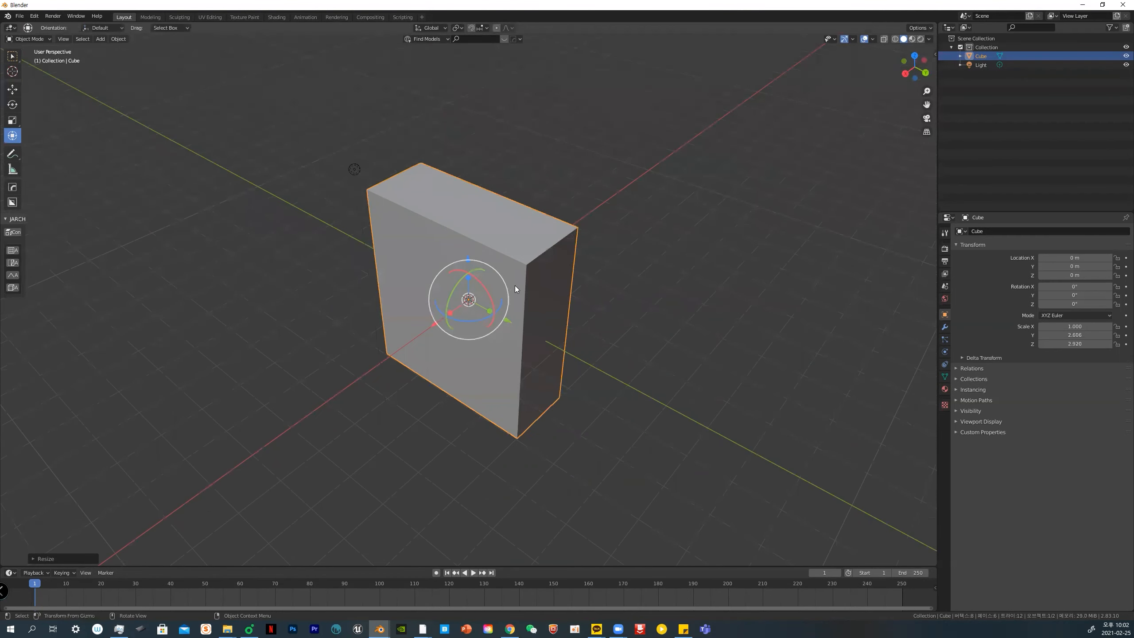
# Enter Edit Mode on the block and divide its height with 14 horizontal loop cuts
pyautogui.press('`')
pyautogui.press('Escape')
pyautogui.moveTo(462, 164); pyautogui.dragTo(526, 171, button='middle')
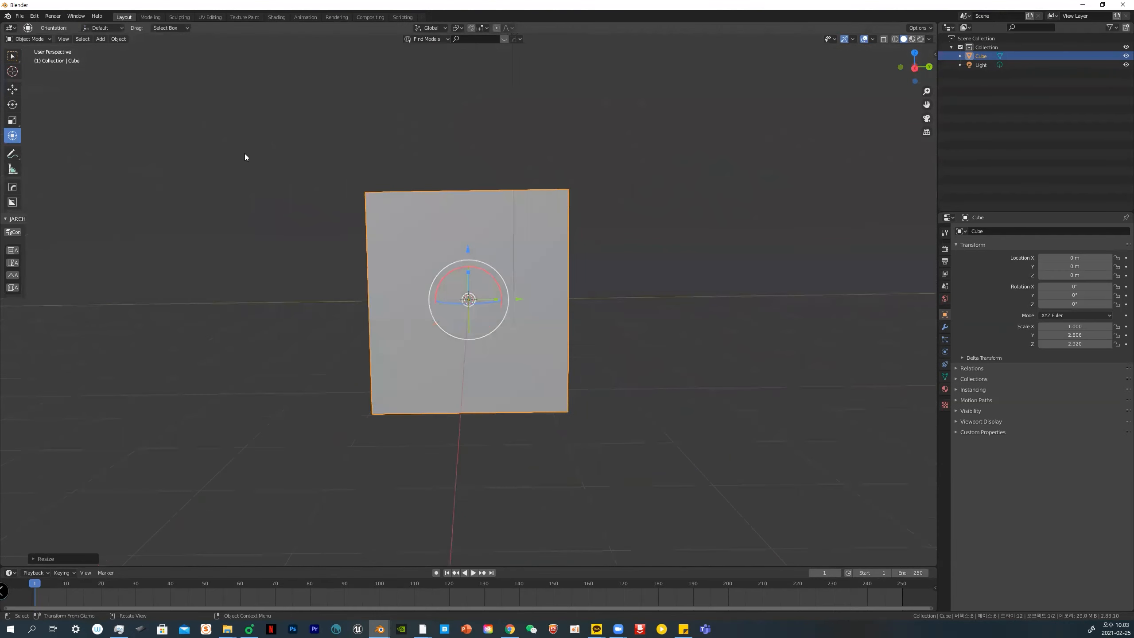
pyautogui.hotkey('ctrl', 'Tab')
pyautogui.click(486, 288)
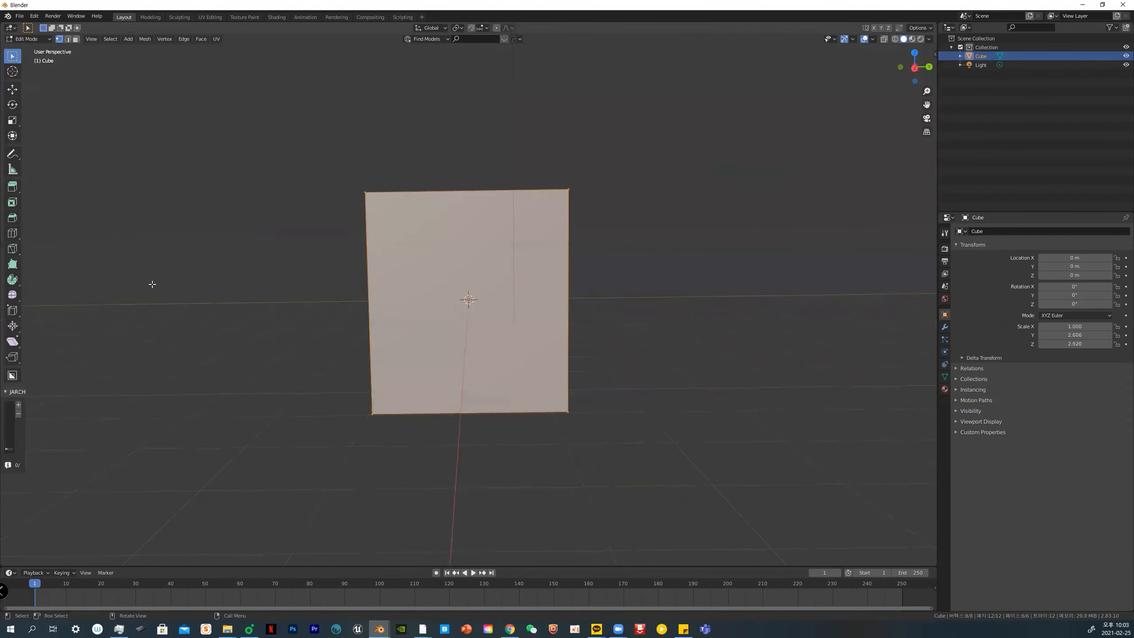
pyautogui.click(12, 232)
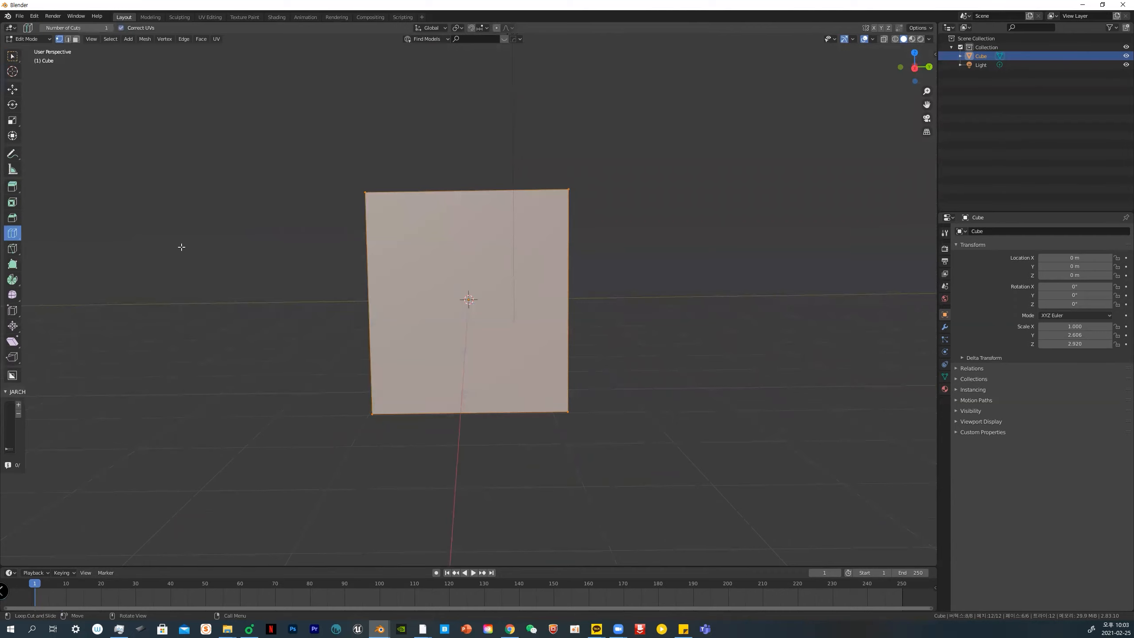
pyautogui.scroll(2, 352, 252)
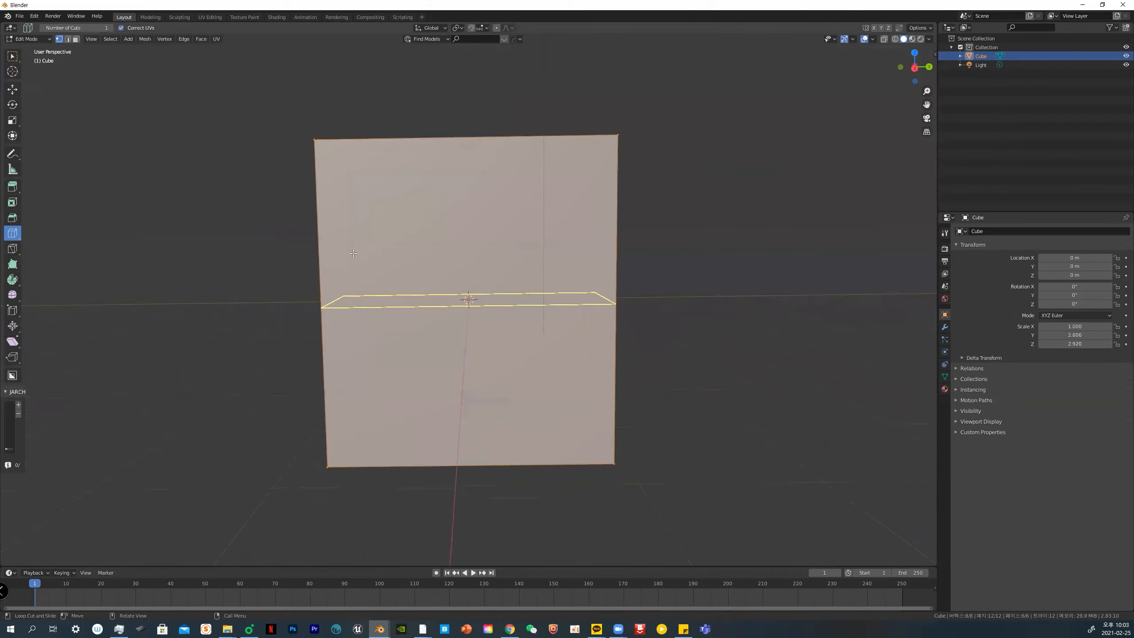
pyautogui.scroll(-2, 353, 253)
pyautogui.click(351, 250)
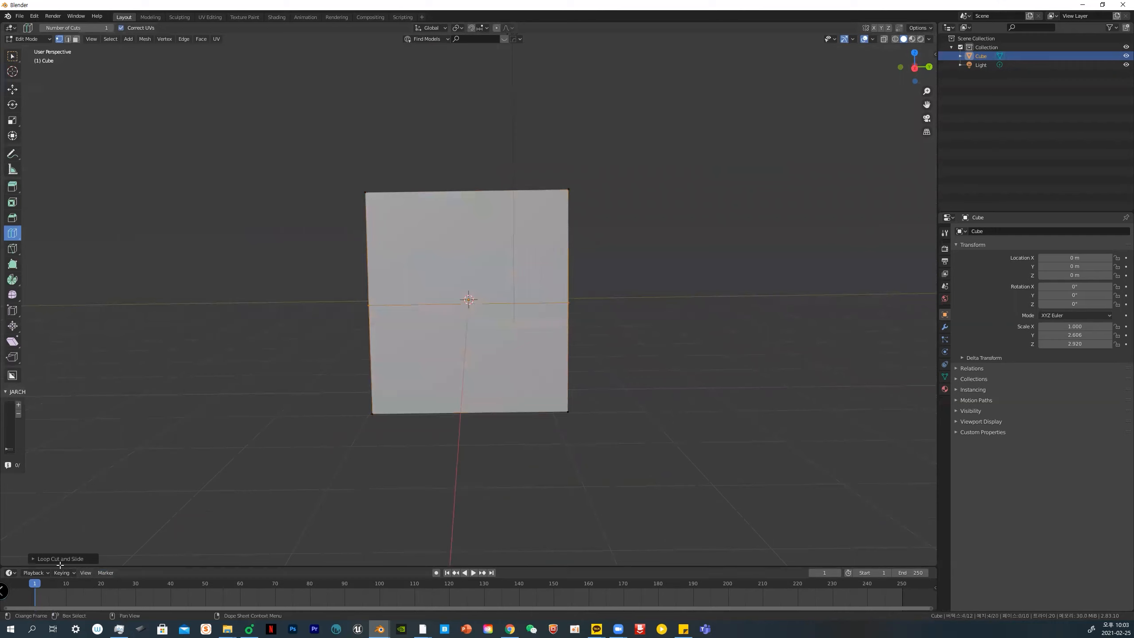
pyautogui.click(57, 560)
pyautogui.moveTo(120, 488)
pyautogui.mouseDown()
pyautogui.moveTo(140, 487)
pyautogui.moveTo(129, 488)
pyautogui.mouseUp()
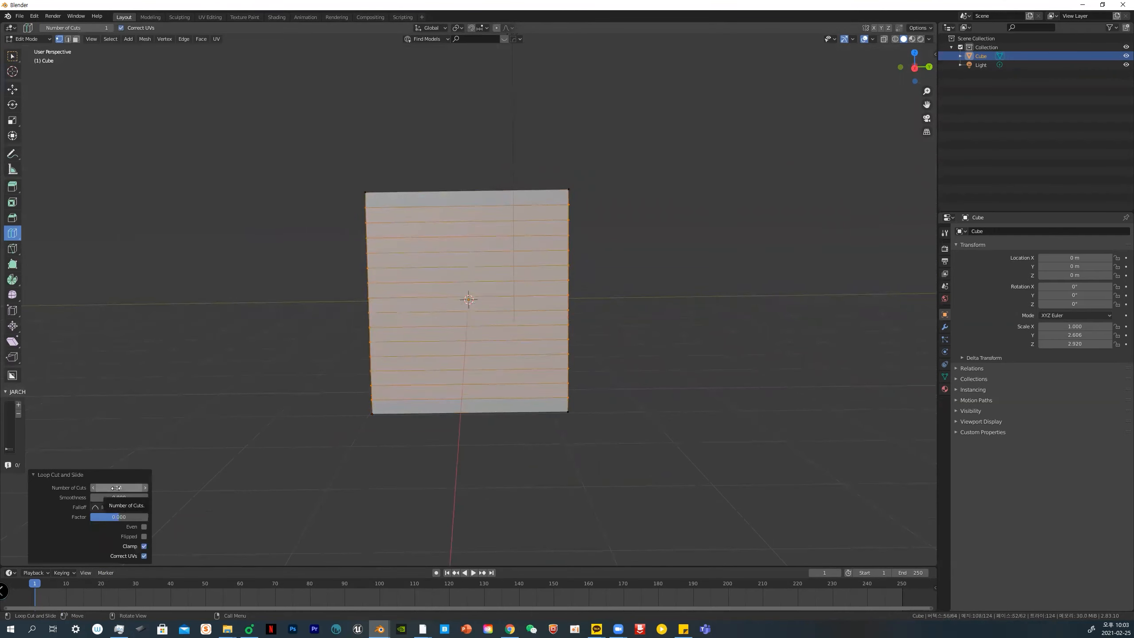
# Add 20 vertical loop cuts across the block's width to form a grid
pyautogui.click(484, 297)
pyautogui.scroll(2, 485, 296)
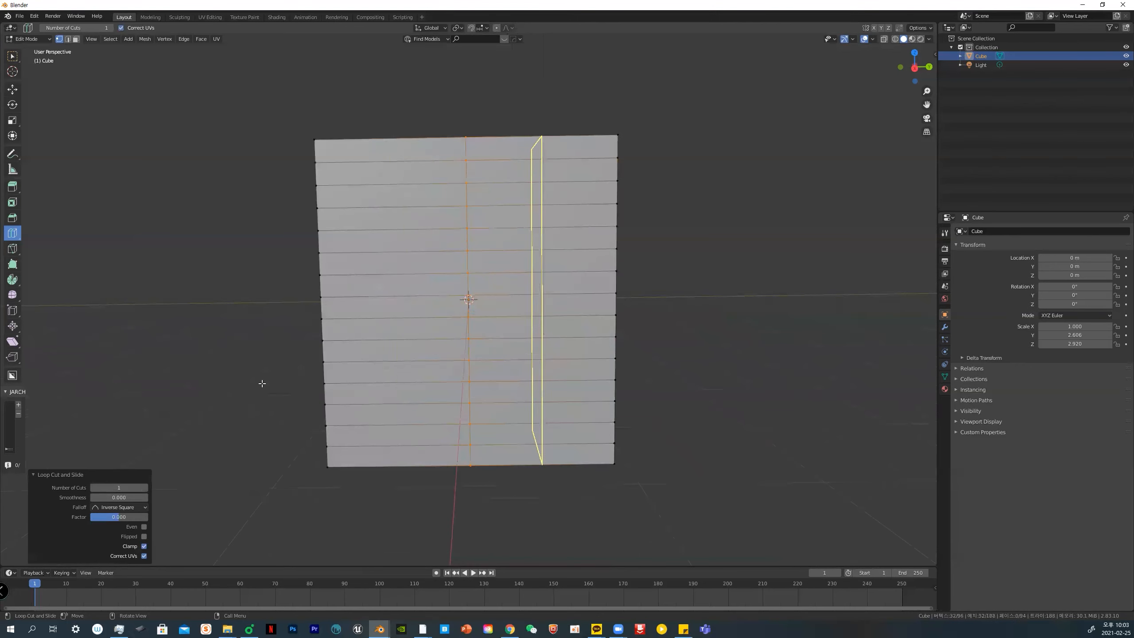
pyautogui.moveTo(118, 488); pyautogui.dragTo(144, 488)
pyautogui.click(118, 488)
pyautogui.press('BackSpace')
pyautogui.press('BackSpace')
pyautogui.press('Tab')
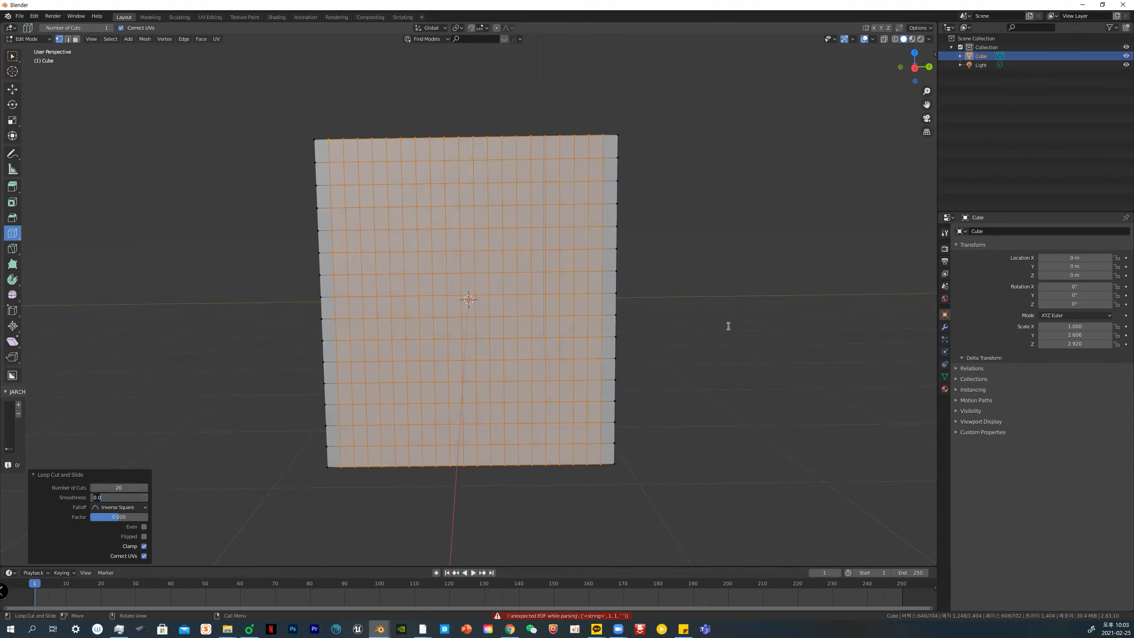
pyautogui.press('Return')
# Compare the block in Object Mode and Edit Mode from the left view to examine its subdivision grid
pyautogui.press('`')
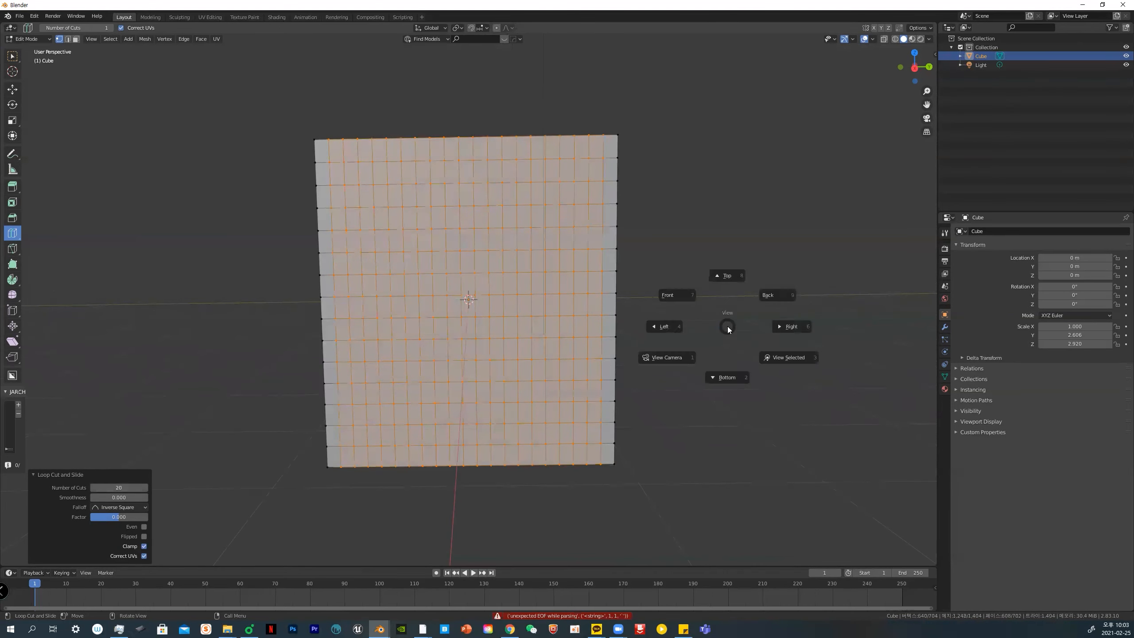
pyautogui.click(713, 316)
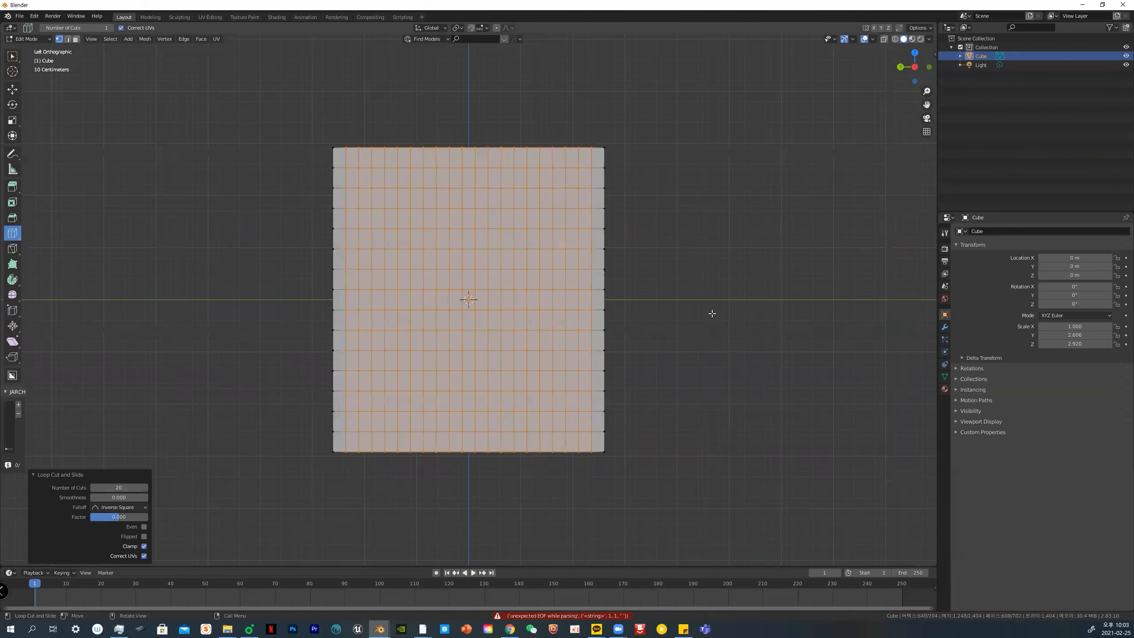
pyautogui.scroll(-2, 712, 314)
pyautogui.rightClick(647, 298)
pyautogui.hotkey('ctrl', 'Tab')
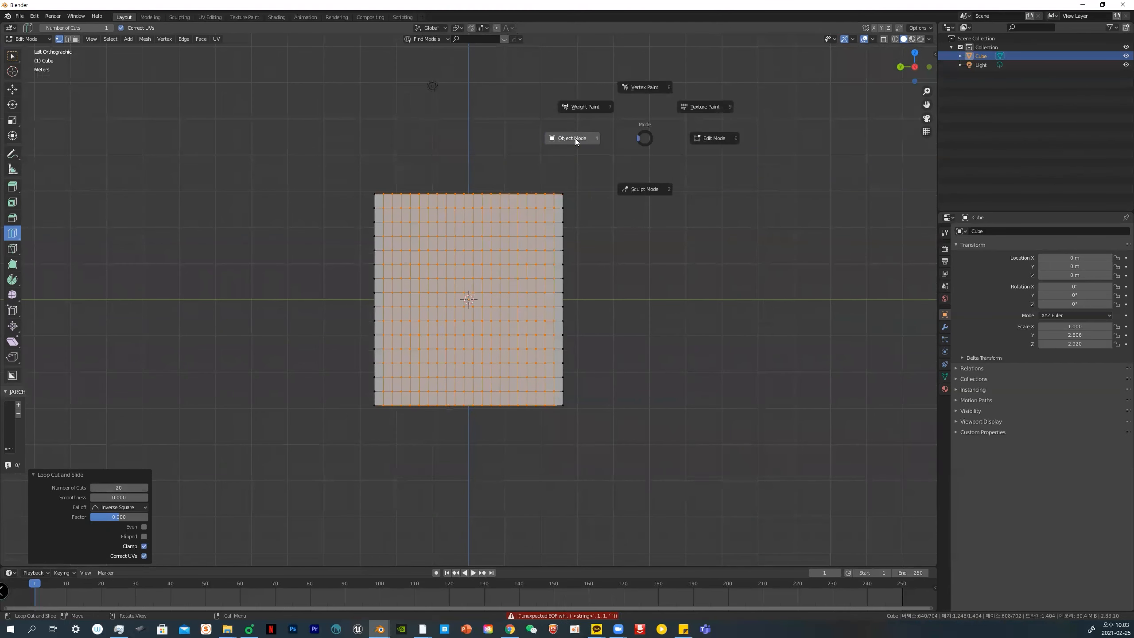
pyautogui.click(575, 139)
pyautogui.click(599, 283)
pyautogui.click(430, 215)
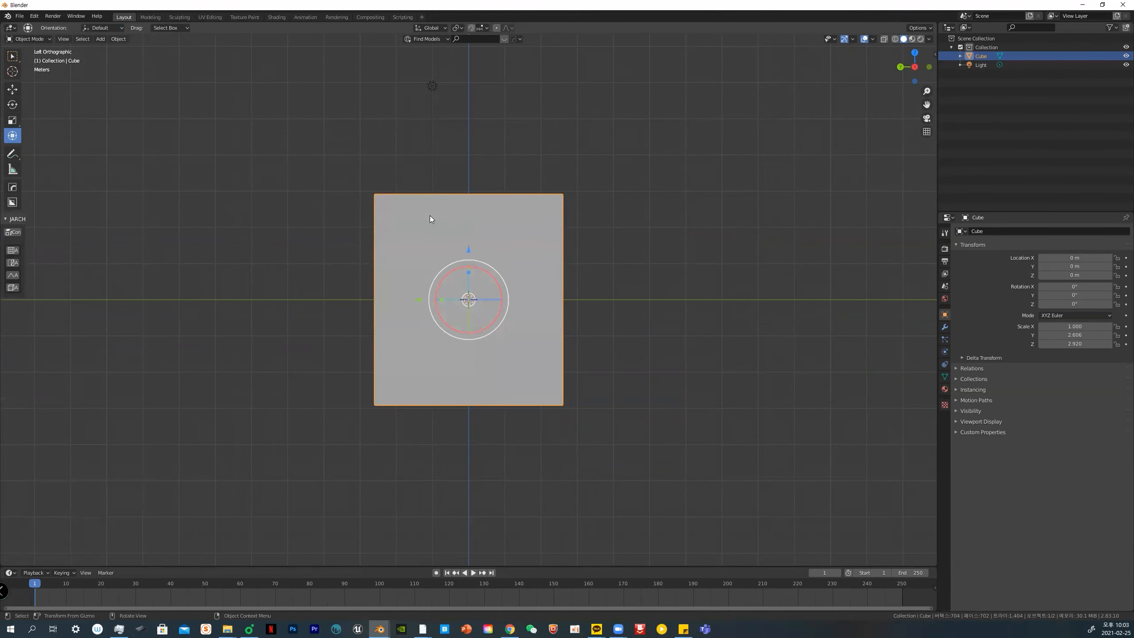
pyautogui.hotkey('ctrl', 'Tab')
pyautogui.click(500, 215)
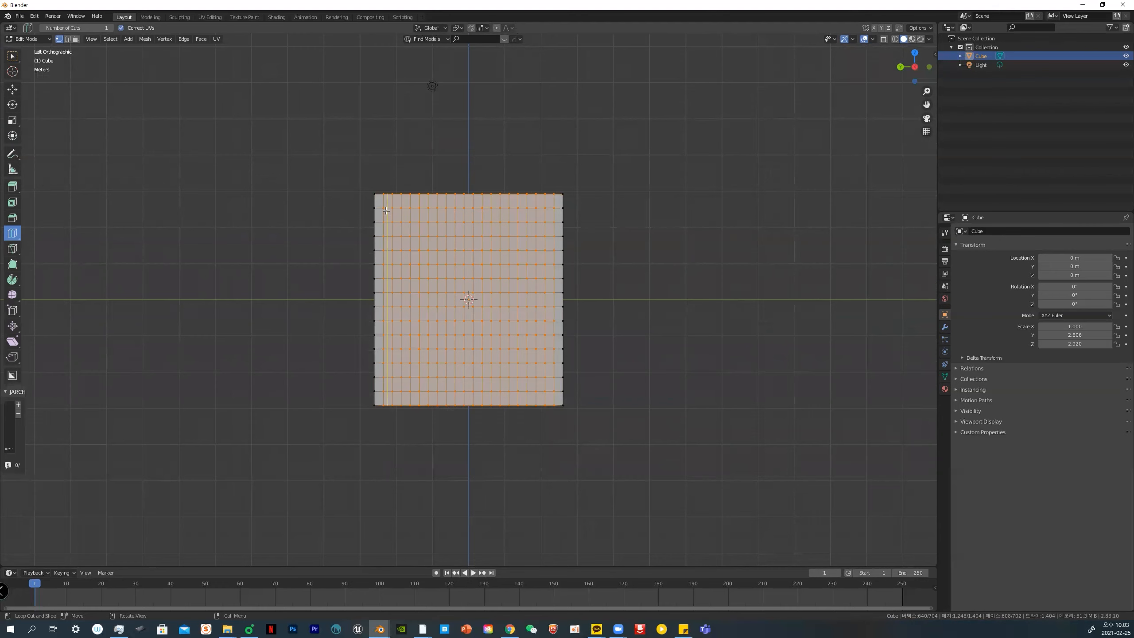
pyautogui.press('w')
pyautogui.scroll(1, 283, 218)
pyautogui.scroll(1, 304, 221)
pyautogui.scroll(-3, 304, 220)
pyautogui.moveTo(303, 220); pyautogui.dragTo(517, 254, button='middle')
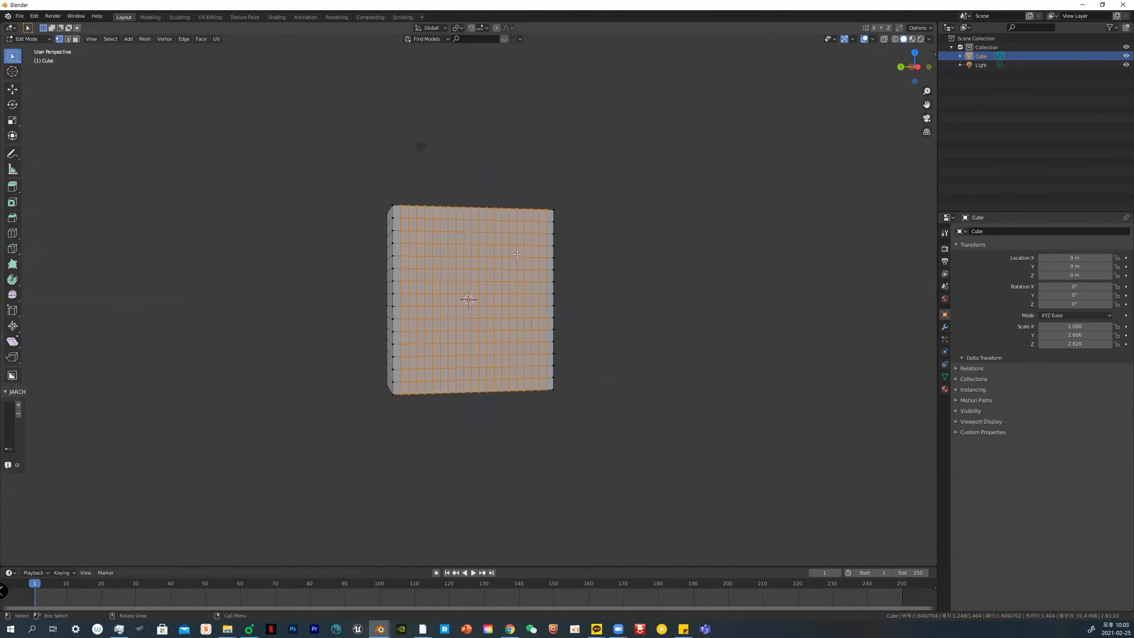
# Return to Object Mode and hide the cube
pyautogui.hotkey('ctrl', 'Tab')
pyautogui.click(607, 255)
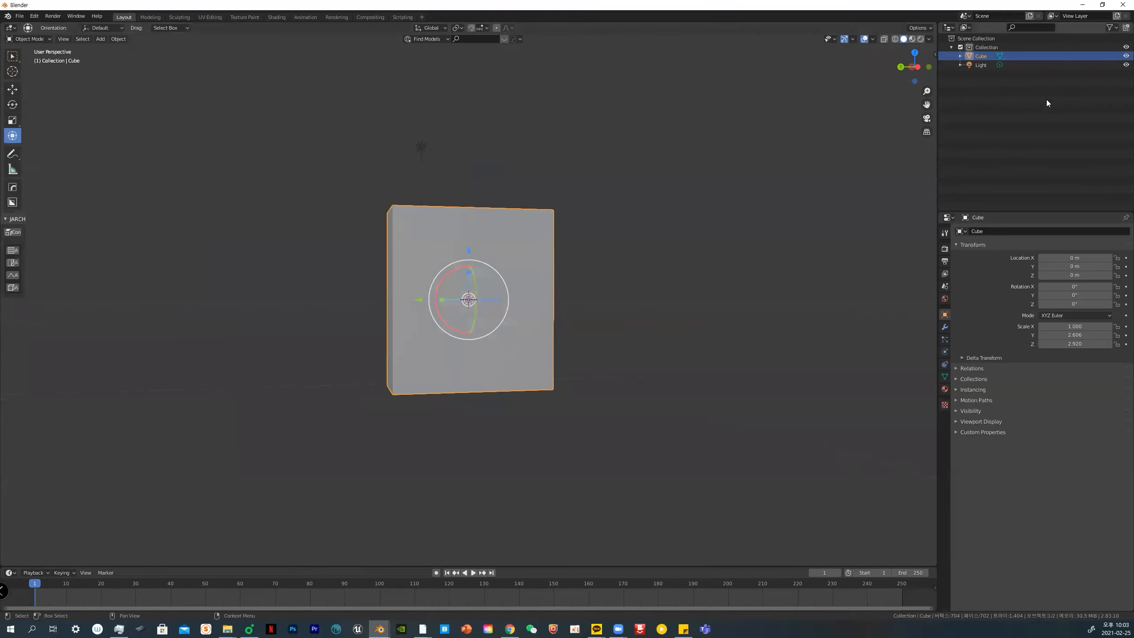
pyautogui.click(1121, 54)
# Add a UV sphere at the origin and scale it to about 2.24
pyautogui.hotkey('shift', 'a')
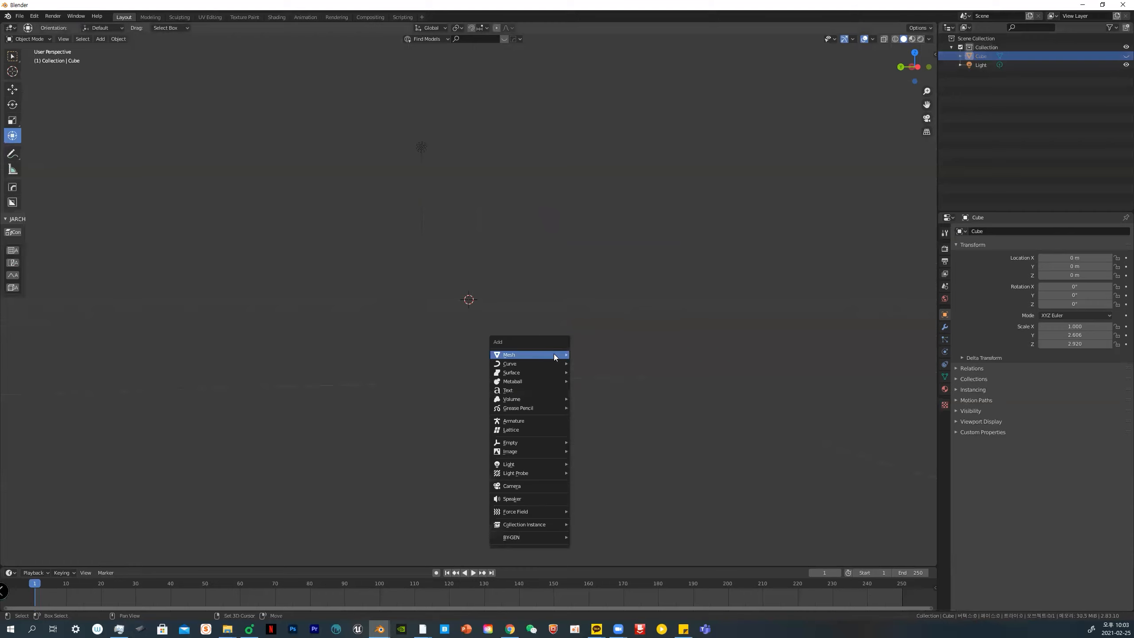
pyautogui.moveTo(554, 354)
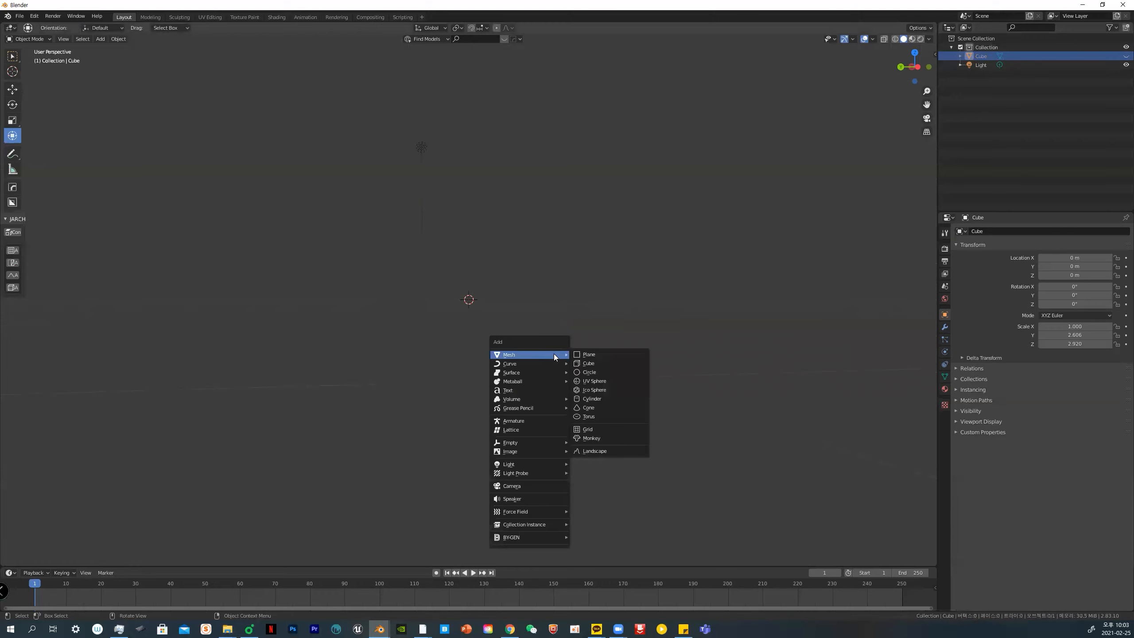
pyautogui.click(591, 381)
pyautogui.press('s')
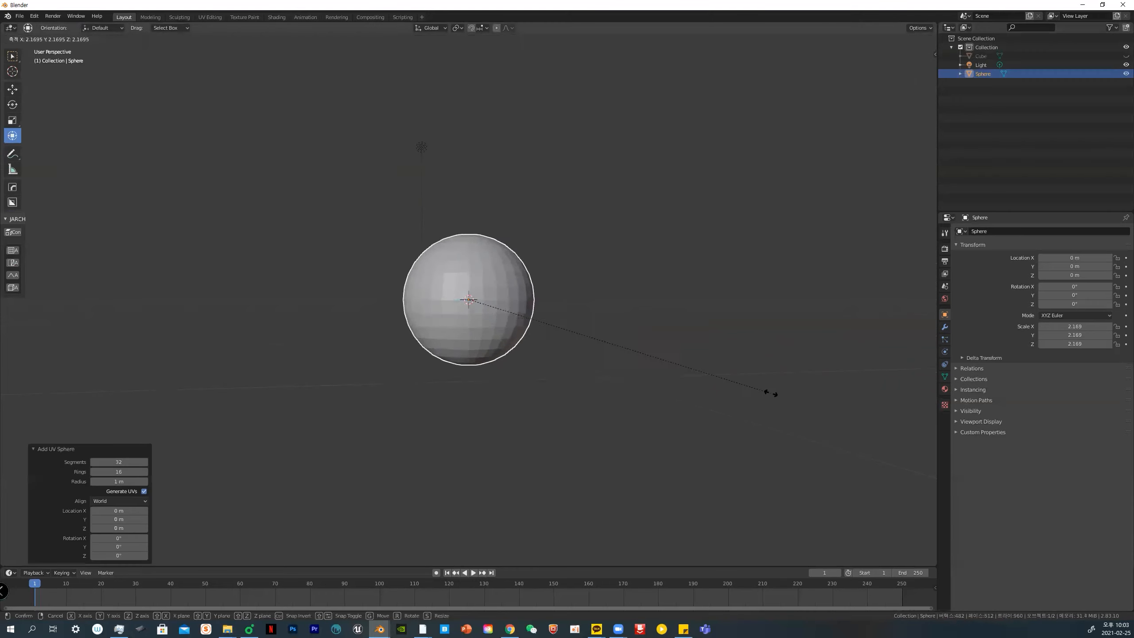
pyautogui.click(764, 394)
pyautogui.moveTo(607, 371); pyautogui.dragTo(490, 341, button='middle')
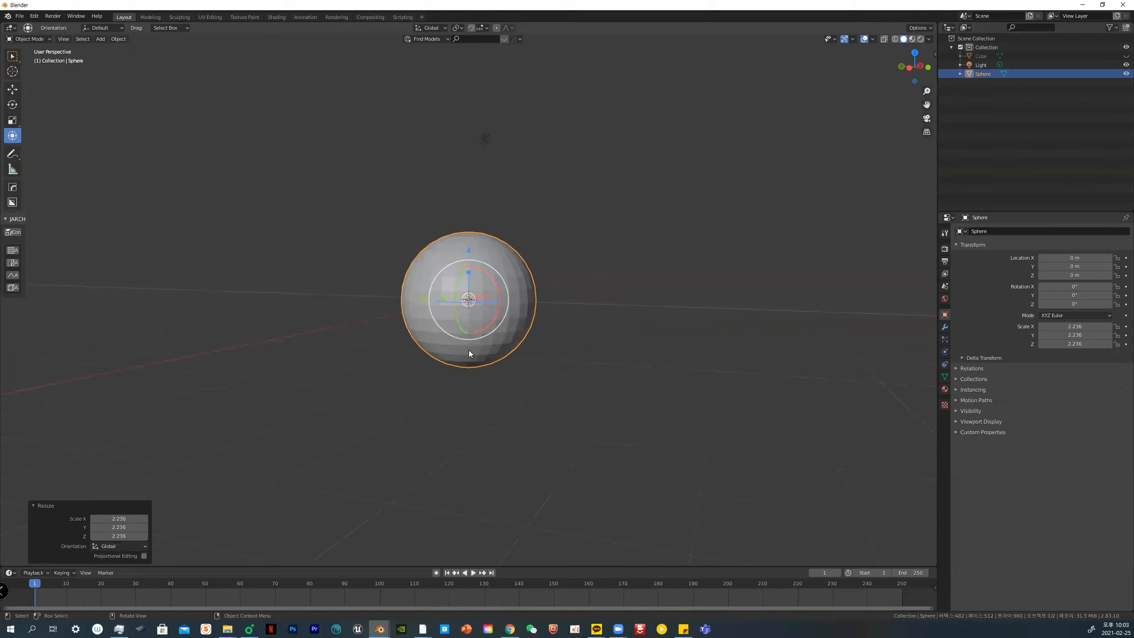
# Add one unslid horizontal loop cut around the upper half of the UV sphere in Edit Mode
pyautogui.hotkey('ctrl', 'Tab')
pyautogui.click(494, 331)
pyautogui.press('ctrl')
pyautogui.hotkey('ctrl', 'r')
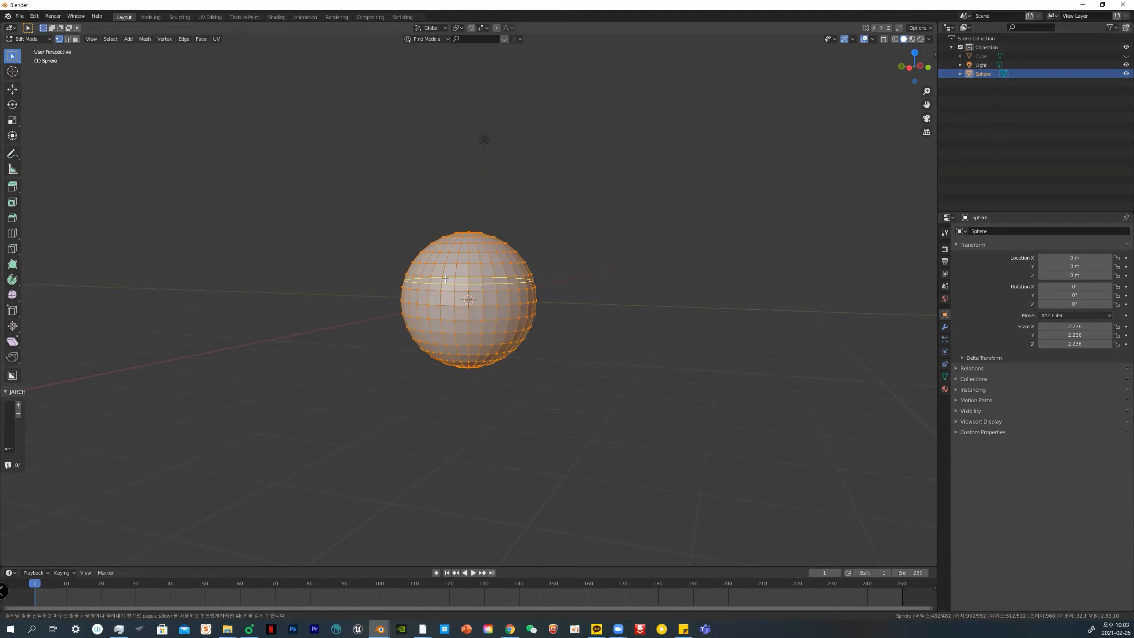
pyautogui.click(416, 268)
pyautogui.click(416, 269)
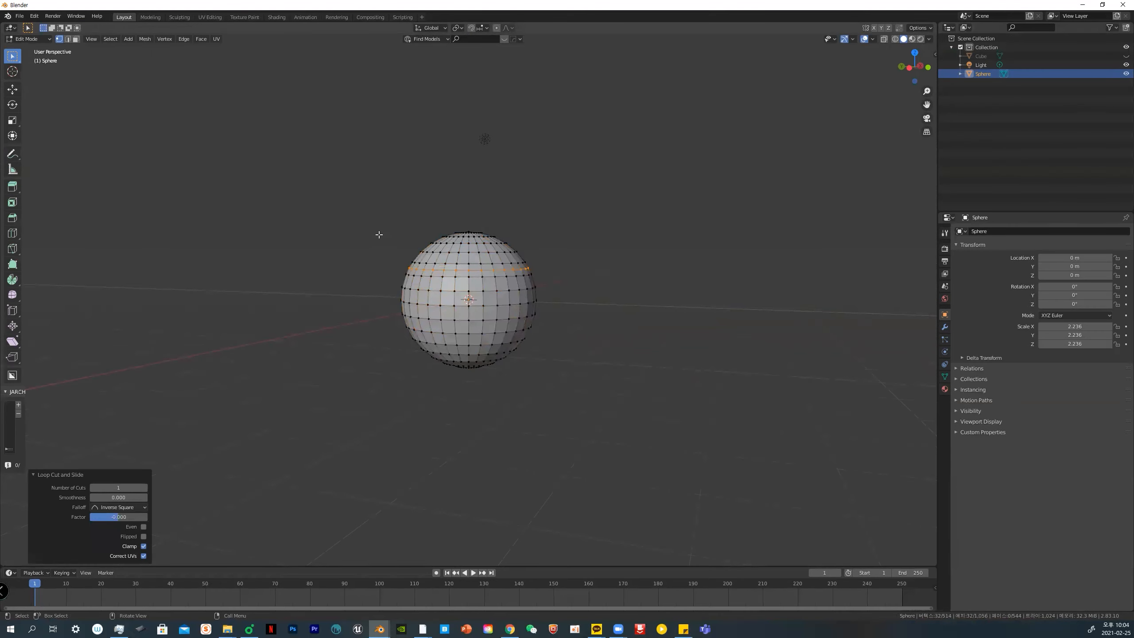
# Select the sphere's upper cap all the way through the mesh and scale it to about 1.19
pyautogui.hotkey('alt', 'z')
pyautogui.moveTo(374, 219); pyautogui.dragTo(618, 284)
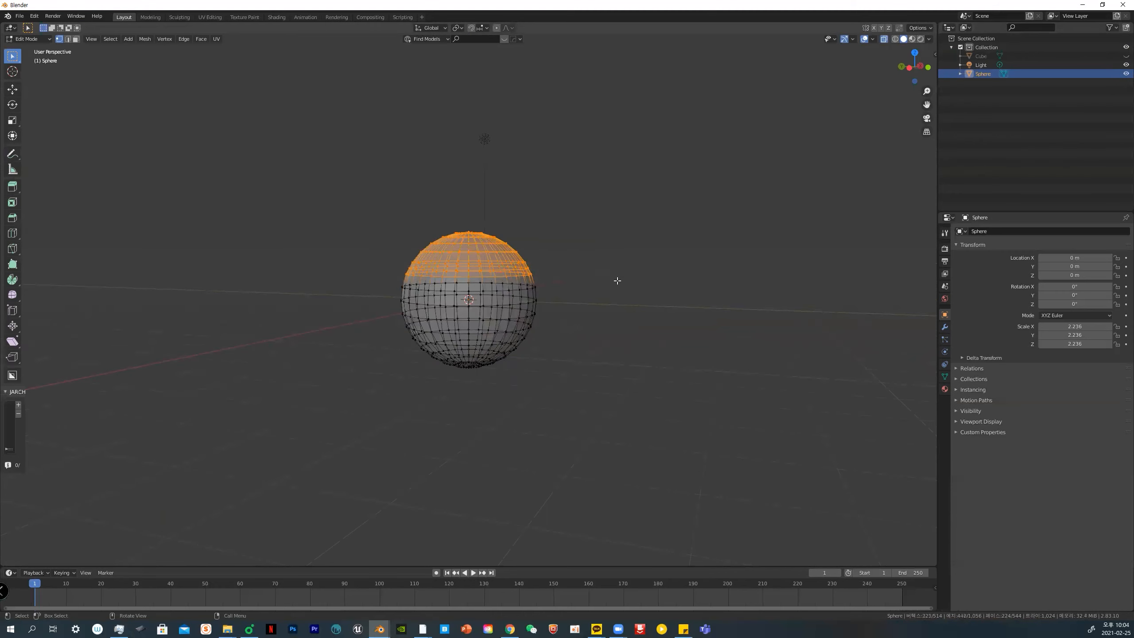
pyautogui.press('s')
pyautogui.click(648, 265)
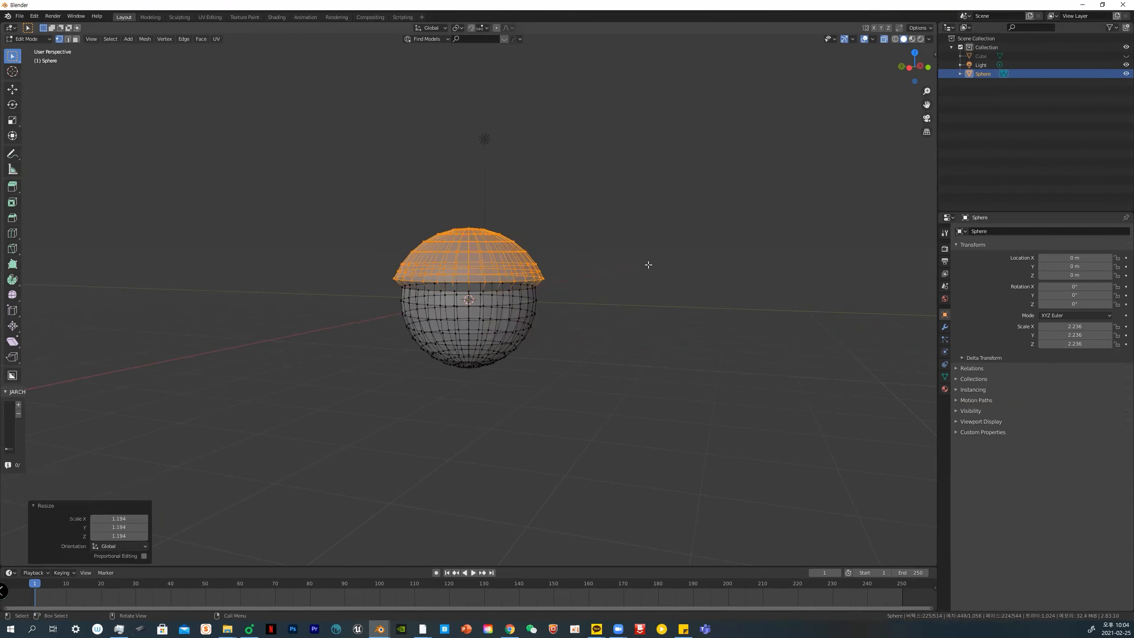
# Extrude the selected cap upward and scale it to about 1.49 to form a flared funnel section
pyautogui.press('e')
pyautogui.click(640, 184)
pyautogui.press('s')
pyautogui.click(731, 205)
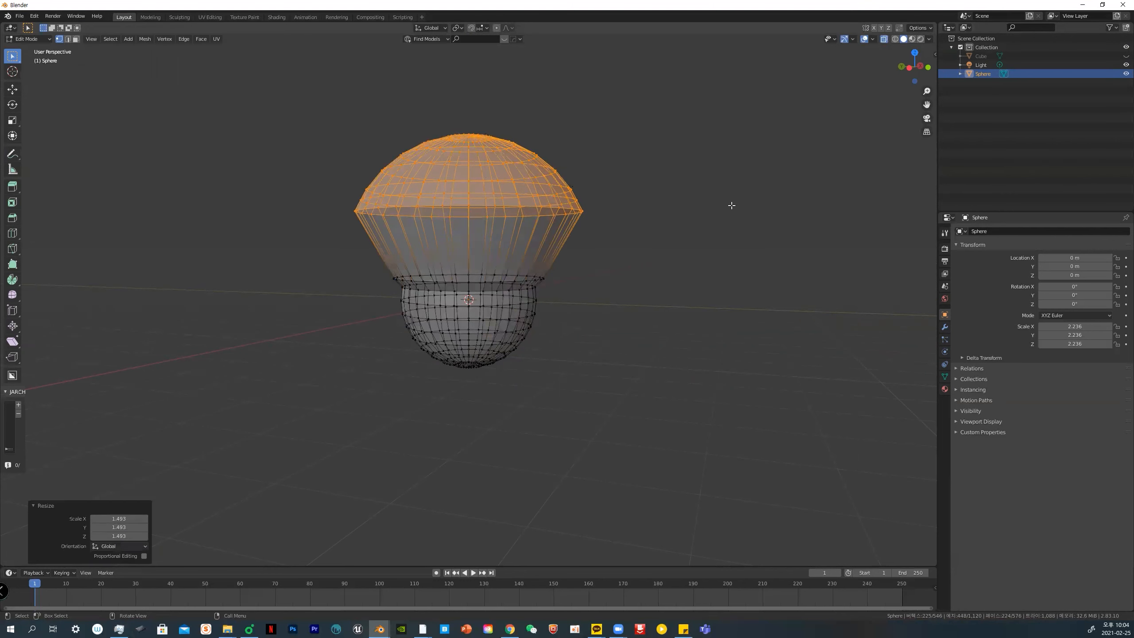
# Extrude the enlarged cap upward another 1.06 m or so to create a straight vertical band
pyautogui.moveTo(665, 243); pyautogui.dragTo(679, 245, button='middle')
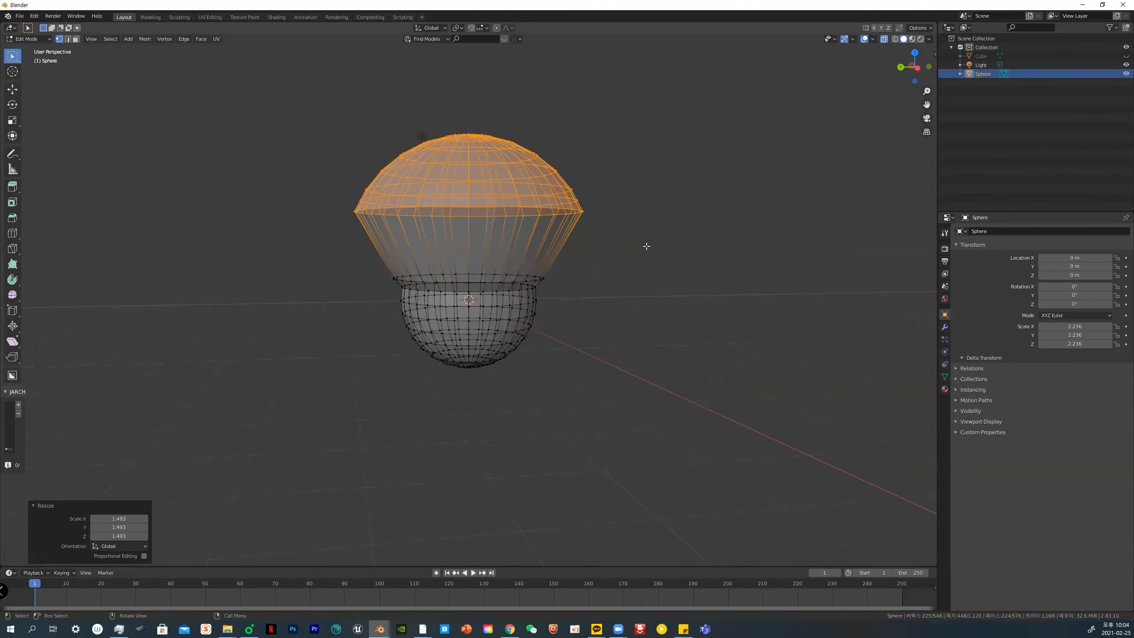
pyautogui.press('e')
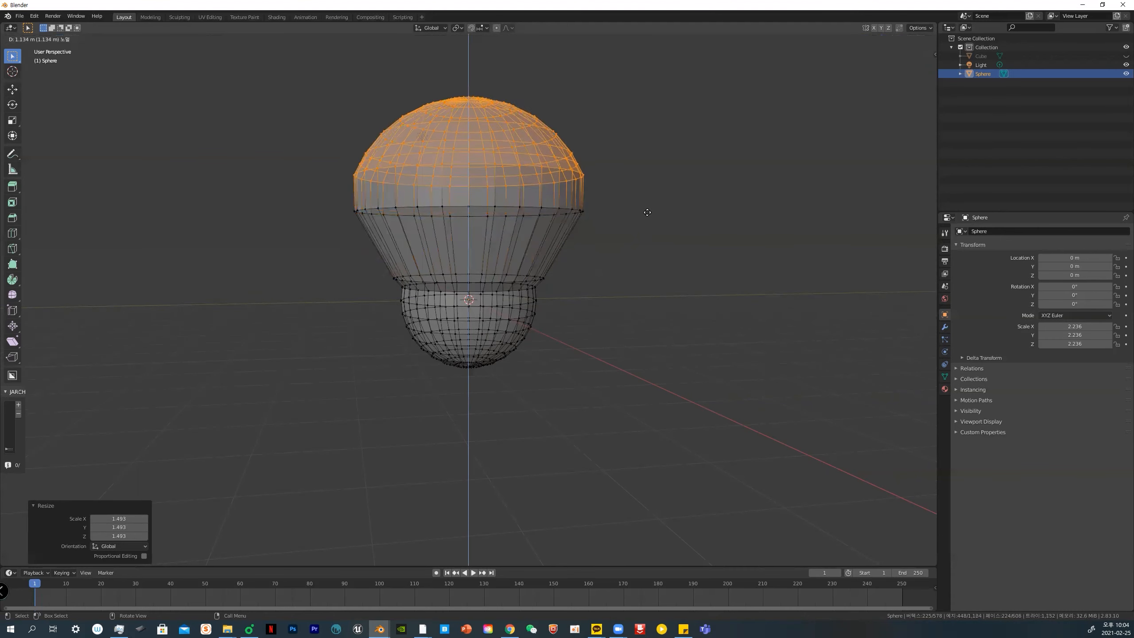
pyautogui.click(628, 214)
# Select the face loop of the straight band below the dome and inset it by about 0.07 m
pyautogui.press('`')
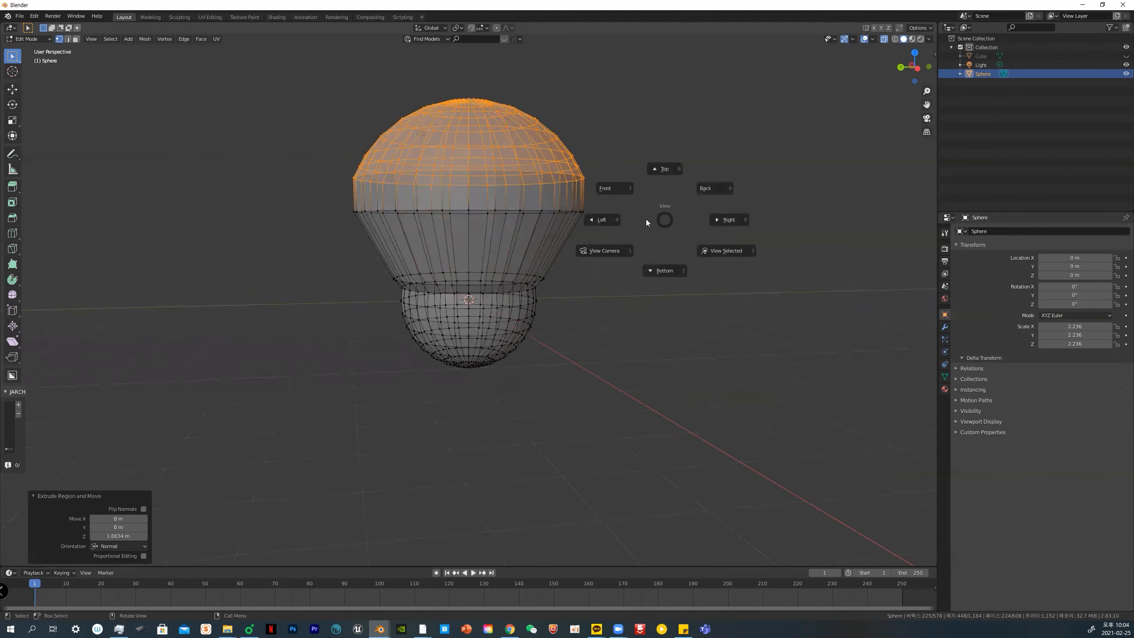
pyautogui.click(608, 187)
pyautogui.moveTo(330, 190); pyautogui.dragTo(646, 200)
pyautogui.moveTo(343, 189); pyautogui.dragTo(648, 202)
pyautogui.click(514, 192)
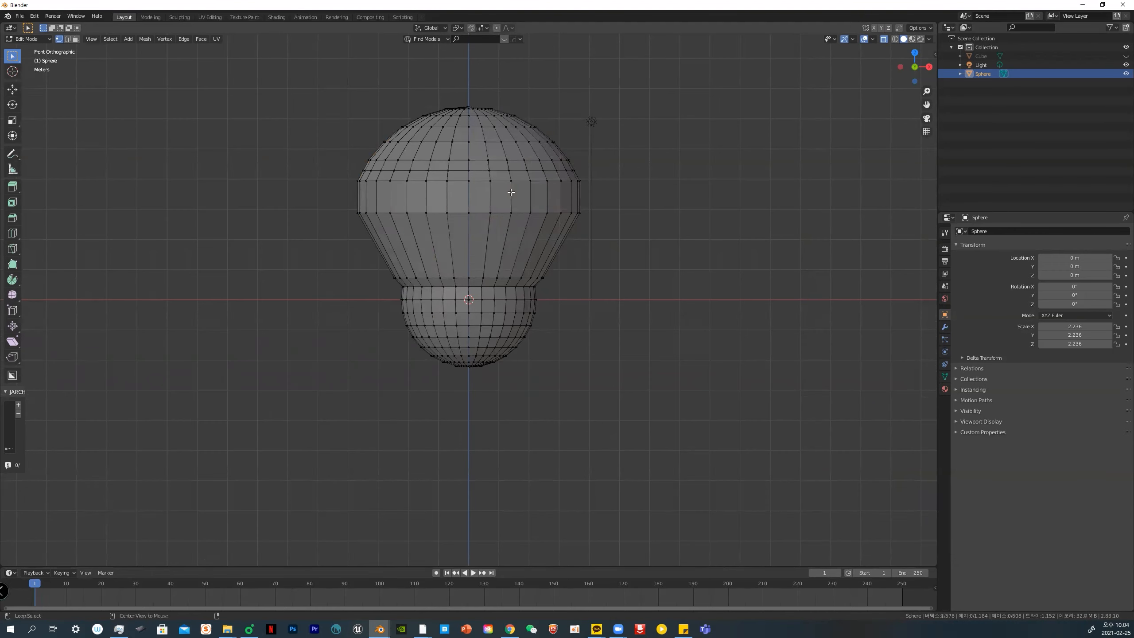
pyautogui.click(75, 40)
pyautogui.keyDown('alt'); pyautogui.click(489, 195); pyautogui.keyUp('alt')
pyautogui.press('i')
pyautogui.click(488, 193)
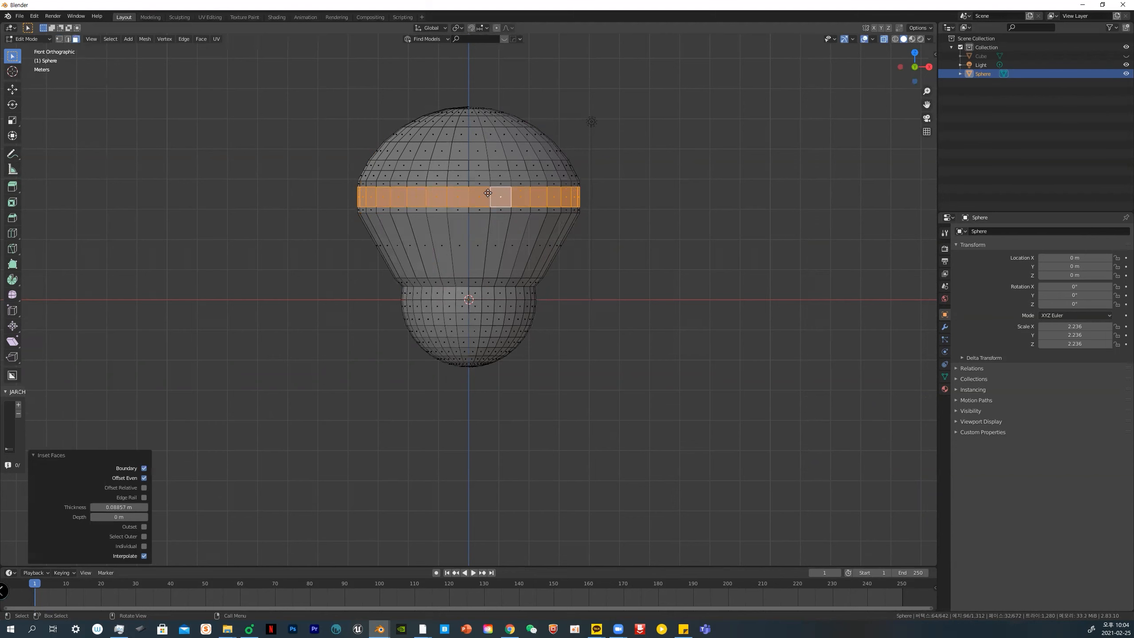
# Extrude the inset band outward along its normals by about 0.32 m to form a rim, and turn off X-ray
pyautogui.press('e')
pyautogui.press('Escape')
pyautogui.click(201, 39)
pyautogui.click(209, 59)
pyautogui.click(195, 54)
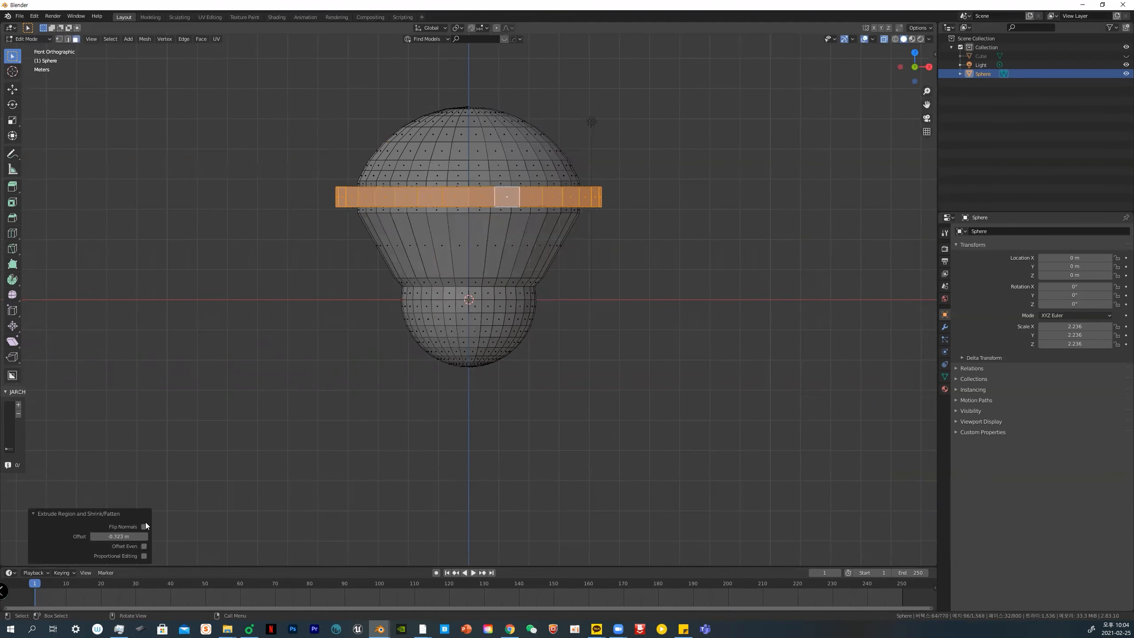
pyautogui.click(571, 430)
pyautogui.moveTo(571, 431)
pyautogui.mouseDown(button='middle')
pyautogui.moveTo(615, 340)
pyautogui.moveTo(574, 361)
pyautogui.moveTo(579, 337)
pyautogui.moveTo(625, 316)
pyautogui.moveTo(613, 297)
pyautogui.mouseUp(button='middle')
pyautogui.hotkey('alt', 'z')
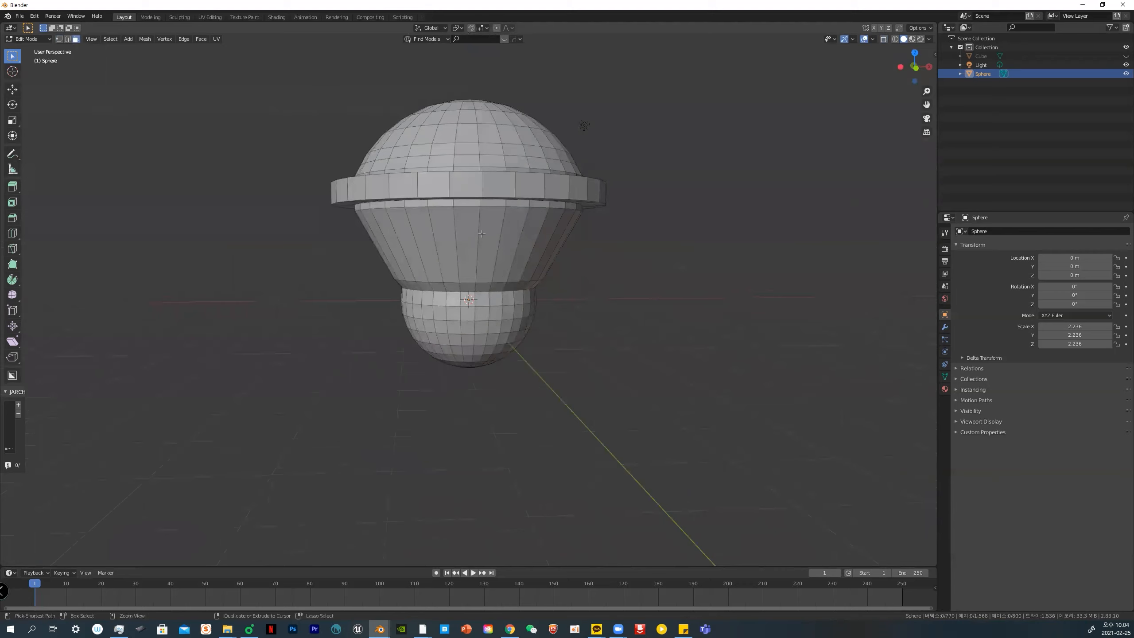
# Add one horizontal loop cut around the middle of the flared funnel section
pyautogui.hotkey('ctrl', 't')
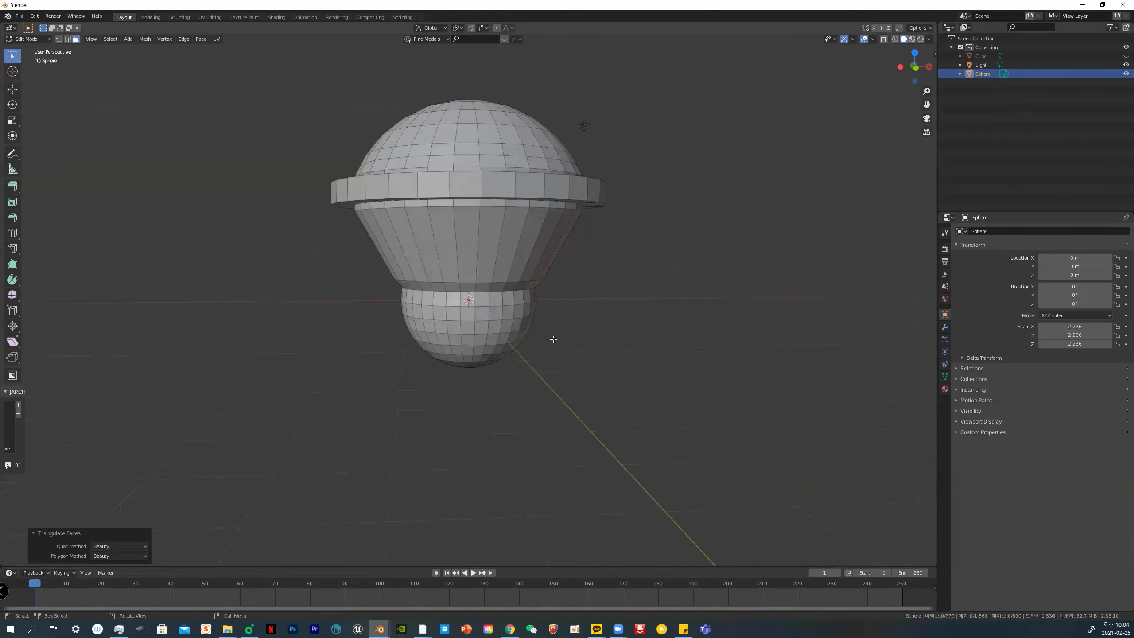
pyautogui.click(12, 234)
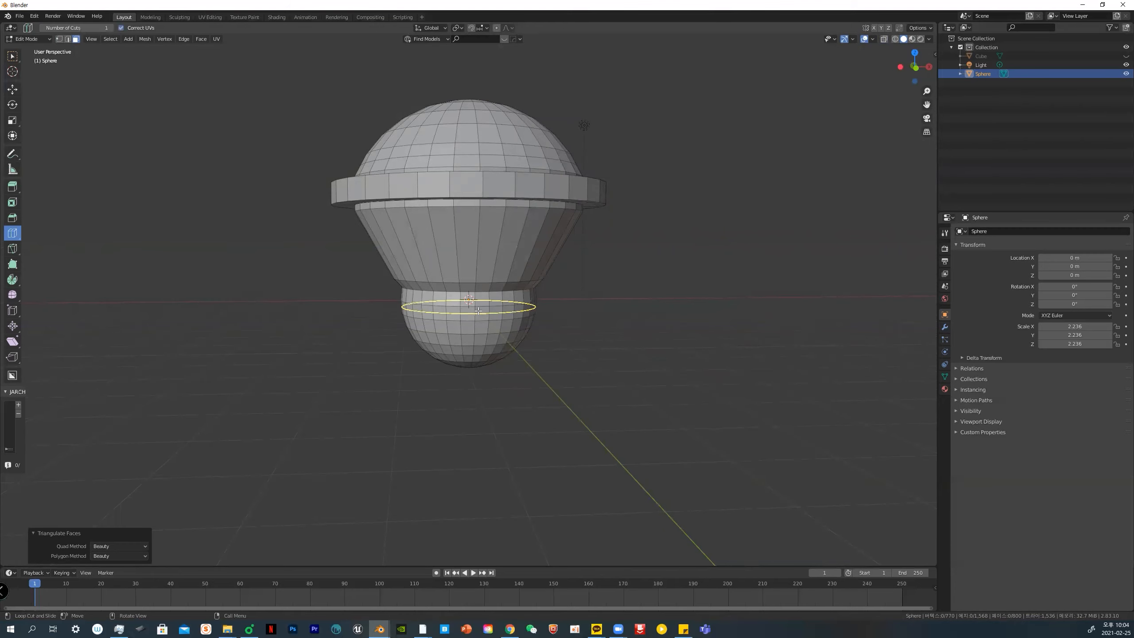
pyautogui.click(447, 227)
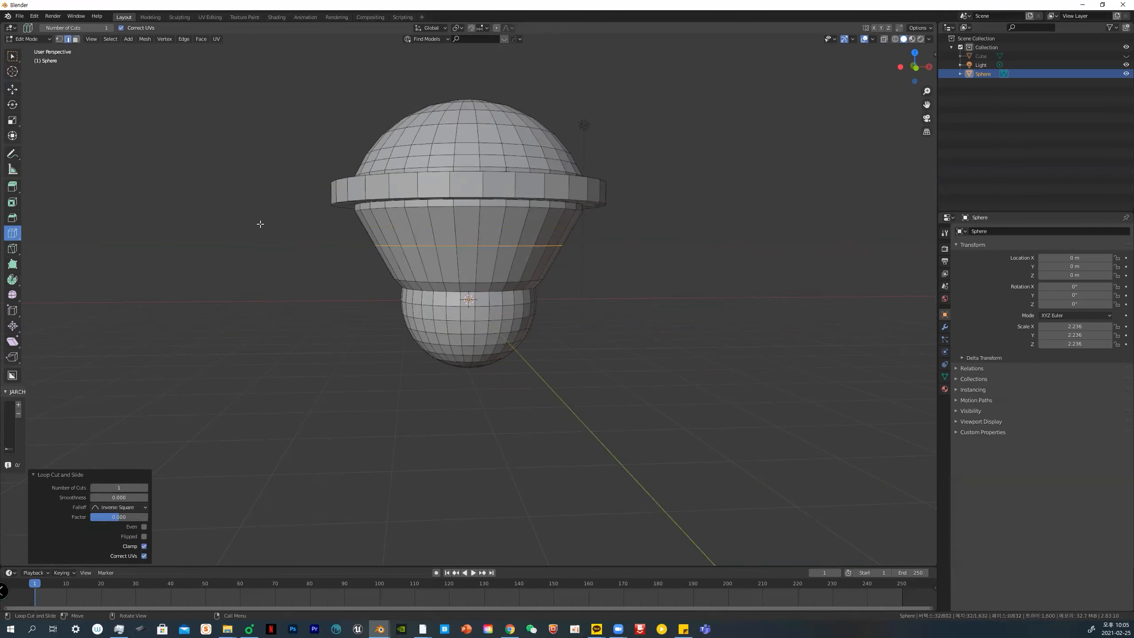
pyautogui.press('w')
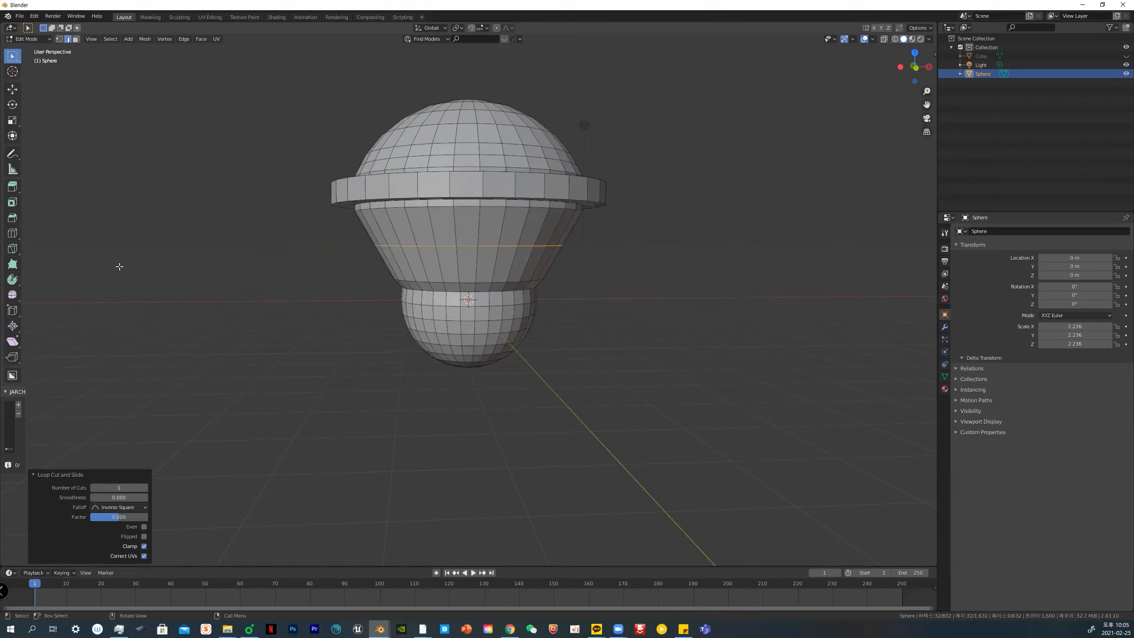
# Try a straight horizontal Knife cut across the funnel section from the front view, and undo it
pyautogui.click(14, 251)
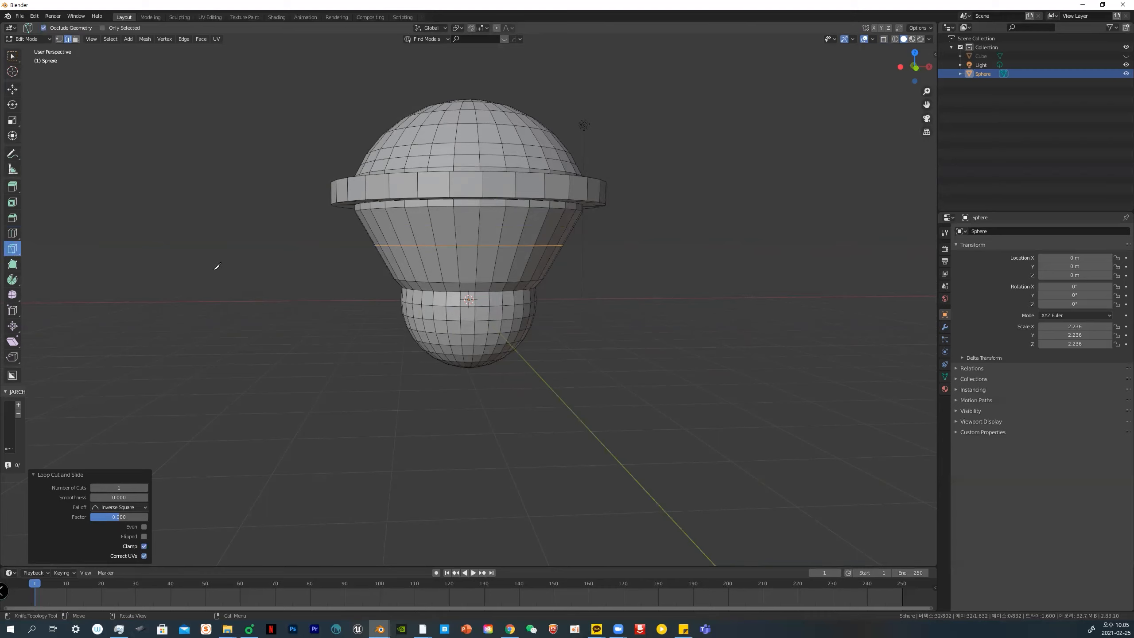
pyautogui.moveTo(354, 272); pyautogui.dragTo(360, 272, button='middle')
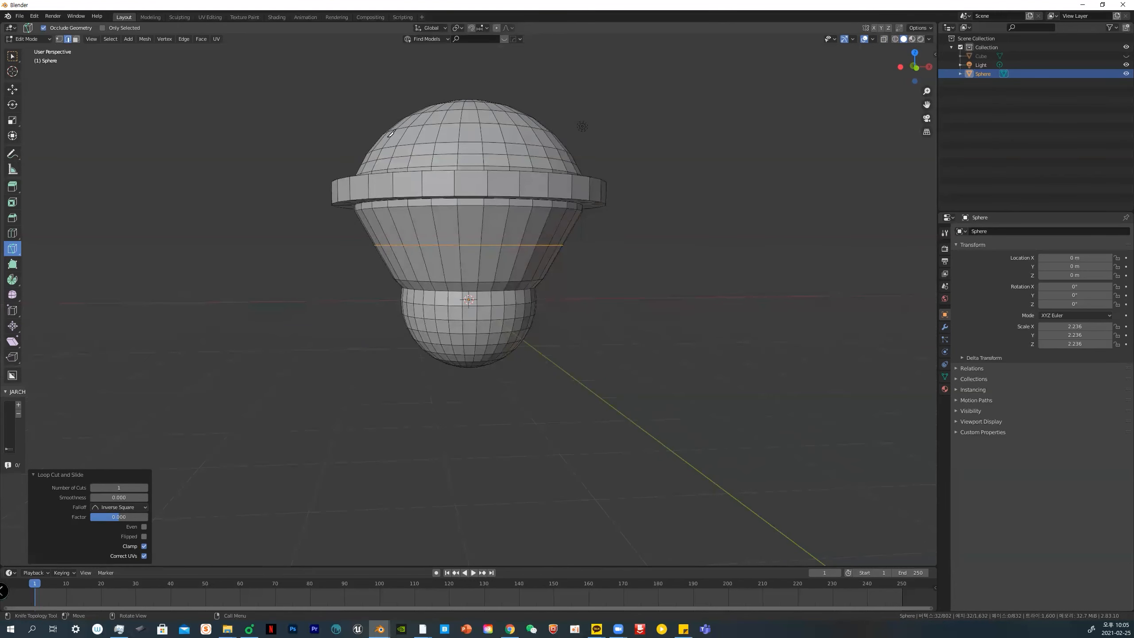
pyautogui.press('`')
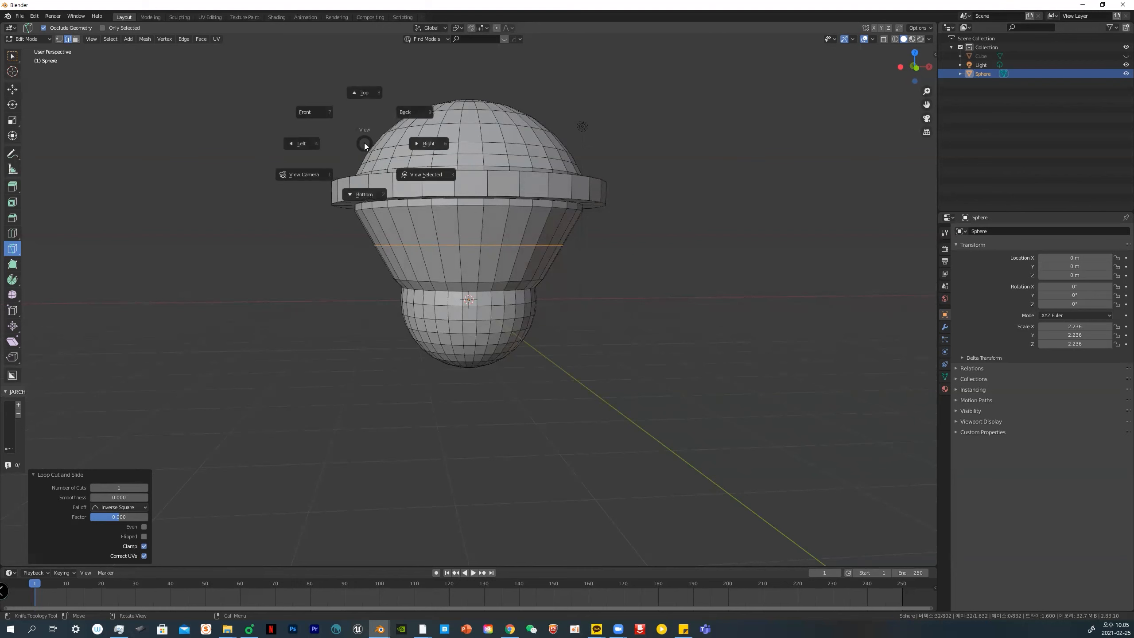
pyautogui.click(330, 116)
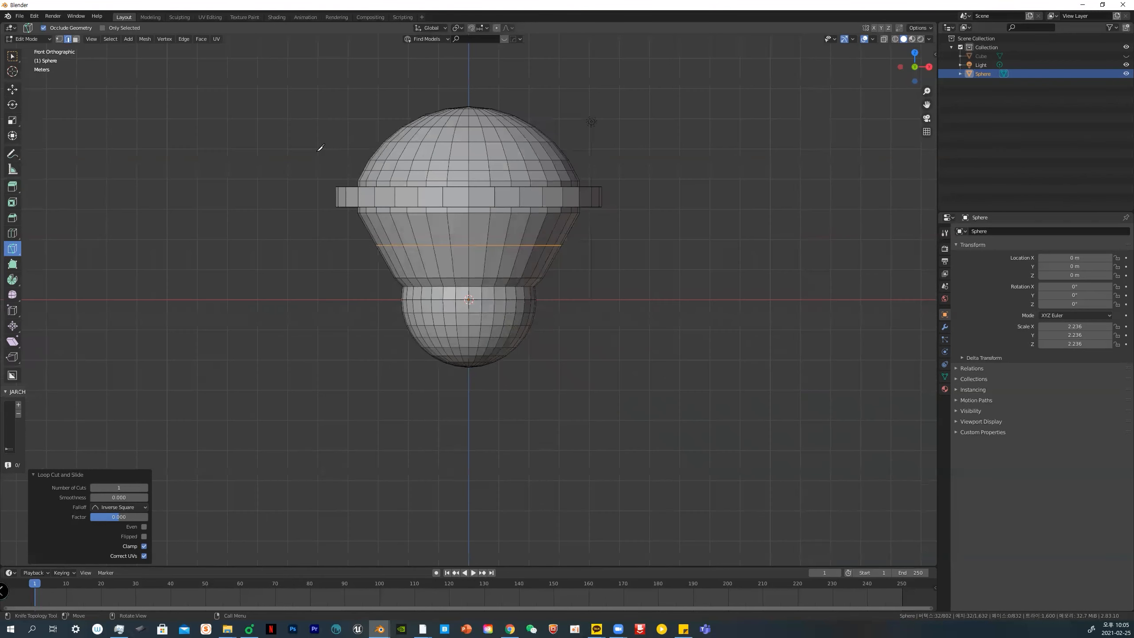
pyautogui.click(255, 237)
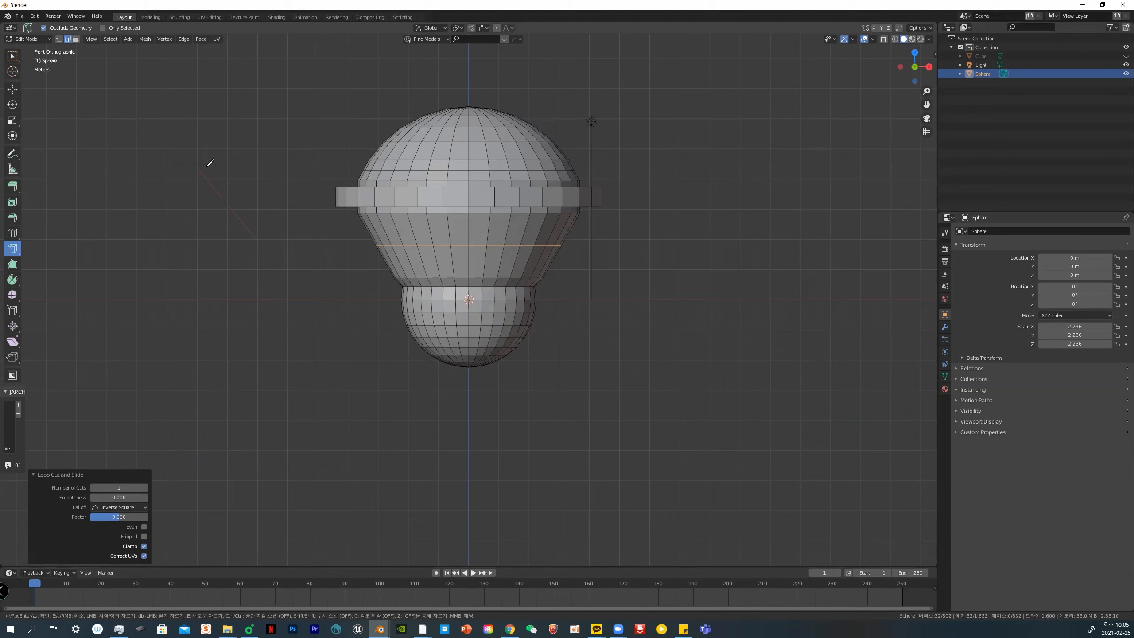
pyautogui.click(776, 240)
pyautogui.press('Return')
pyautogui.moveTo(728, 258); pyautogui.dragTo(756, 263, button='middle')
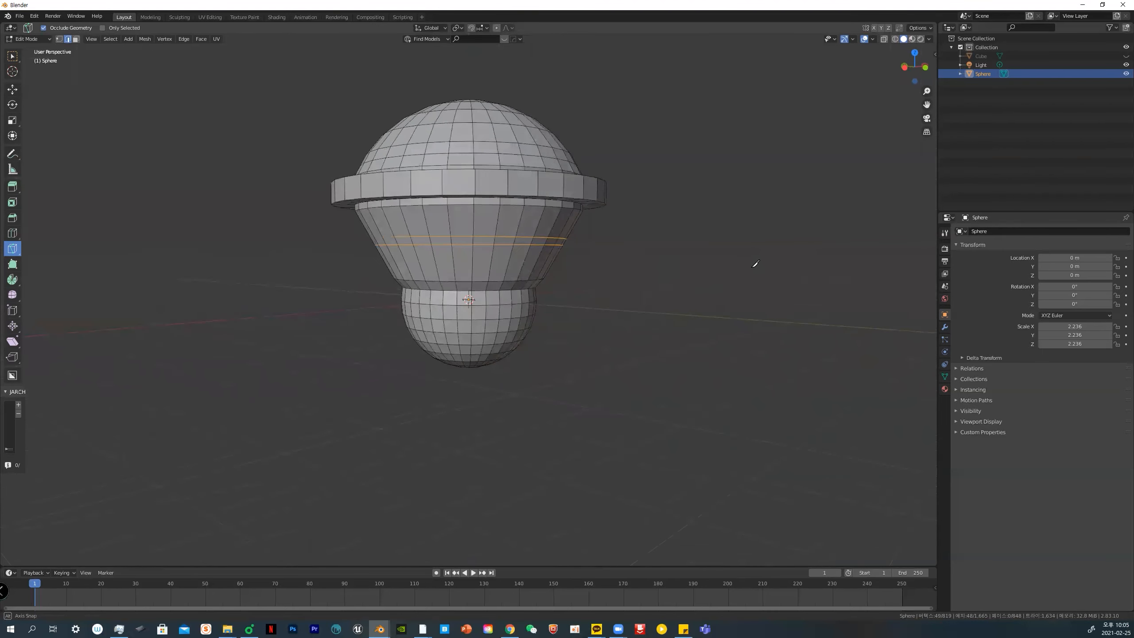
pyautogui.hotkey('ctrl', 'z')
# Make a diagonal Knife cut across the funnel and rim from the front view, and inspect it in face select mode
pyautogui.press('`')
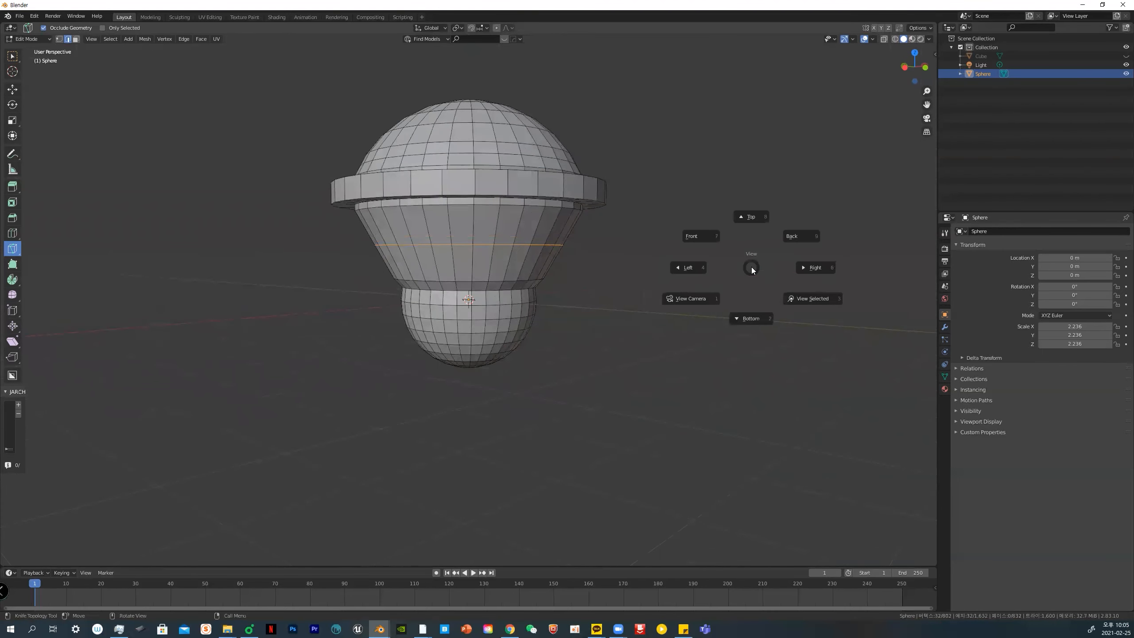
pyautogui.click(690, 240)
pyautogui.click(371, 235)
pyautogui.press('Return')
pyautogui.moveTo(679, 181); pyautogui.dragTo(319, 129, button='middle')
pyautogui.click(76, 39)
pyautogui.moveTo(491, 214); pyautogui.dragTo(511, 179, button='middle')
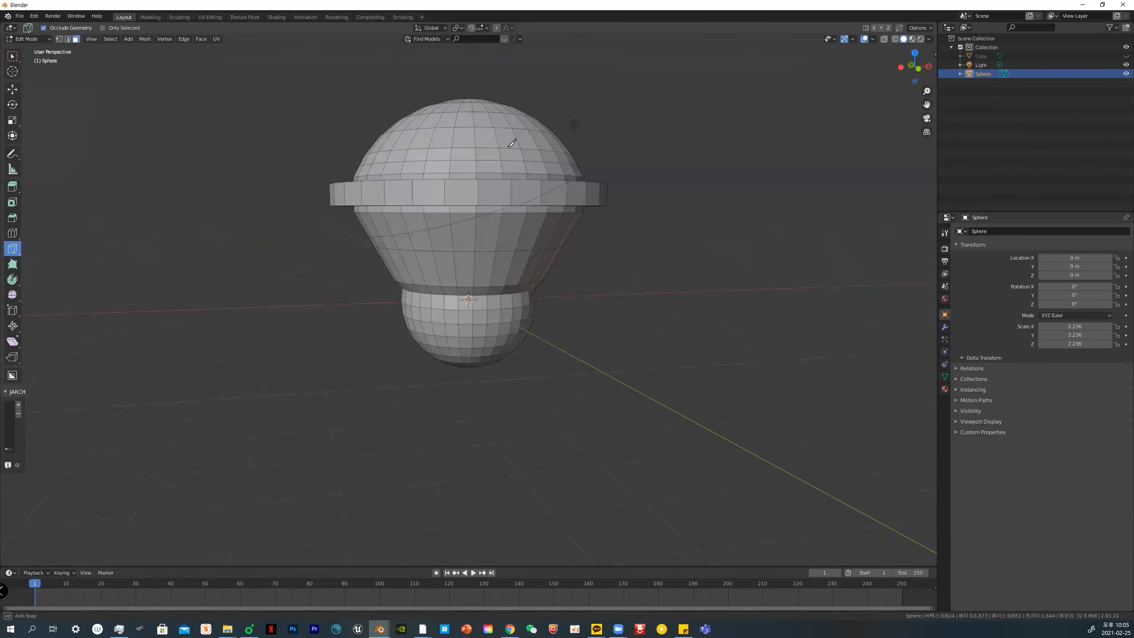
# Try moving one of the rim faces split by the diagonal cut, and undo the move
pyautogui.click(11, 56)
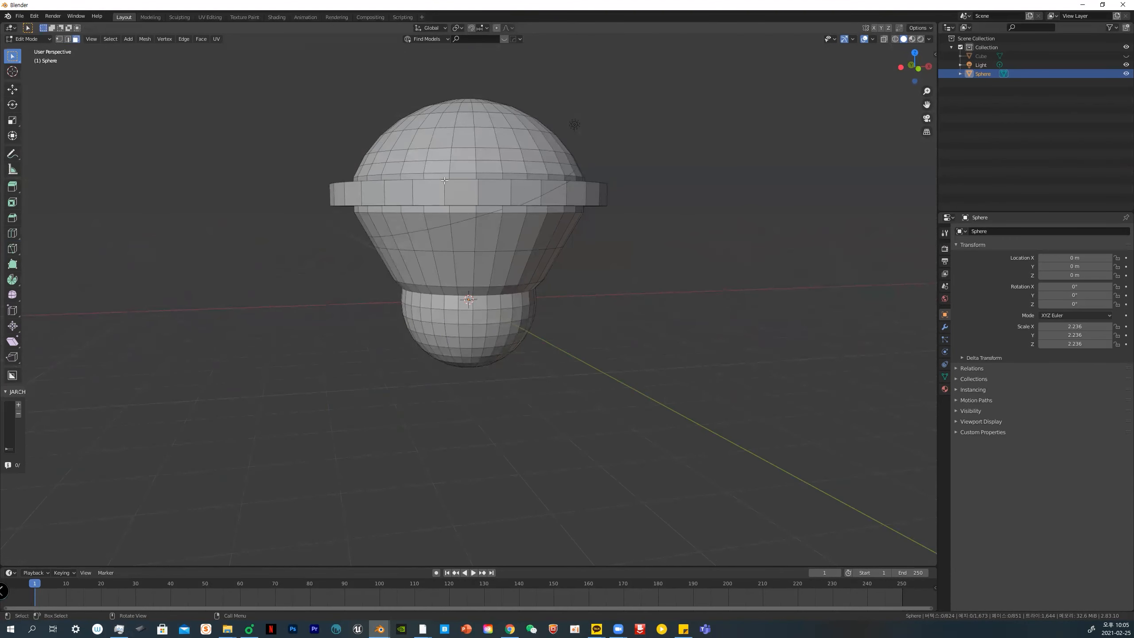
pyautogui.click(531, 187)
pyautogui.click(537, 202)
pyautogui.click(549, 187)
pyautogui.click(528, 190)
pyautogui.press('g')
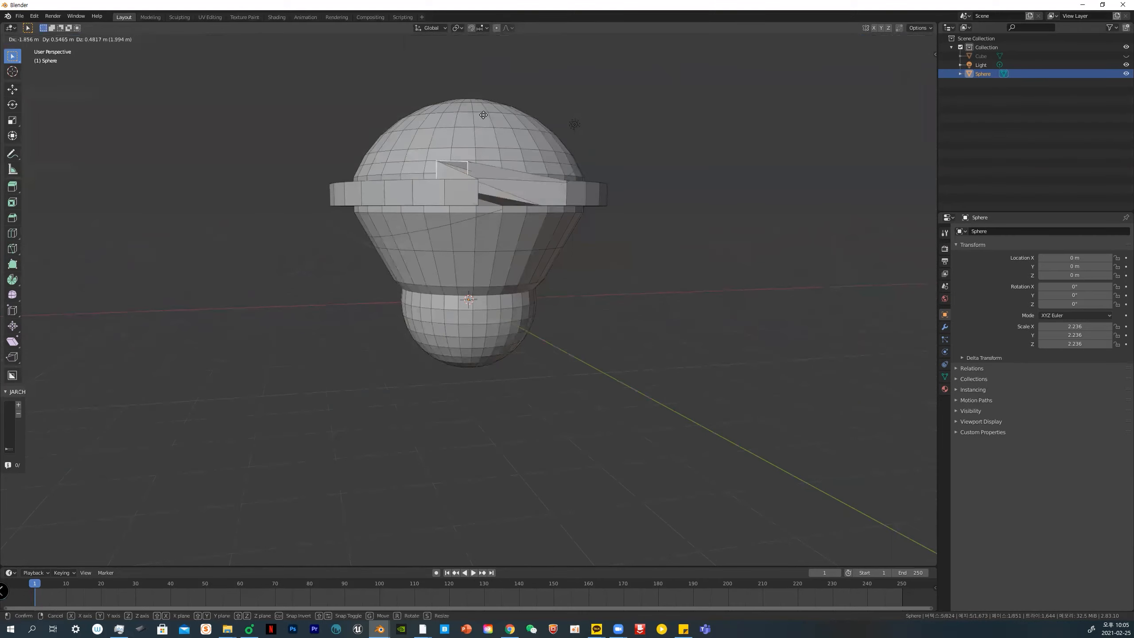
pyautogui.click(683, 174)
pyautogui.hotkey('ctrl', 'z')
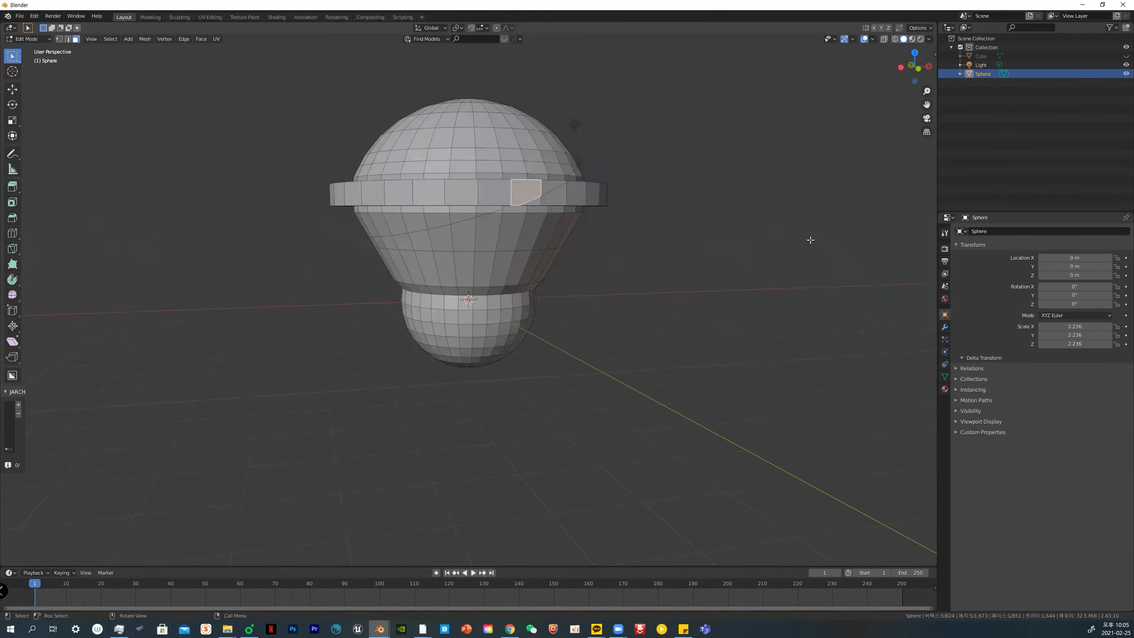
# Undo the face selections and the diagonal Knife cut, keeping the funnel's loop cut
pyautogui.hotkey('ctrl', 'z')
pyautogui.hotkey('ctrl', 'z')
pyautogui.hotkey('ctrl', 'z')
pyautogui.hotkey('ctrl', 'z')
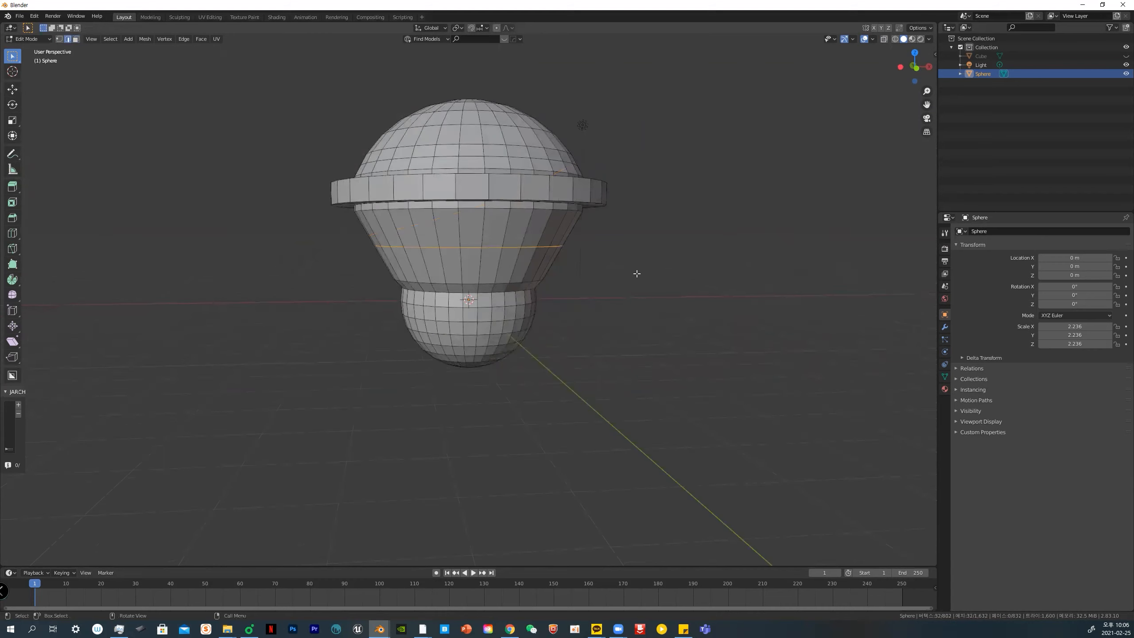
# Cut a diamond outline into the funnel with the Knife tool, spanning both sides of the loop cut, and switch to face select mode
pyautogui.click(13, 249)
pyautogui.click(12, 250)
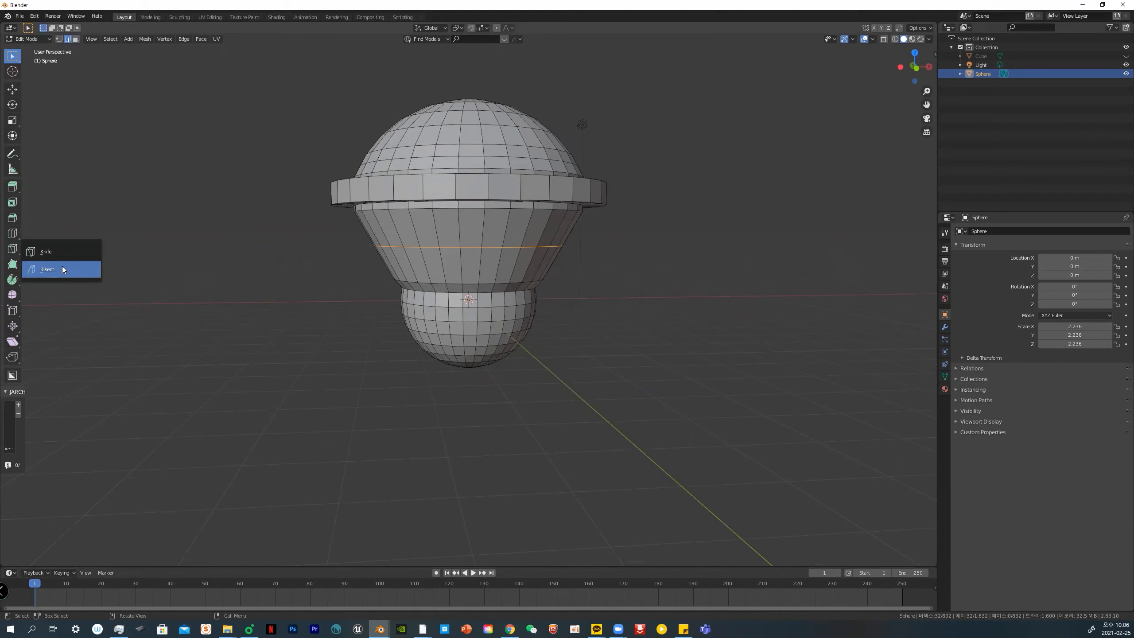
pyautogui.click(12, 249)
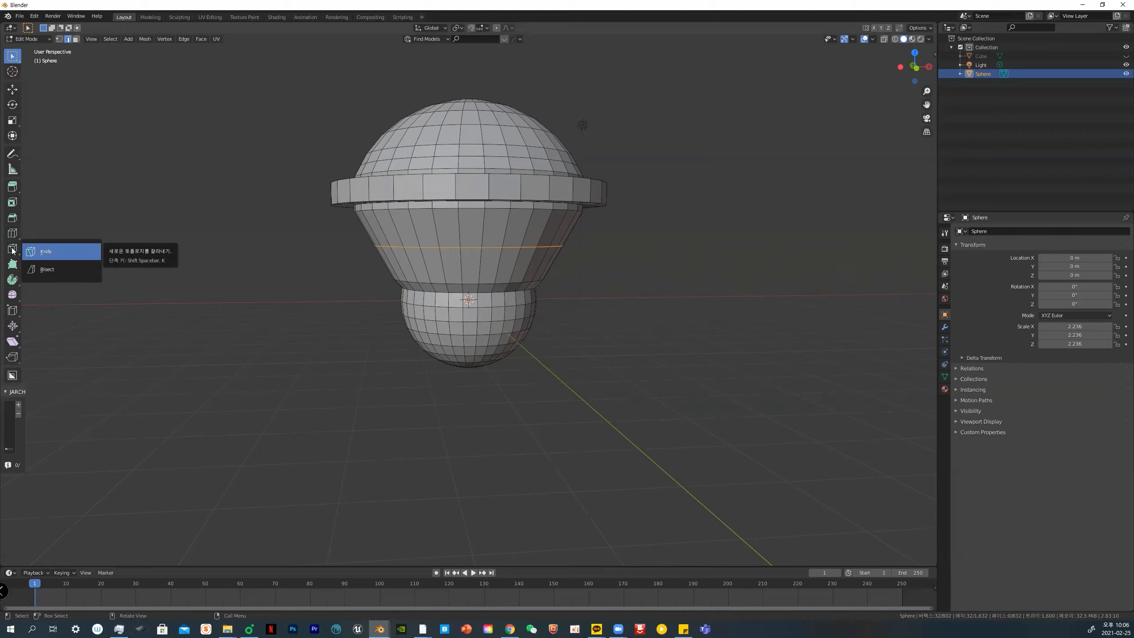
pyautogui.click(12, 251)
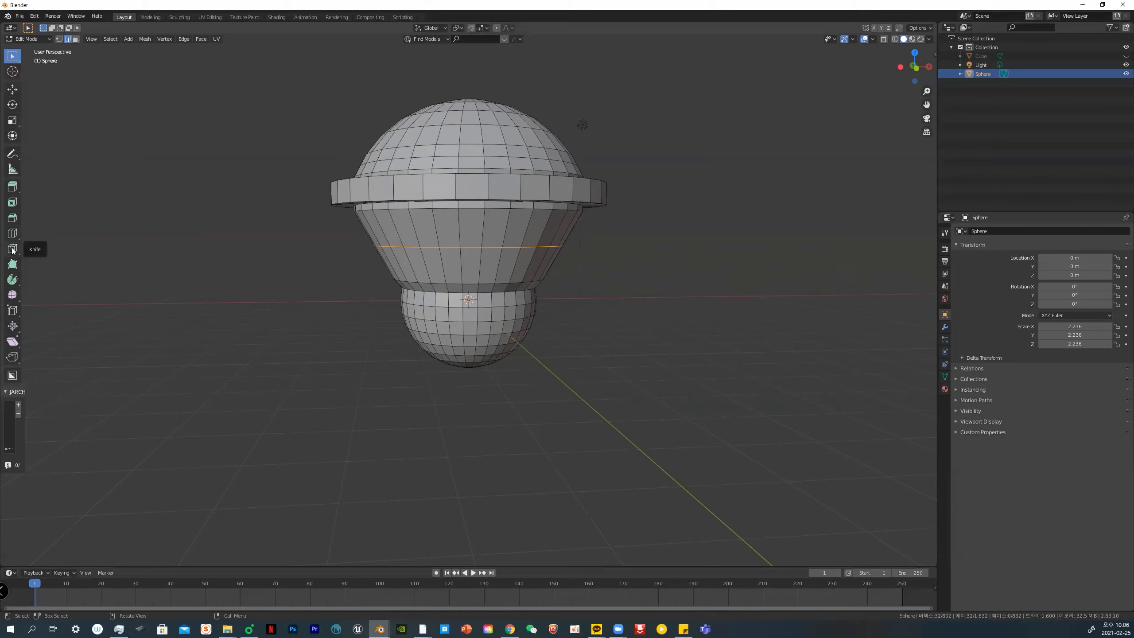
pyautogui.click(12, 250)
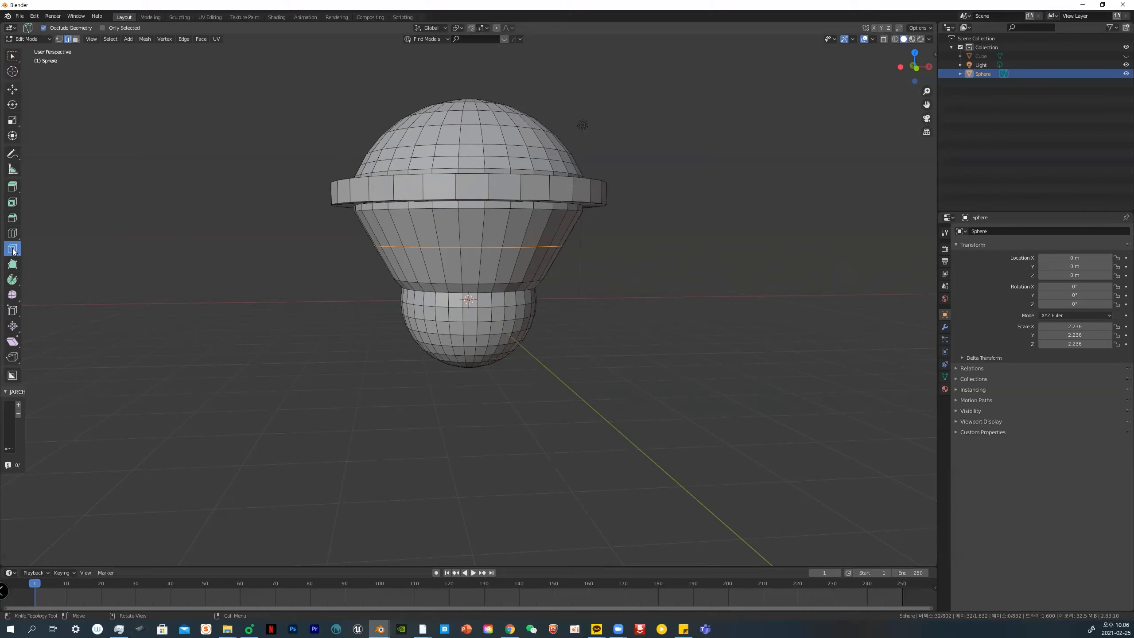
pyautogui.scroll(2, 520, 231)
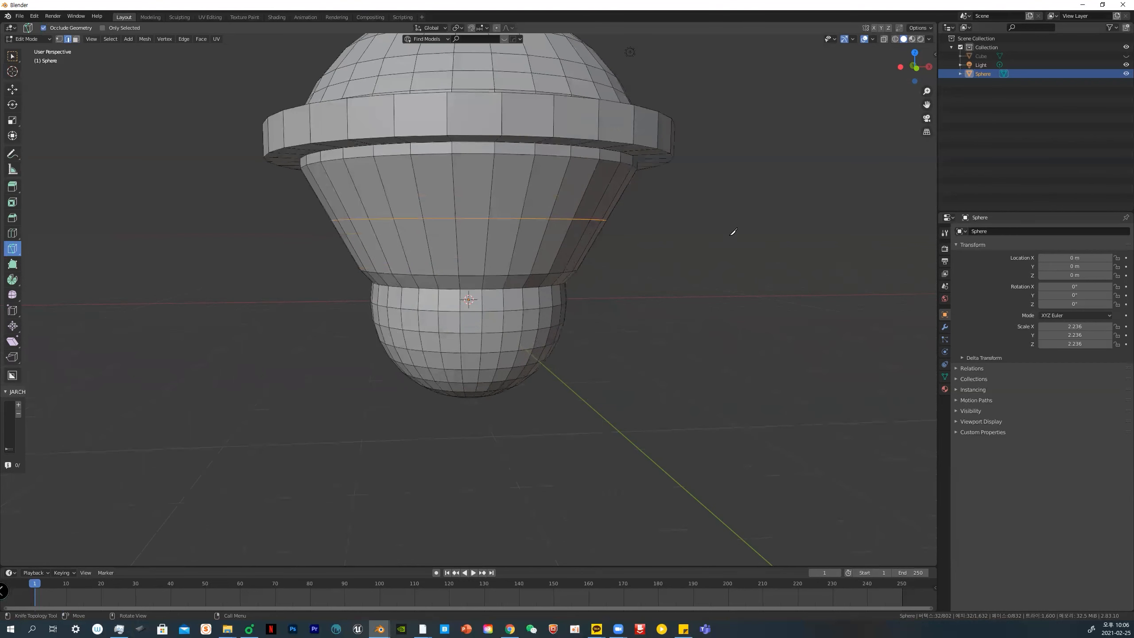
pyautogui.moveTo(926, 105); pyautogui.dragTo(934, 171)
pyautogui.scroll(1, 525, 278)
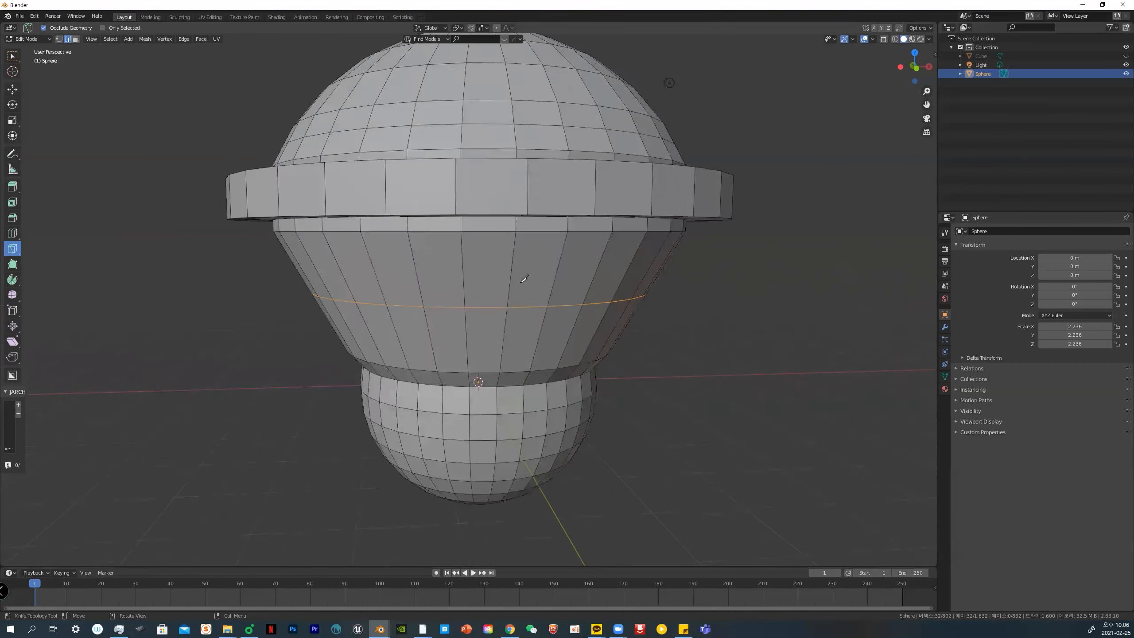
pyautogui.scroll(1, 525, 278)
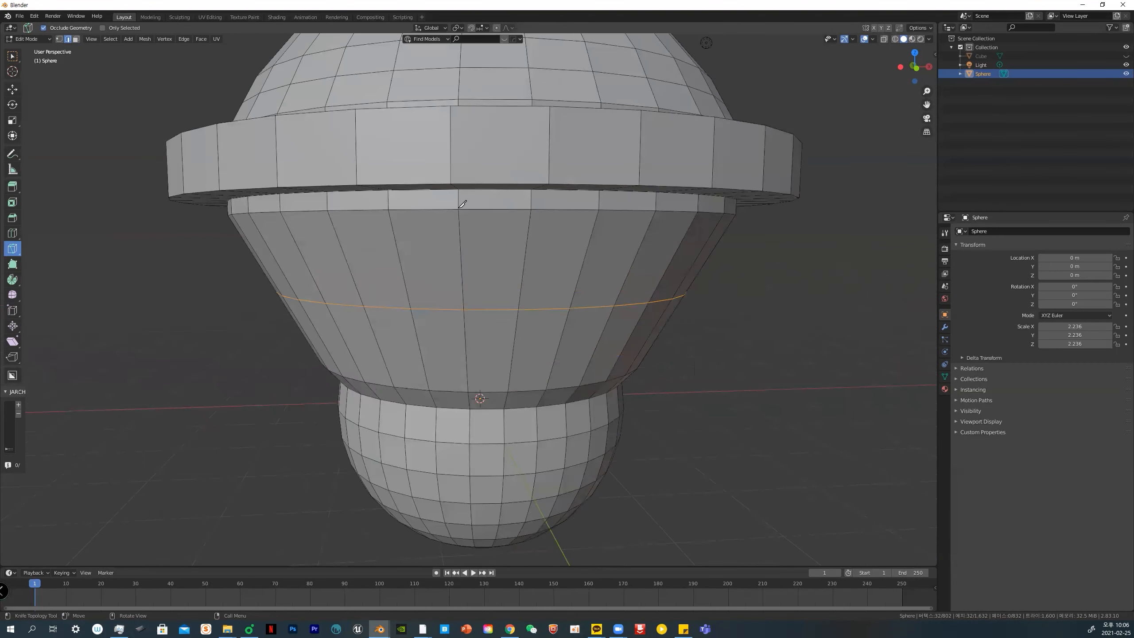
pyautogui.click(459, 209)
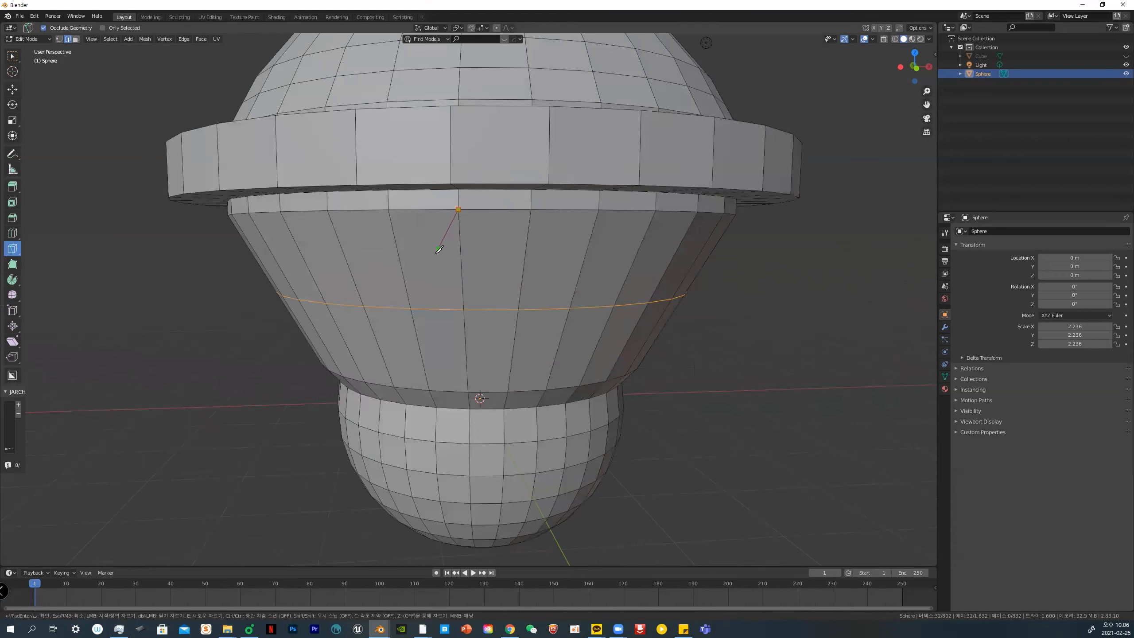
pyautogui.click(410, 308)
pyautogui.click(467, 392)
pyautogui.click(518, 309)
pyautogui.click(459, 208)
pyautogui.press('Return')
pyautogui.moveTo(504, 222); pyautogui.dragTo(531, 266, button='middle')
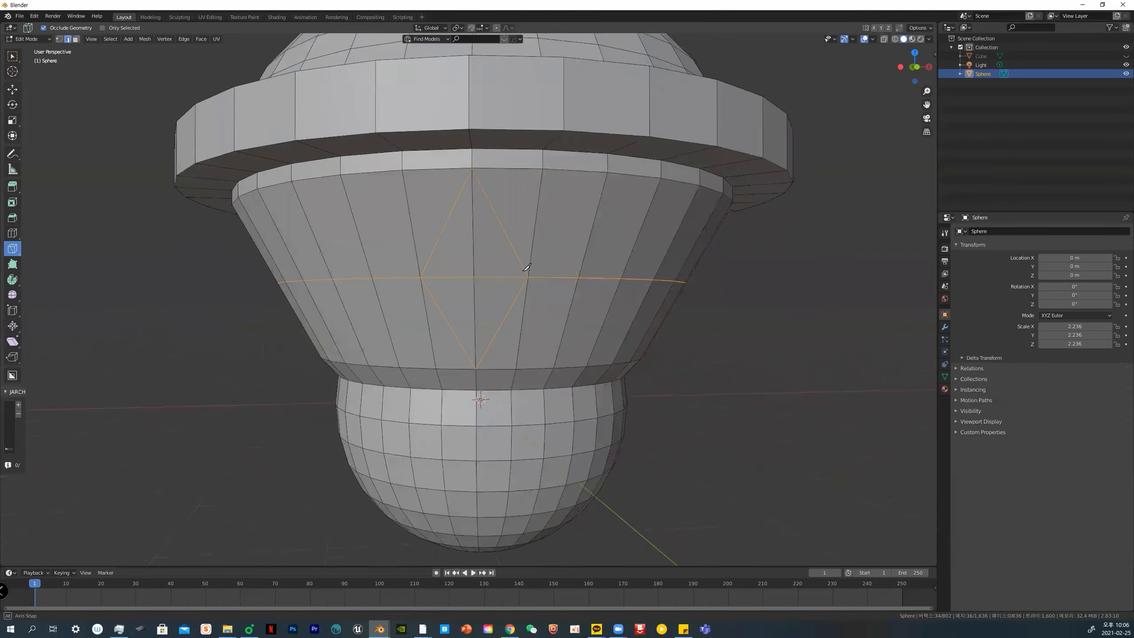
pyautogui.click(75, 40)
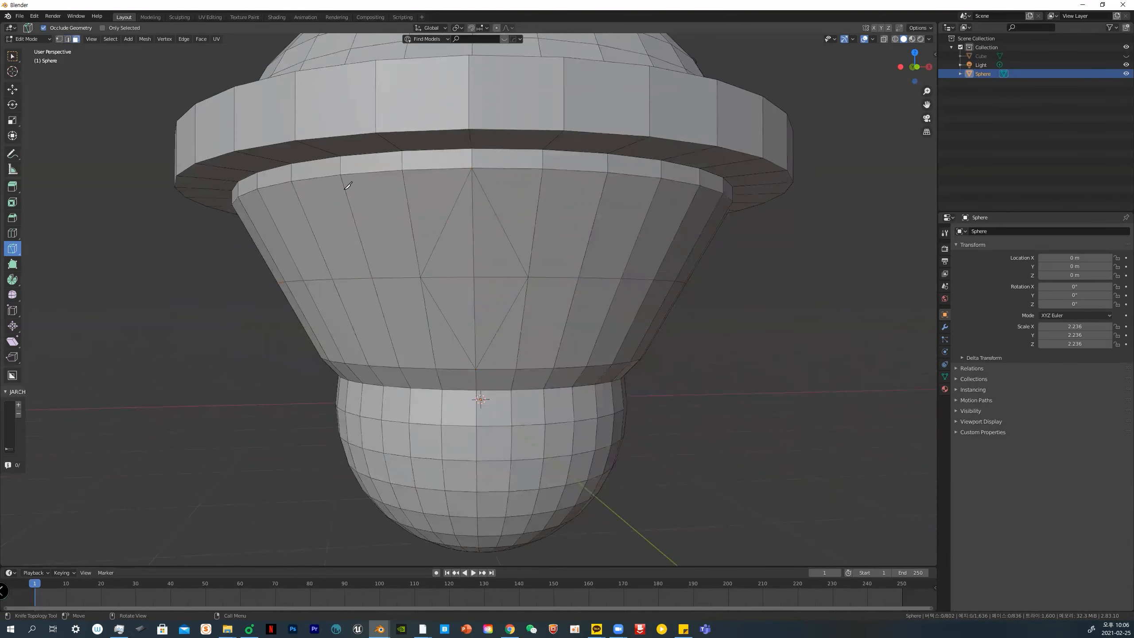
pyautogui.press('k')
pyautogui.click(459, 254)
pyautogui.click(480, 265)
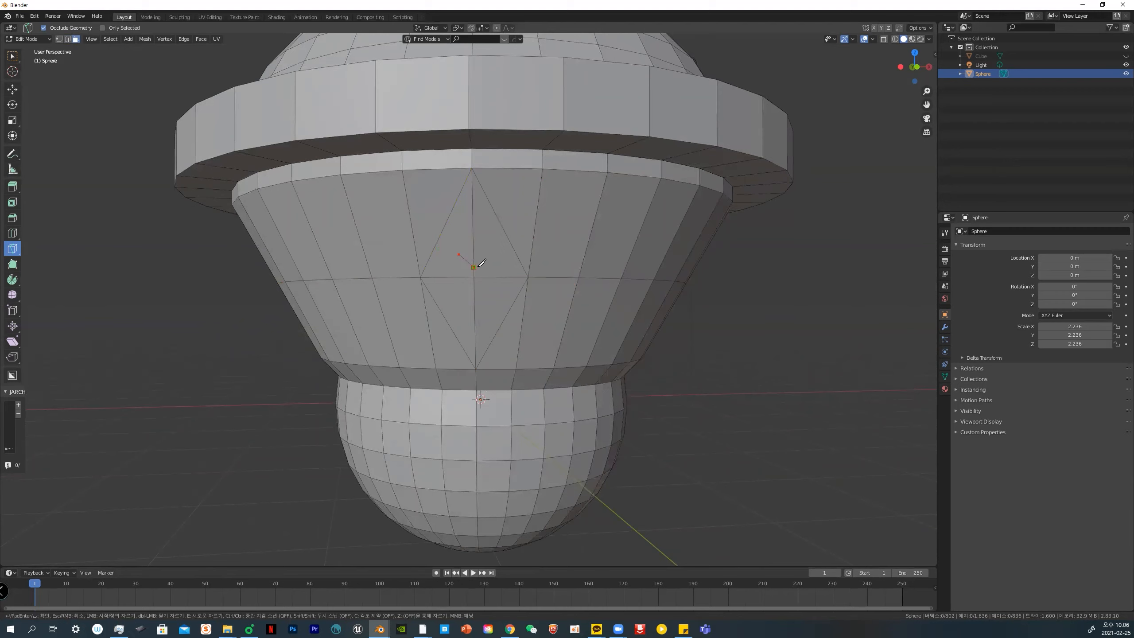
pyautogui.press('Escape')
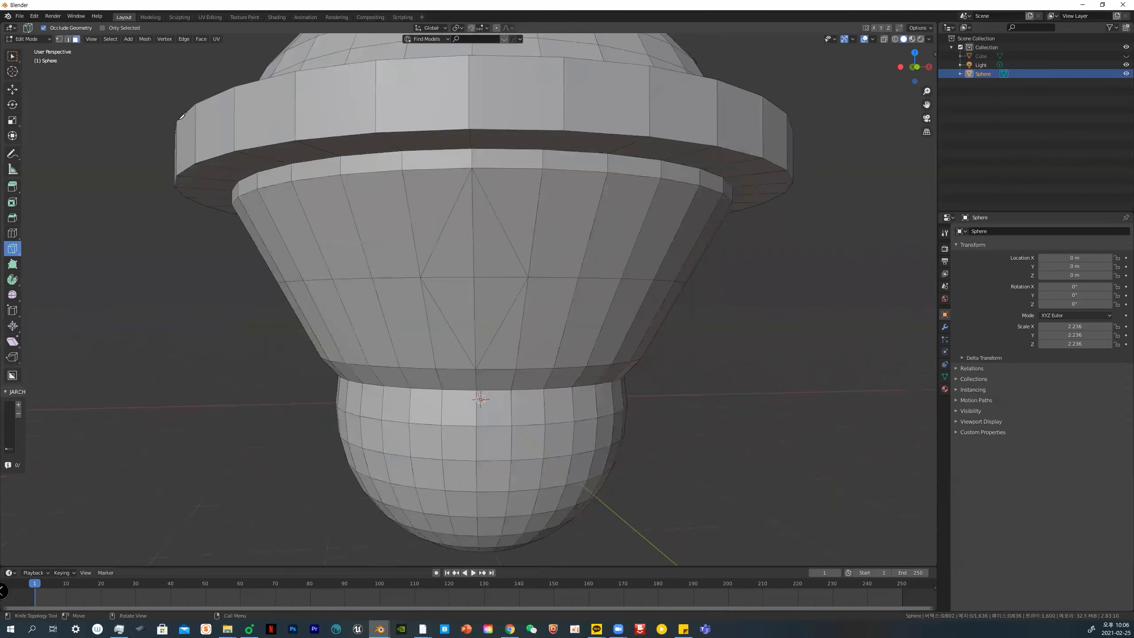
# Select the four triangular faces inside the diamond and inset them together by about 0.03 m
pyautogui.click(12, 56)
pyautogui.click(441, 234)
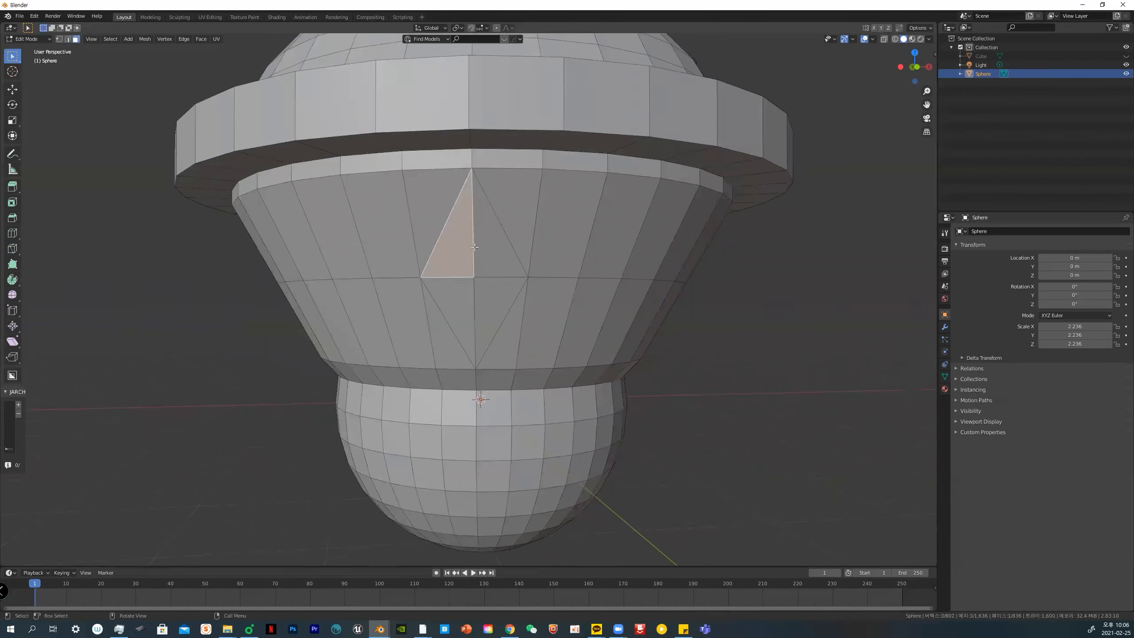
pyautogui.keyDown('shift'); pyautogui.click(496, 242); pyautogui.keyUp('shift')
pyautogui.keyDown('shift'); pyautogui.click(498, 301); pyautogui.keyUp('shift')
pyautogui.keyDown('shift'); pyautogui.click(461, 301); pyautogui.keyUp('shift')
pyautogui.press('i')
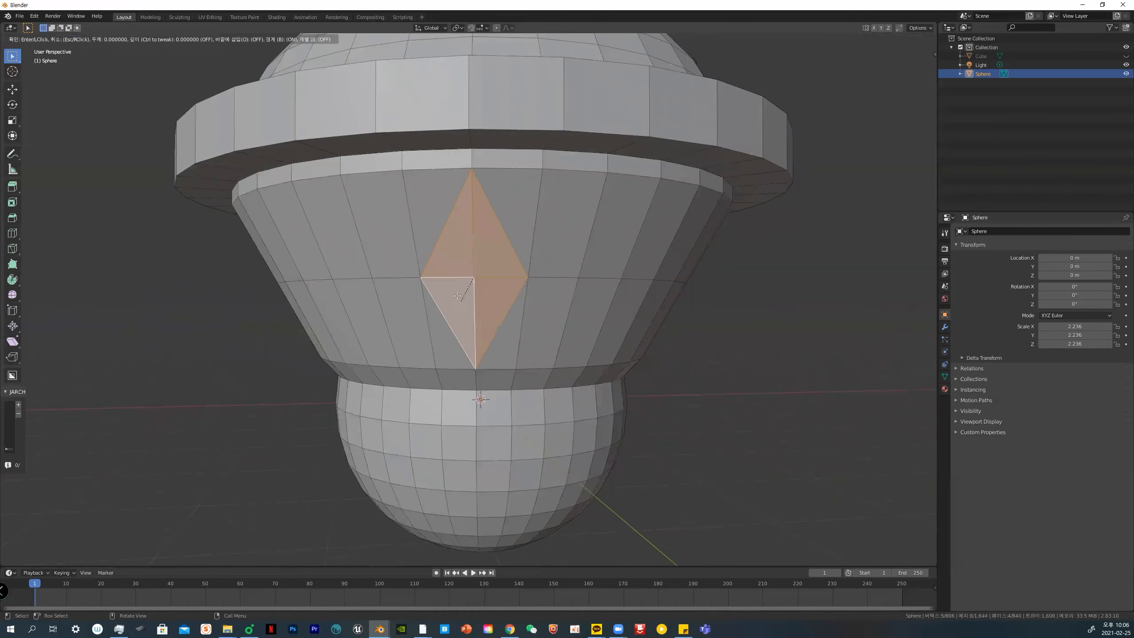
pyautogui.click(477, 301)
# Extrude the inset diamond faces and inspect the result from another angle
pyautogui.moveTo(477, 301); pyautogui.dragTo(441, 311, button='middle')
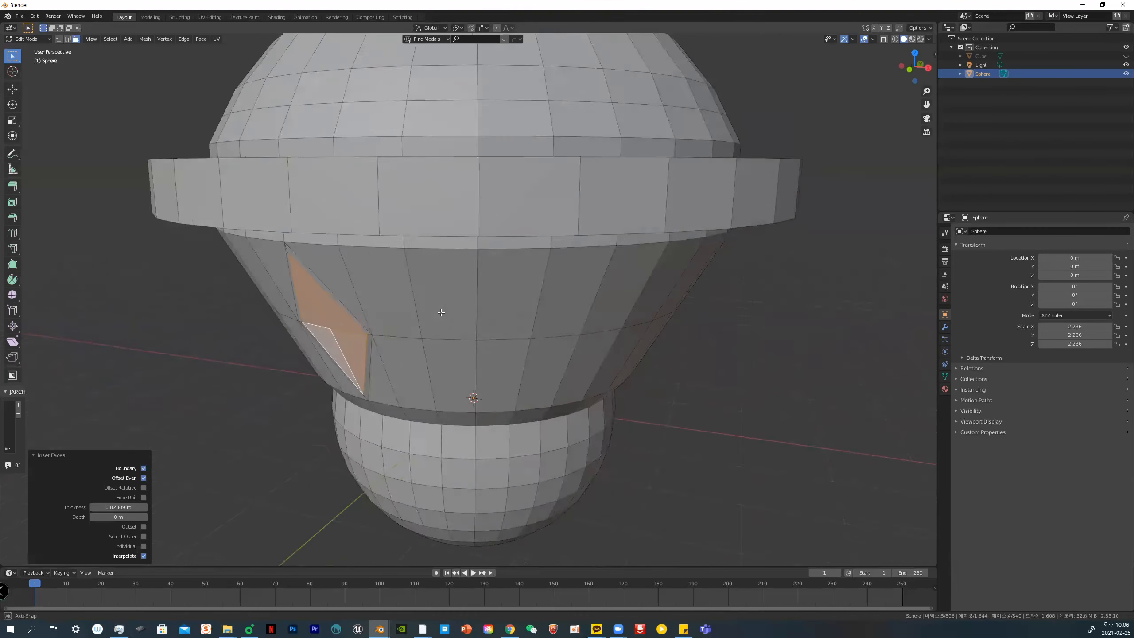
pyautogui.press('e')
pyautogui.click(347, 325)
pyautogui.moveTo(347, 324); pyautogui.dragTo(532, 305, button='middle')
# Undo all the diamond edits on the funnel, including its Knife cut, and the funnel's earlier loop cut
pyautogui.hotkey('ctrl', 'z')
pyautogui.hotkey('ctrl', 'z')
pyautogui.hotkey('ctrl', 'z')
pyautogui.hotkey('ctrl', 'z')
pyautogui.hotkey('ctrl', 'z')
pyautogui.hotkey('ctrl', 'z')
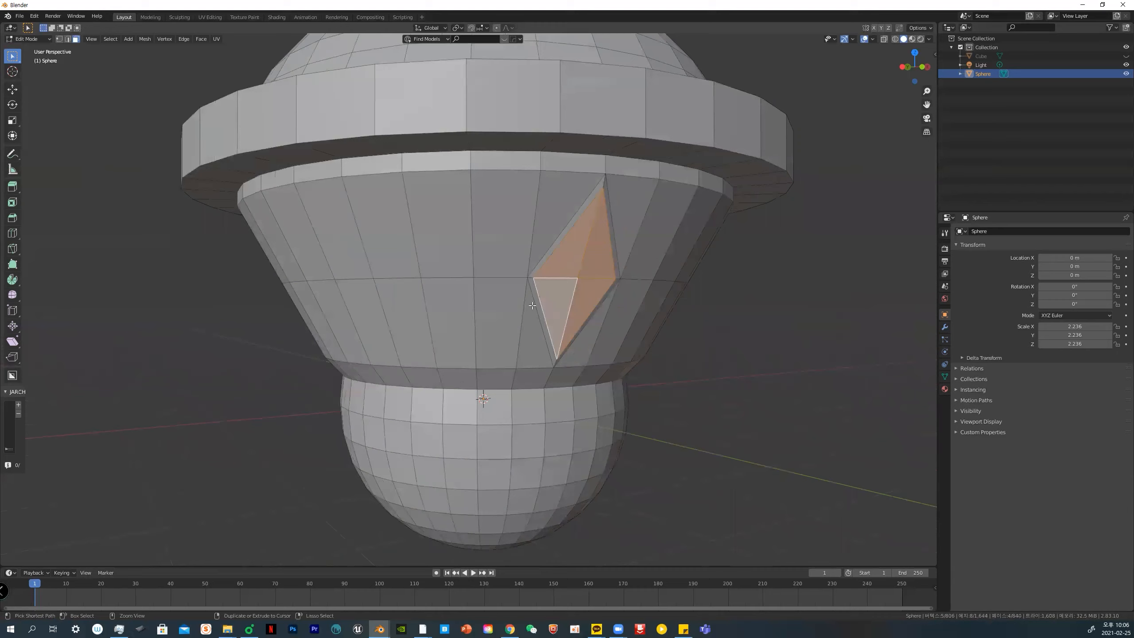
pyautogui.hotkey('ctrl', 'z')
pyautogui.hotkey('ctrl', 'z')
pyautogui.hotkey('ctrl', 'z')
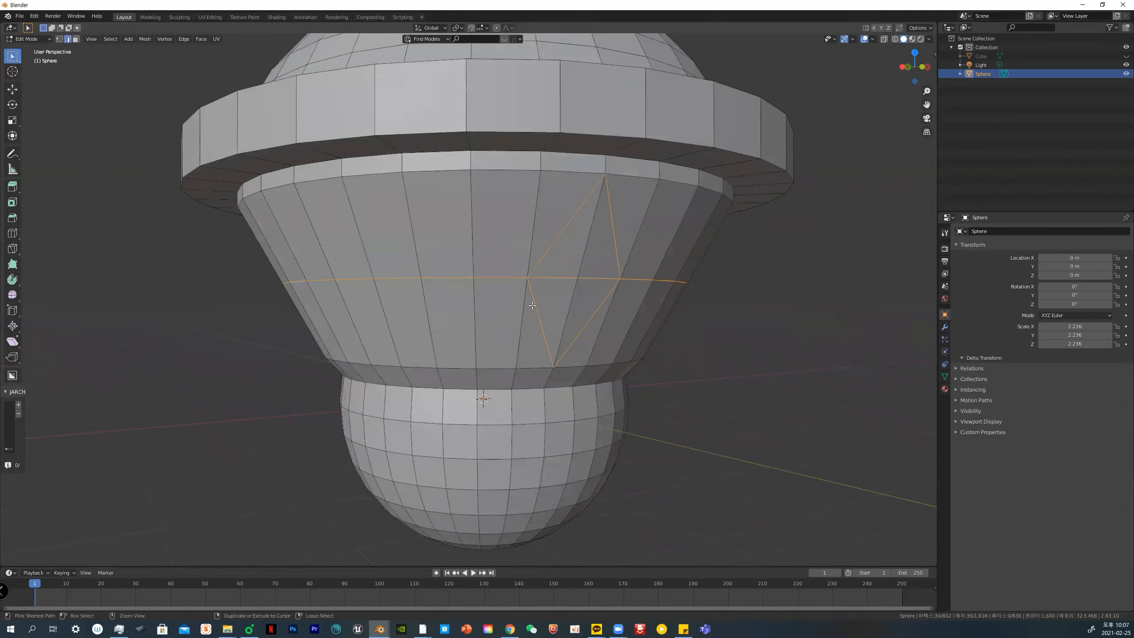
pyautogui.scroll(-3, 532, 306)
pyautogui.moveTo(532, 306); pyautogui.dragTo(522, 309, button='middle')
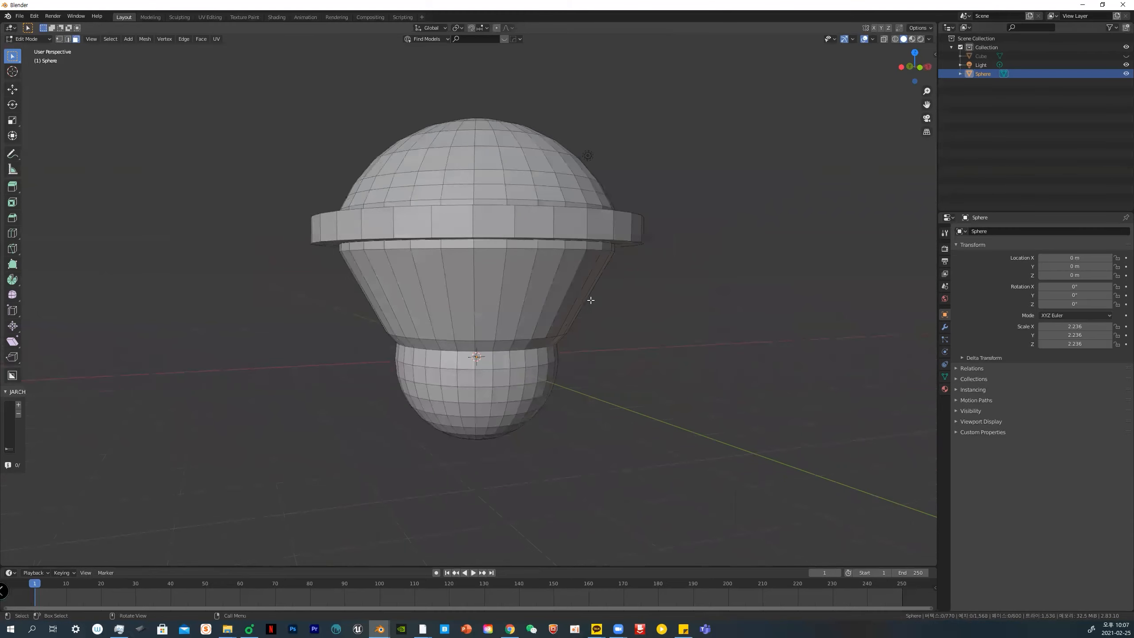
# Try a horizontal Knife cut across the middle of the funnel from the front view, inspect it from behind, and undo it
pyautogui.press('`')
pyautogui.click(561, 272)
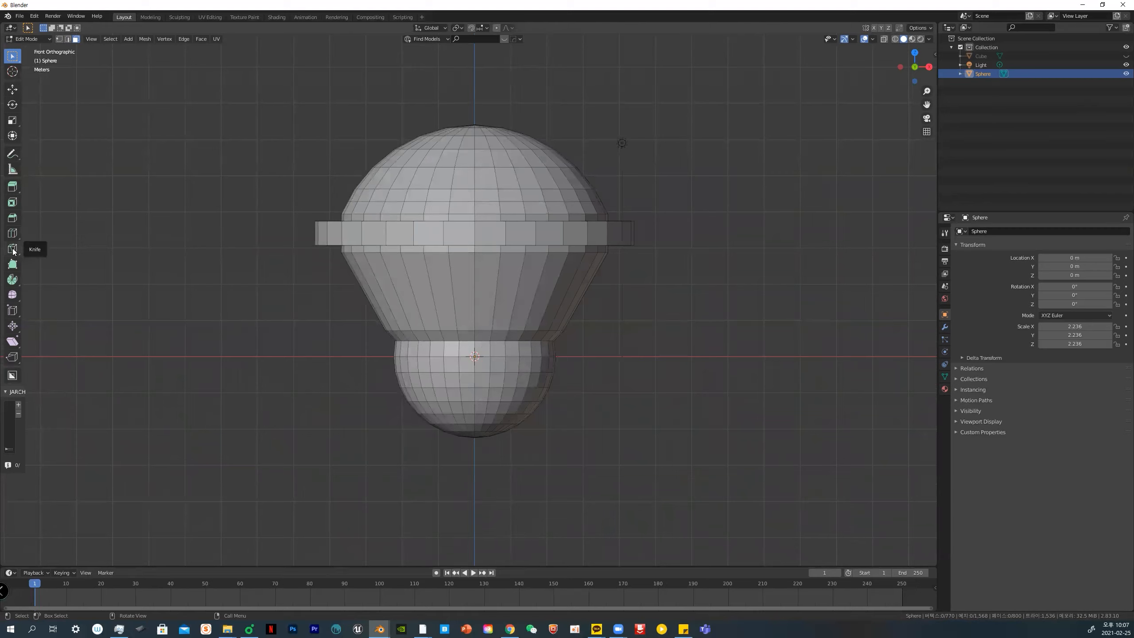
pyautogui.moveTo(12, 252); pyautogui.dragTo(79, 248)
pyautogui.click(319, 283)
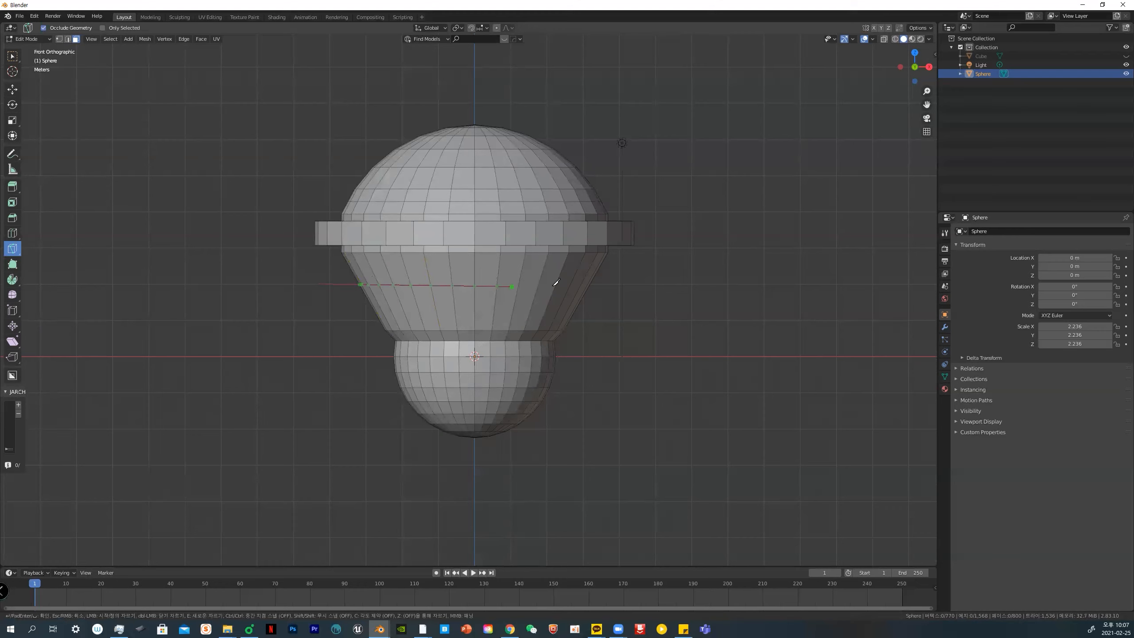
pyautogui.click(637, 282)
pyautogui.press('Return')
pyautogui.moveTo(638, 279); pyautogui.dragTo(685, 275, button='middle')
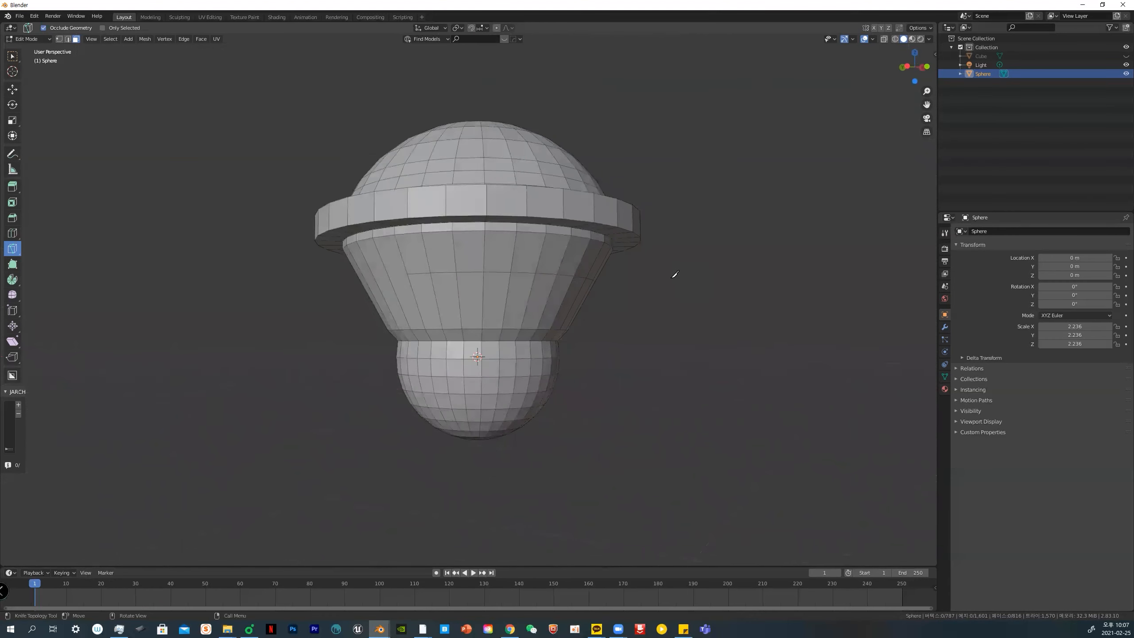
pyautogui.press('`')
pyautogui.click(626, 253)
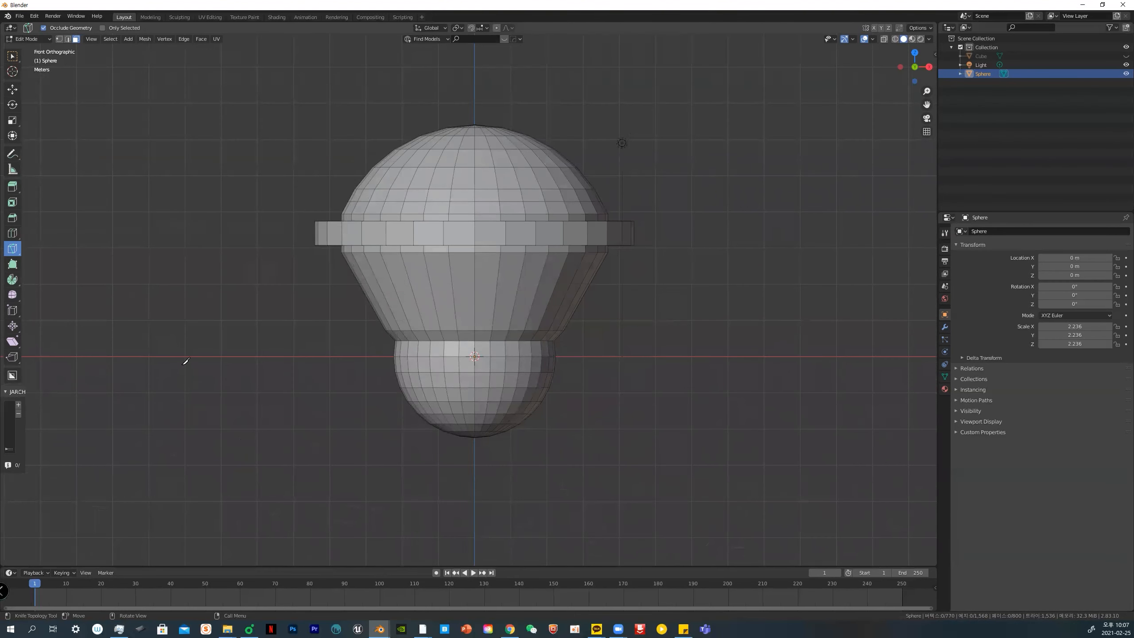
pyautogui.click(186, 361)
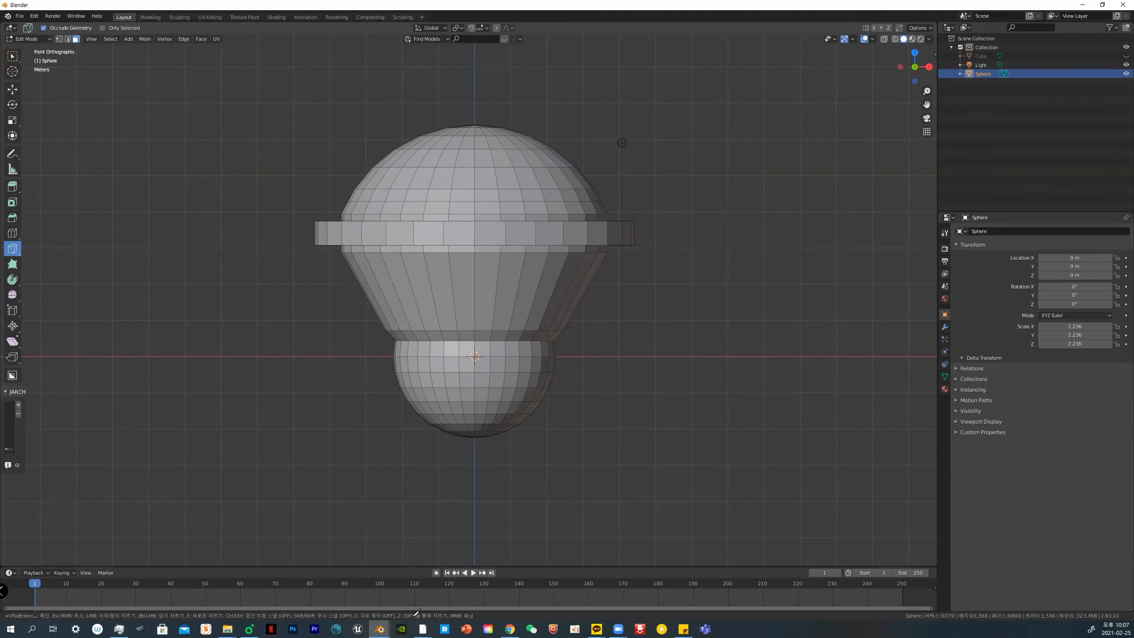
pyautogui.press('c')
pyautogui.press('c')
pyautogui.press('c')
pyautogui.press('c')
pyautogui.click(936, 53)
pyautogui.press('Escape')
pyautogui.press('c')
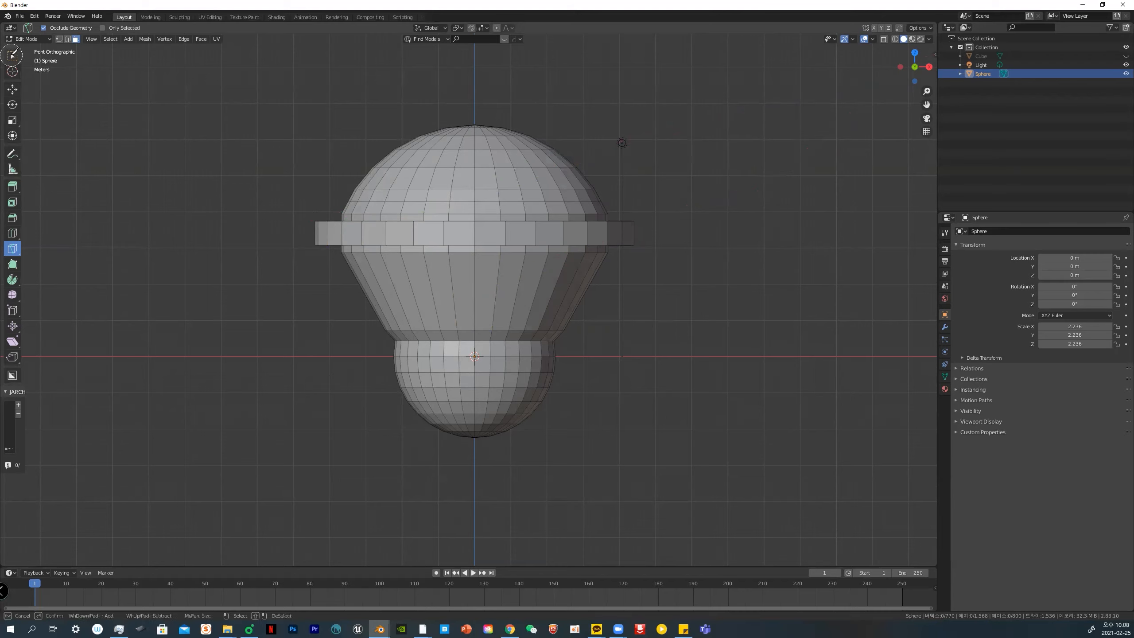
pyautogui.press('Escape')
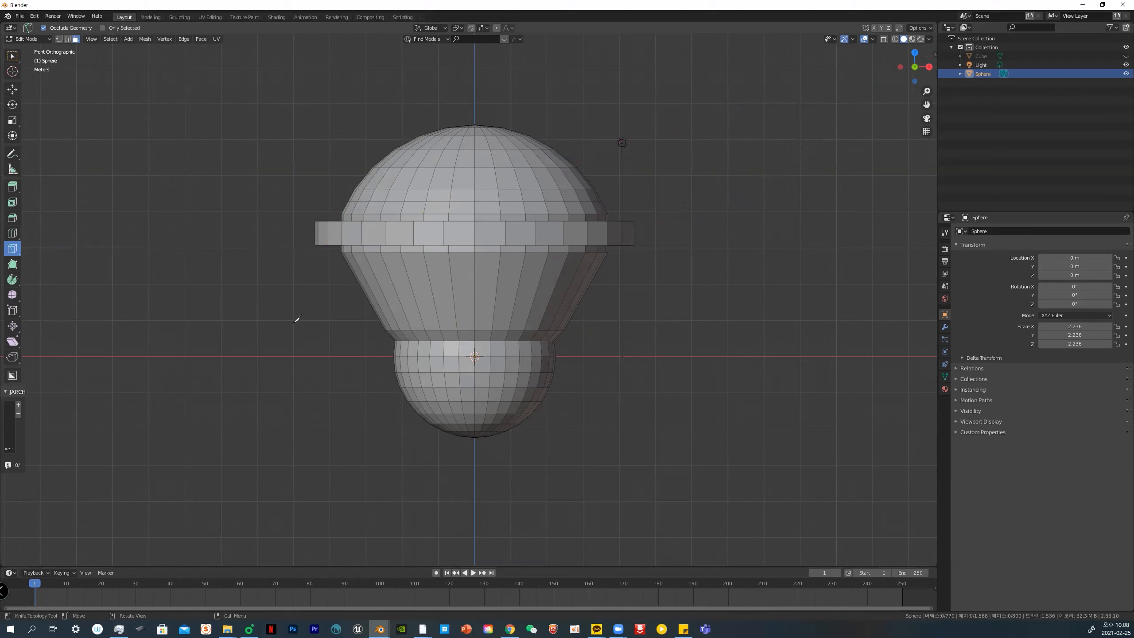
# Try a horizontal Knife cut with the angle constraint enabled across the funnel's narrow lower end in front view
pyautogui.click(244, 371)
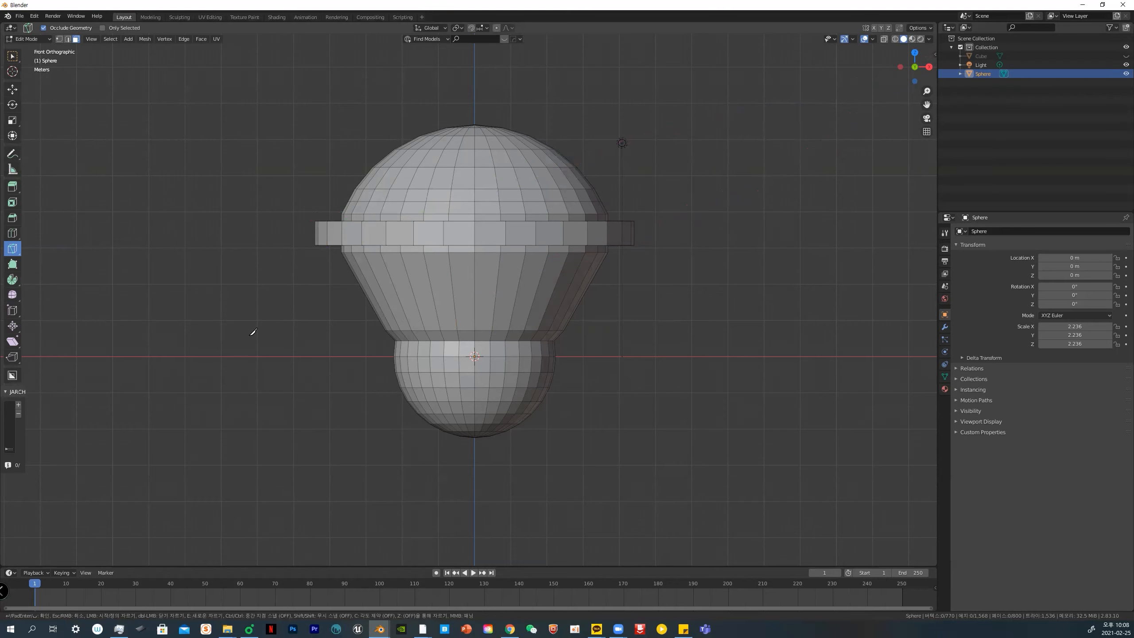
pyautogui.press('c')
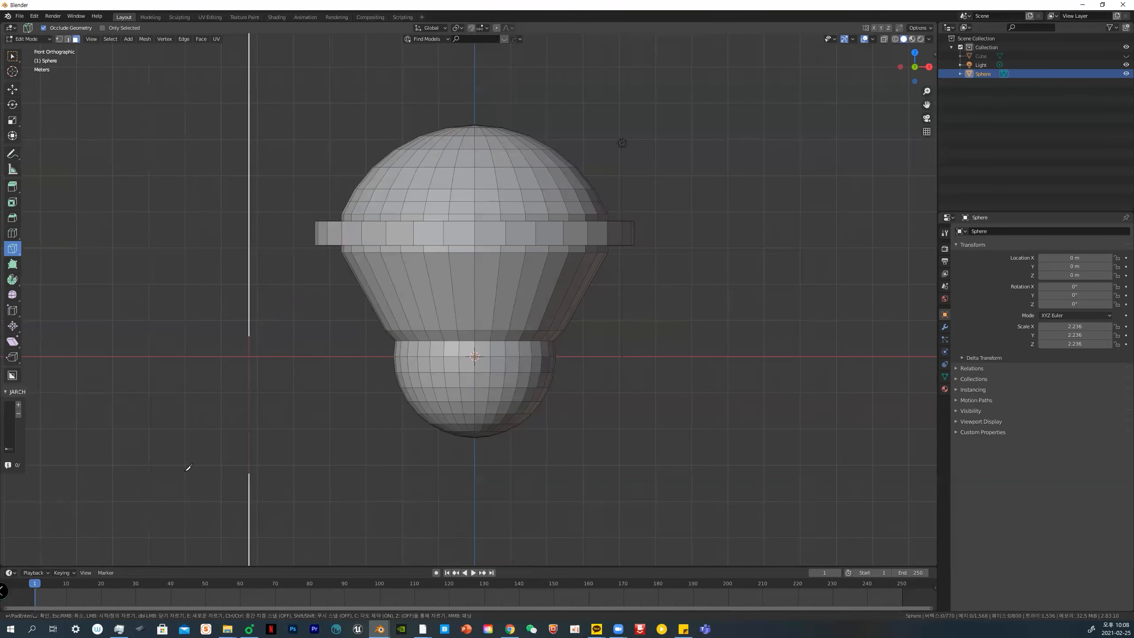
pyautogui.doubleClick(718, 289)
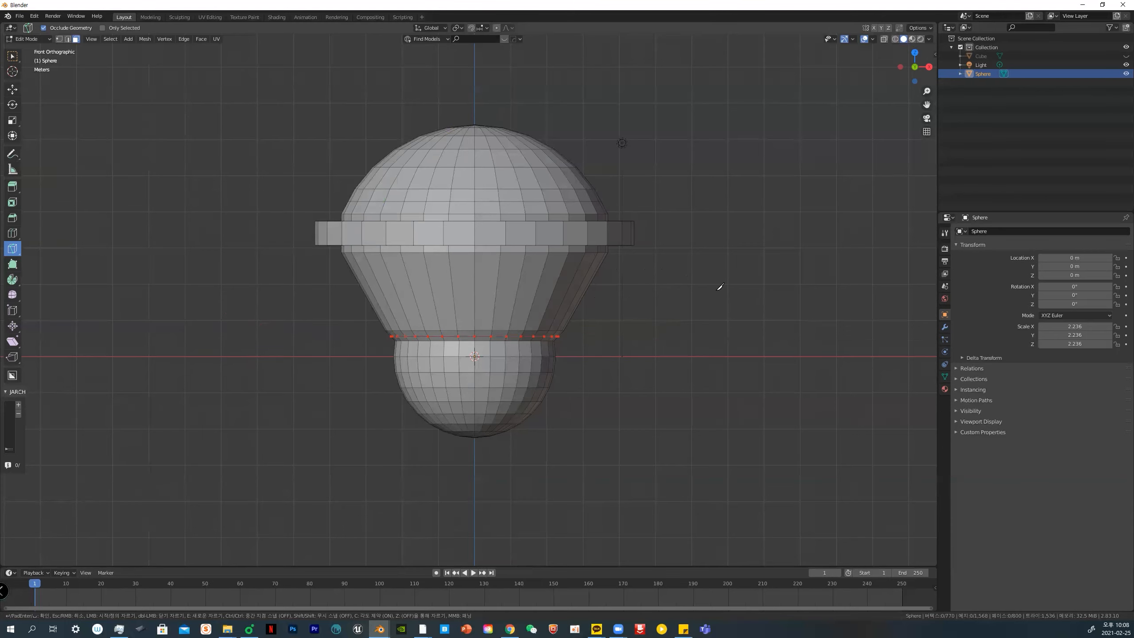
pyautogui.moveTo(691, 287); pyautogui.dragTo(740, 288, button='middle')
pyautogui.press('Return')
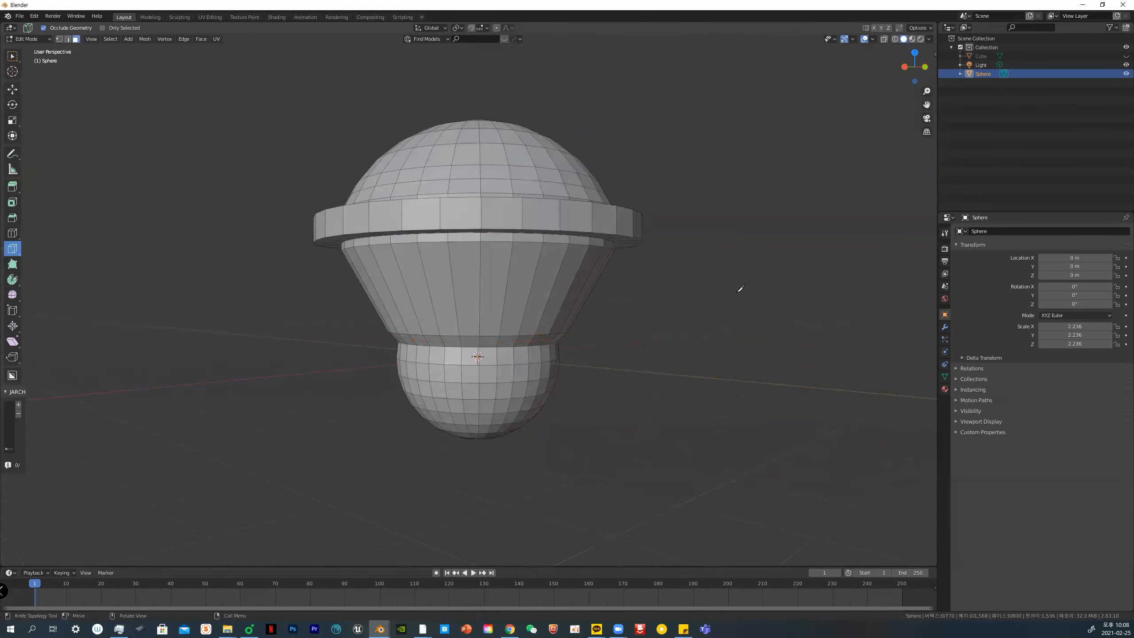
pyautogui.rightClick(711, 284)
pyautogui.press('`')
pyautogui.click(705, 154)
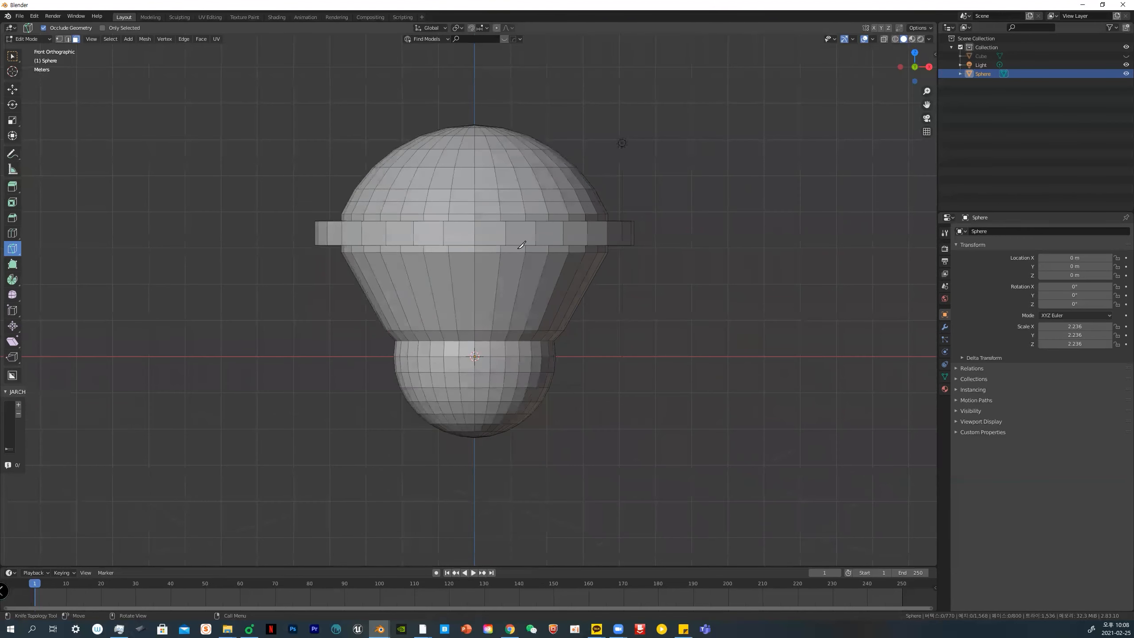
pyautogui.press('z')
pyautogui.press('Escape')
pyautogui.hotkey('shift', 'alt', 'z')
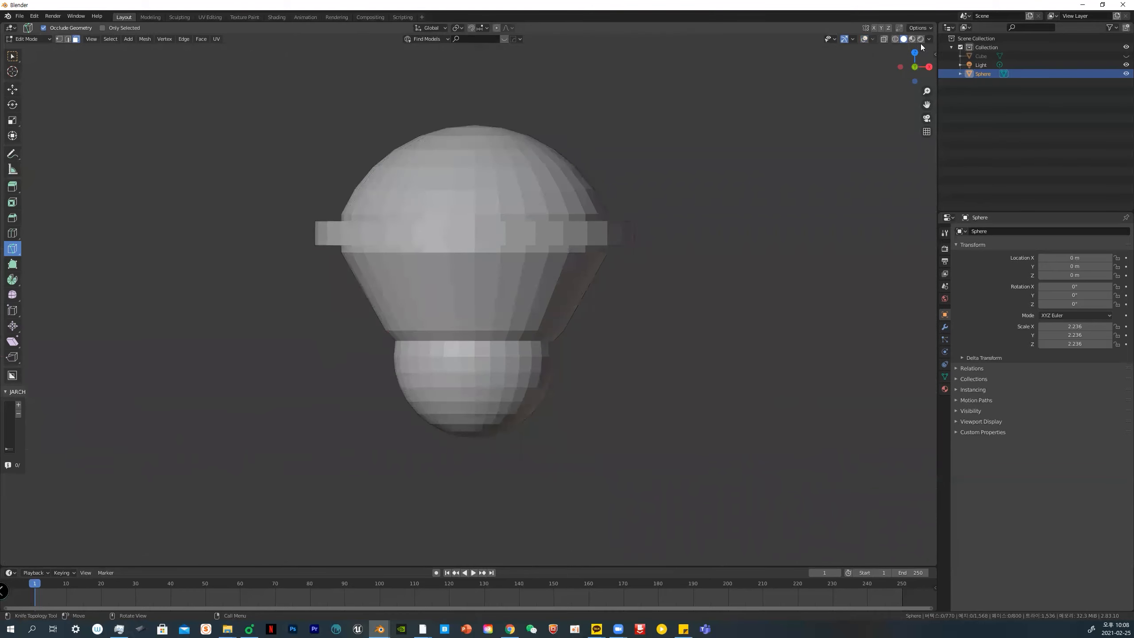
pyautogui.click(864, 39)
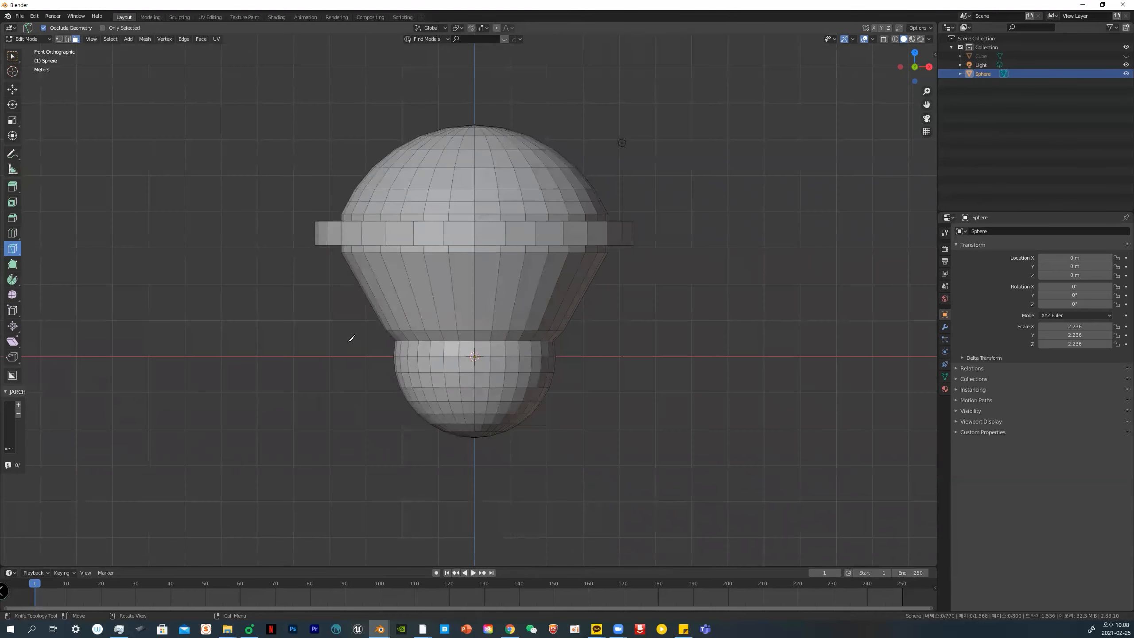
# Try toggling the Knife's cut-through option while drawing a slanted cut across the funnel from the front view, and cancel the cut
pyautogui.click(253, 318)
pyautogui.press('z')
pyautogui.press('z')
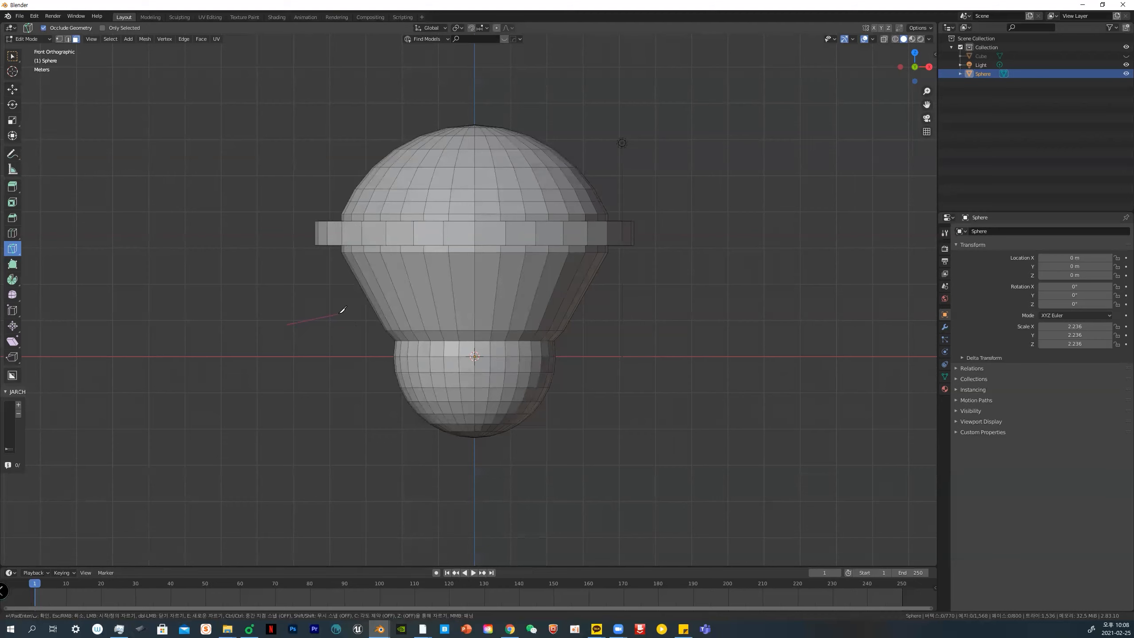
pyautogui.click(726, 266)
pyautogui.press('z')
pyautogui.press('z')
pyautogui.press('Escape')
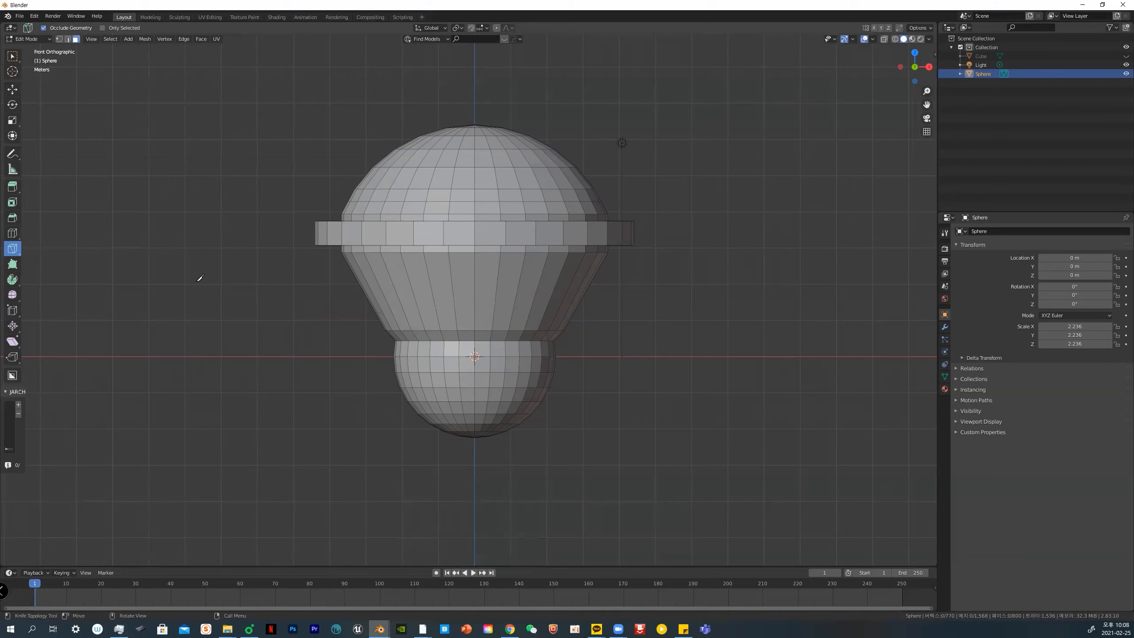
pyautogui.press('z')
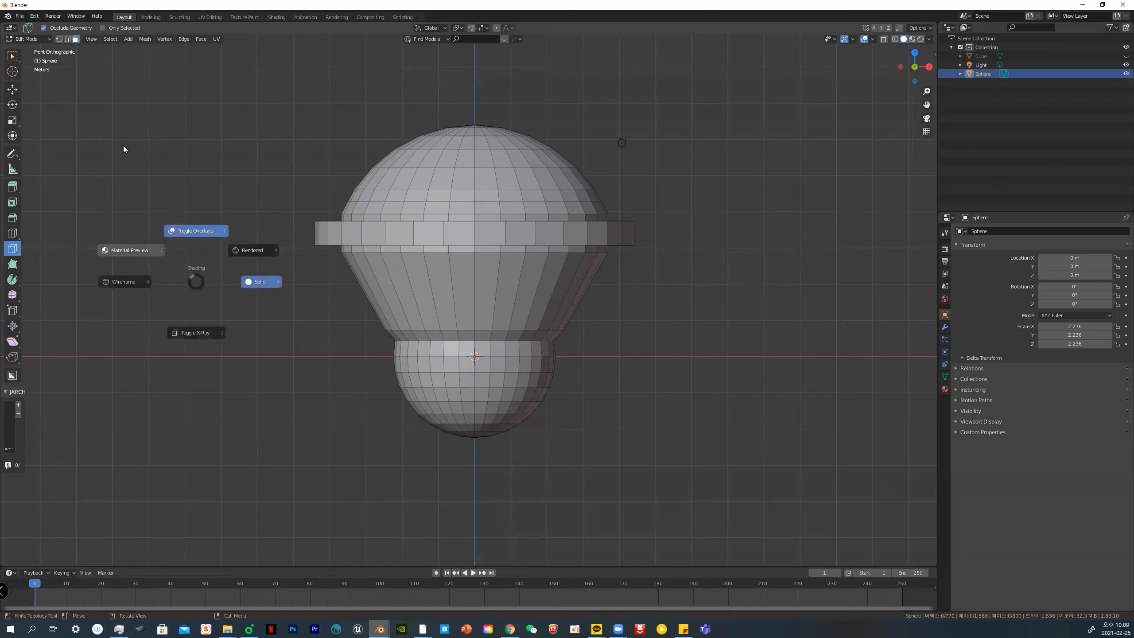
# Cut a horizontal line around the middle of the funnel with the Knife in cut-through mode, from the front view
pyautogui.press('Escape')
pyautogui.click(195, 231)
pyautogui.press('z')
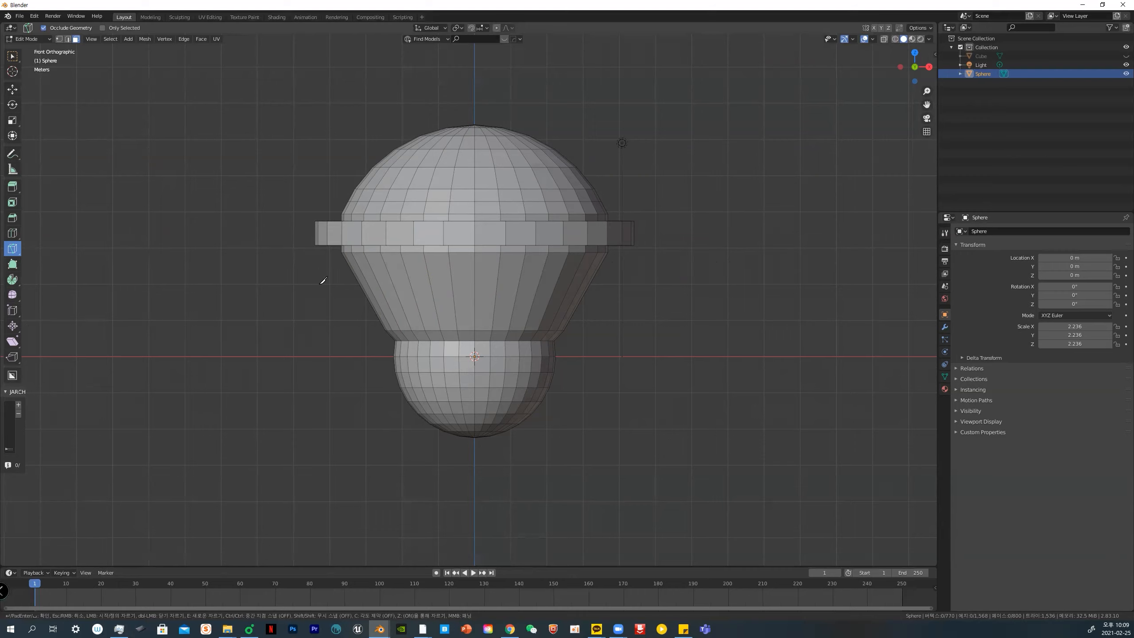
pyautogui.click(339, 286)
pyautogui.press('Return')
pyautogui.moveTo(657, 280); pyautogui.dragTo(756, 279, button='middle')
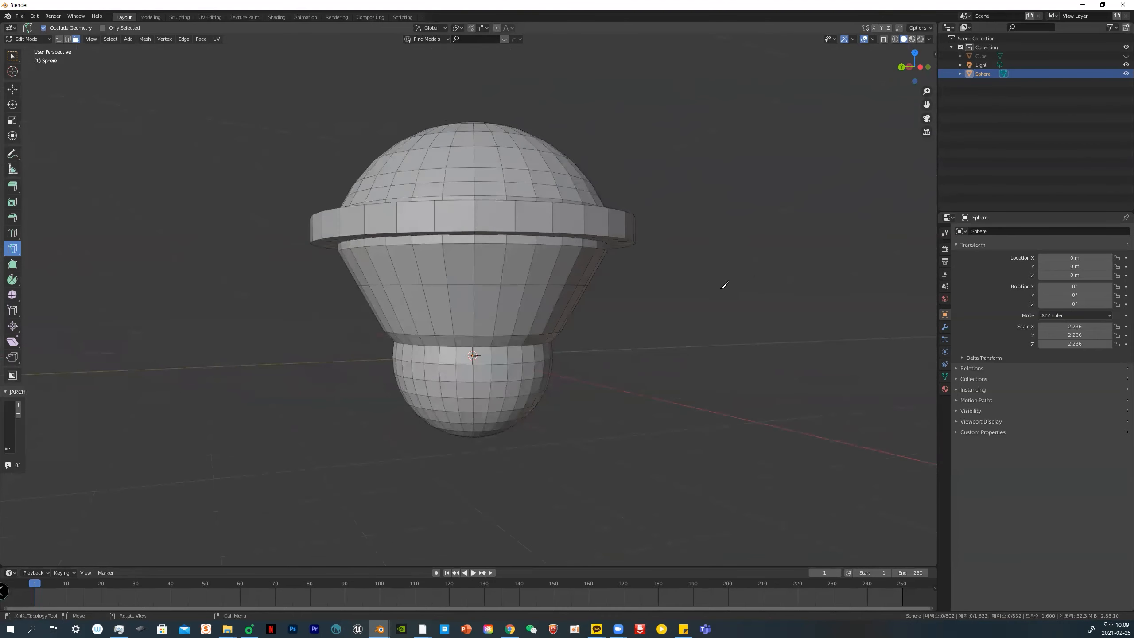
pyautogui.moveTo(679, 296)
pyautogui.mouseDown(button='middle')
pyautogui.moveTo(714, 294)
pyautogui.moveTo(684, 299)
pyautogui.moveTo(694, 303)
pyautogui.mouseUp(button='middle')
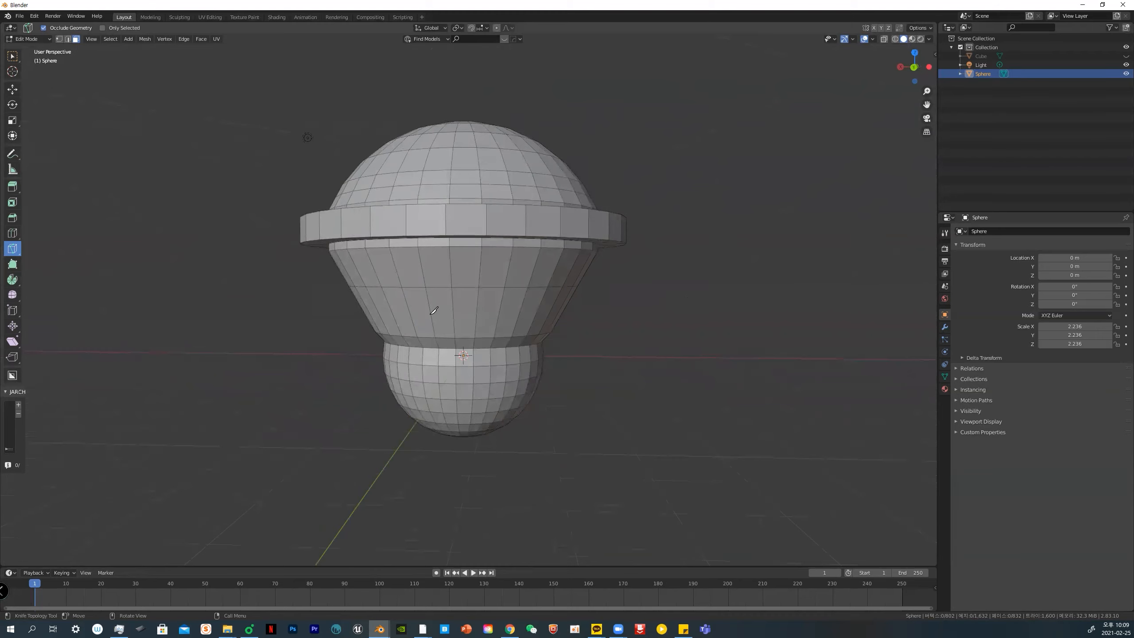
pyautogui.moveTo(422, 307); pyautogui.dragTo(463, 308, button='middle')
# Try a horizontal Knife cut without cut-through across the lower funnel in front view, and inspect it from behind
pyautogui.press('`')
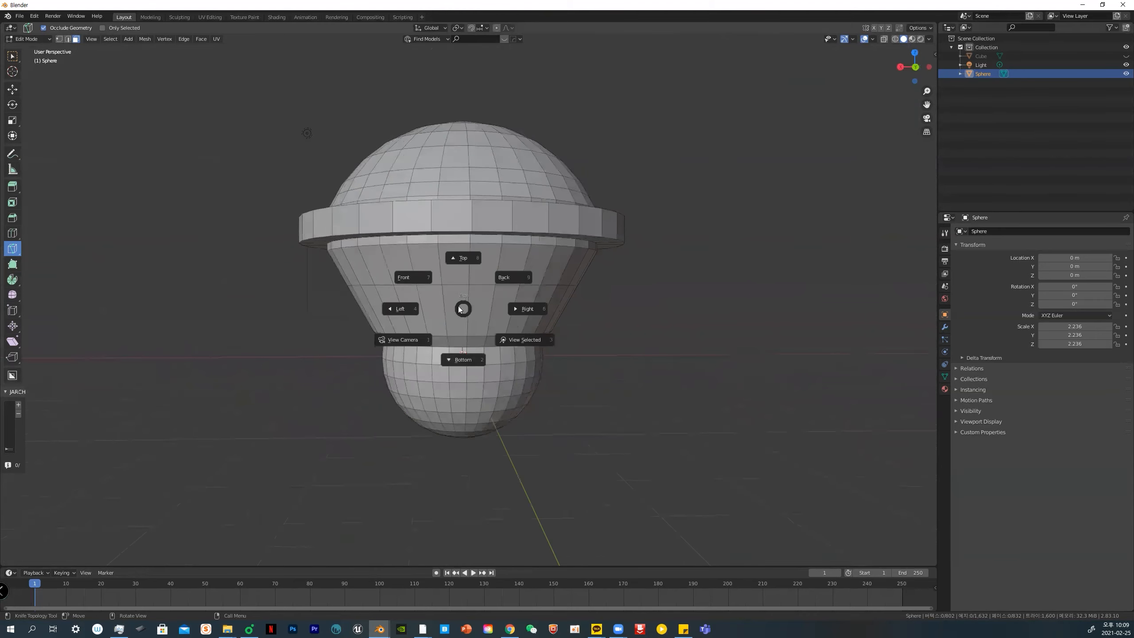
pyautogui.click(414, 278)
pyautogui.click(371, 304)
pyautogui.click(579, 304)
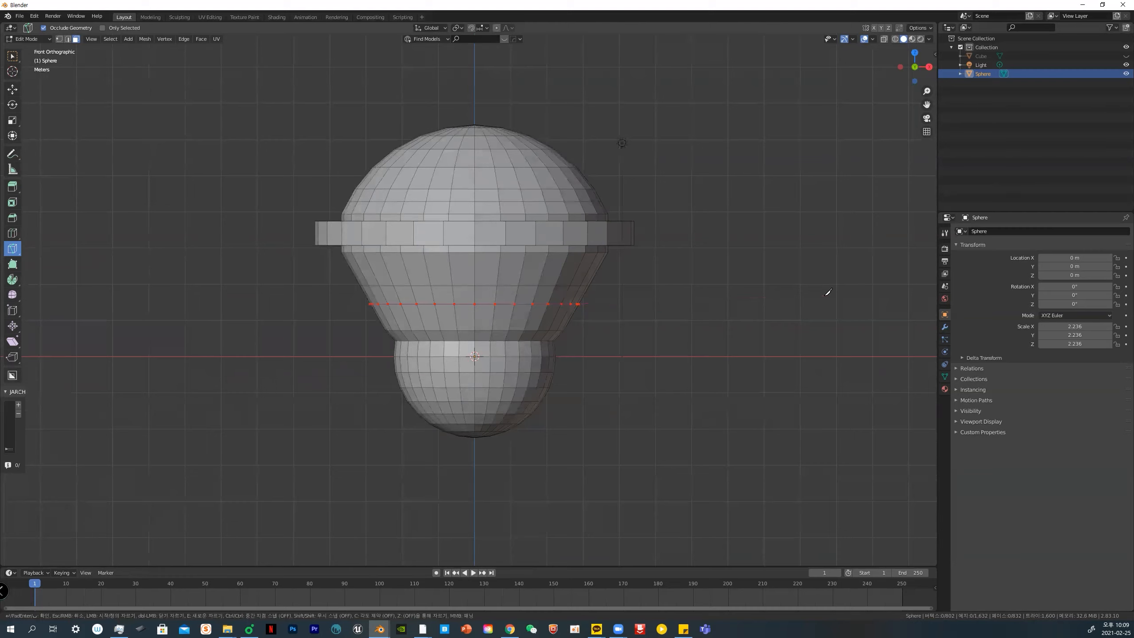
pyautogui.press('Return')
pyautogui.moveTo(827, 293); pyautogui.dragTo(721, 308, button='middle')
pyautogui.moveTo(641, 306); pyautogui.dragTo(815, 301, button='middle')
pyautogui.moveTo(716, 299); pyautogui.dragTo(564, 314, button='middle')
# Try a slanted Knife cut rising from the funnel's narrow end in front view, and check the mesh from another angle
pyautogui.press('`')
pyautogui.click(517, 290)
pyautogui.moveTo(392, 338); pyautogui.dragTo(784, 43)
pyautogui.press('Return')
pyautogui.moveTo(734, 190); pyautogui.dragTo(712, 198, button='middle')
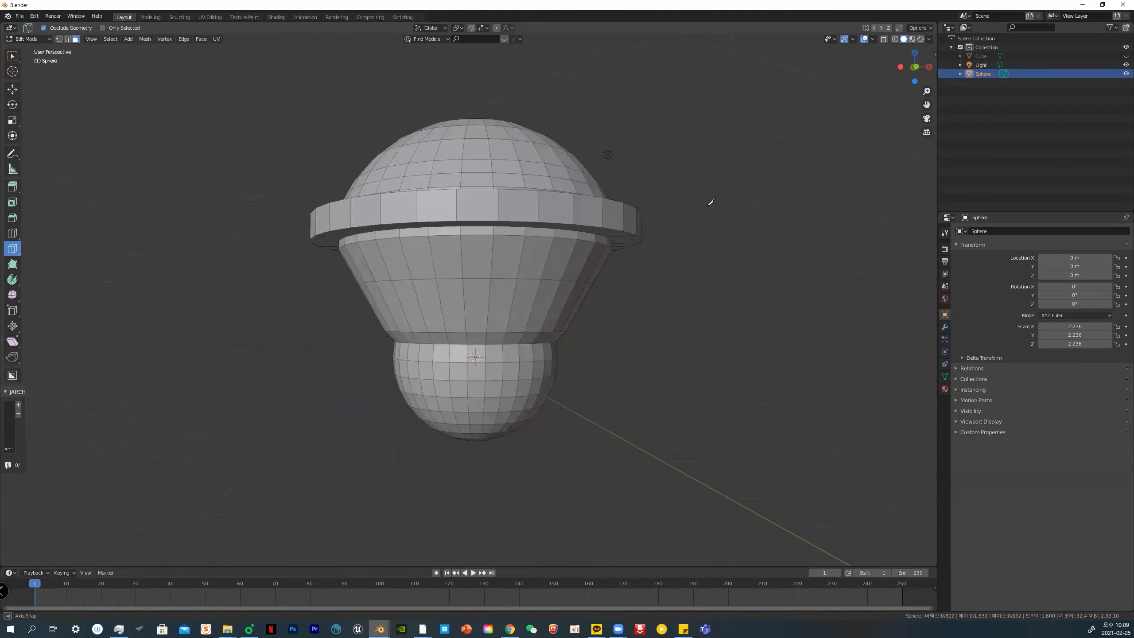
pyautogui.press('`')
pyautogui.click(672, 174)
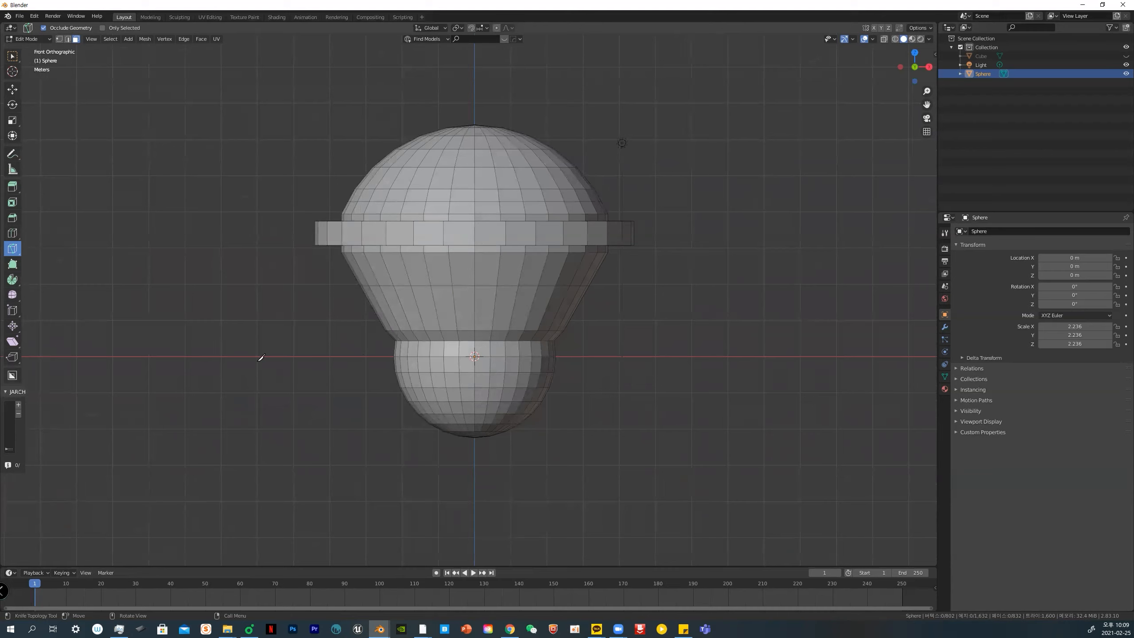
pyautogui.press('k')
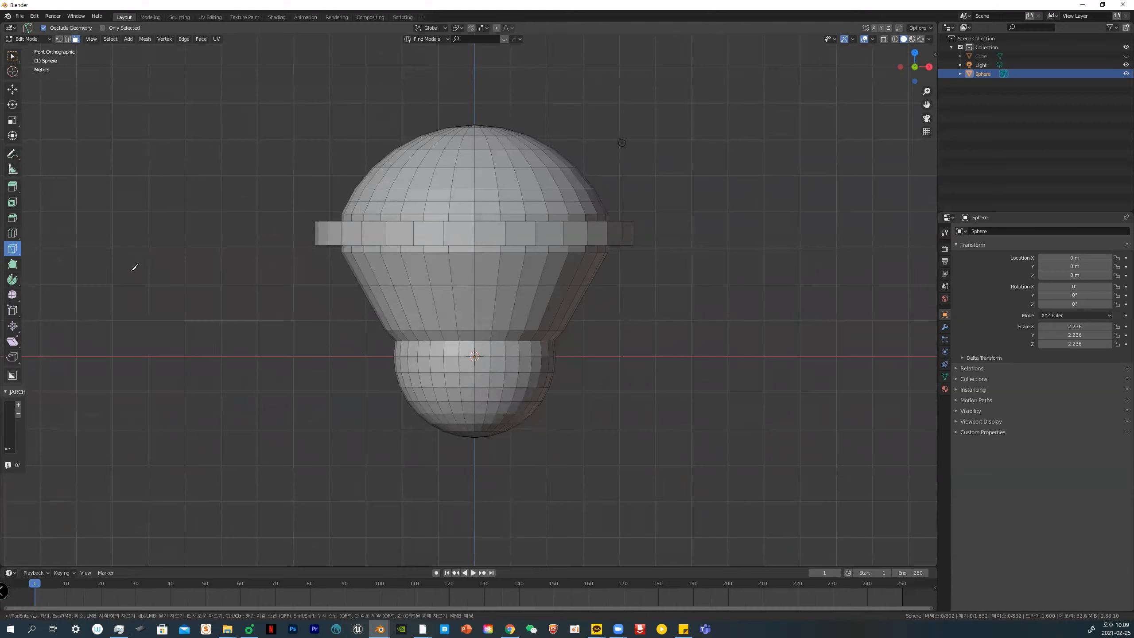
pyautogui.press('Escape')
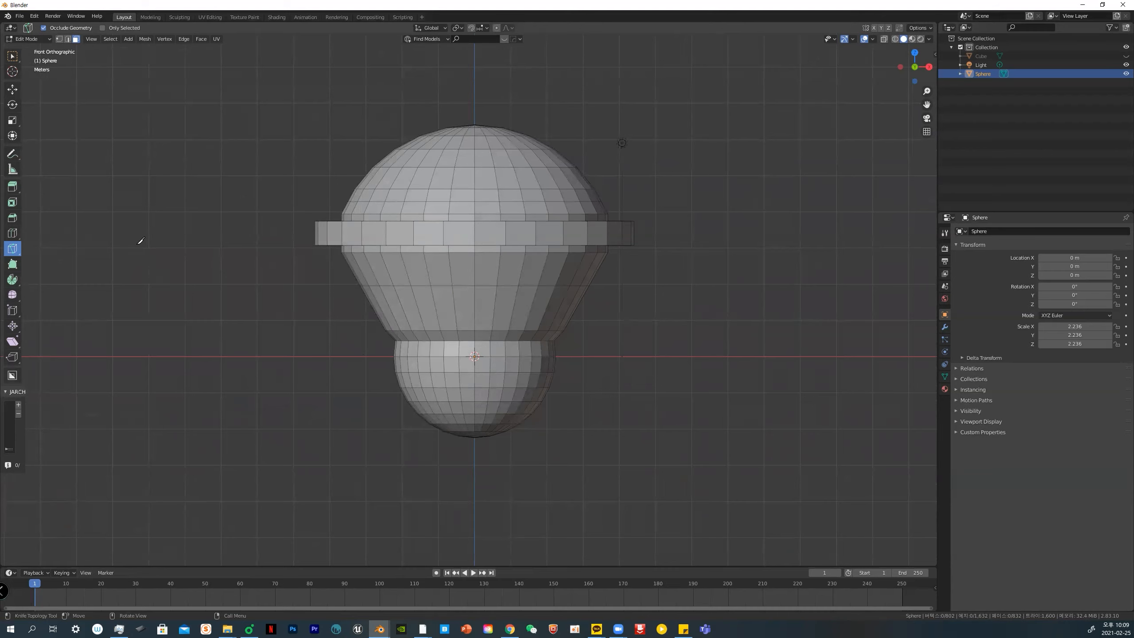
pyautogui.click(15, 250)
pyautogui.click(54, 256)
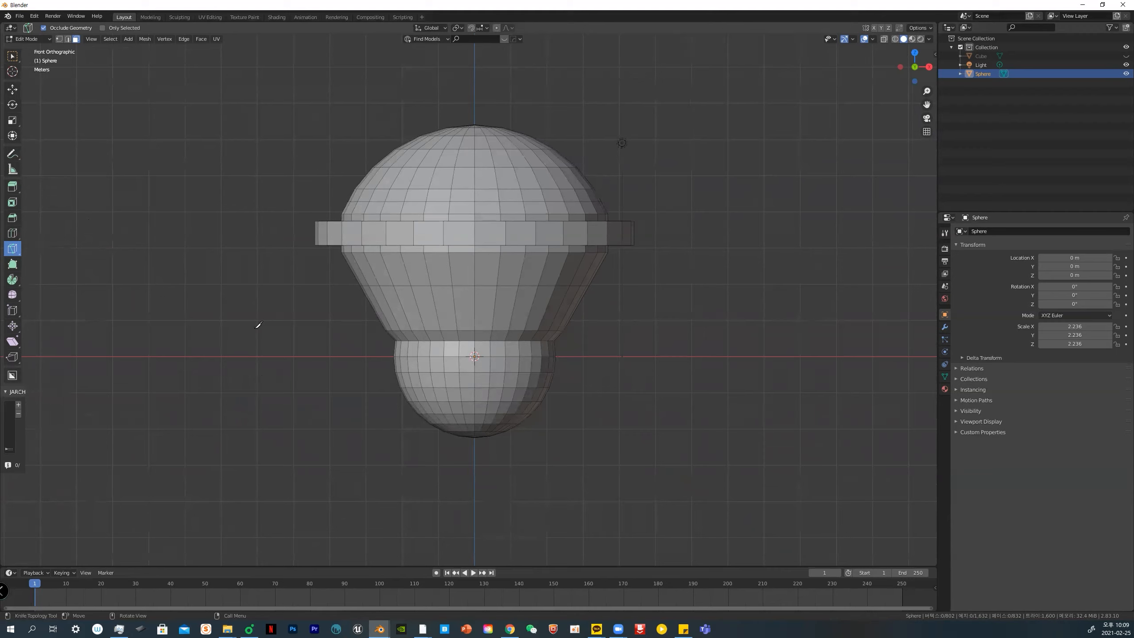
pyautogui.click(298, 370)
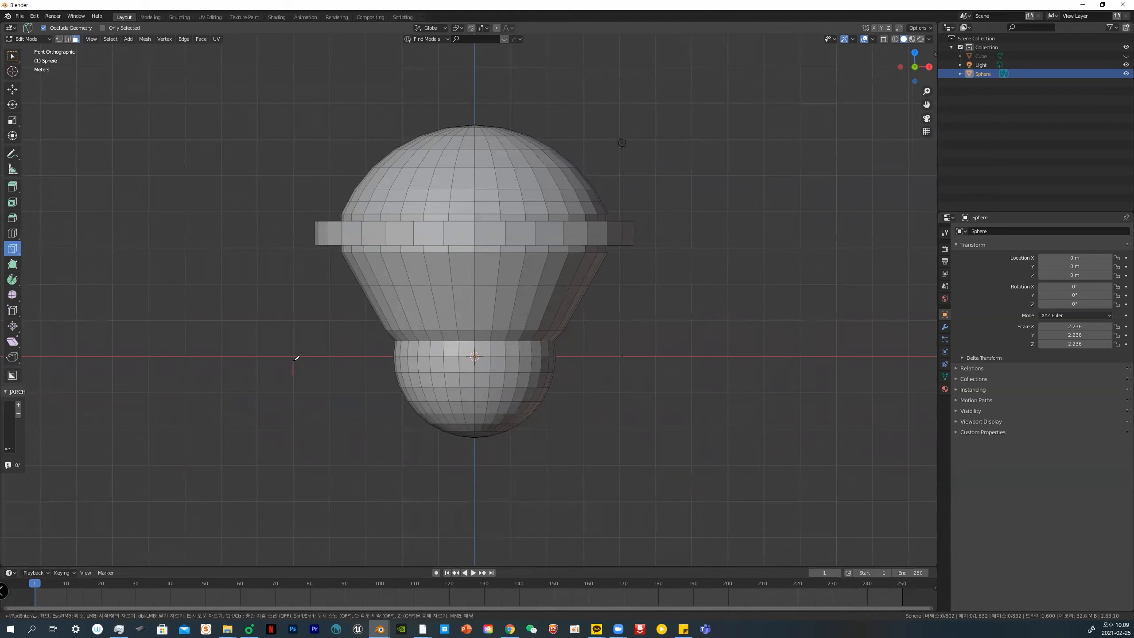
pyautogui.press('Escape')
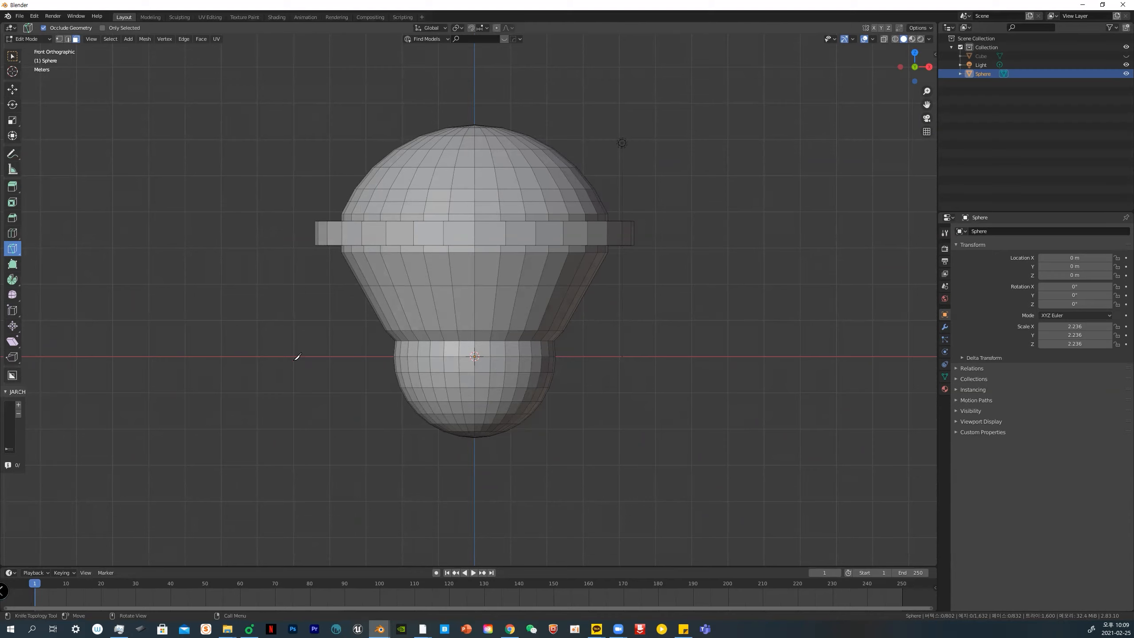
pyautogui.press('z')
pyautogui.press('Escape')
# Cut a slanted line through the funnel, rim and lower dome with the Knife in cut-through mode, from the front view
pyautogui.click(297, 356)
pyautogui.press('z')
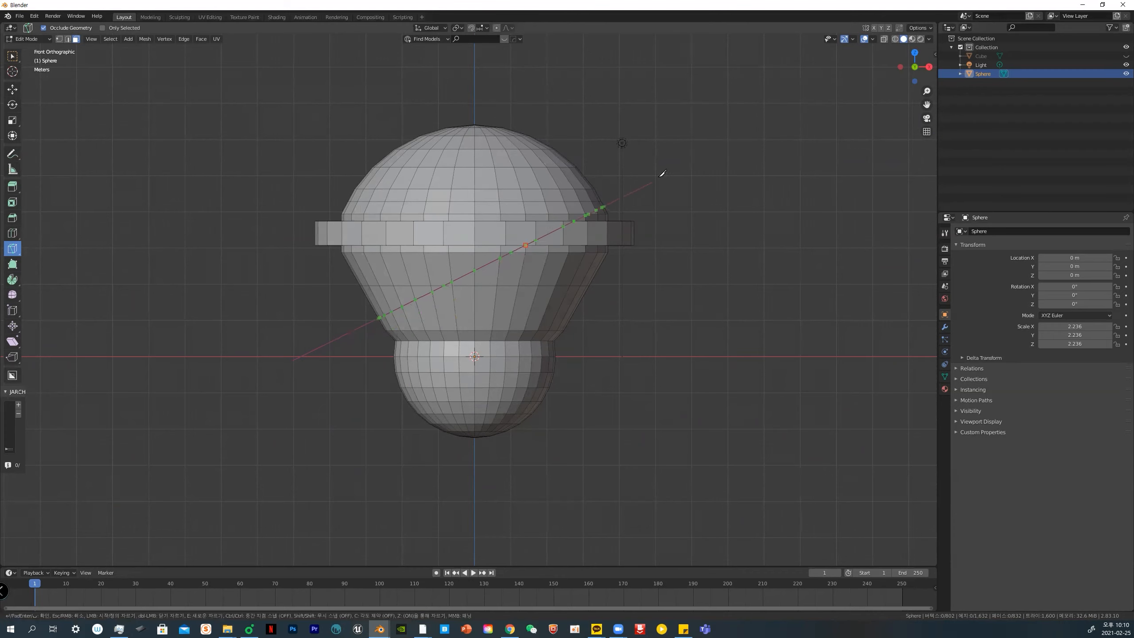
pyautogui.click(698, 140)
pyautogui.press('Return')
pyautogui.moveTo(697, 148); pyautogui.dragTo(525, 169, button='middle')
# Examine how the slanted Knife cut continues around the mesh, selecting faces on the dome and funnel
pyautogui.click(12, 57)
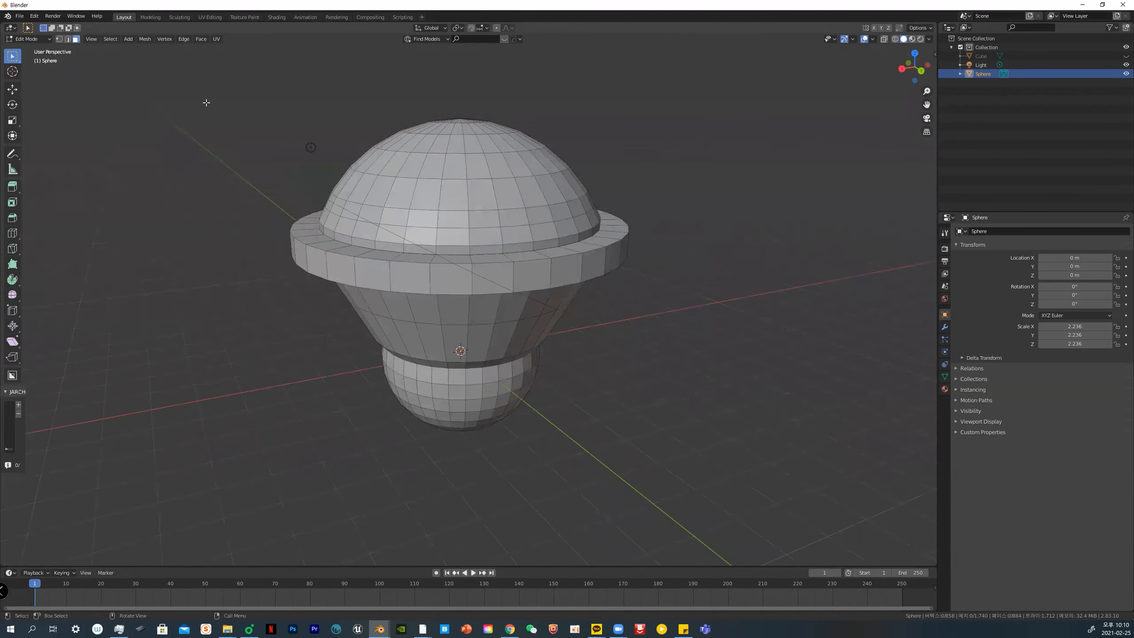
pyautogui.moveTo(433, 126); pyautogui.dragTo(436, 128, button='middle')
pyautogui.click(441, 195)
pyautogui.moveTo(310, 102); pyautogui.dragTo(634, 179)
pyautogui.moveTo(634, 178); pyautogui.dragTo(657, 188, button='middle')
pyautogui.click(478, 308)
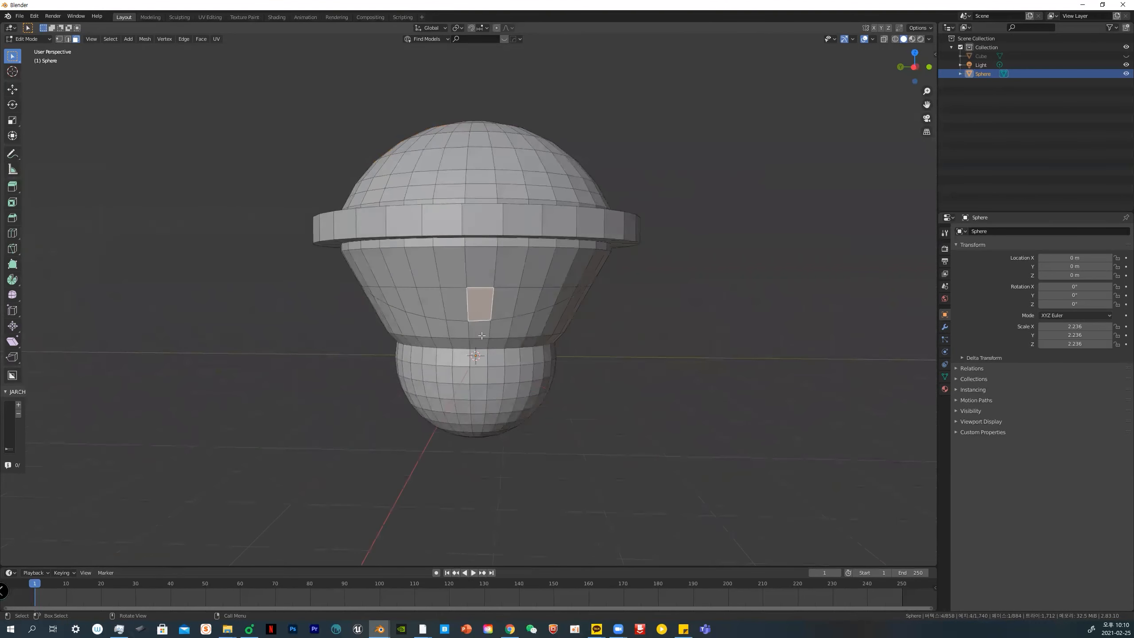
pyautogui.moveTo(424, 226); pyautogui.dragTo(468, 229, button='middle')
pyautogui.moveTo(571, 293); pyautogui.dragTo(643, 295, button='middle')
# Try a steep slanted Bisect across the mesh in left view with only one funnel face selected
pyautogui.press('`')
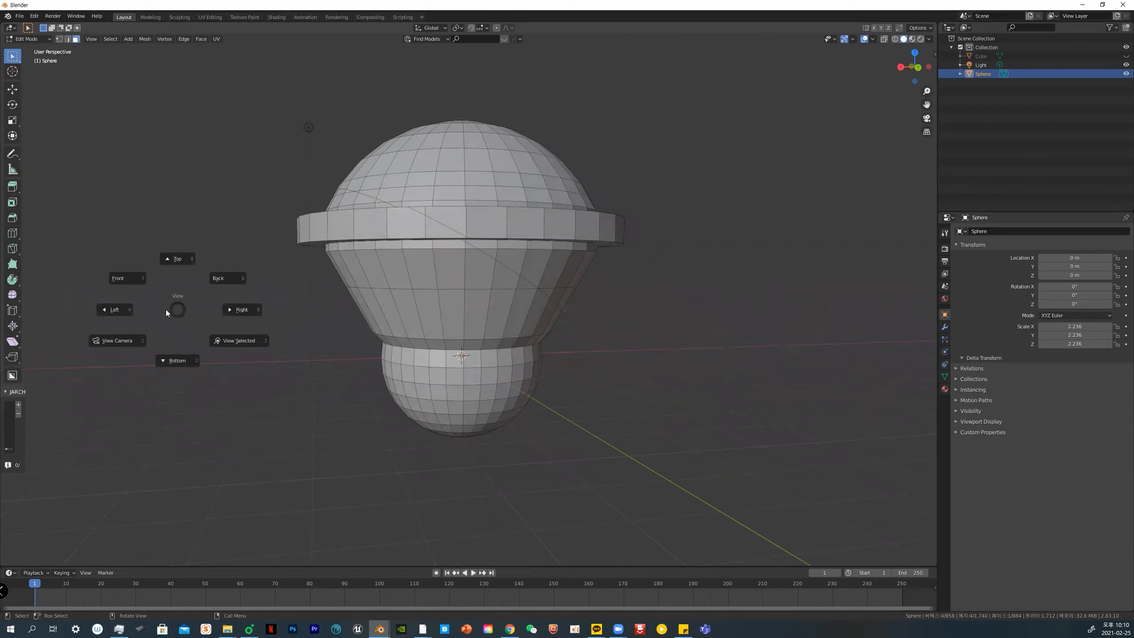
pyautogui.click(116, 310)
pyautogui.click(12, 249)
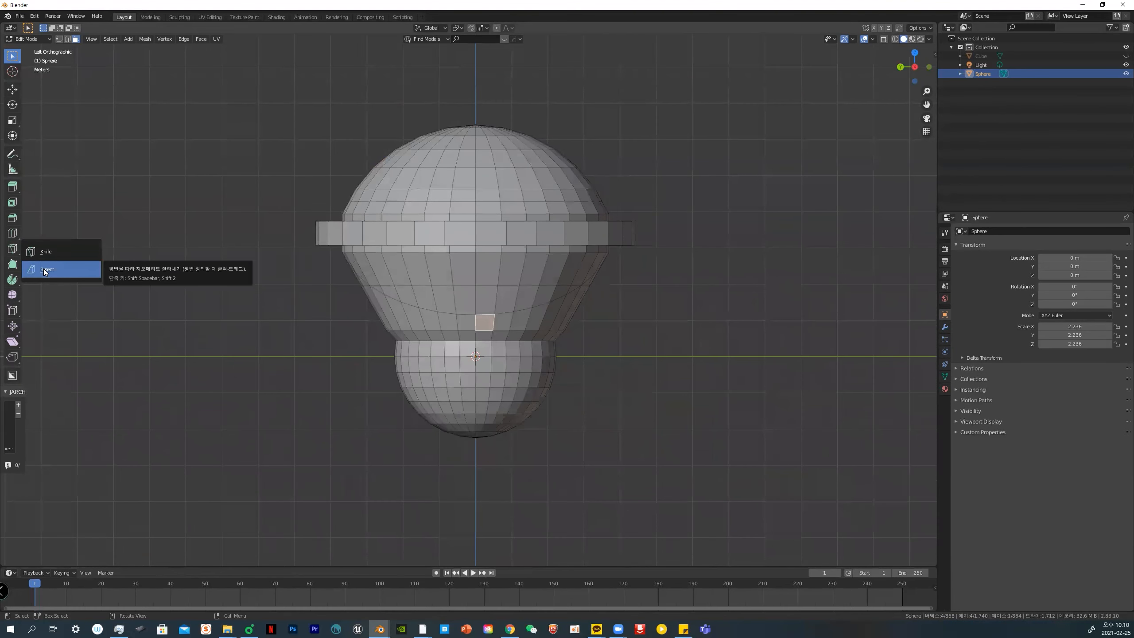
pyautogui.click(47, 271)
pyautogui.moveTo(396, 75); pyautogui.dragTo(562, 444)
pyautogui.click(10, 252)
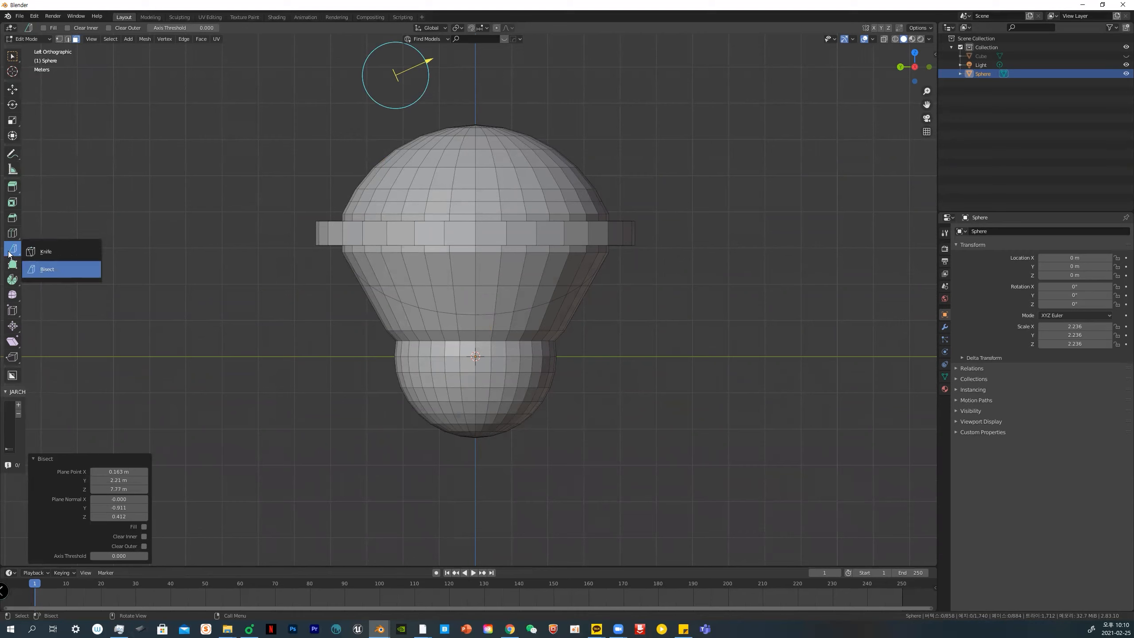
pyautogui.click(545, 348)
pyautogui.click(581, 427)
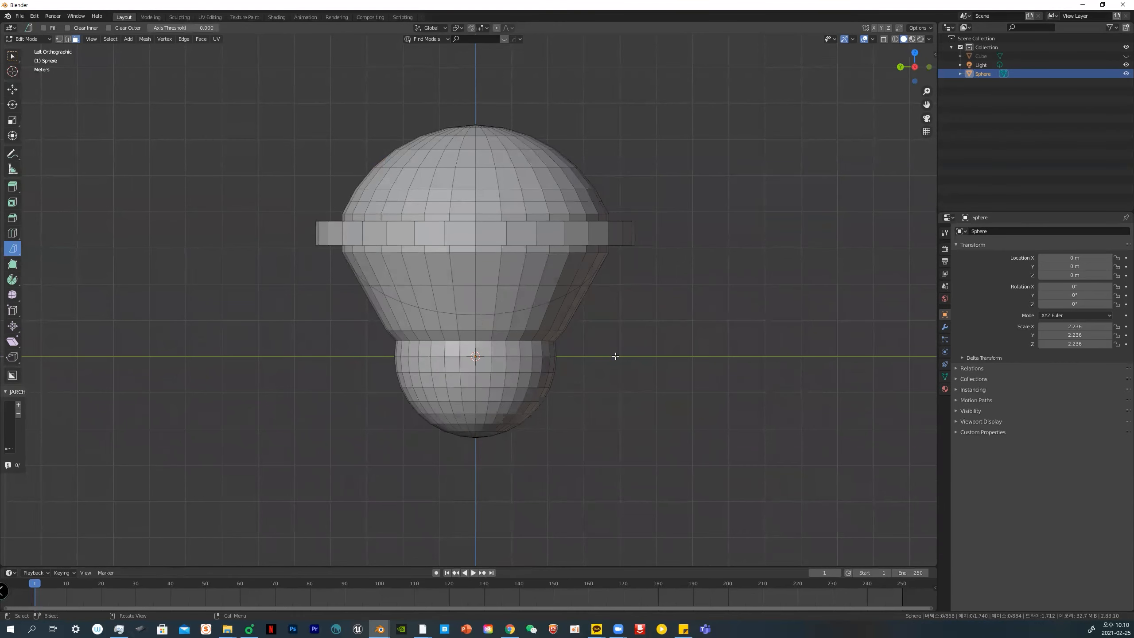
# Select the whole mesh and bisect it along a diagonal line across the dome, rim and funnel in left view
pyautogui.press('a')
pyautogui.moveTo(572, 378); pyautogui.dragTo(454, 243)
pyautogui.click(453, 244)
# Bisect the fully selected mesh along a vertical line close to its centre in left view
pyautogui.moveTo(12, 249); pyautogui.dragTo(36, 269)
pyautogui.moveTo(479, 456); pyautogui.dragTo(477, 98)
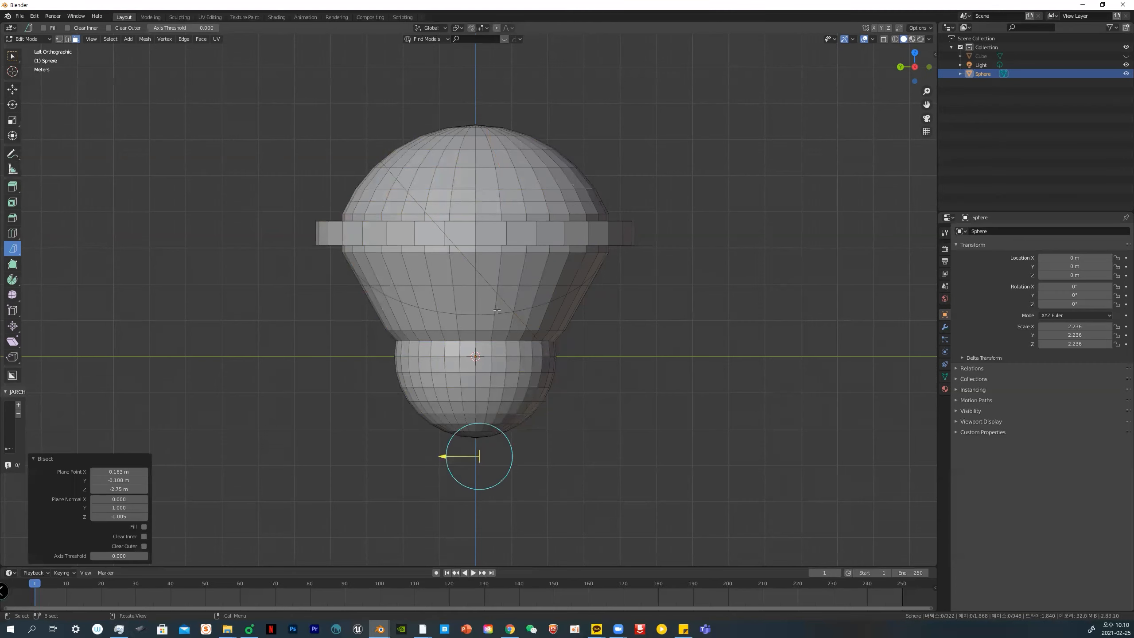
pyautogui.press('a')
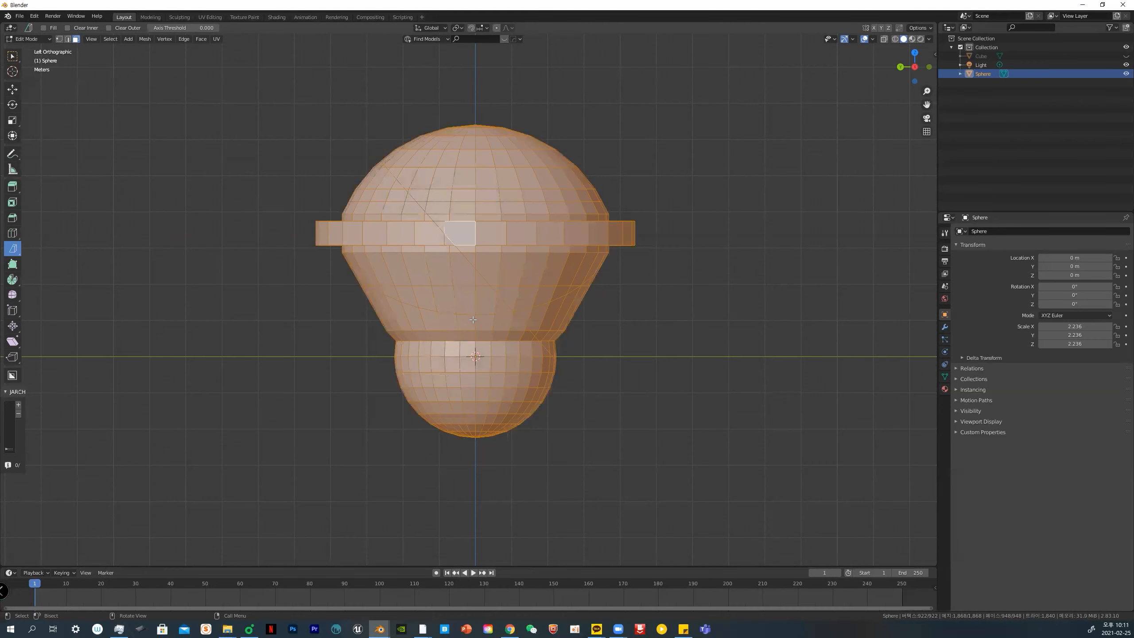
pyautogui.moveTo(13, 248); pyautogui.dragTo(39, 268)
pyautogui.moveTo(467, 103); pyautogui.dragTo(468, 352)
pyautogui.click(468, 350)
pyautogui.moveTo(659, 312)
pyautogui.mouseDown(button='middle')
pyautogui.moveTo(600, 362)
pyautogui.moveTo(547, 365)
pyautogui.moveTo(603, 299)
pyautogui.moveTo(711, 324)
pyautogui.moveTo(627, 368)
pyautogui.moveTo(634, 415)
pyautogui.moveTo(655, 320)
pyautogui.moveTo(679, 324)
pyautogui.moveTo(666, 318)
pyautogui.mouseUp(button='middle')
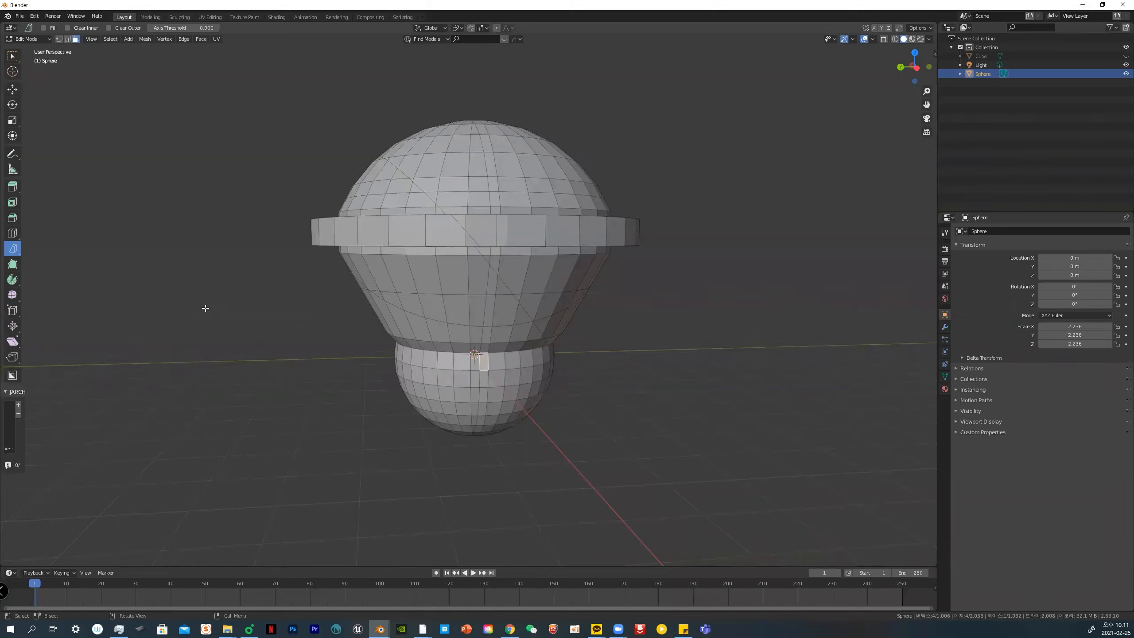
# Try a horizontal Bisect across the upper funnel with only a single face of the lower sphere selected
pyautogui.click(14, 253)
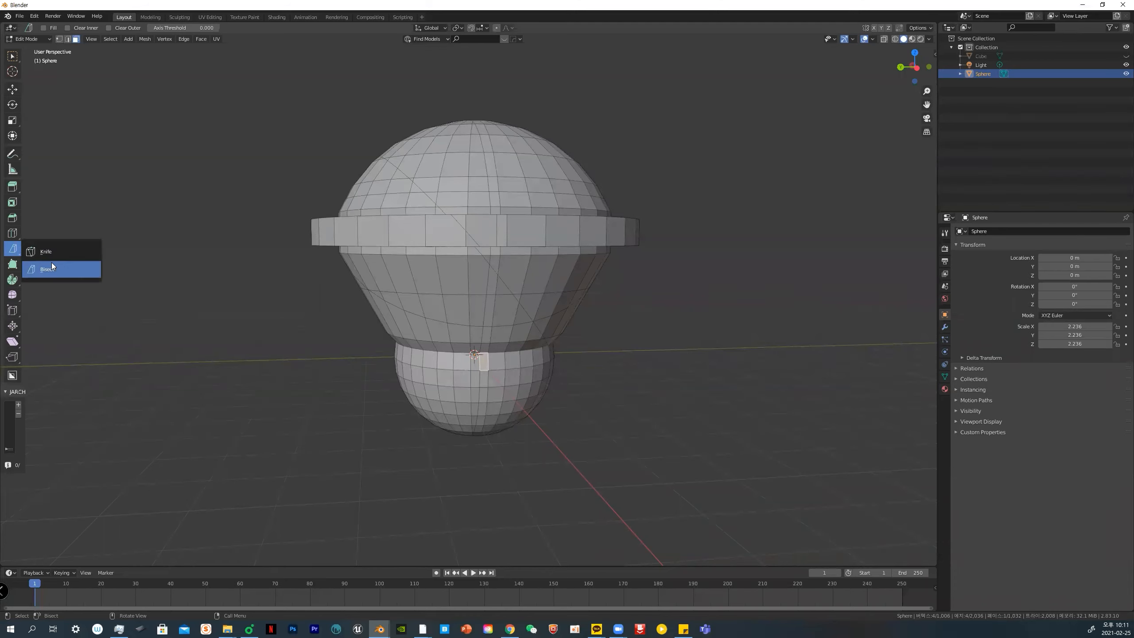
pyautogui.click(59, 274)
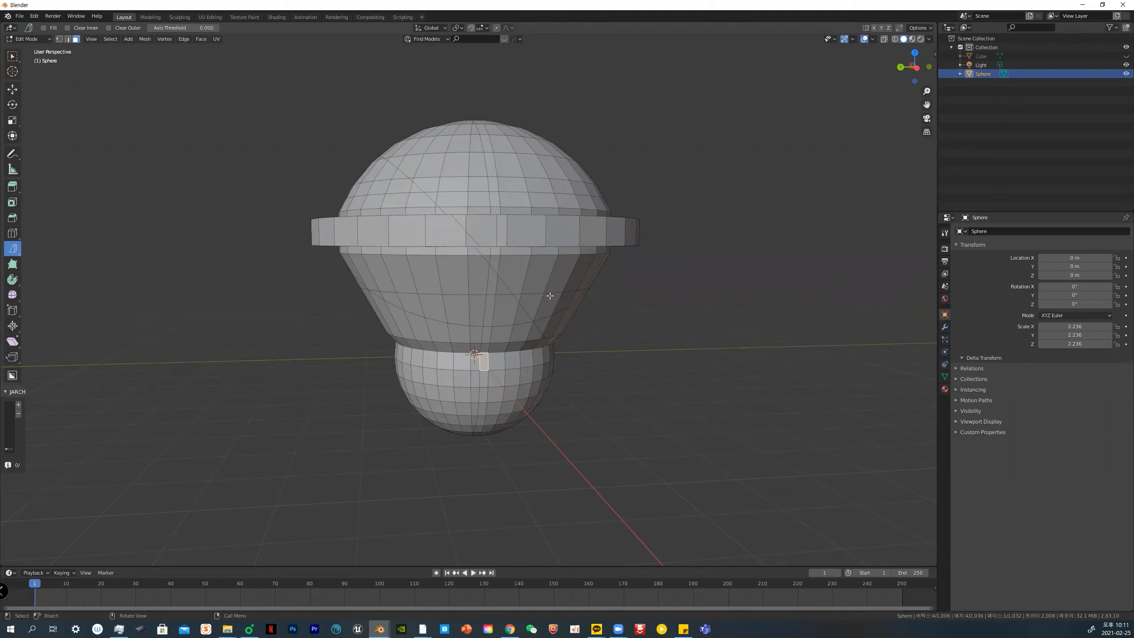
pyautogui.moveTo(313, 274); pyautogui.dragTo(576, 275)
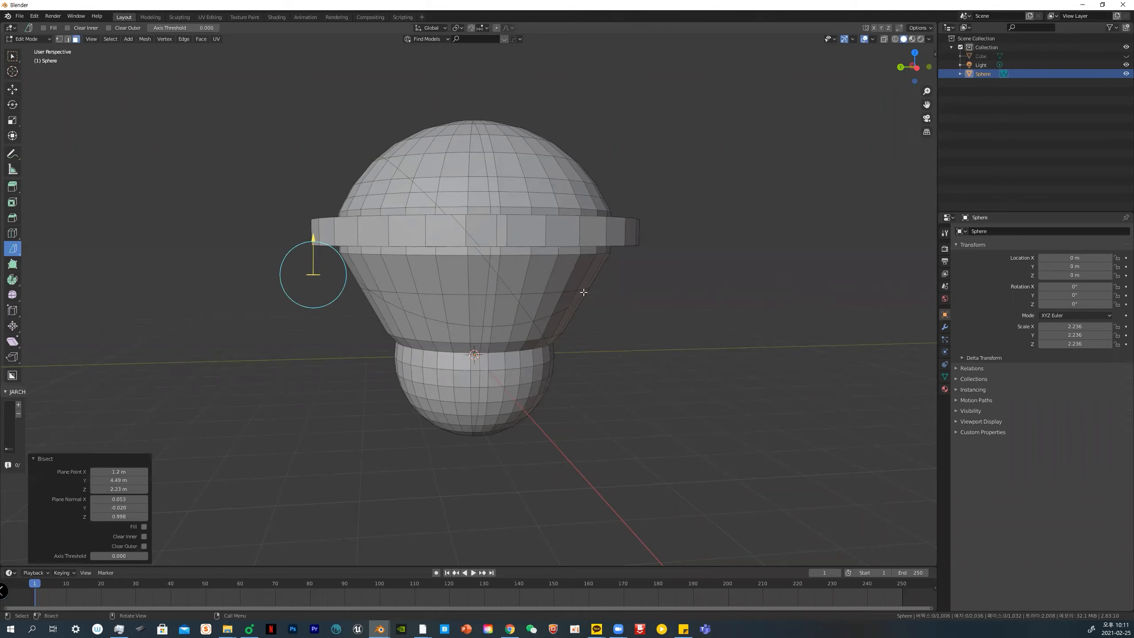
# Select the whole mesh, bisect it horizontally just below the rim, and clear the selection
pyautogui.press('a')
pyautogui.moveTo(307, 264); pyautogui.dragTo(668, 266)
pyautogui.hotkey('alt', 'a')
pyautogui.moveTo(668, 268); pyautogui.dragTo(492, 280, button='middle')
pyautogui.keyDown('alt'); pyautogui.click(522, 293); pyautogui.keyUp('alt')
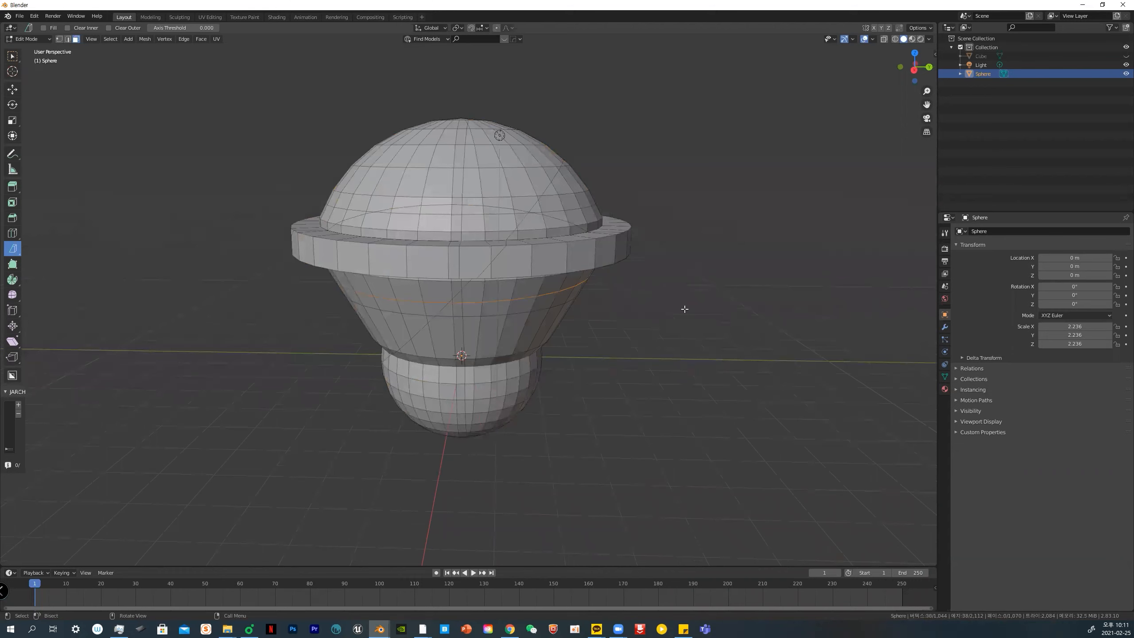
# Bisect the whole mesh along a horizontal line across the middle of the dome in front view
pyautogui.press('`')
pyautogui.click(640, 286)
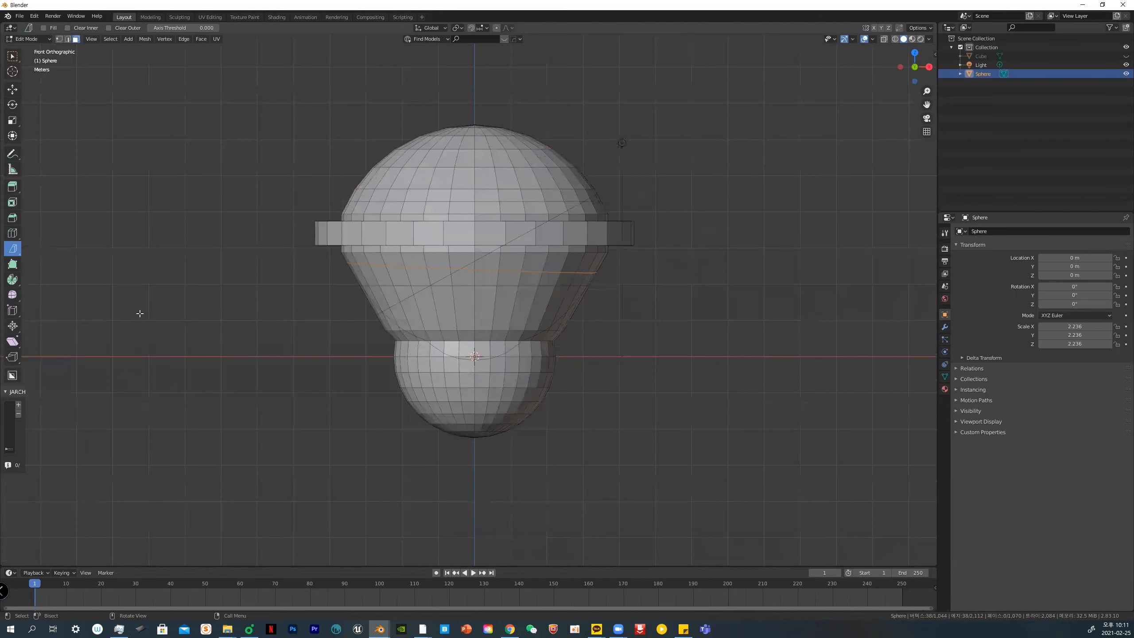
pyautogui.press('a')
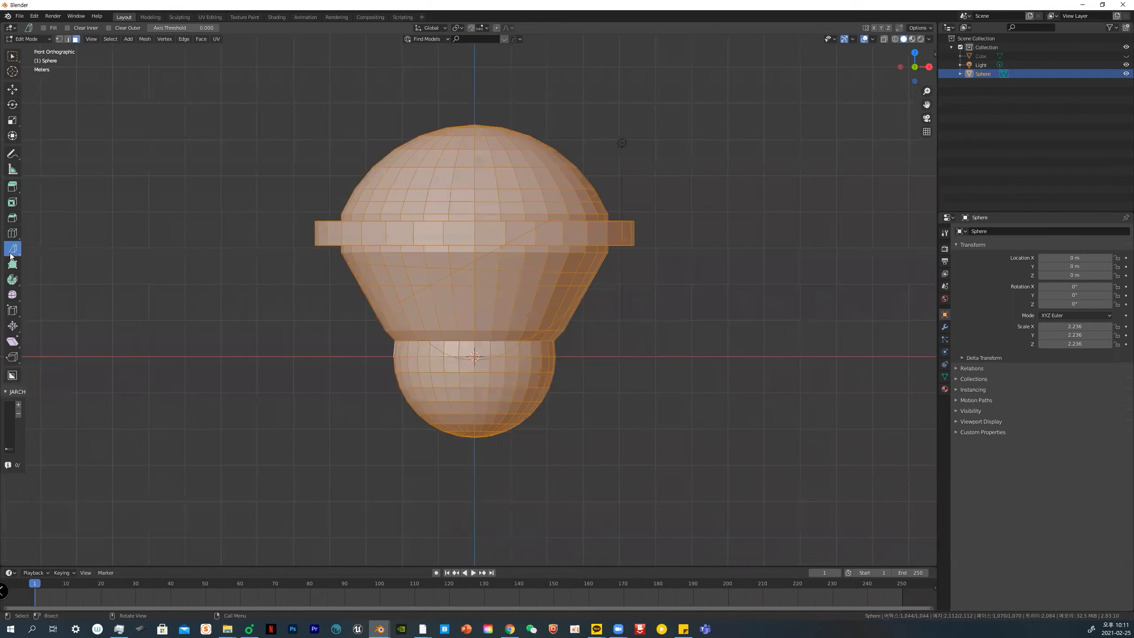
pyautogui.moveTo(355, 175); pyautogui.dragTo(609, 178)
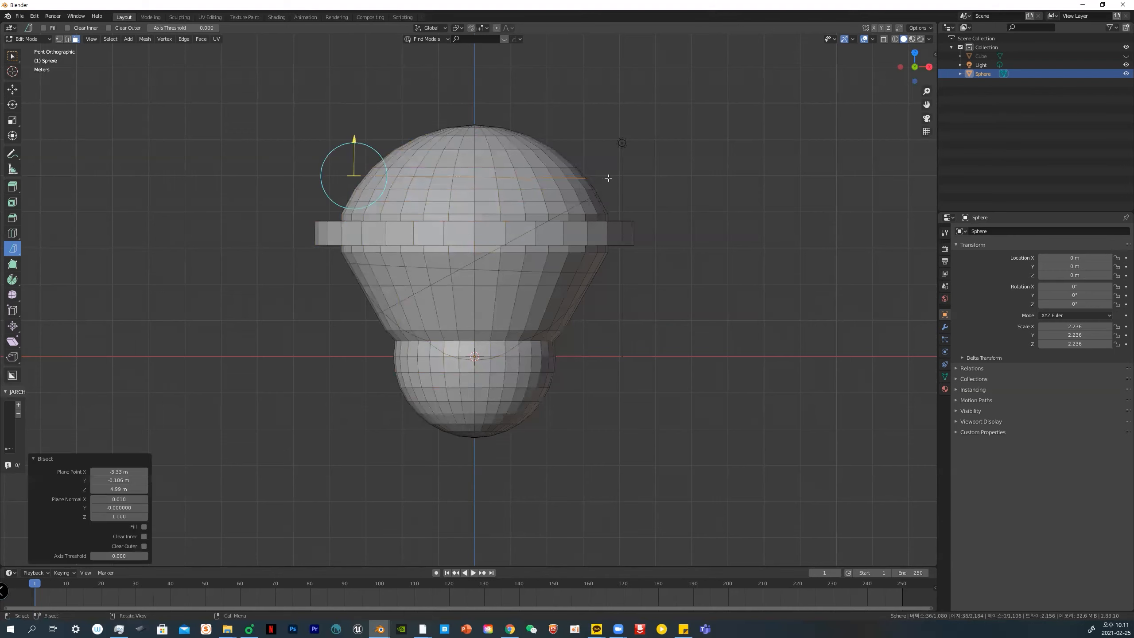
# Lower the dome's bisect plane to a Z plane point of about 4.81 m and clear the selection
pyautogui.moveTo(355, 137); pyautogui.dragTo(358, 139)
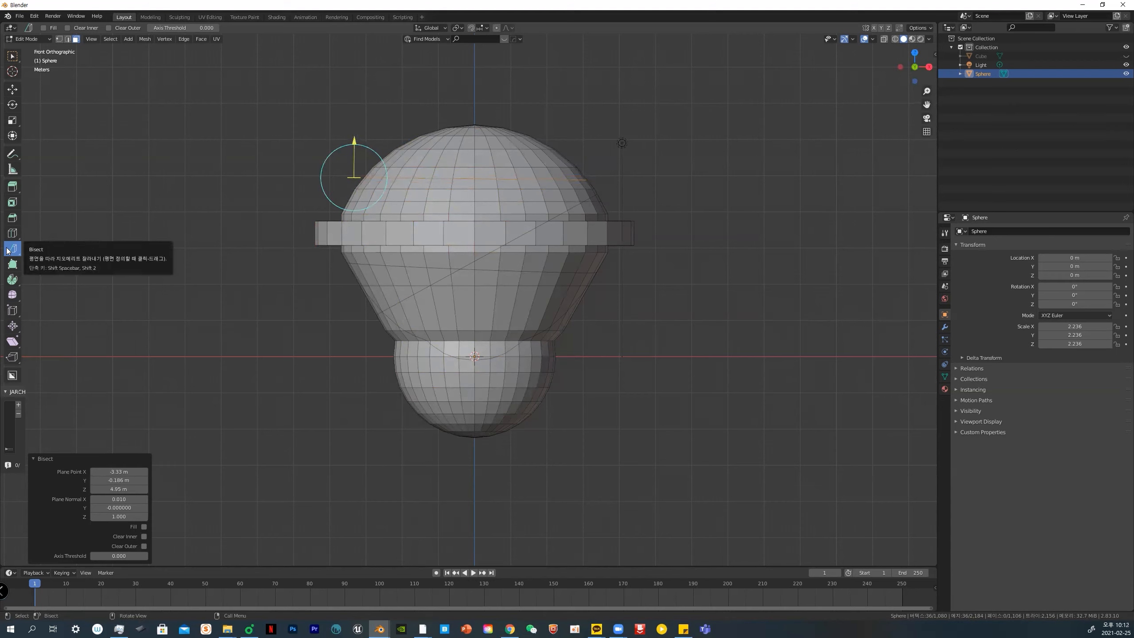
pyautogui.moveTo(358, 138)
pyautogui.mouseDown()
pyautogui.moveTo(354, 148)
pyautogui.moveTo(356, 111)
pyautogui.moveTo(351, 143)
pyautogui.mouseUp()
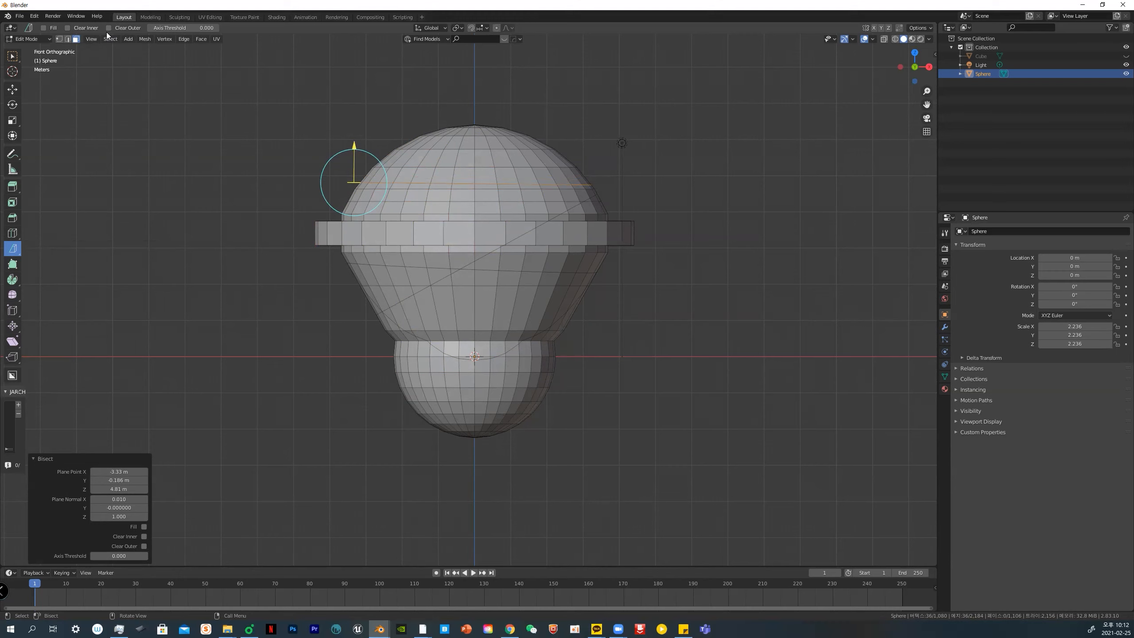
pyautogui.rightClick(724, 202)
pyautogui.click(643, 122)
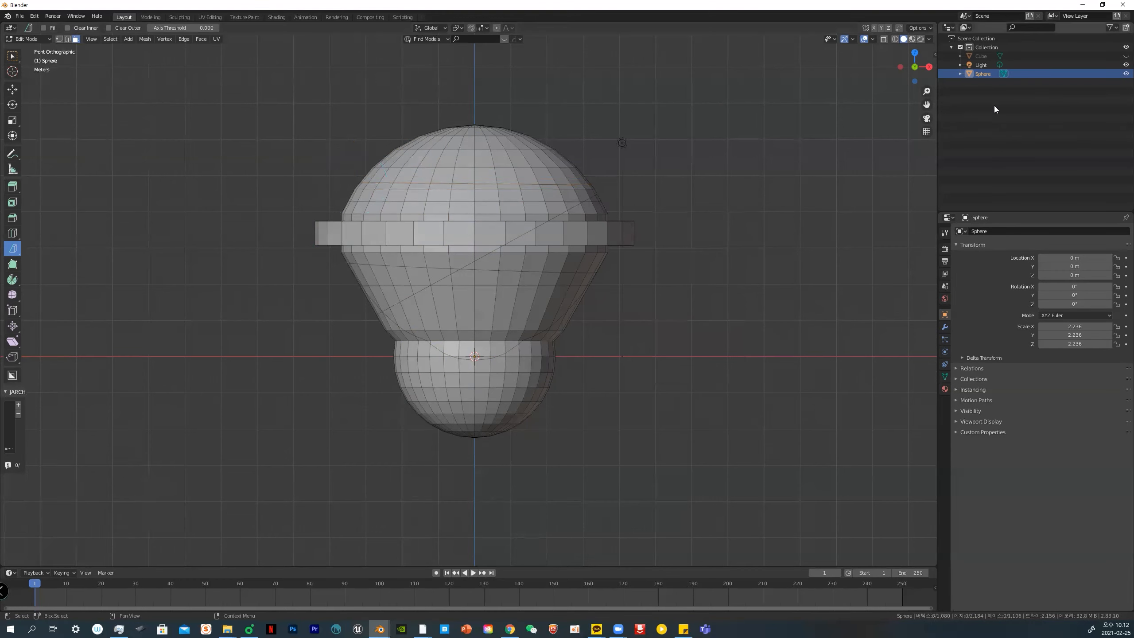
# Hide the sphere and add a new 2 m cube at the origin in Object Mode
pyautogui.click(1121, 74)
pyautogui.hotkey('ctrl', 'Tab')
pyautogui.click(370, 316)
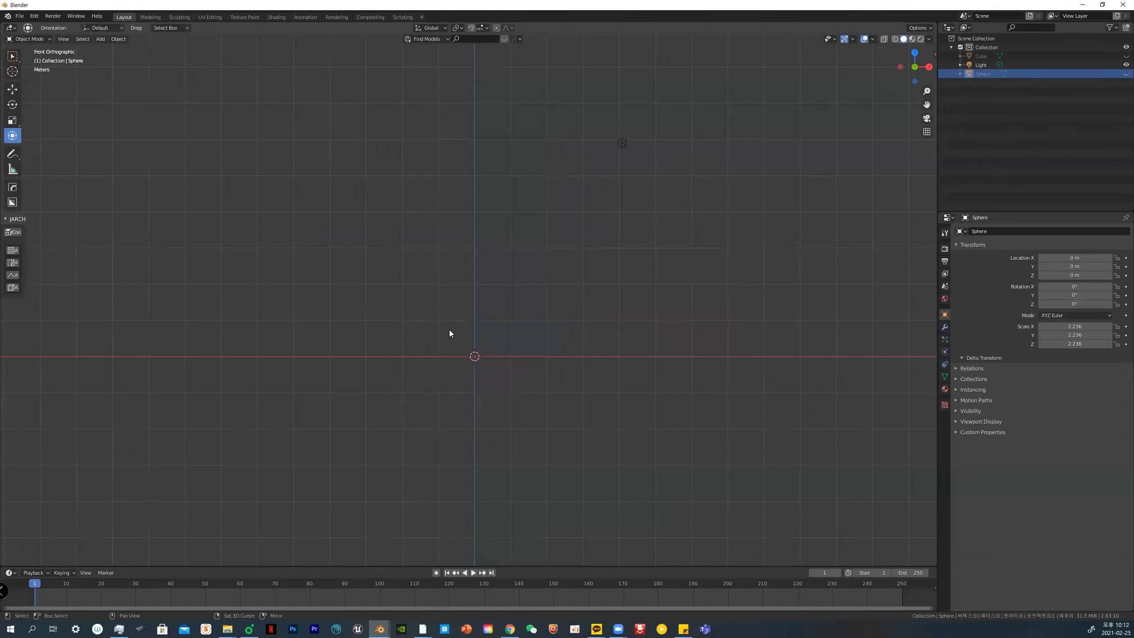
pyautogui.hotkey('shift', 'a')
pyautogui.click(502, 339)
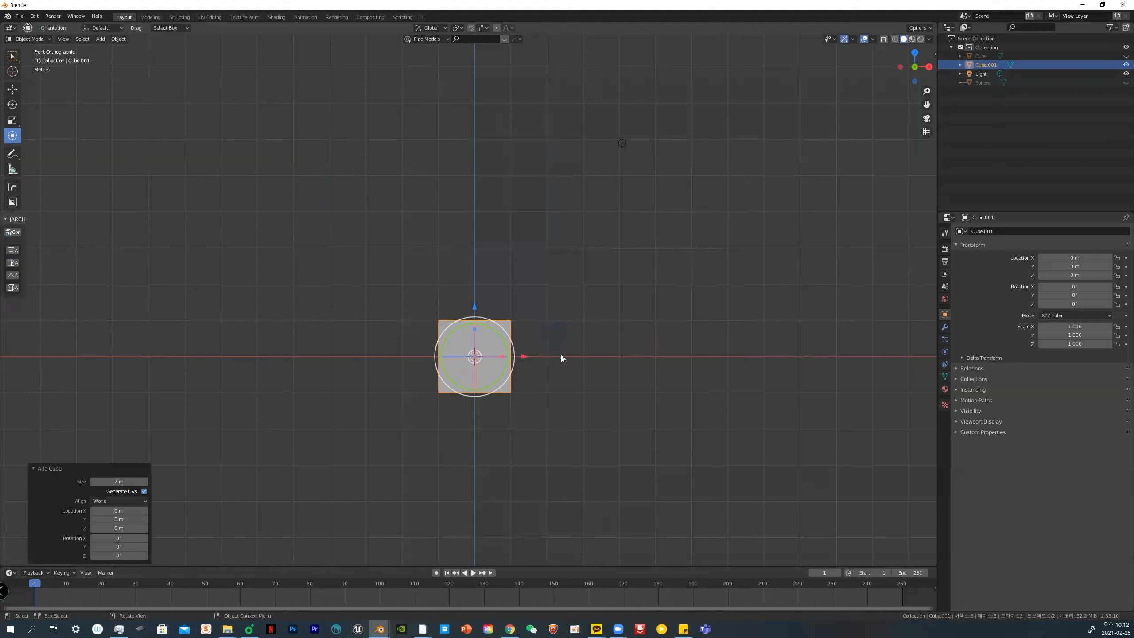
# Scale the new cube uniformly to about 3.378 and enter Edit Mode
pyautogui.press('s')
pyautogui.click(764, 357)
pyautogui.hotkey('ctrl', 'Tab')
pyautogui.click(247, 256)
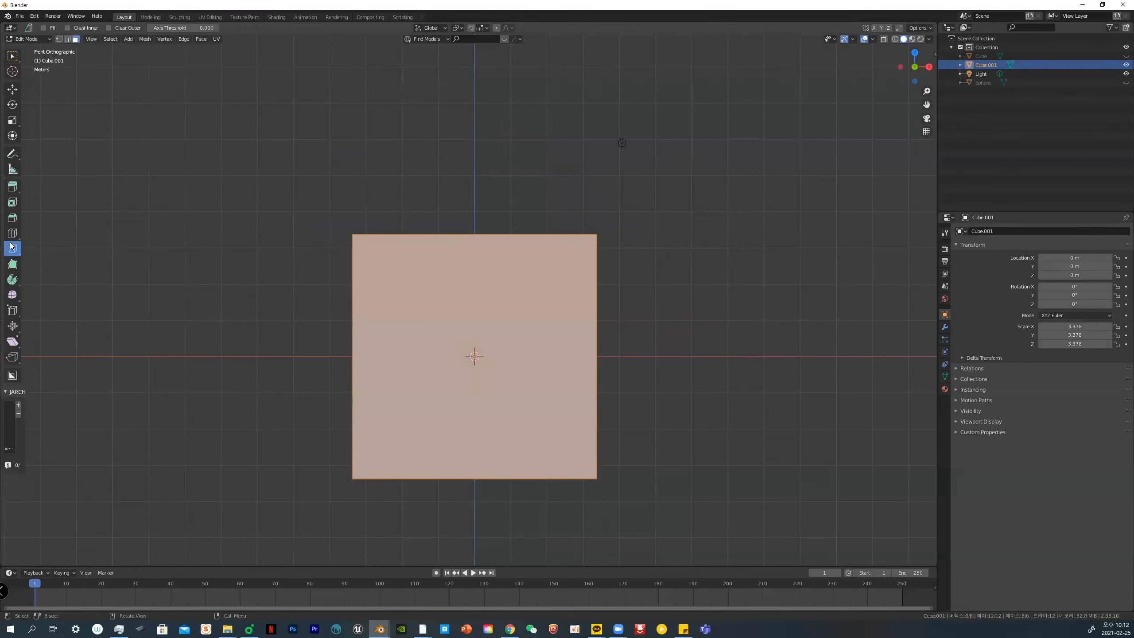
# Knife-cut through the whole cube along a roughly horizontal line just above its middle in front view
pyautogui.moveTo(10, 247); pyautogui.dragTo(43, 248)
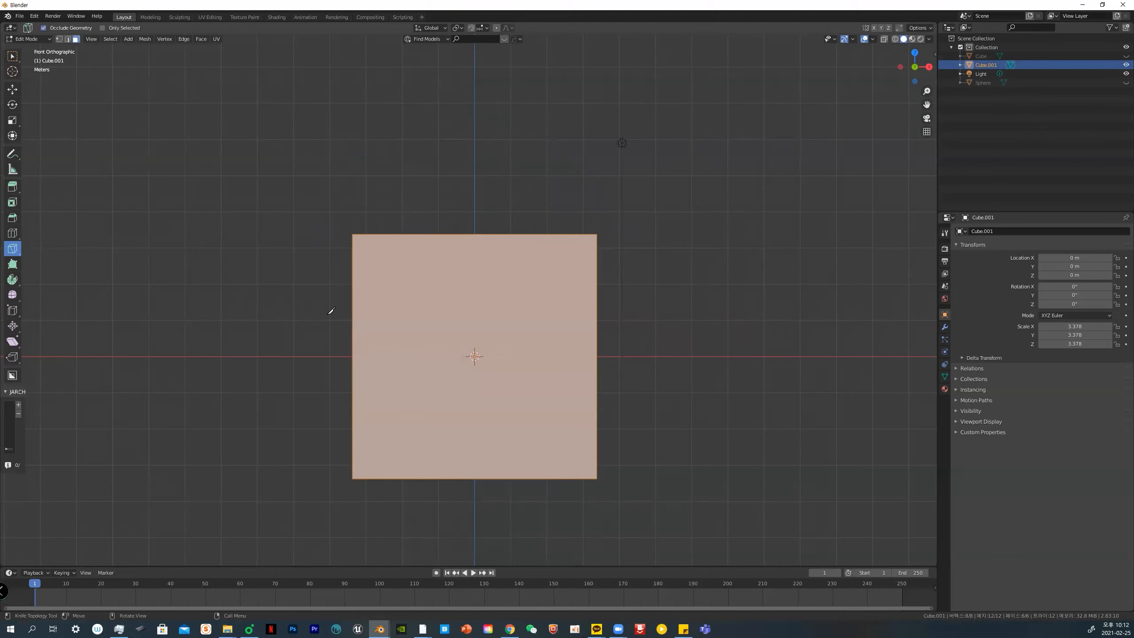
pyautogui.click(232, 307)
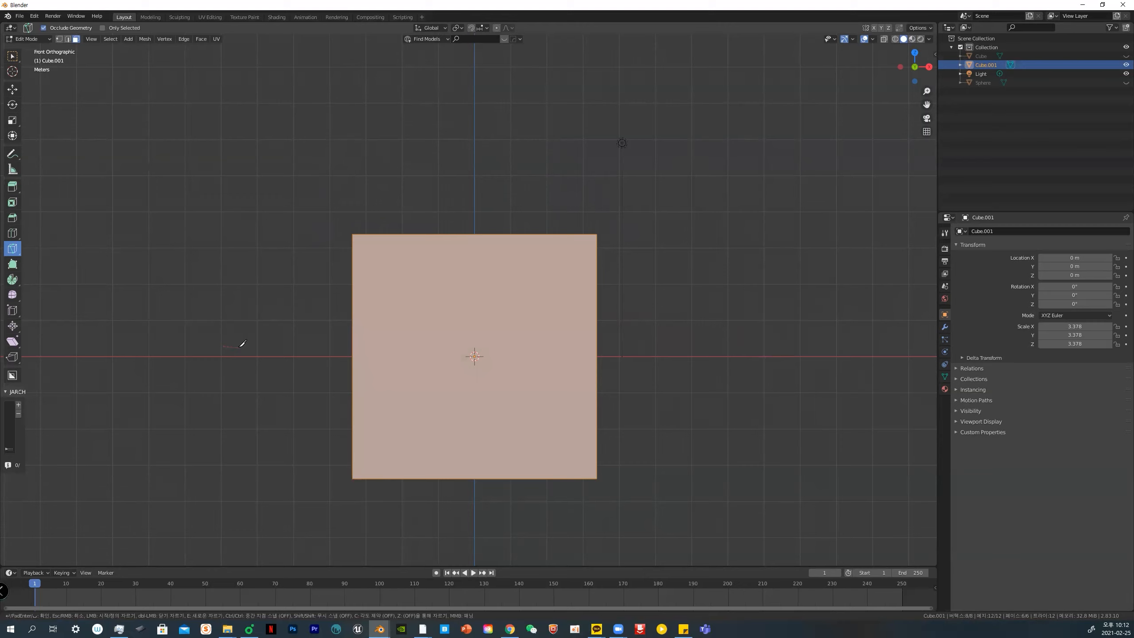
pyautogui.press('z')
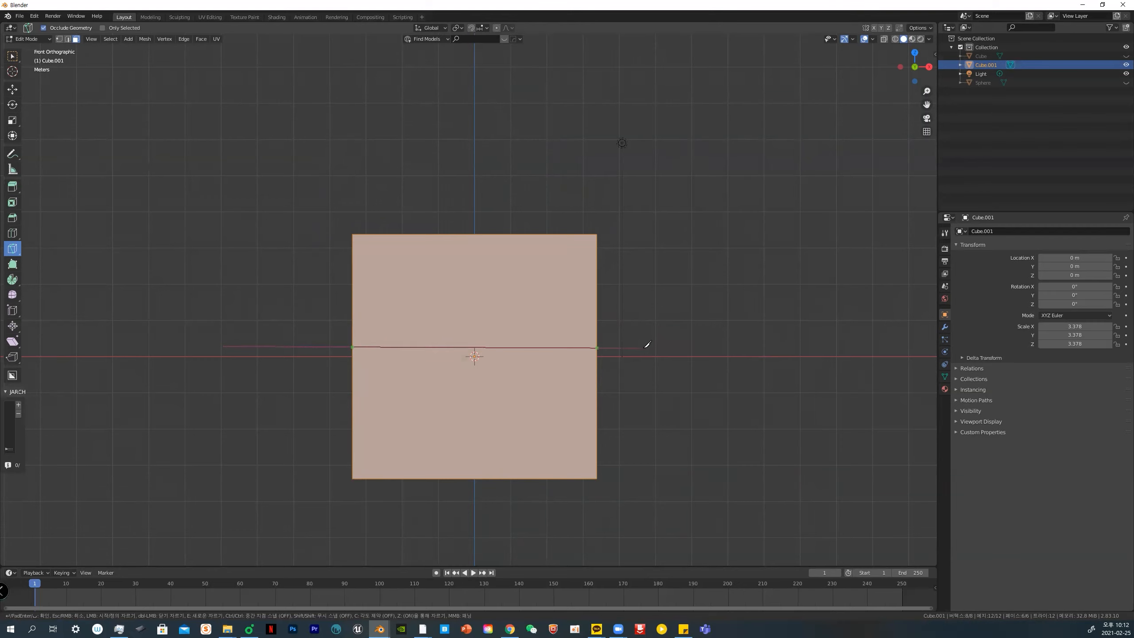
pyautogui.click(682, 343)
pyautogui.press('Return')
# Select and delete the cube's faces below the knife cut
pyautogui.moveTo(684, 336); pyautogui.dragTo(773, 343, button='middle')
pyautogui.press('`')
pyautogui.click(732, 340)
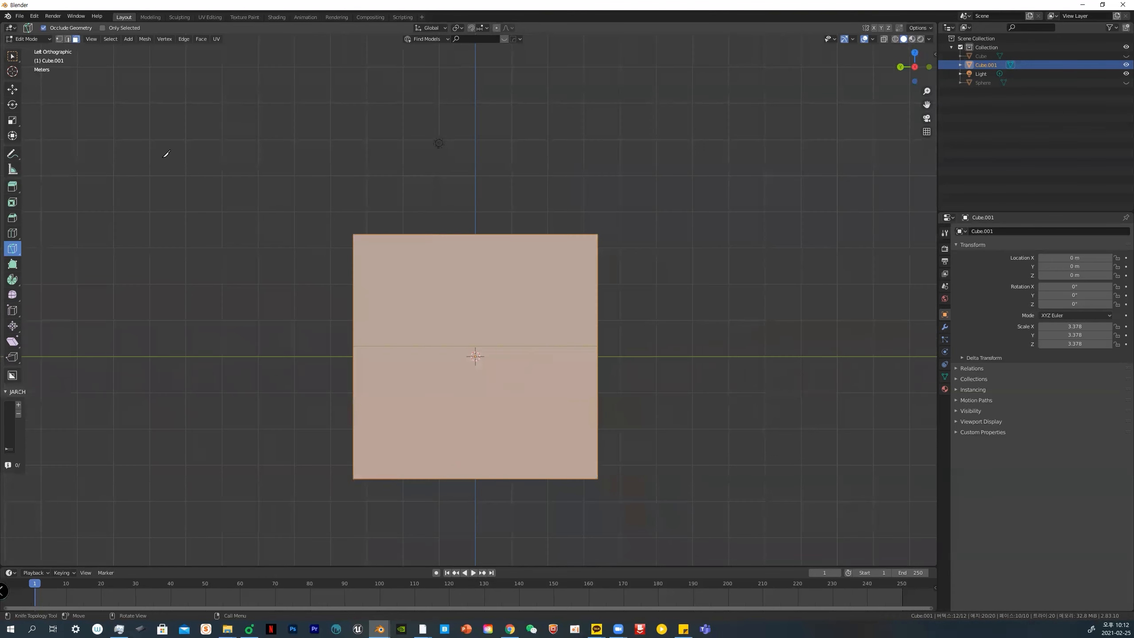
pyautogui.click(13, 56)
pyautogui.click(450, 396)
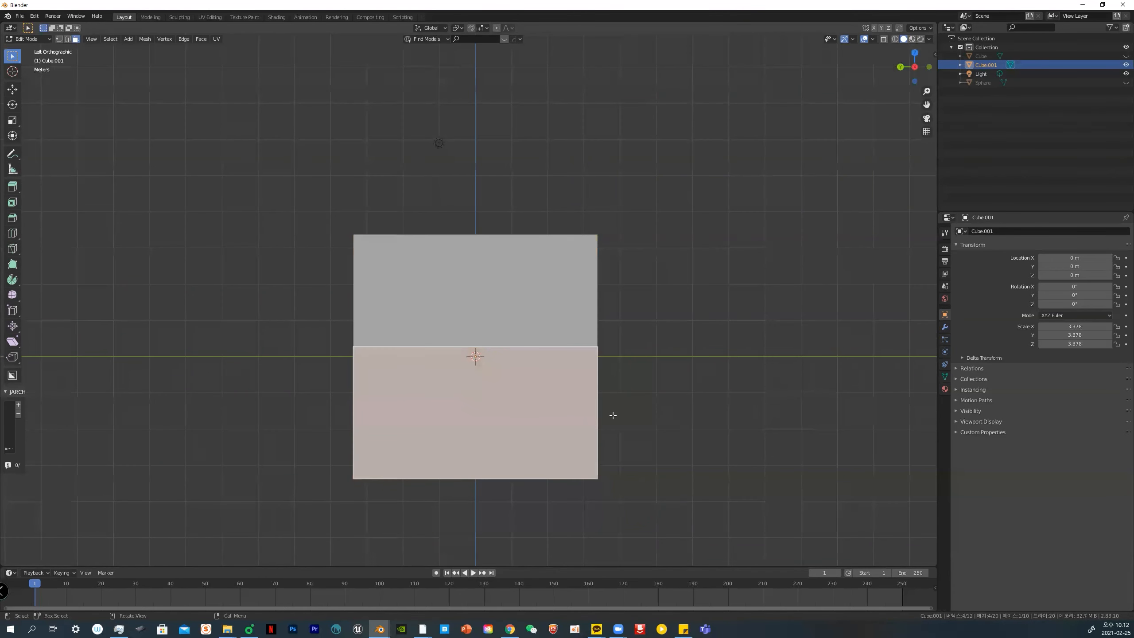
pyautogui.moveTo(612, 412); pyautogui.dragTo(554, 427, button='middle')
pyautogui.keyDown('shift'); pyautogui.click(551, 428); pyautogui.keyUp('shift')
pyautogui.press('x')
pyautogui.moveTo(550, 428); pyautogui.dragTo(326, 195, button='middle')
pyautogui.click(589, 473)
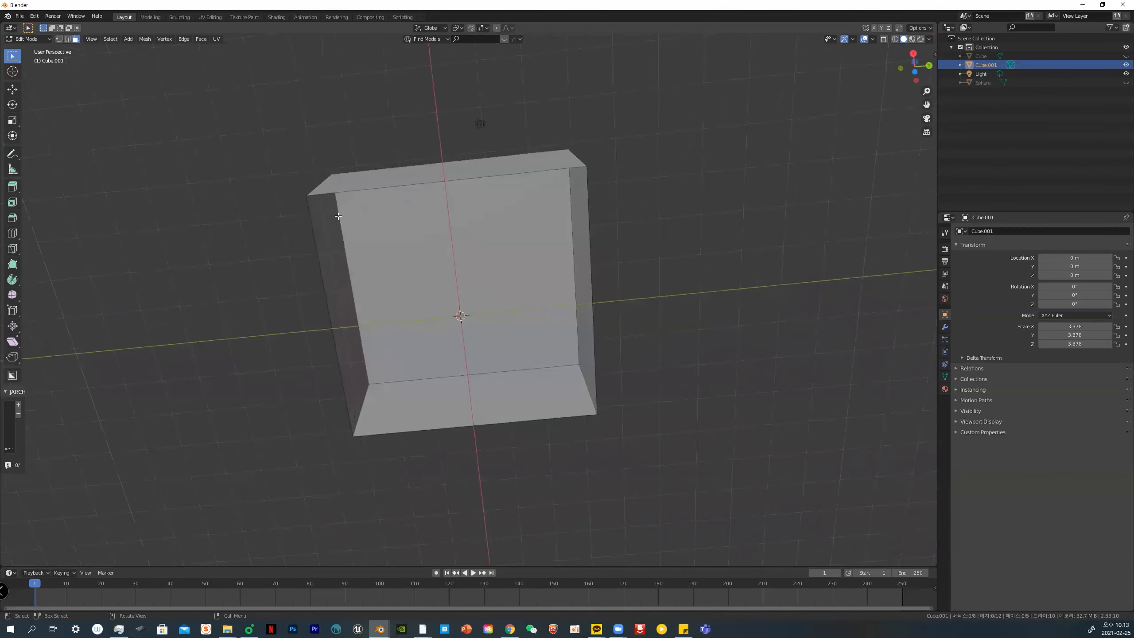
pyautogui.click(326, 191)
pyautogui.press('1')
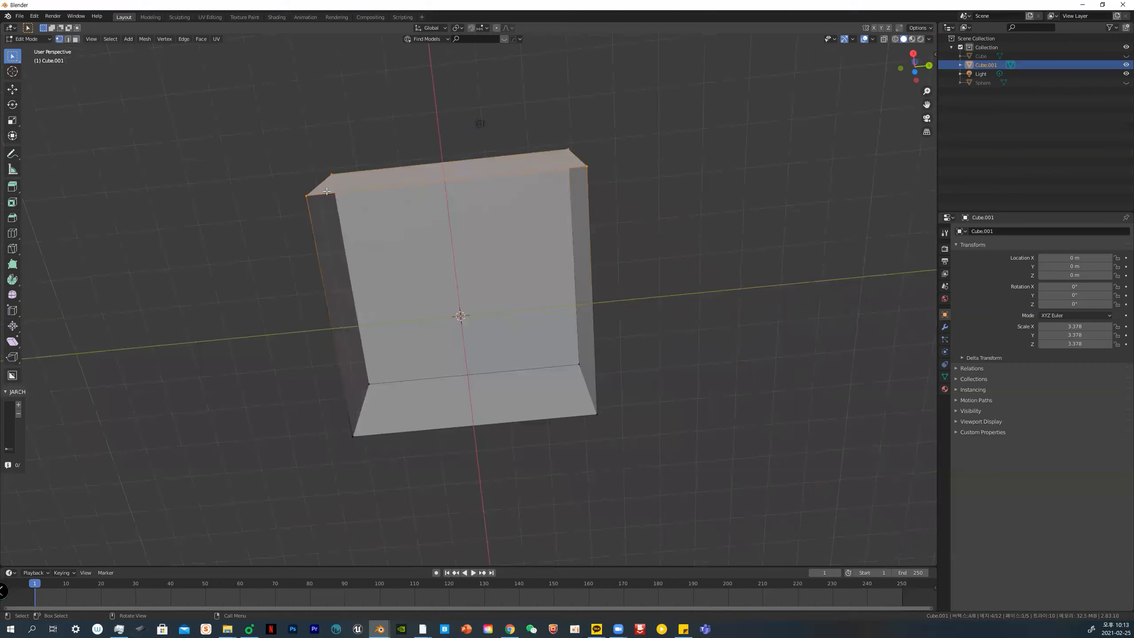
pyautogui.click(332, 193)
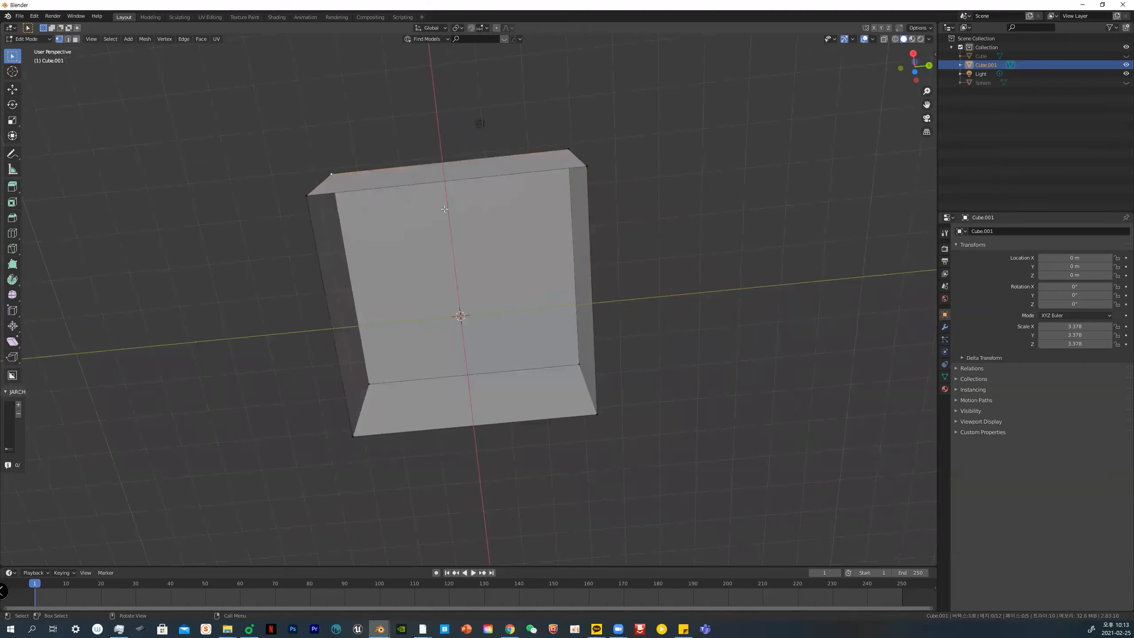
pyautogui.click(379, 187)
pyautogui.press('3')
# Select the four boundary edges around the box's open underside and fill them with a face
pyautogui.press('2')
pyautogui.click(379, 187)
pyautogui.keyDown('shift'); pyautogui.click(594, 328); pyautogui.keyUp('shift')
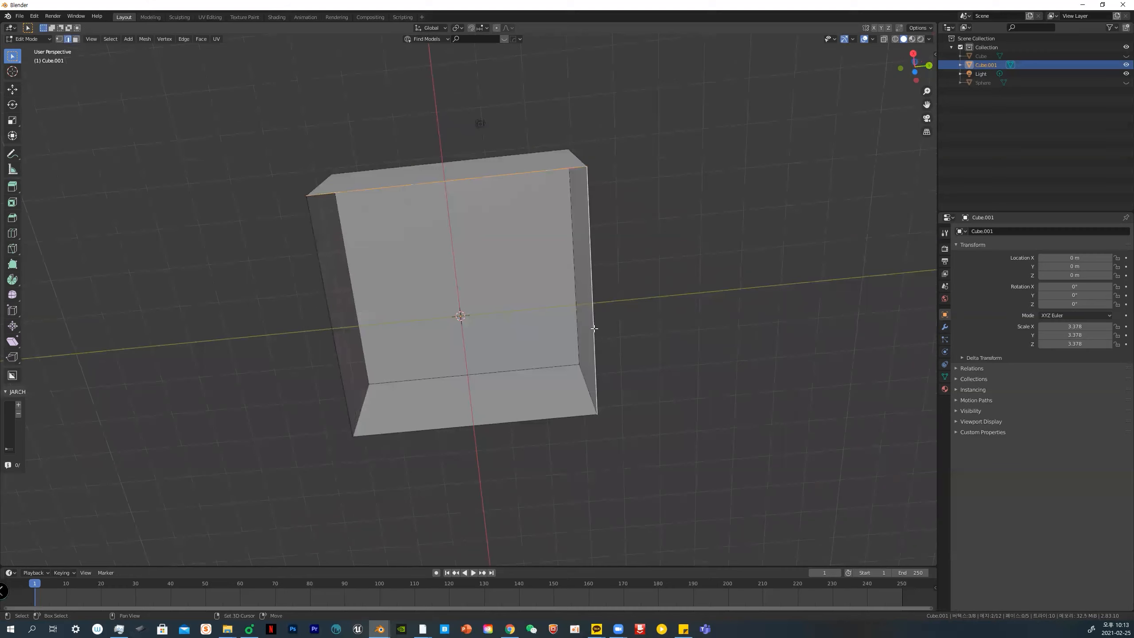
pyautogui.keyDown('shift'); pyautogui.click(533, 421); pyautogui.keyUp('shift')
pyautogui.keyDown('shift'); pyautogui.click(337, 353); pyautogui.keyUp('shift')
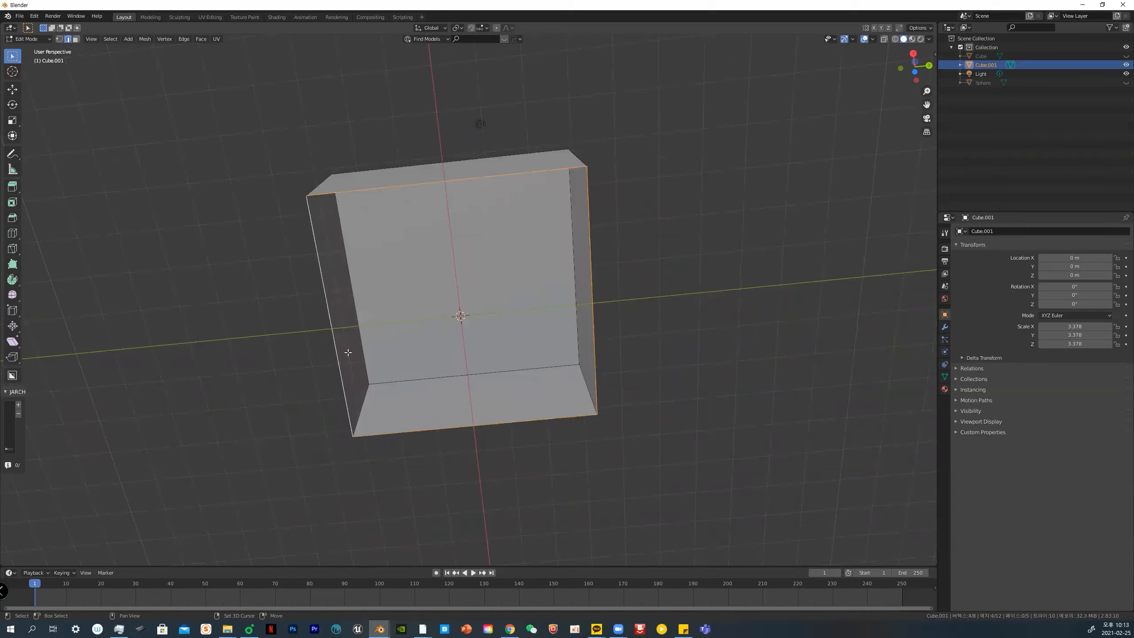
pyautogui.press('f')
pyautogui.moveTo(403, 343); pyautogui.dragTo(466, 398, button='middle')
# Bisect the whole box vertically near its middle and shift the plane to about 0.723 m from the origin along Y
pyautogui.moveTo(12, 248); pyautogui.dragTo(58, 272)
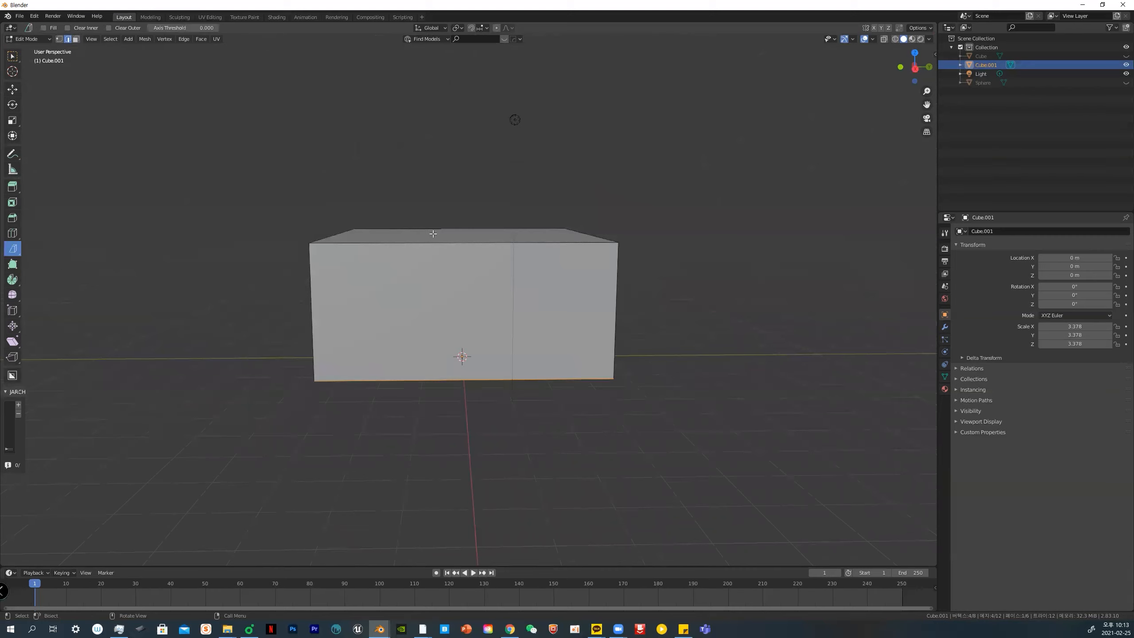
pyautogui.press('a')
pyautogui.moveTo(442, 172); pyautogui.dragTo(445, 475)
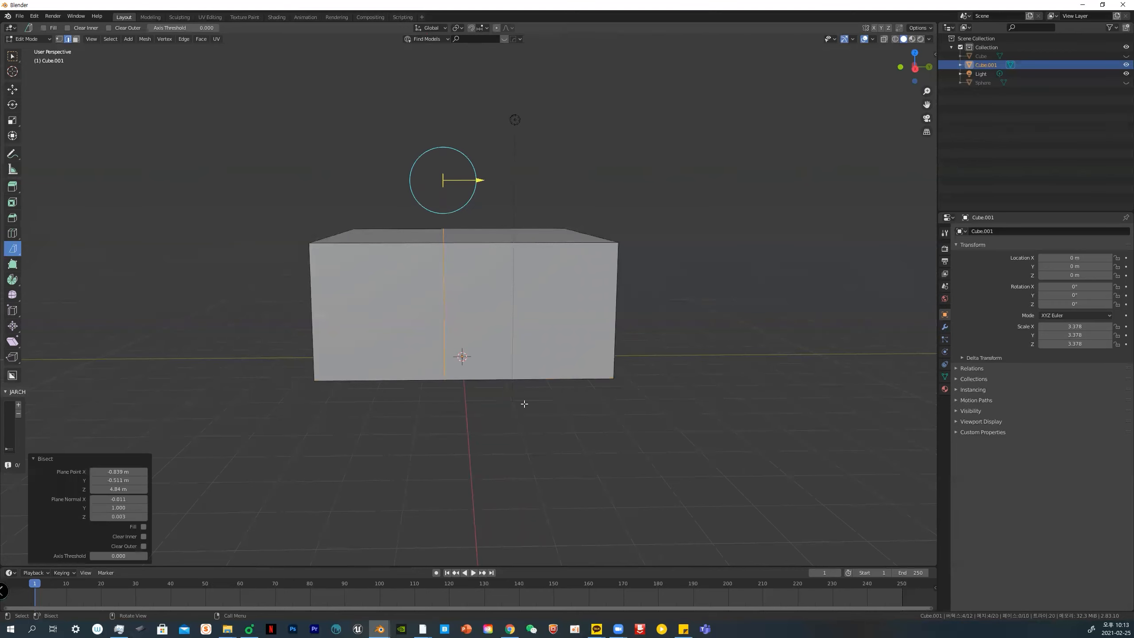
pyautogui.moveTo(487, 193)
pyautogui.mouseDown()
pyautogui.moveTo(385, 188)
pyautogui.moveTo(475, 201)
pyautogui.mouseUp()
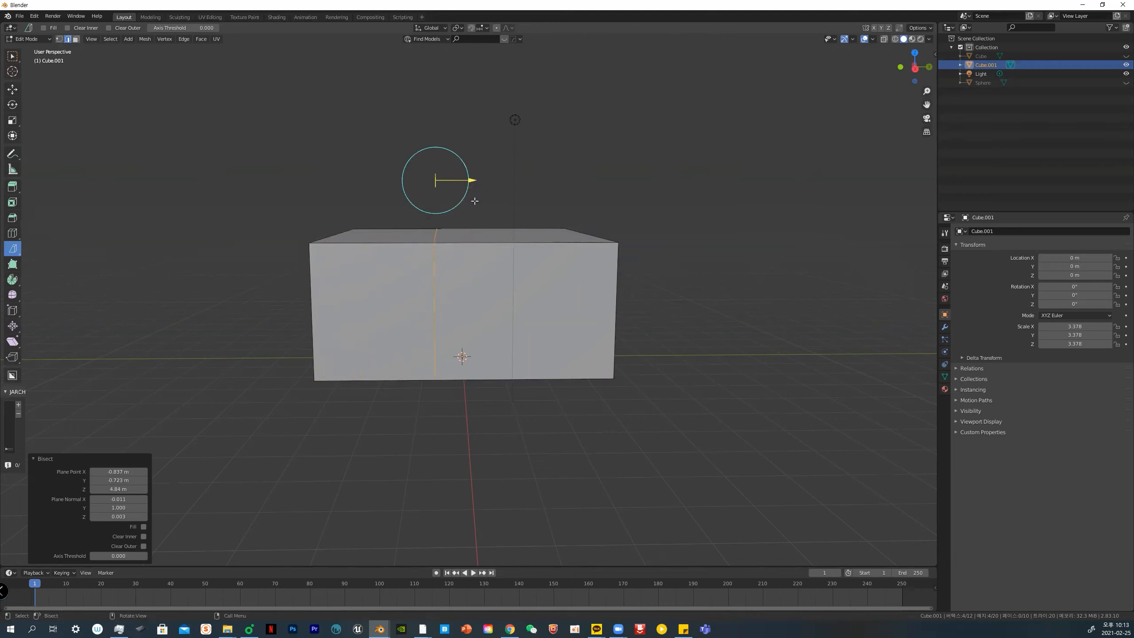
# Enable the Fill option for the Bisect tool
pyautogui.click(44, 28)
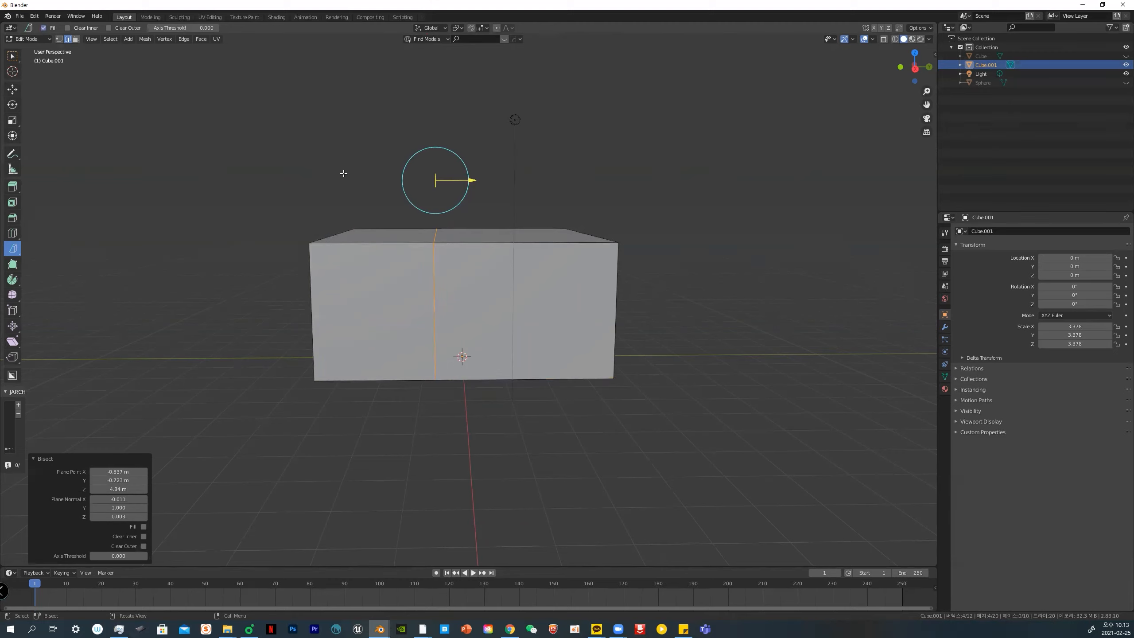